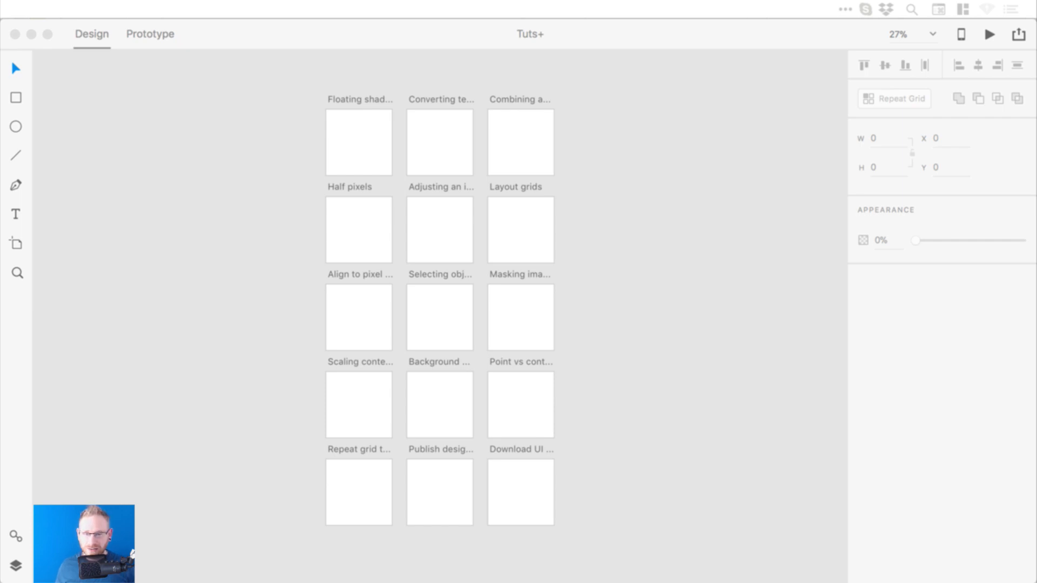
- Zoom in on the top-left artboards of the Tuts+ document
{"action": "left_click", "coordinate": [672, 283]}
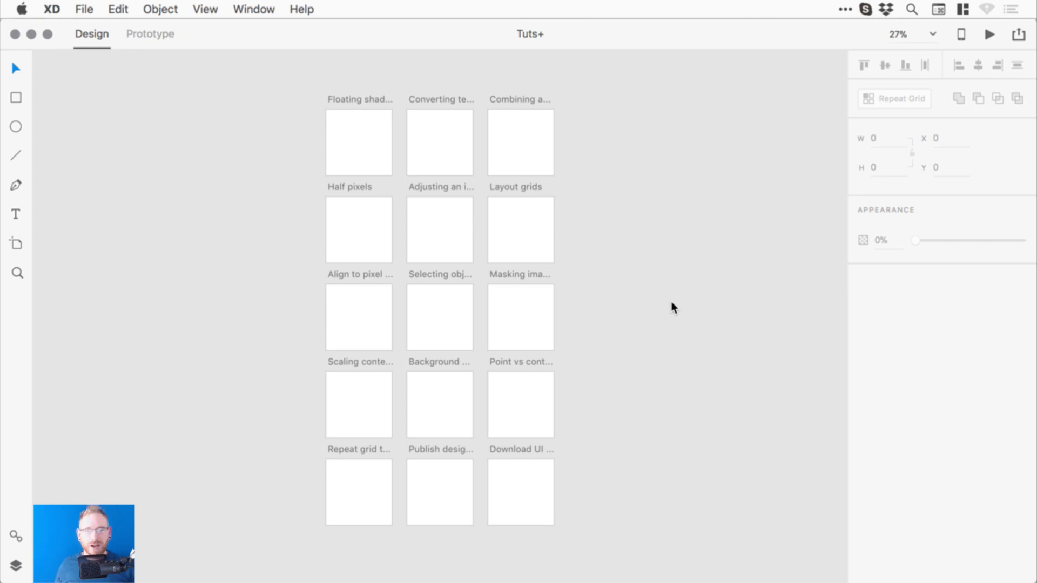
{"action": "key", "text": "z"}
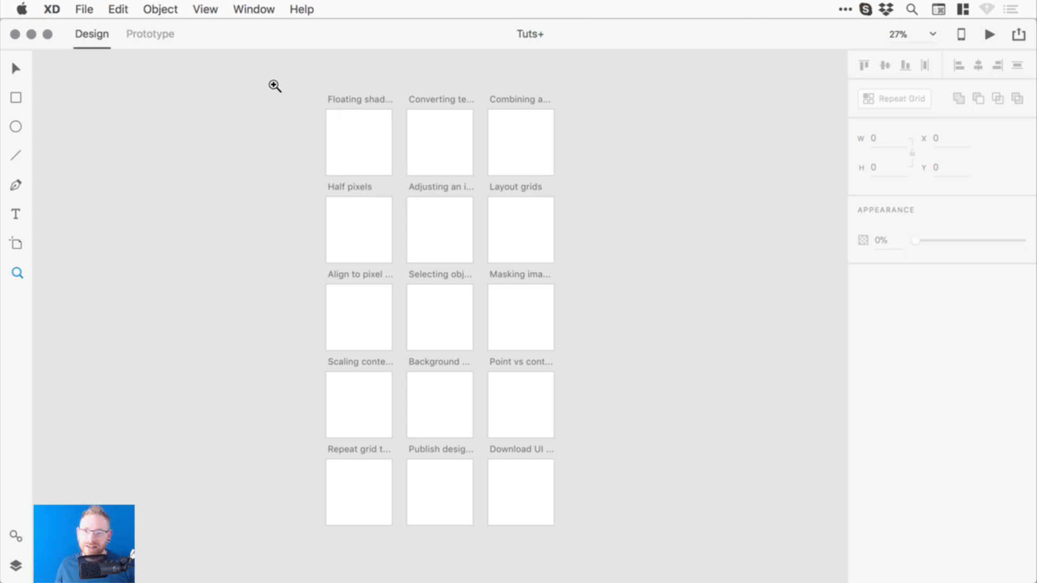
{"action": "left_click_drag", "start_coordinate": [274, 74], "coordinate": [440, 212]}
{"action": "left_click_drag", "start_coordinate": [500, 299], "coordinate": [474, 303]}
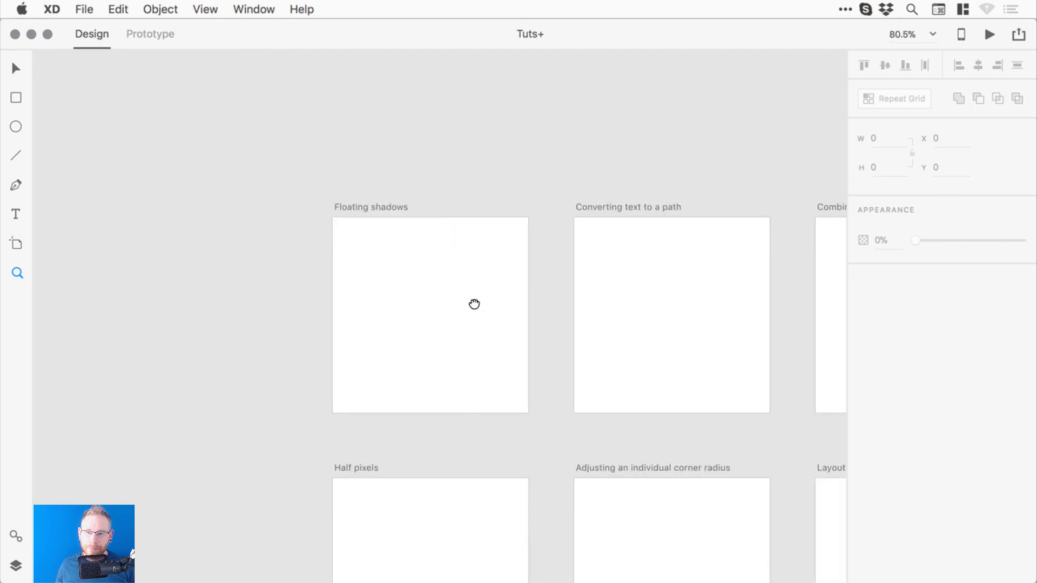
{"action": "key", "text": "v"}
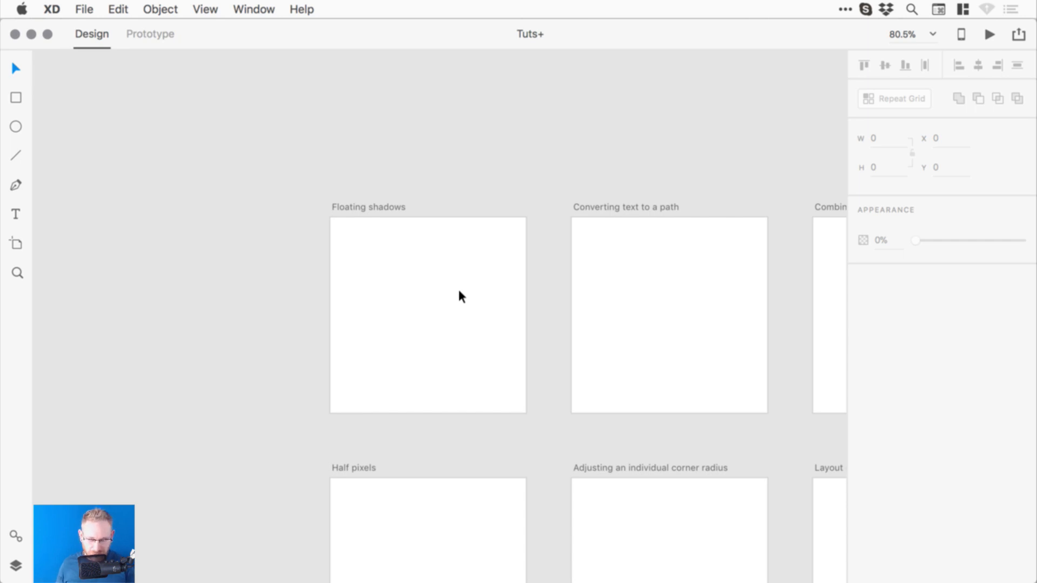
- Zoom to 200% on the Floating shadows artboard and centre it in view
{"action": "key", "text": "super+minus"}
{"action": "key", "text": "super+1"}
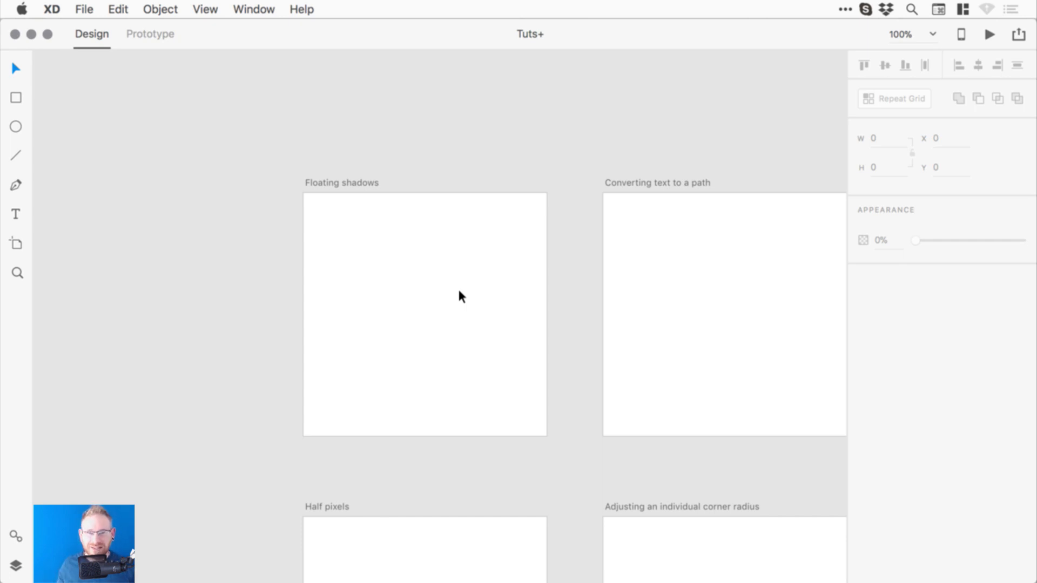
{"action": "key", "text": "super+2"}
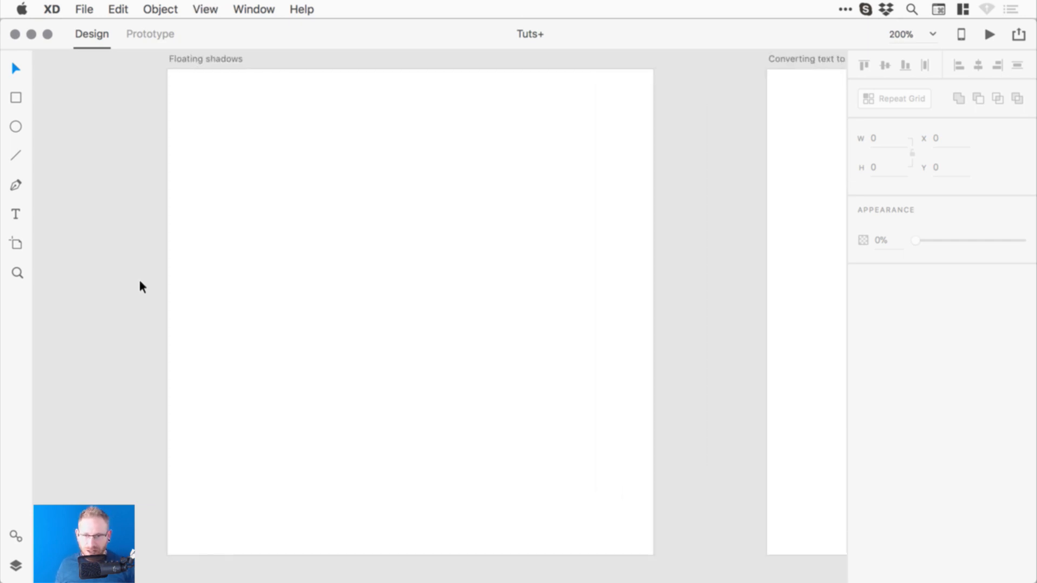
{"action": "left_click_drag", "start_coordinate": [247, 247], "coordinate": [260, 250]}
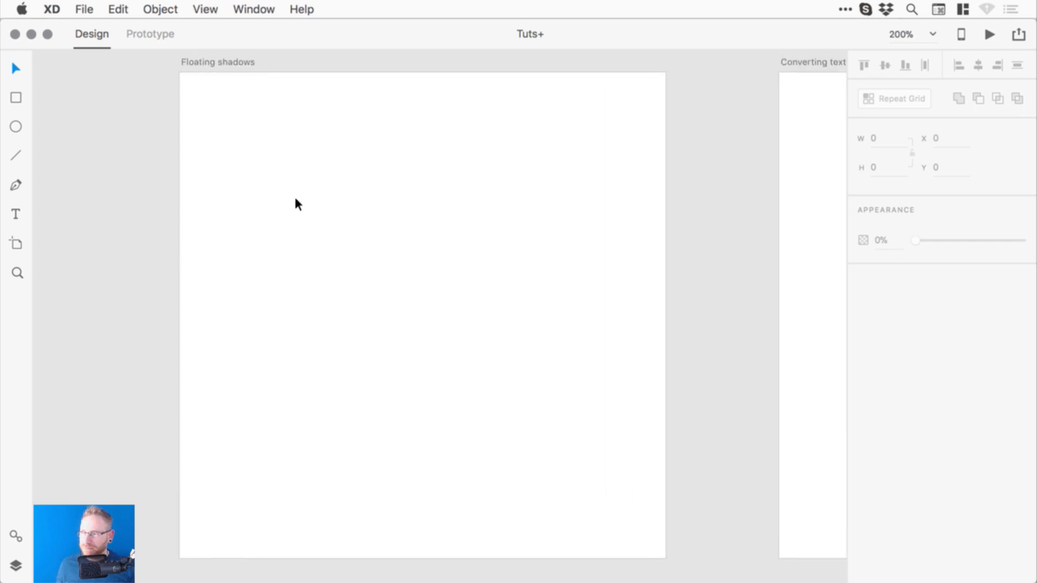
- Draw a borderless 147×147 circle filled #ED3737 in the artboard's upper half
{"action": "left_click", "coordinate": [15, 126]}
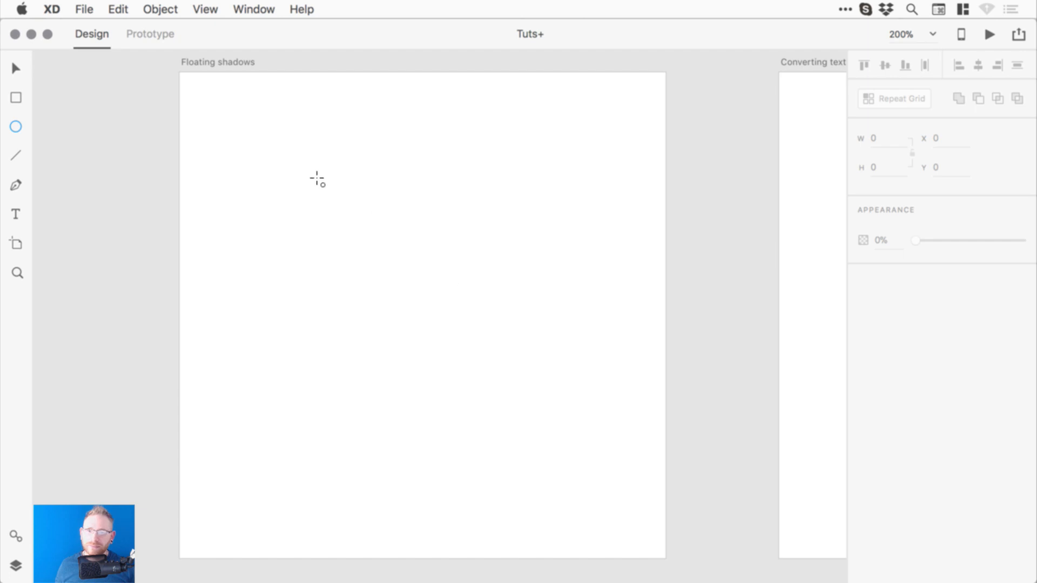
{"action": "left_click_drag", "start_coordinate": [298, 135], "coordinate": [565, 375]}
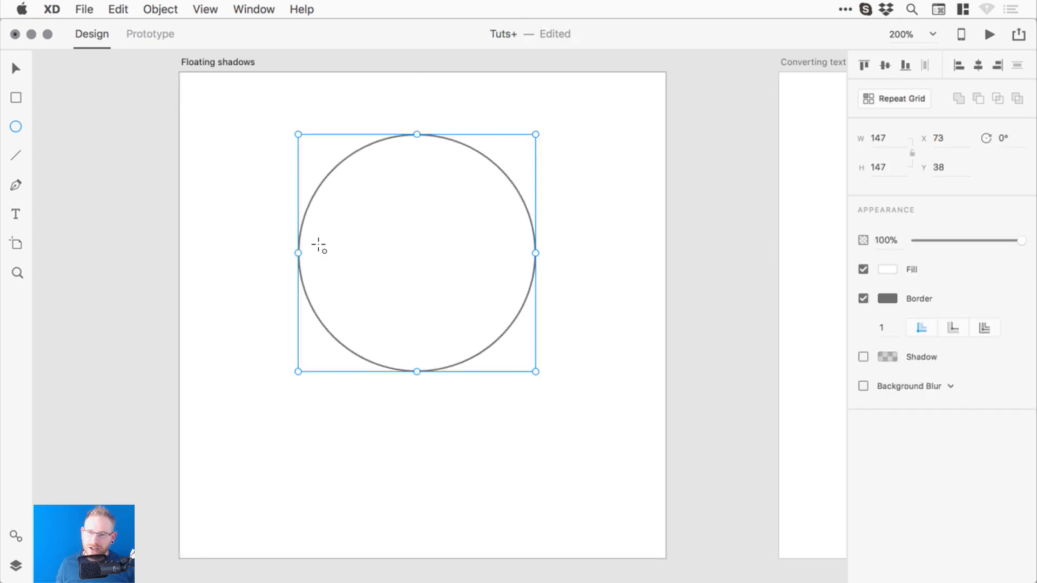
{"action": "key", "text": "v"}
{"action": "left_click", "coordinate": [863, 298]}
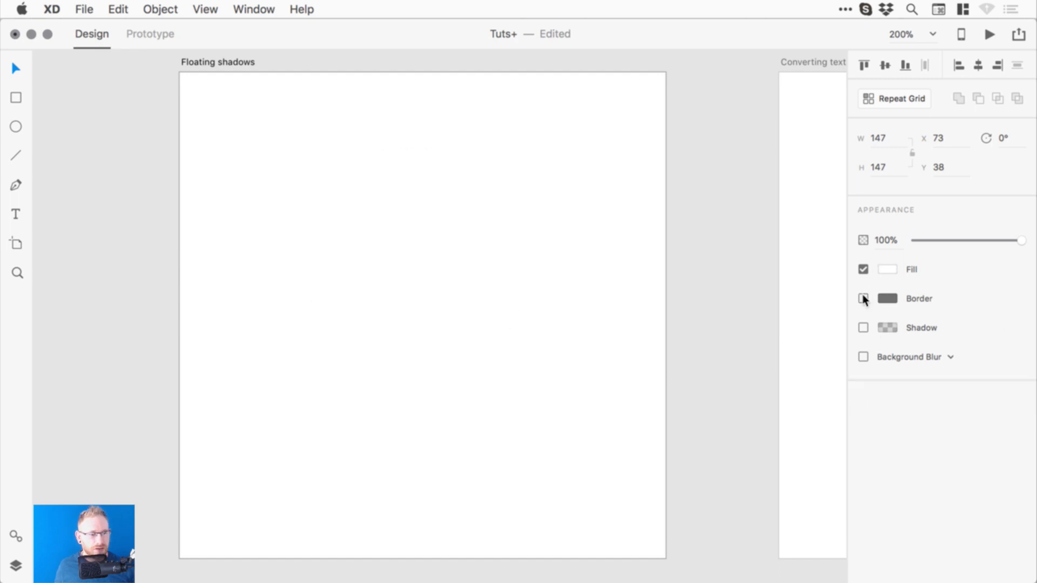
{"action": "left_click", "coordinate": [887, 270]}
{"action": "left_click", "coordinate": [776, 222]}
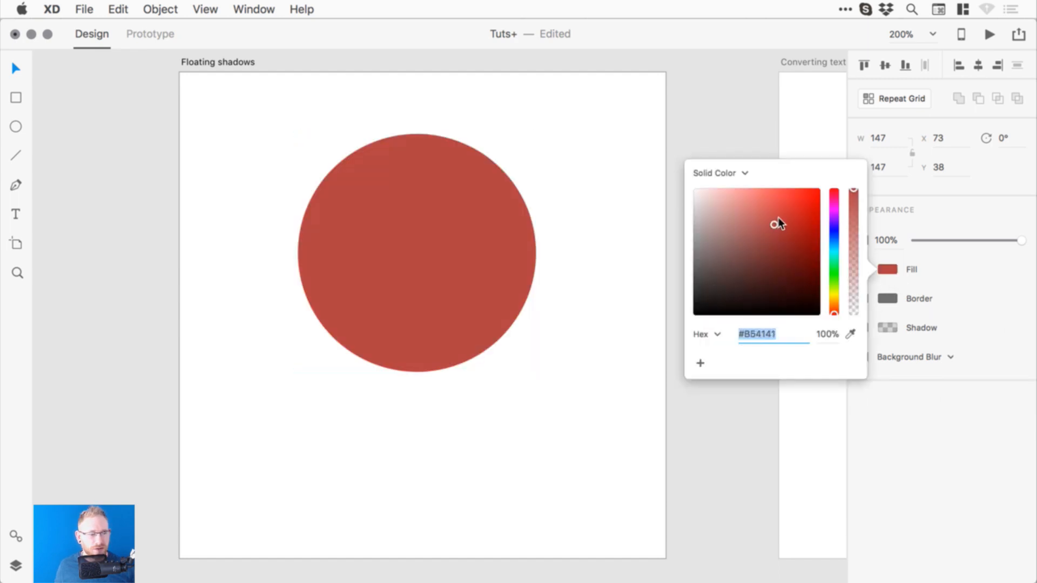
{"action": "left_click_drag", "start_coordinate": [778, 219], "coordinate": [790, 196]}
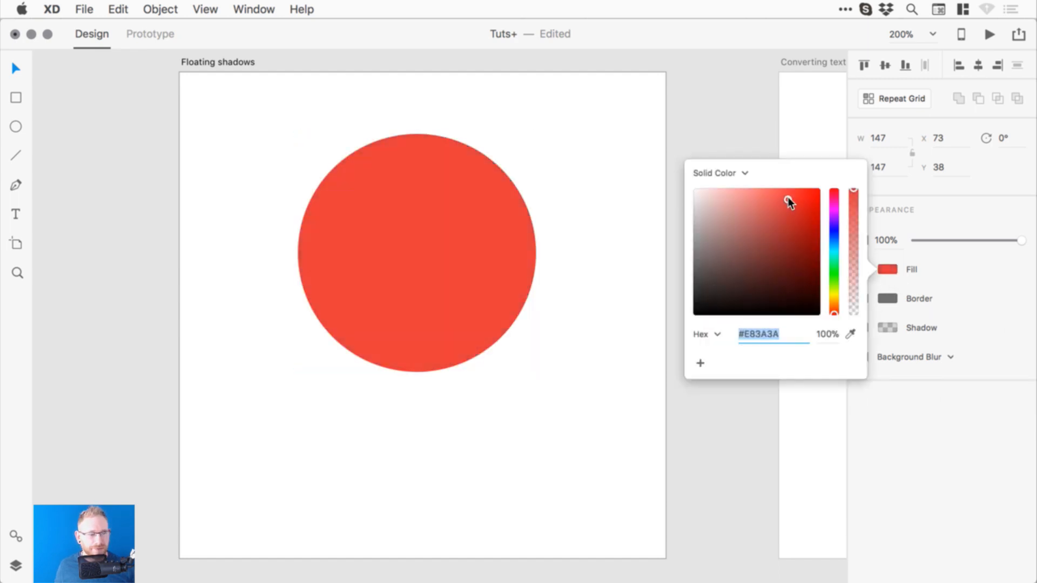
{"action": "left_click", "coordinate": [719, 128]}
{"action": "left_click_drag", "start_coordinate": [495, 227], "coordinate": [500, 239]}
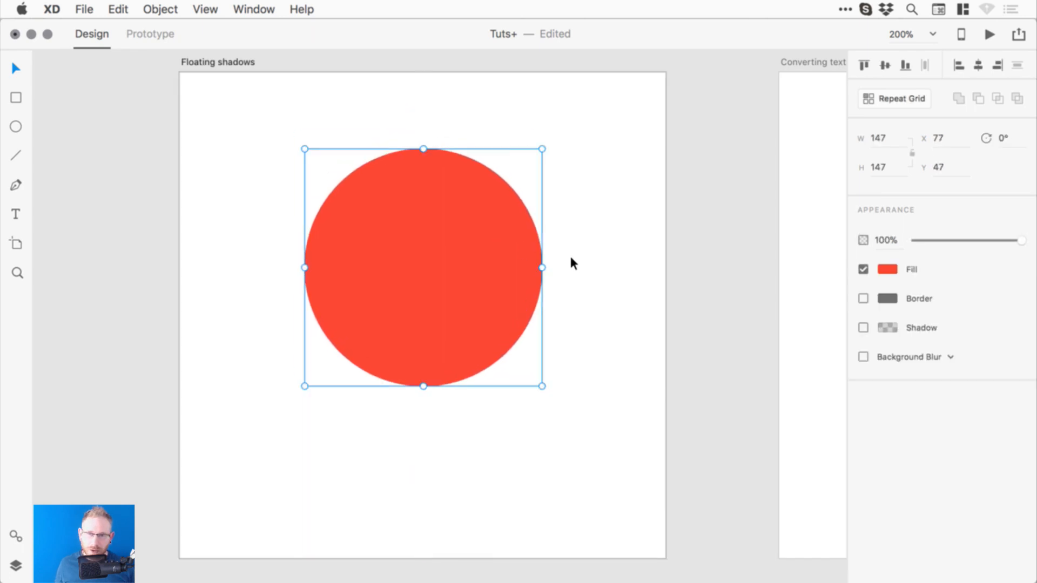
- Draw a thin flat 149×13 ellipse beneath the red circle
{"action": "left_click", "coordinate": [15, 127]}
{"action": "mouse_move", "coordinate": [304, 426]}
{"action": "left_mouse_down"}
{"action": "mouse_move", "coordinate": [453, 430]}
{"action": "mouse_move", "coordinate": [546, 450]}
{"action": "left_mouse_up"}
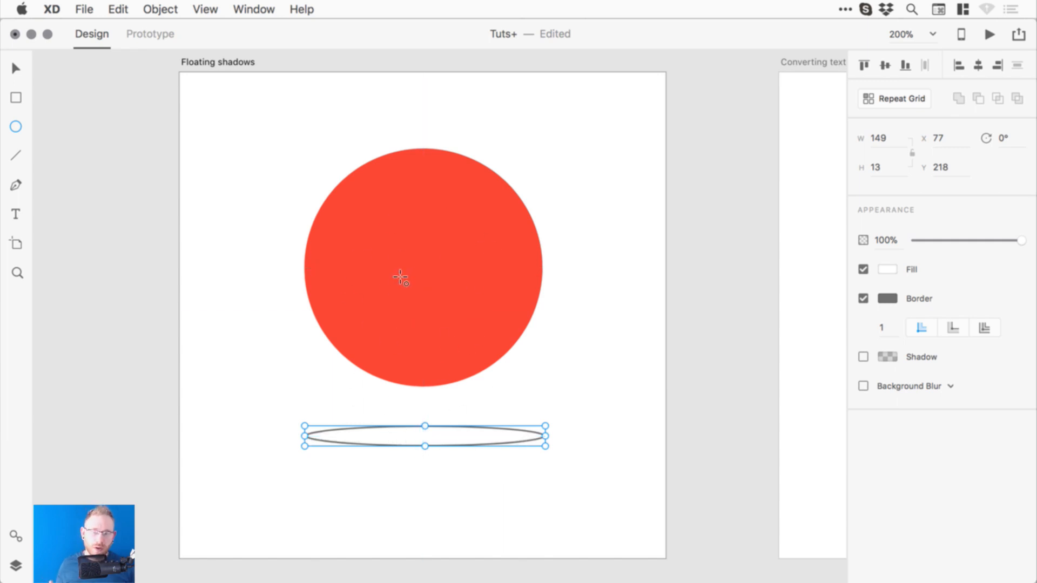
{"action": "key", "text": "v"}
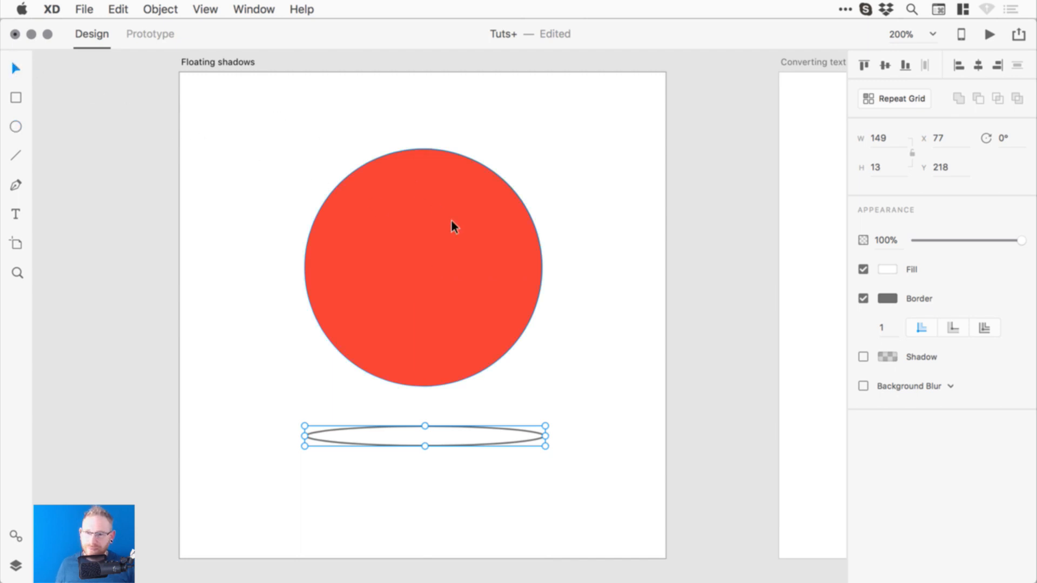
{"action": "left_click", "coordinate": [451, 220]}
{"action": "left_click", "coordinate": [15, 98]}
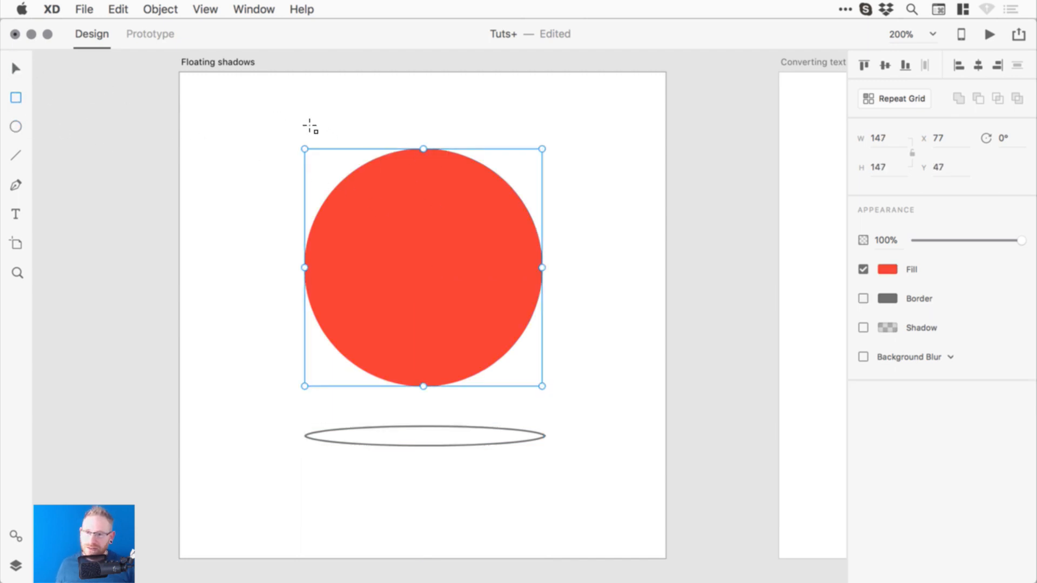
- Draw a borderless light grey 170×192 rectangle and send it behind the circle
{"action": "left_click_drag", "start_coordinate": [268, 105], "coordinate": [323, 165]}
{"action": "left_click_drag", "start_coordinate": [353, 207], "coordinate": [542, 416]}
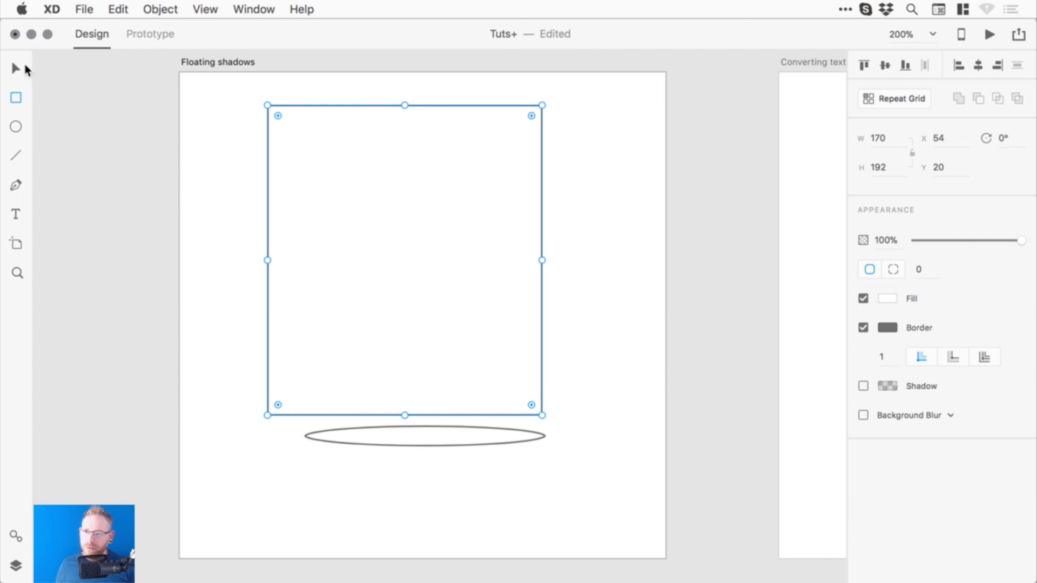
{"action": "left_click", "coordinate": [16, 68]}
{"action": "left_click", "coordinate": [864, 327]}
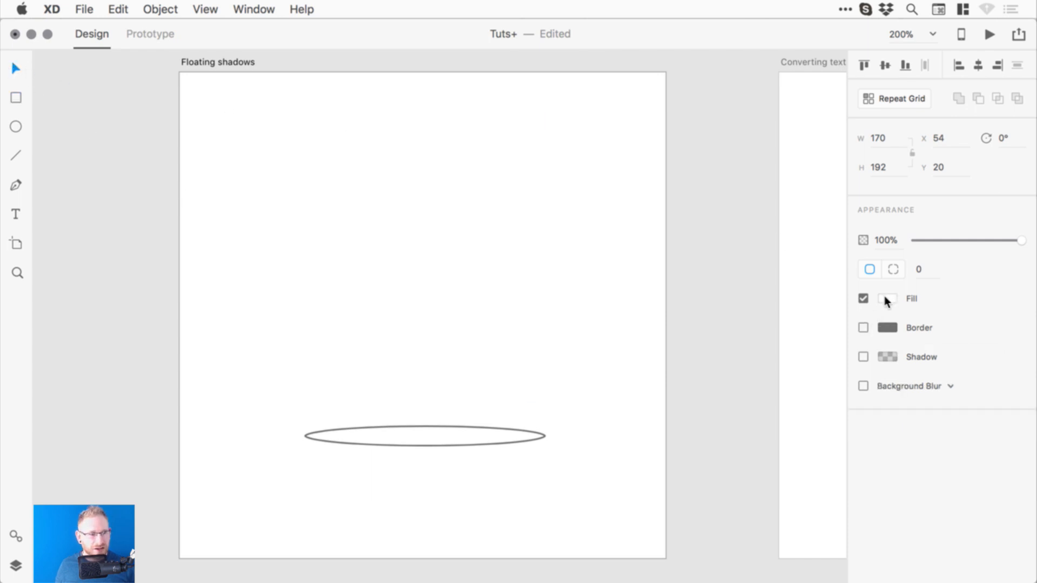
{"action": "left_click", "coordinate": [886, 299]}
{"action": "left_click_drag", "start_coordinate": [776, 270], "coordinate": [681, 235]}
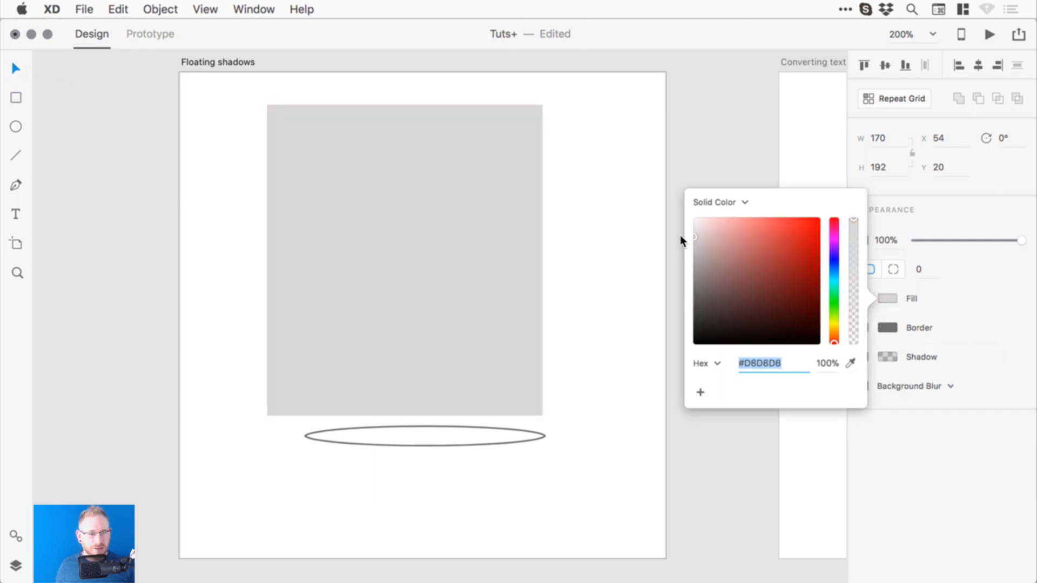
{"action": "left_click", "coordinate": [539, 222]}
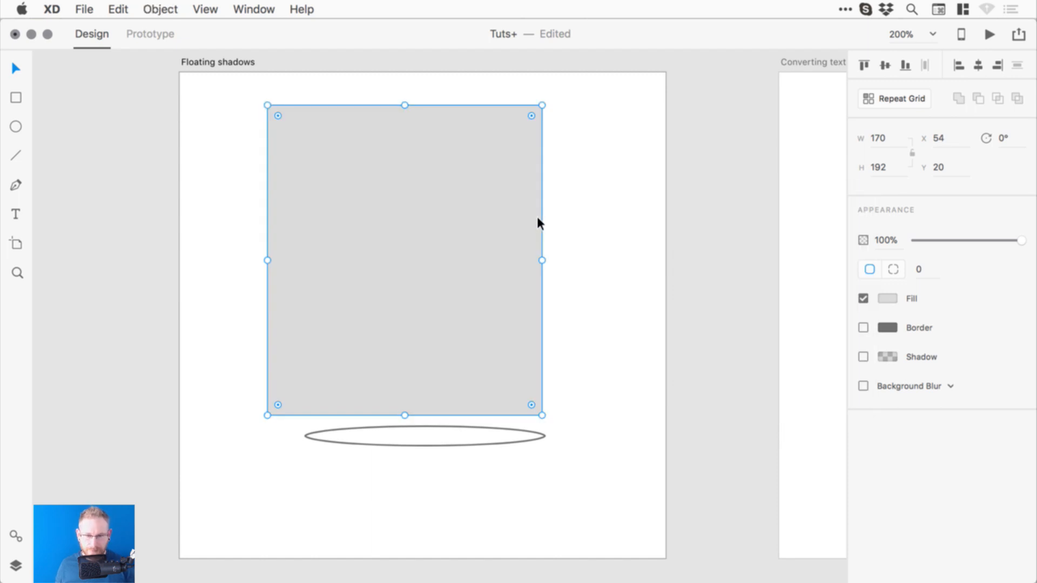
{"action": "key", "text": "super+bracketleft"}
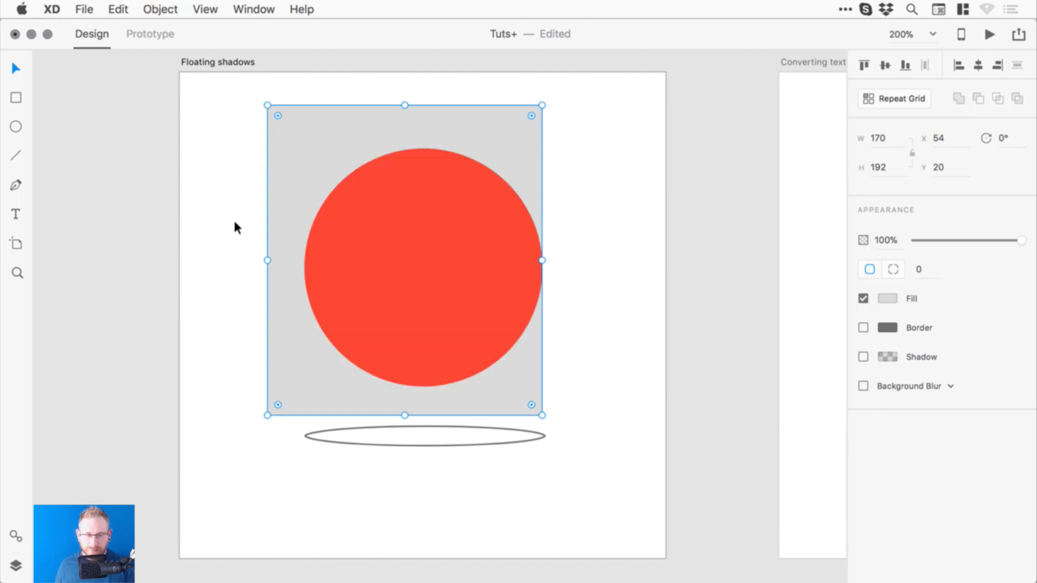
- Shrink the circle to 119 px, centre it horizontally on the rectangle and move it up
{"action": "left_click", "coordinate": [412, 190]}
{"action": "left_click_drag", "start_coordinate": [542, 151], "coordinate": [499, 166]}
{"action": "left_click", "coordinate": [499, 165], "text": "shift"}
{"action": "left_click", "coordinate": [978, 65]}
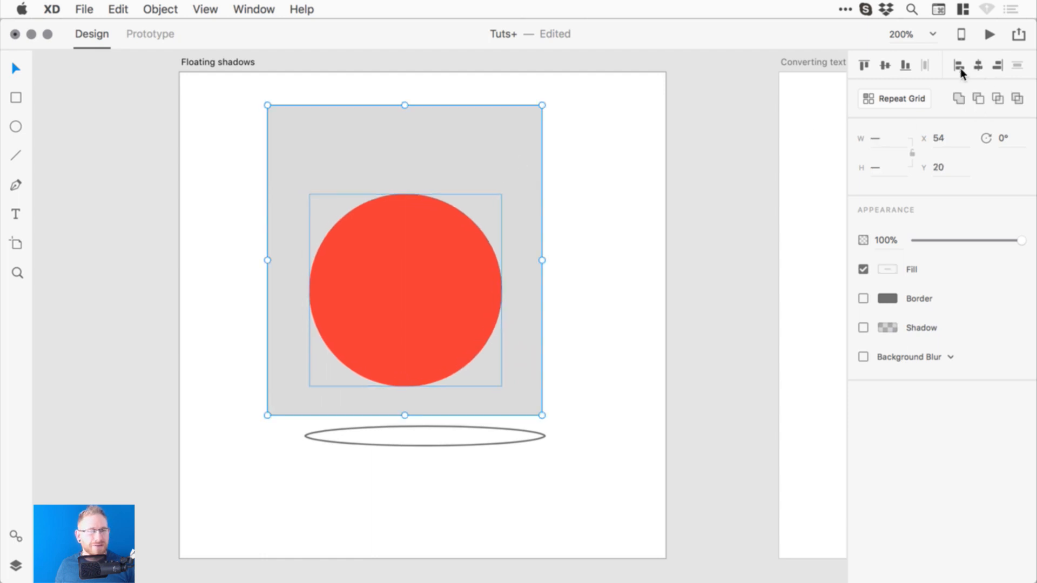
{"action": "left_click", "coordinate": [609, 215]}
{"action": "left_click_drag", "start_coordinate": [421, 262], "coordinate": [419, 231]}
- Drop Photo 1.jpeg from Finder into the circle to fill it with the mountain photo
{"action": "key", "text": "super+Tab"}
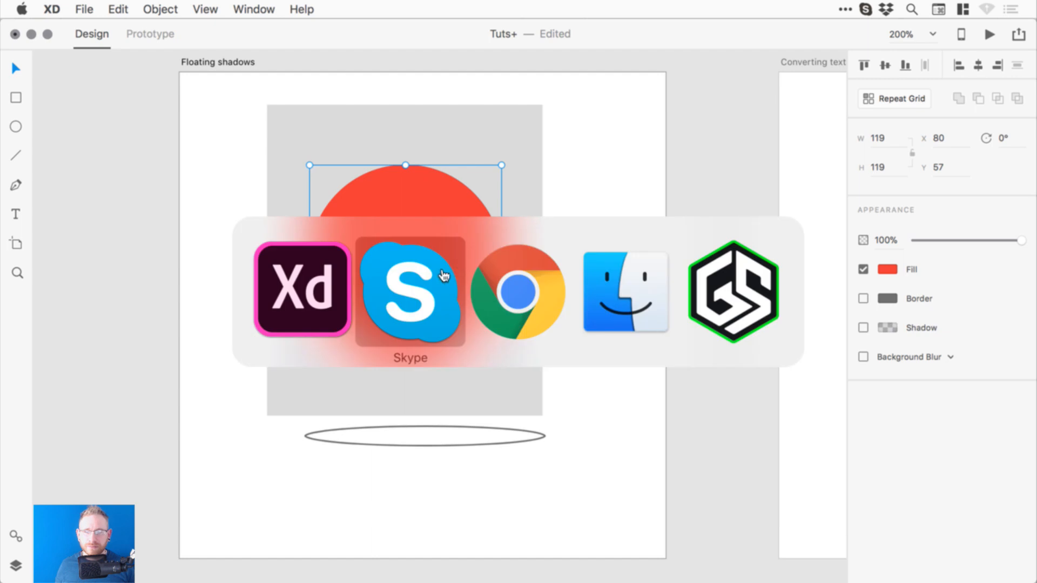
{"action": "left_click", "coordinate": [629, 289]}
{"action": "left_click_drag", "start_coordinate": [381, 124], "coordinate": [635, 216]}
{"action": "left_click_drag", "start_coordinate": [652, 281], "coordinate": [338, 216]}
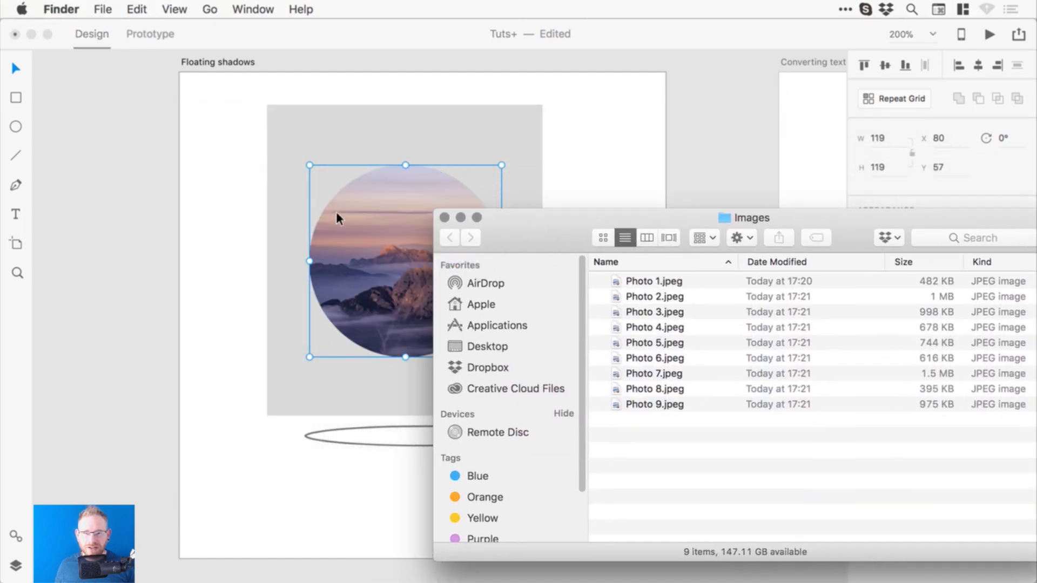
{"action": "left_click", "coordinate": [121, 212]}
{"action": "left_click", "coordinate": [102, 233]}
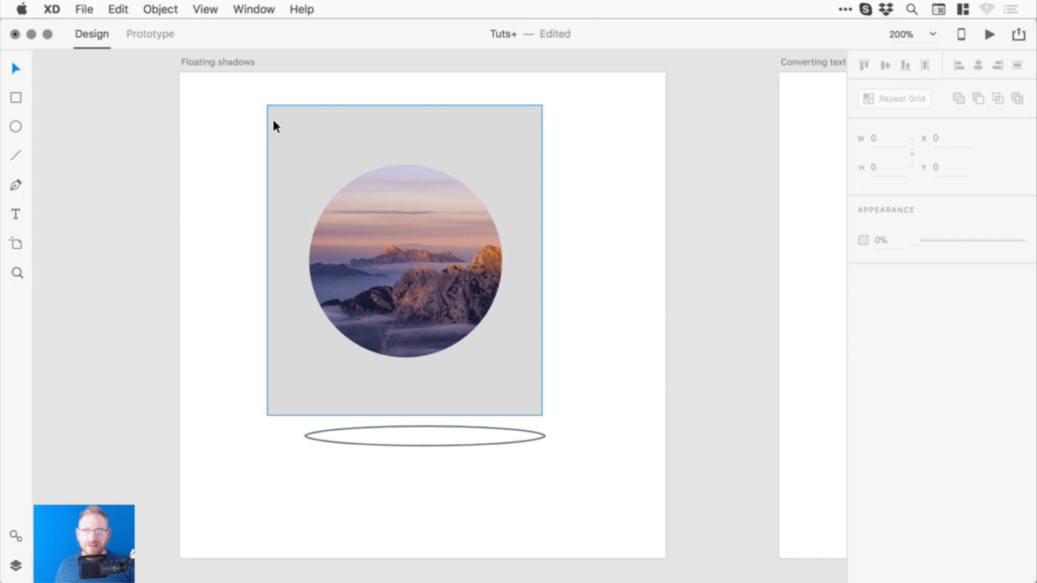
- Tint the Floating shadows artboard background light grey
{"action": "left_click", "coordinate": [221, 61]}
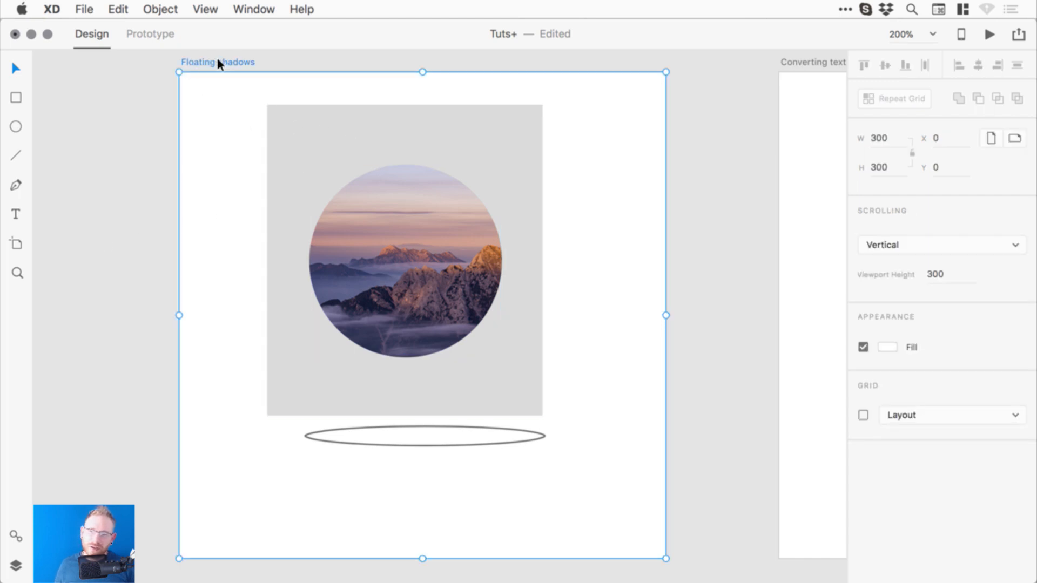
{"action": "left_click", "coordinate": [889, 347]}
{"action": "left_click_drag", "start_coordinate": [698, 278], "coordinate": [686, 272]}
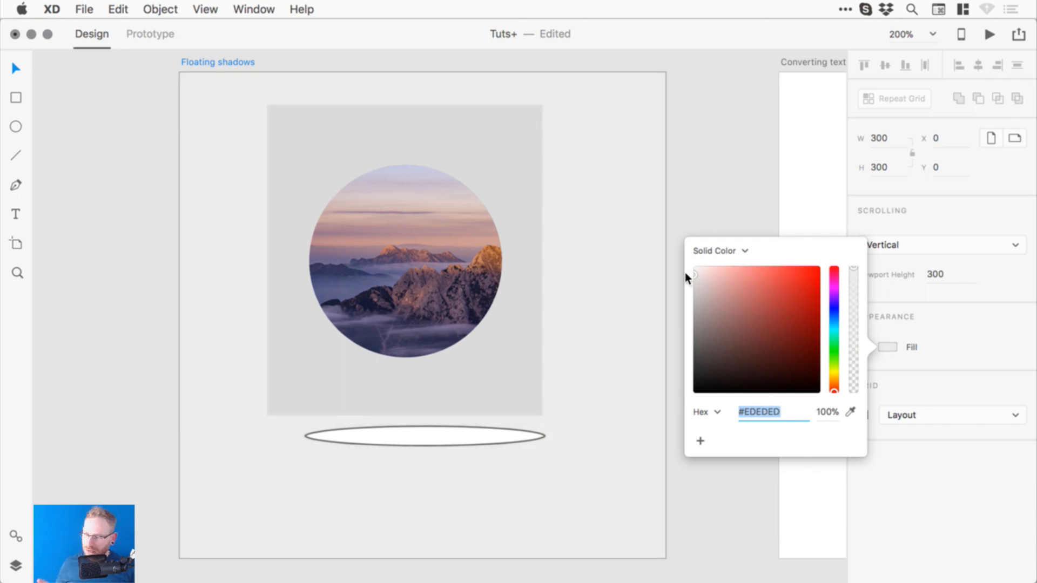
- Make the card rectangle pure white (#FFFFFF) and enlarge the photo circle to 145×145
{"action": "left_click", "coordinate": [516, 139]}
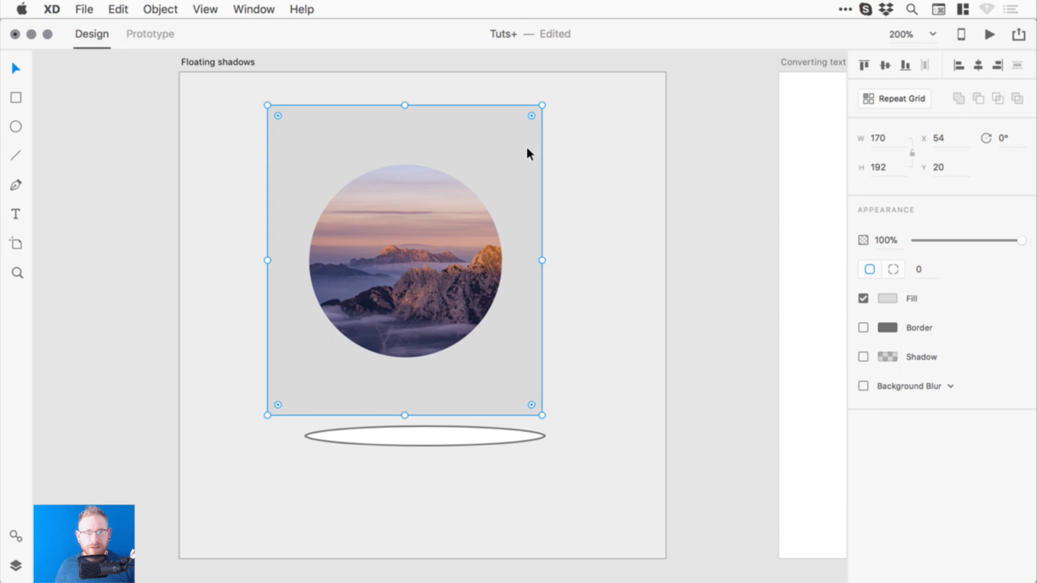
{"action": "left_click", "coordinate": [887, 299]}
{"action": "left_click_drag", "start_coordinate": [744, 262], "coordinate": [659, 206]}
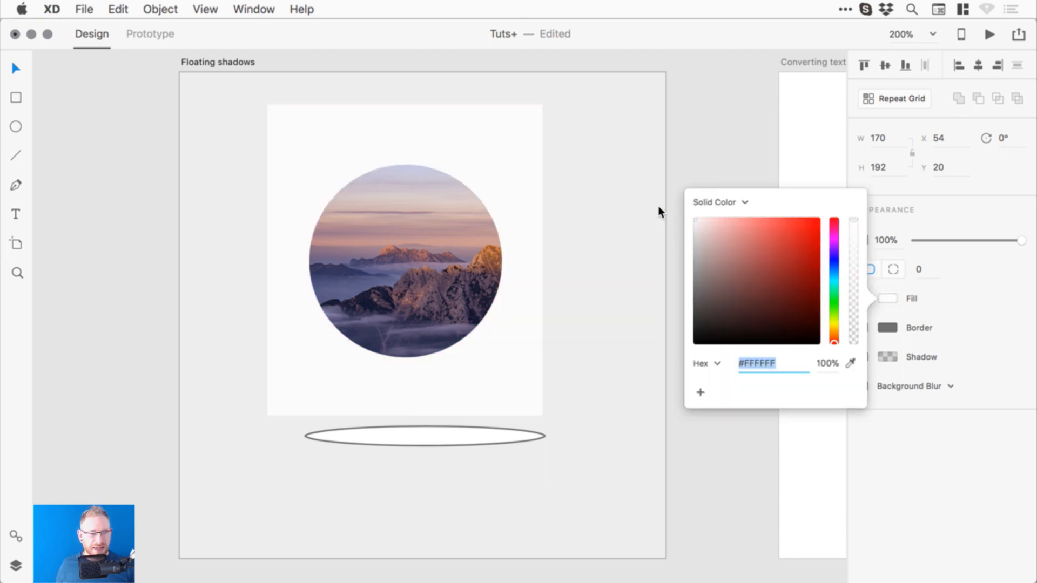
{"action": "left_click", "coordinate": [692, 144]}
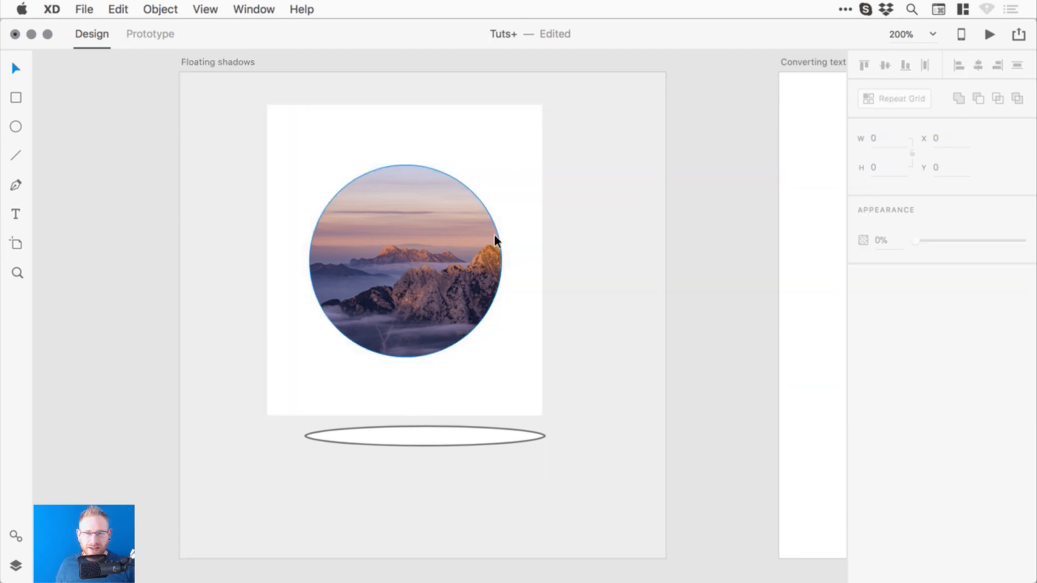
{"action": "left_click", "coordinate": [472, 235]}
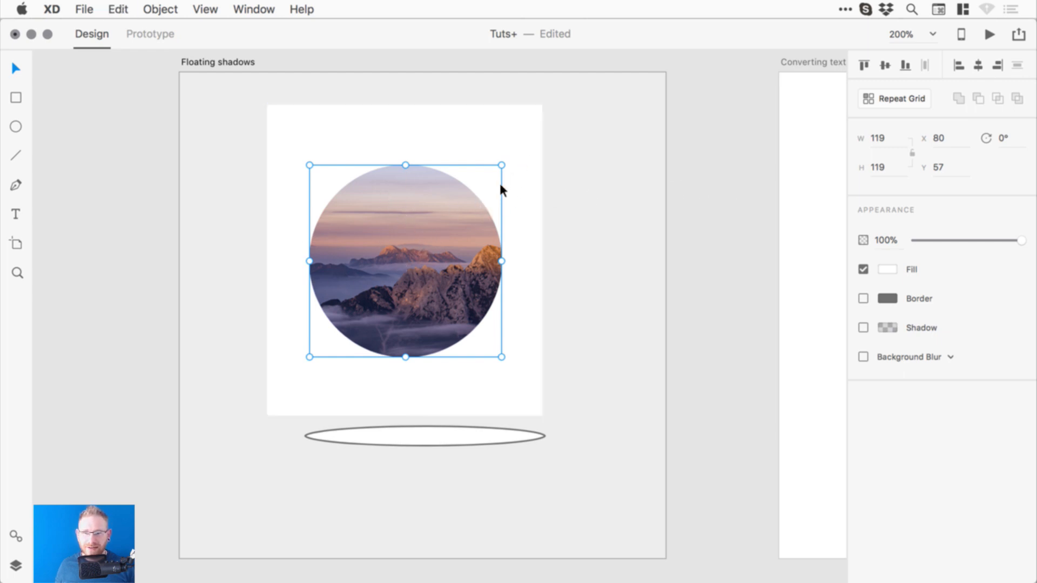
{"action": "left_click_drag", "start_coordinate": [501, 165], "coordinate": [527, 146]}
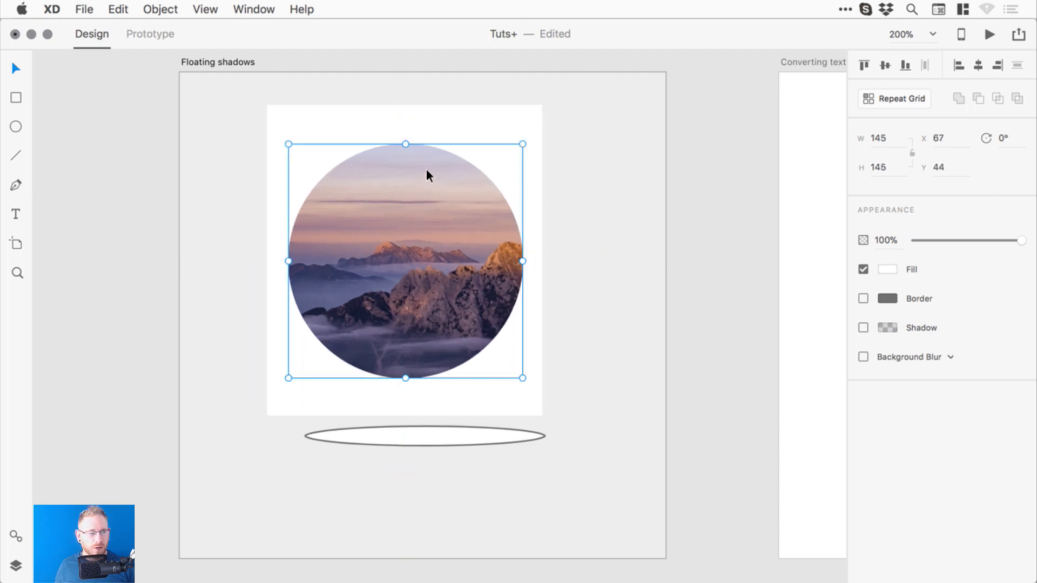
- Turn the circle into an unfilled 3 px ring, coloured blue-purple sampled from the photo
{"action": "left_click", "coordinate": [863, 269]}
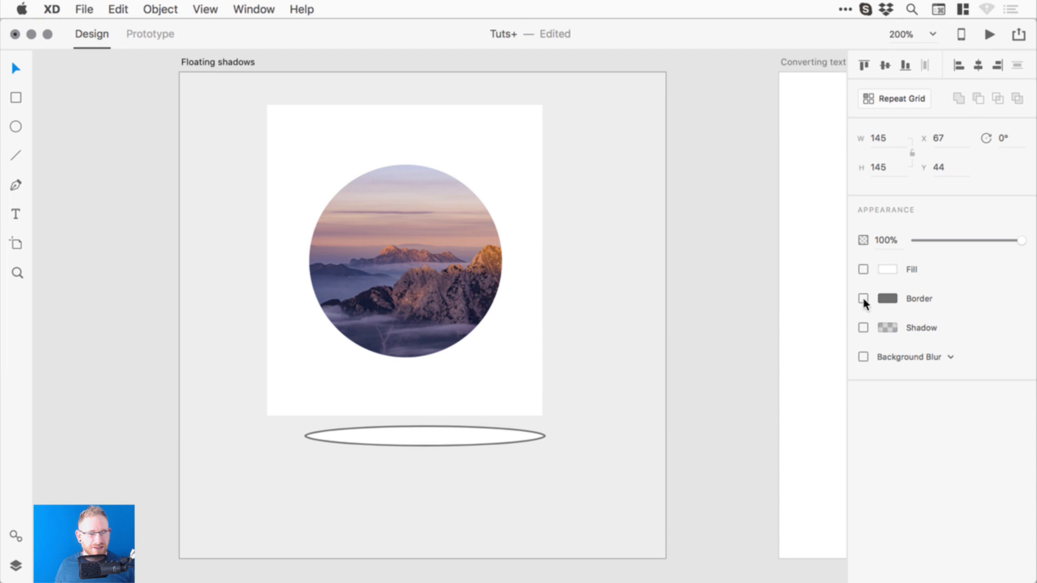
{"action": "left_click", "coordinate": [863, 298]}
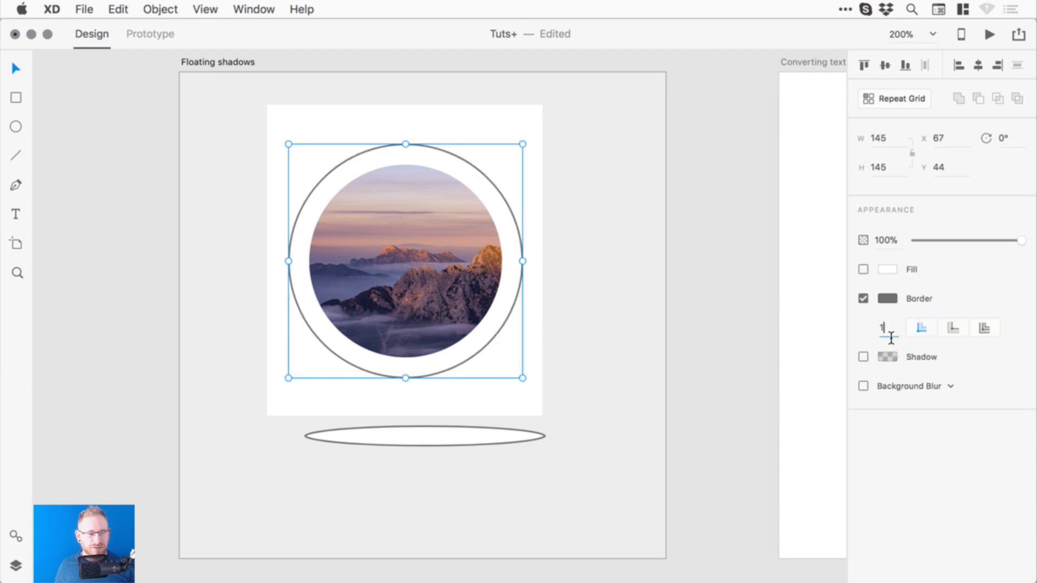
{"action": "key", "text": "BackSpace"}
{"action": "type", "text": "3"}
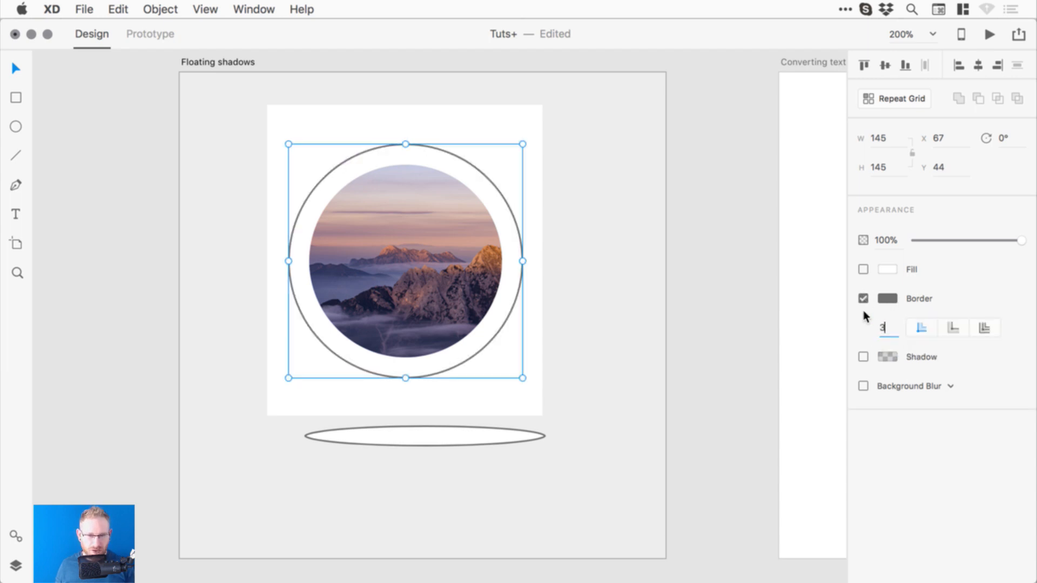
{"action": "key", "text": "Return"}
{"action": "left_click", "coordinate": [891, 299]}
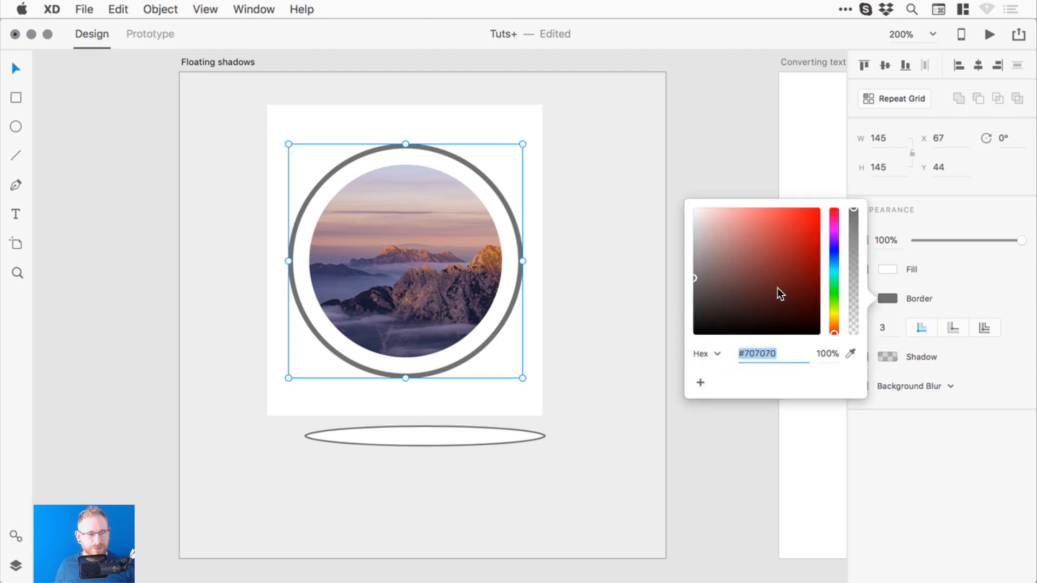
{"action": "mouse_move", "coordinate": [777, 288]}
{"action": "left_mouse_down"}
{"action": "mouse_move", "coordinate": [732, 283]}
{"action": "mouse_move", "coordinate": [692, 300]}
{"action": "left_mouse_up"}
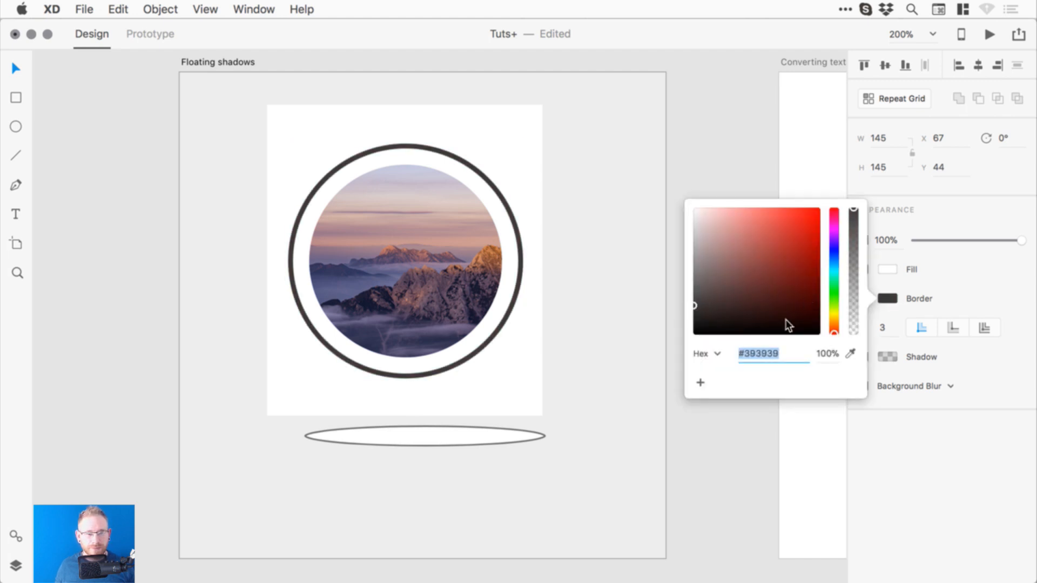
{"action": "left_click", "coordinate": [851, 353]}
{"action": "left_click", "coordinate": [346, 286]}
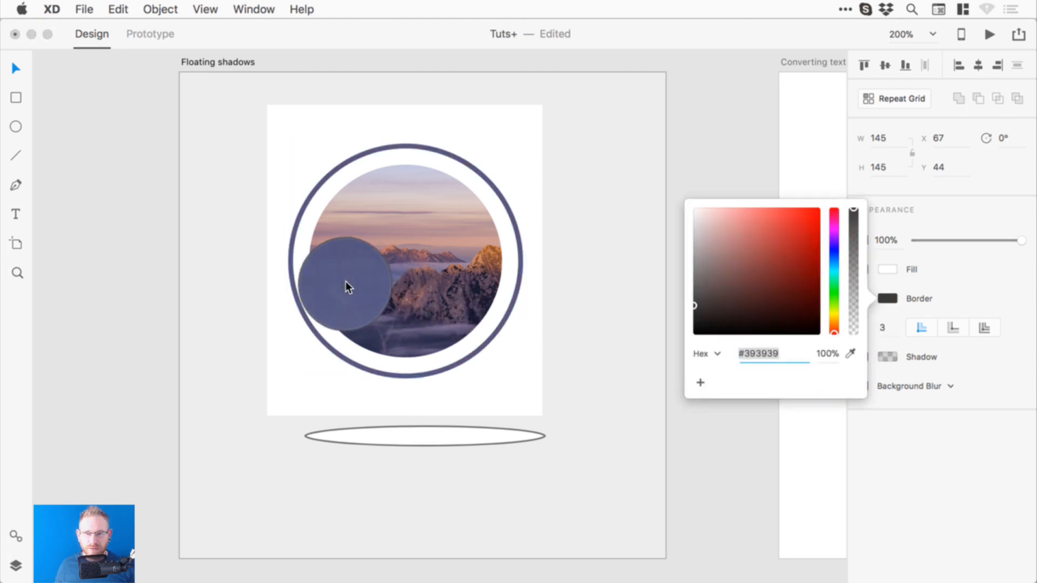
{"action": "left_click", "coordinate": [522, 145]}
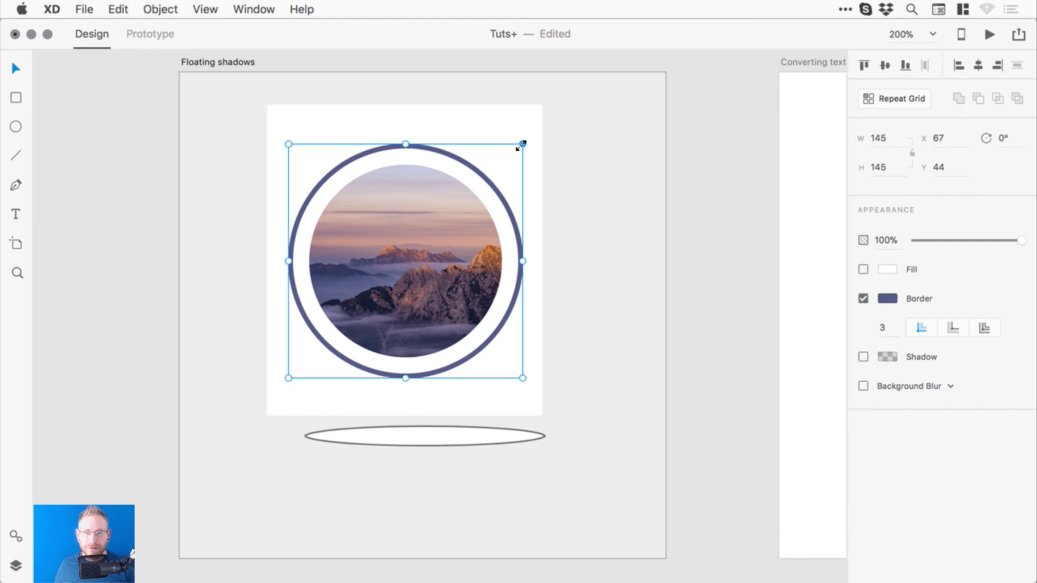
{"action": "left_click_drag", "start_coordinate": [521, 146], "coordinate": [513, 149]}
- Group the ring with the mountain photo, keeping it centred on the card
{"action": "left_click", "coordinate": [733, 169]}
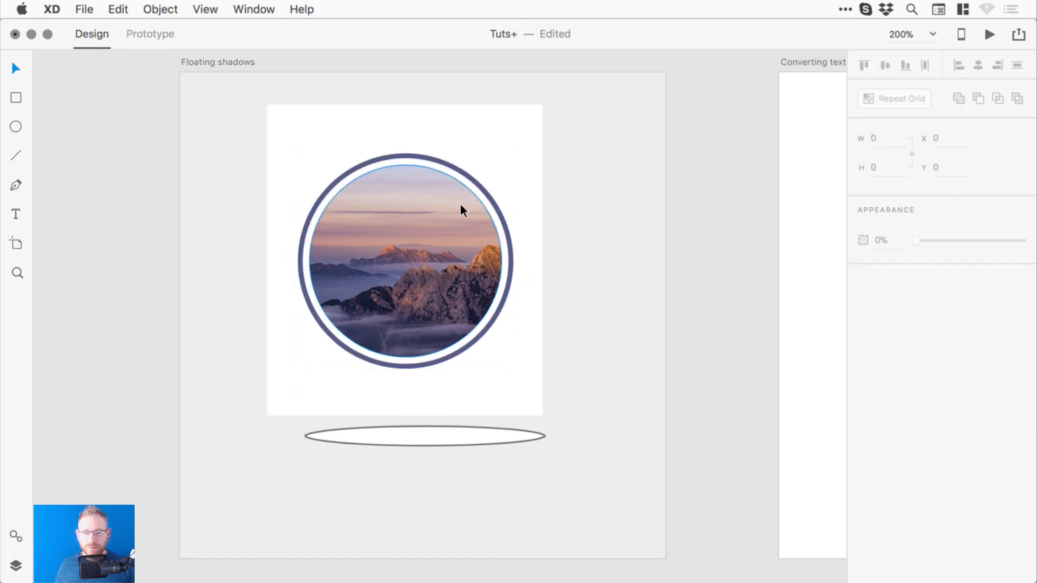
{"action": "left_click", "coordinate": [491, 196]}
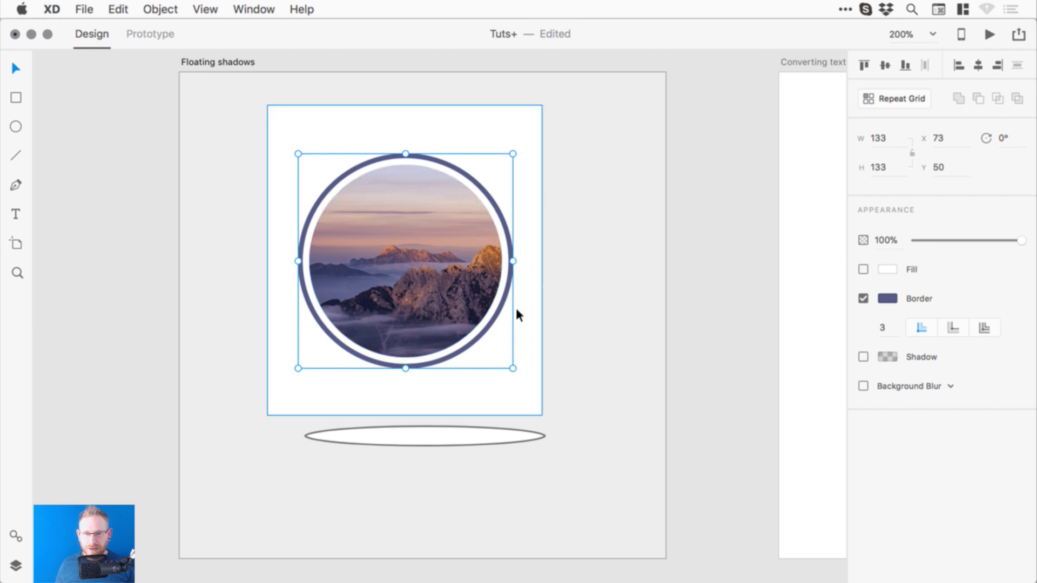
{"action": "left_click", "coordinate": [403, 231], "text": "shift"}
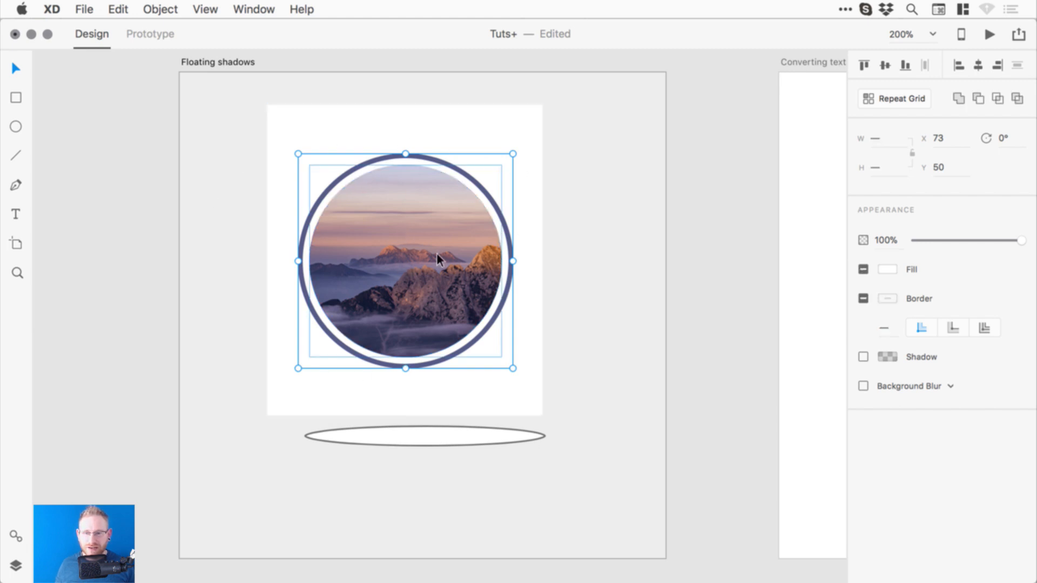
{"action": "left_click", "coordinate": [158, 9]}
{"action": "left_click", "coordinate": [162, 29]}
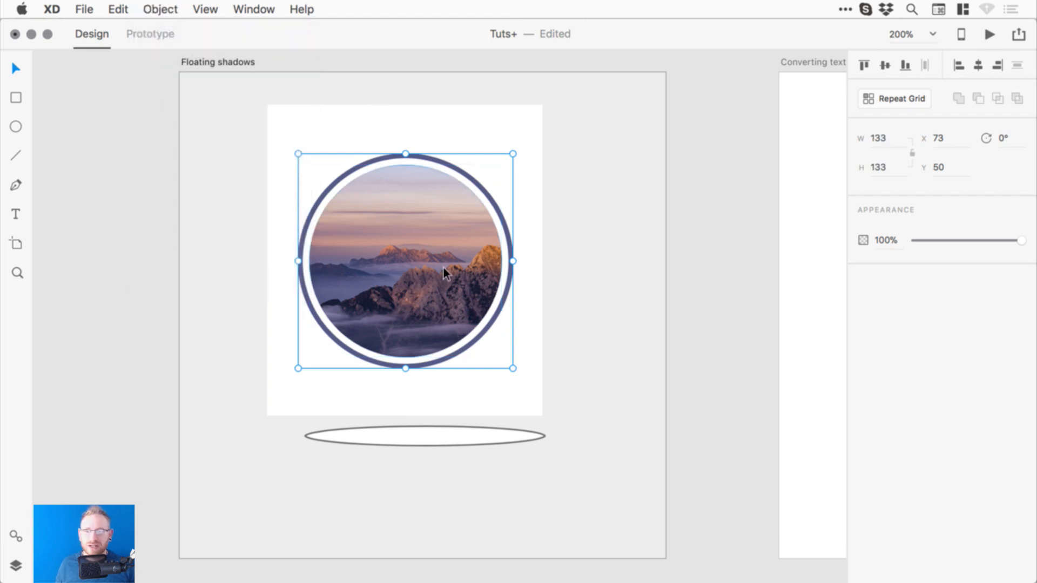
{"action": "left_click_drag", "start_coordinate": [439, 262], "coordinate": [439, 261]}
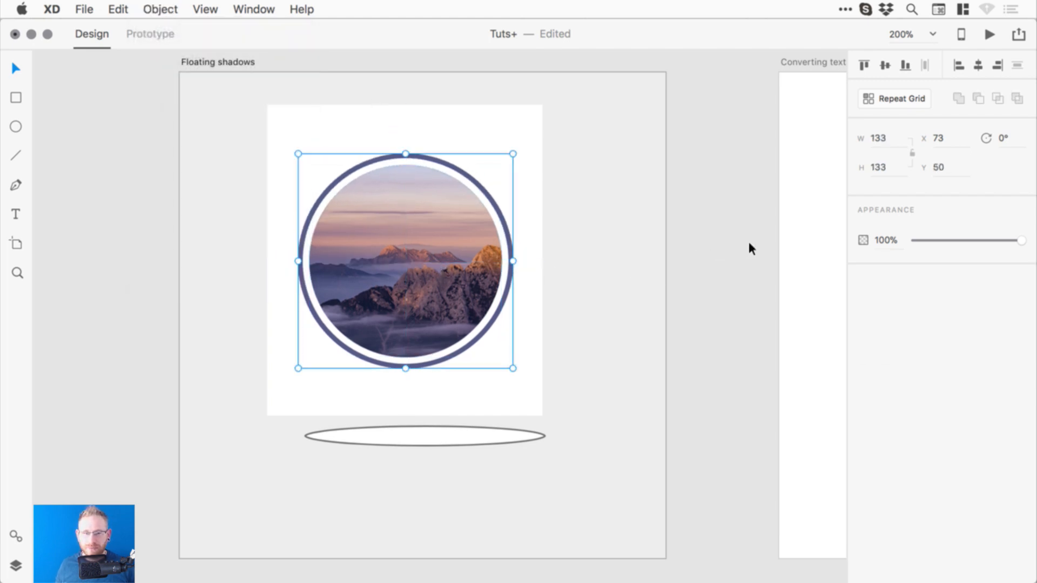
{"action": "left_click", "coordinate": [747, 238]}
{"action": "scroll", "coordinate": [584, 259], "scroll_direction": "left", "scroll_amount": 3}
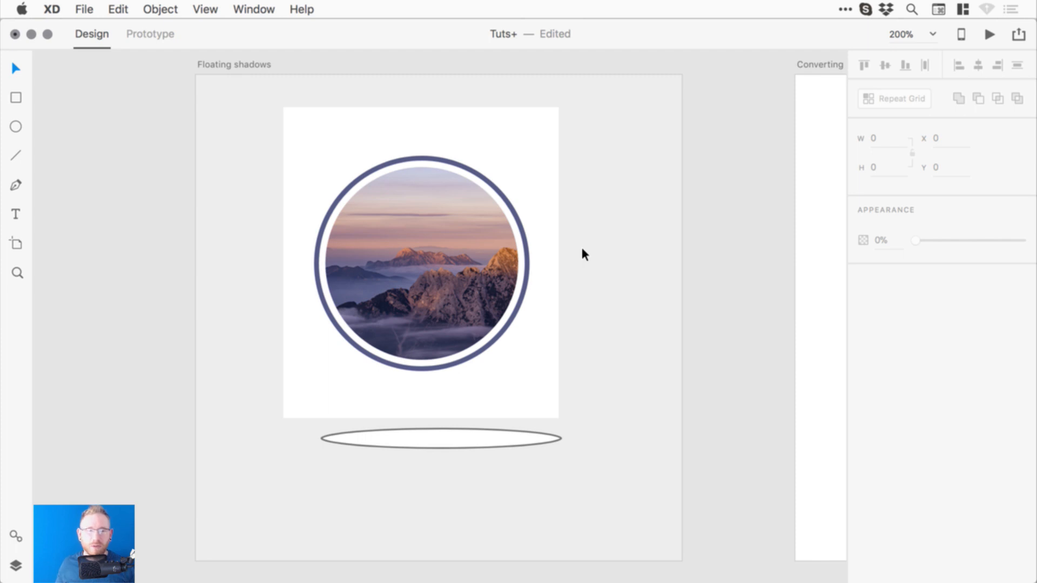
- Group the white card with the ringed photo, centre it horizontally and scale it to 152×171.67
{"action": "left_click_drag", "start_coordinate": [753, 173], "coordinate": [367, 308]}
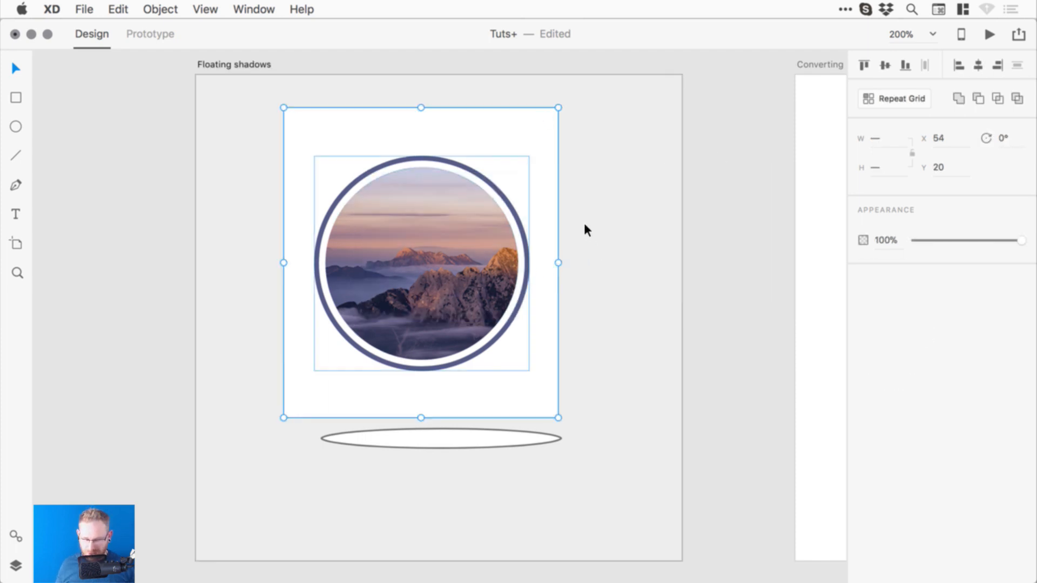
{"action": "key", "text": "super+g"}
{"action": "left_click", "coordinate": [978, 65]}
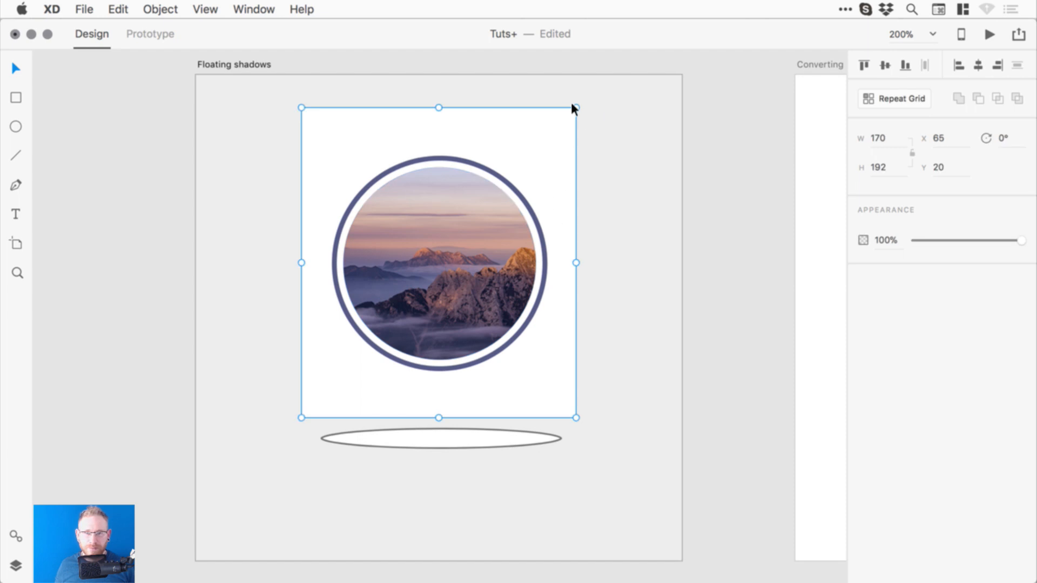
{"action": "left_click_drag", "start_coordinate": [576, 107], "coordinate": [562, 125]}
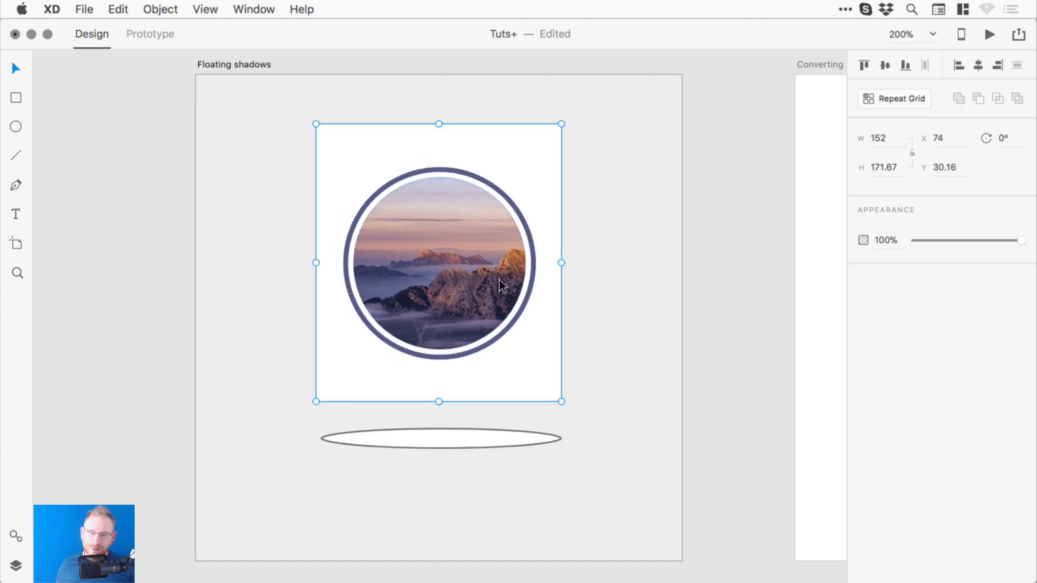
- Remove the ellipse's border, give it an opaque #000000 fill and enable Background Blur
{"action": "left_click", "coordinate": [482, 429]}
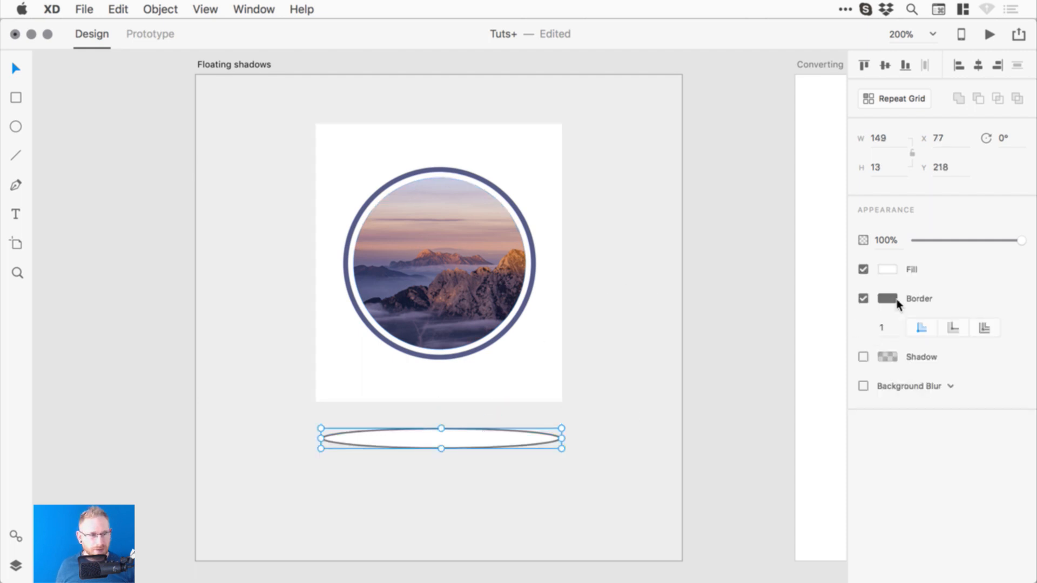
{"action": "left_click", "coordinate": [863, 298]}
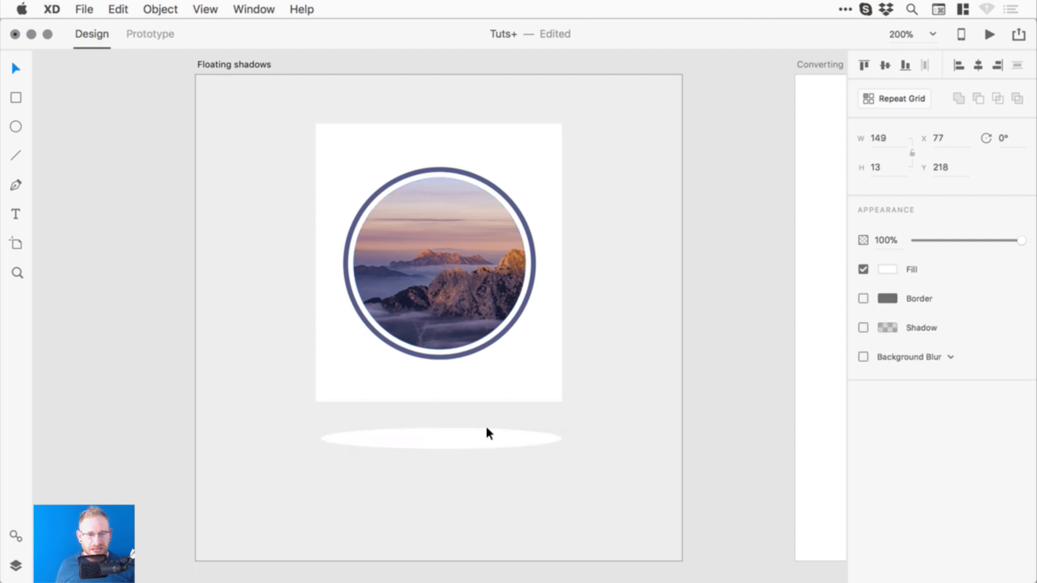
{"action": "left_click", "coordinate": [455, 436]}
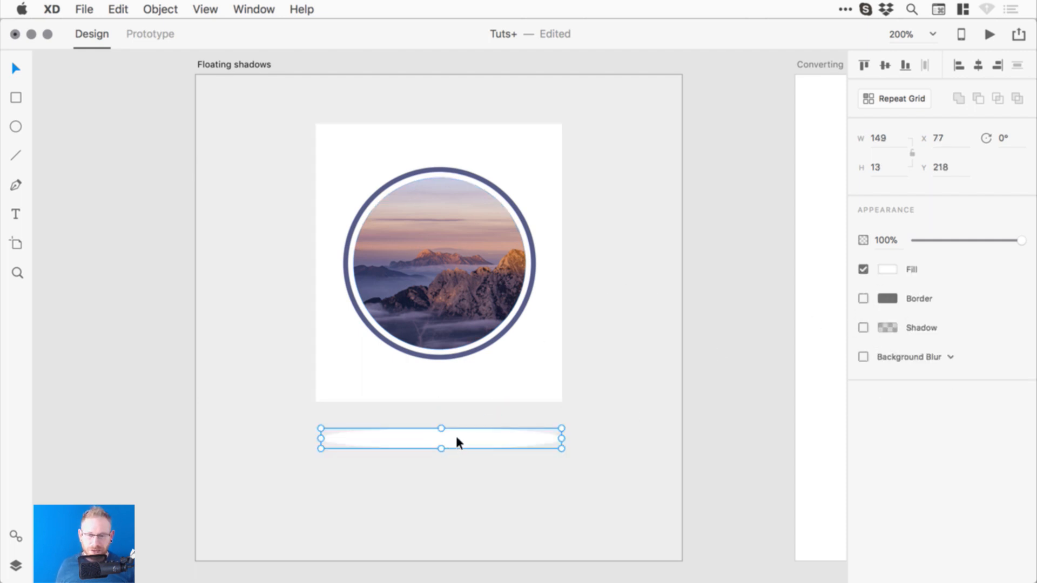
{"action": "left_click", "coordinate": [886, 269]}
{"action": "left_click_drag", "start_coordinate": [740, 253], "coordinate": [683, 315]}
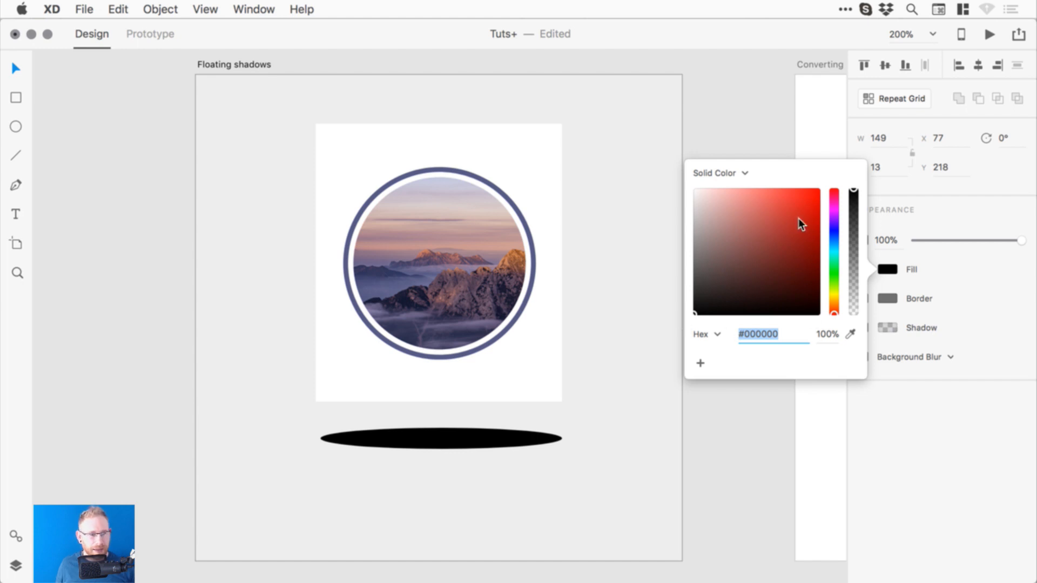
{"action": "left_click_drag", "start_coordinate": [855, 224], "coordinate": [854, 163]}
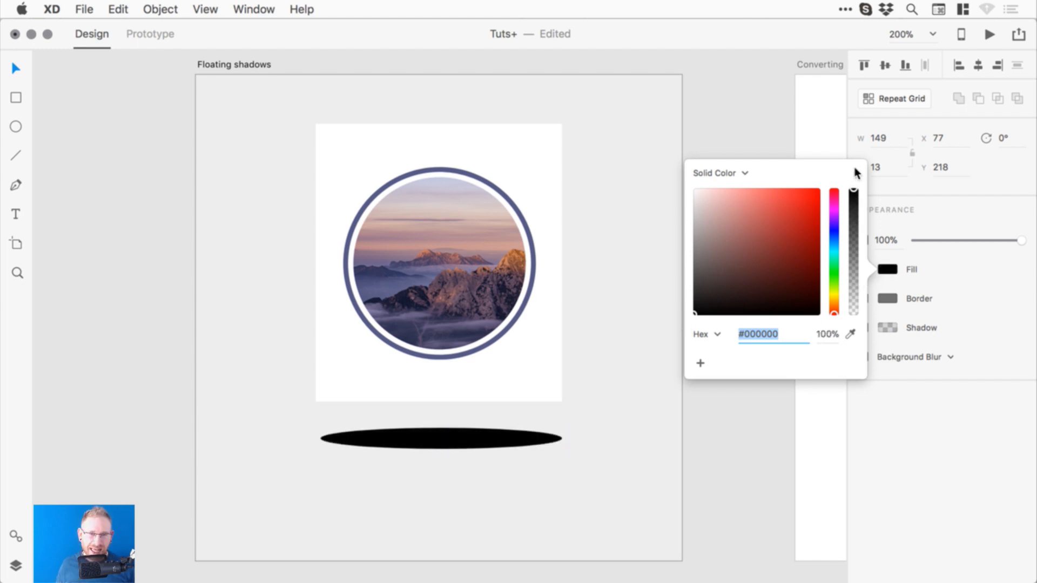
{"action": "left_click", "coordinate": [748, 131]}
{"action": "left_click", "coordinate": [449, 435]}
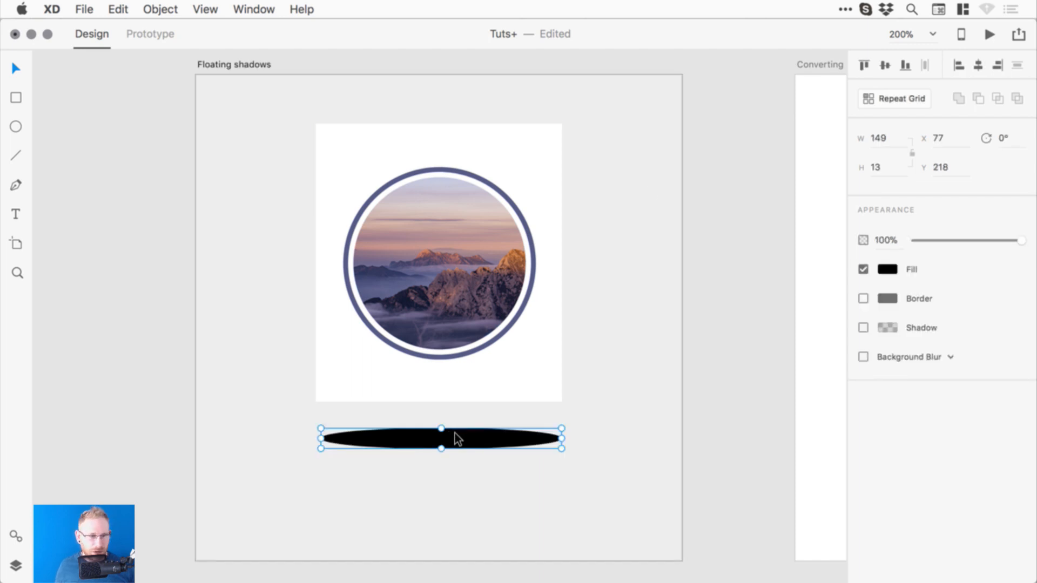
{"action": "left_click", "coordinate": [863, 357]}
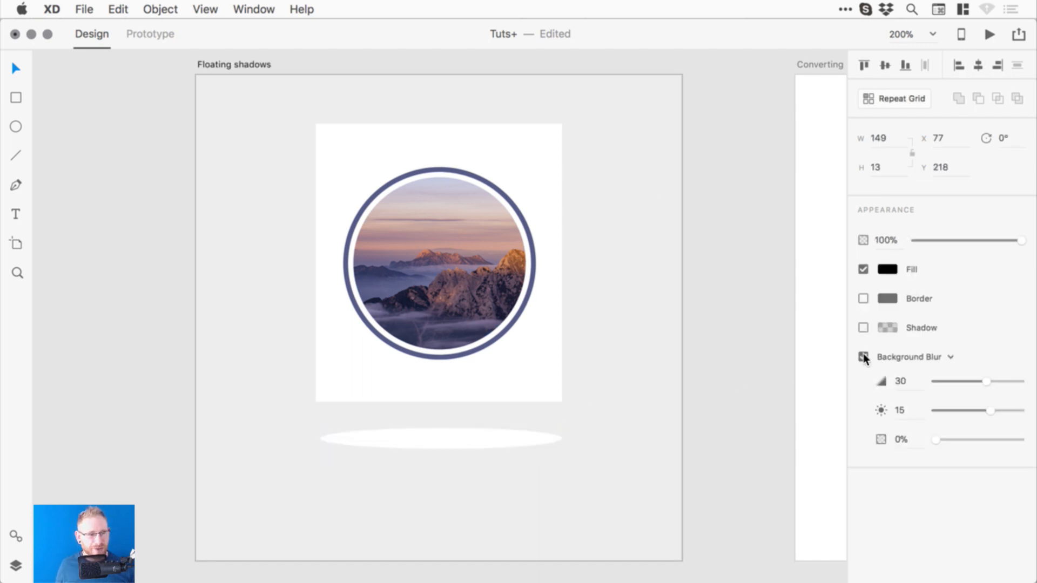
- Change the ellipse's effect to Object Blur set to 3, at 100% opacity
{"action": "left_click", "coordinate": [951, 356]}
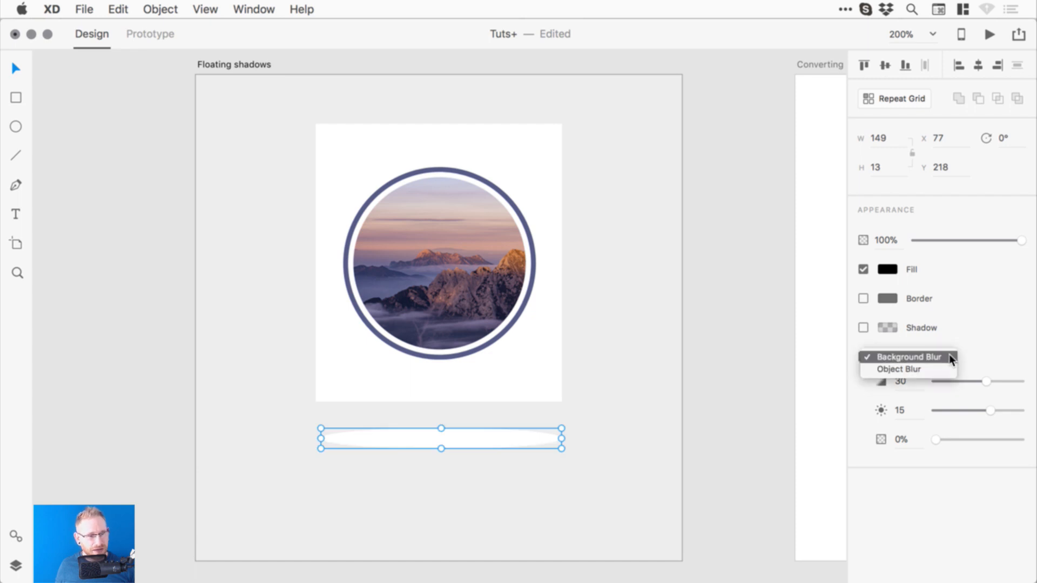
{"action": "left_click", "coordinate": [908, 369]}
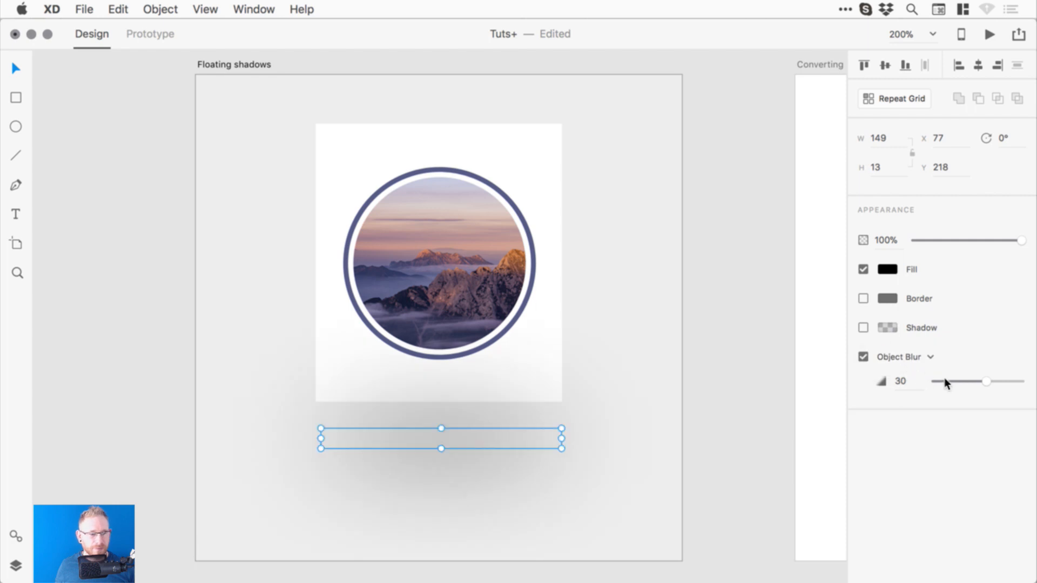
{"action": "left_click_drag", "start_coordinate": [984, 381], "coordinate": [943, 376]}
{"action": "left_click", "coordinate": [739, 317]}
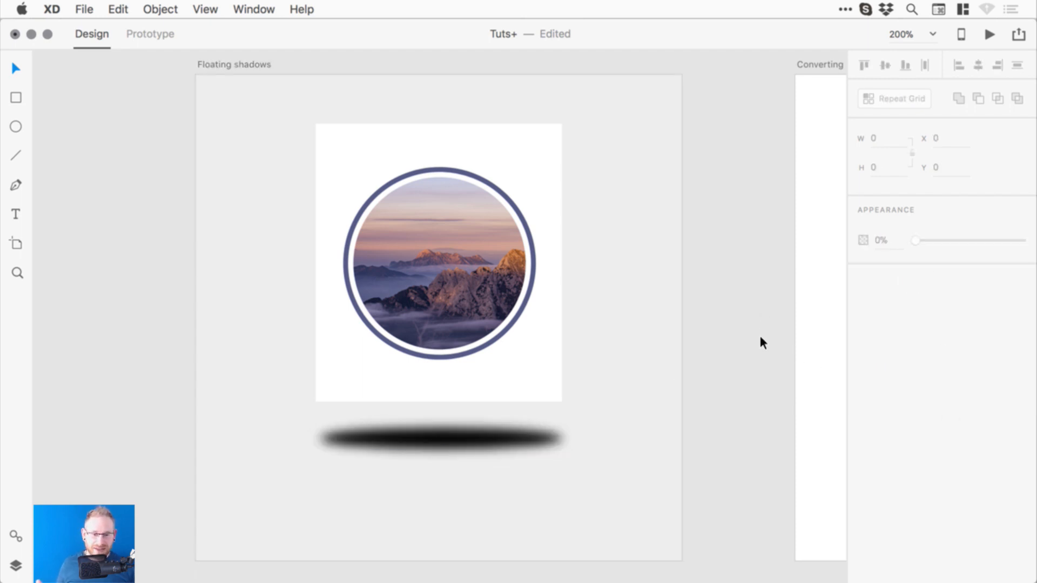
{"action": "left_click", "coordinate": [480, 432]}
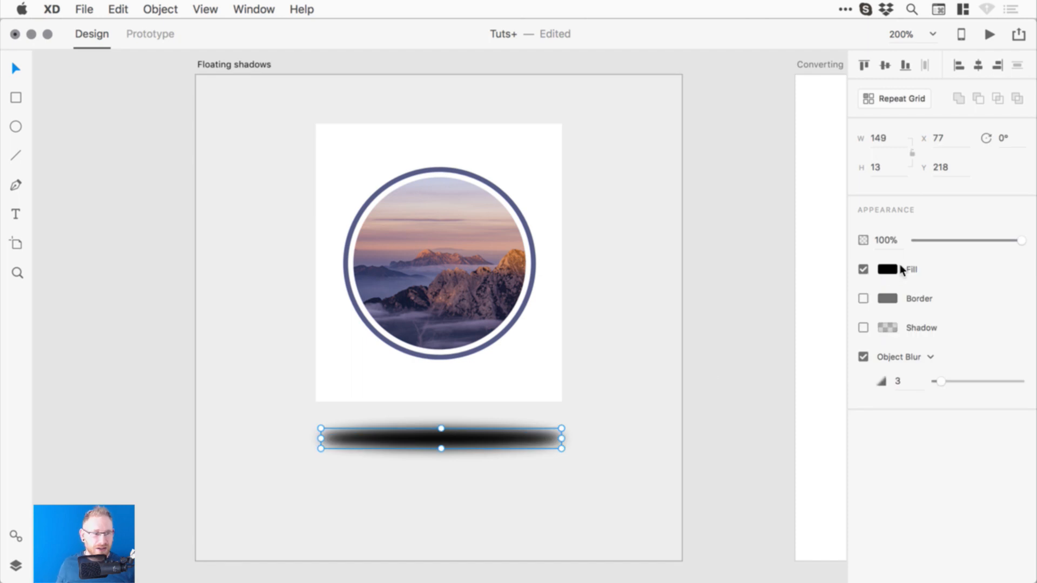
{"action": "mouse_move", "coordinate": [1021, 240]}
{"action": "left_mouse_down"}
{"action": "mouse_move", "coordinate": [935, 238]}
{"action": "mouse_move", "coordinate": [1025, 240]}
{"action": "left_mouse_up"}
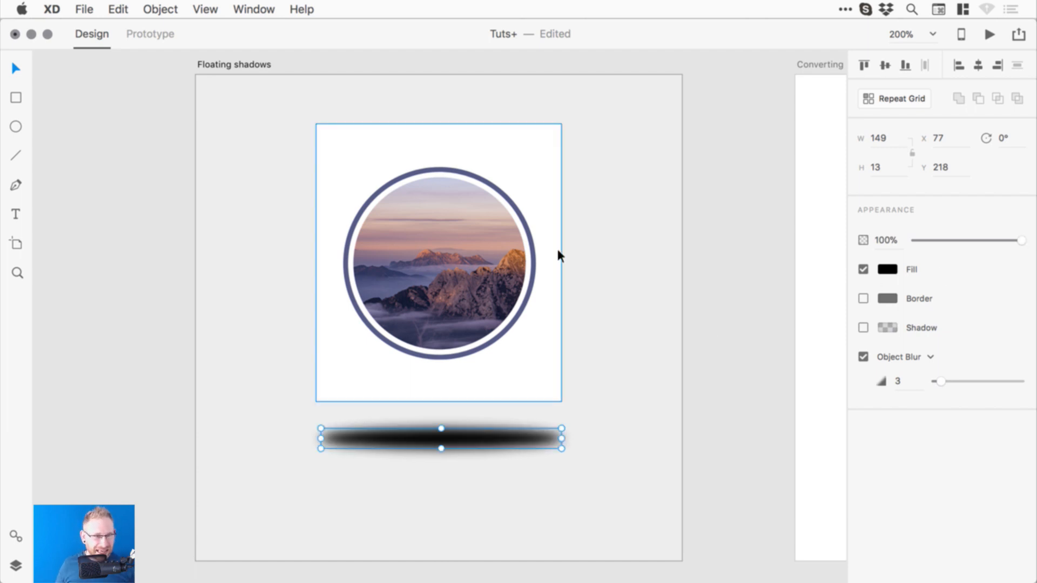
- Switch the shadow's fill to a linear gradient with a black left stop
{"action": "left_click", "coordinate": [888, 269]}
{"action": "left_click", "coordinate": [722, 169]}
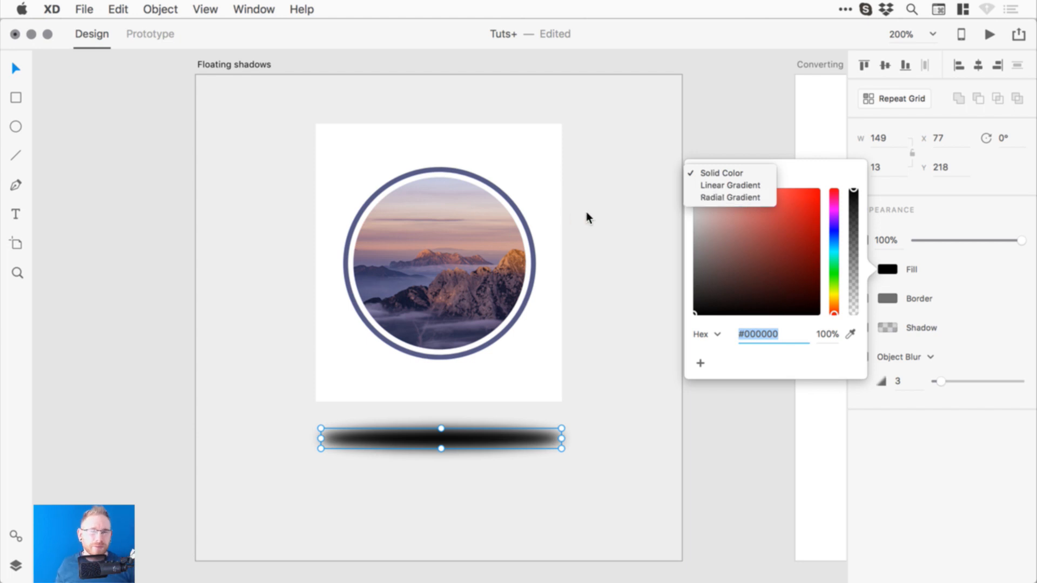
{"action": "left_click", "coordinate": [731, 184]}
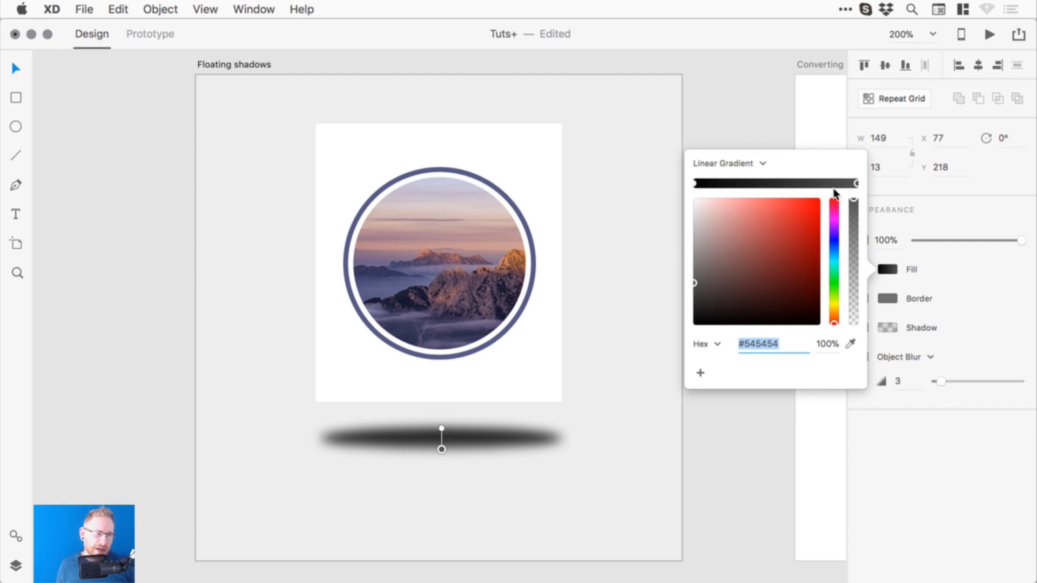
{"action": "left_click", "coordinate": [695, 184]}
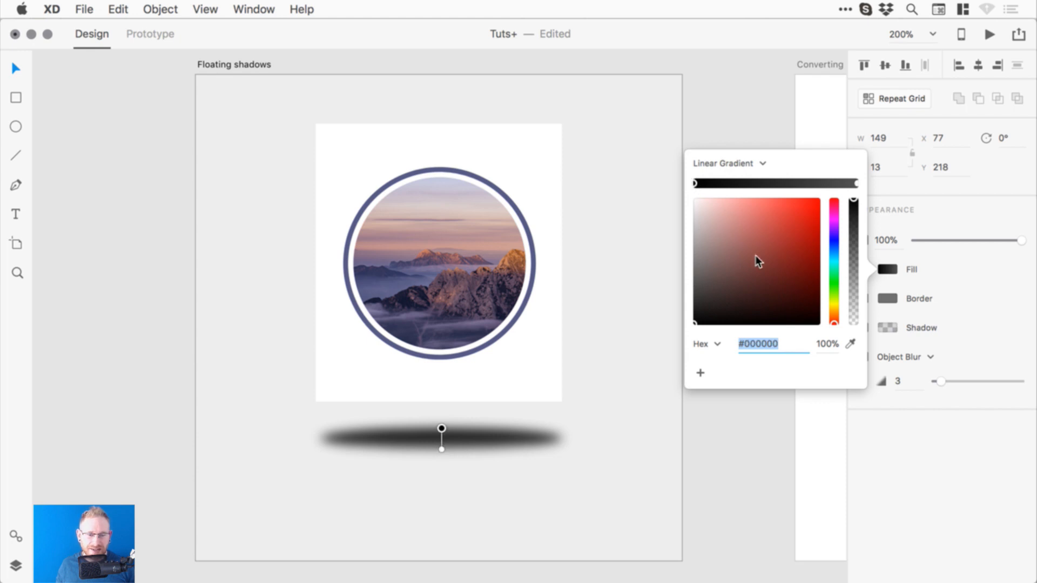
{"action": "mouse_move", "coordinate": [756, 260]}
{"action": "left_mouse_down"}
{"action": "mouse_move", "coordinate": [815, 225]}
{"action": "mouse_move", "coordinate": [780, 262]}
{"action": "mouse_move", "coordinate": [723, 278]}
{"action": "mouse_move", "coordinate": [695, 309]}
{"action": "left_mouse_up"}
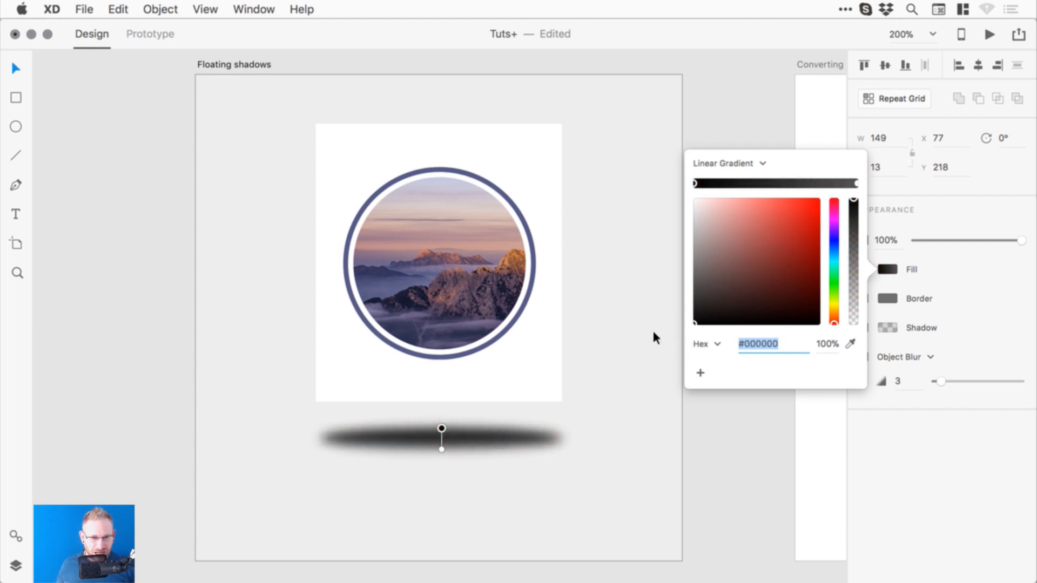
{"action": "mouse_move", "coordinate": [699, 308]}
{"action": "left_mouse_down"}
{"action": "mouse_move", "coordinate": [685, 312]}
{"action": "mouse_move", "coordinate": [663, 282]}
{"action": "mouse_move", "coordinate": [630, 189]}
{"action": "mouse_move", "coordinate": [632, 326]}
{"action": "mouse_move", "coordinate": [624, 183]}
{"action": "mouse_move", "coordinate": [601, 347]}
{"action": "left_mouse_up"}
{"action": "mouse_move", "coordinate": [801, 294]}
{"action": "left_mouse_down"}
{"action": "mouse_move", "coordinate": [804, 238]}
{"action": "mouse_move", "coordinate": [779, 267]}
{"action": "mouse_move", "coordinate": [712, 274]}
{"action": "mouse_move", "coordinate": [648, 333]}
{"action": "left_mouse_up"}
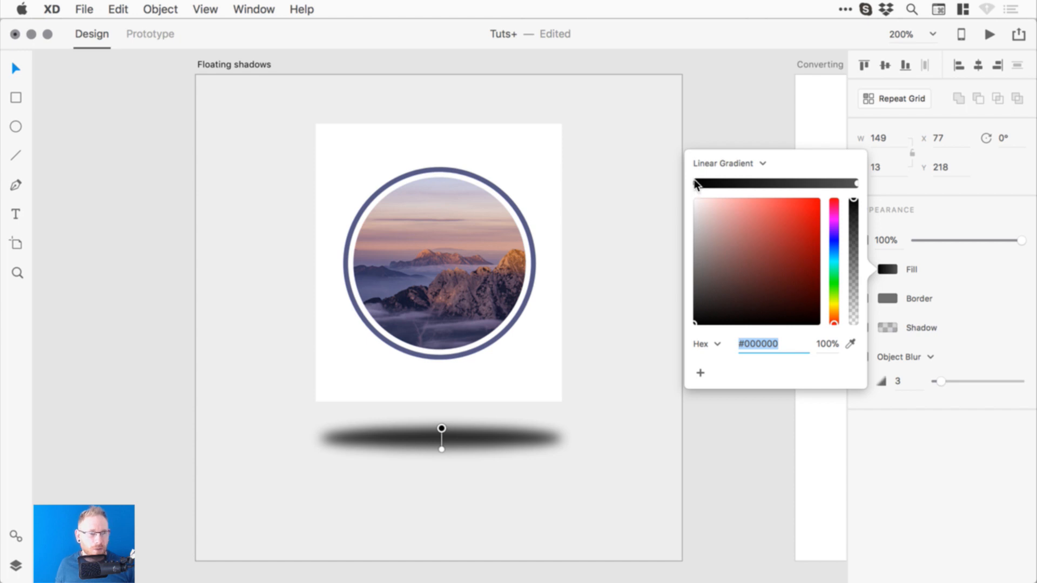
- Make the gradient white at both ends with a black middle stop
{"action": "left_click", "coordinate": [856, 185]}
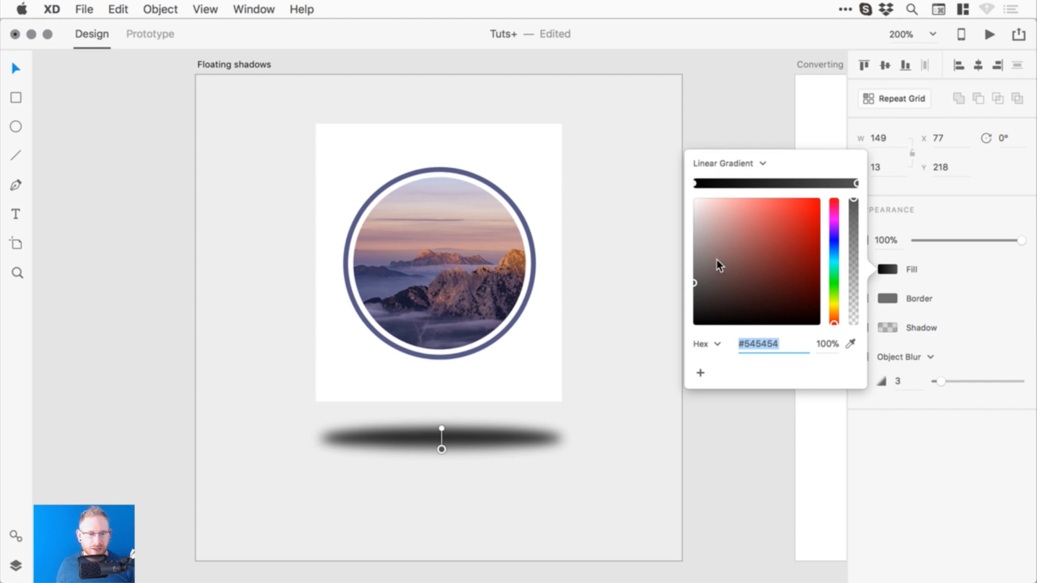
{"action": "left_click_drag", "start_coordinate": [718, 261], "coordinate": [691, 190]}
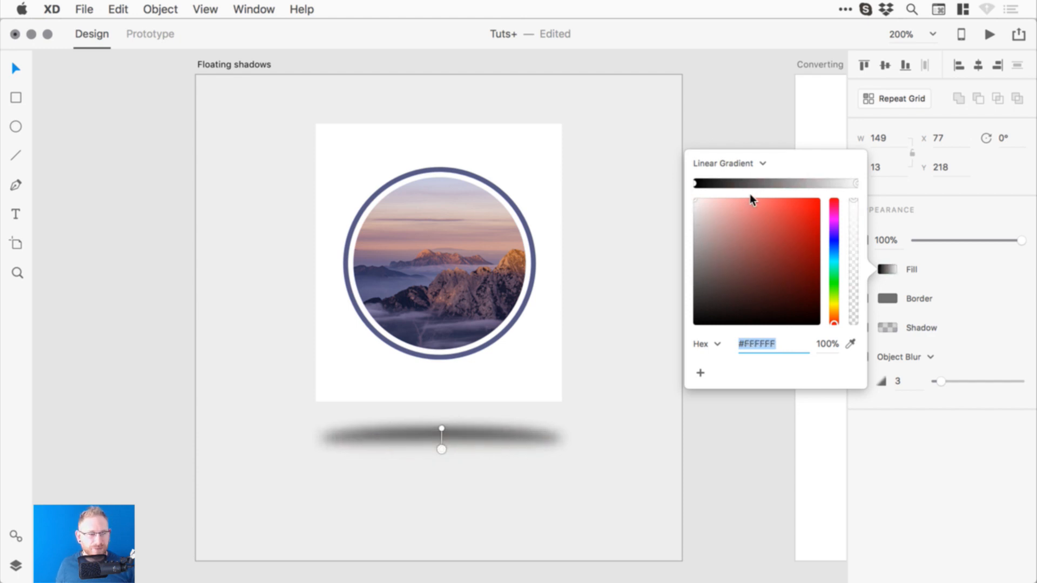
{"action": "left_click", "coordinate": [775, 184]}
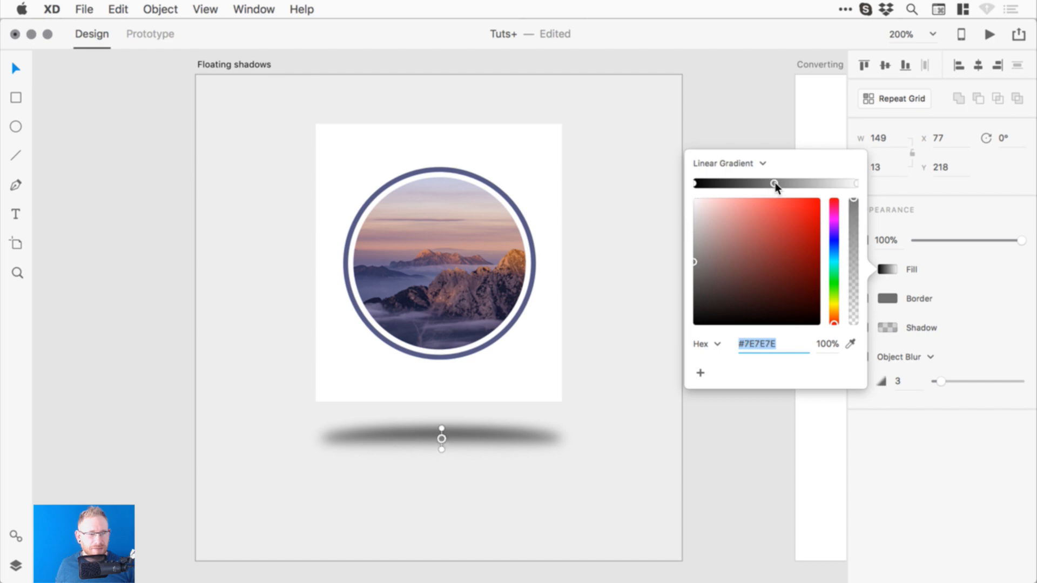
{"action": "left_click_drag", "start_coordinate": [721, 237], "coordinate": [660, 337]}
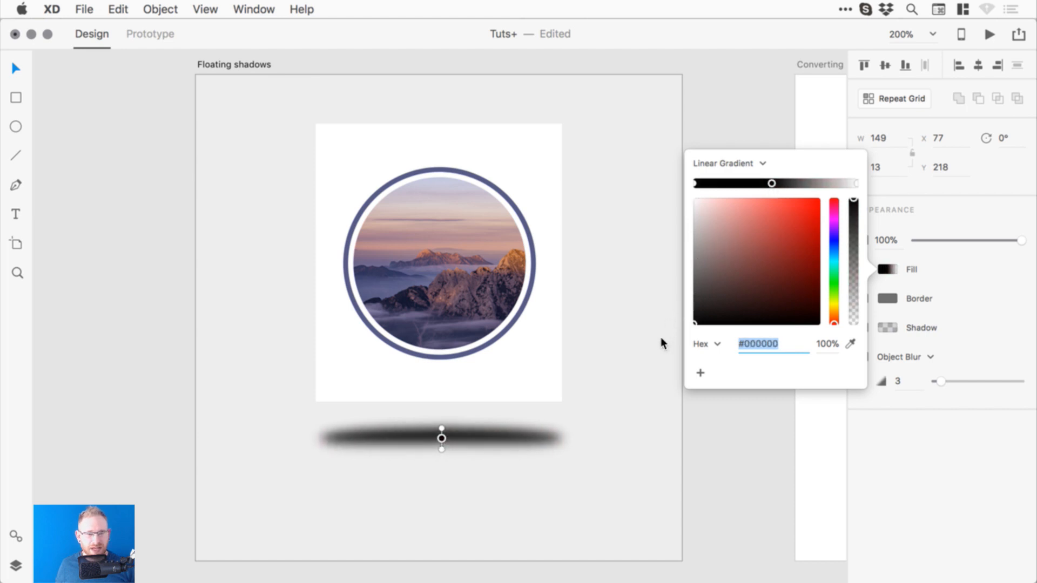
{"action": "left_click", "coordinate": [697, 184]}
{"action": "left_click_drag", "start_coordinate": [705, 222], "coordinate": [672, 184]}
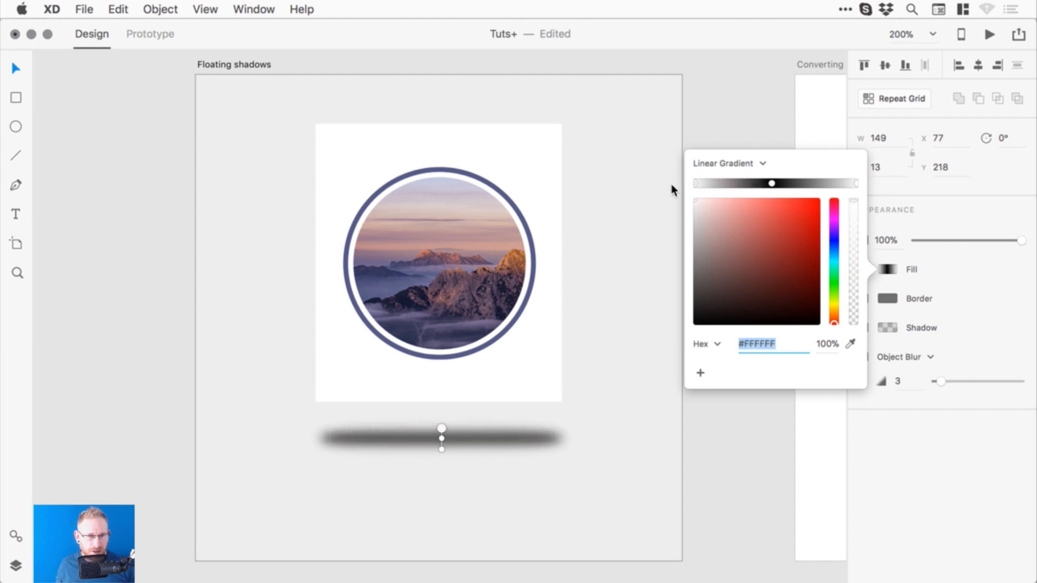
{"action": "left_click", "coordinate": [773, 183]}
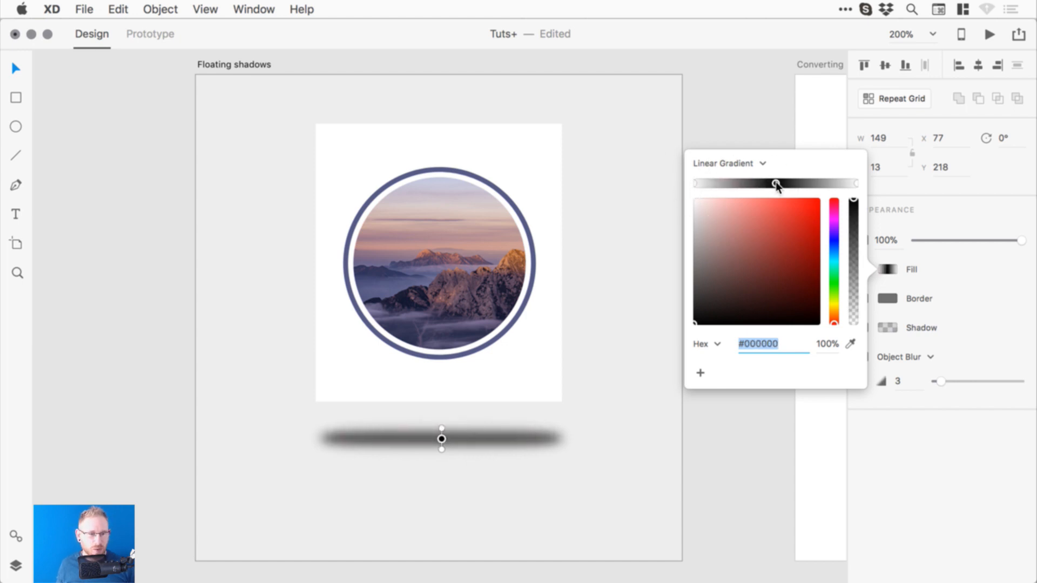
{"action": "left_click", "coordinate": [819, 184]}
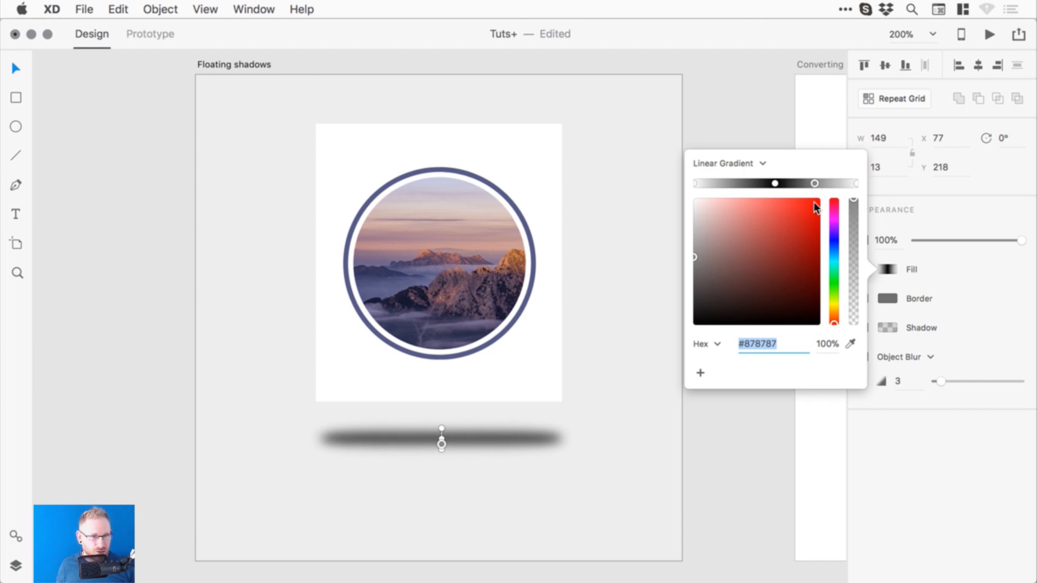
{"action": "key", "text": "Delete"}
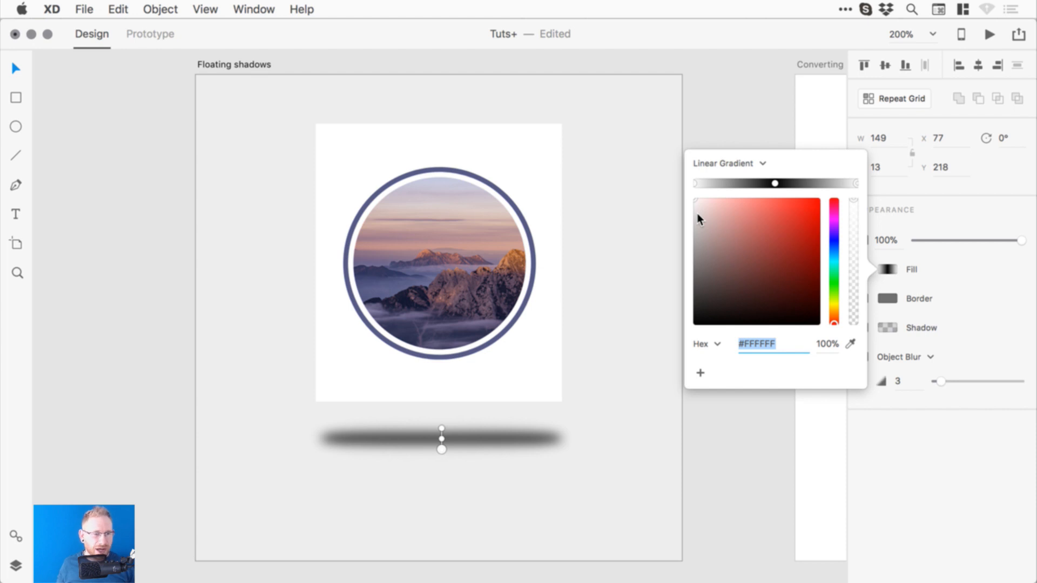
- Zoom in on the shadow and make its gradient run horizontally
{"action": "key", "text": "super+equal"}
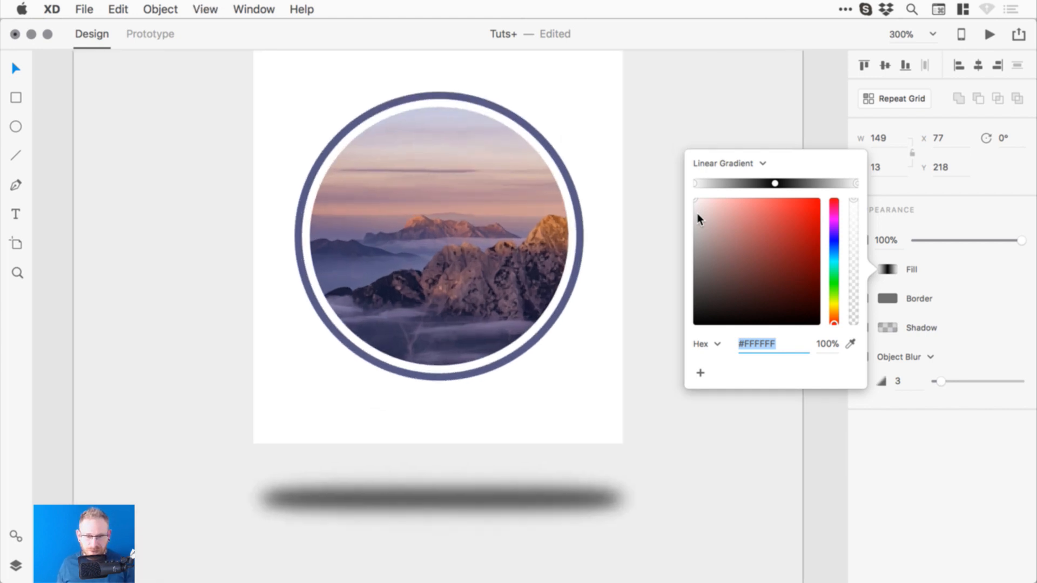
{"action": "key", "text": "space"}
{"action": "left_click_drag", "start_coordinate": [346, 398], "coordinate": [369, 310]}
{"action": "key", "text": "super+z"}
{"action": "left_click_drag", "start_coordinate": [517, 448], "coordinate": [519, 438]}
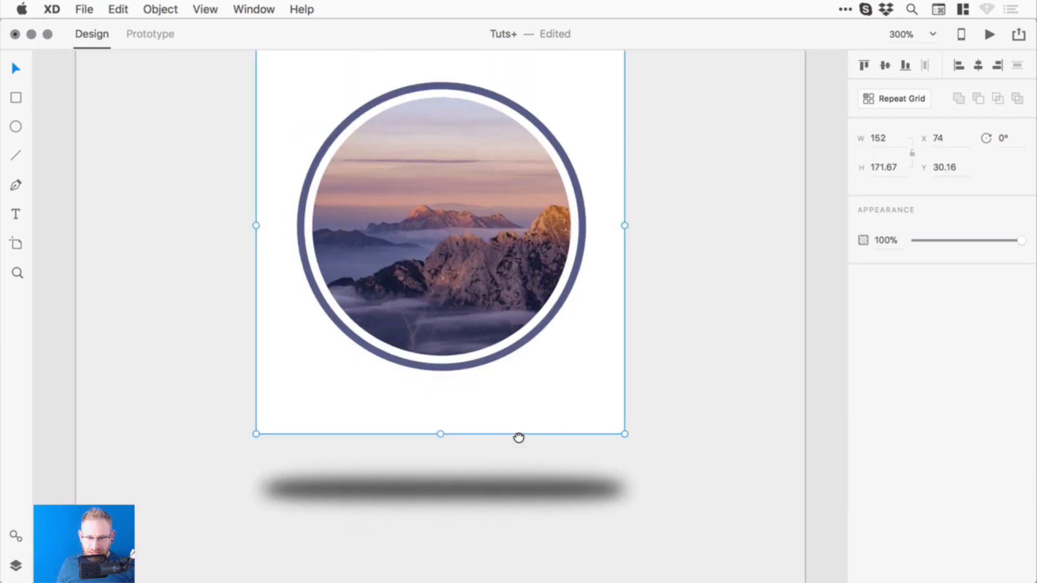
{"action": "scroll", "coordinate": [519, 439], "scroll_direction": "down", "scroll_amount": 4}
{"action": "scroll", "coordinate": [518, 439], "scroll_direction": "left", "scroll_amount": 2}
{"action": "left_click", "coordinate": [485, 395]}
{"action": "left_click", "coordinate": [888, 269]}
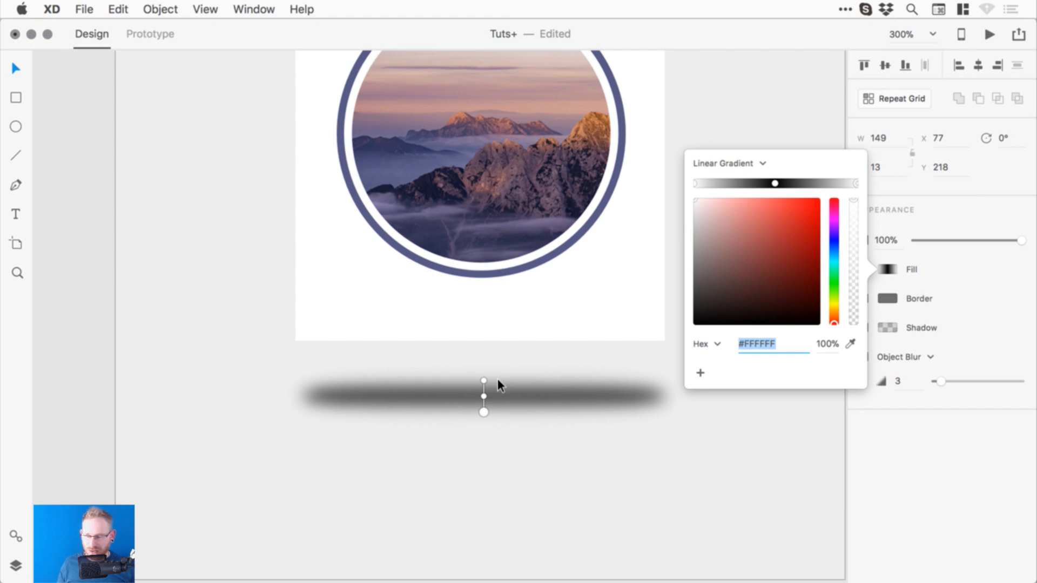
{"action": "left_click_drag", "start_coordinate": [483, 377], "coordinate": [713, 399]}
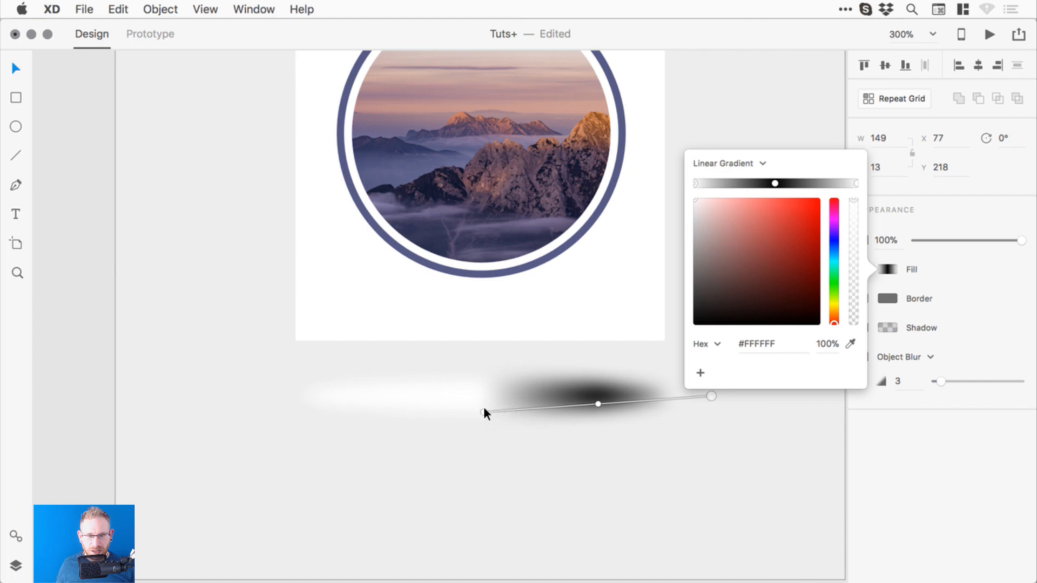
{"action": "left_click_drag", "start_coordinate": [484, 412], "coordinate": [180, 396]}
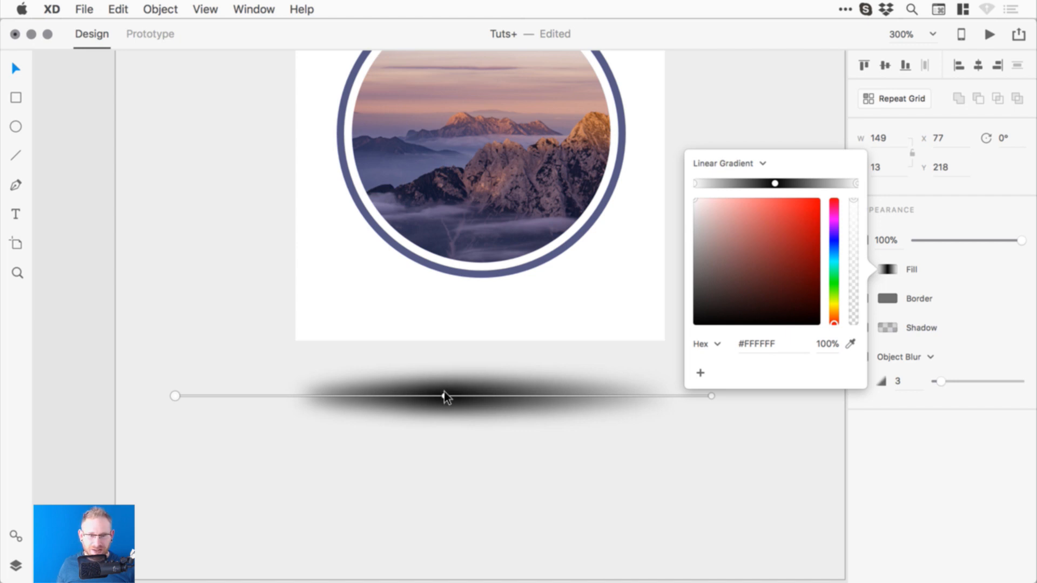
- Nudge the middle gradient stop right and pull the gradient's left end in
{"action": "left_click_drag", "start_coordinate": [444, 397], "coordinate": [487, 396]}
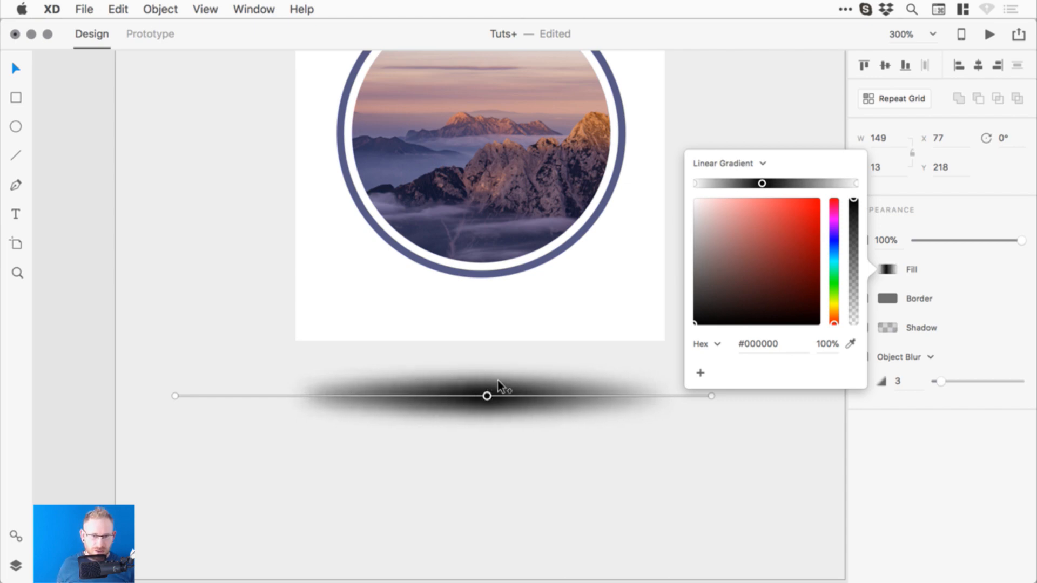
{"action": "key", "text": "super+z"}
{"action": "key", "text": "super+z"}
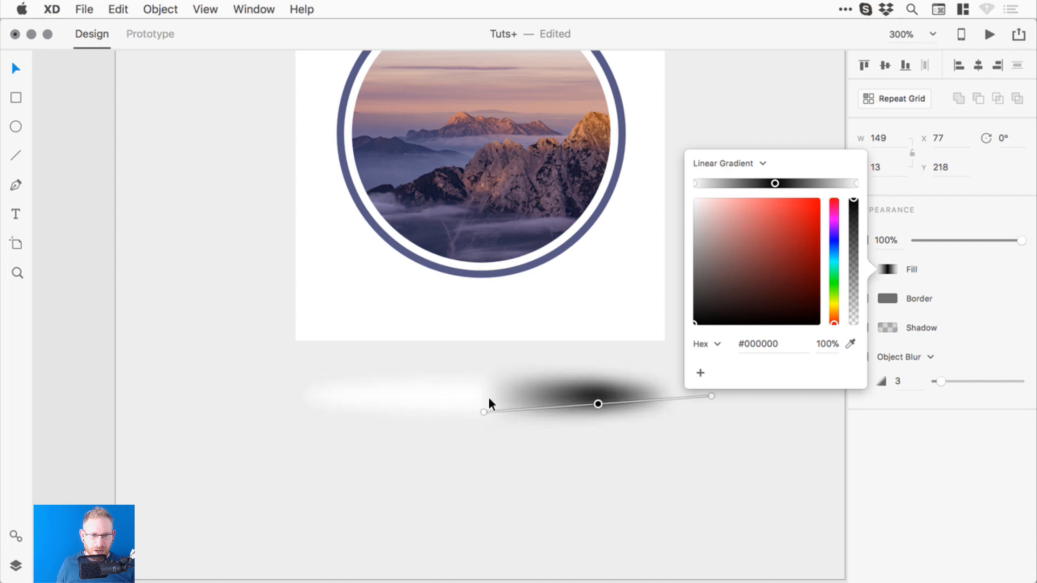
{"action": "key", "text": "super+z"}
{"action": "key", "text": "super+shift+z"}
{"action": "key", "text": "super+shift+z"}
{"action": "key", "text": "super+shift+z"}
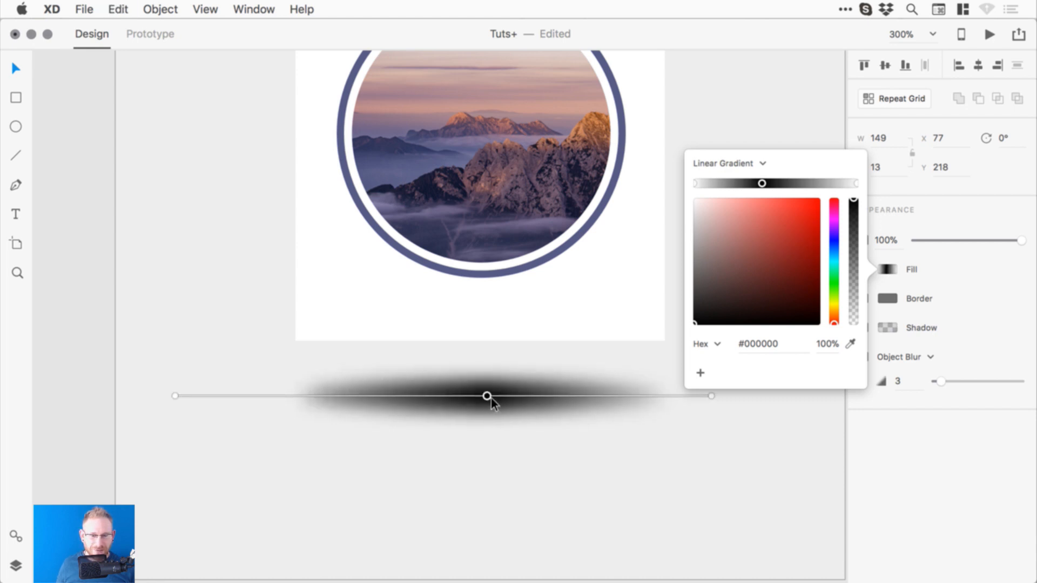
{"action": "left_click_drag", "start_coordinate": [762, 183], "coordinate": [777, 185]}
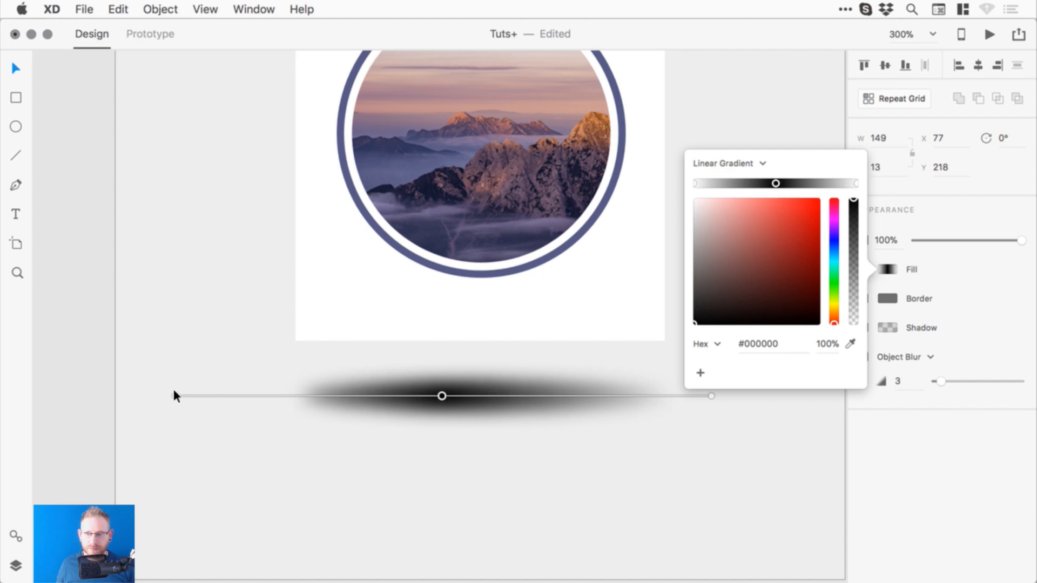
{"action": "left_click_drag", "start_coordinate": [174, 396], "coordinate": [271, 396]}
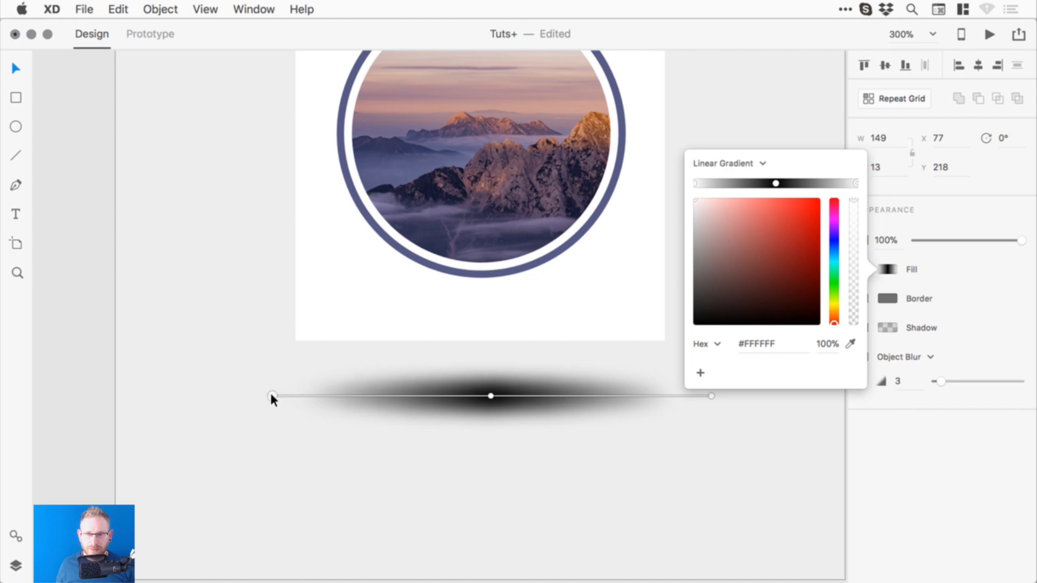
{"action": "left_click", "coordinate": [83, 369]}
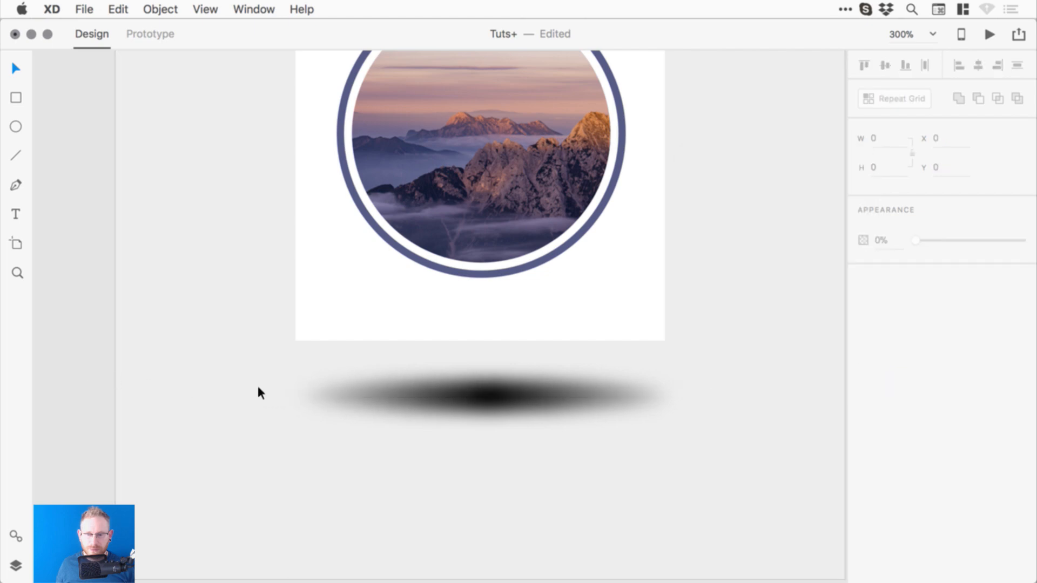
- Set the middle gradient stop to dark grey and widen the shadow beneath the card
{"action": "left_click", "coordinate": [455, 395]}
{"action": "left_click", "coordinate": [887, 269]}
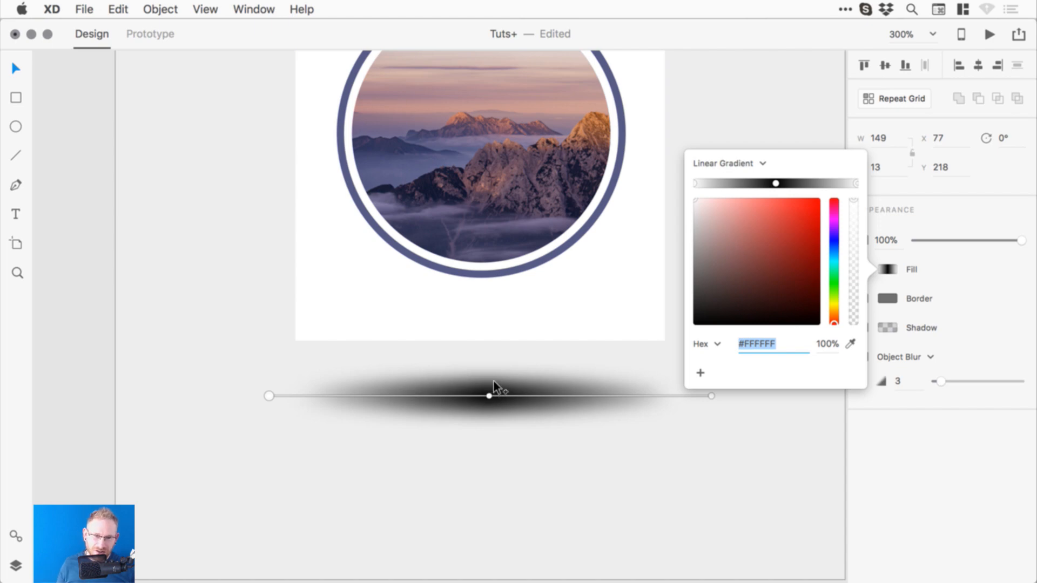
{"action": "left_click", "coordinate": [488, 394]}
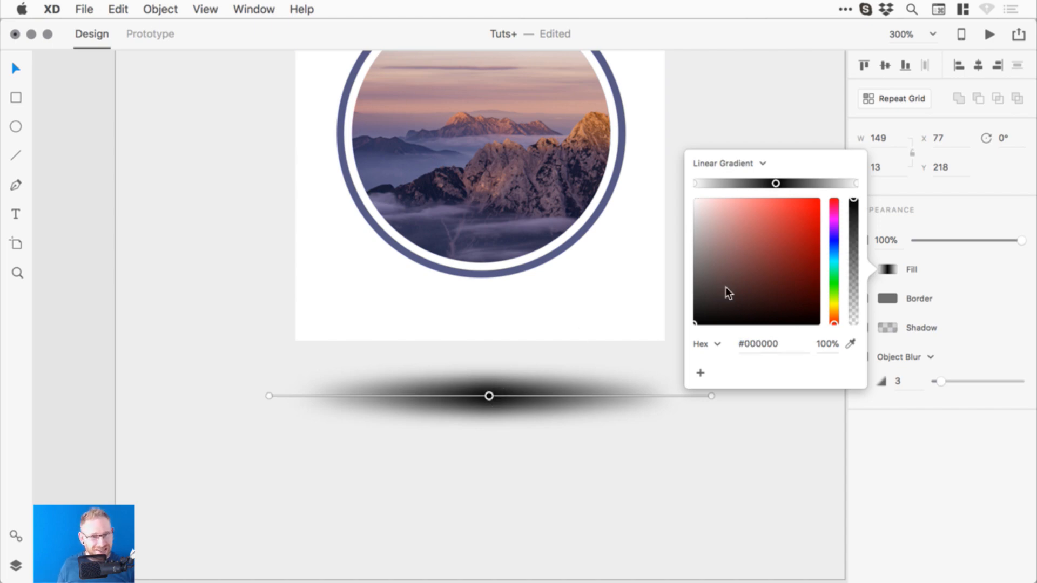
{"action": "left_click_drag", "start_coordinate": [713, 294], "coordinate": [676, 300]}
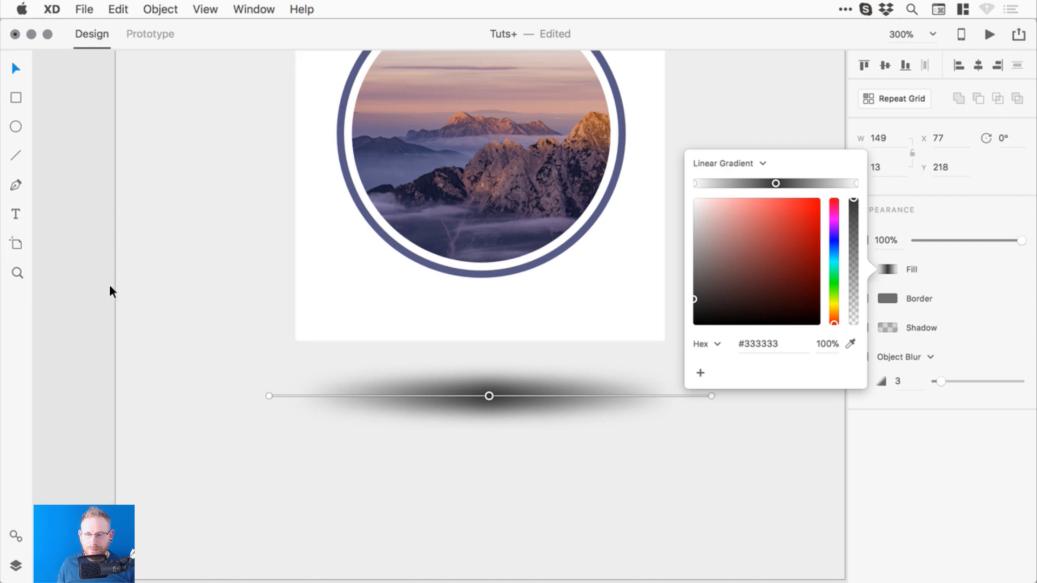
{"action": "left_click", "coordinate": [91, 297]}
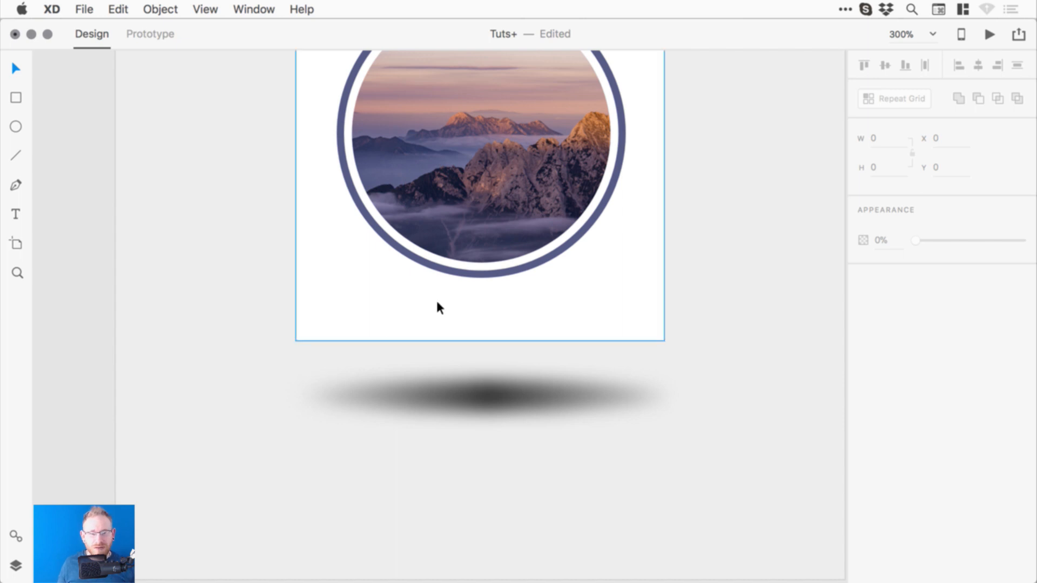
{"action": "left_click", "coordinate": [549, 393]}
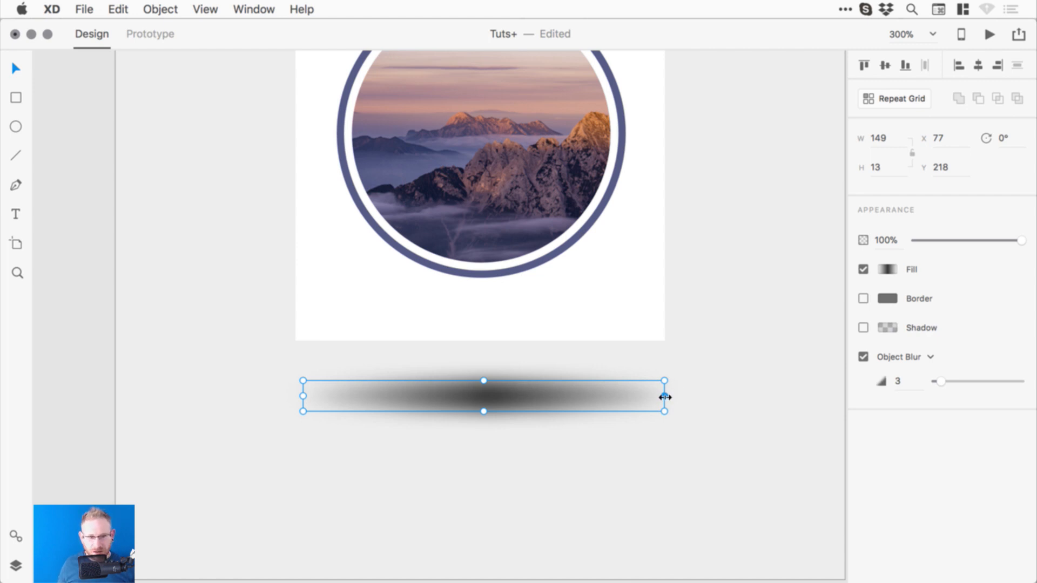
{"action": "left_click_drag", "start_coordinate": [665, 397], "coordinate": [565, 403]}
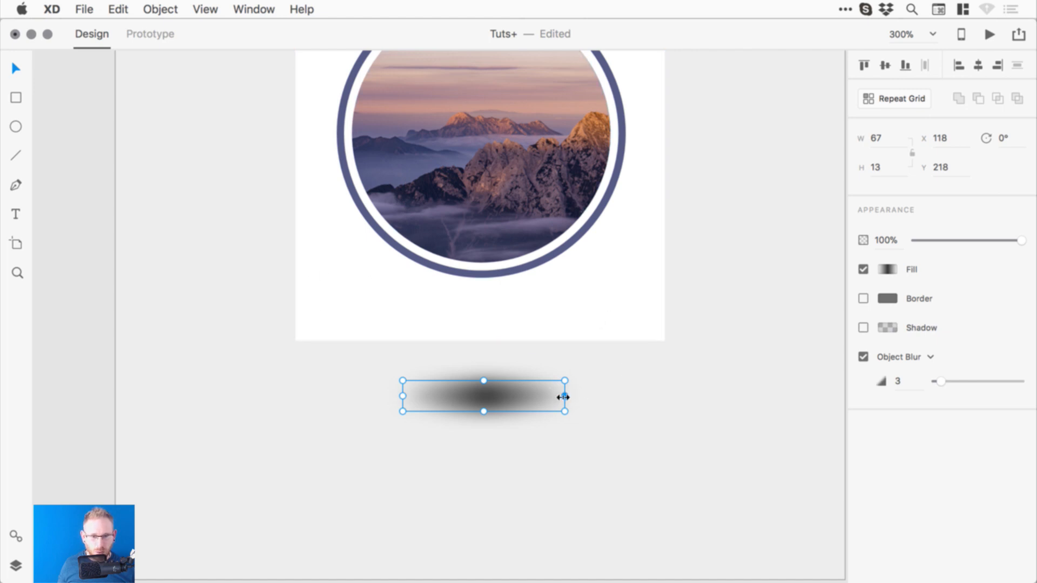
- Reshape the blurred ellipse into a 179 × 9 bar and move it to the card's bottom edge
{"action": "left_click_drag", "start_coordinate": [565, 396], "coordinate": [740, 396]}
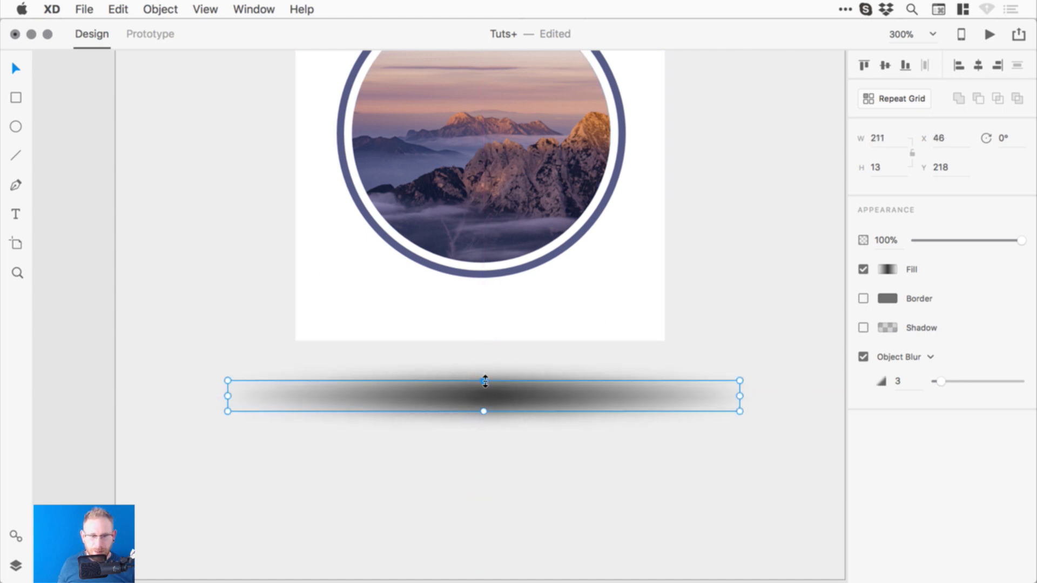
{"action": "left_click_drag", "start_coordinate": [483, 381], "coordinate": [483, 398]}
{"action": "left_click_drag", "start_coordinate": [485, 399], "coordinate": [484, 390]}
{"action": "left_click_drag", "start_coordinate": [738, 408], "coordinate": [700, 408]}
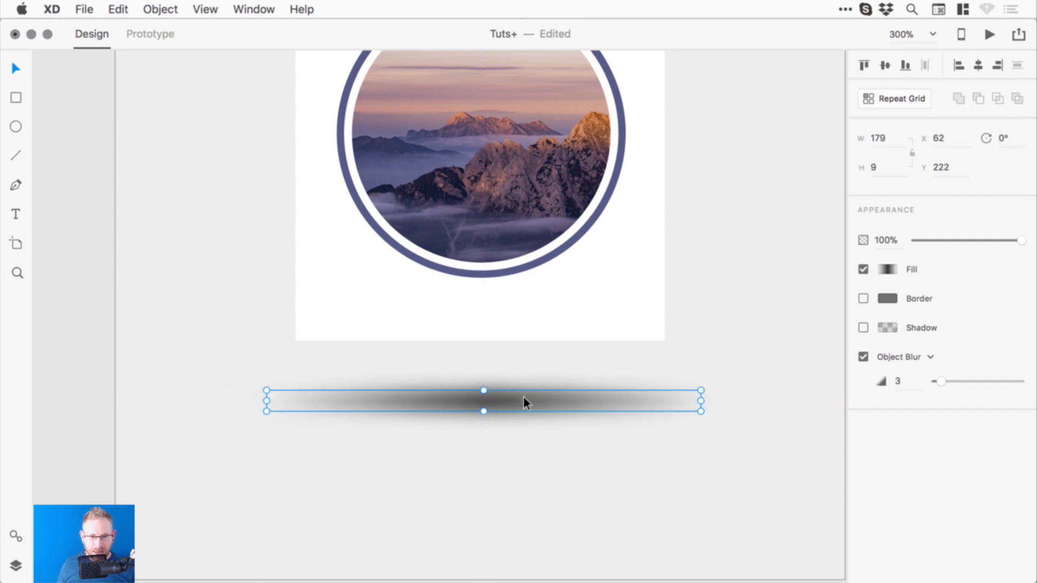
{"action": "left_click_drag", "start_coordinate": [516, 403], "coordinate": [517, 343]}
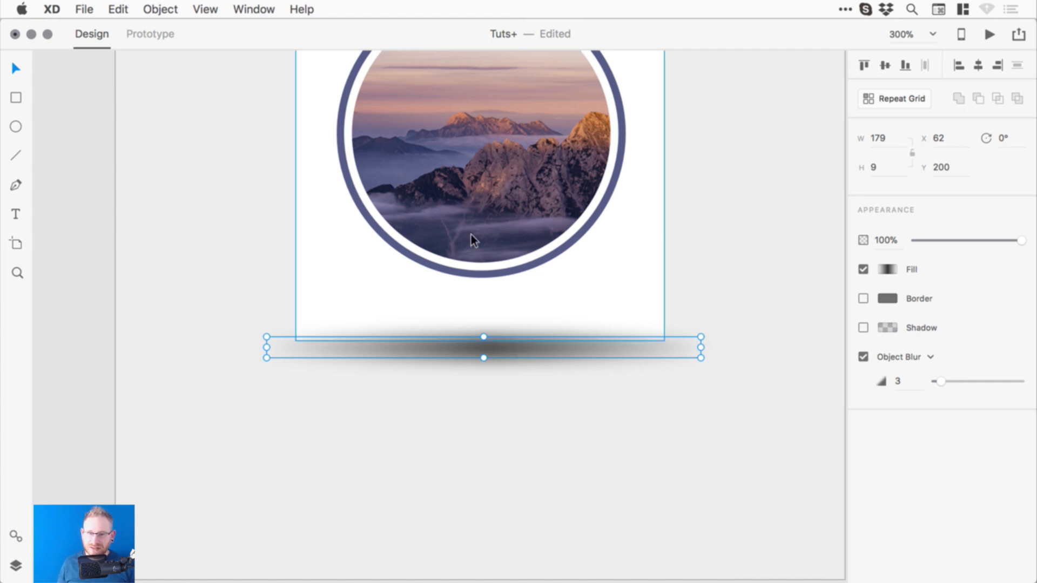
- Send the shadow one step backward behind the card and deselect it
{"action": "left_click", "coordinate": [159, 9]}
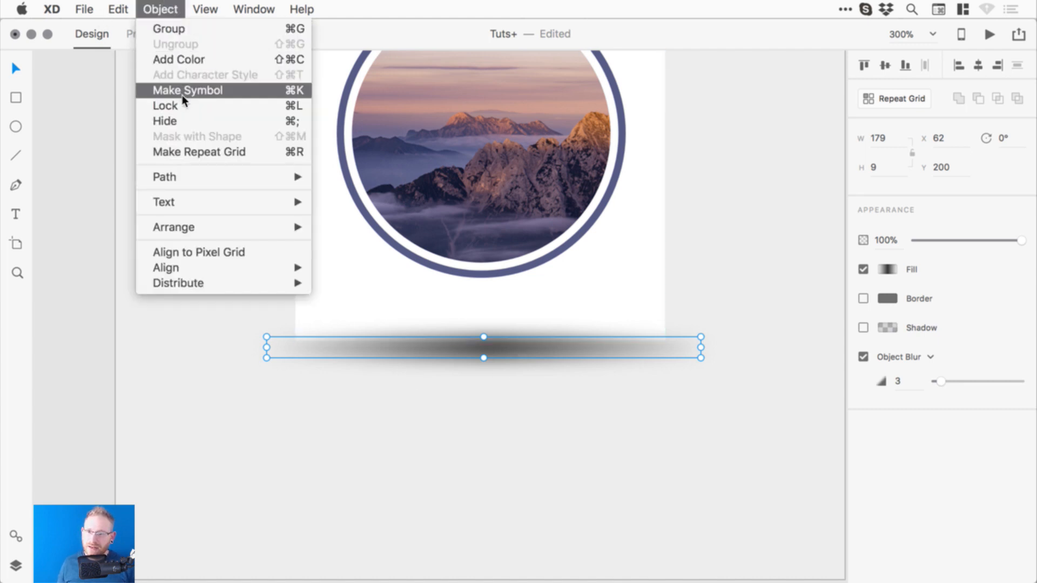
{"action": "mouse_move", "coordinate": [216, 227]}
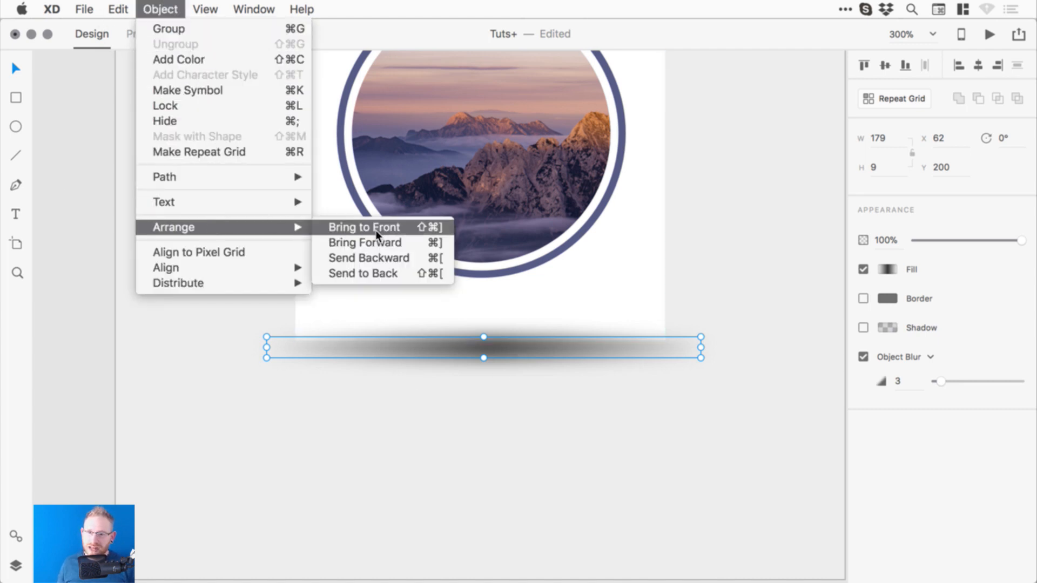
{"action": "left_click", "coordinate": [403, 257]}
{"action": "left_click", "coordinate": [81, 311]}
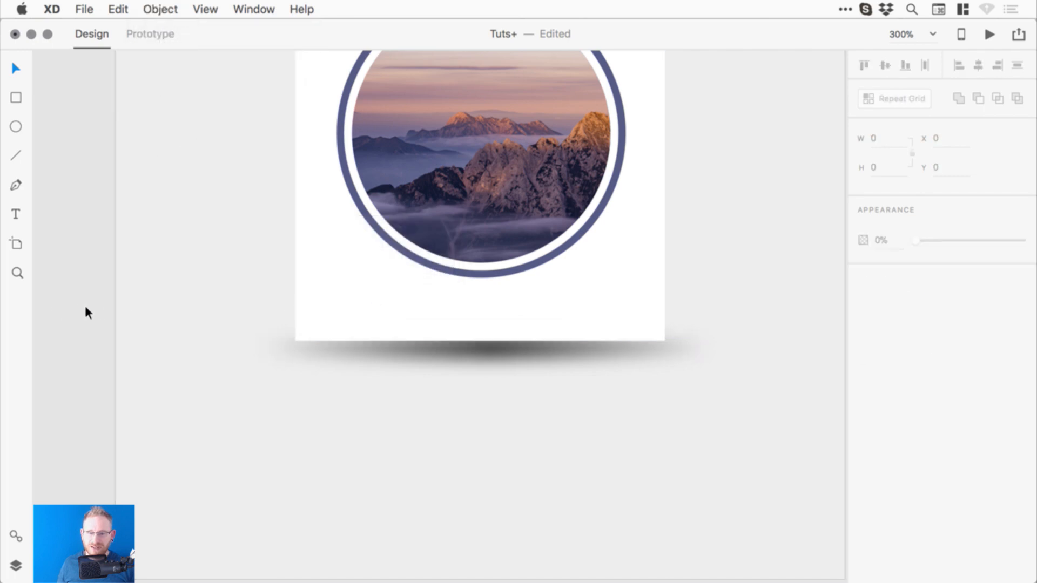
- Zoom out to 200% and copy the shadow up behind the card's top edge at X 62, Y 26
{"action": "key", "text": "super+minus"}
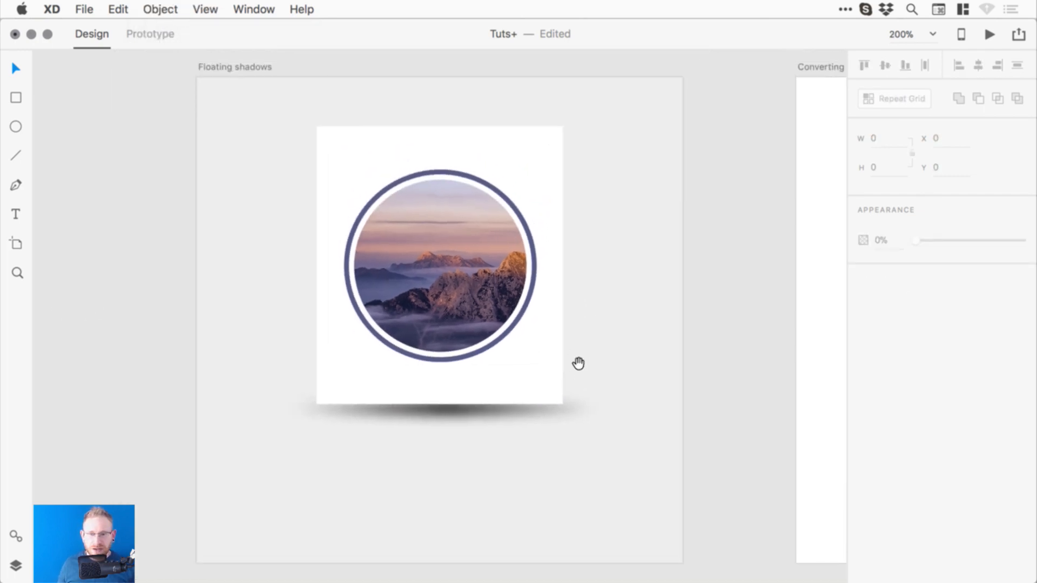
{"action": "left_click_drag", "start_coordinate": [428, 406], "coordinate": [436, 459]}
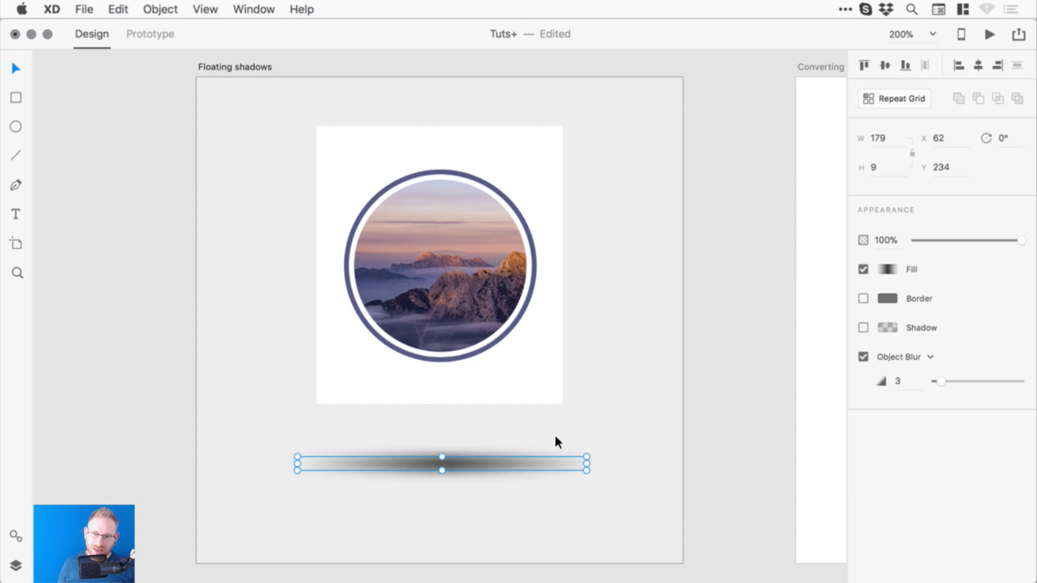
{"action": "left_click", "coordinate": [754, 409]}
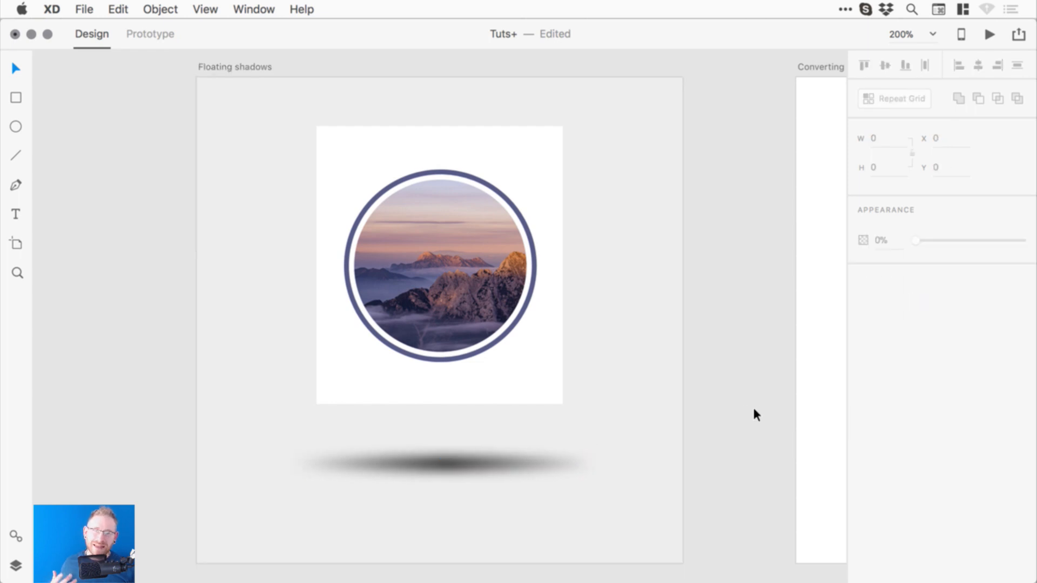
{"action": "key", "text": "super+z"}
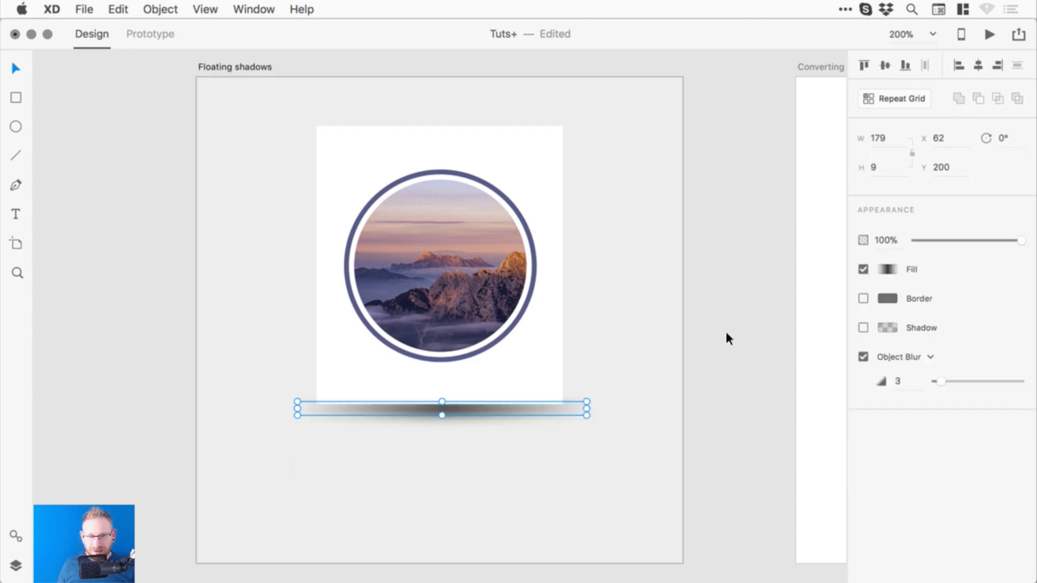
{"action": "left_click", "coordinate": [653, 346]}
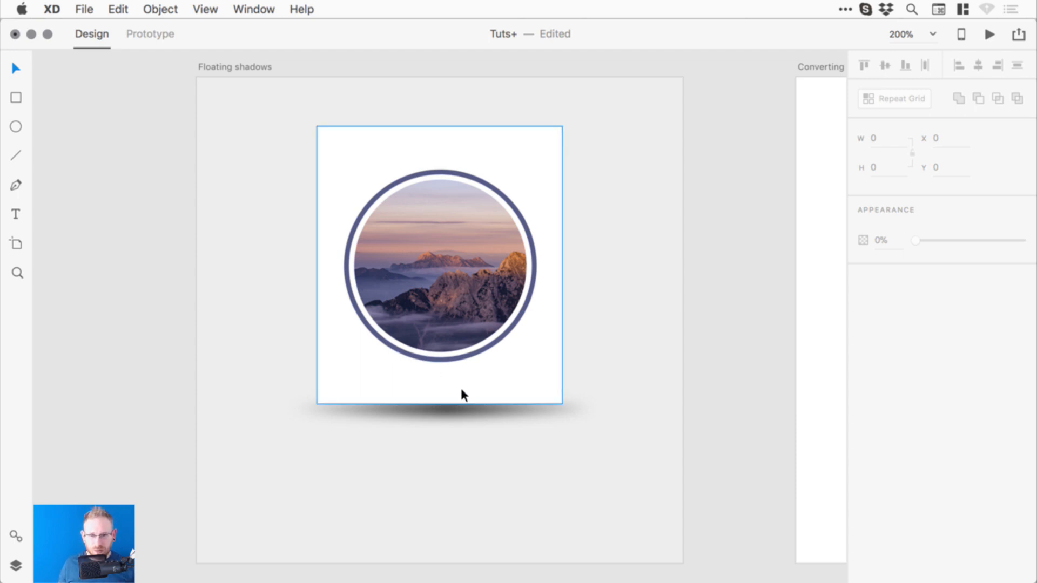
{"action": "left_click_drag", "start_coordinate": [442, 412], "coordinate": [437, 128]}
- Duplicate the top shadow, fade it to 52% opacity, then delete it
{"action": "left_click", "coordinate": [119, 9]}
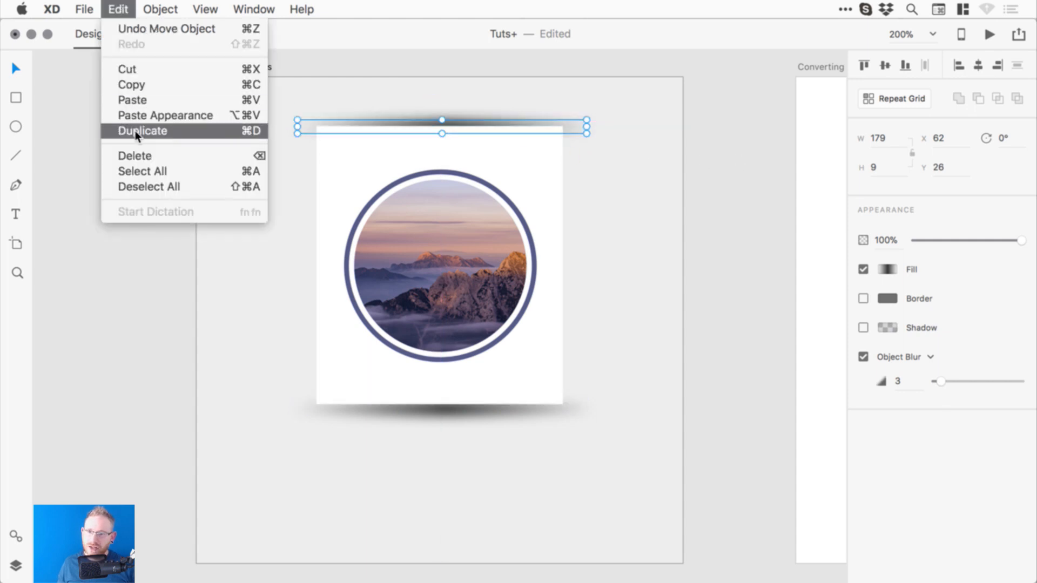
{"action": "left_click", "coordinate": [142, 130]}
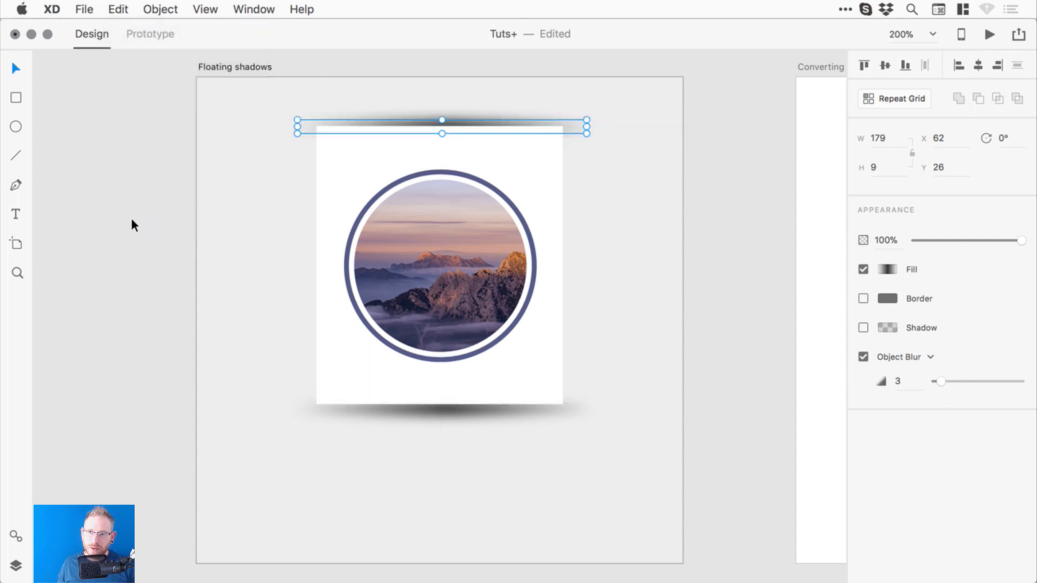
{"action": "left_click", "coordinate": [116, 235]}
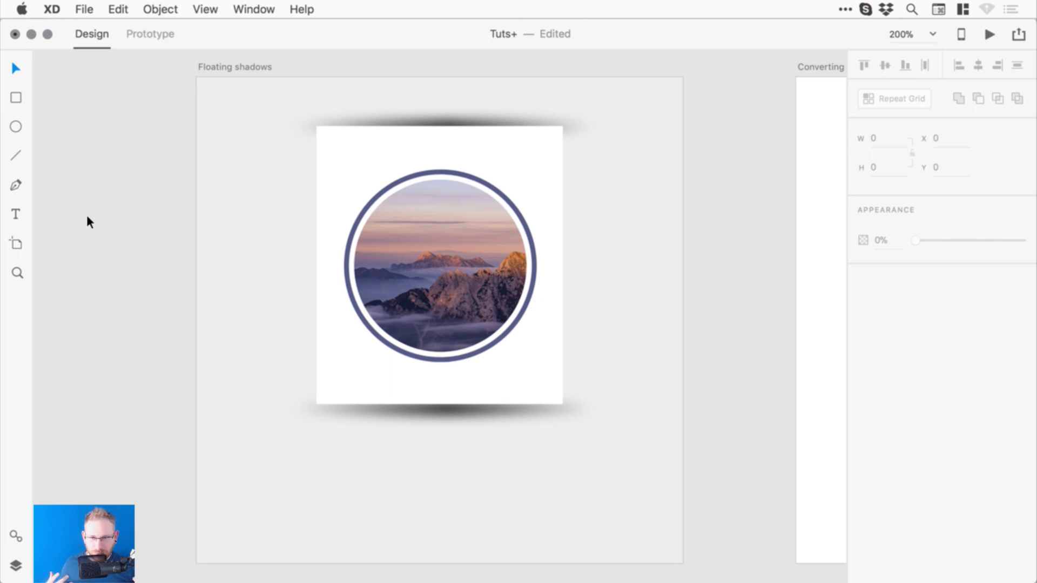
{"action": "left_click", "coordinate": [442, 119]}
{"action": "left_click", "coordinate": [980, 241]}
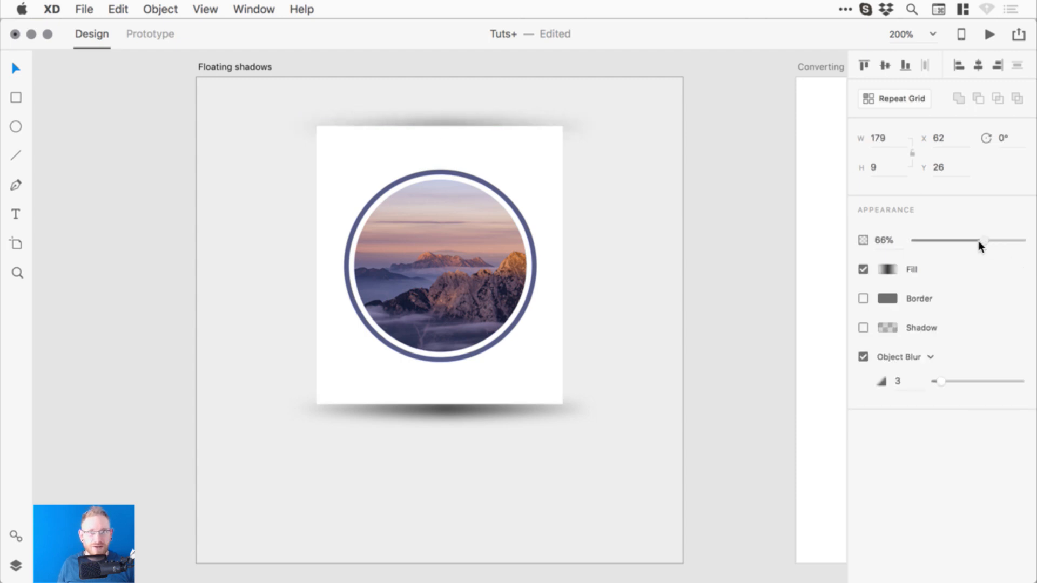
{"action": "left_click_drag", "start_coordinate": [978, 240], "coordinate": [970, 240]}
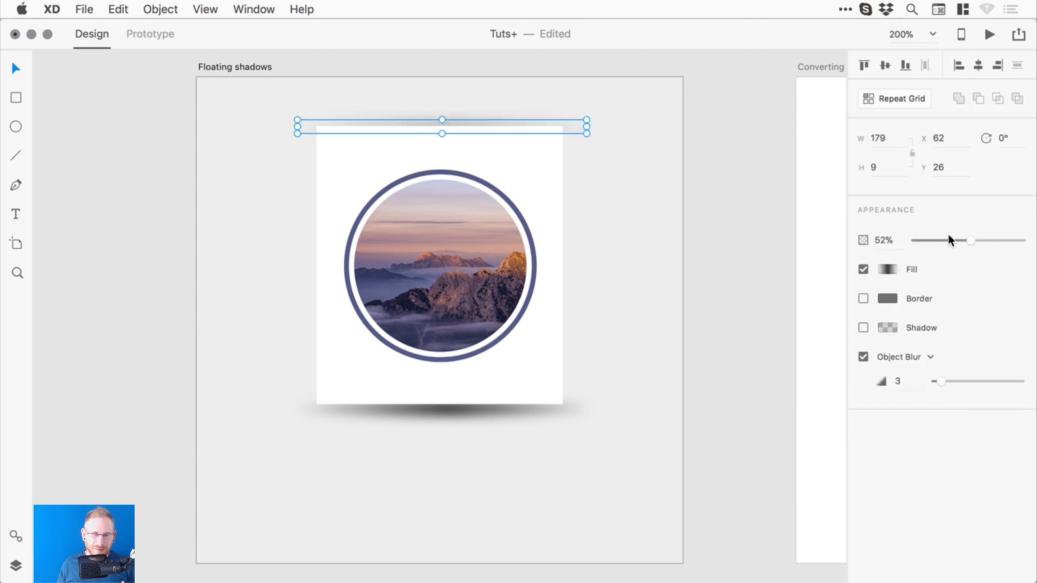
{"action": "key", "text": "Delete"}
- Move a shadow copy down to Y 239 below the card and zoom in on both shadows
{"action": "key", "text": "z"}
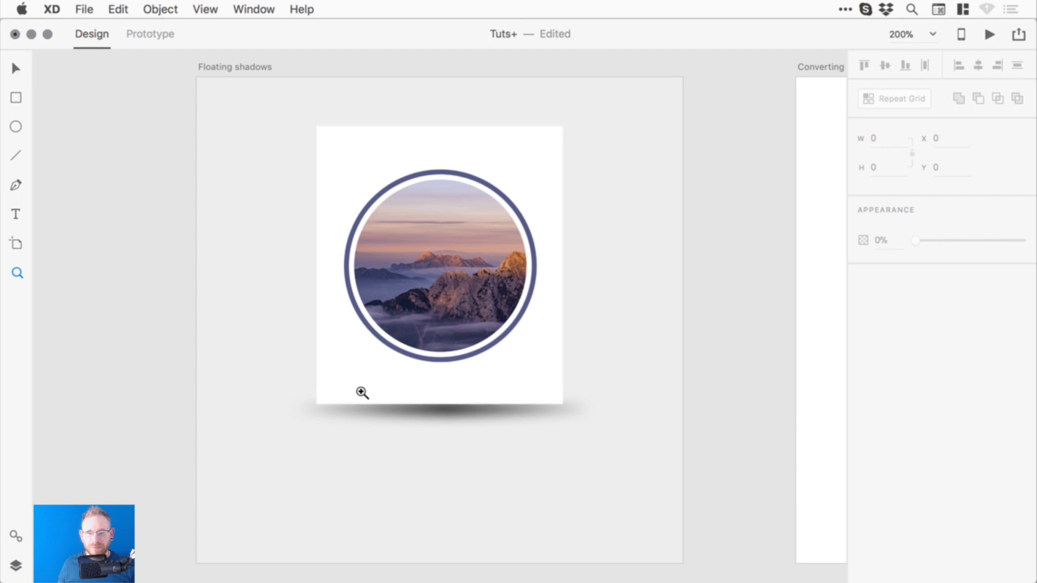
{"action": "key", "text": "v"}
{"action": "left_click_drag", "start_coordinate": [447, 411], "coordinate": [458, 470]}
{"action": "key", "text": "z"}
{"action": "left_click_drag", "start_coordinate": [227, 382], "coordinate": [621, 479]}
- Switch the lower shadow's fill to a radial gradient and preview it
{"action": "key", "text": "v"}
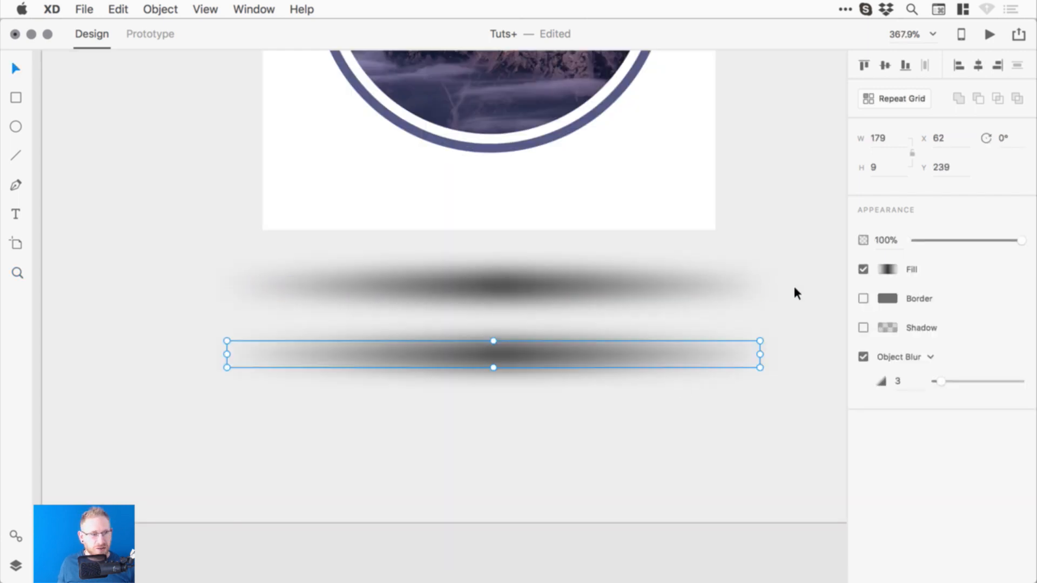
{"action": "left_click", "coordinate": [889, 270]}
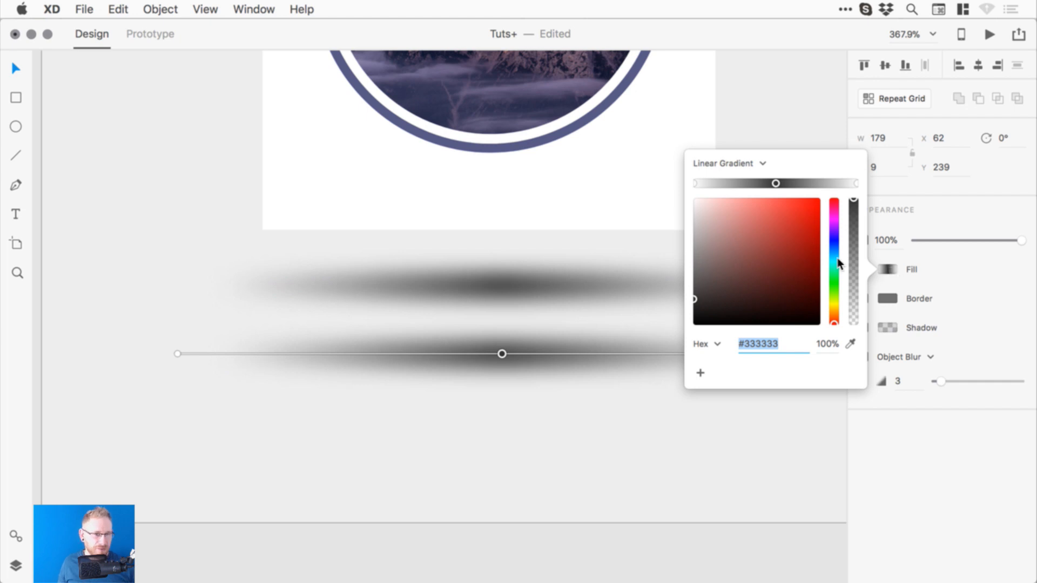
{"action": "left_click", "coordinate": [760, 161]}
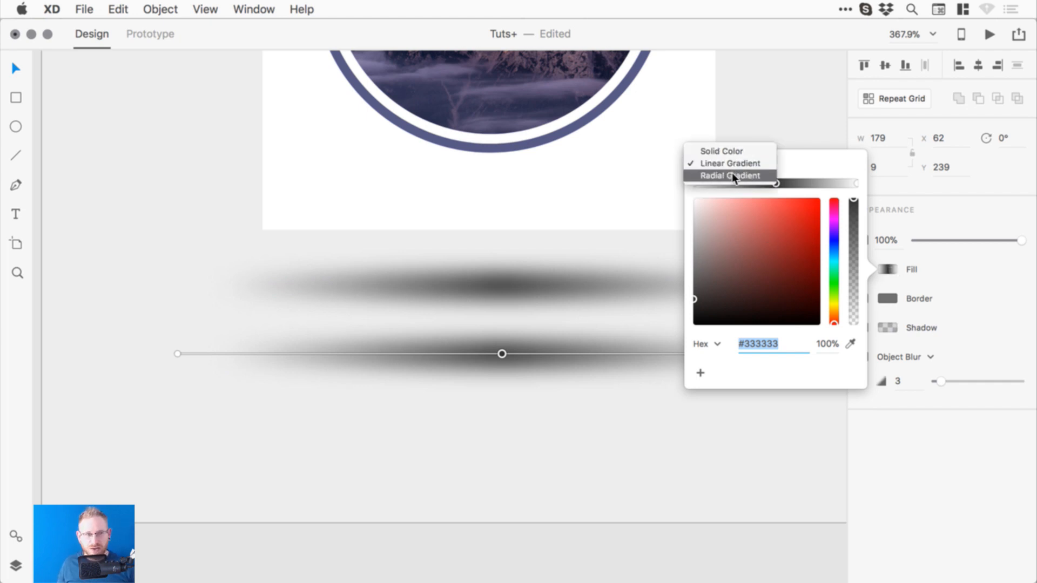
{"action": "left_click", "coordinate": [732, 176]}
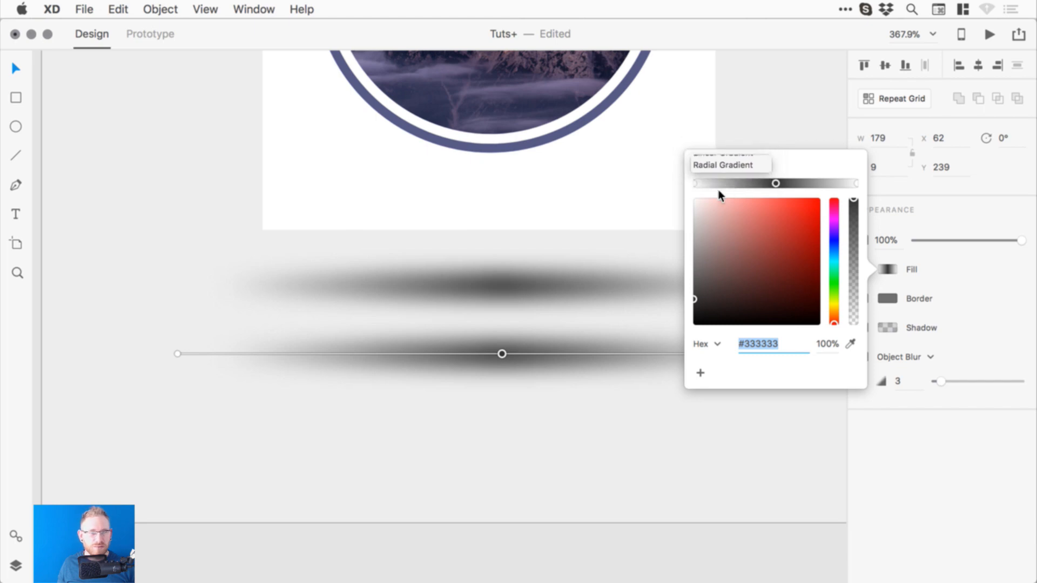
{"action": "left_click", "coordinate": [563, 342]}
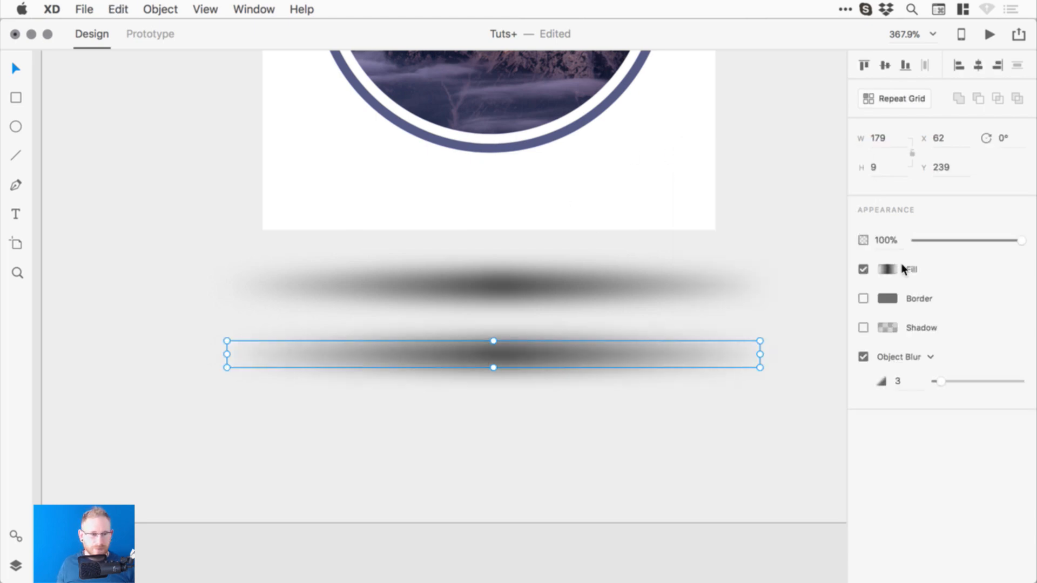
- Reduce the gradient to white and black stops and set its type to Radial Gradient
{"action": "left_click", "coordinate": [891, 269]}
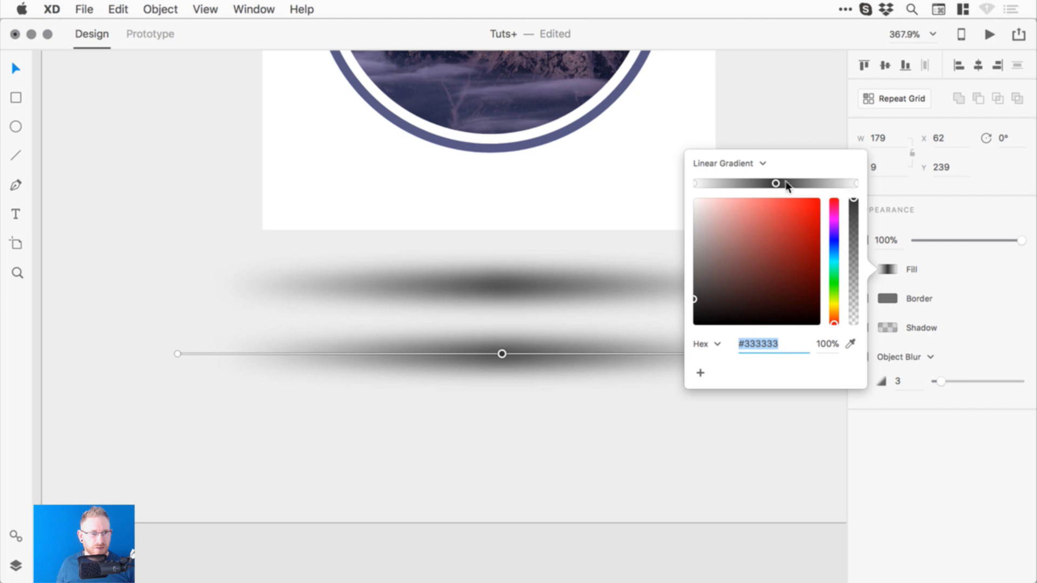
{"action": "left_click", "coordinate": [771, 183]}
{"action": "left_click_drag", "start_coordinate": [775, 183], "coordinate": [776, 219]}
{"action": "left_click_drag", "start_coordinate": [776, 183], "coordinate": [774, 199]}
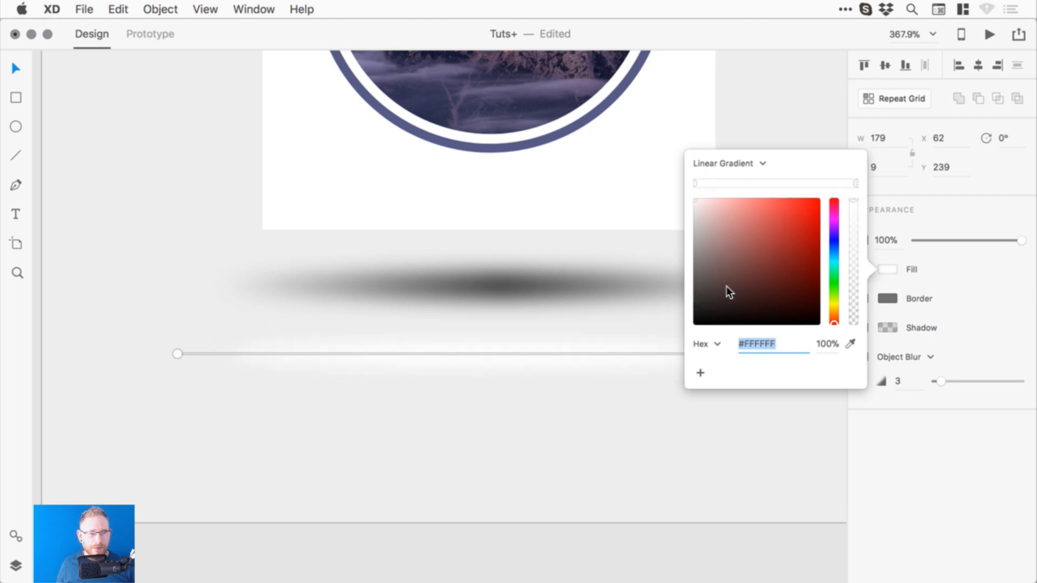
{"action": "left_click_drag", "start_coordinate": [727, 287], "coordinate": [650, 361]}
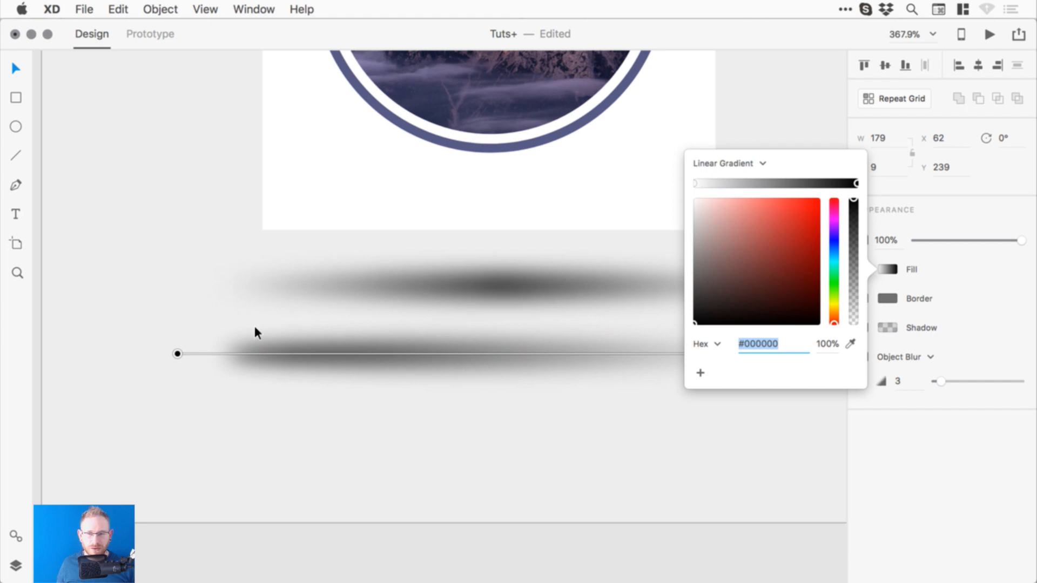
{"action": "left_click", "coordinate": [744, 164]}
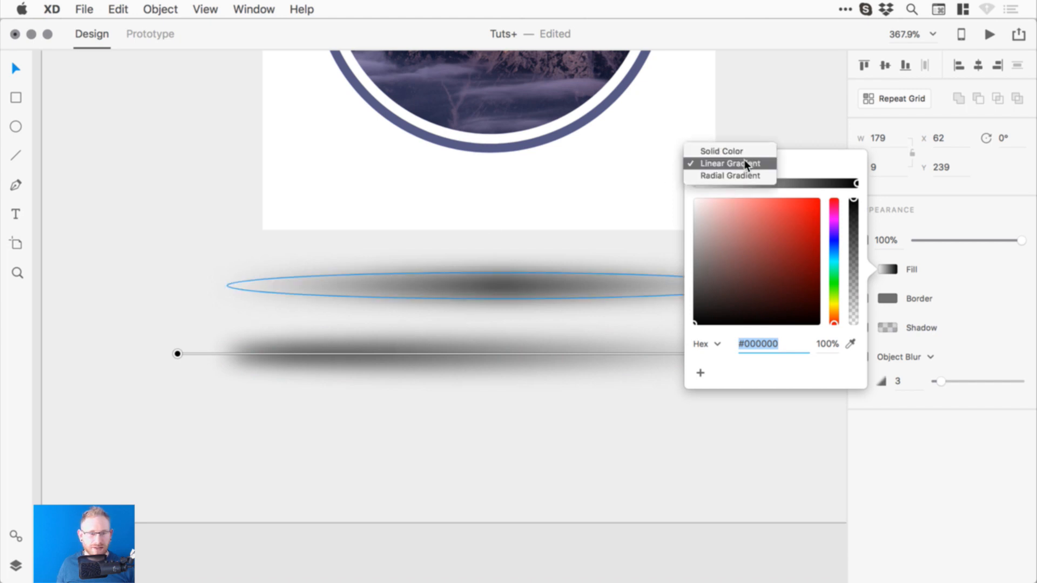
{"action": "left_click", "coordinate": [732, 172]}
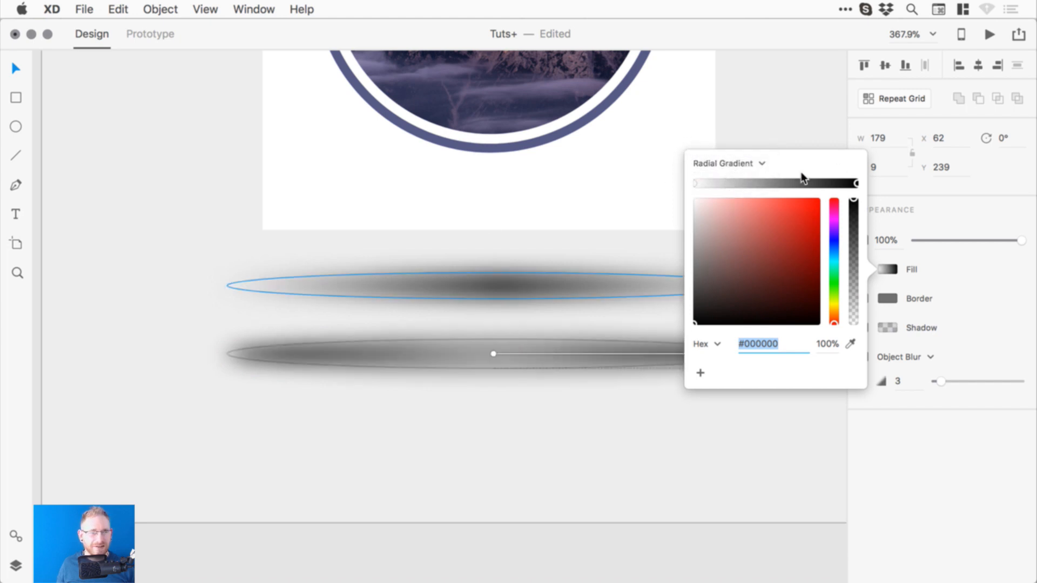
{"action": "left_click", "coordinate": [696, 183]}
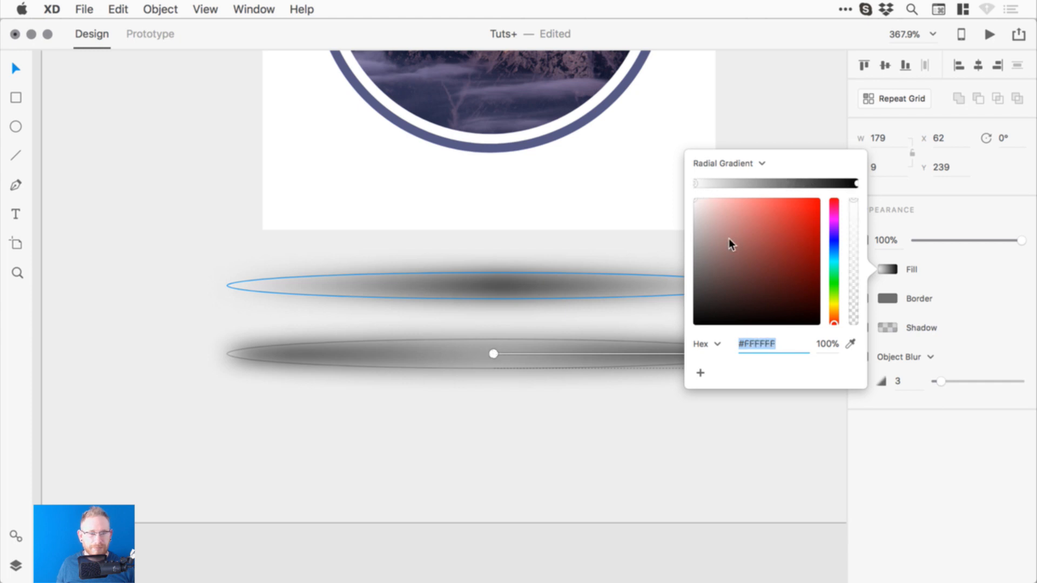
{"action": "left_click", "coordinate": [688, 399]}
{"action": "scroll", "coordinate": [600, 401], "scroll_direction": "right", "scroll_amount": 3}
{"action": "left_click", "coordinate": [472, 370]}
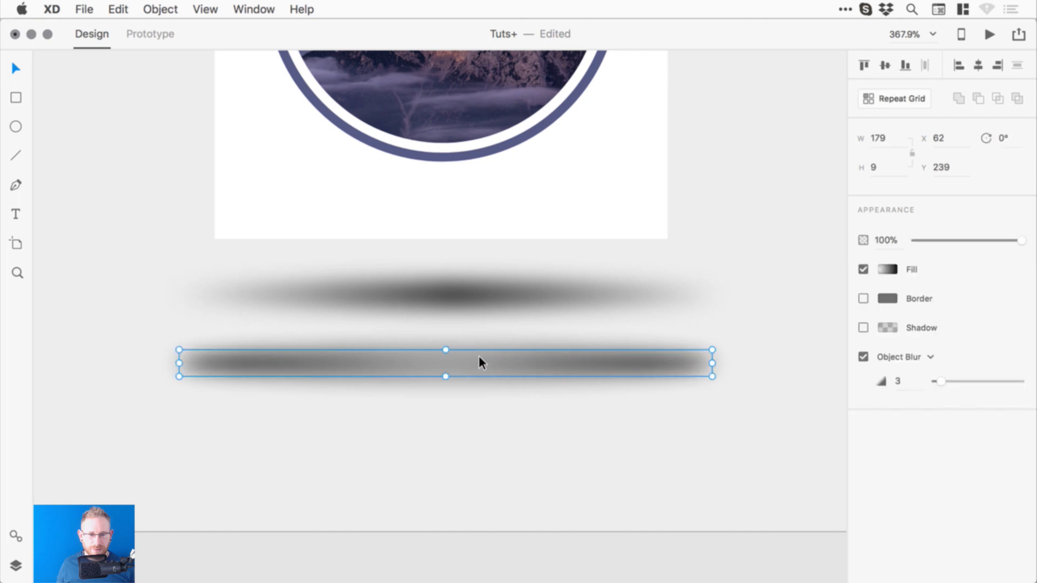
- Clean up the ellipse's radial gradient to a black left stop and a white right stop
{"action": "left_click", "coordinate": [887, 269]}
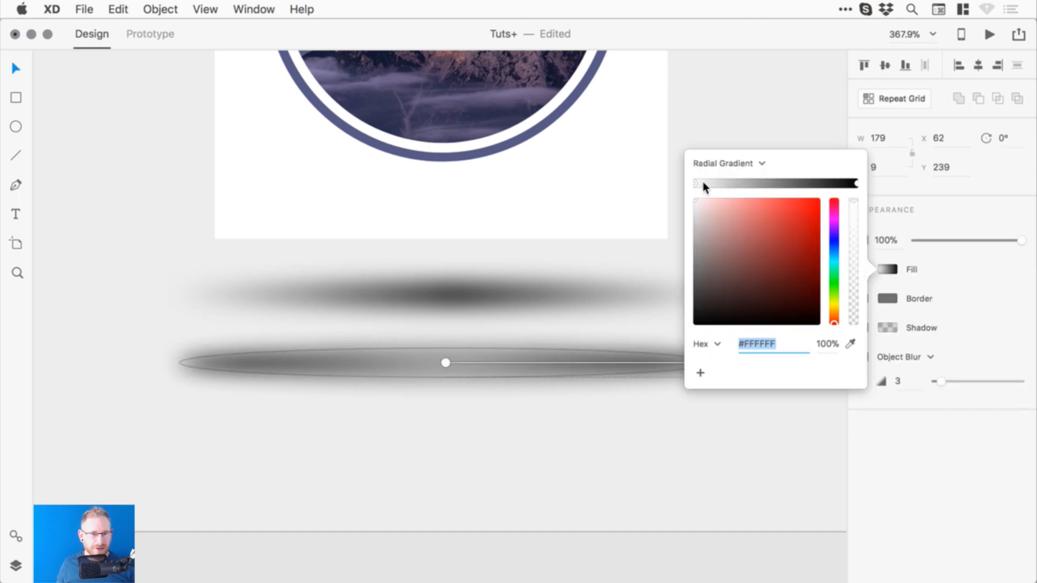
{"action": "left_click_drag", "start_coordinate": [696, 182], "coordinate": [691, 253]}
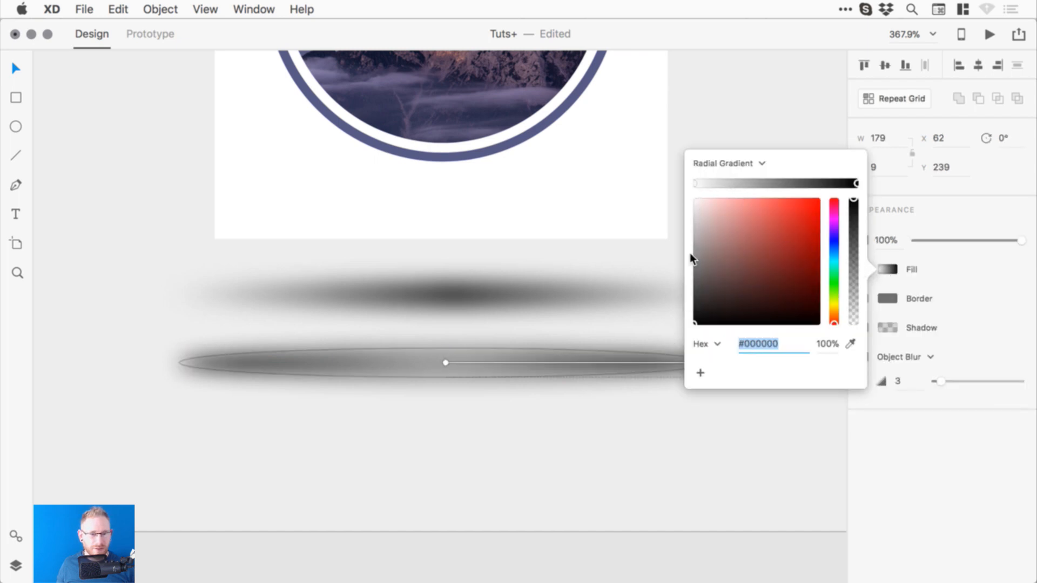
{"action": "left_click", "coordinate": [695, 184]}
{"action": "left_click_drag", "start_coordinate": [771, 184], "coordinate": [682, 328]}
{"action": "left_click_drag", "start_coordinate": [752, 227], "coordinate": [679, 333]}
{"action": "left_click", "coordinate": [696, 183]}
{"action": "left_click", "coordinate": [102, 292]}
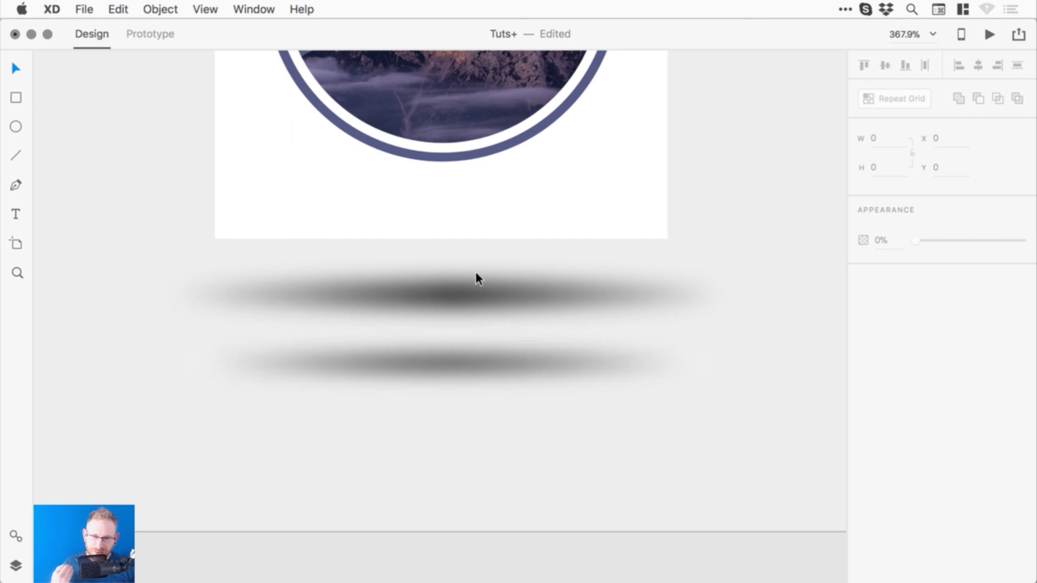
- Add a light grey #D5D5D5 middle stop to the lower ellipse's gradient, then zoom to 300%
{"action": "left_click", "coordinate": [529, 359]}
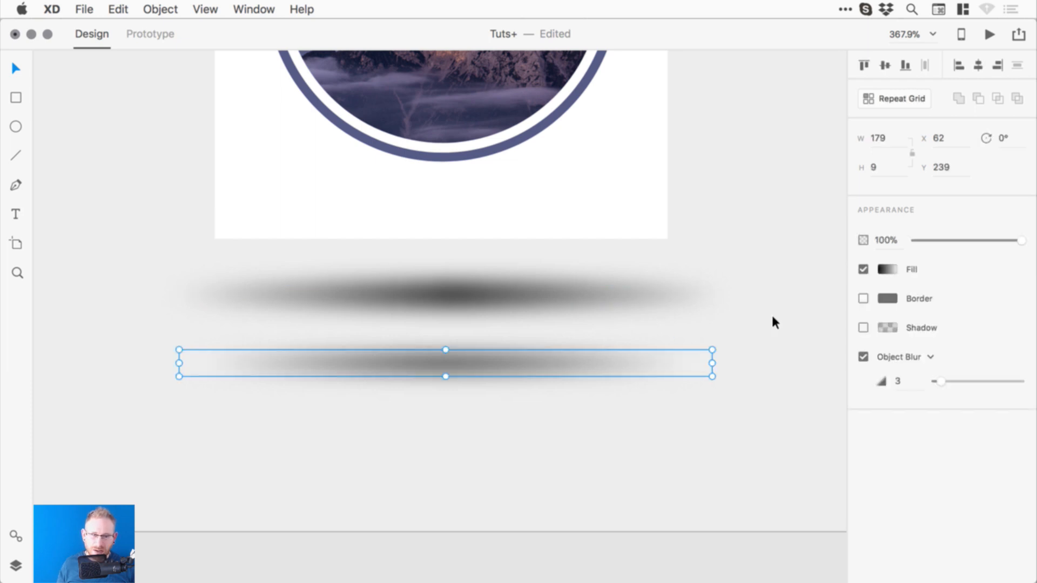
{"action": "left_click", "coordinate": [889, 269]}
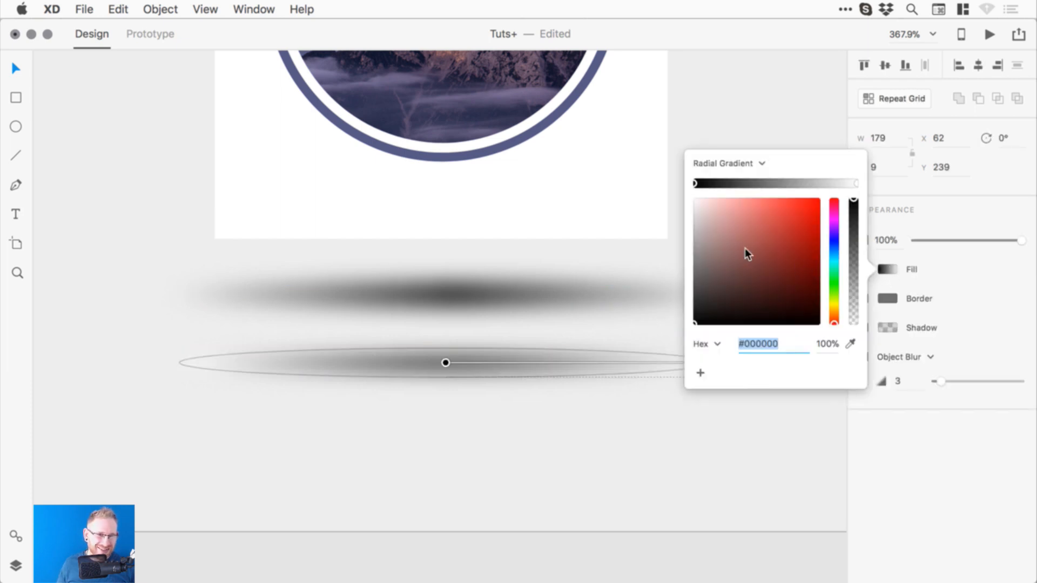
{"action": "left_click", "coordinate": [770, 184]}
{"action": "left_click", "coordinate": [708, 264]}
{"action": "left_click_drag", "start_coordinate": [705, 275], "coordinate": [680, 223]}
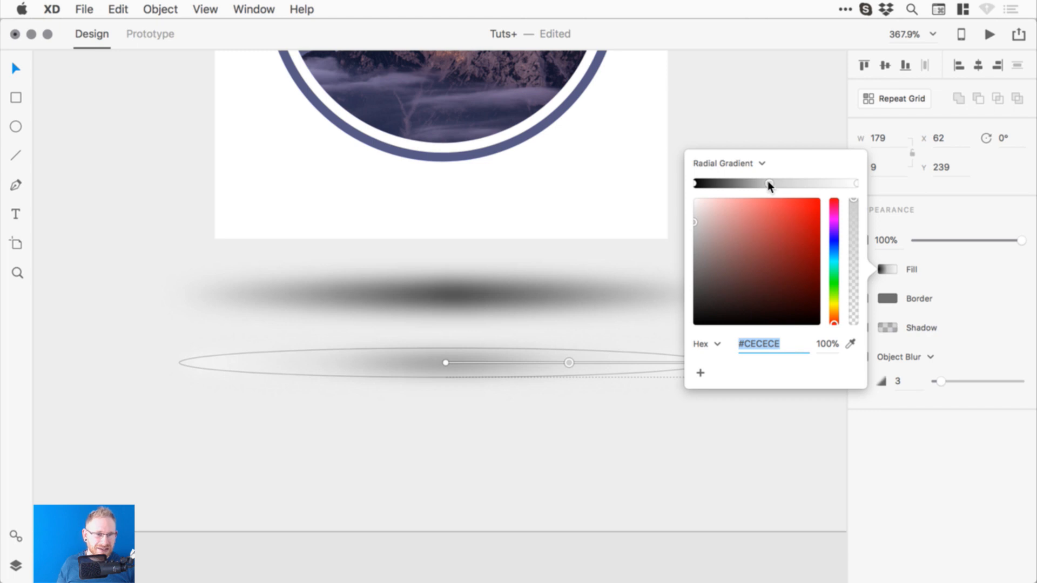
{"action": "left_click_drag", "start_coordinate": [769, 184], "coordinate": [772, 184]}
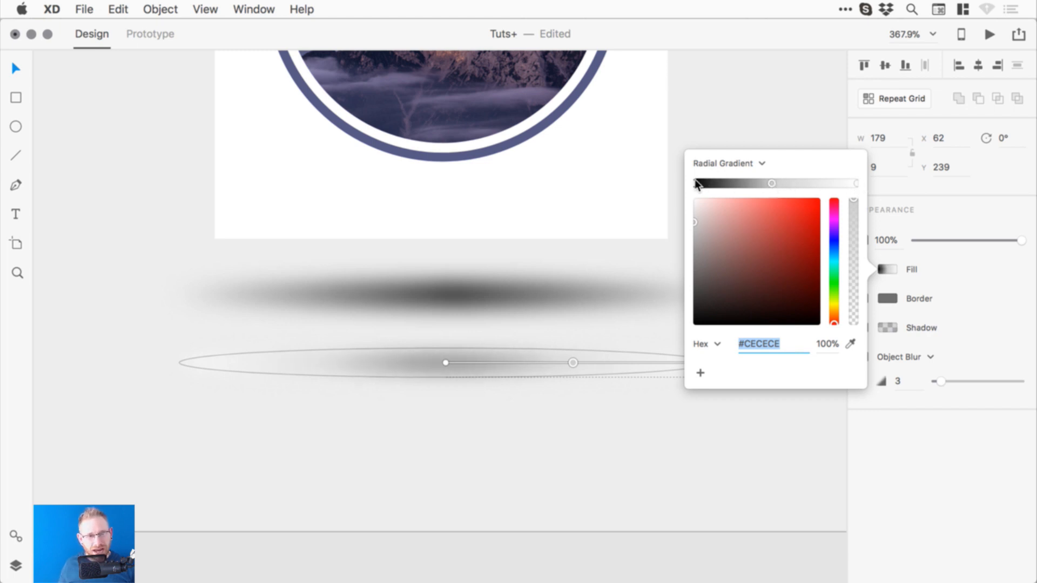
{"action": "left_click", "coordinate": [69, 246]}
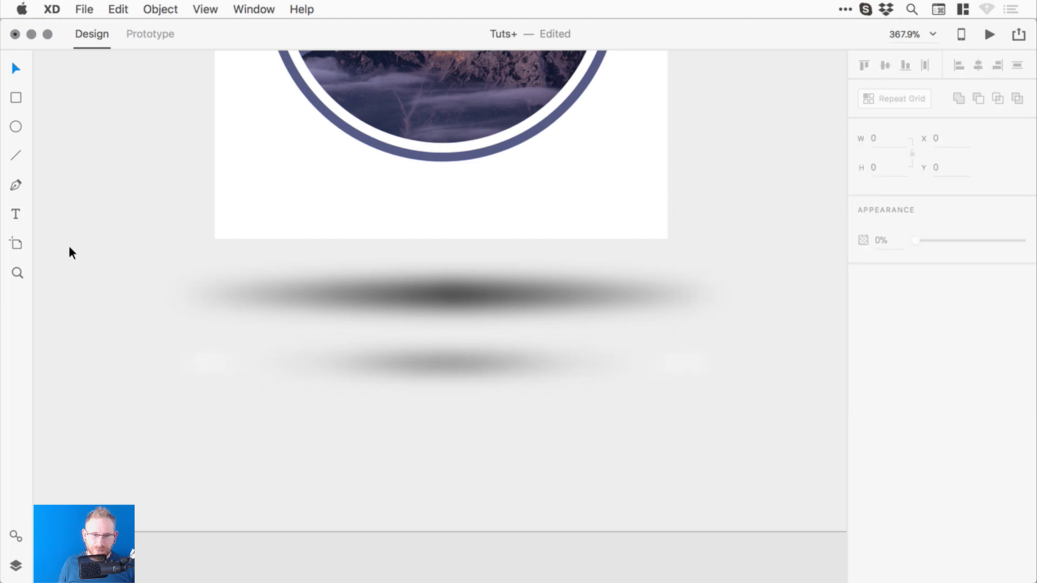
{"action": "left_click_drag", "start_coordinate": [457, 281], "coordinate": [460, 317]}
{"action": "key", "text": "super+minus"}
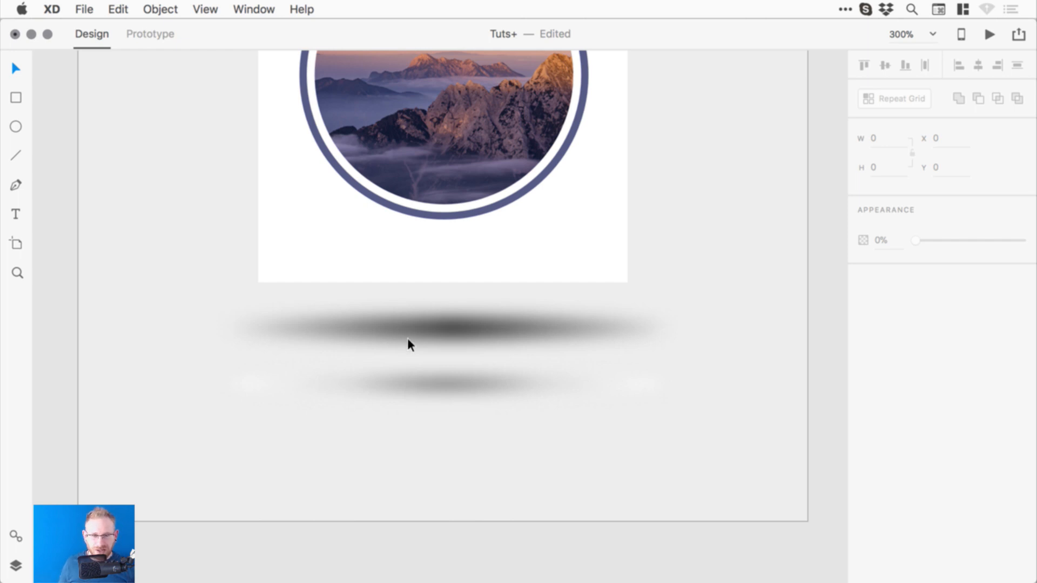
{"action": "left_click", "coordinate": [455, 381]}
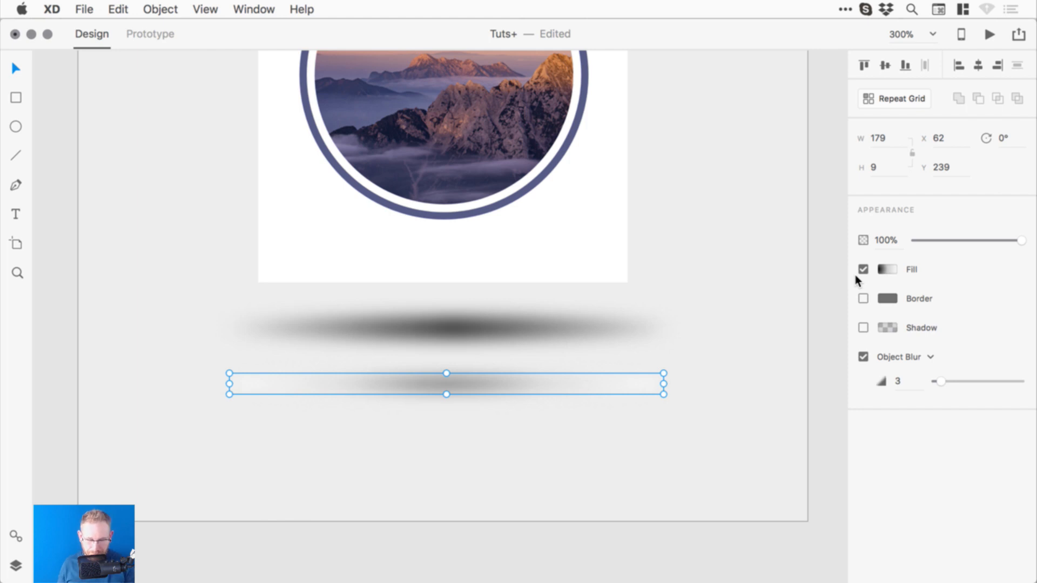
- Duplicate the shadow below and give the copy a solid black fill, blur 5 and 62% opacity
{"action": "key", "text": "super+minus"}
{"action": "left_click", "coordinate": [747, 364]}
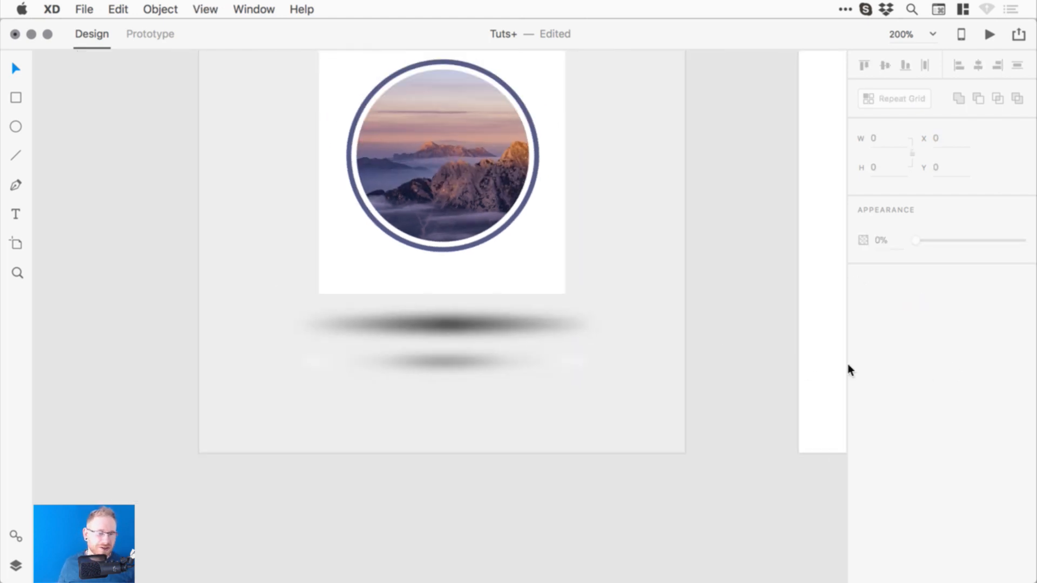
{"action": "left_click_drag", "start_coordinate": [458, 362], "coordinate": [457, 397]}
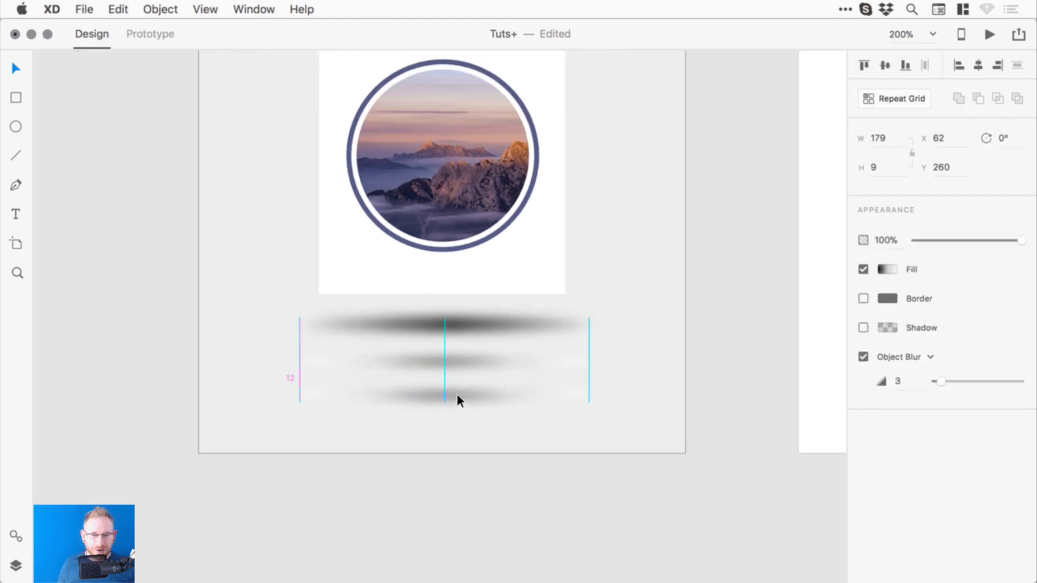
{"action": "left_click", "coordinate": [887, 268]}
{"action": "left_click", "coordinate": [732, 163]}
{"action": "left_click", "coordinate": [748, 139]}
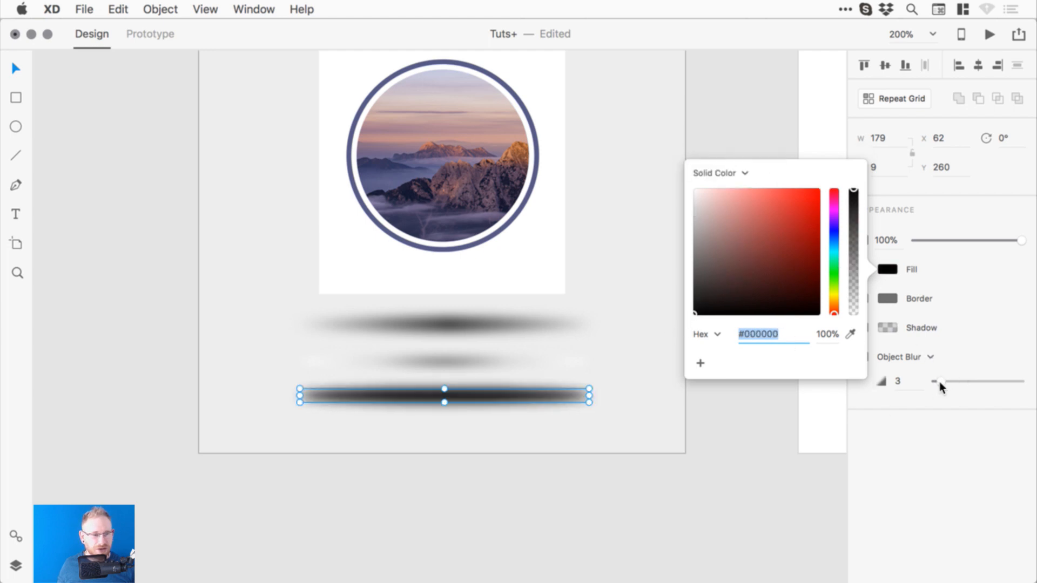
{"action": "left_click_drag", "start_coordinate": [939, 382], "coordinate": [948, 380]}
{"action": "left_click_drag", "start_coordinate": [1000, 236], "coordinate": [981, 234]}
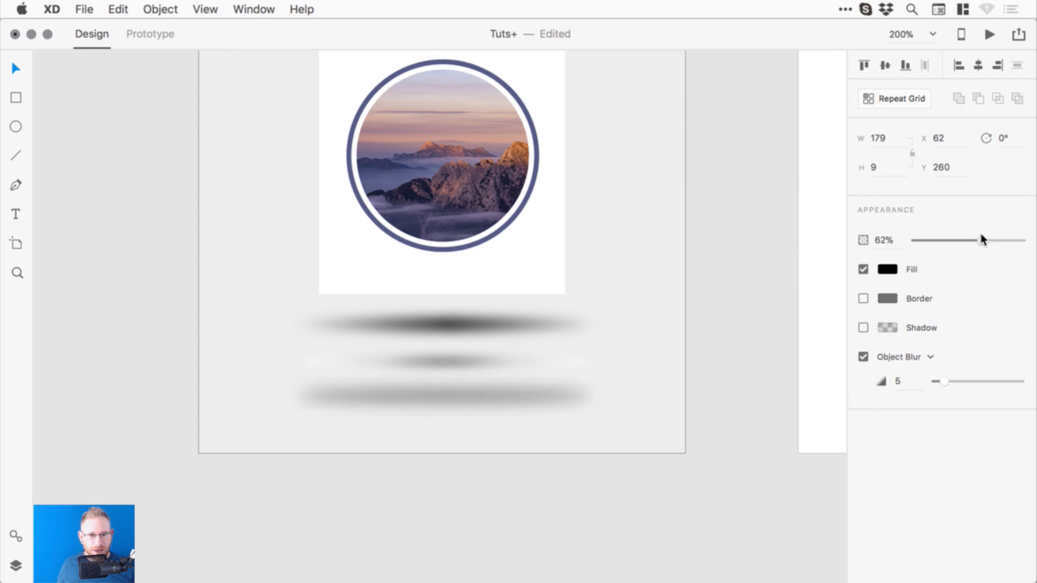
{"action": "left_click", "coordinate": [705, 359]}
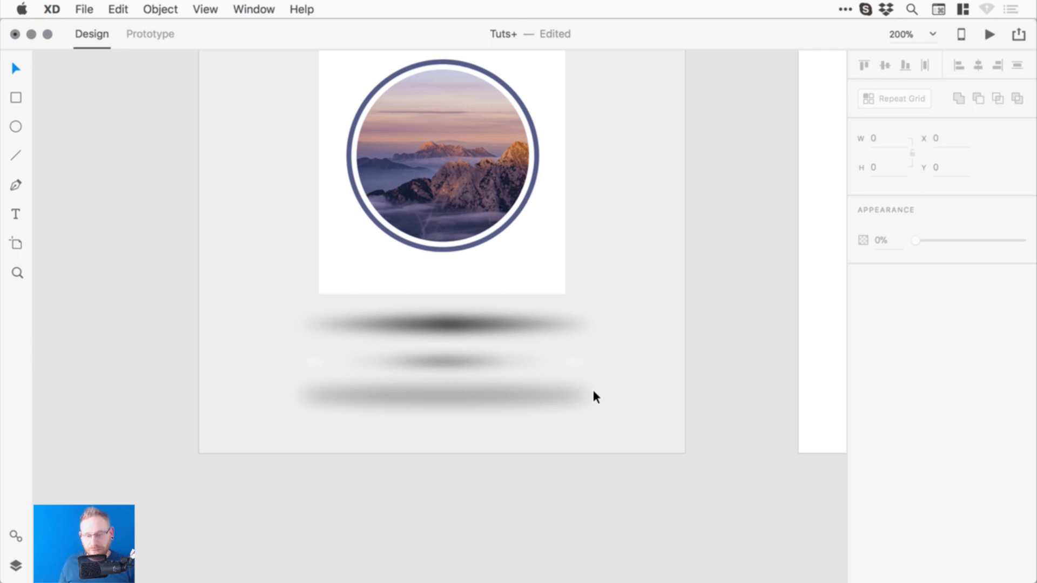
- Save Tuts+ and pan to the Converting text to a path artboard
{"action": "key", "text": "super+s"}
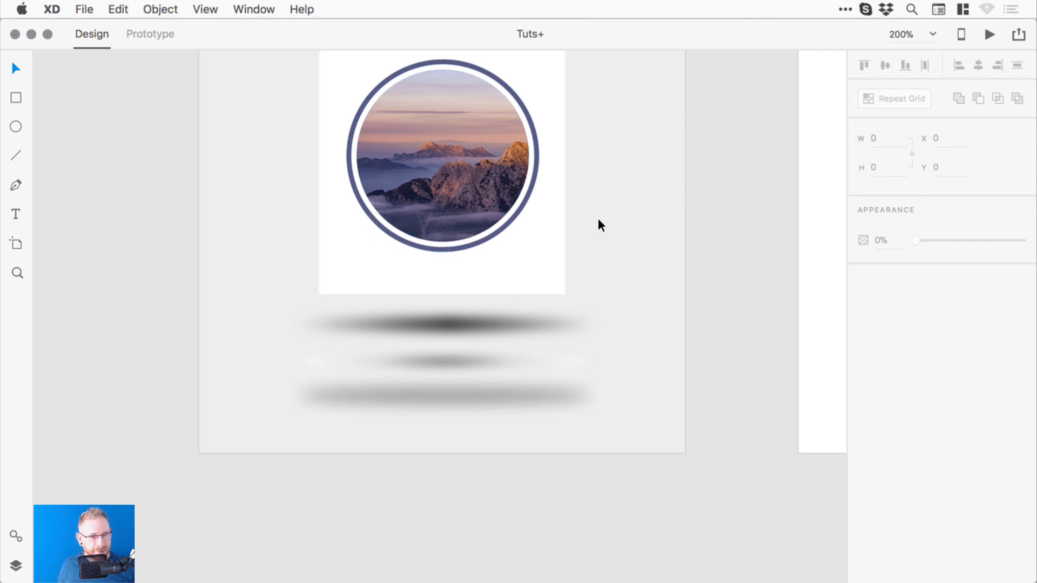
{"action": "left_click_drag", "start_coordinate": [703, 234], "coordinate": [359, 263]}
{"action": "left_click_drag", "start_coordinate": [595, 247], "coordinate": [366, 308]}
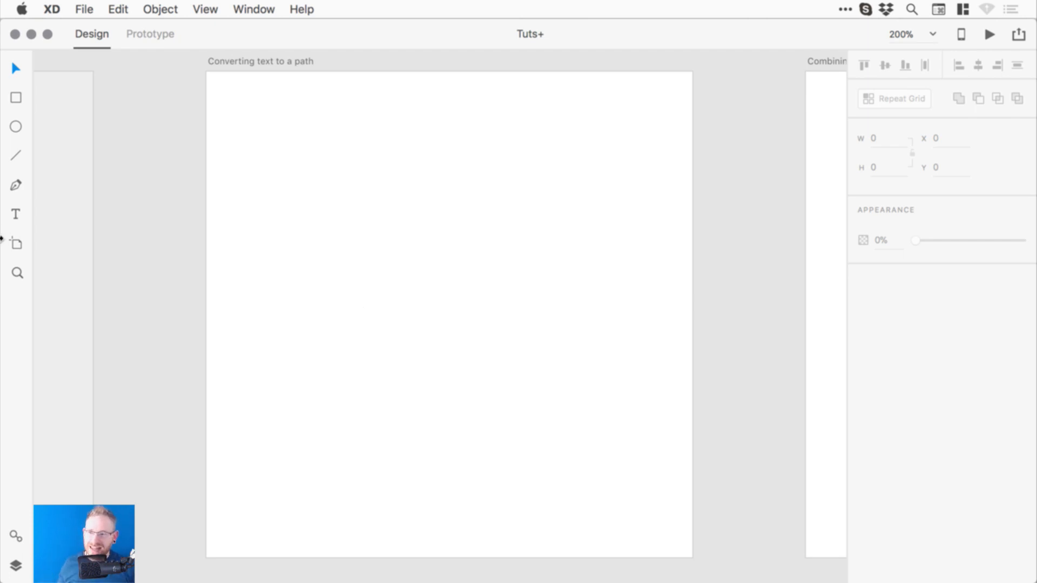
- Add the text 'Awesome!' to the artboard
{"action": "key", "text": "t"}
{"action": "left_click", "coordinate": [370, 269]}
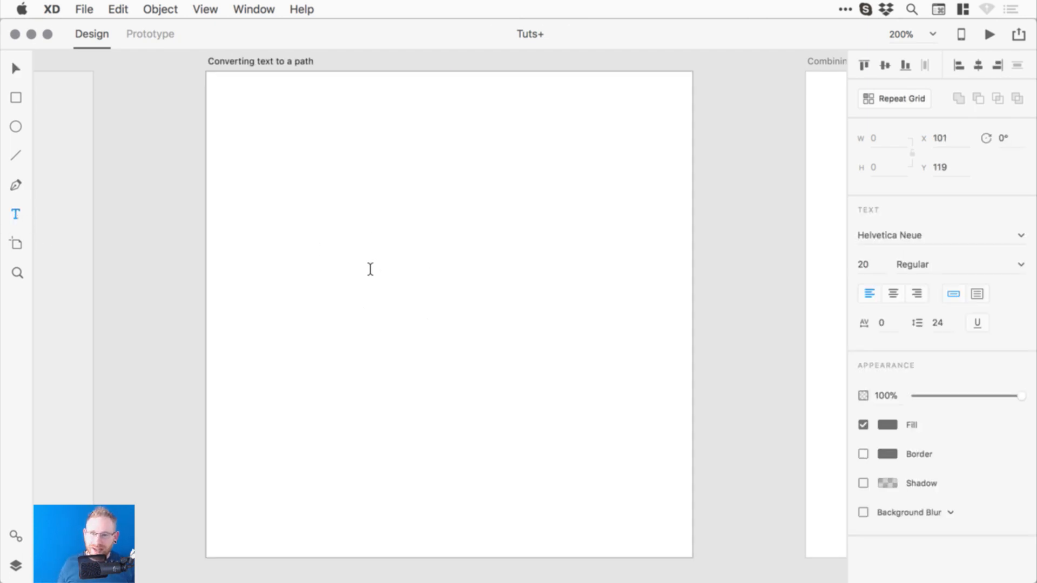
{"action": "type", "text": "T"}
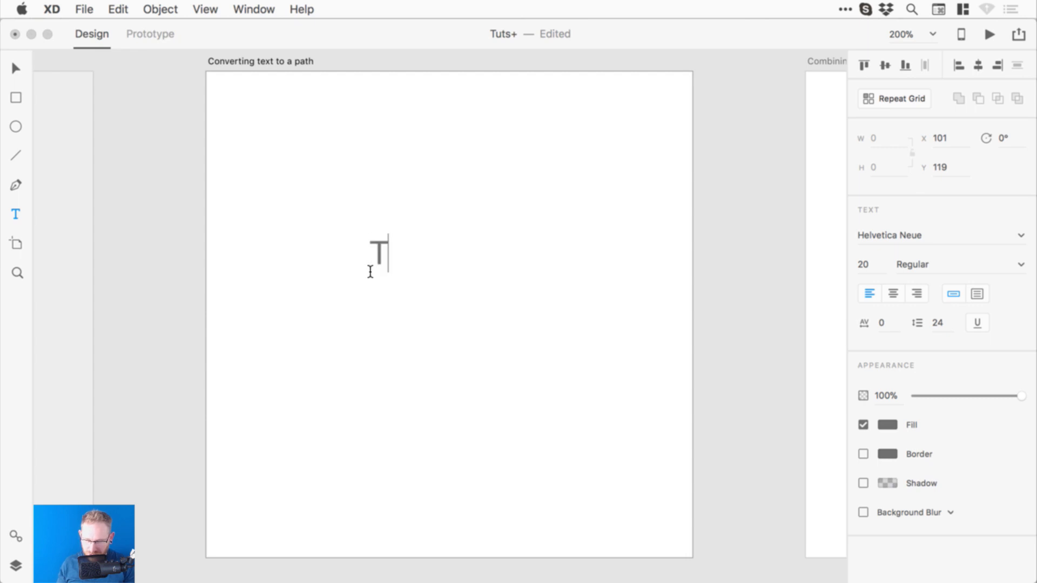
{"action": "type", "text": "e"}
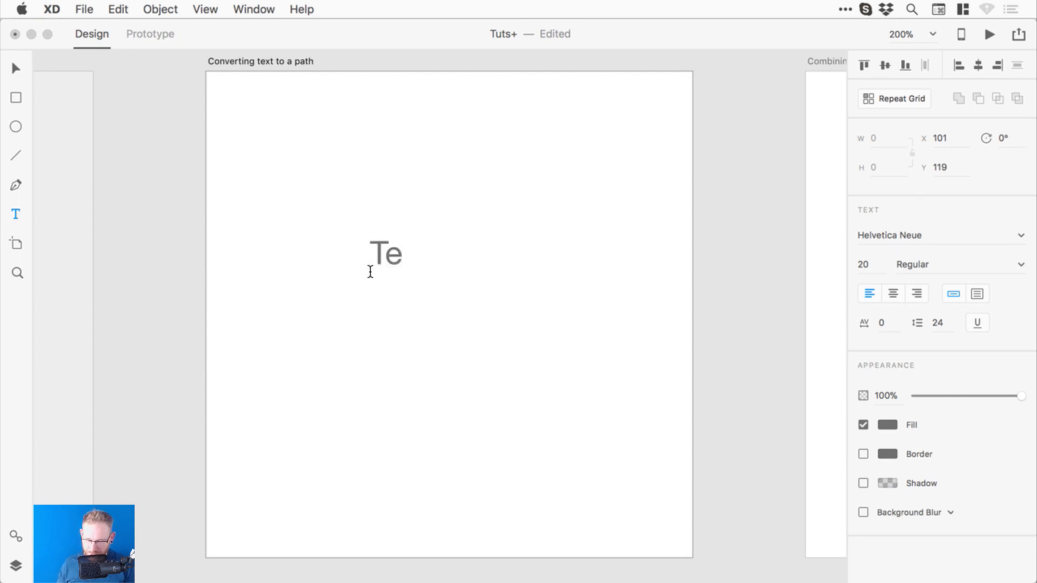
{"action": "key", "text": "BackSpace"}
{"action": "key", "text": "BackSpace"}
{"action": "type", "text": "A"}
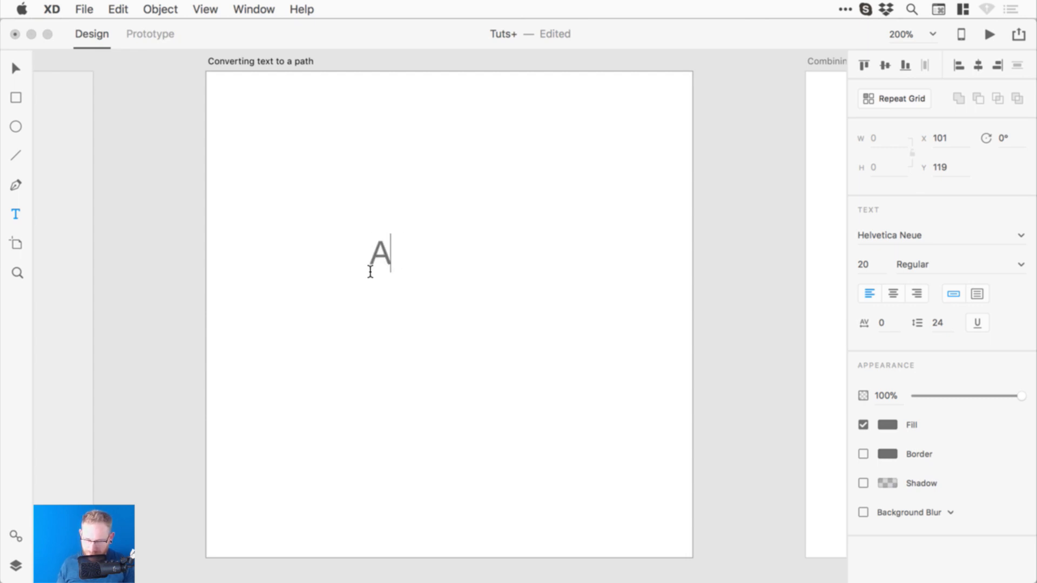
{"action": "type", "text": "wesome!"}
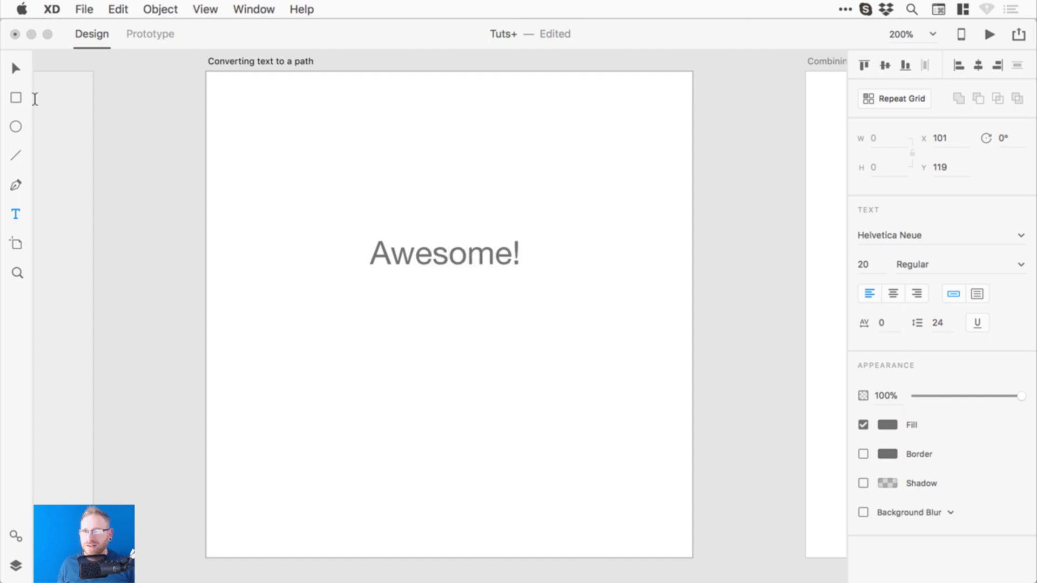
{"action": "left_click", "coordinate": [15, 69]}
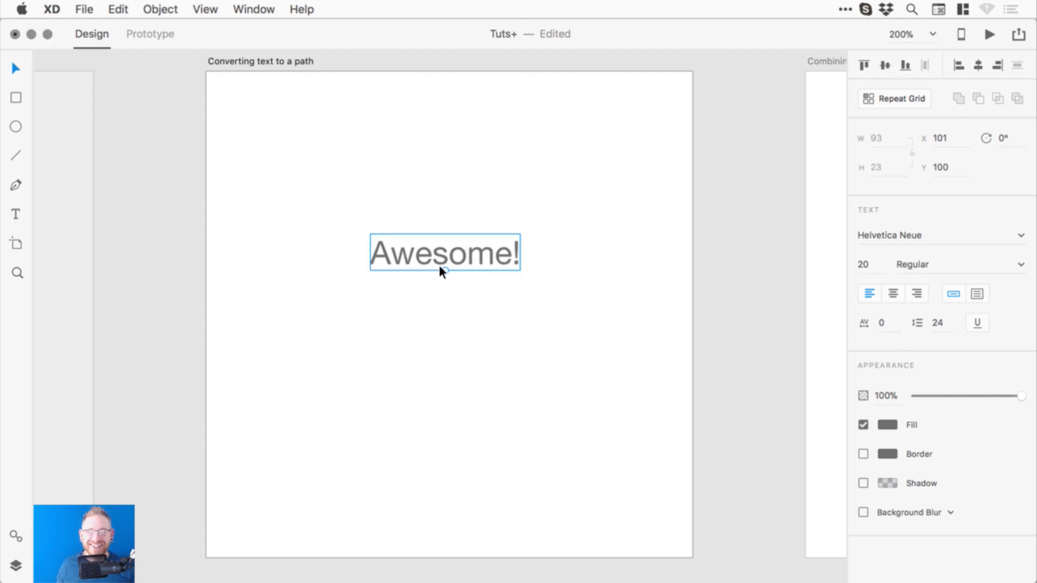
- Scale Awesome! to 35 pt, move it toward the centre, and fill it #3FD9F5
{"action": "left_click_drag", "start_coordinate": [445, 271], "coordinate": [447, 302]}
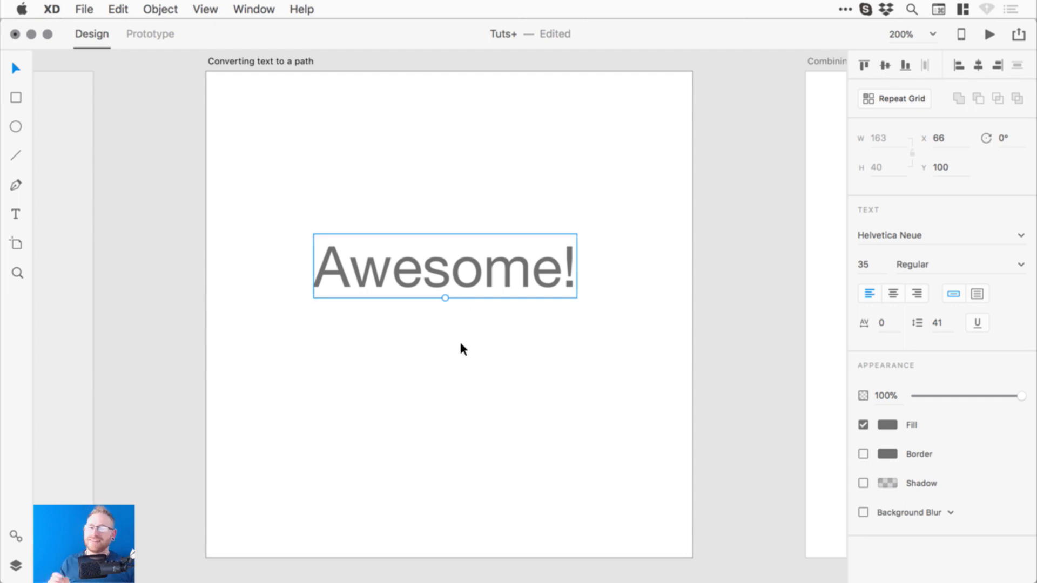
{"action": "left_click_drag", "start_coordinate": [567, 266], "coordinate": [572, 308]}
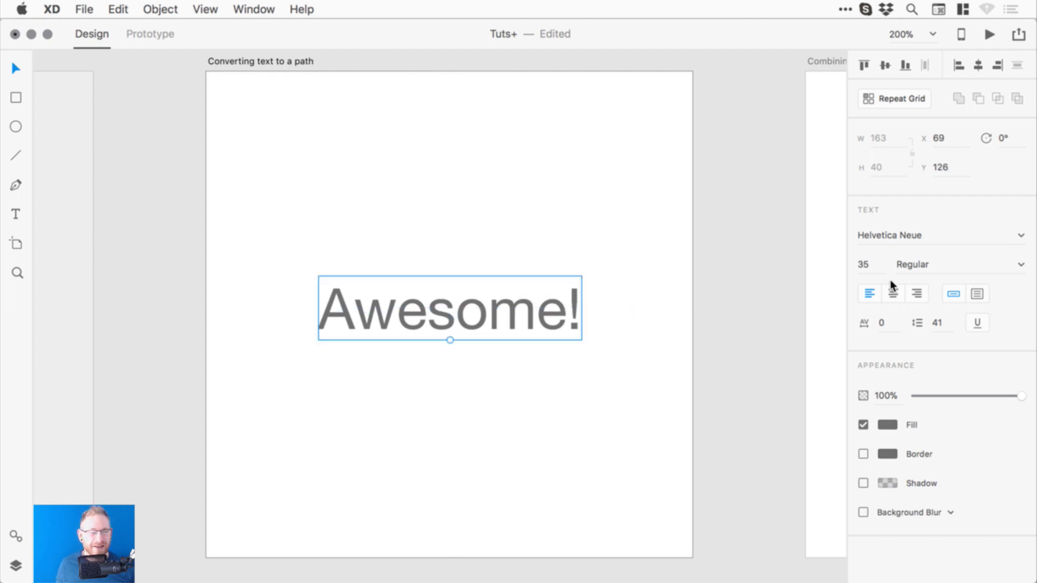
{"action": "left_click", "coordinate": [886, 425]}
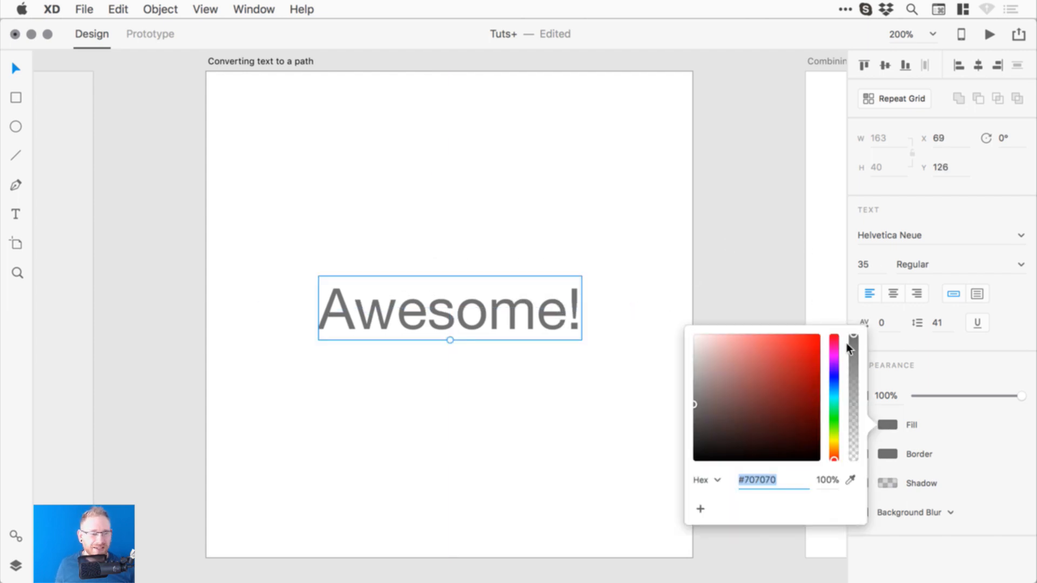
{"action": "left_click", "coordinate": [834, 393]}
{"action": "left_click_drag", "start_coordinate": [785, 349], "coordinate": [795, 315]}
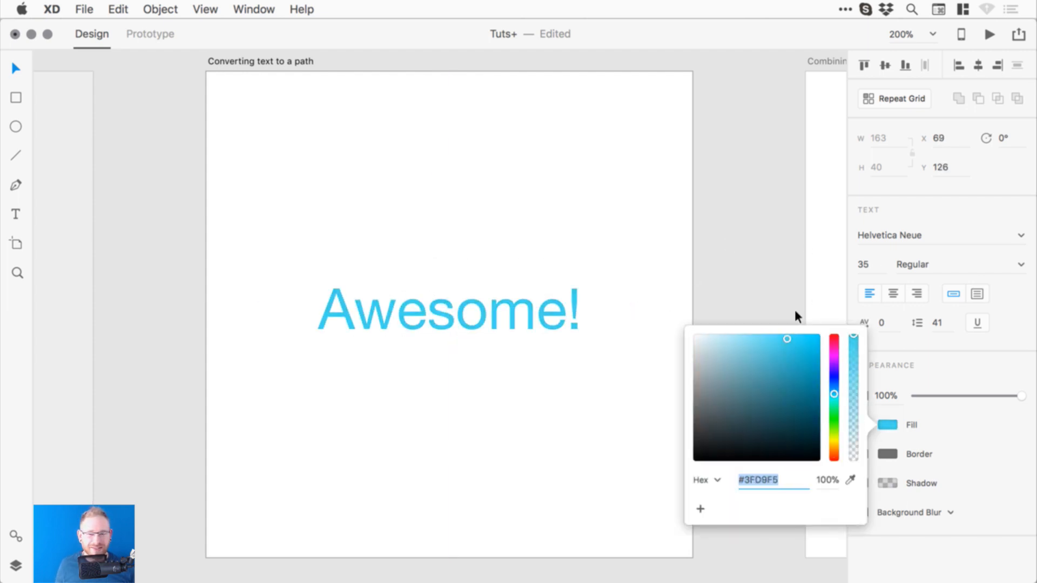
{"action": "left_click", "coordinate": [760, 194]}
{"action": "left_click", "coordinate": [507, 316]}
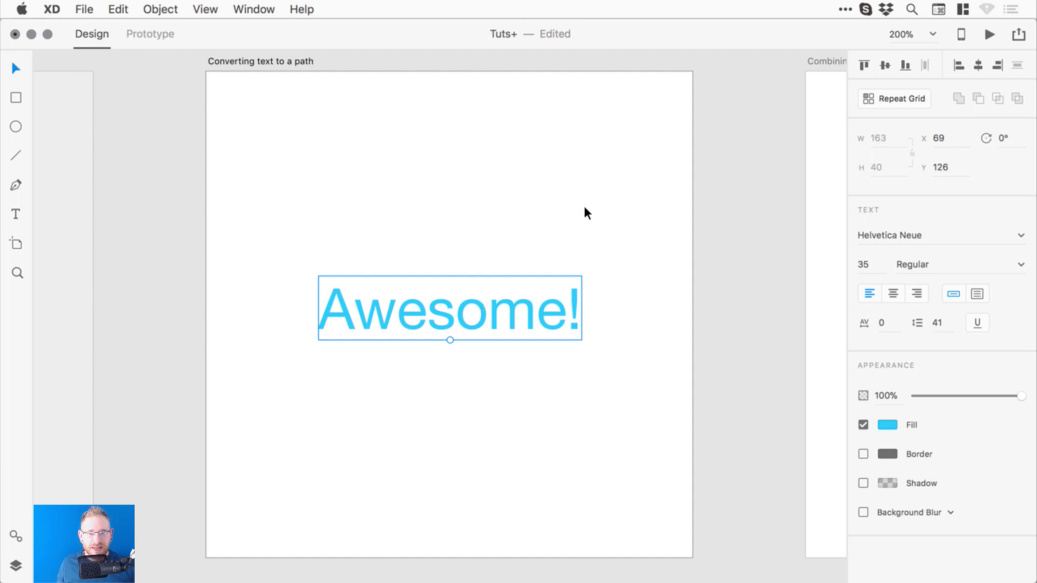
- Draw an ellipse over Awesome!, try an Add boolean with the text, then undo it
{"action": "left_click", "coordinate": [16, 127]}
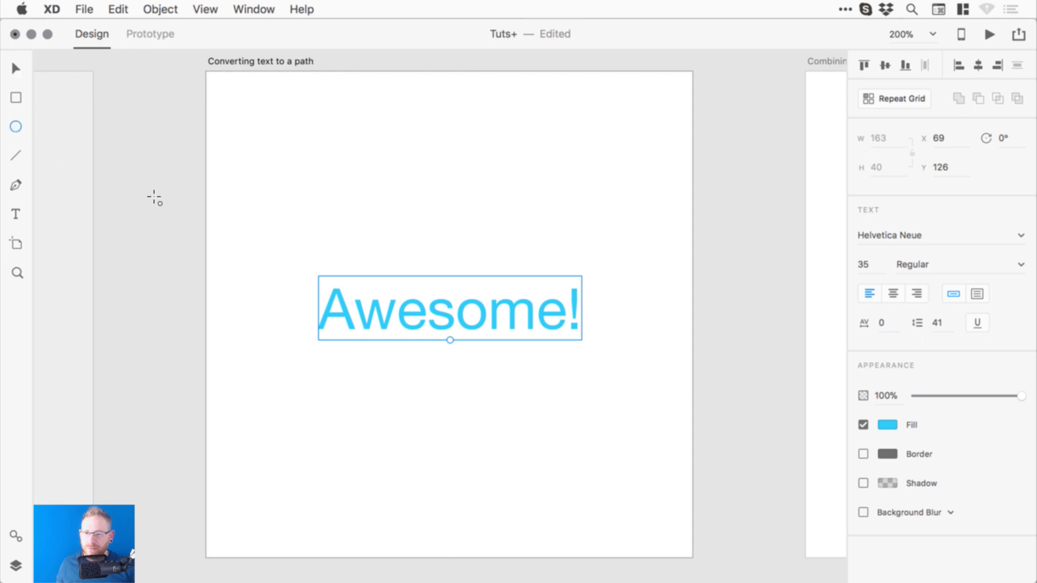
{"action": "left_click_drag", "start_coordinate": [343, 275], "coordinate": [393, 307]}
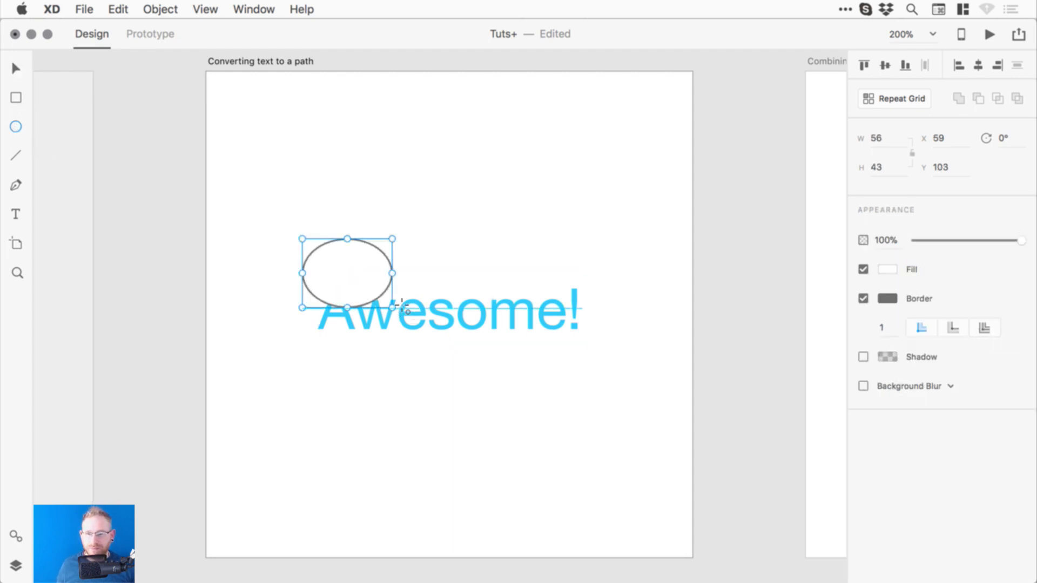
{"action": "key", "text": "v"}
{"action": "left_click", "coordinate": [413, 287], "text": "shift"}
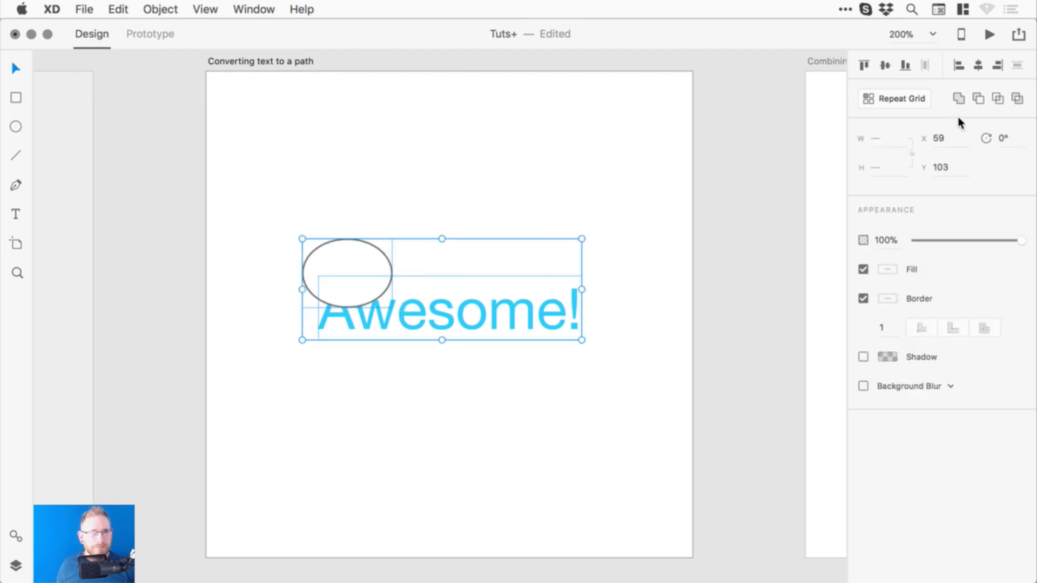
{"action": "left_click", "coordinate": [960, 98]}
{"action": "key", "text": "super+z"}
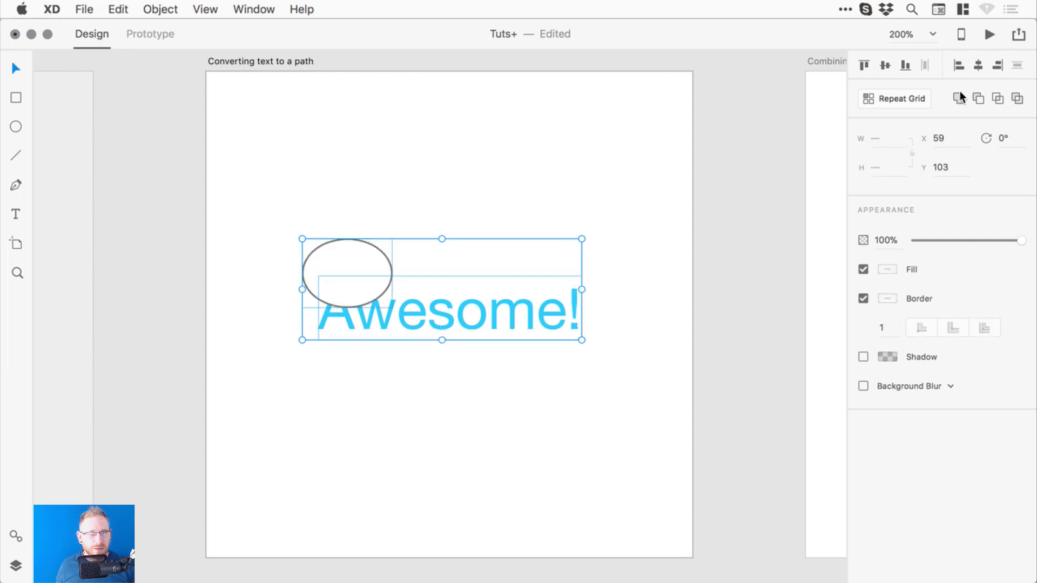
{"action": "left_click", "coordinate": [507, 189]}
- Delete the ellipse, leaving only the light-blue Awesome! text selected
{"action": "left_click", "coordinate": [444, 300]}
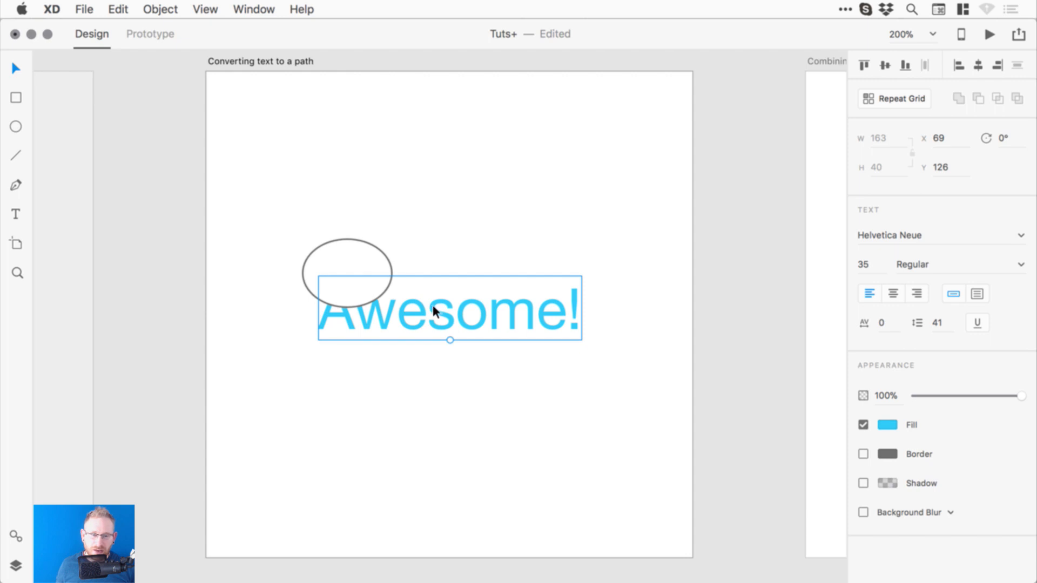
{"action": "left_click", "coordinate": [886, 426]}
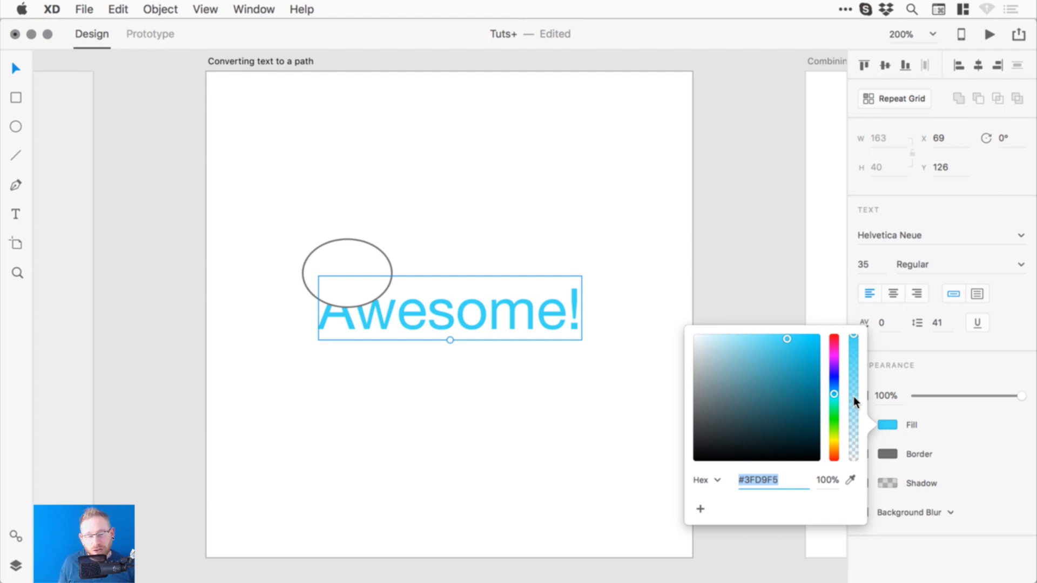
{"action": "left_click", "coordinate": [733, 234]}
{"action": "left_click", "coordinate": [354, 238]}
{"action": "key", "text": "Delete"}
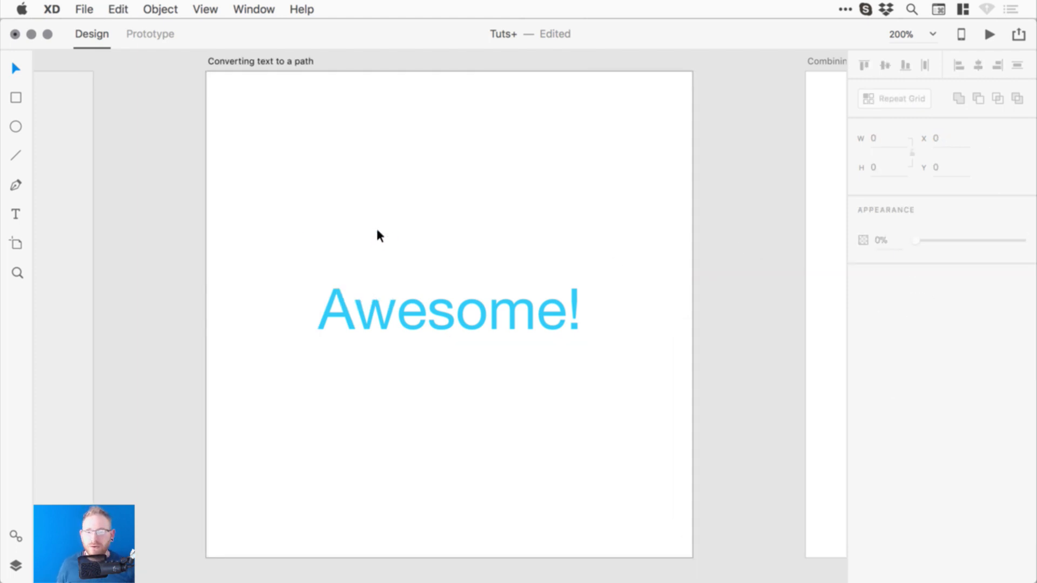
{"action": "left_click", "coordinate": [436, 308]}
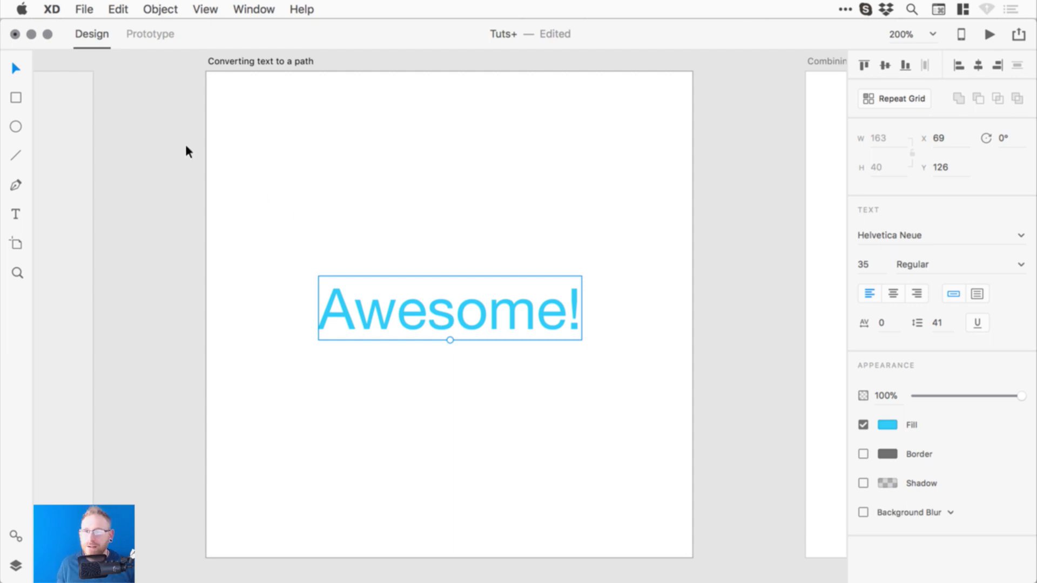
- Convert Awesome! to a path and give it a Linear Gradient fill
{"action": "left_click", "coordinate": [158, 9]}
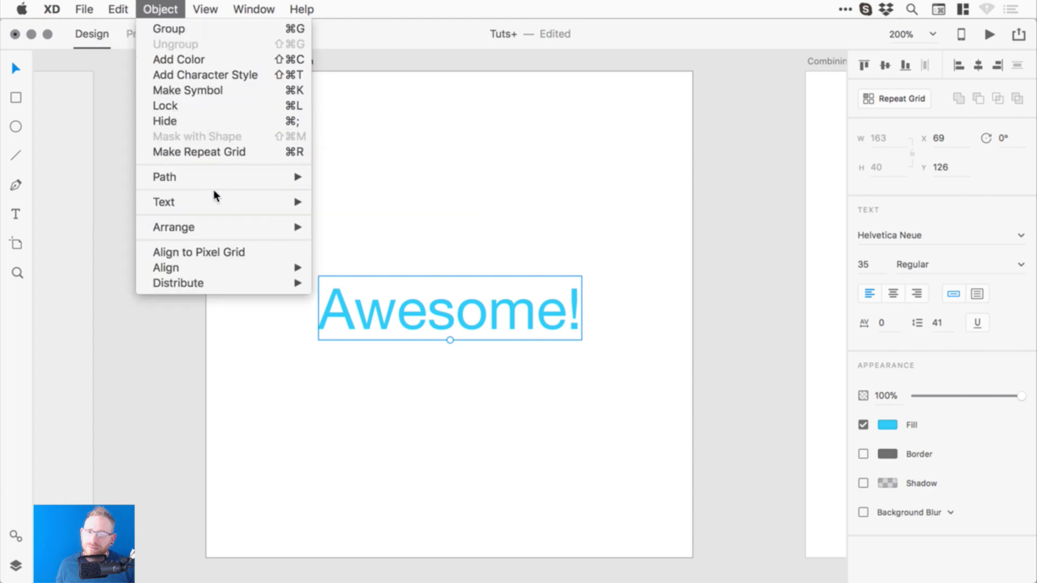
{"action": "mouse_move", "coordinate": [219, 174]}
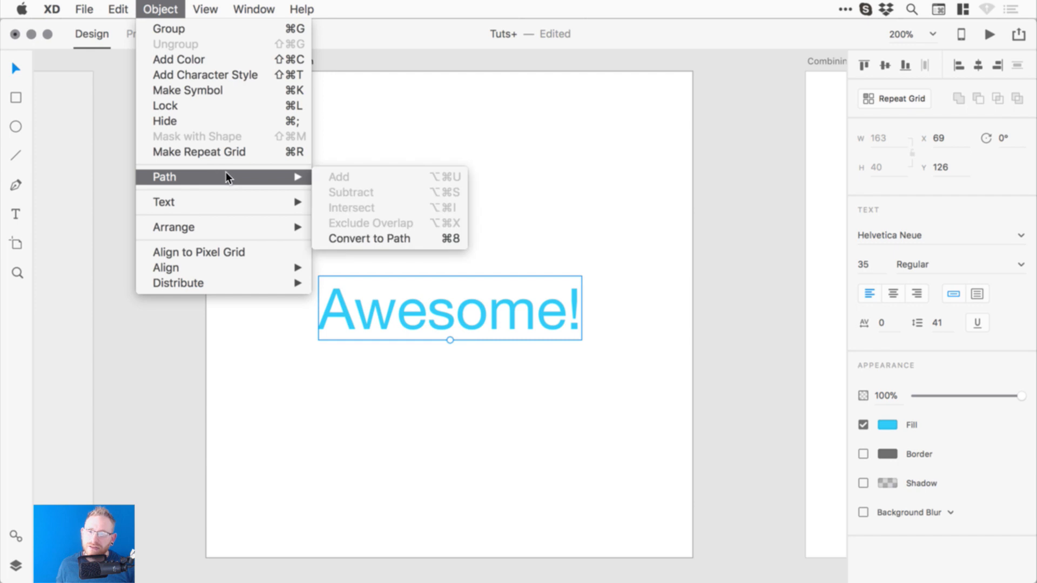
{"action": "left_click", "coordinate": [398, 238]}
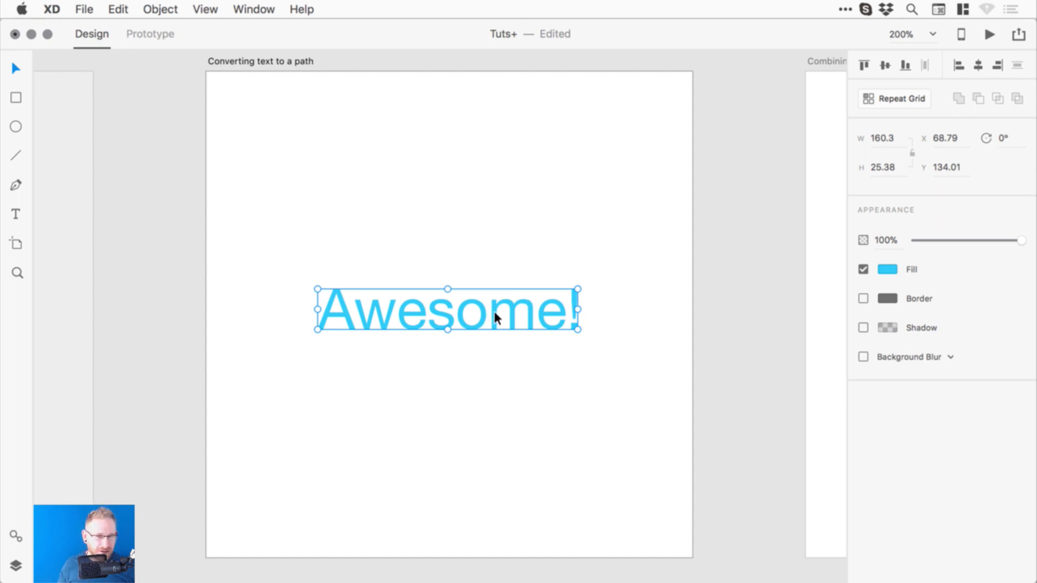
{"action": "left_click", "coordinate": [888, 267]}
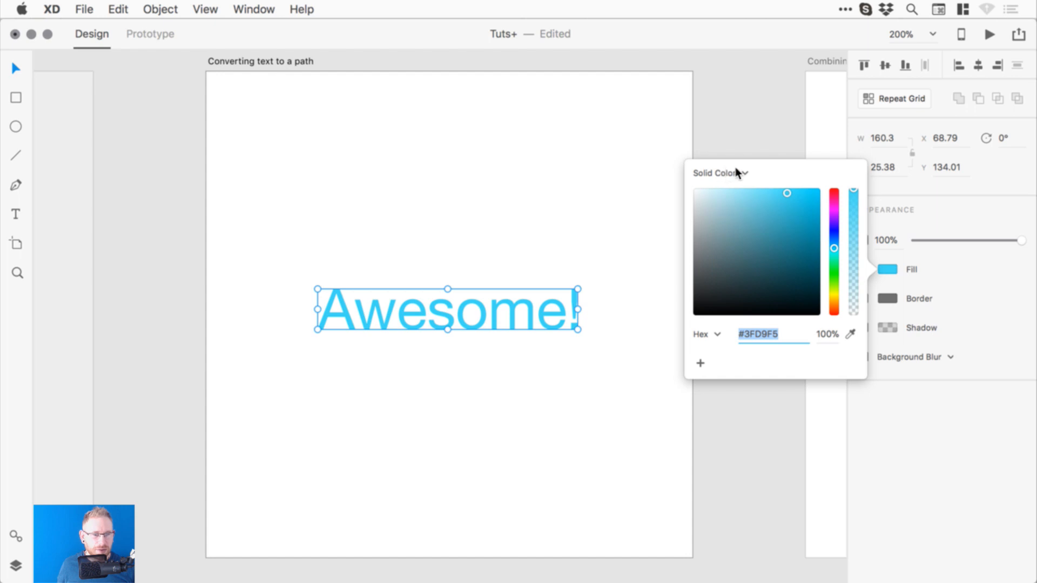
{"action": "left_click", "coordinate": [716, 172]}
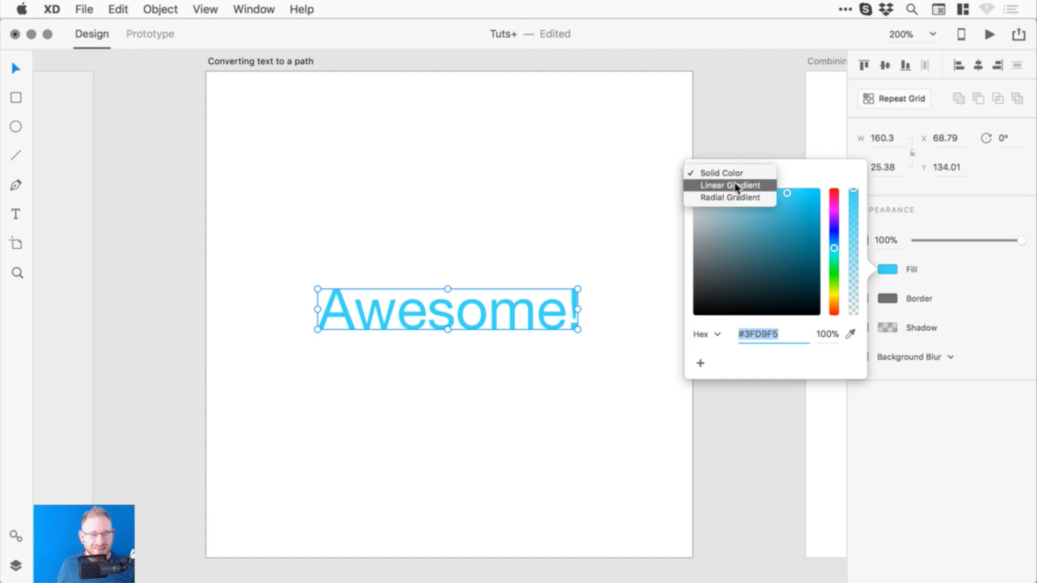
{"action": "left_click", "coordinate": [735, 185]}
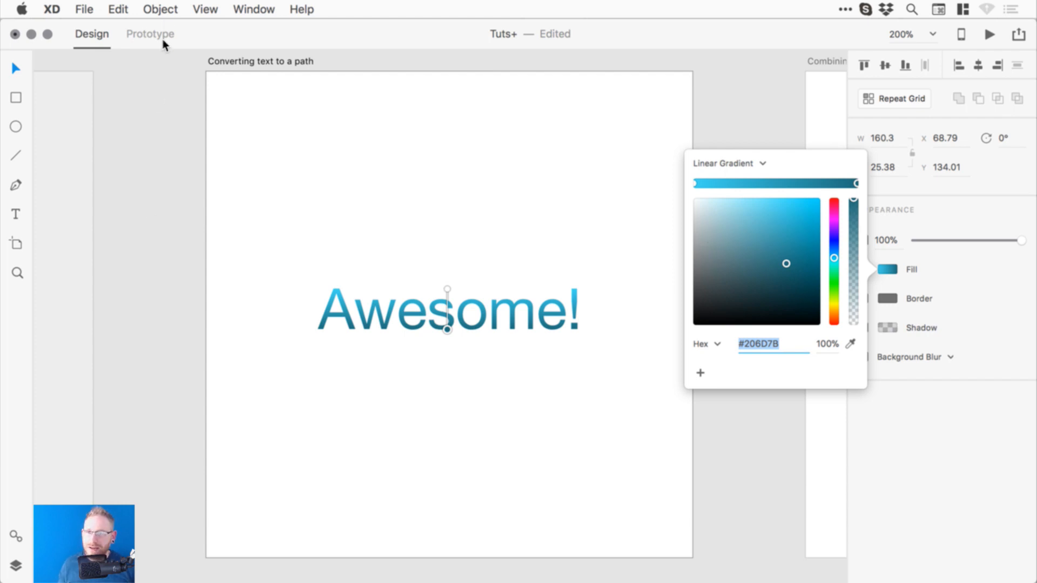
- Stretch the dark teal #206D7B to #3FD9F5 gradient from left of the A to the '!'
{"action": "left_click", "coordinate": [160, 9]}
{"action": "mouse_move", "coordinate": [238, 177]}
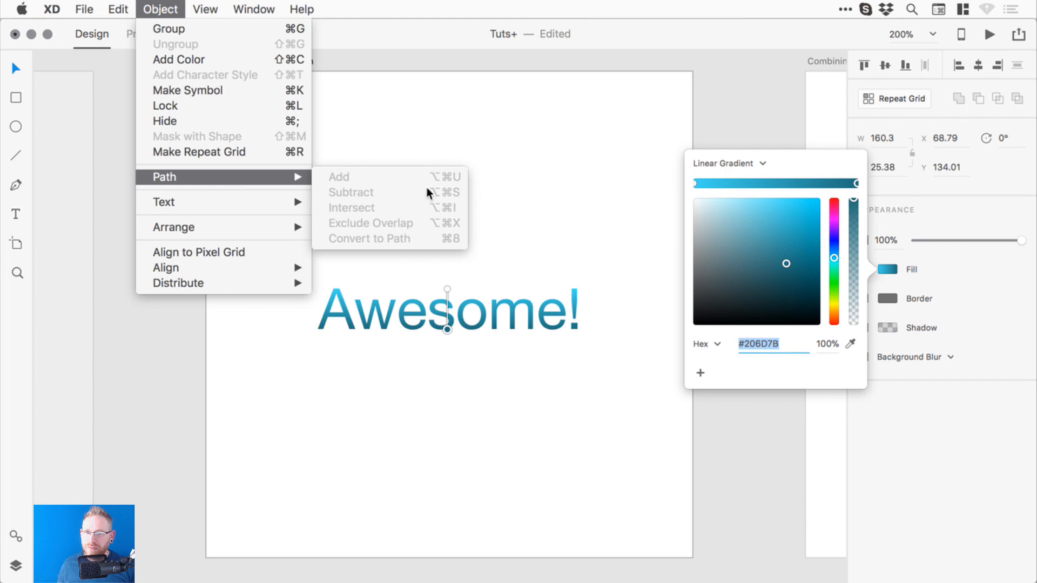
{"action": "left_click", "coordinate": [524, 235]}
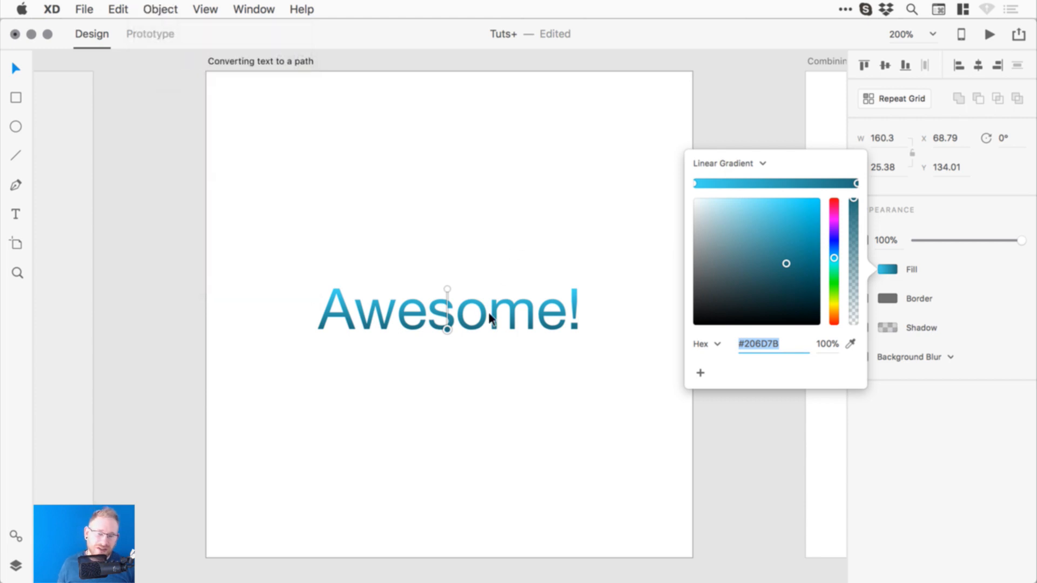
{"action": "left_click_drag", "start_coordinate": [447, 289], "coordinate": [570, 288]}
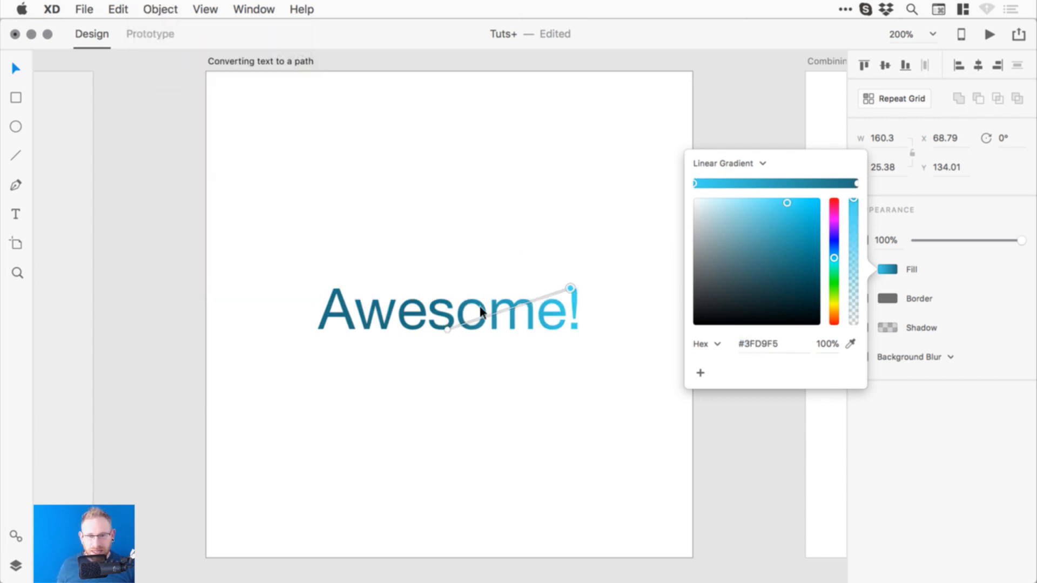
{"action": "left_click_drag", "start_coordinate": [447, 328], "coordinate": [307, 330]}
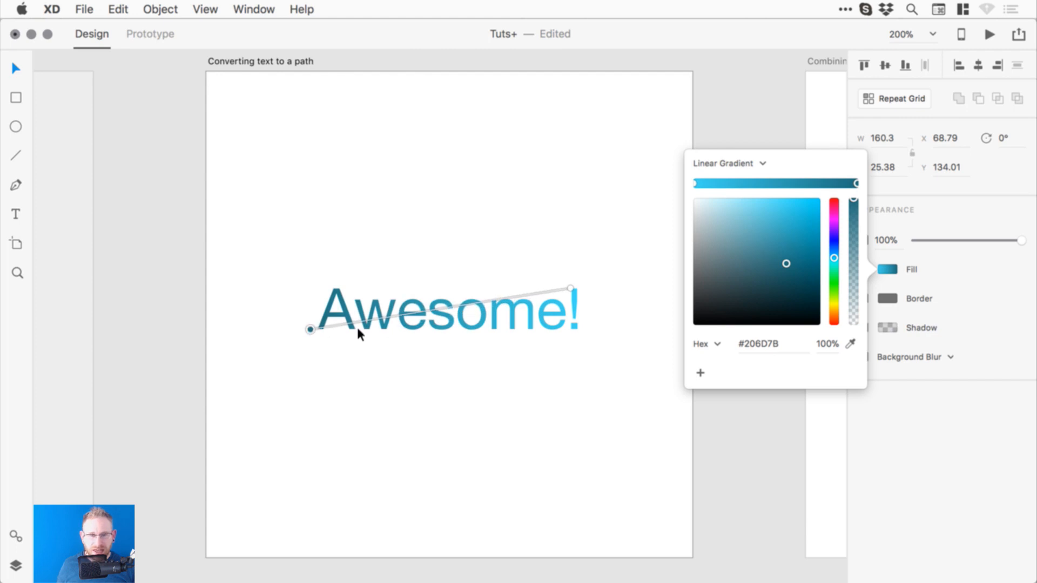
{"action": "left_click_drag", "start_coordinate": [570, 287], "coordinate": [581, 284]}
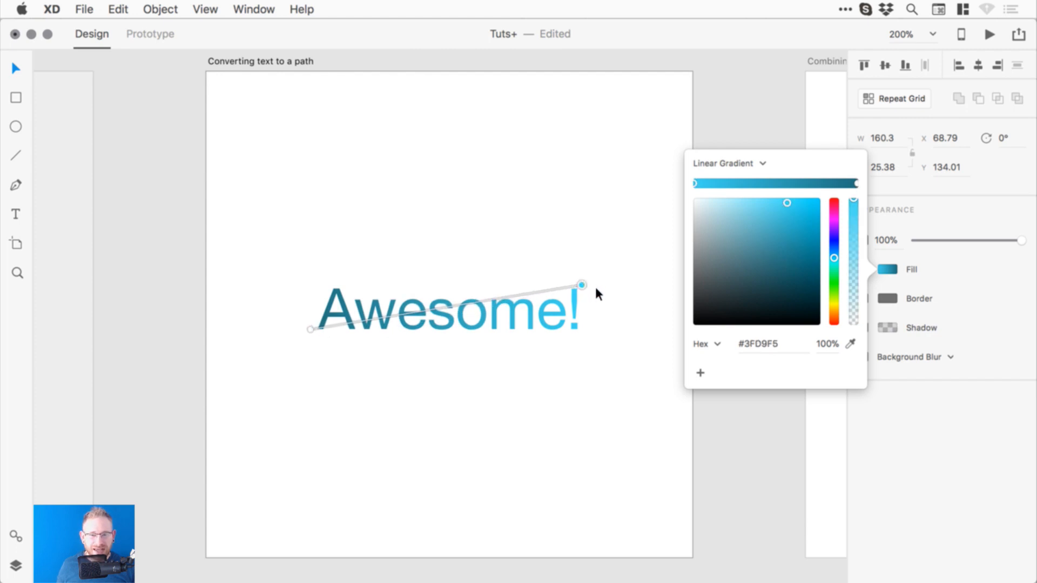
{"action": "left_click", "coordinate": [176, 252]}
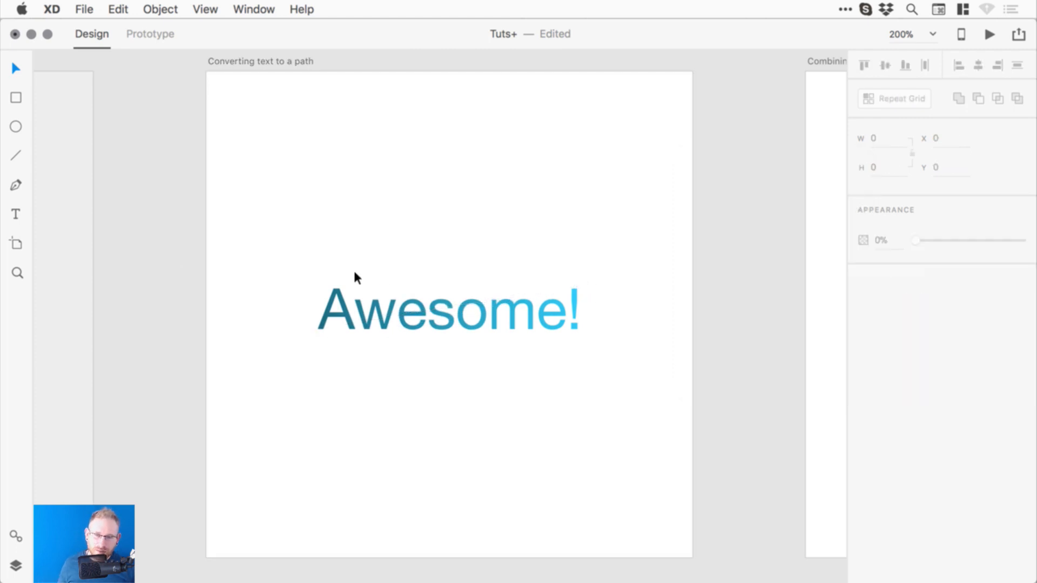
{"action": "left_click", "coordinate": [374, 304]}
{"action": "key", "text": "super+z"}
{"action": "key", "text": "super+z"}
{"action": "key", "text": "super+z"}
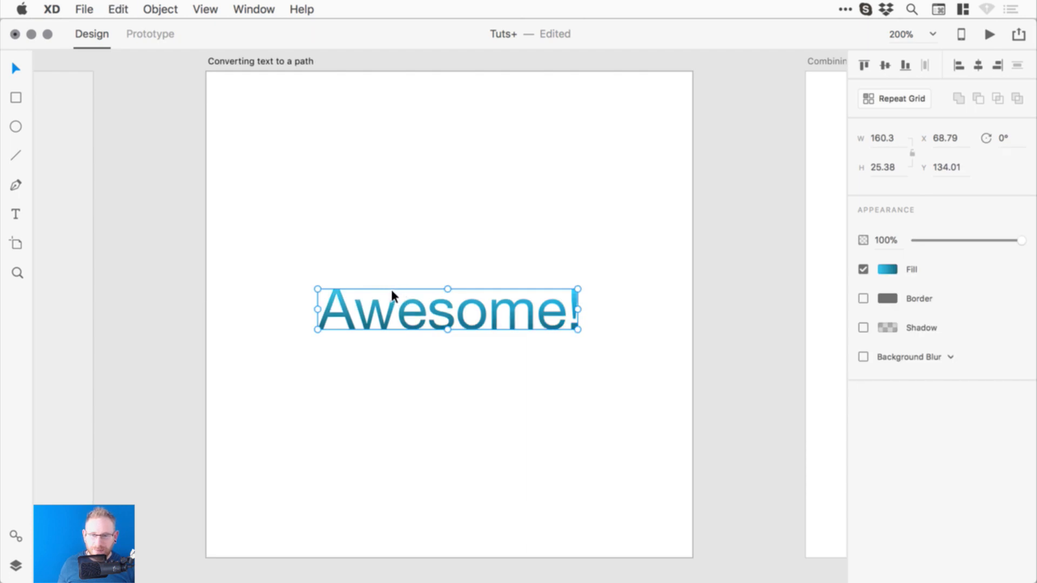
- Duplicate Awesome! above the artboard and convert the lower copy to a path
{"action": "left_click_drag", "start_coordinate": [394, 287], "coordinate": [385, 267]}
{"action": "left_click", "coordinate": [444, 87]}
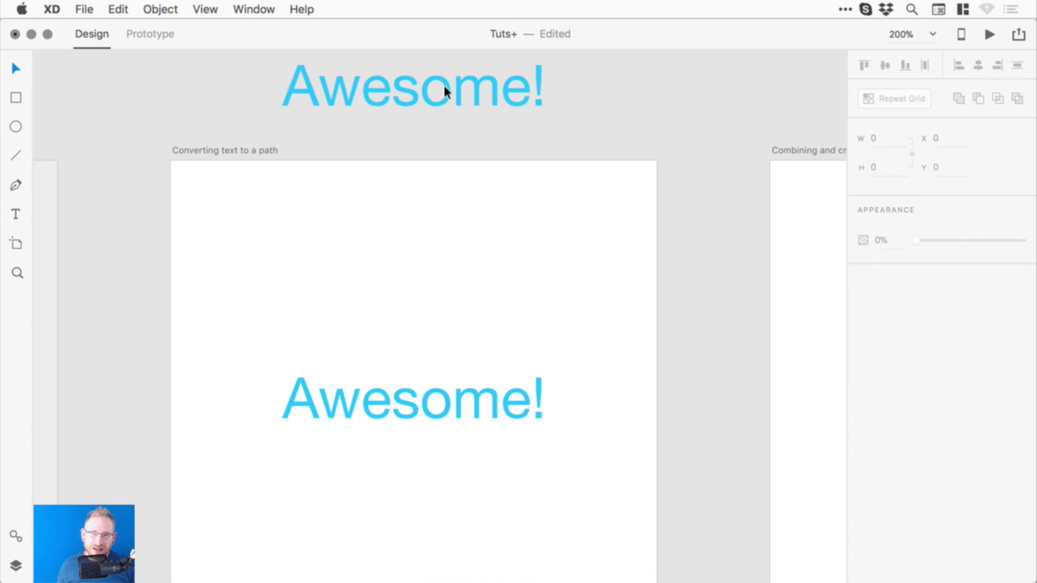
{"action": "key", "text": "super+z"}
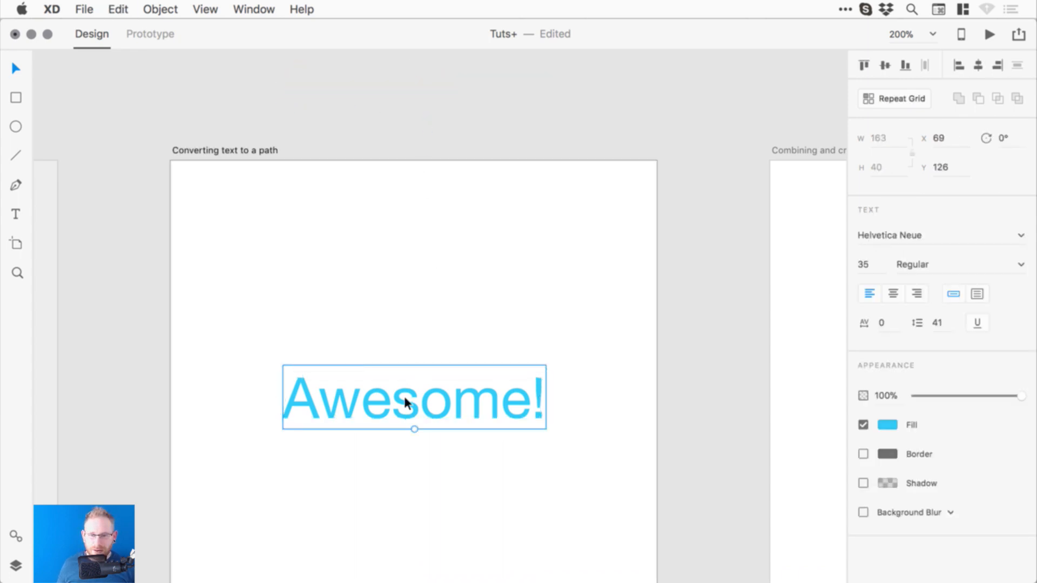
{"action": "left_click_drag", "start_coordinate": [406, 411], "coordinate": [486, 116]}
{"action": "left_click", "coordinate": [433, 399]}
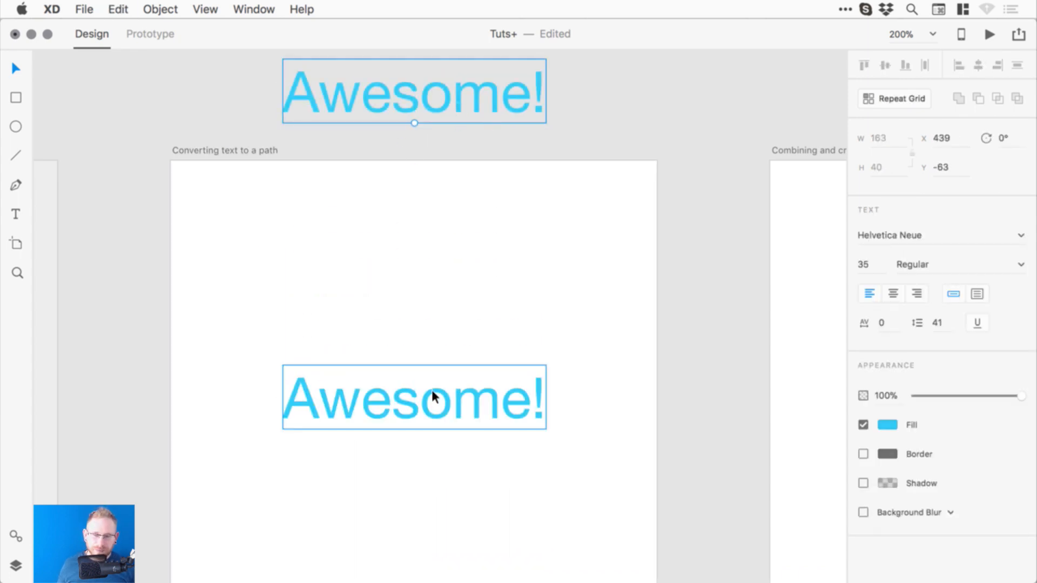
{"action": "left_click", "coordinate": [161, 10]}
{"action": "mouse_move", "coordinate": [261, 177]}
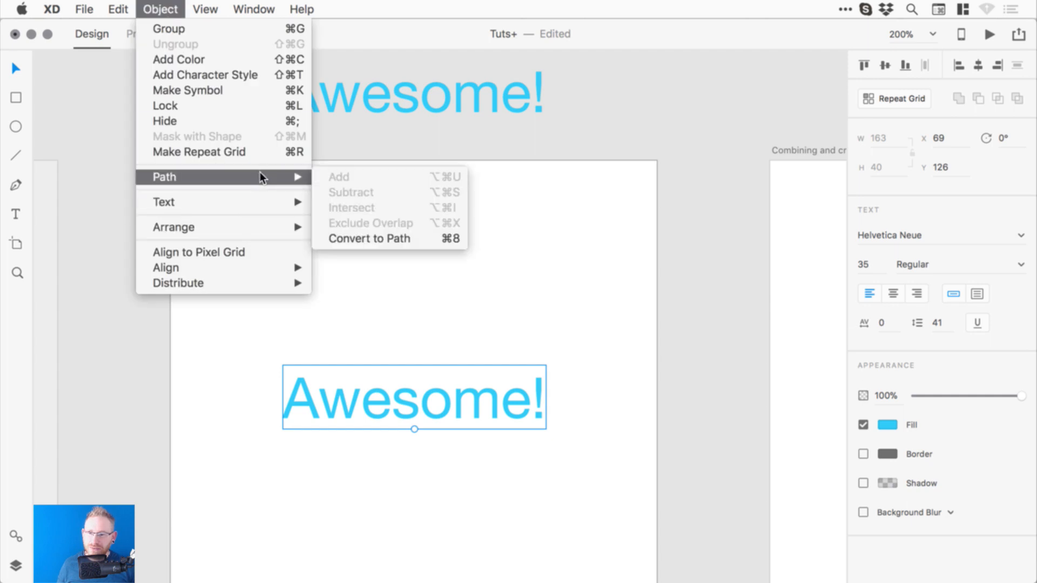
{"action": "left_click", "coordinate": [381, 238]}
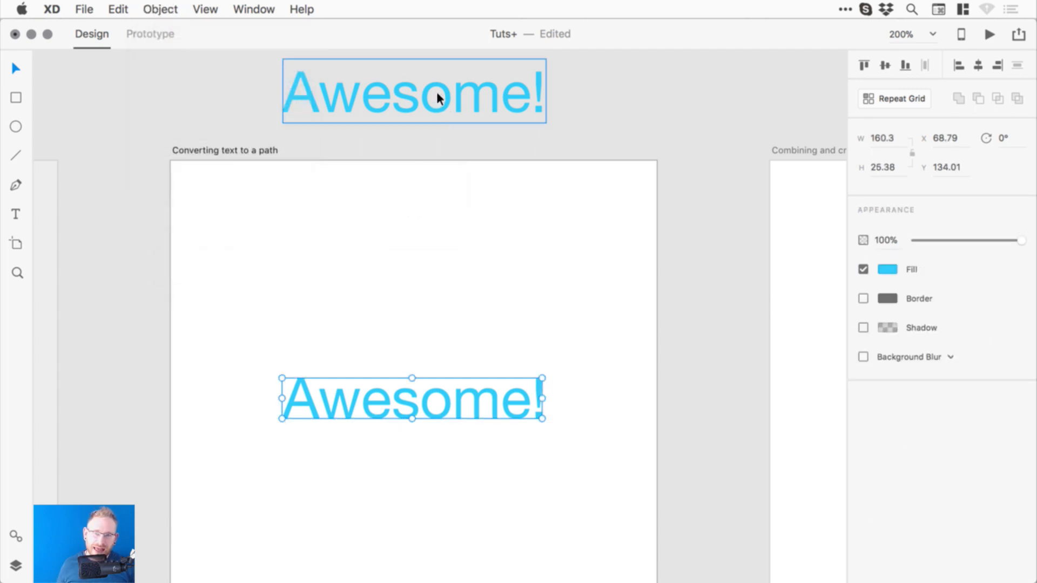
{"action": "double_click", "coordinate": [427, 111]}
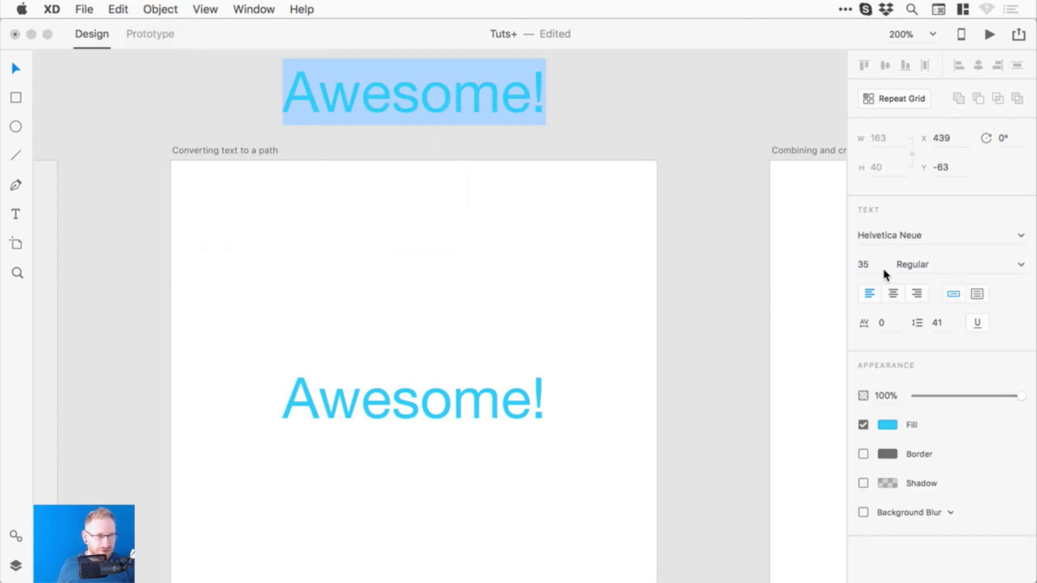
{"action": "left_click", "coordinate": [640, 103]}
{"action": "left_click", "coordinate": [496, 402]}
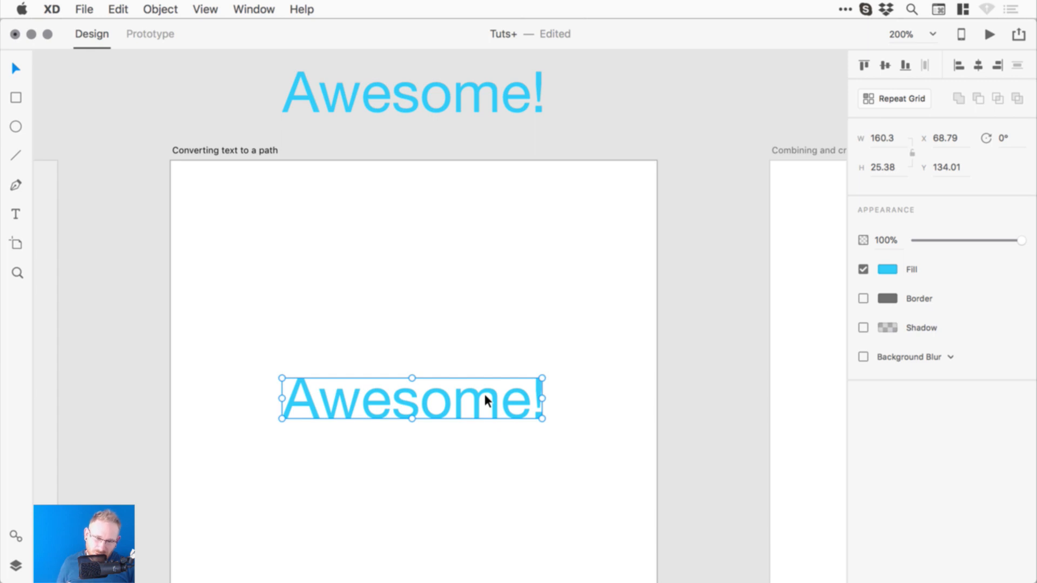
- Give the lower path a linear gradient and turn one stop purple #714DC4
{"action": "left_click", "coordinate": [892, 269]}
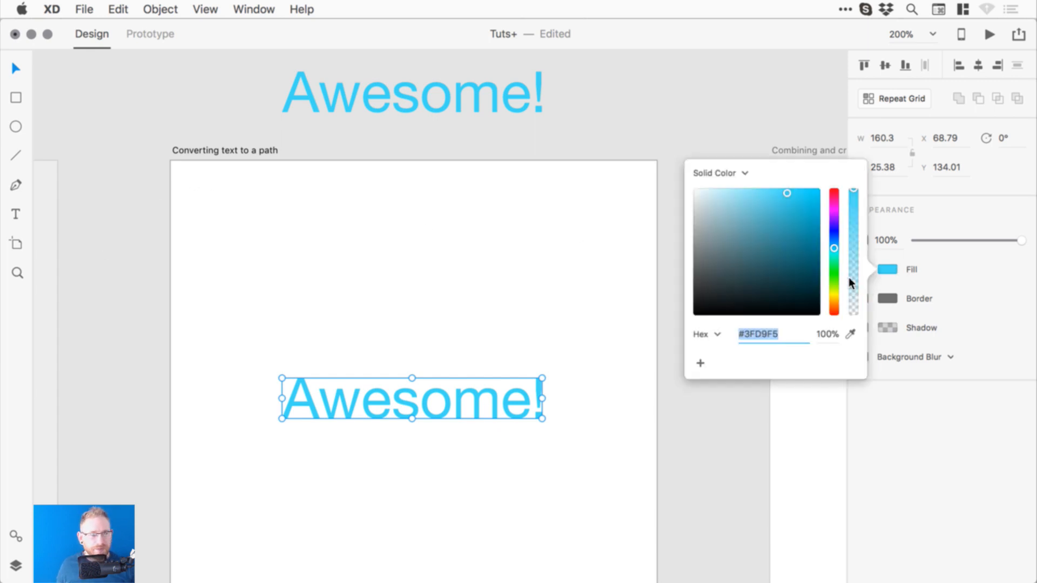
{"action": "left_click", "coordinate": [717, 173]}
{"action": "left_click", "coordinate": [738, 183]}
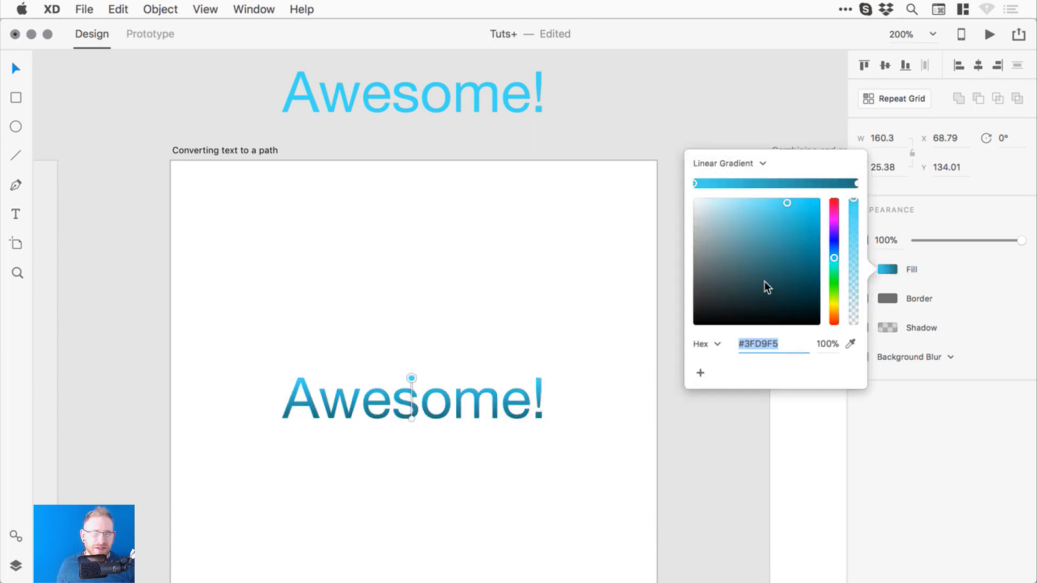
{"action": "left_click", "coordinate": [857, 183]}
{"action": "left_click_drag", "start_coordinate": [794, 254], "coordinate": [807, 290]}
{"action": "left_click", "coordinate": [834, 239]}
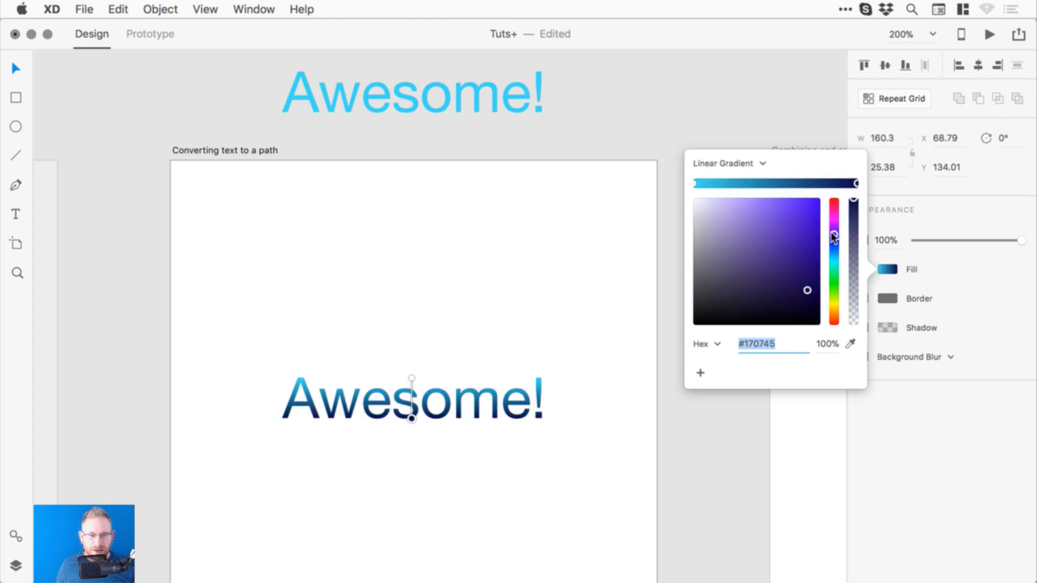
{"action": "left_click_drag", "start_coordinate": [834, 238], "coordinate": [771, 227]}
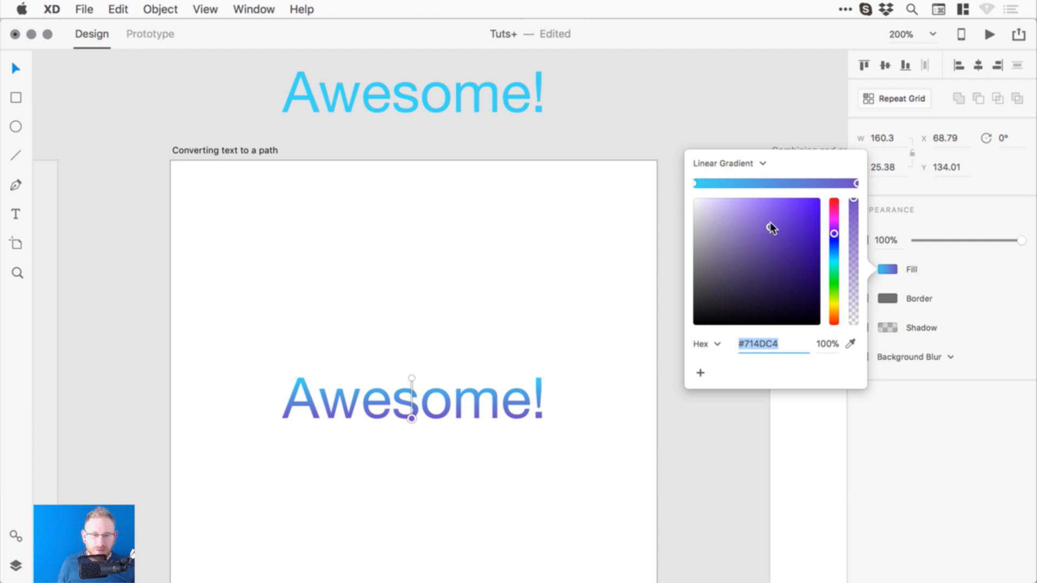
- Make the other stop bright cyan #3BE1FF and stretch the gradient across the text
{"action": "left_click", "coordinate": [696, 184]}
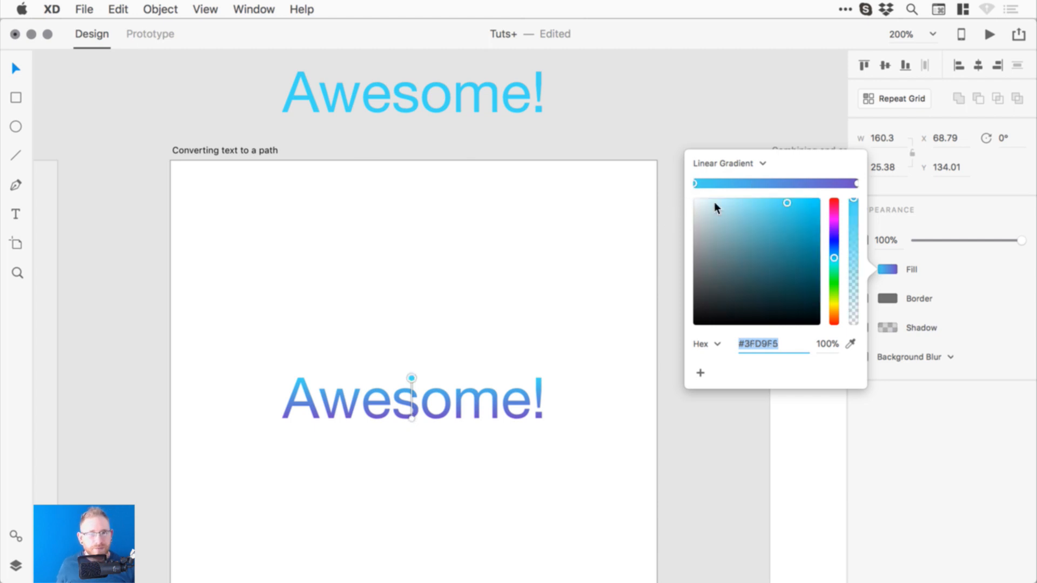
{"action": "left_click_drag", "start_coordinate": [798, 204], "coordinate": [791, 193]}
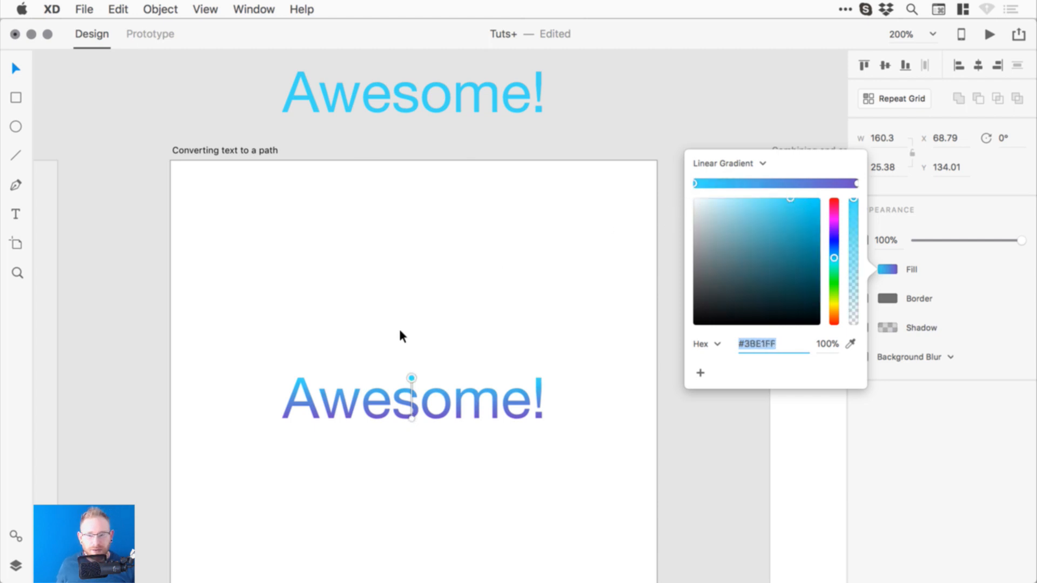
{"action": "left_click_drag", "start_coordinate": [413, 376], "coordinate": [540, 371]}
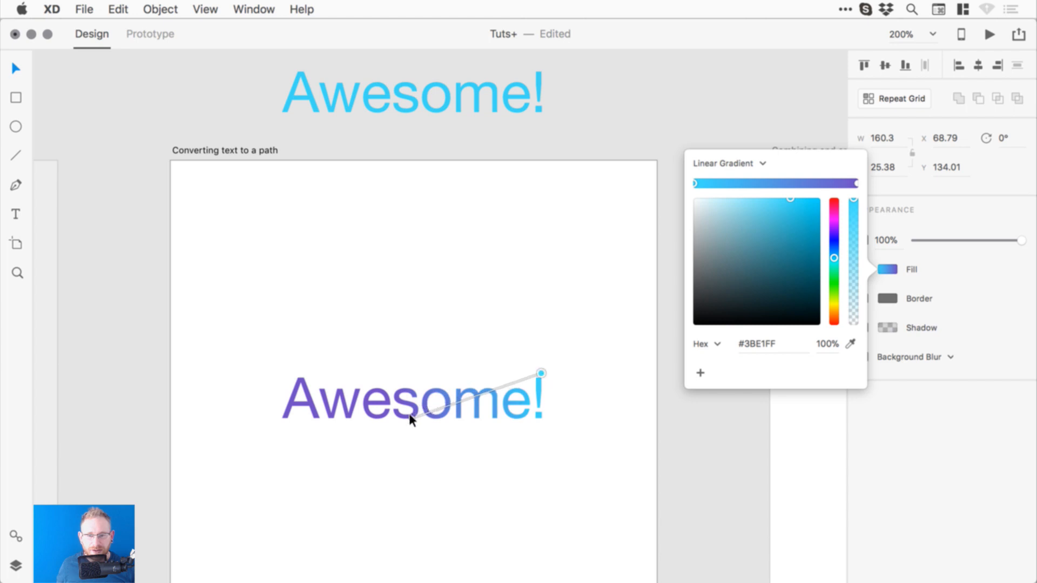
{"action": "left_click_drag", "start_coordinate": [411, 416], "coordinate": [263, 415]}
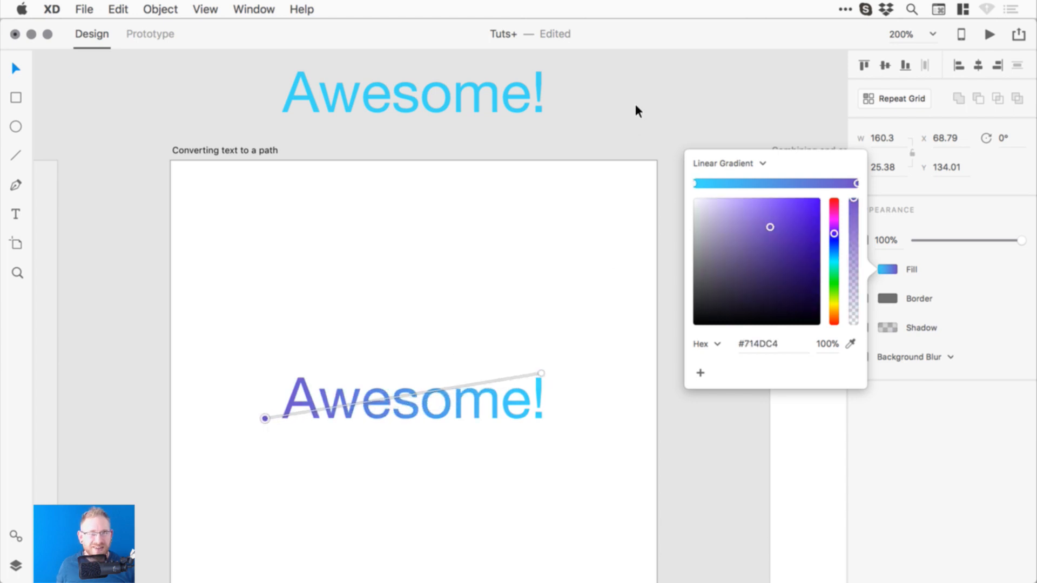
{"action": "left_click", "coordinate": [685, 106]}
{"action": "left_click_drag", "start_coordinate": [577, 243], "coordinate": [612, 226]}
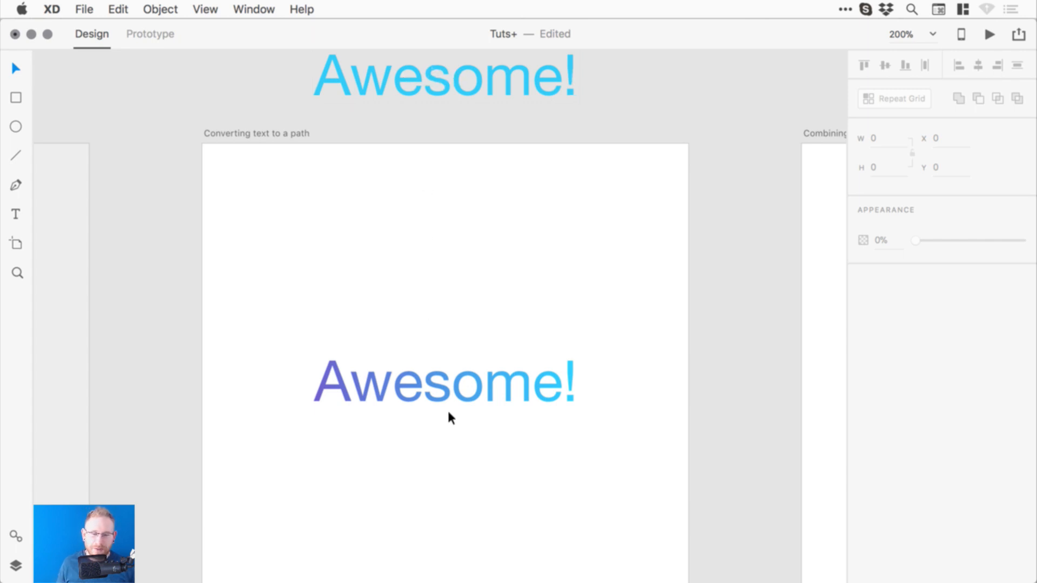
{"action": "left_click", "coordinate": [460, 391]}
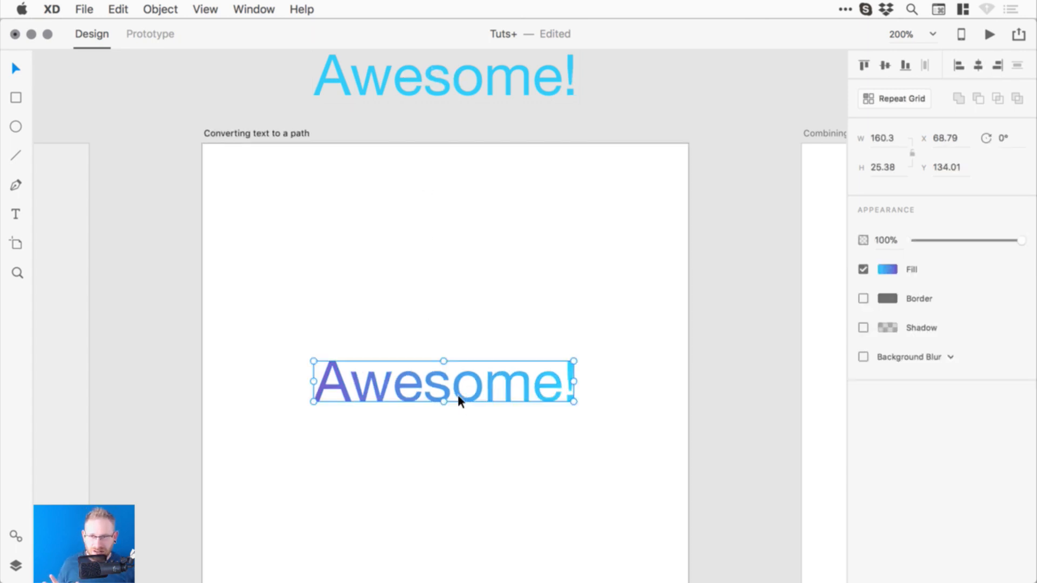
{"action": "left_click_drag", "start_coordinate": [477, 328], "coordinate": [465, 274]}
- Zoom in on the Combining and creating shapes artboard at 200% and centre it in view
{"action": "key", "text": "super+0"}
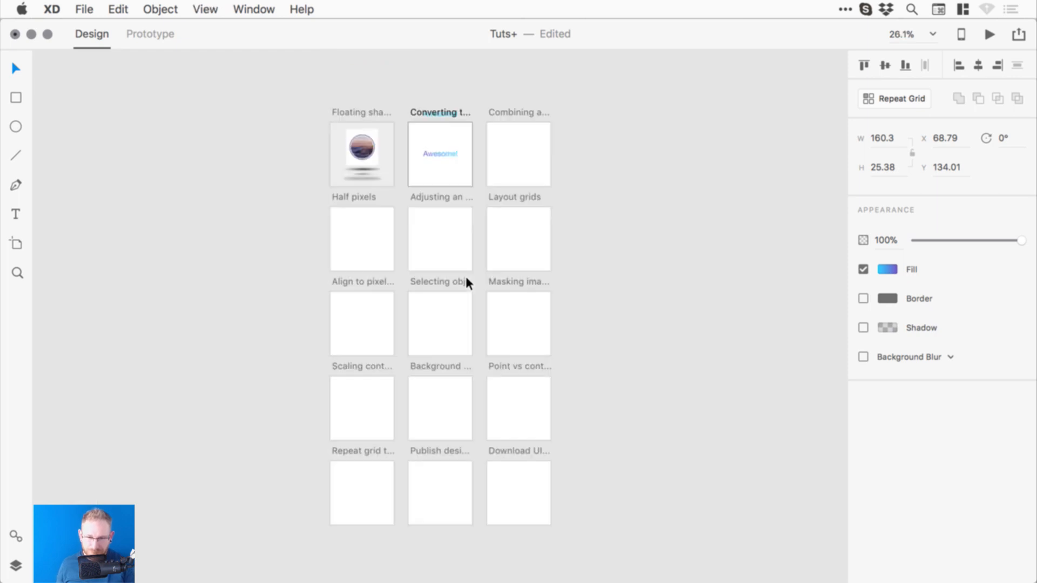
{"action": "key", "text": "z"}
{"action": "left_click_drag", "start_coordinate": [467, 110], "coordinate": [574, 196]}
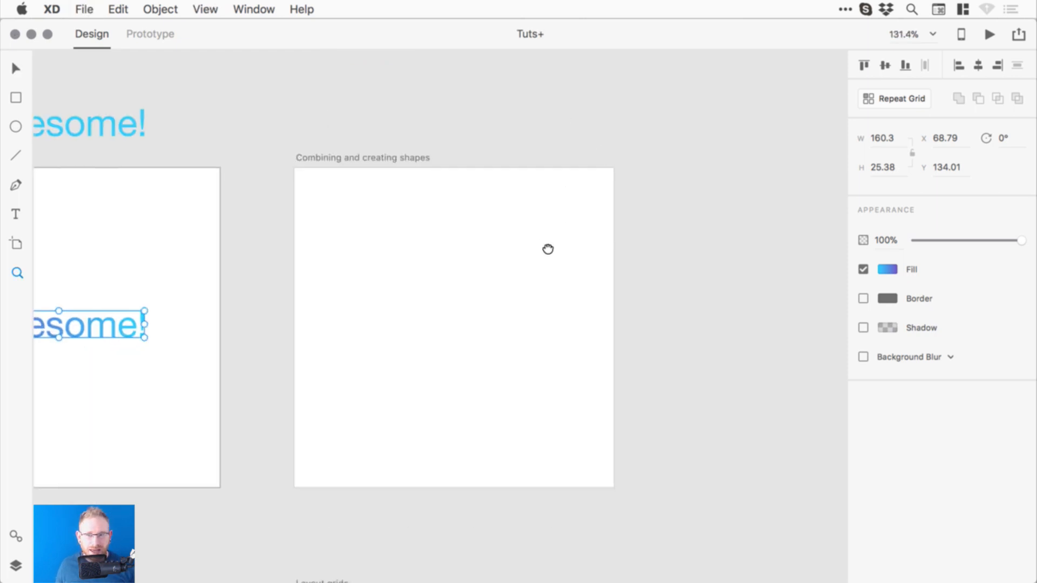
{"action": "key", "text": "super+2"}
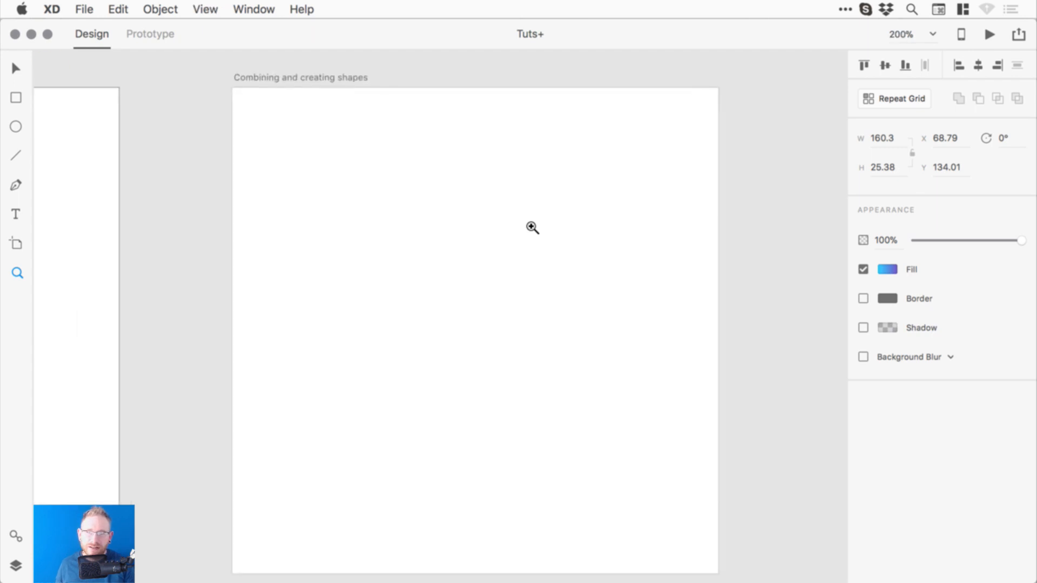
{"action": "key", "text": "v"}
{"action": "left_click_drag", "start_coordinate": [420, 248], "coordinate": [427, 241]}
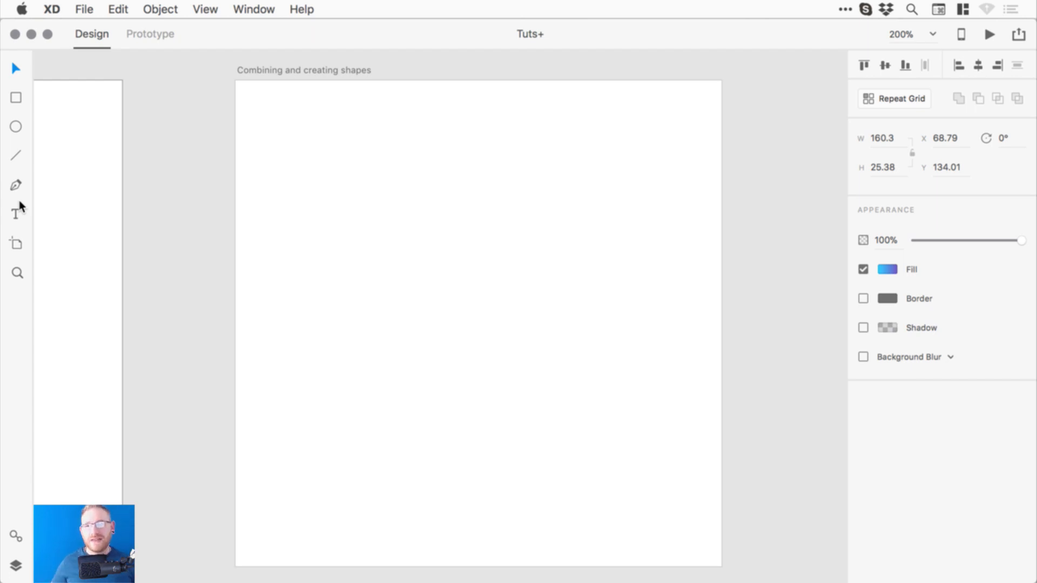
- Draw a borderless 131×131 circle filled #000000 and position it at X 87, Y 91
{"action": "left_click", "coordinate": [17, 100]}
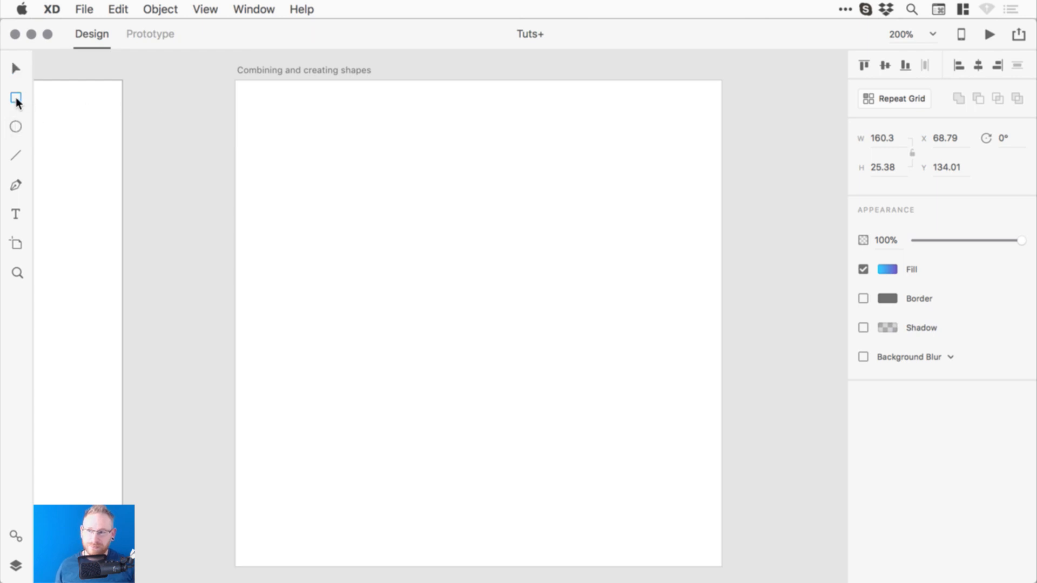
{"action": "left_click", "coordinate": [17, 127]}
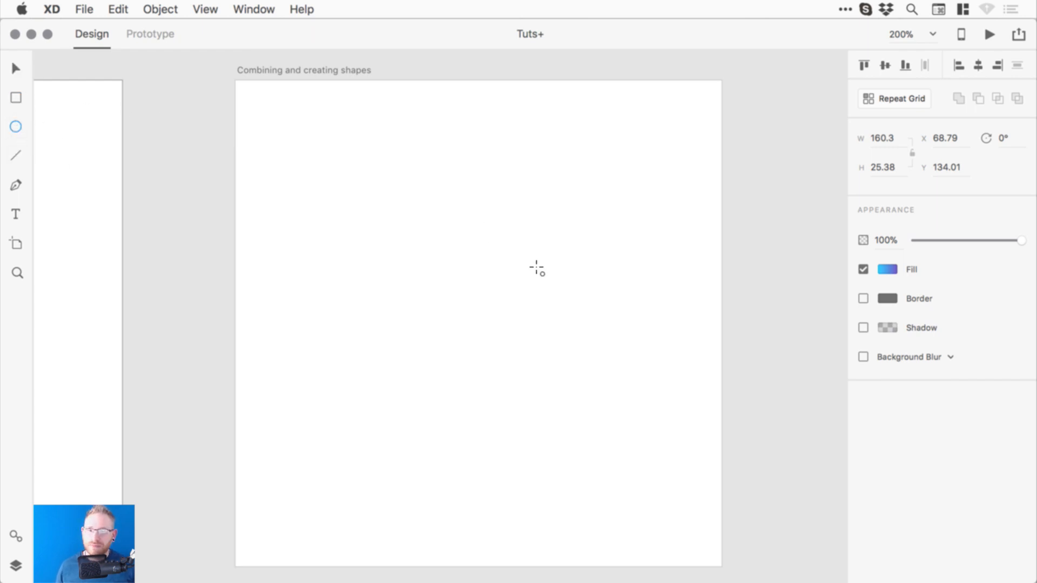
{"action": "left_click_drag", "start_coordinate": [373, 197], "coordinate": [646, 413]}
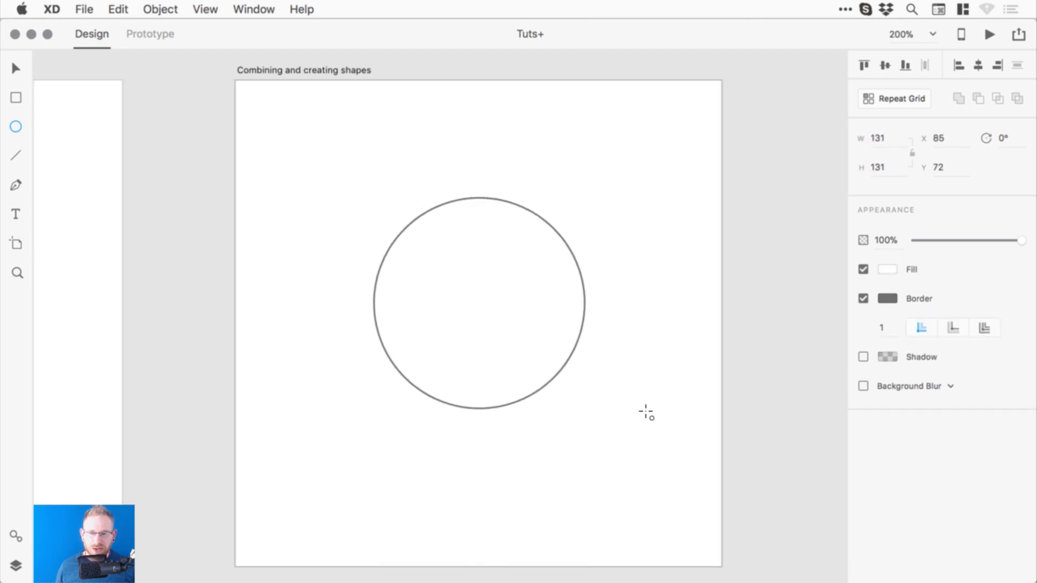
{"action": "left_click", "coordinate": [864, 300]}
{"action": "left_click", "coordinate": [887, 269]}
{"action": "left_click_drag", "start_coordinate": [802, 281], "coordinate": [687, 322]}
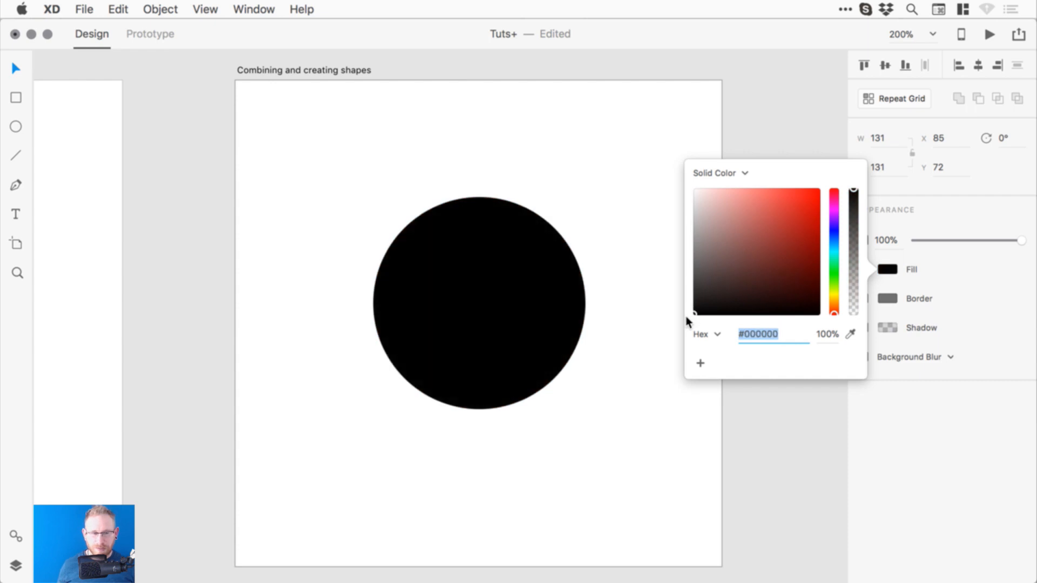
{"action": "left_click_drag", "start_coordinate": [512, 253], "coordinate": [510, 284]}
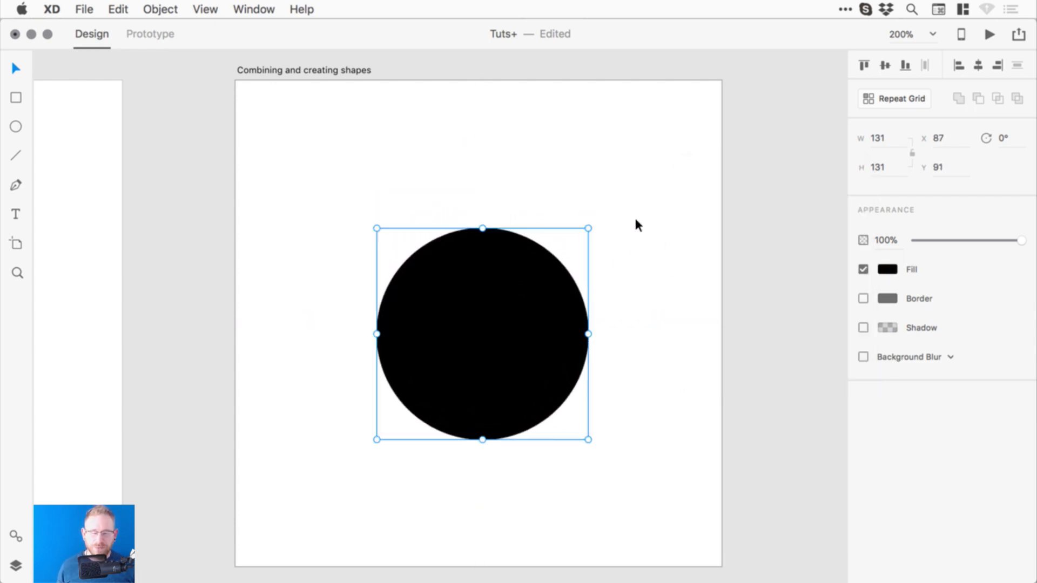
- Draw a small borderless black rectangle overlapping the circle's top edge
{"action": "left_click", "coordinate": [16, 98]}
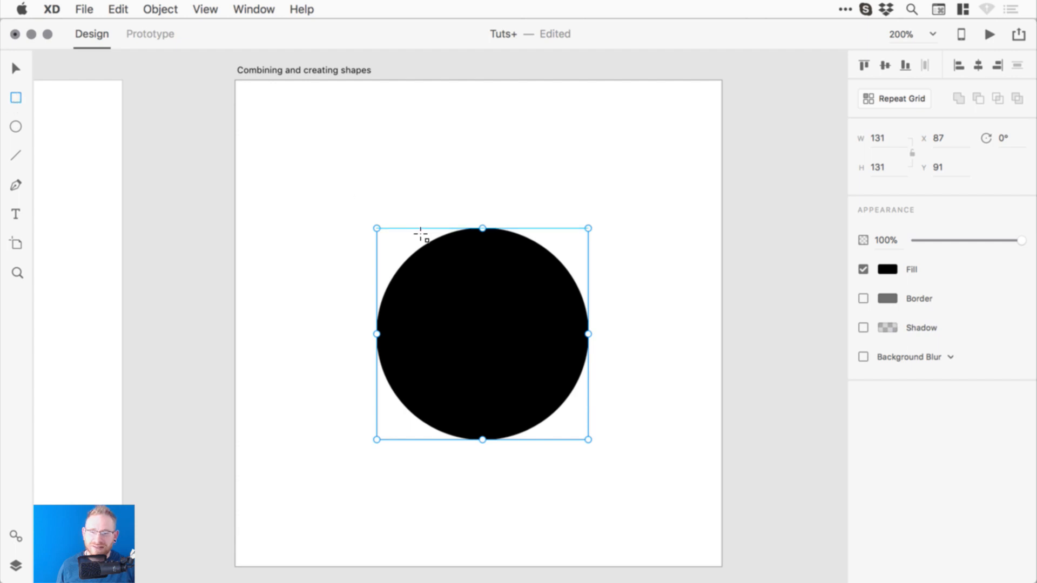
{"action": "mouse_move", "coordinate": [461, 188]}
{"action": "left_mouse_down"}
{"action": "mouse_move", "coordinate": [504, 259]}
{"action": "mouse_move", "coordinate": [502, 250]}
{"action": "left_mouse_up"}
{"action": "left_click", "coordinate": [869, 326]}
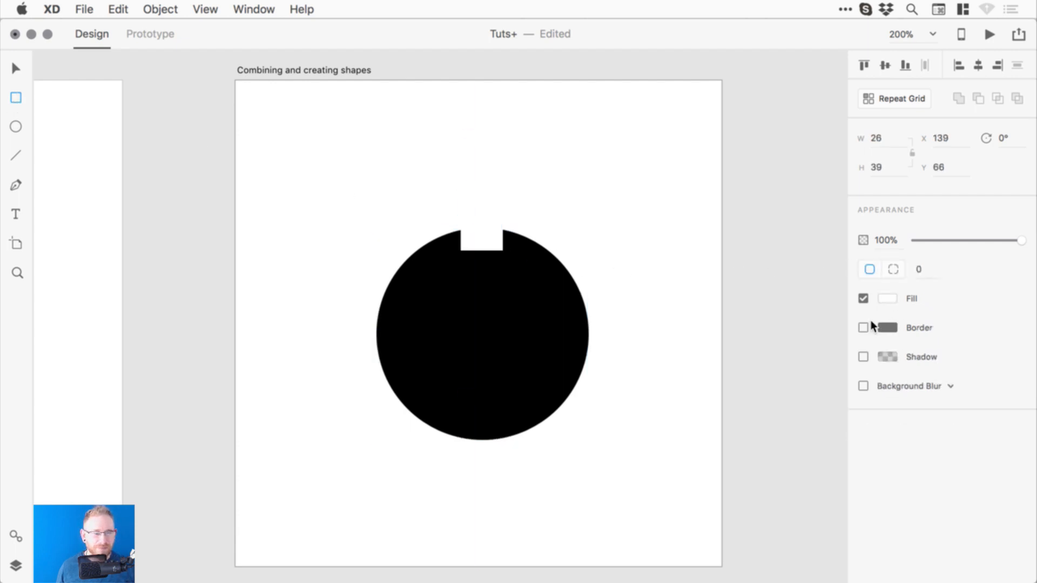
{"action": "left_click", "coordinate": [886, 297]}
{"action": "left_click_drag", "start_coordinate": [767, 293], "coordinate": [683, 348]}
{"action": "left_click", "coordinate": [16, 68]}
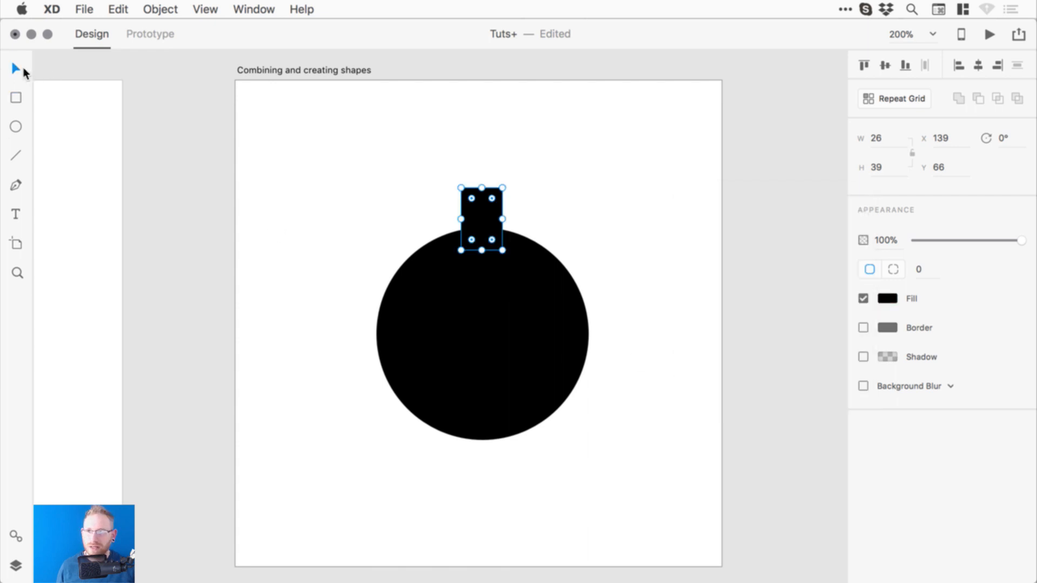
- Centre the rectangle horizontally on the circle using Align Center (Horizontally)
{"action": "left_click_drag", "start_coordinate": [484, 207], "coordinate": [486, 210]}
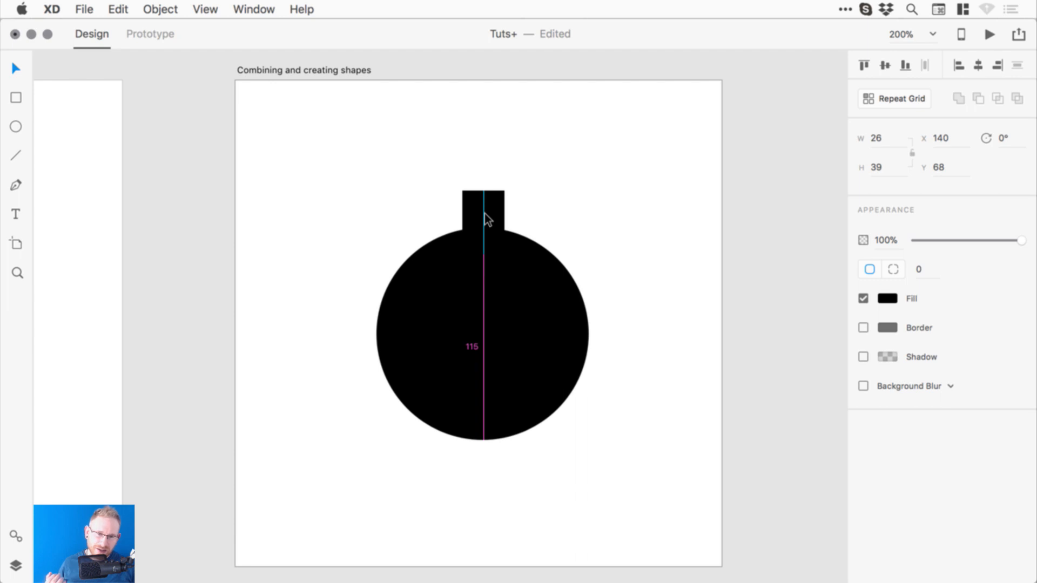
{"action": "mouse_move", "coordinate": [484, 213]}
{"action": "left_mouse_down"}
{"action": "mouse_move", "coordinate": [456, 212]}
{"action": "mouse_move", "coordinate": [497, 217]}
{"action": "left_mouse_up"}
{"action": "left_click", "coordinate": [361, 149]}
{"action": "left_click_drag", "start_coordinate": [361, 149], "coordinate": [597, 381]}
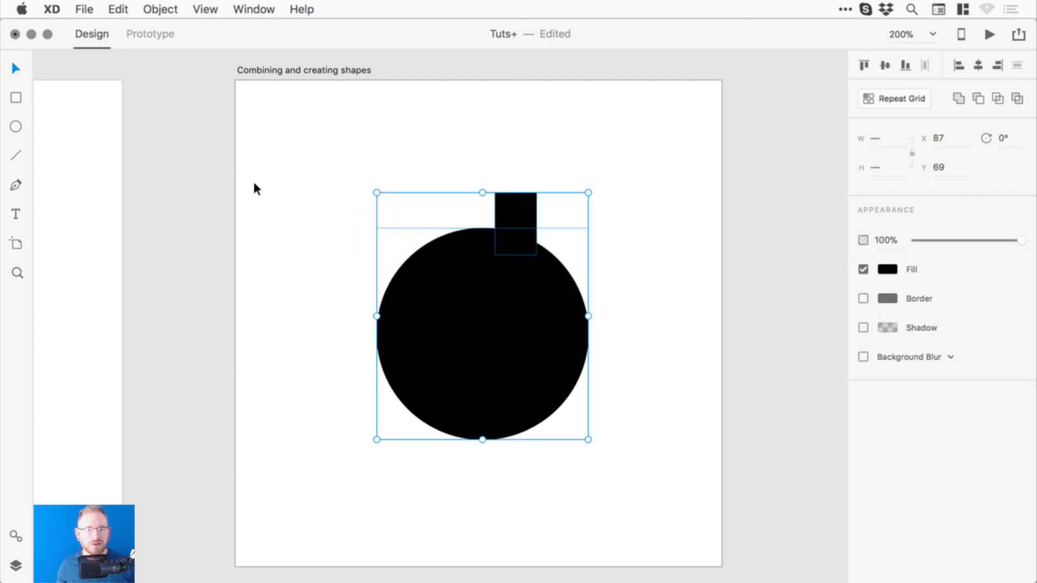
{"action": "left_click", "coordinate": [979, 66]}
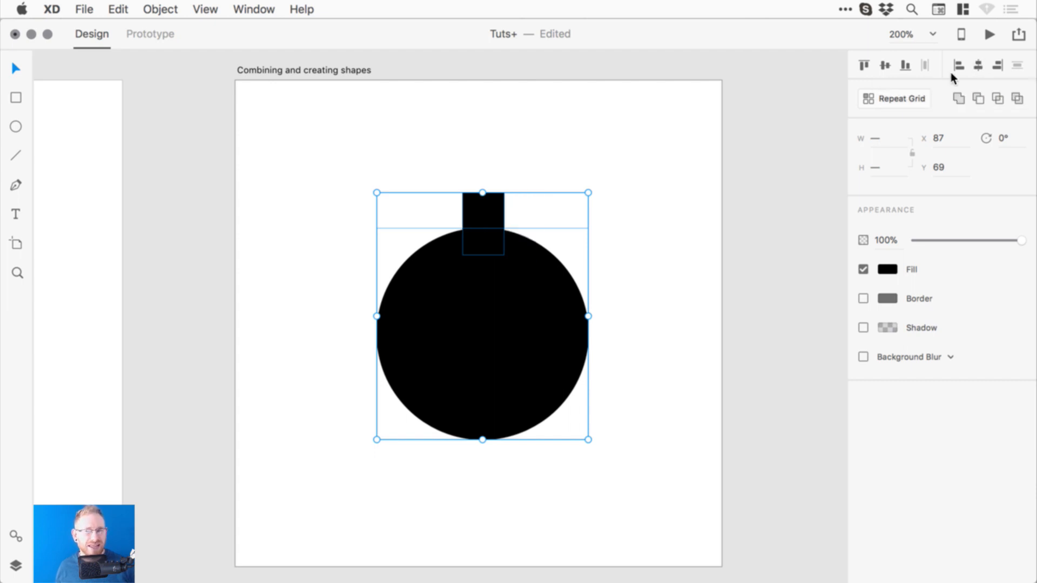
{"action": "left_click", "coordinate": [794, 173]}
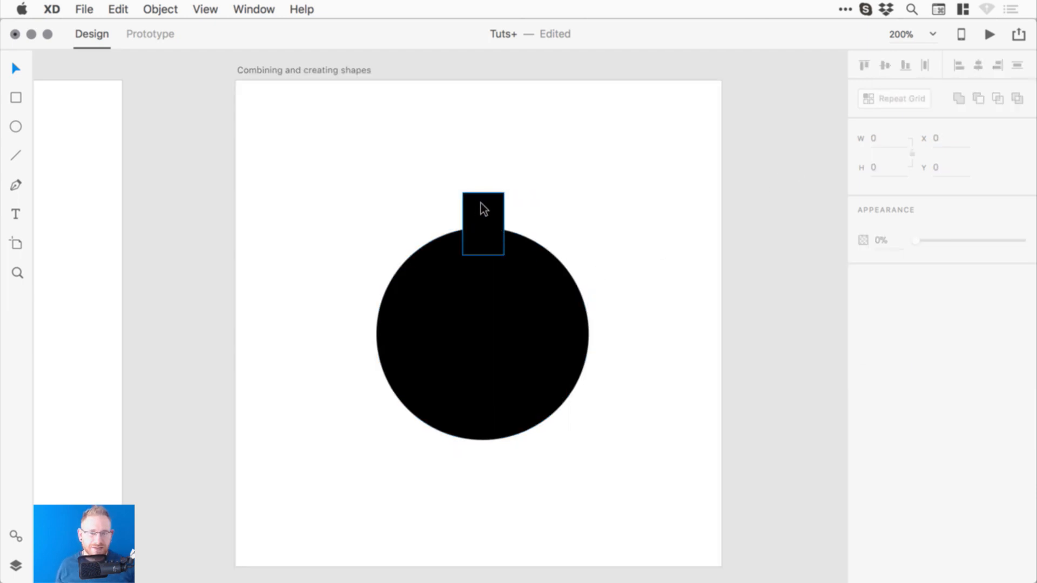
- Zoom in on the shapes and select the neck rectangle's top corner points
{"action": "key", "text": "z"}
{"action": "left_click_drag", "start_coordinate": [299, 163], "coordinate": [640, 468]}
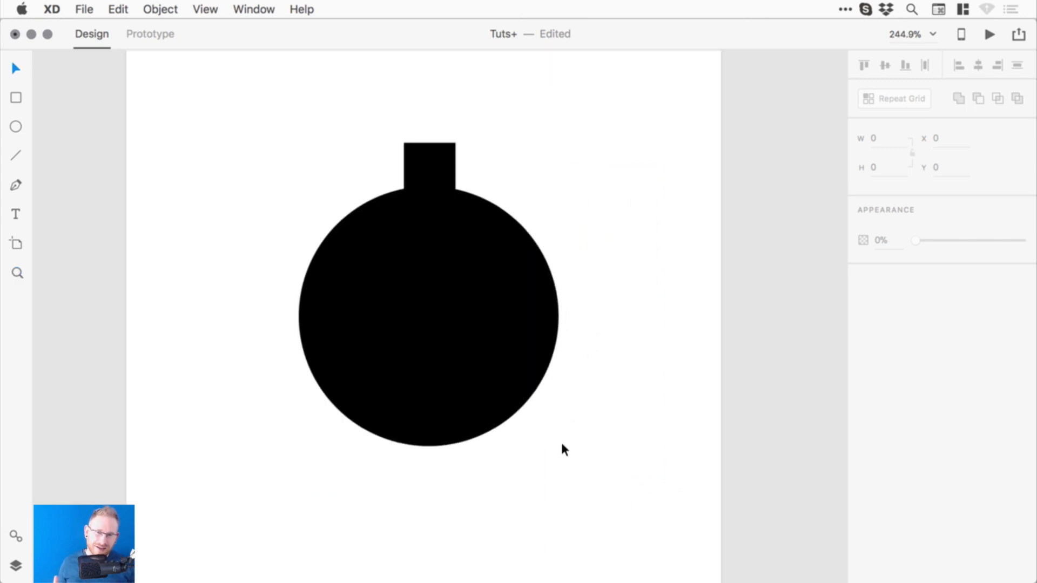
{"action": "left_click", "coordinate": [430, 154]}
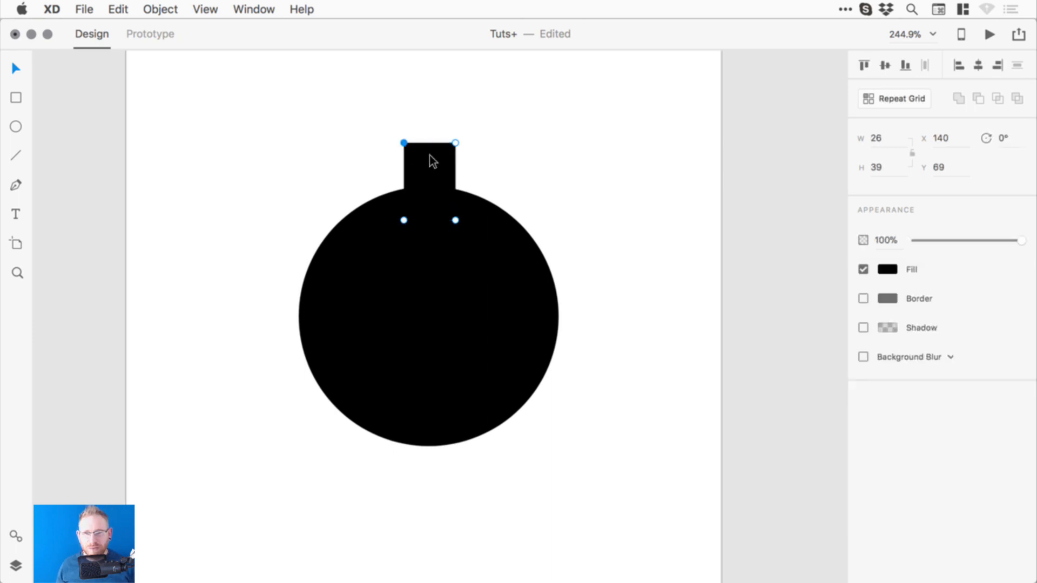
{"action": "left_click", "coordinate": [403, 142]}
{"action": "left_click", "coordinate": [455, 142]}
{"action": "left_click", "coordinate": [403, 142]}
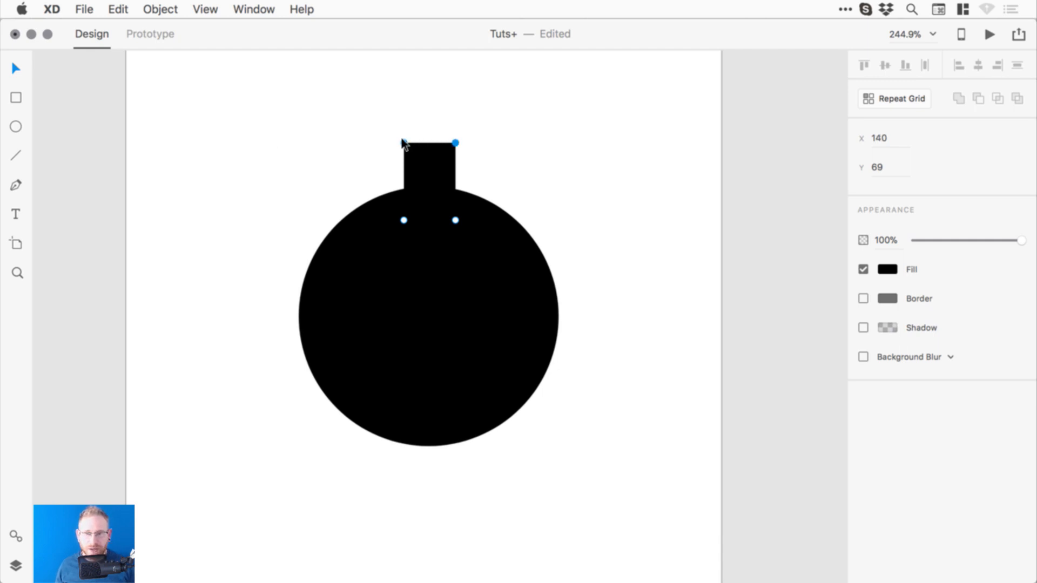
- Nudge the neck's top-left and top-right points inward so the top tapers
{"action": "key", "text": "shift+Right"}
{"action": "key", "text": "shift+Left"}
{"action": "key", "text": "Right"}
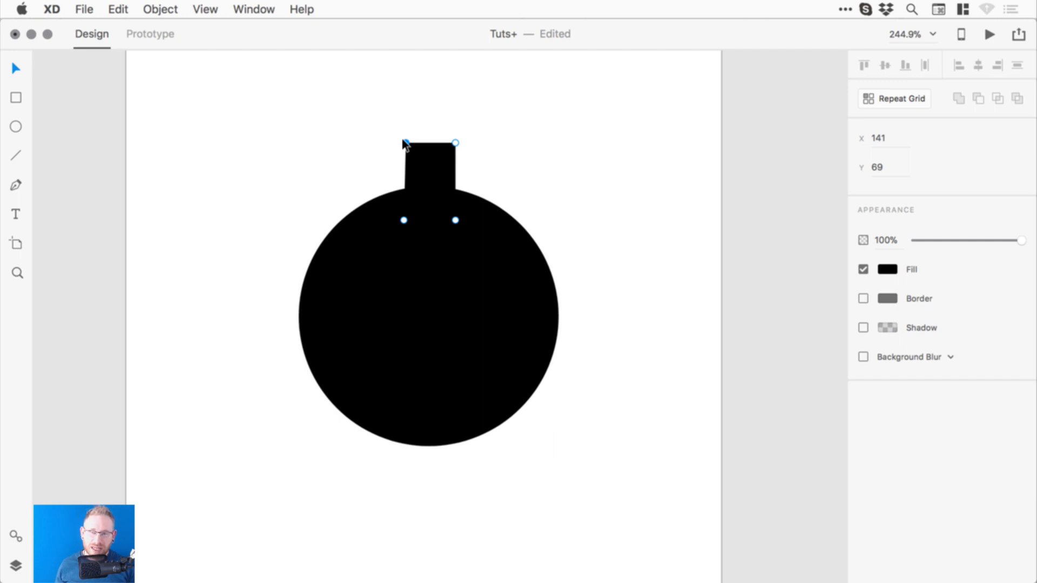
{"action": "key", "text": "Left"}
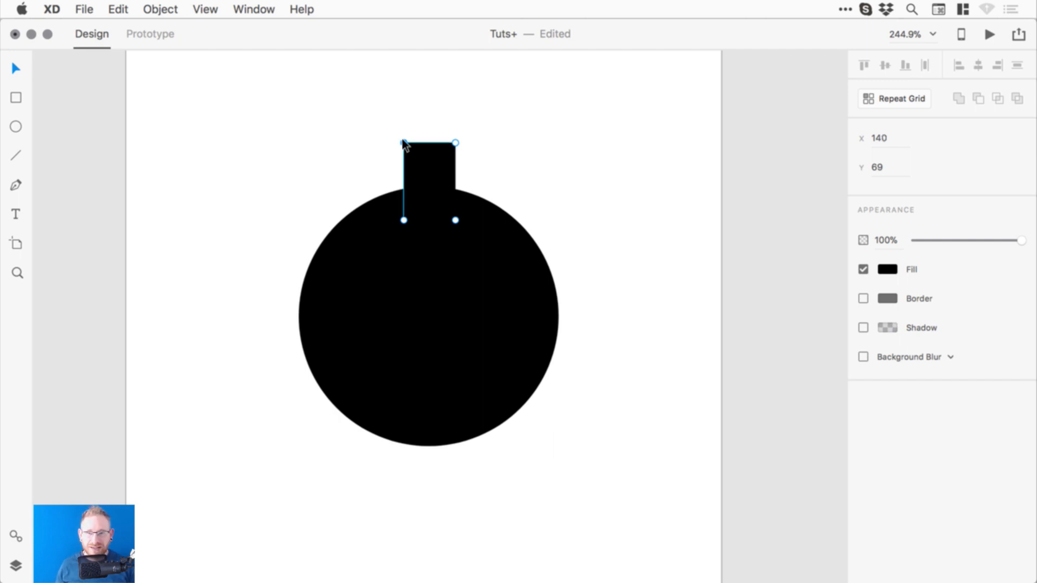
{"action": "key", "text": "Right"}
{"action": "key", "text": "Right"}
{"action": "key", "text": "Left"}
{"action": "key", "text": "Left"}
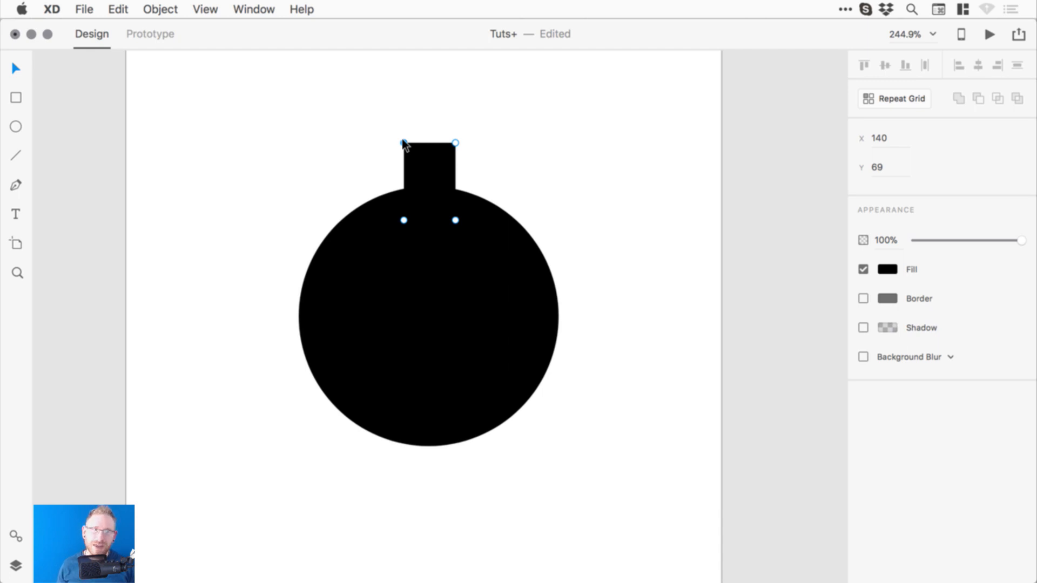
{"action": "key", "text": "Right"}
{"action": "key", "text": "Right"}
{"action": "key", "text": "Right"}
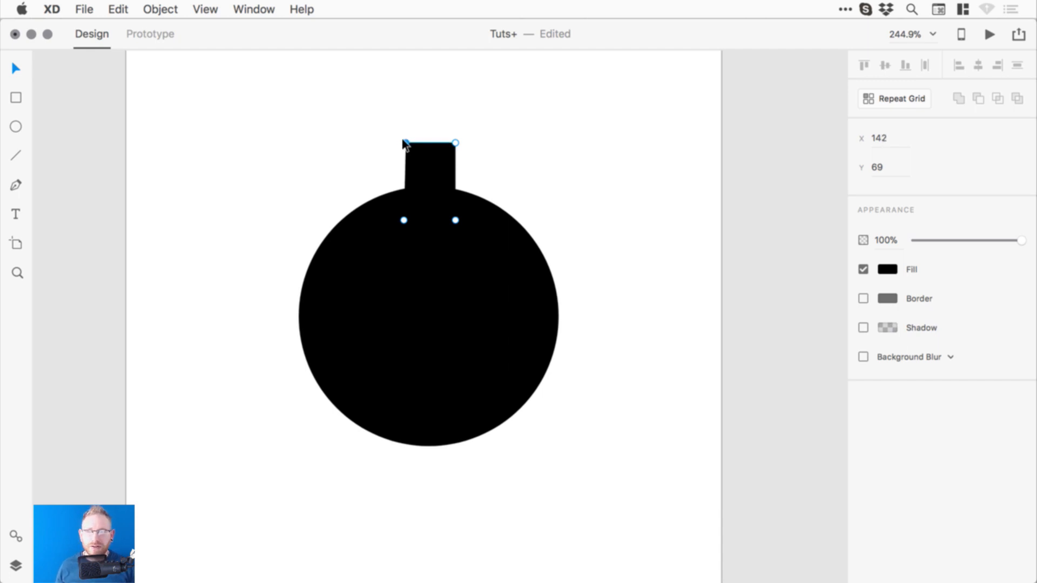
{"action": "key", "text": "Right"}
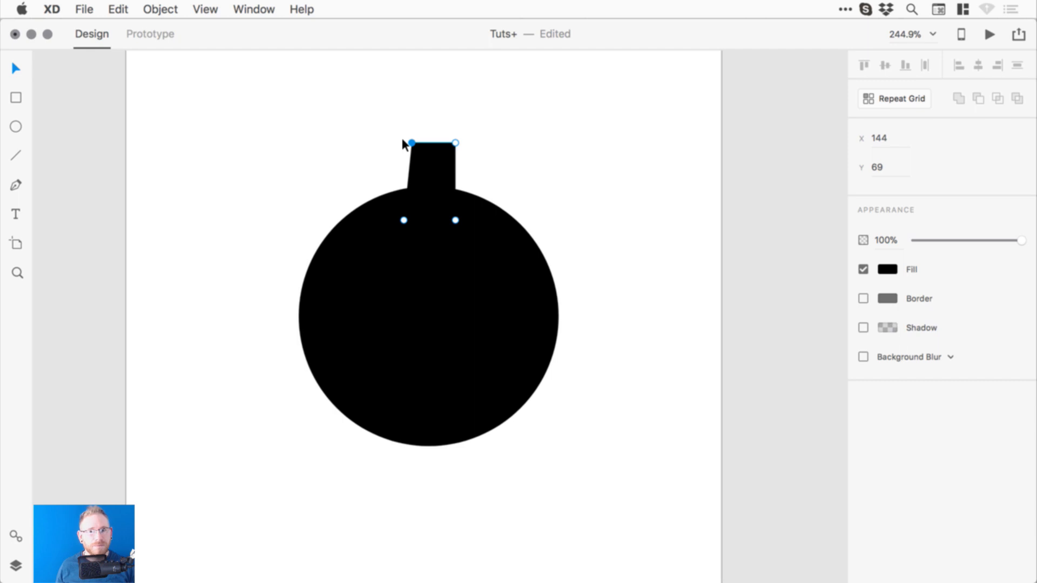
{"action": "key", "text": "Right"}
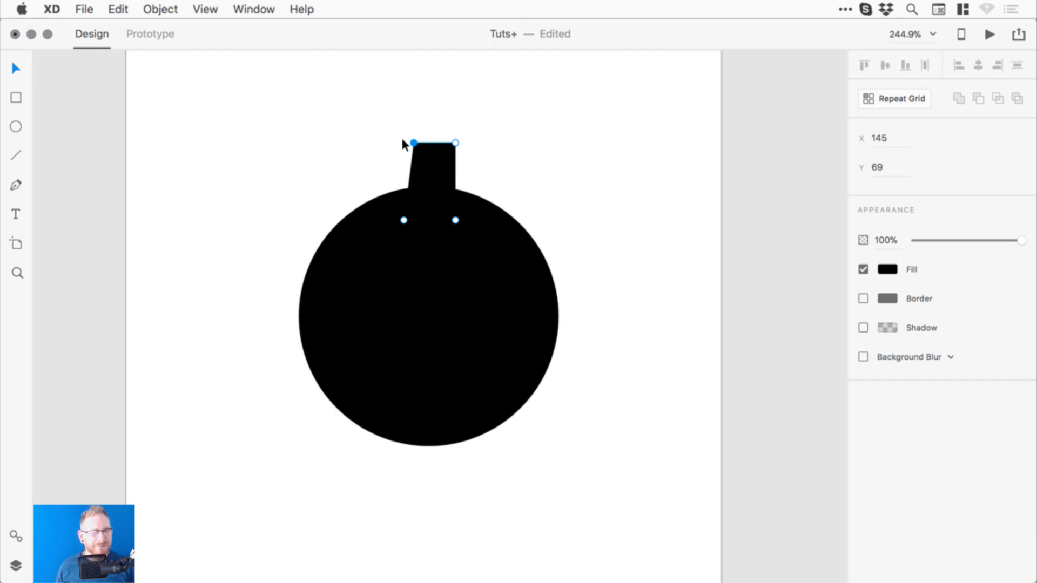
{"action": "left_click", "coordinate": [456, 143]}
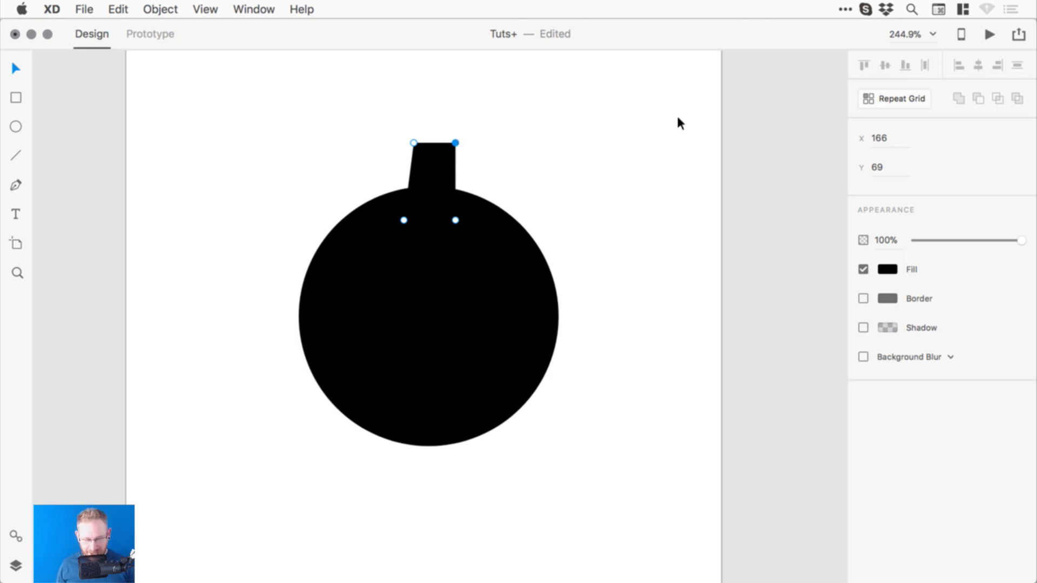
{"action": "key", "text": "Left"}
{"action": "key", "text": "Left"}
{"action": "key", "text": "Left"}
{"action": "key", "text": "Left"}
{"action": "key", "text": "Left"}
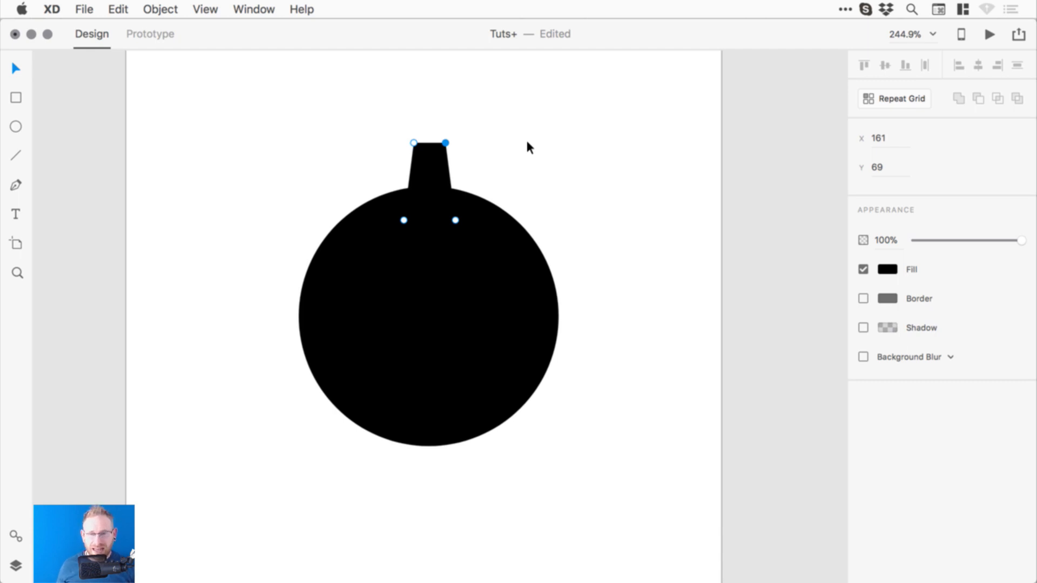
- Move the neck down onto the circle and push its bottom corner points outward
{"action": "left_click", "coordinate": [508, 157]}
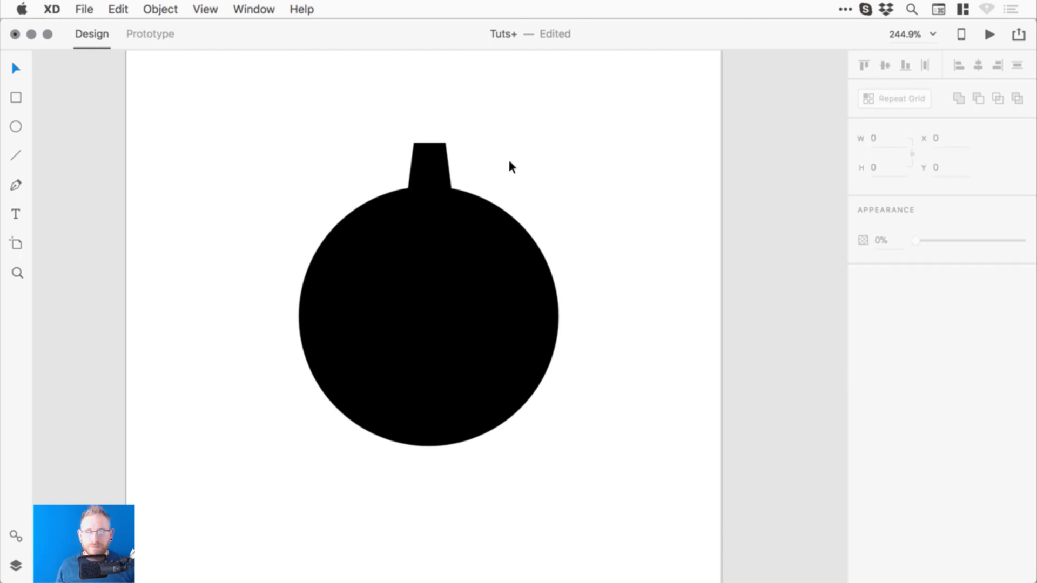
{"action": "left_click", "coordinate": [426, 164]}
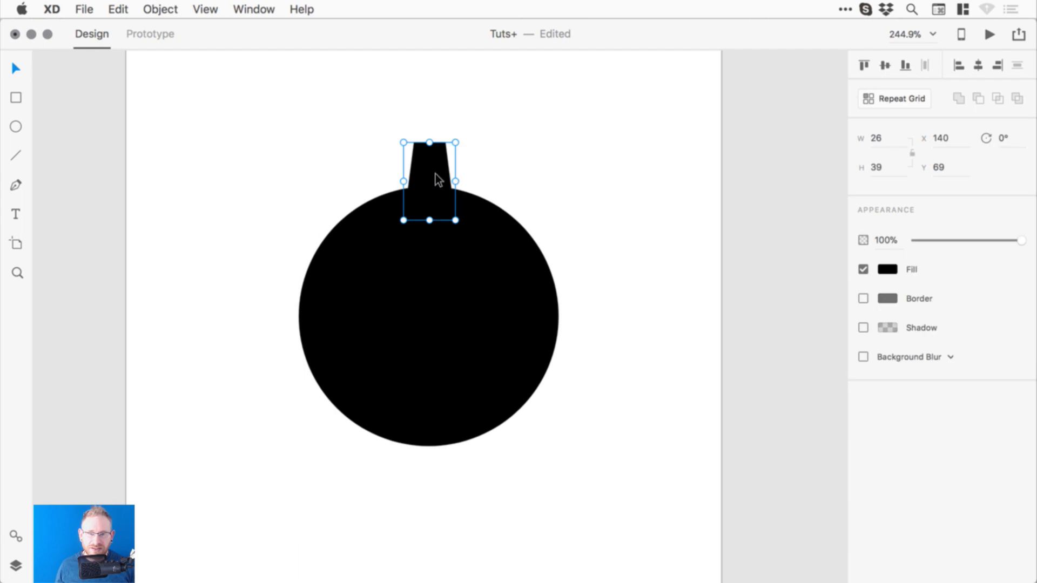
{"action": "left_click_drag", "start_coordinate": [432, 164], "coordinate": [432, 177]}
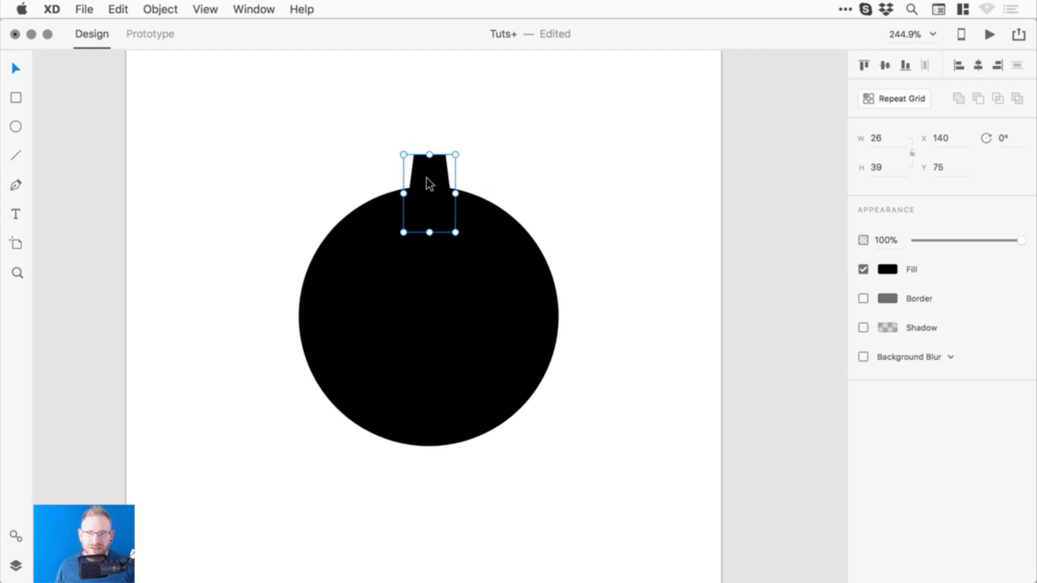
{"action": "double_click", "coordinate": [430, 168]}
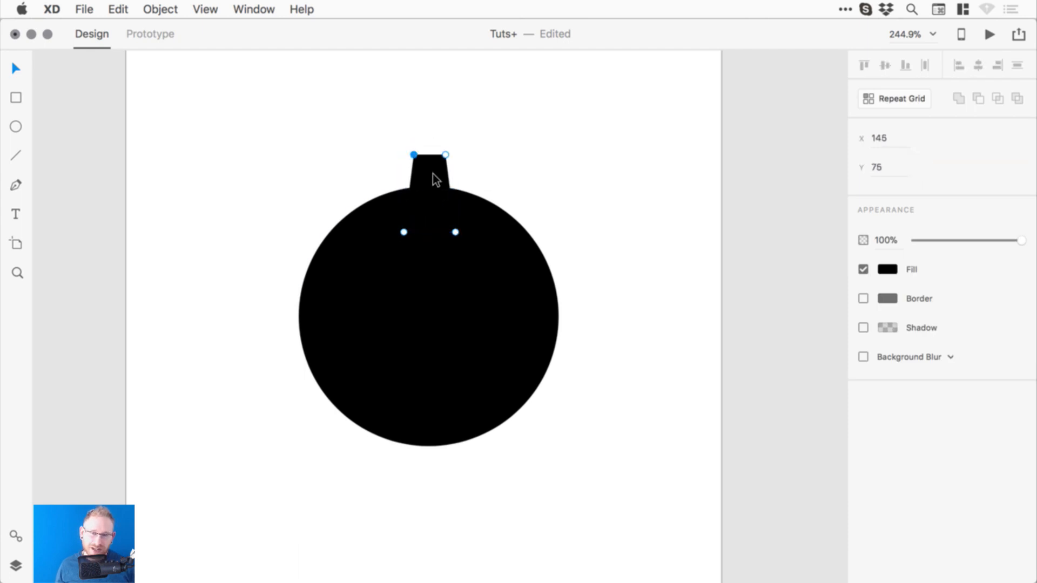
{"action": "left_click", "coordinate": [404, 232]}
{"action": "key", "text": "Left"}
{"action": "key", "text": "Left"}
{"action": "key", "text": "Left"}
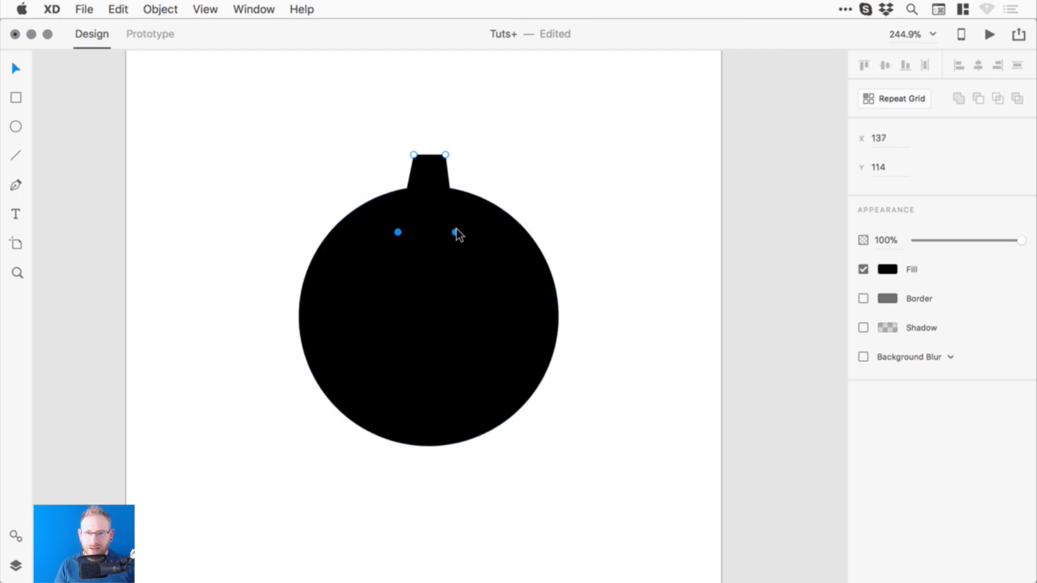
{"action": "left_click", "coordinate": [457, 230]}
{"action": "left_click", "coordinate": [430, 198]}
{"action": "double_click", "coordinate": [430, 199]}
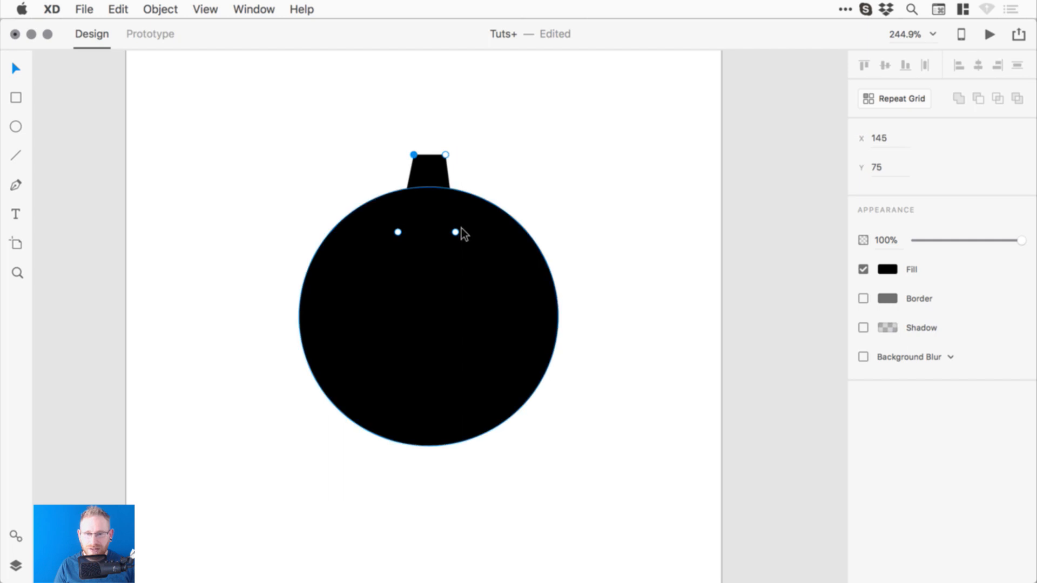
{"action": "left_click", "coordinate": [455, 232]}
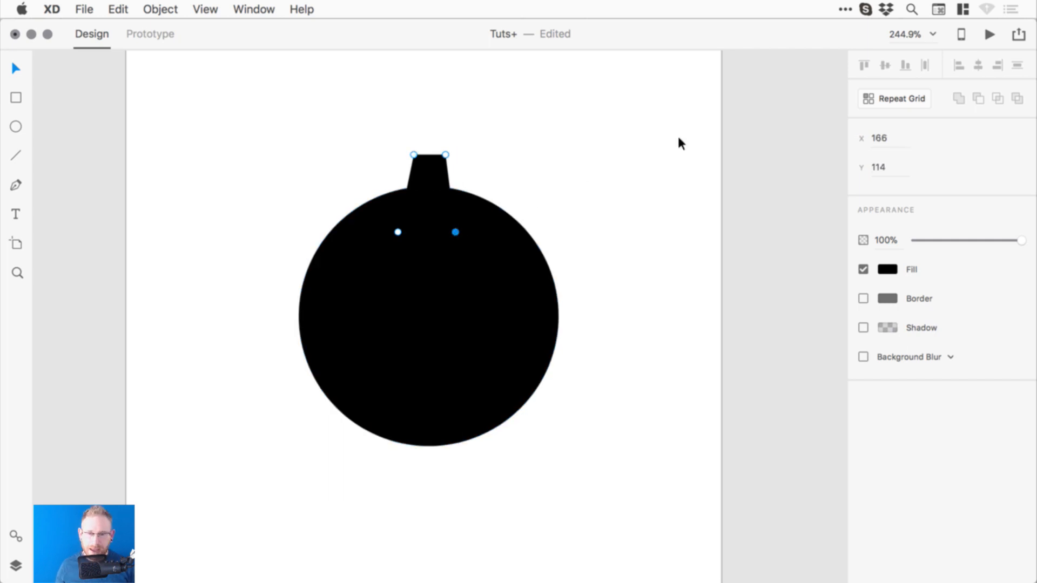
{"action": "key", "text": "Right"}
{"action": "key", "text": "Right"}
{"action": "key", "text": "Right"}
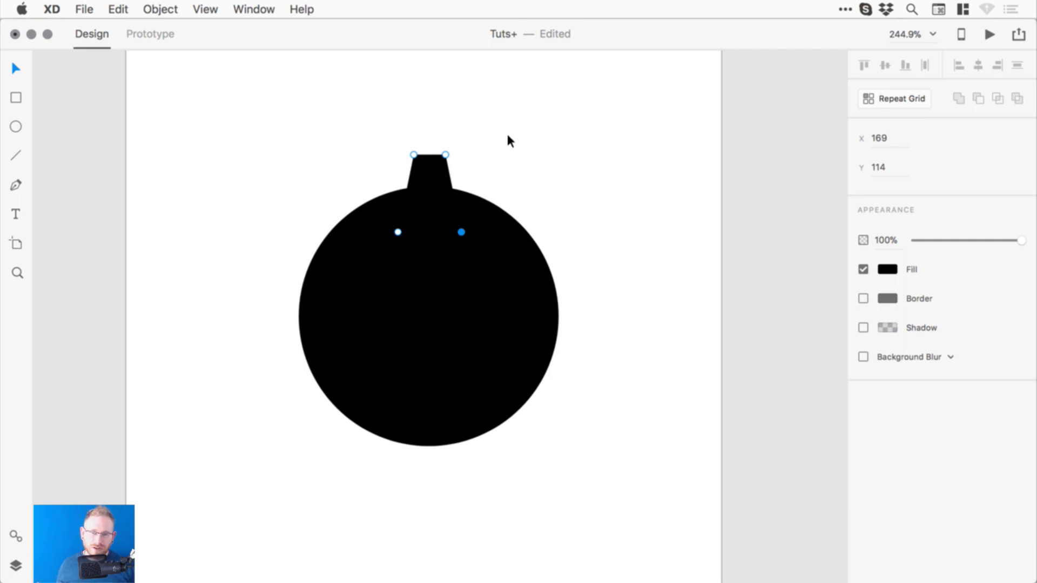
{"action": "left_click", "coordinate": [497, 145]}
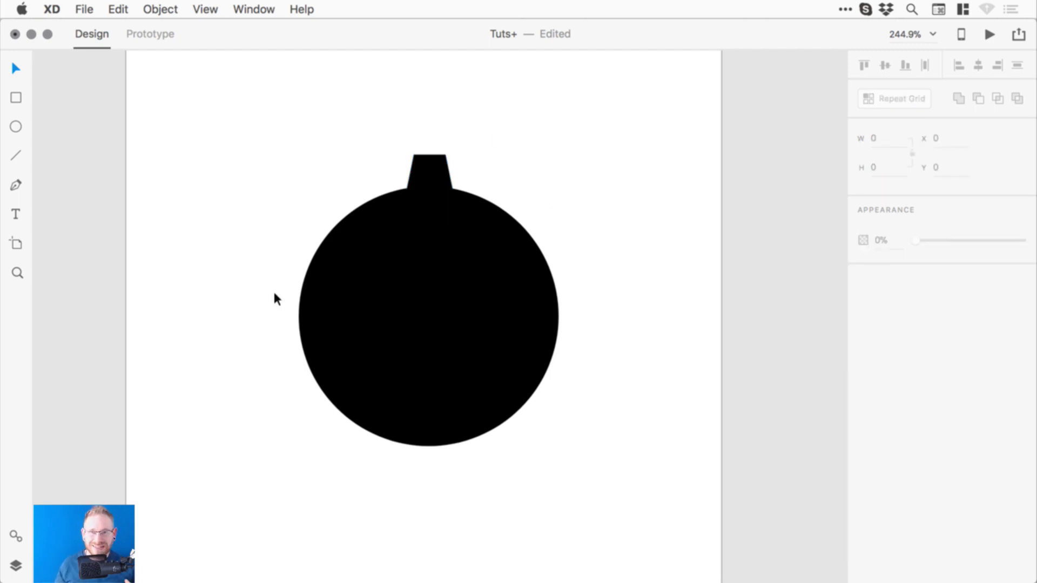
- Move the neck up and enlarge it to about 38×38 at X 134, Y 68.5
{"action": "left_click_drag", "start_coordinate": [442, 169], "coordinate": [429, 149]}
{"action": "left_click", "coordinate": [455, 140]}
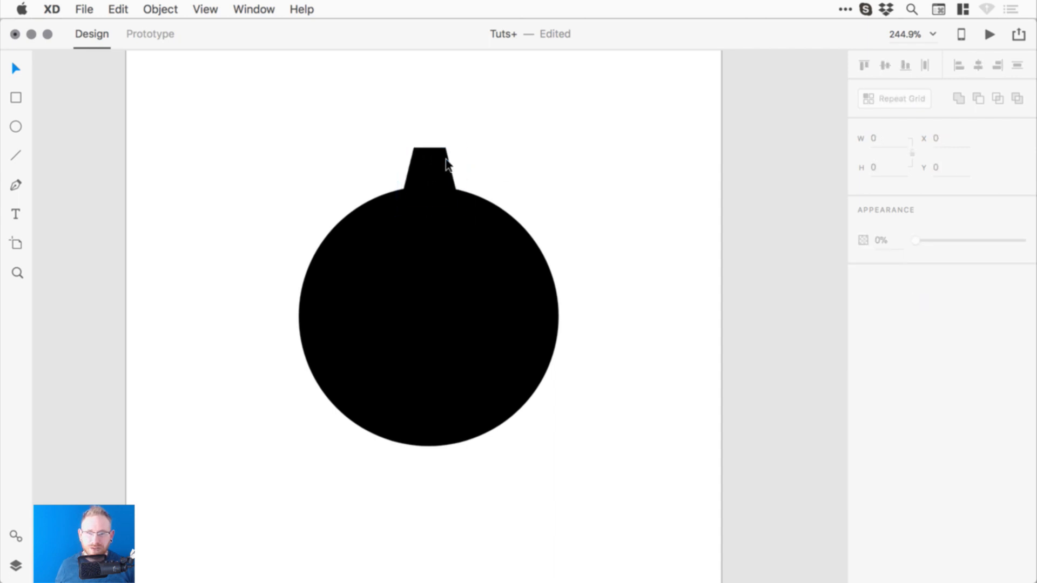
{"action": "left_click", "coordinate": [444, 162]}
{"action": "left_click_drag", "start_coordinate": [458, 149], "coordinate": [465, 143]}
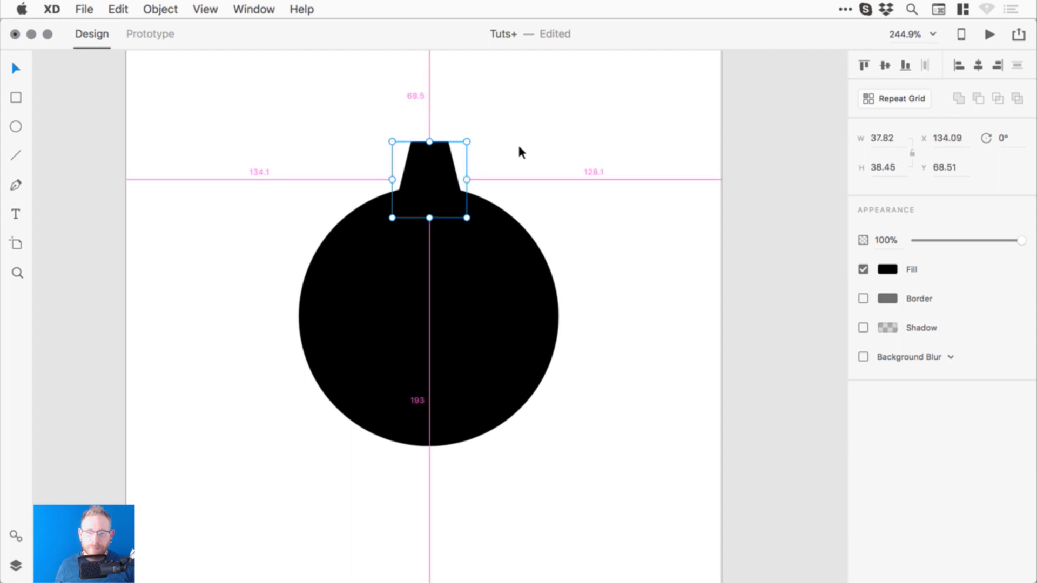
{"action": "left_click", "coordinate": [608, 209]}
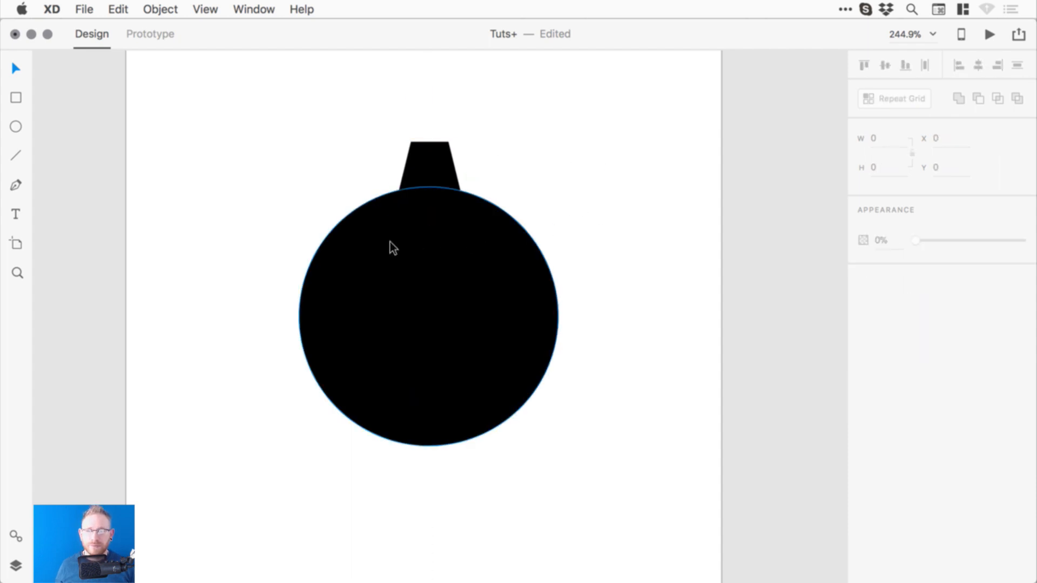
{"action": "left_click", "coordinate": [344, 247]}
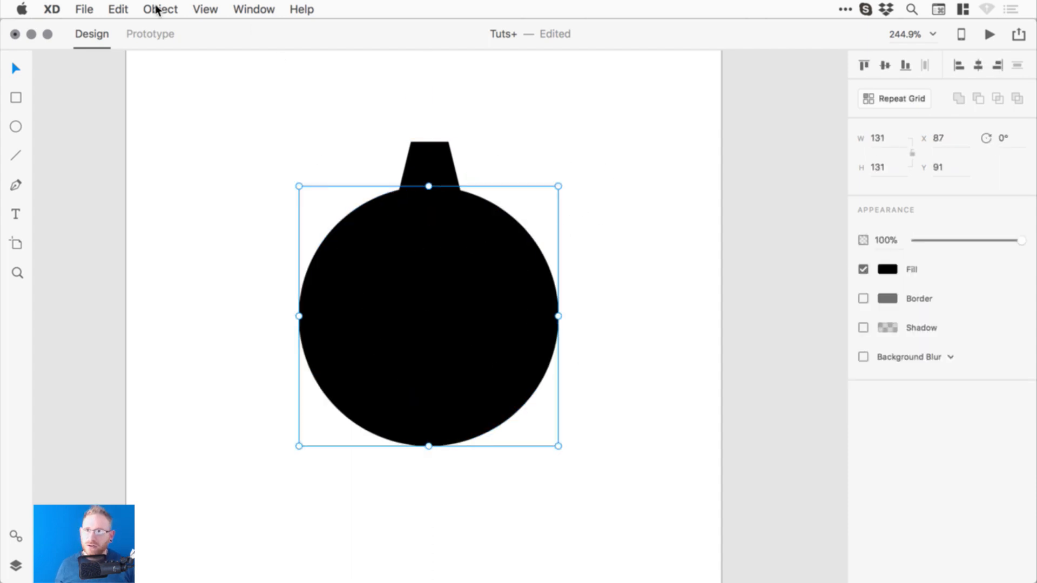
- Duplicate the black circle, fill the copy #FFFFFF and shrink it to 61 px wide
{"action": "left_click", "coordinate": [135, 10]}
{"action": "mouse_move", "coordinate": [162, 9]}
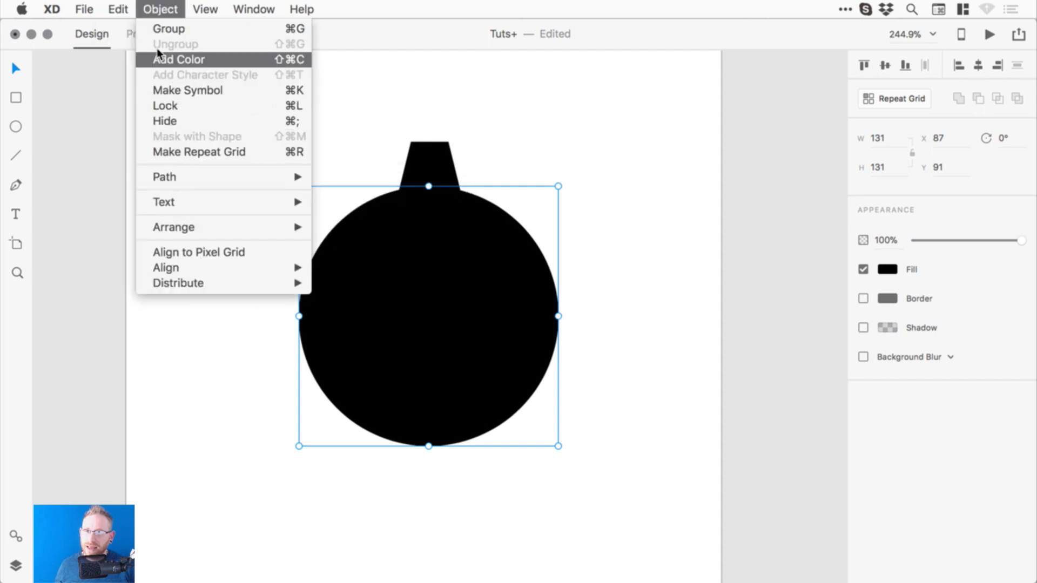
{"action": "mouse_move", "coordinate": [116, 6]}
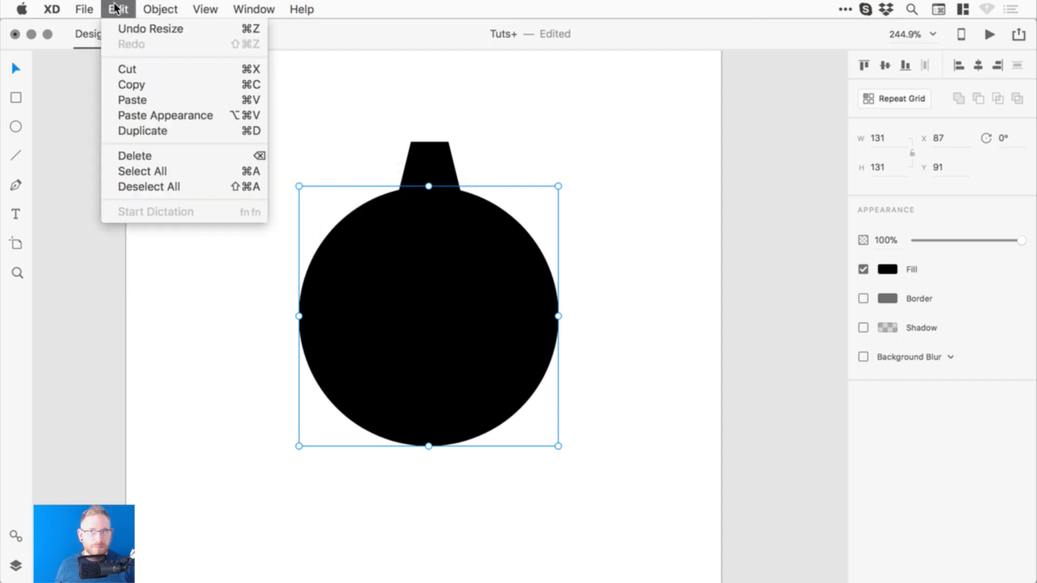
{"action": "left_click", "coordinate": [181, 131]}
{"action": "left_click", "coordinate": [888, 269]}
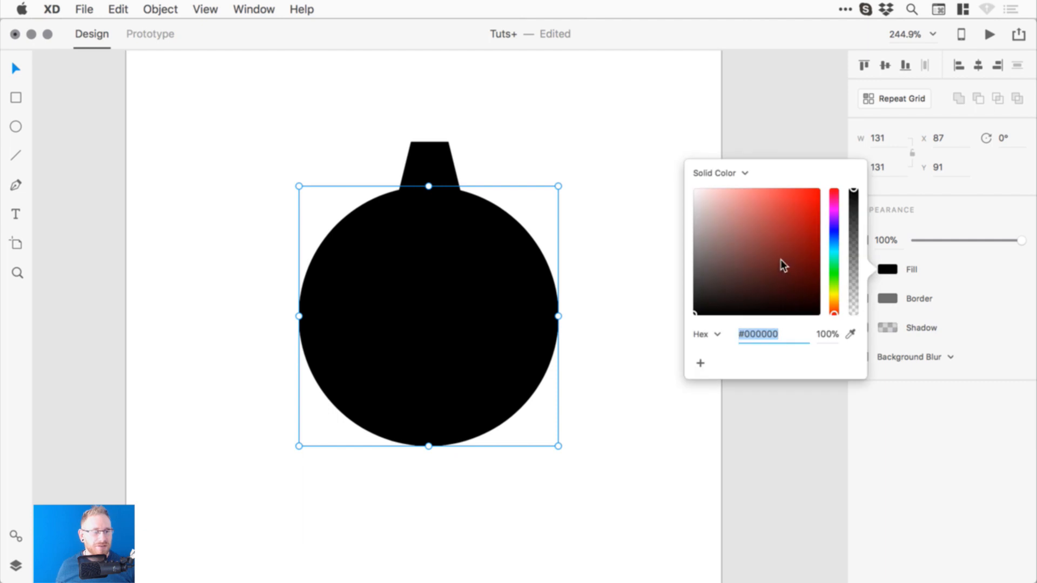
{"action": "left_click_drag", "start_coordinate": [753, 246], "coordinate": [689, 181]}
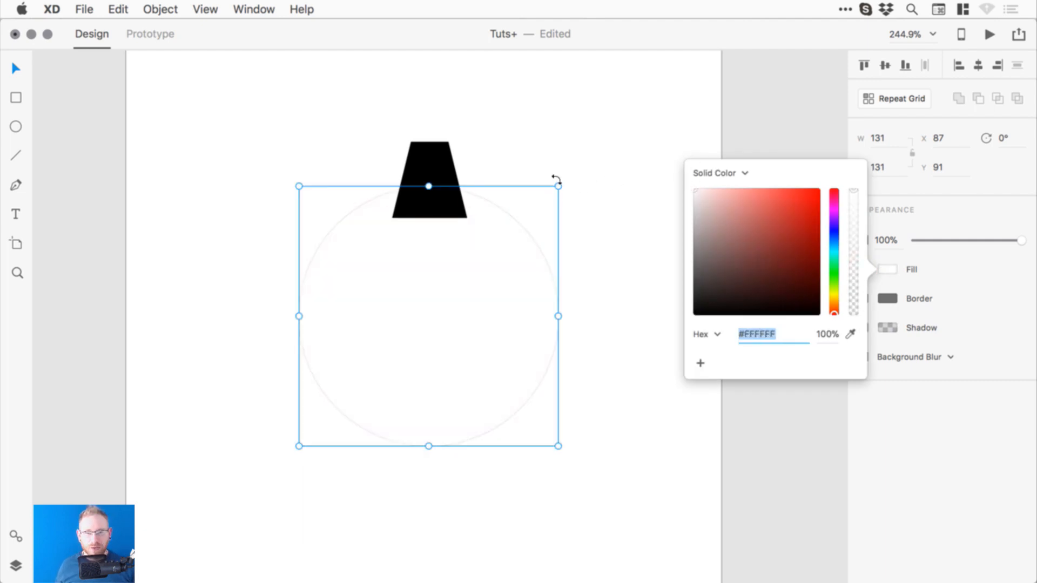
{"action": "left_click_drag", "start_coordinate": [559, 186], "coordinate": [524, 225]}
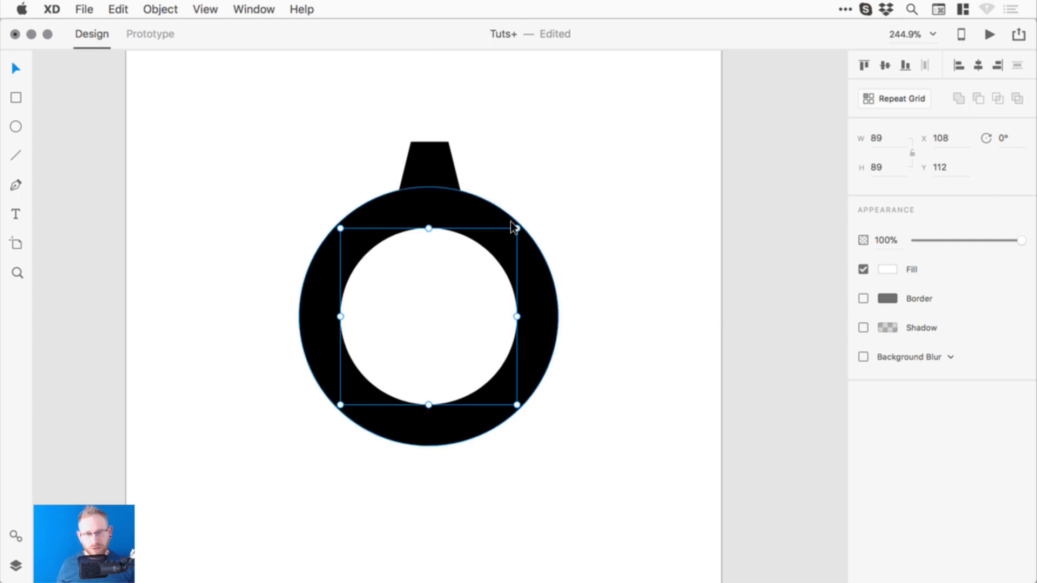
{"action": "left_click_drag", "start_coordinate": [517, 229], "coordinate": [490, 250]}
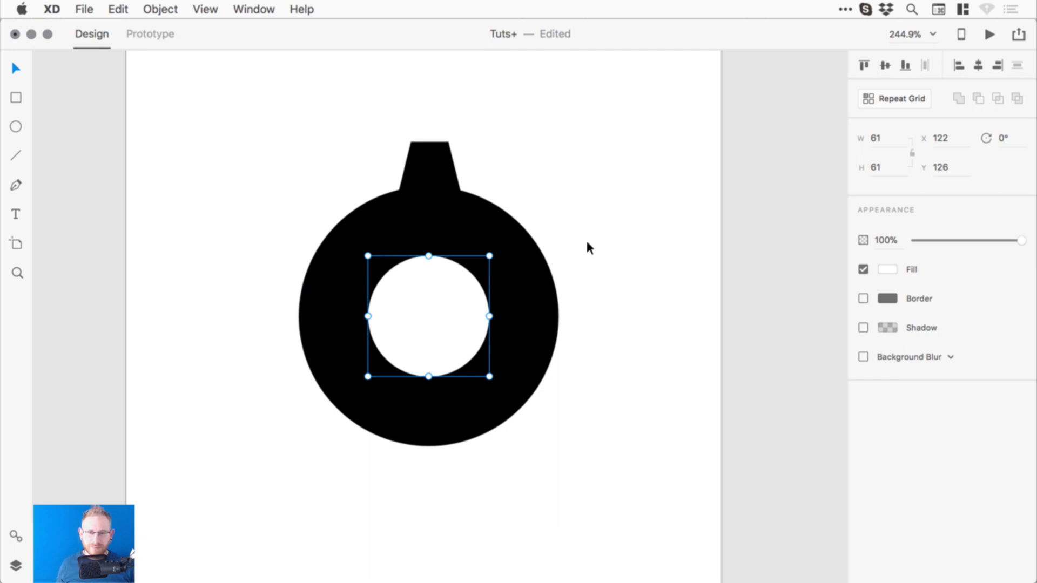
- Select the inner white circle together with the outer black circle
{"action": "left_click", "coordinate": [410, 179]}
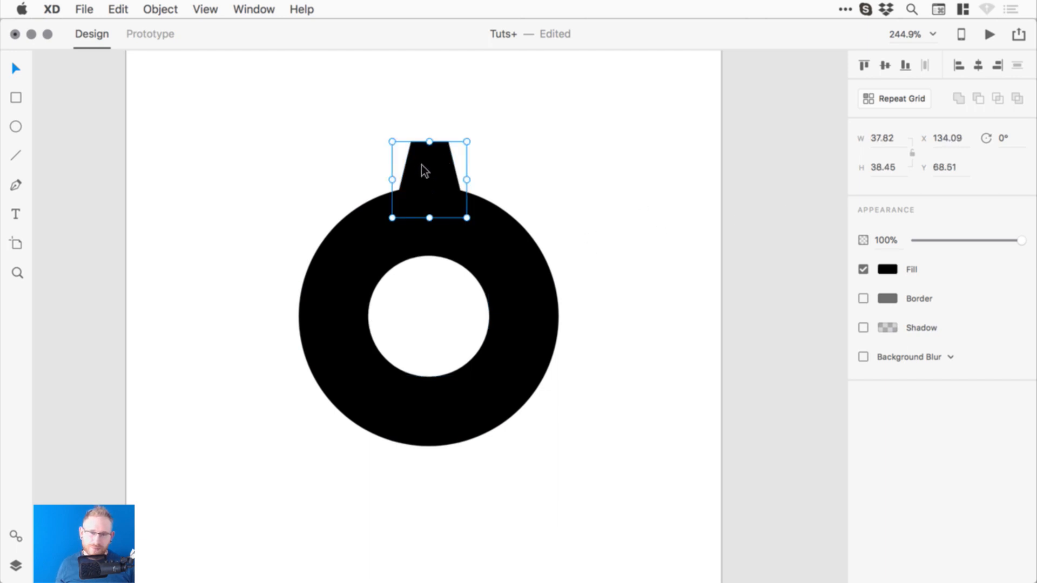
{"action": "left_click", "coordinate": [424, 268]}
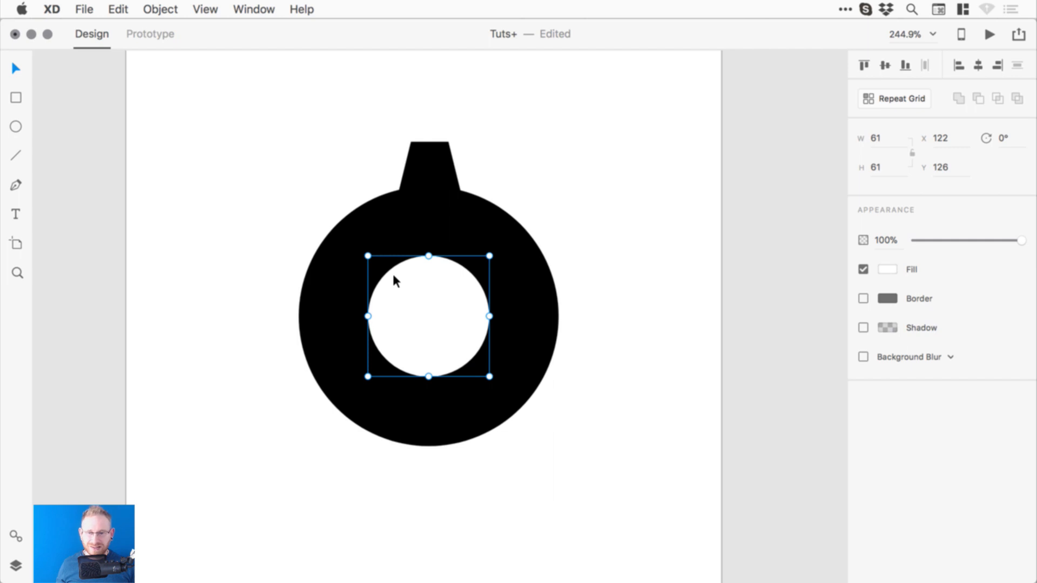
{"action": "left_click", "coordinate": [323, 289], "text": "shift"}
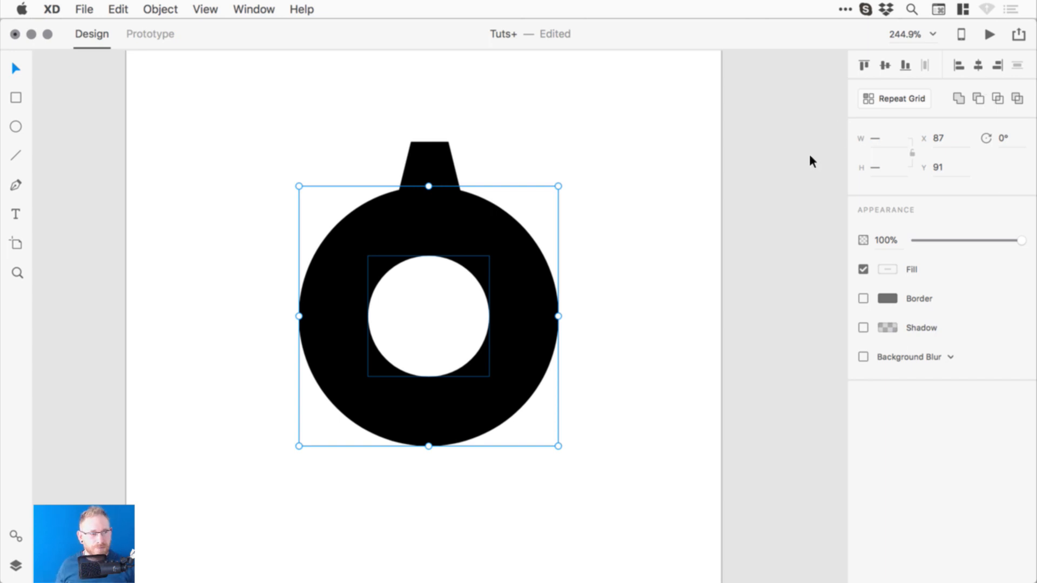
- Draw a red rectangle behind the whole icon as a background
{"action": "left_click", "coordinate": [10, 90]}
{"action": "left_click_drag", "start_coordinate": [175, 100], "coordinate": [684, 515]}
{"action": "key", "text": "super+shift+bracketleft"}
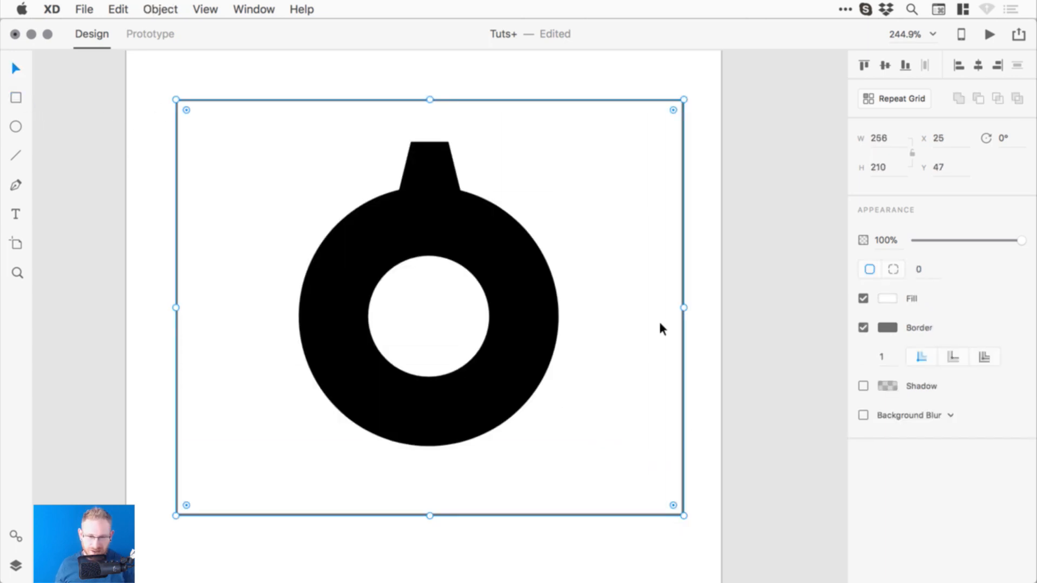
{"action": "left_click", "coordinate": [891, 300]}
{"action": "left_click_drag", "start_coordinate": [777, 290], "coordinate": [827, 225]}
{"action": "left_click", "coordinate": [675, 170]}
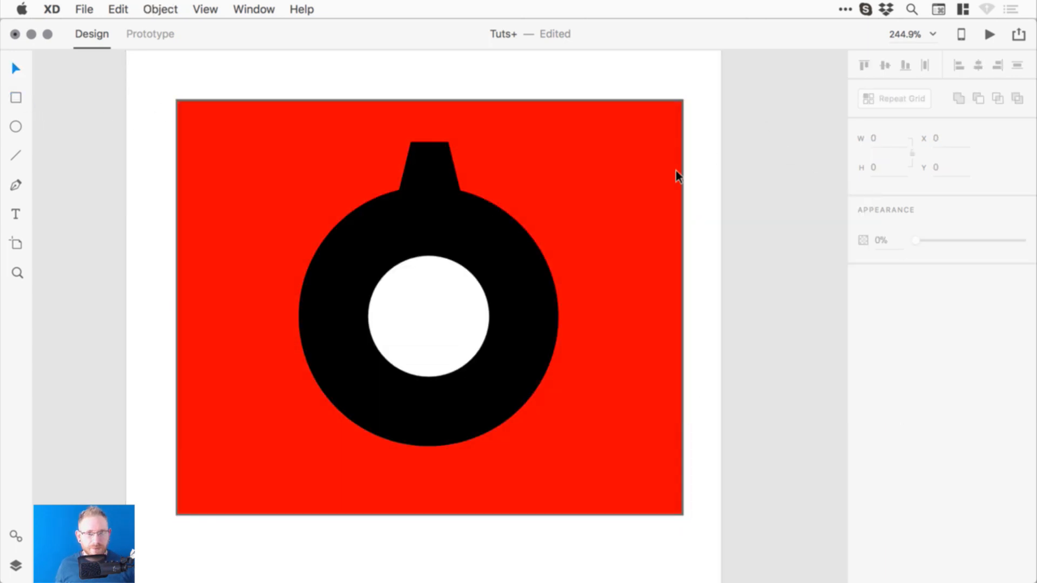
- Subtract the white inner circle from the black circle to cut a round hole
{"action": "left_click", "coordinate": [464, 286]}
{"action": "left_click", "coordinate": [228, 265]}
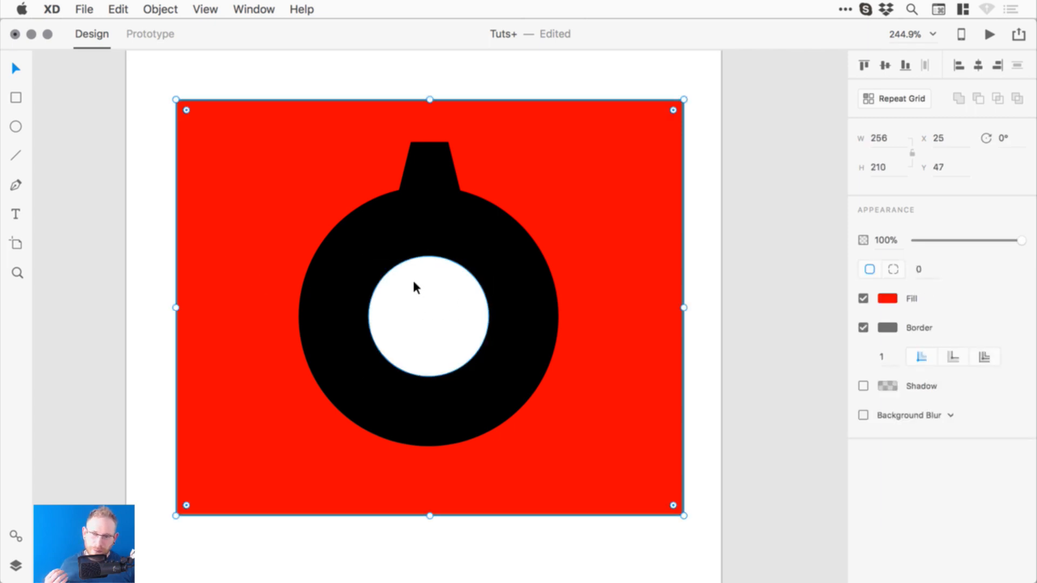
{"action": "left_click", "coordinate": [464, 293]}
{"action": "left_click", "coordinate": [527, 276], "text": "shift"}
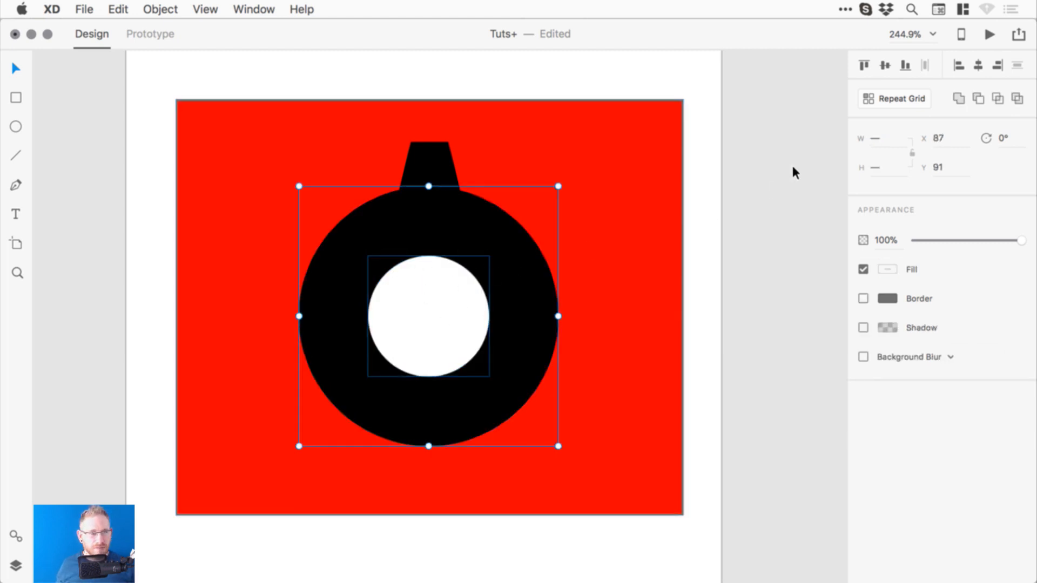
{"action": "left_click", "coordinate": [977, 98]}
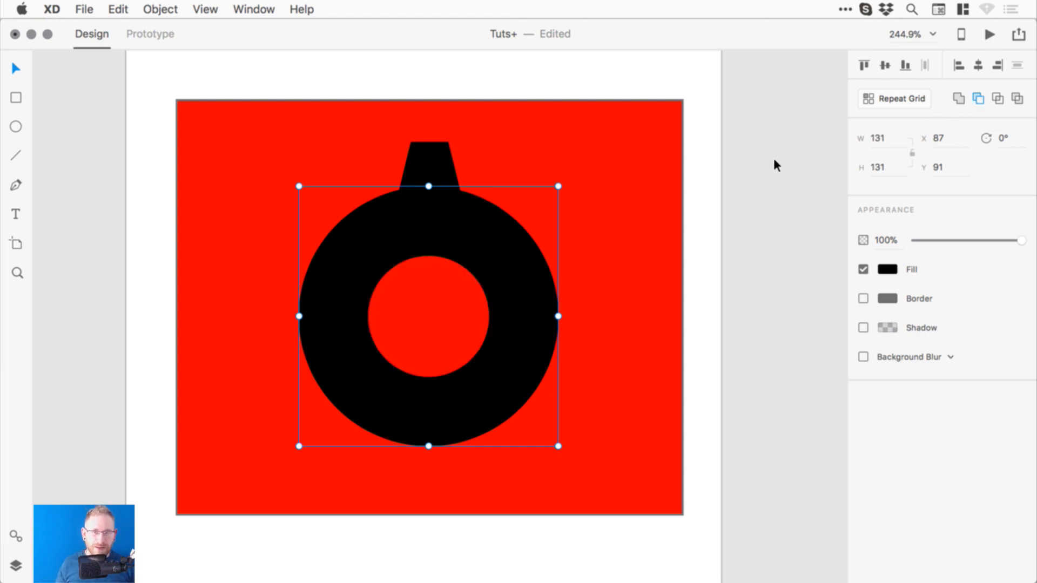
- Undo the accidental moves of the inner circle and ring, then select the top tab
{"action": "left_click", "coordinate": [980, 97]}
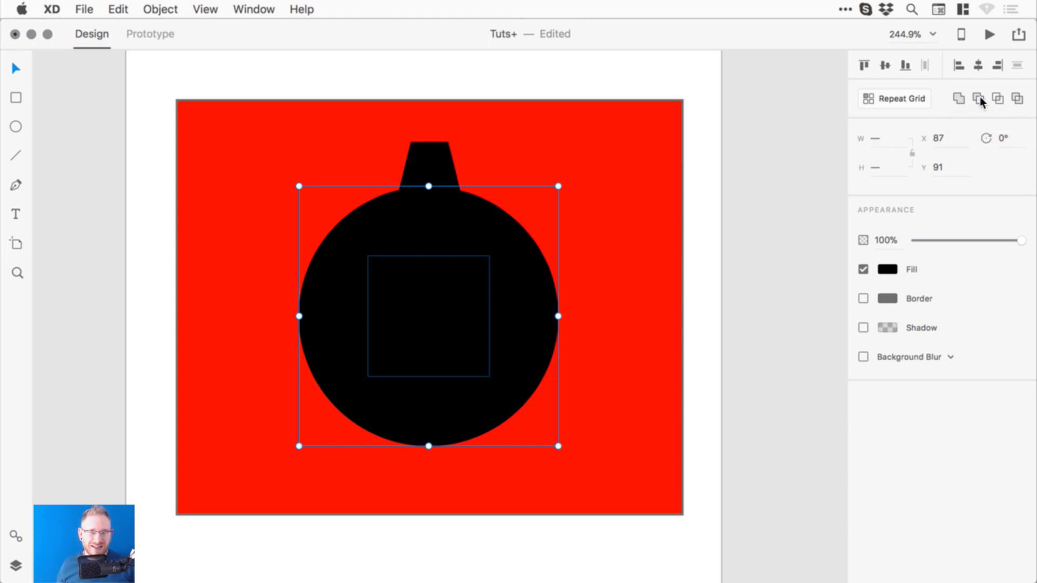
{"action": "left_click", "coordinate": [769, 211]}
{"action": "left_click_drag", "start_coordinate": [417, 286], "coordinate": [619, 308]}
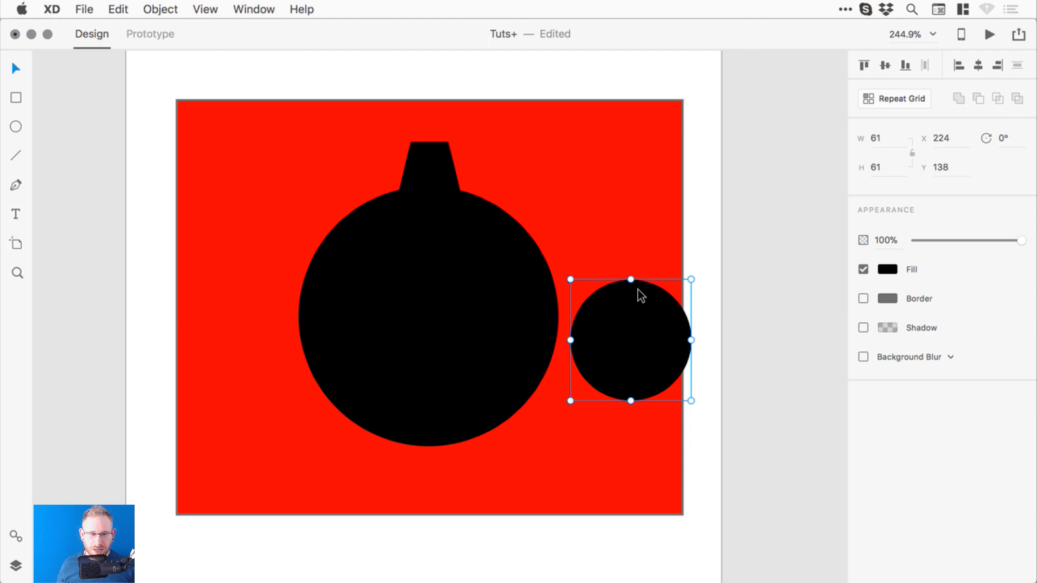
{"action": "key", "text": "super+z"}
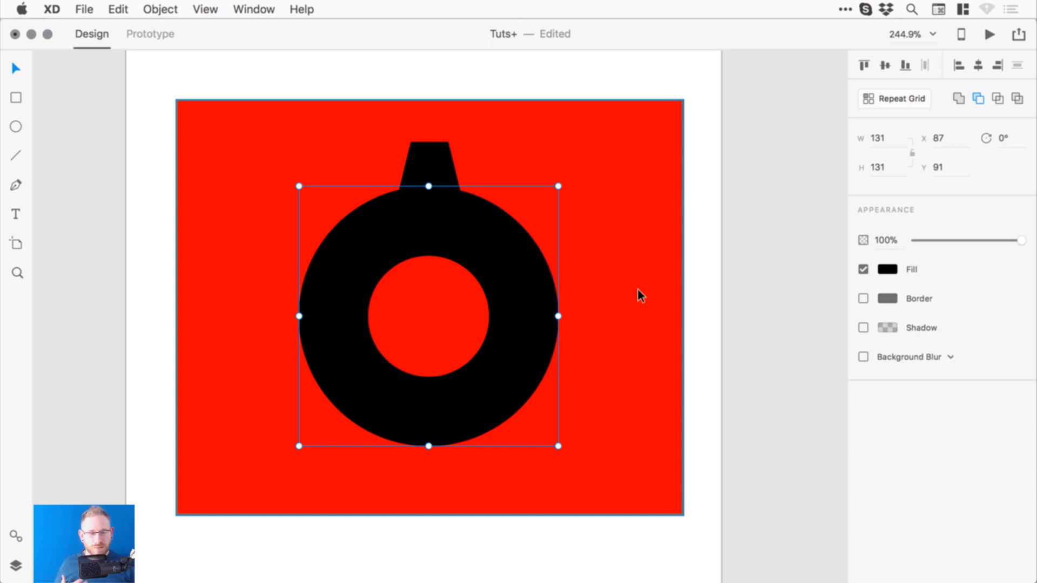
{"action": "left_click", "coordinate": [809, 227]}
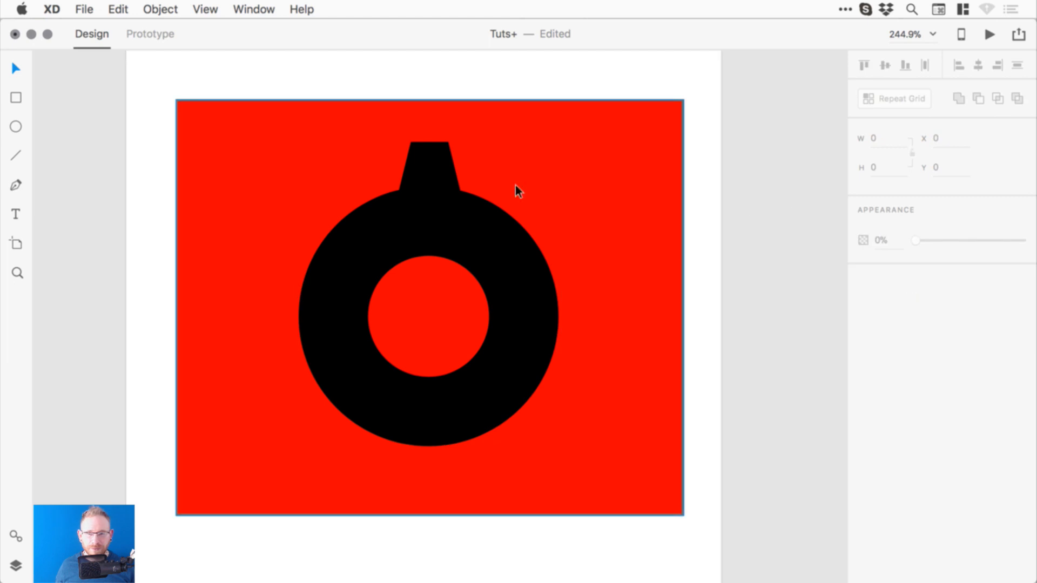
{"action": "left_click_drag", "start_coordinate": [523, 271], "coordinate": [567, 289]}
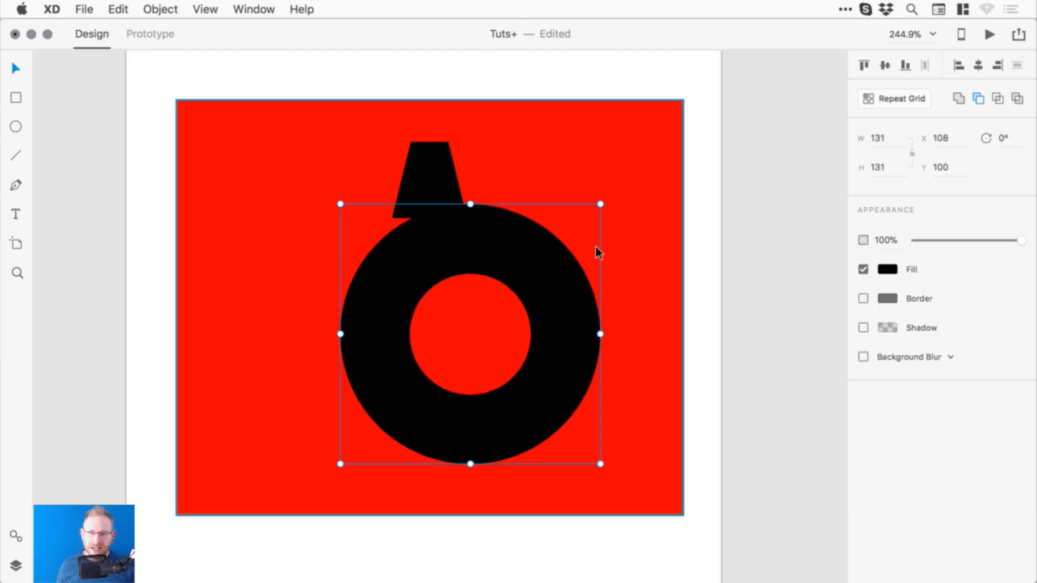
{"action": "key", "text": "super+z"}
{"action": "left_click", "coordinate": [424, 158]}
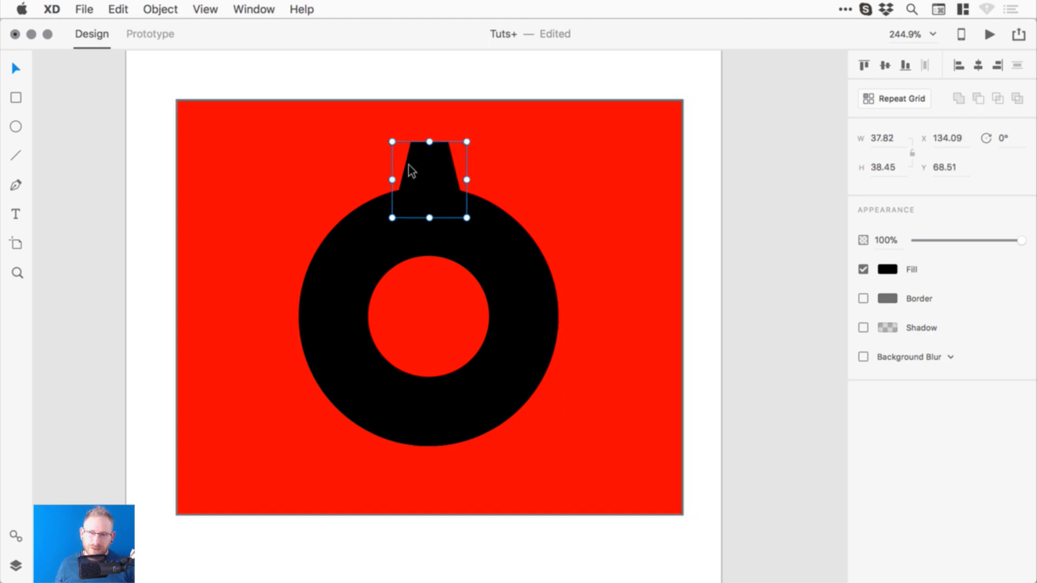
- Duplicate the tab, rotate the copy 180° and place it below the ring
{"action": "left_click", "coordinate": [121, 9]}
{"action": "left_click", "coordinate": [154, 133]}
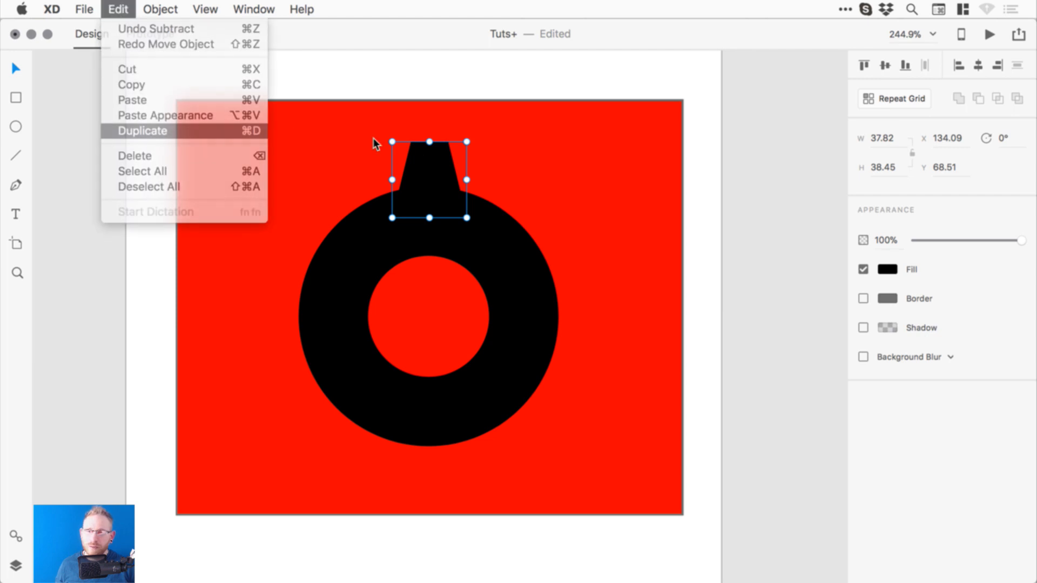
{"action": "left_click_drag", "start_coordinate": [389, 137], "coordinate": [465, 214]}
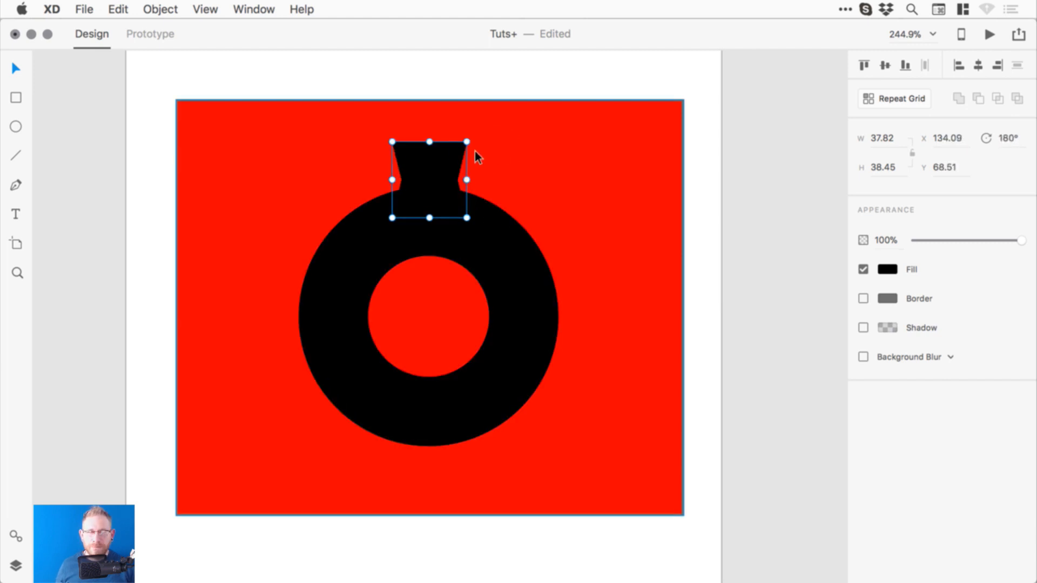
{"action": "left_click_drag", "start_coordinate": [467, 157], "coordinate": [453, 425]}
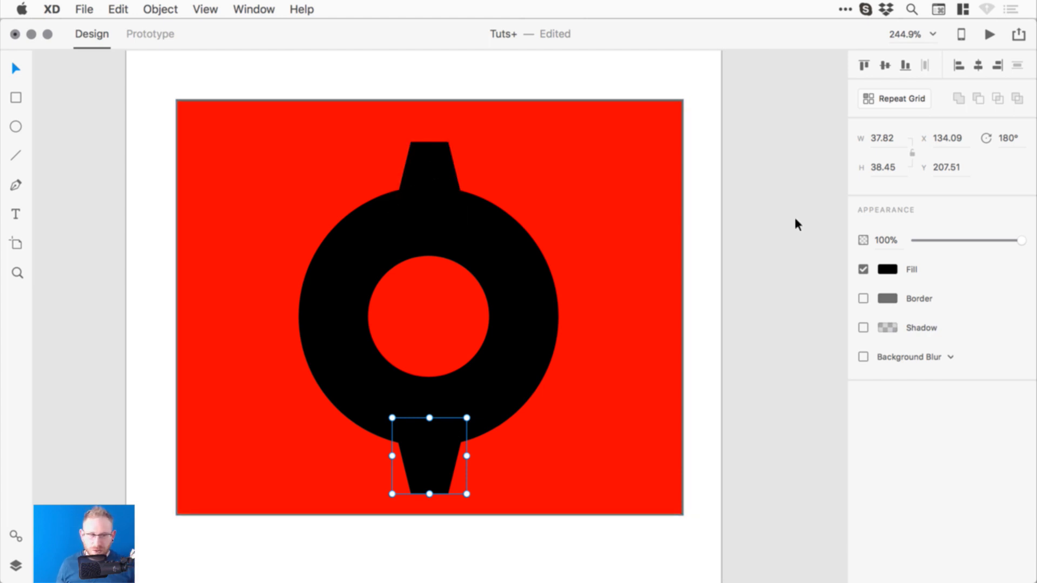
{"action": "left_click_drag", "start_coordinate": [440, 447], "coordinate": [436, 440]}
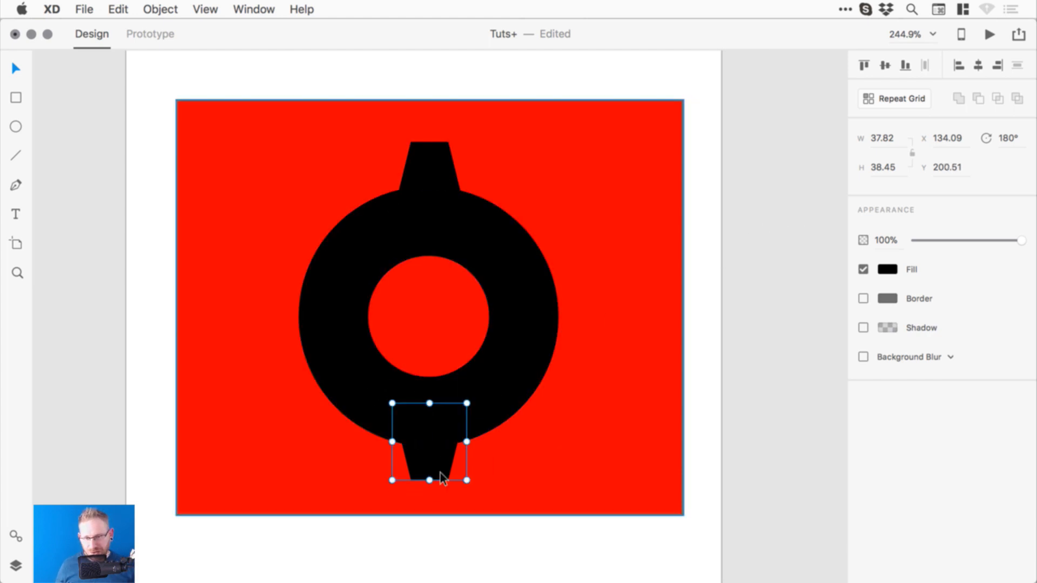
{"action": "left_click", "coordinate": [736, 375]}
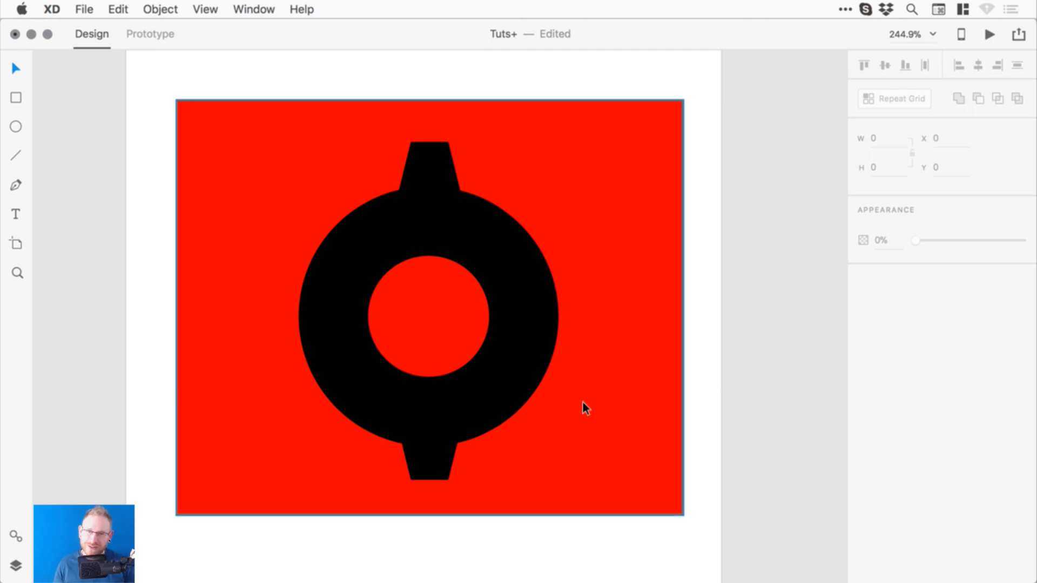
- Group both tabs and align them vertically centred with the ring
{"action": "left_click", "coordinate": [449, 157]}
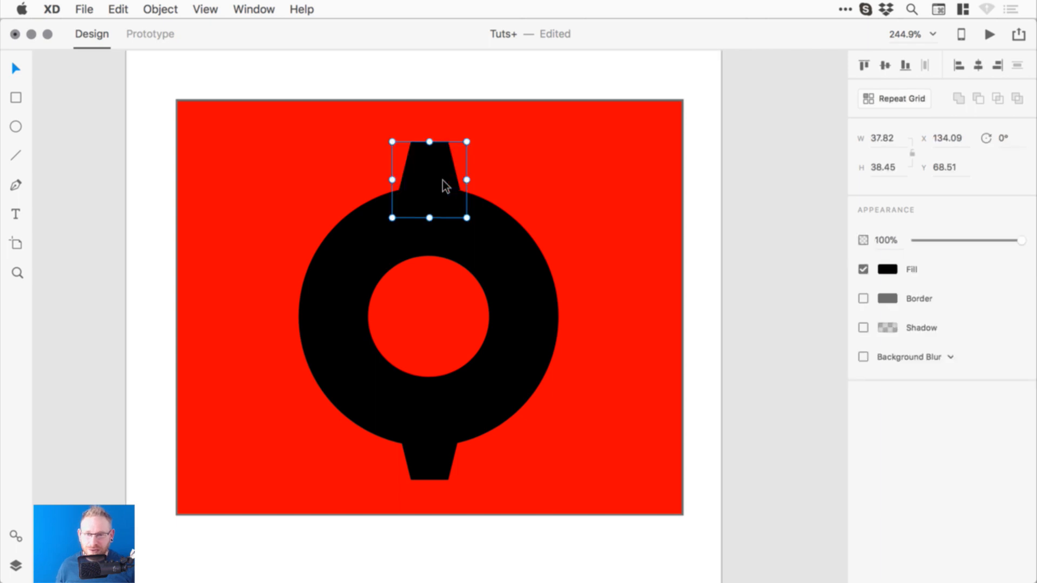
{"action": "left_click", "coordinate": [436, 467], "text": "shift"}
{"action": "left_click", "coordinate": [160, 9]}
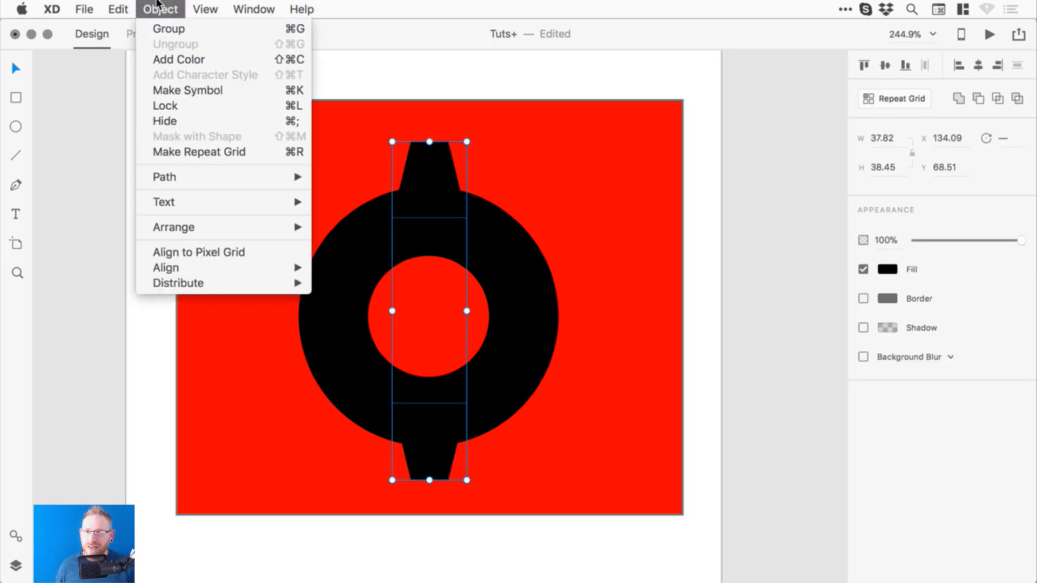
{"action": "left_click", "coordinate": [164, 29]}
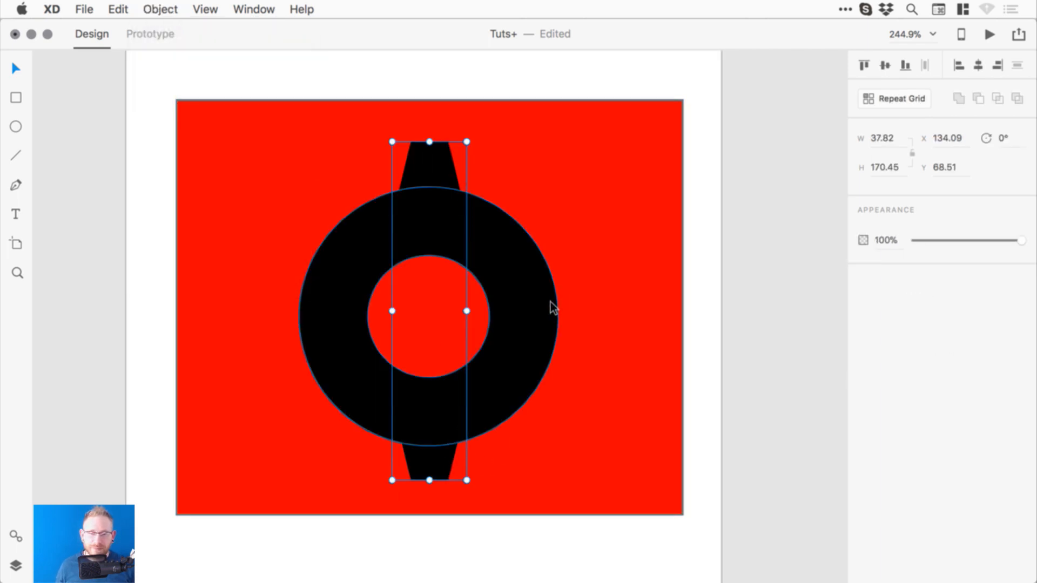
{"action": "left_click", "coordinate": [522, 285], "text": "shift"}
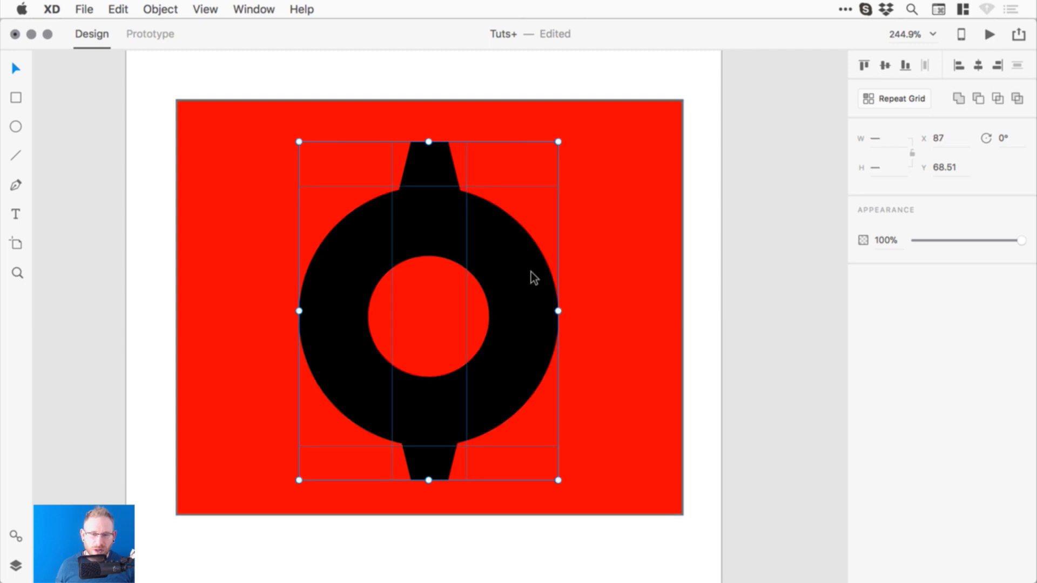
{"action": "left_click", "coordinate": [886, 65]}
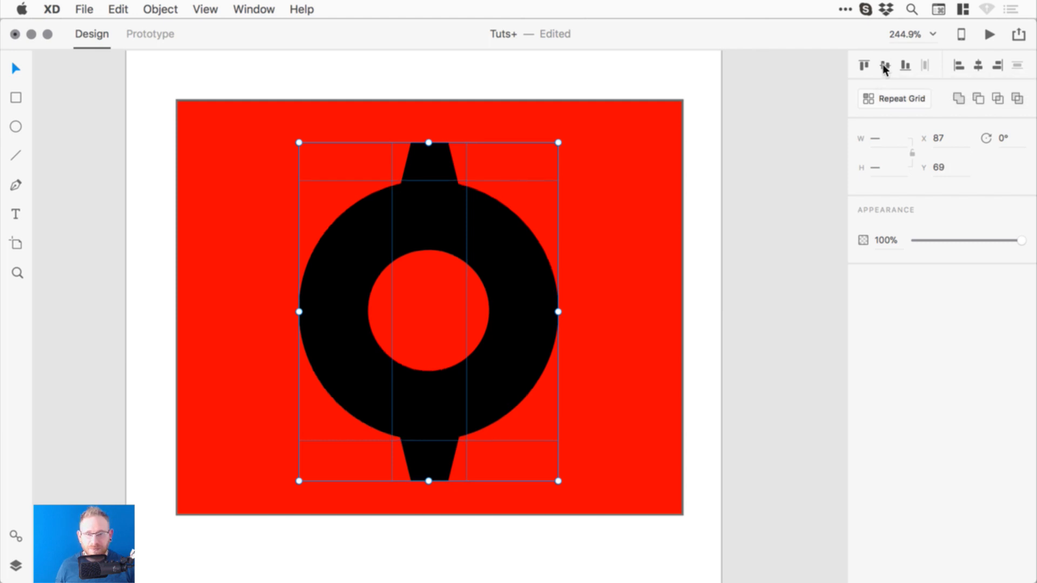
{"action": "left_click", "coordinate": [697, 219]}
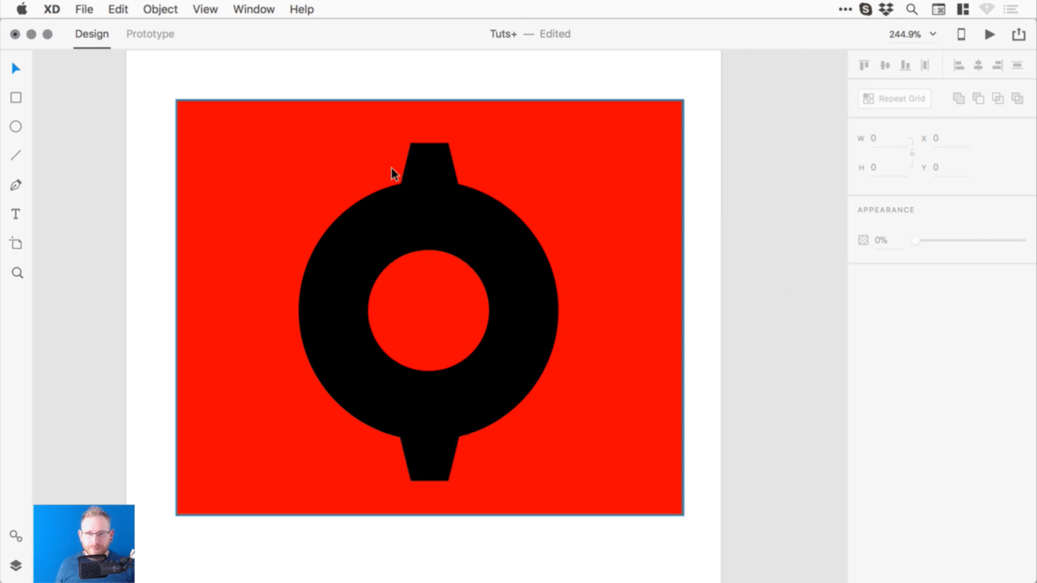
- Duplicate the vertical tab group and rotate the copy 90° into horizontal teeth
{"action": "left_click", "coordinate": [425, 159]}
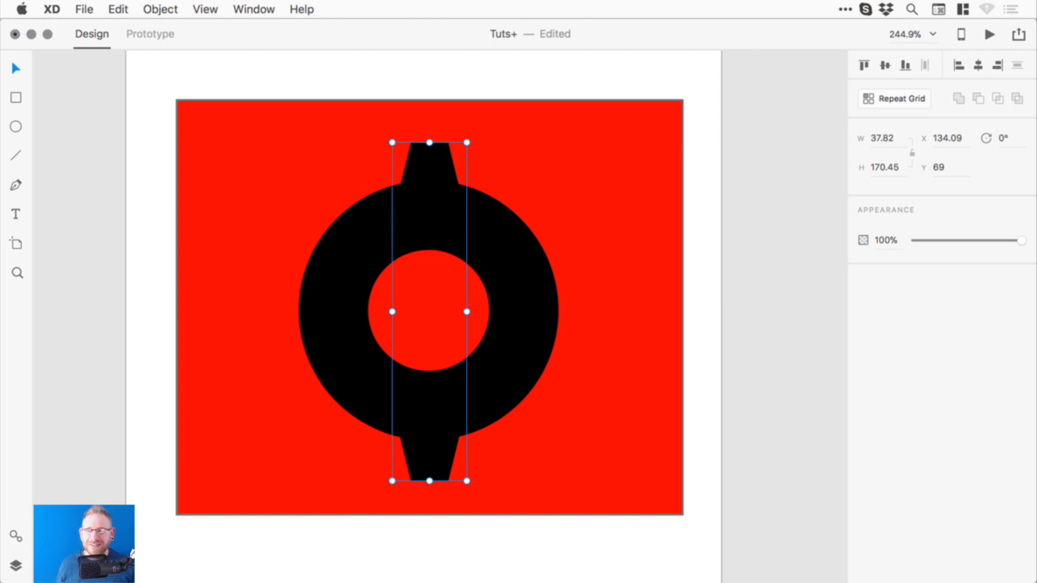
{"action": "left_click", "coordinate": [118, 9]}
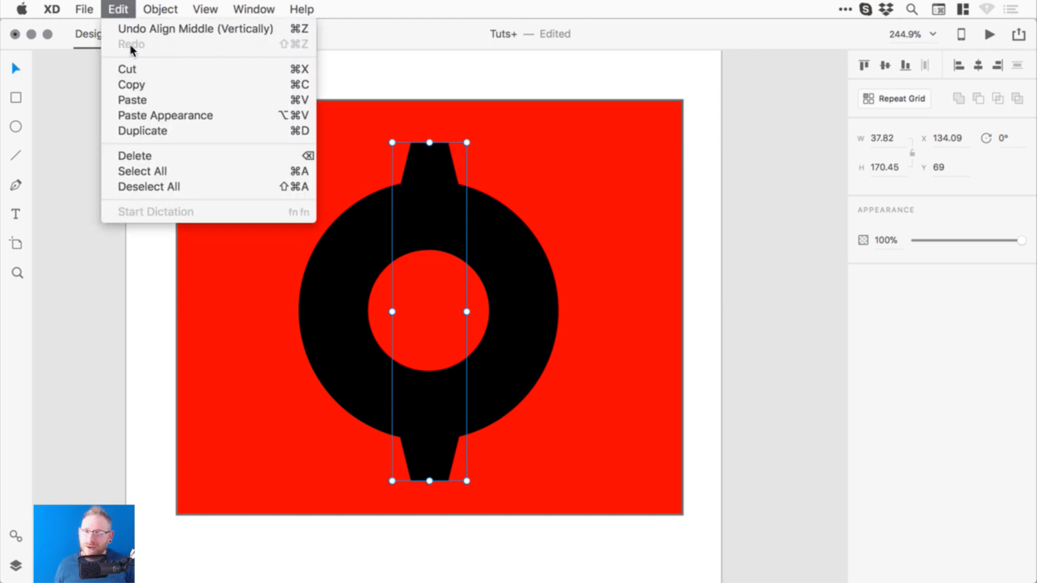
{"action": "left_click", "coordinate": [157, 132]}
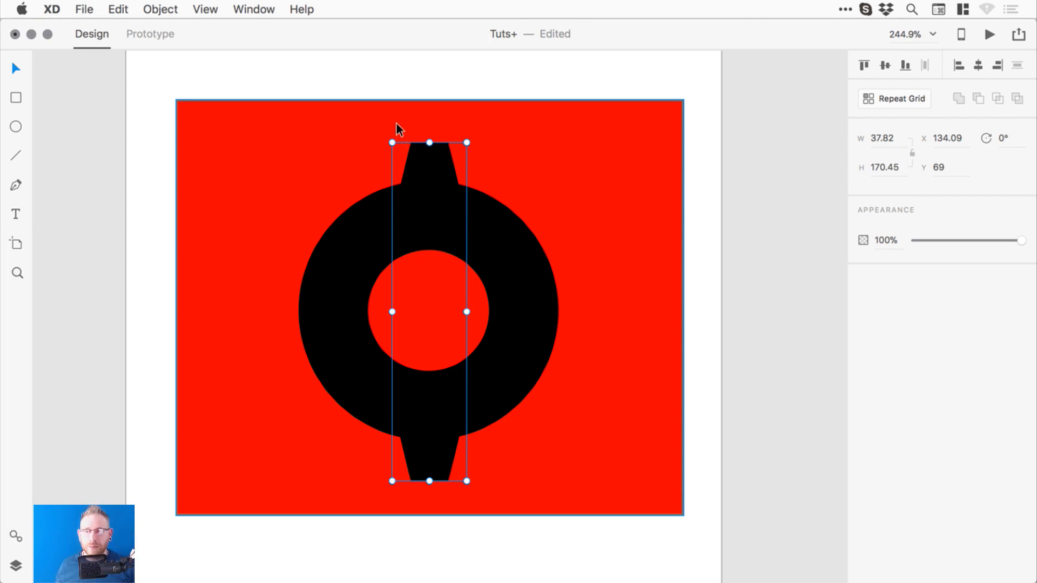
{"action": "left_click_drag", "start_coordinate": [389, 135], "coordinate": [619, 258]}
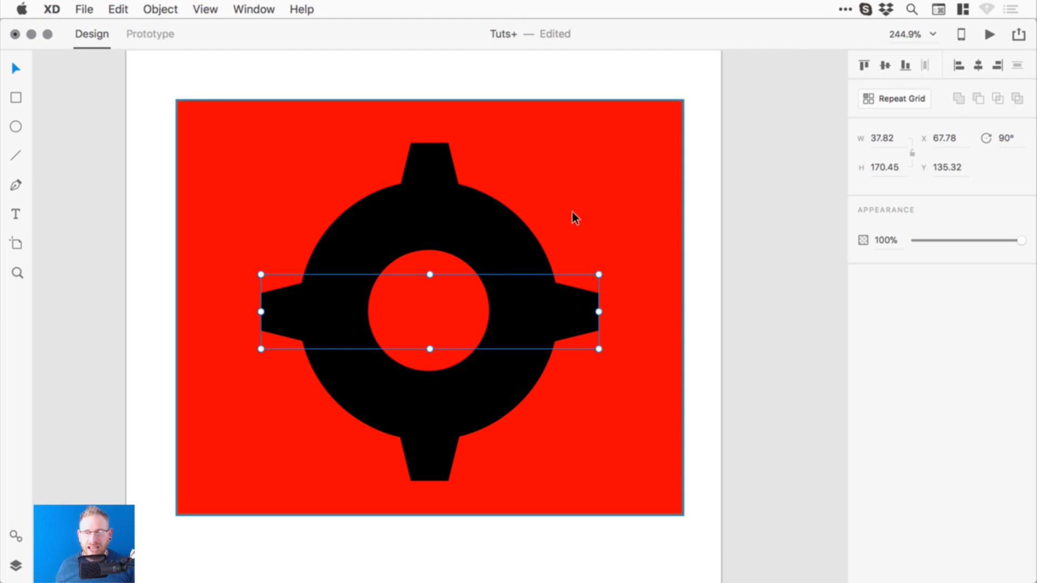
- Duplicate both tooth pairs, rotate the copies 45° and shrink them into shorter diagonal teeth
{"action": "left_click", "coordinate": [426, 154], "text": "shift"}
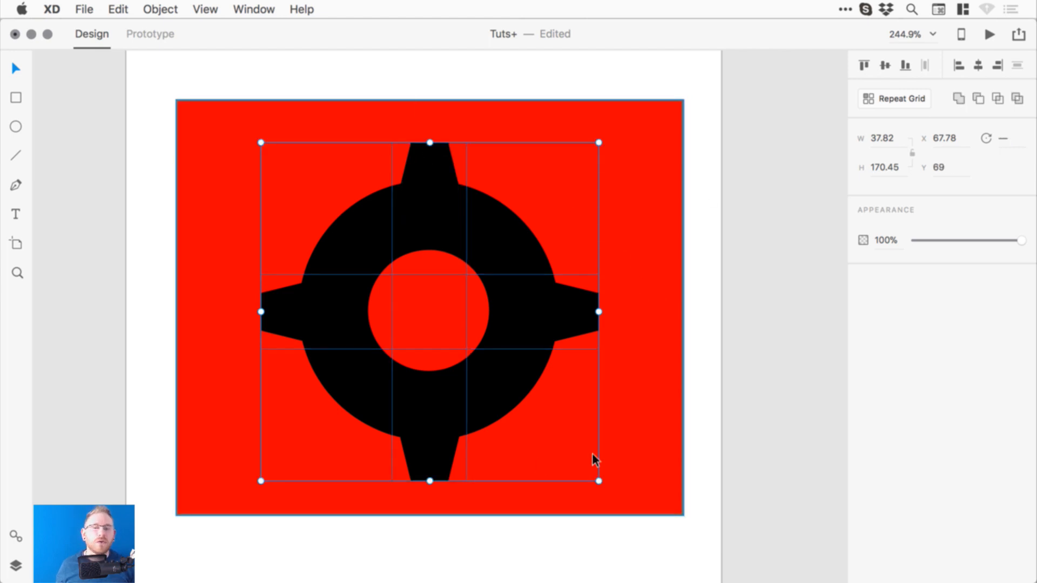
{"action": "left_click", "coordinate": [121, 8]}
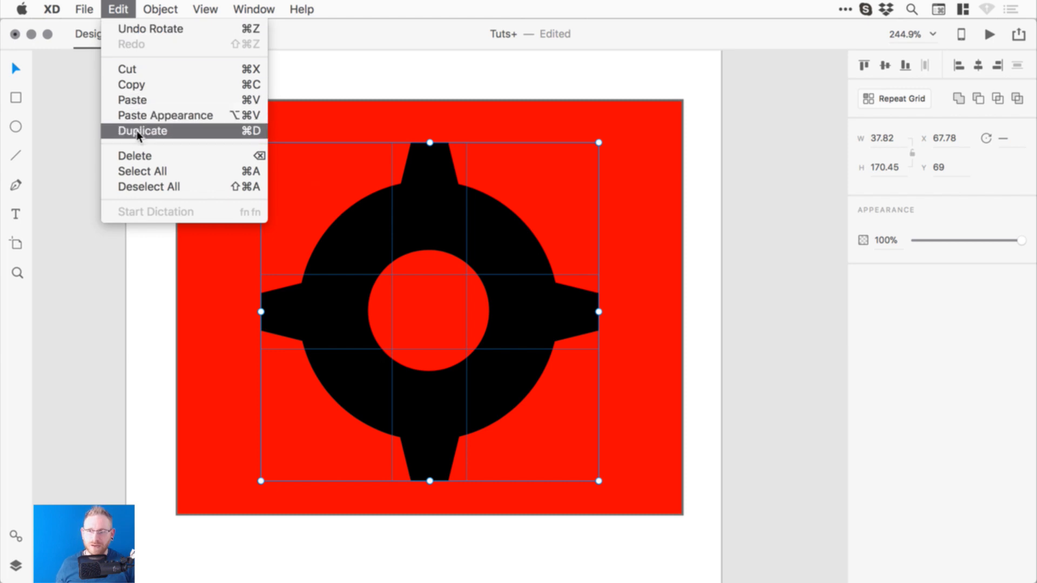
{"action": "left_click", "coordinate": [254, 132]}
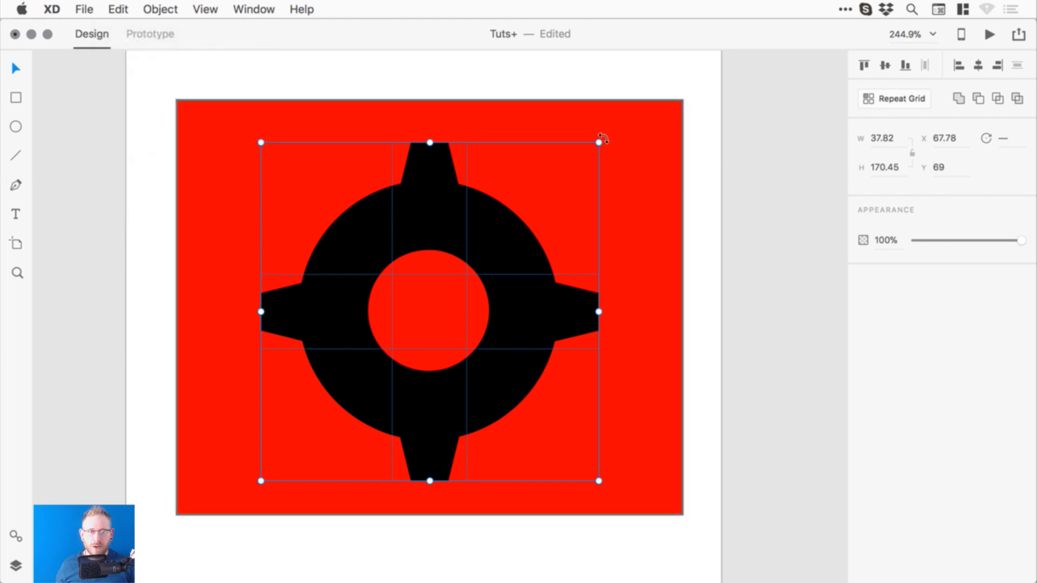
{"action": "left_click_drag", "start_coordinate": [604, 138], "coordinate": [635, 294]}
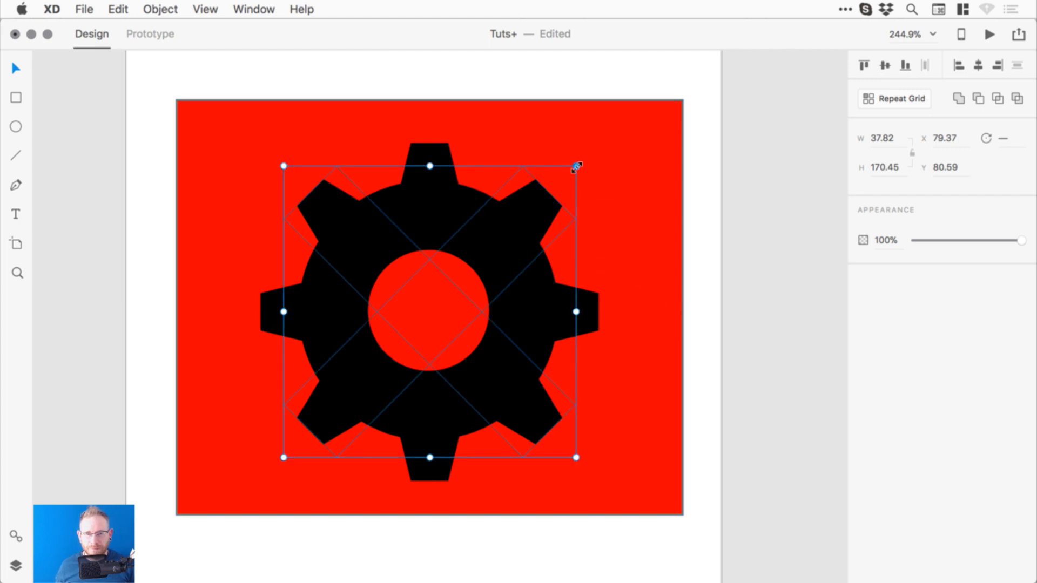
{"action": "left_click_drag", "start_coordinate": [577, 166], "coordinate": [560, 180]}
{"action": "key", "text": "super+z"}
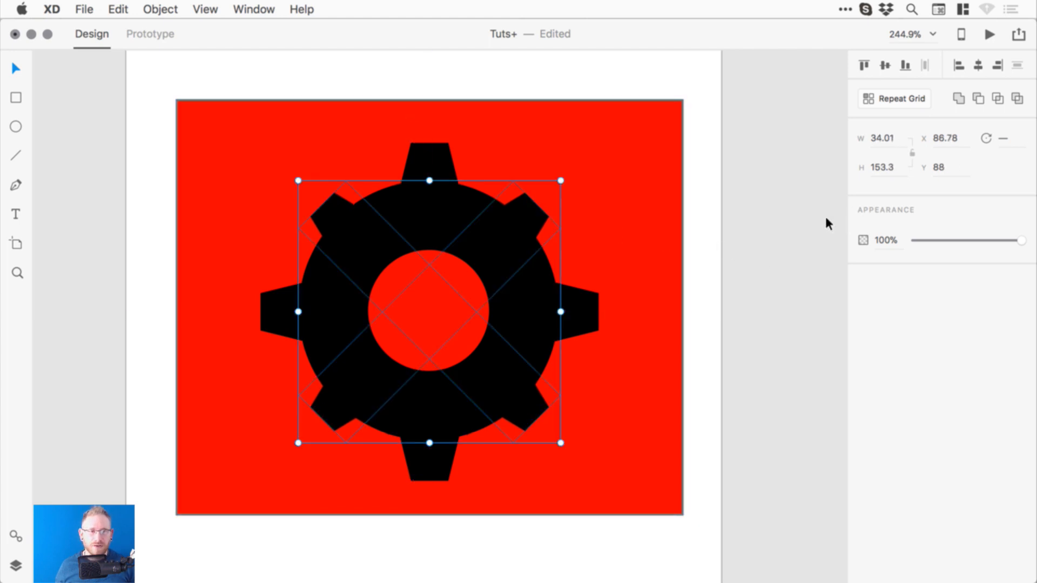
{"action": "left_click", "coordinate": [828, 223]}
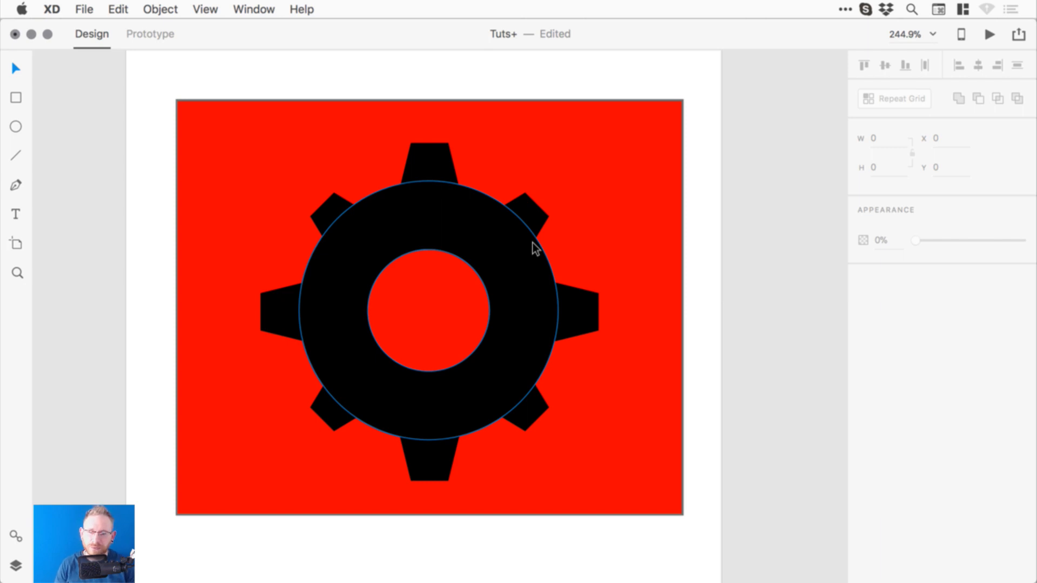
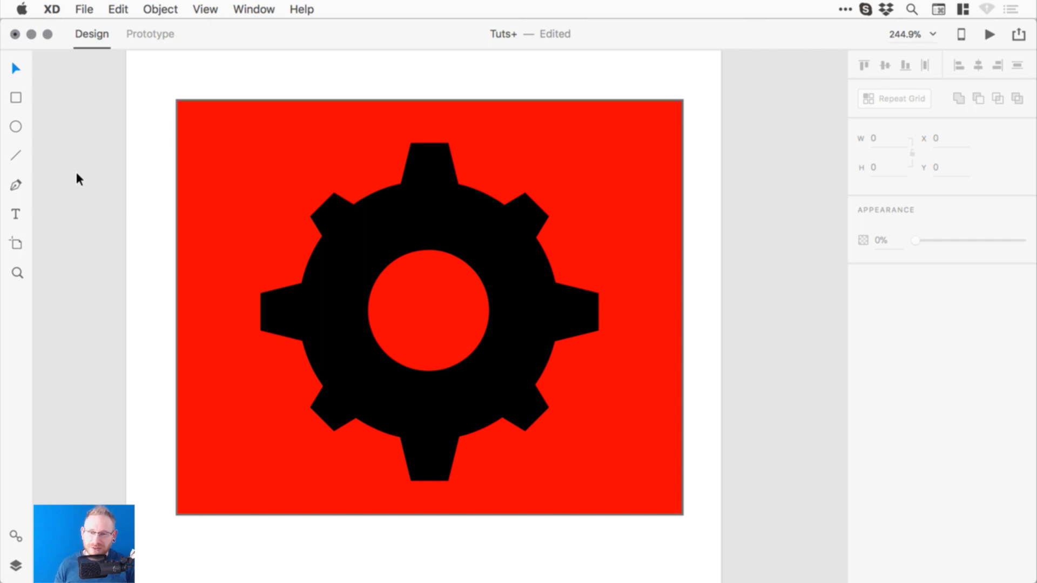
- Delete the red background rectangle behind the gear, leaving the black gear on white
{"action": "left_click", "coordinate": [440, 174]}
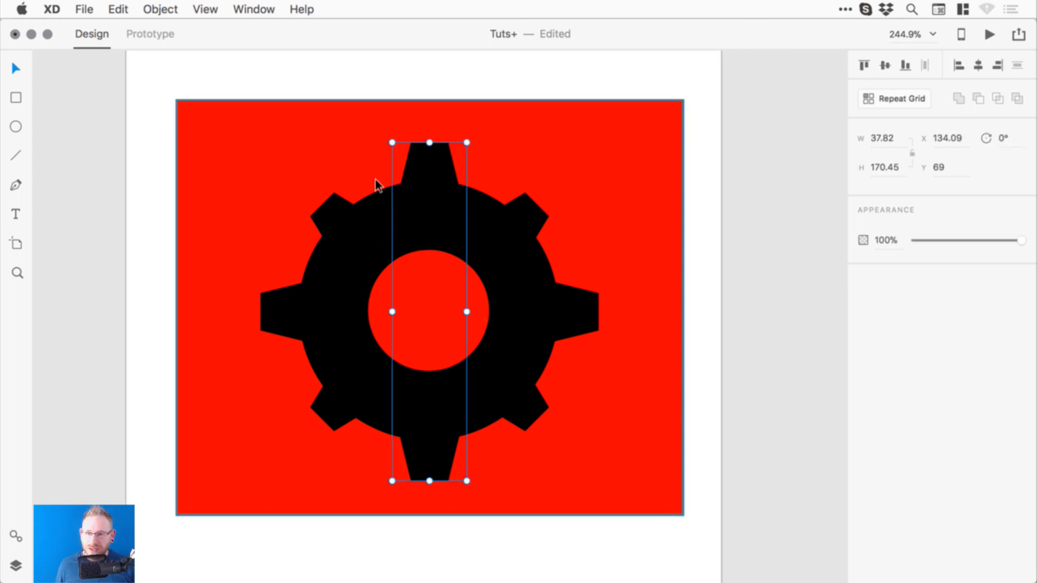
{"action": "left_click", "coordinate": [207, 151]}
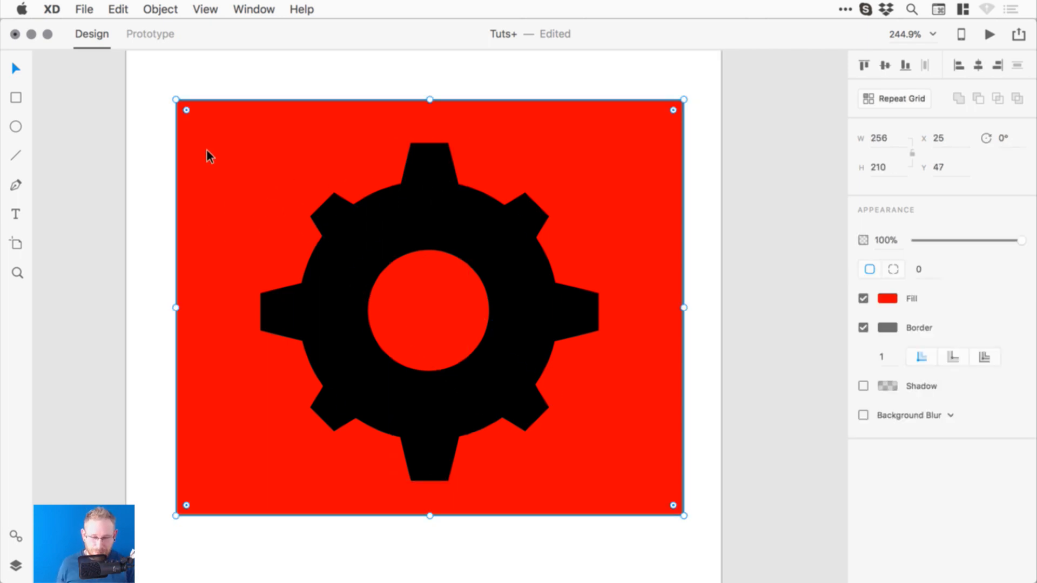
{"action": "key", "text": "Delete"}
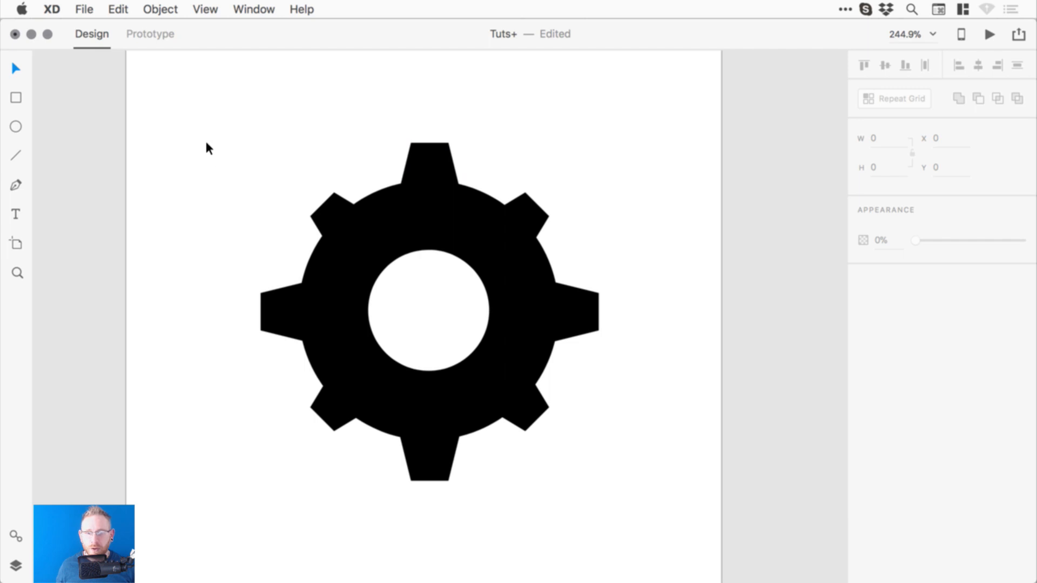
- Centre the inner circle within the gear and merge all gear pieces with Add into one shape
{"action": "left_click_drag", "start_coordinate": [204, 137], "coordinate": [697, 494]}
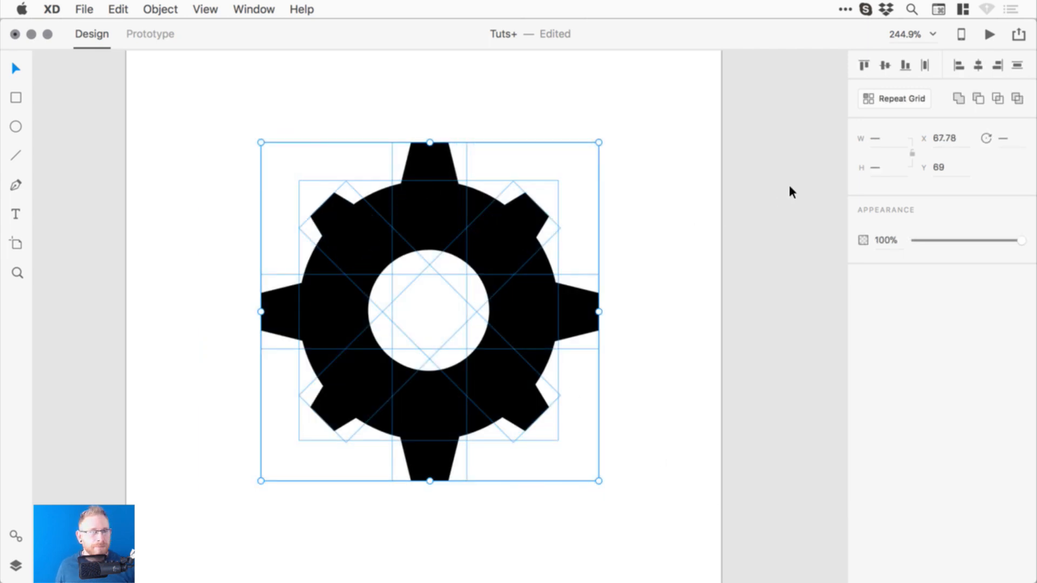
{"action": "left_click", "coordinate": [885, 65]}
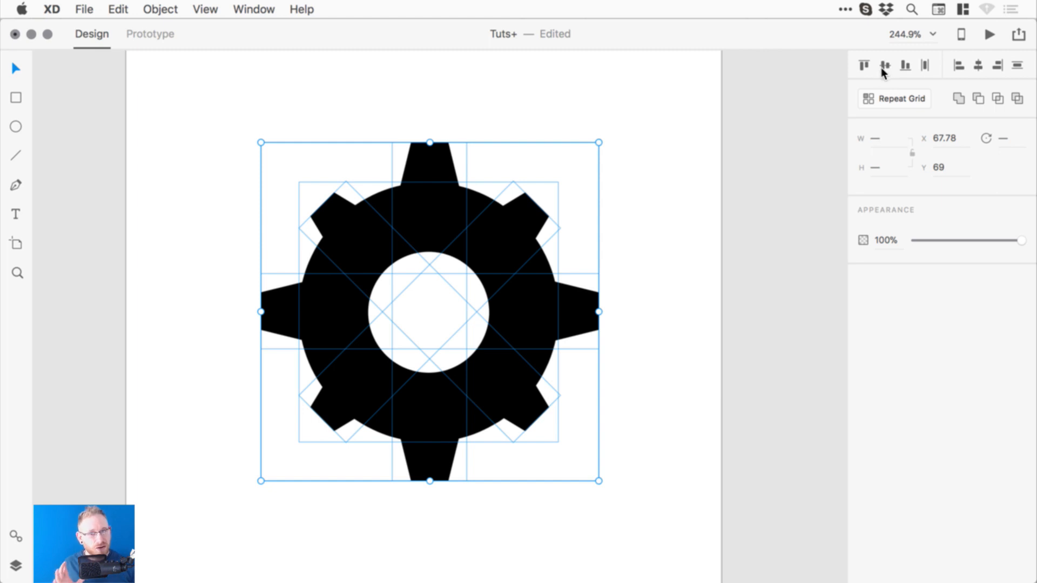
{"action": "left_click", "coordinate": [979, 66]}
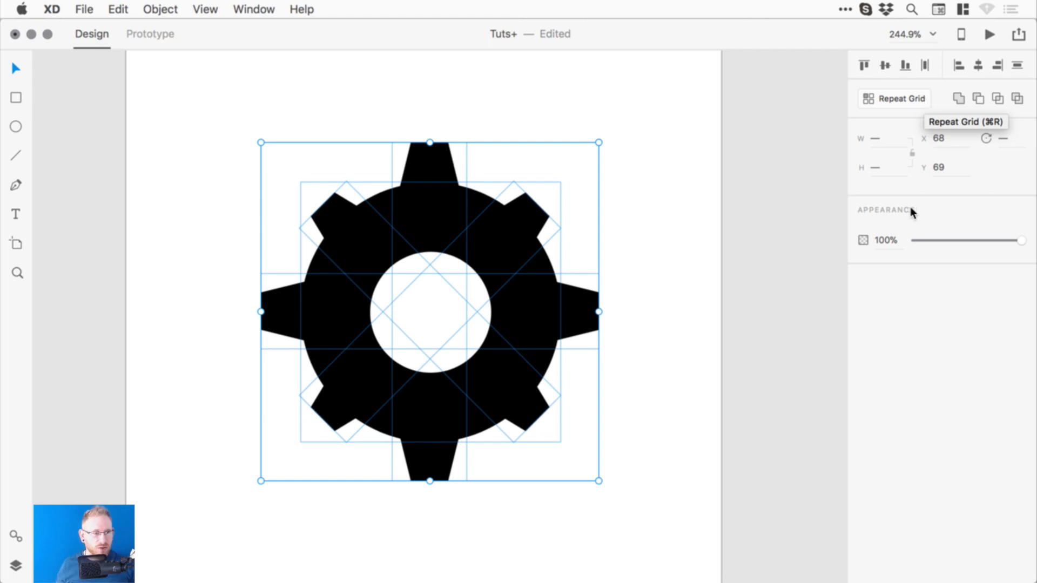
{"action": "left_click", "coordinate": [958, 98]}
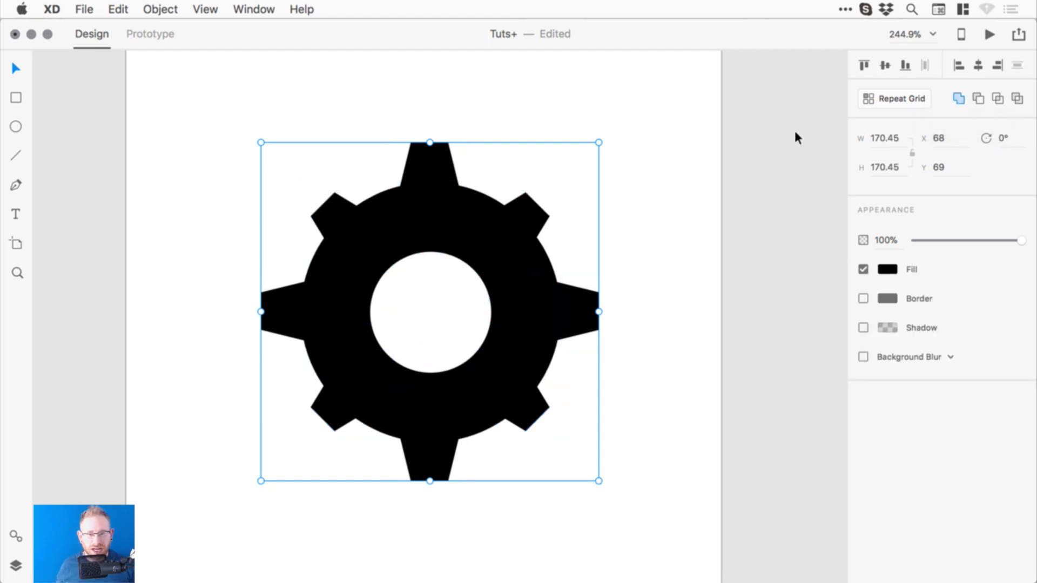
- Enlarge the merged gear to about 171.24 × 171.24 by dragging a corner handle
{"action": "left_click", "coordinate": [763, 183]}
{"action": "left_click", "coordinate": [507, 233]}
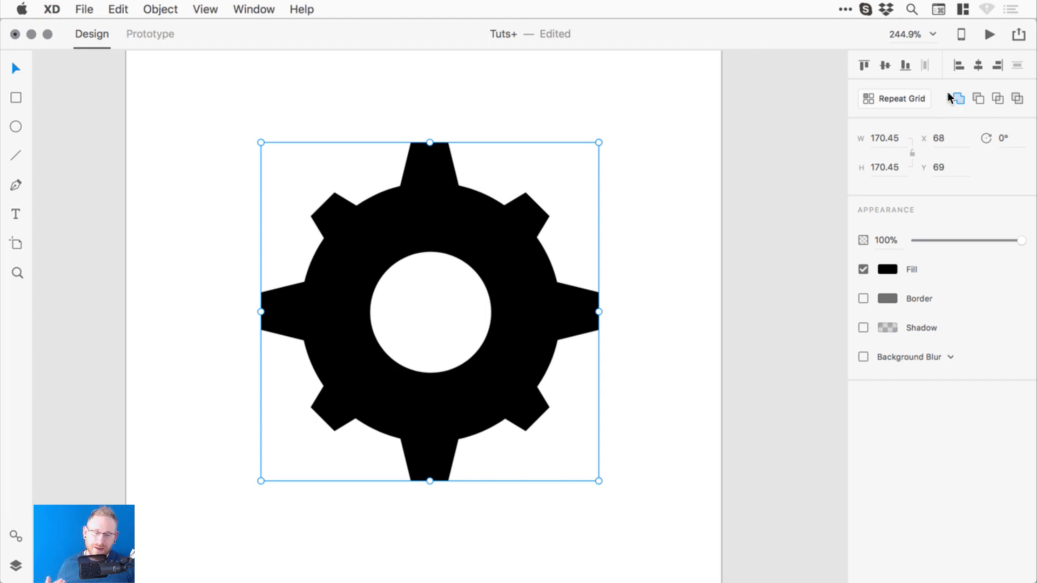
{"action": "mouse_move", "coordinate": [598, 143]}
{"action": "left_mouse_down"}
{"action": "mouse_move", "coordinate": [512, 206]}
{"action": "mouse_move", "coordinate": [439, 282]}
{"action": "mouse_move", "coordinate": [613, 139]}
{"action": "mouse_move", "coordinate": [470, 259]}
{"action": "mouse_move", "coordinate": [553, 171]}
{"action": "mouse_move", "coordinate": [532, 199]}
{"action": "mouse_move", "coordinate": [461, 245]}
{"action": "mouse_move", "coordinate": [606, 144]}
{"action": "mouse_move", "coordinate": [595, 129]}
{"action": "left_mouse_up"}
- Zoom into the gear's artboard and centre the gear both vertically and horizontally on it
{"action": "key", "text": "super+0"}
{"action": "key", "text": "z"}
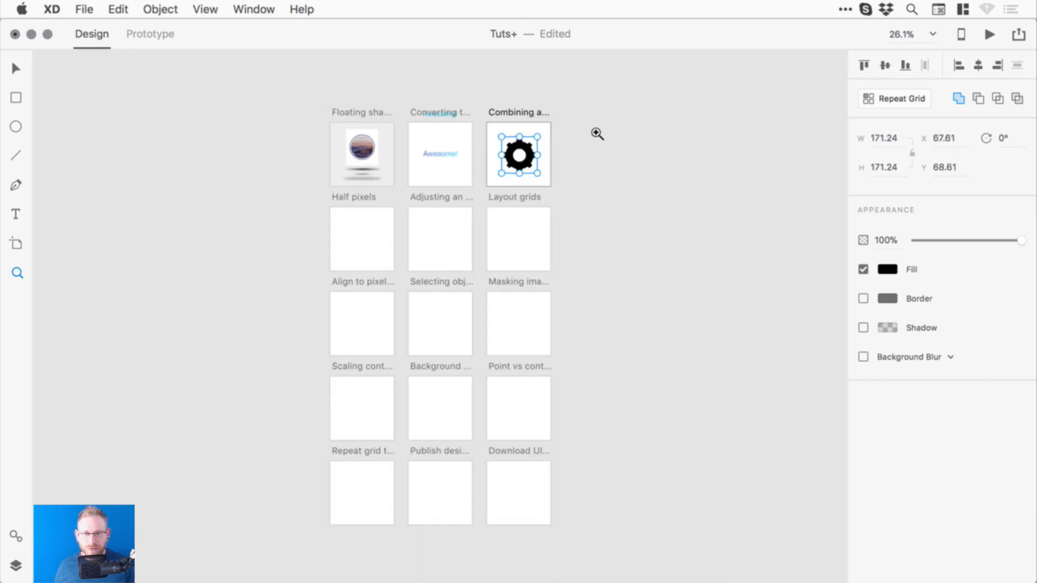
{"action": "left_click_drag", "start_coordinate": [452, 100], "coordinate": [611, 240]}
{"action": "key", "text": "v"}
{"action": "scroll", "coordinate": [568, 239], "scroll_direction": "left", "scroll_amount": 1}
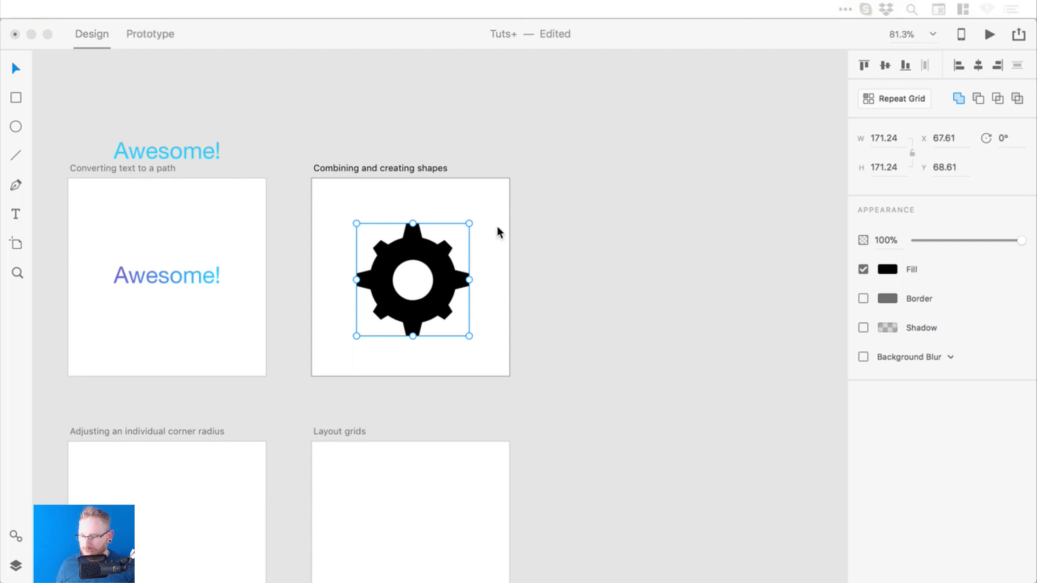
{"action": "left_click", "coordinate": [628, 233]}
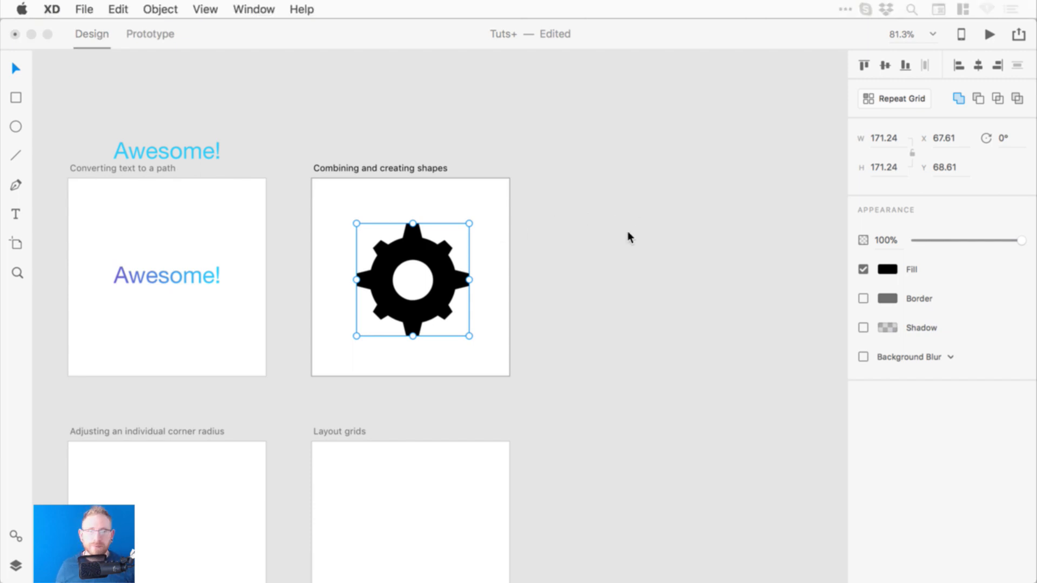
{"action": "left_click", "coordinate": [885, 65]}
{"action": "left_click", "coordinate": [978, 65]}
{"action": "left_click", "coordinate": [576, 212]}
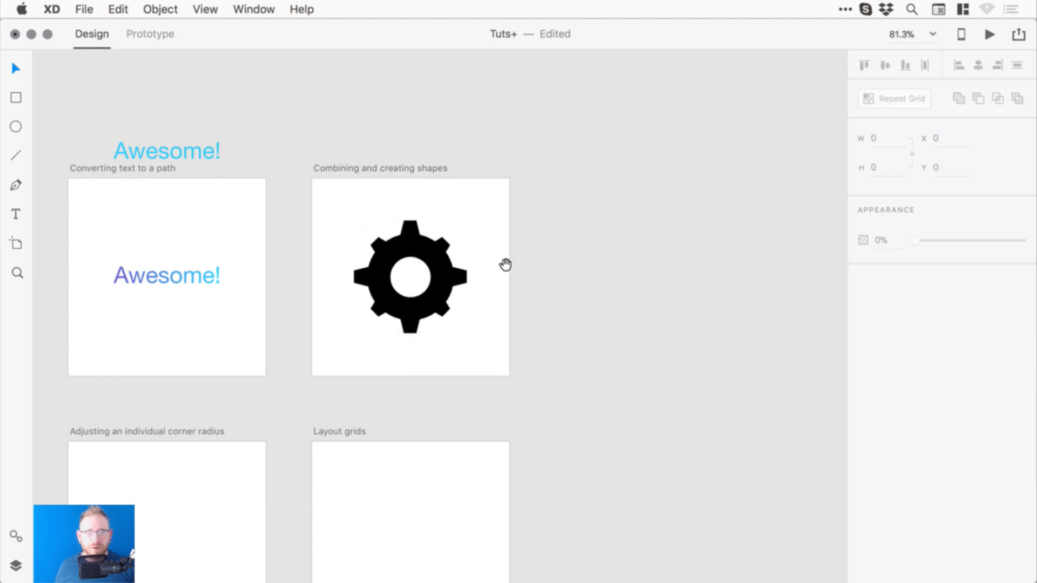
- Pan past the Floating shadows artboard and zoom in on the Half pixels artboard
{"action": "left_click_drag", "start_coordinate": [504, 264], "coordinate": [653, 229]}
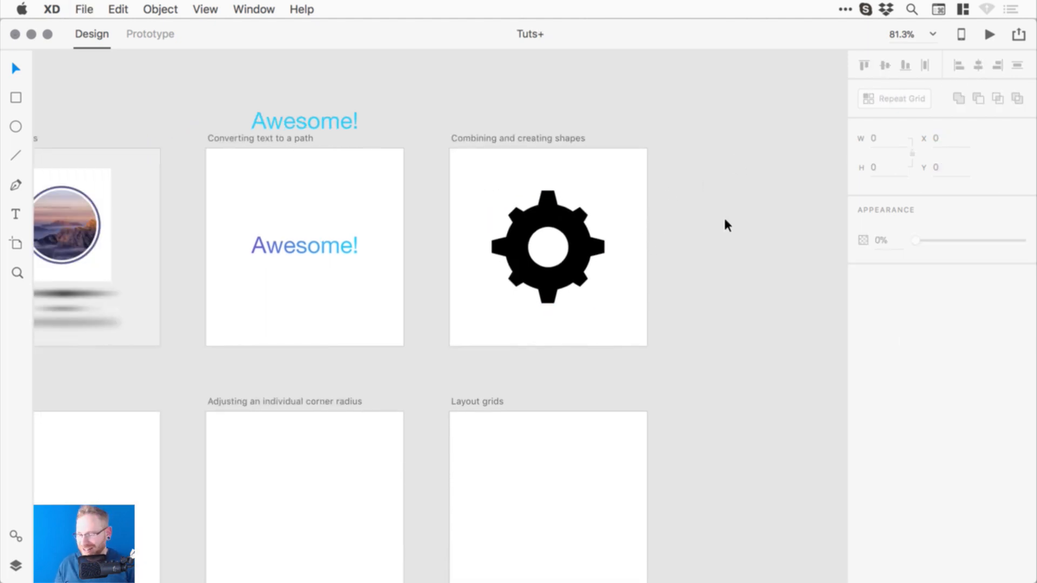
{"action": "left_click_drag", "start_coordinate": [205, 290], "coordinate": [407, 225]}
{"action": "left_click_drag", "start_coordinate": [448, 299], "coordinate": [457, 282]}
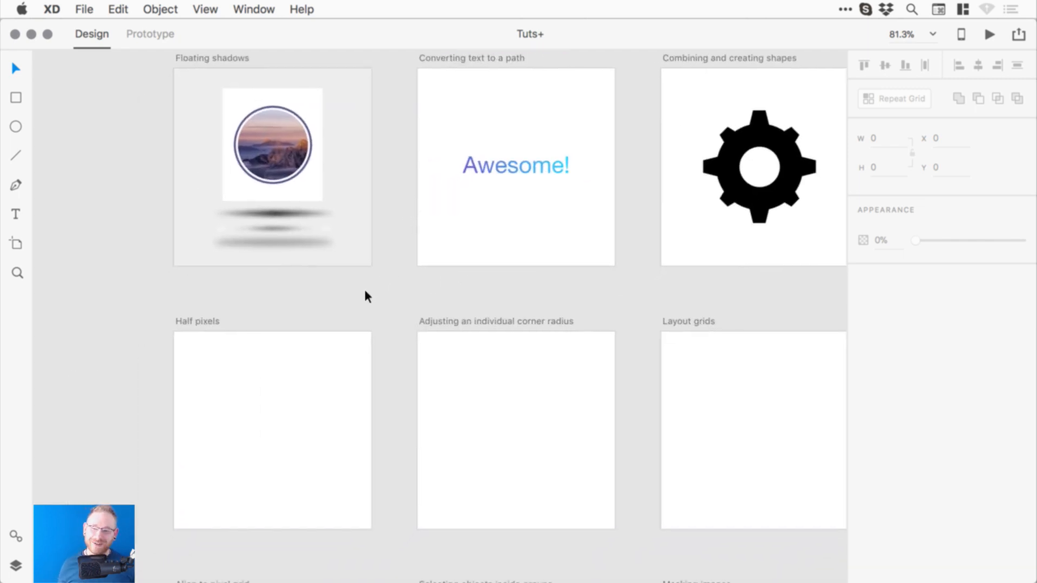
{"action": "scroll", "coordinate": [378, 289], "scroll_direction": "down", "scroll_amount": 5}
{"action": "key", "text": "z"}
{"action": "left_click", "coordinate": [354, 305]}
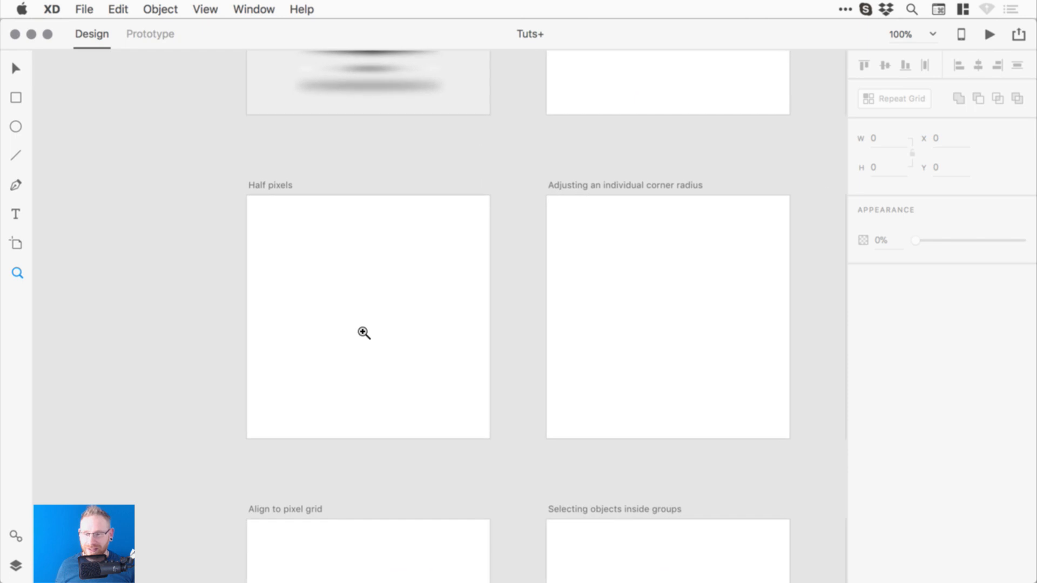
- Zoom in on the Half pixels artboard and draw an 84 × 58 rectangle at X 78, Y 76
{"action": "key", "text": "v"}
{"action": "left_click", "coordinate": [368, 320]}
{"action": "key", "text": "v"}
{"action": "left_click_drag", "start_coordinate": [377, 310], "coordinate": [394, 313]}
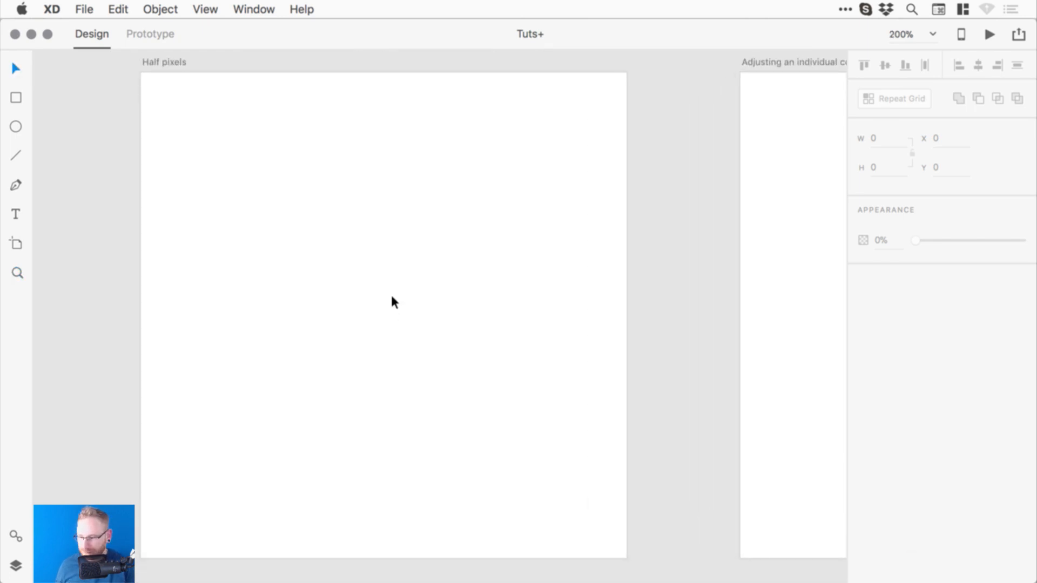
{"action": "key", "text": "XF86AudioLowerVolume"}
{"action": "key", "text": "XF86AudioLowerVolume"}
{"action": "key", "text": "XF86AudioLowerVolume"}
{"action": "key", "text": "XF86AudioLowerVolume"}
{"action": "key", "text": "XF86AudioLowerVolume"}
{"action": "key", "text": "XF86AudioLowerVolume"}
{"action": "key", "text": "XF86AudioLowerVolume"}
{"action": "key", "text": "XF86AudioLowerVolume"}
{"action": "key", "text": "XF86AudioLowerVolume"}
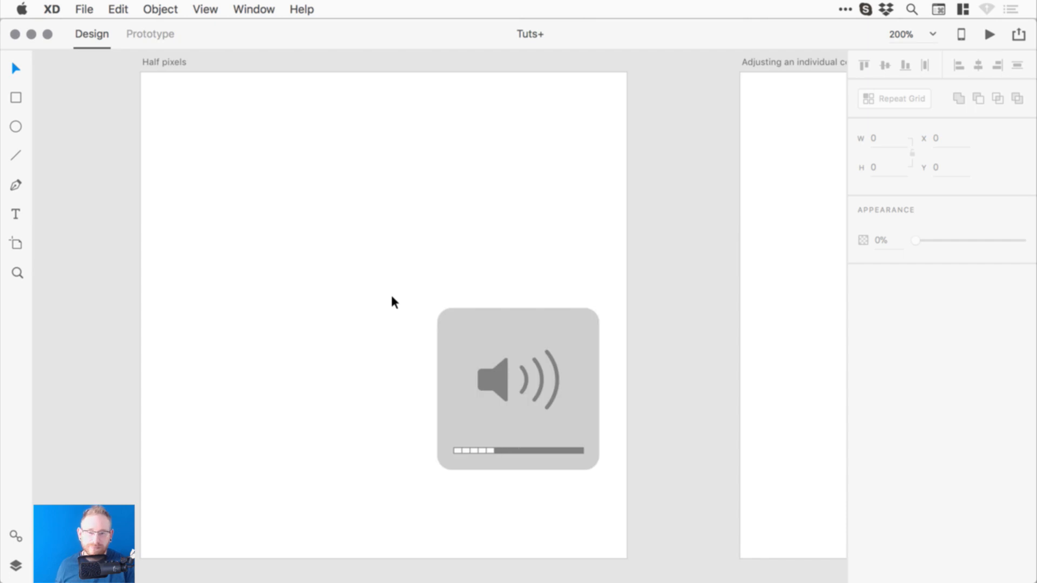
{"action": "left_click_drag", "start_coordinate": [250, 239], "coordinate": [271, 238]}
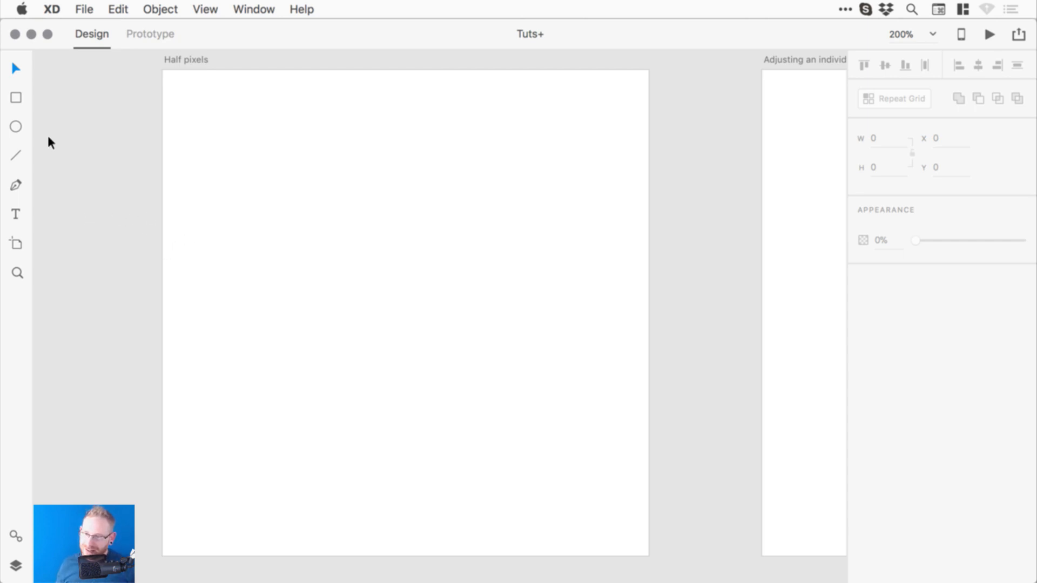
{"action": "left_click", "coordinate": [15, 97]}
{"action": "mouse_move", "coordinate": [290, 194]}
{"action": "left_mouse_down"}
{"action": "mouse_move", "coordinate": [438, 278]}
{"action": "mouse_move", "coordinate": [425, 286]}
{"action": "left_mouse_up"}
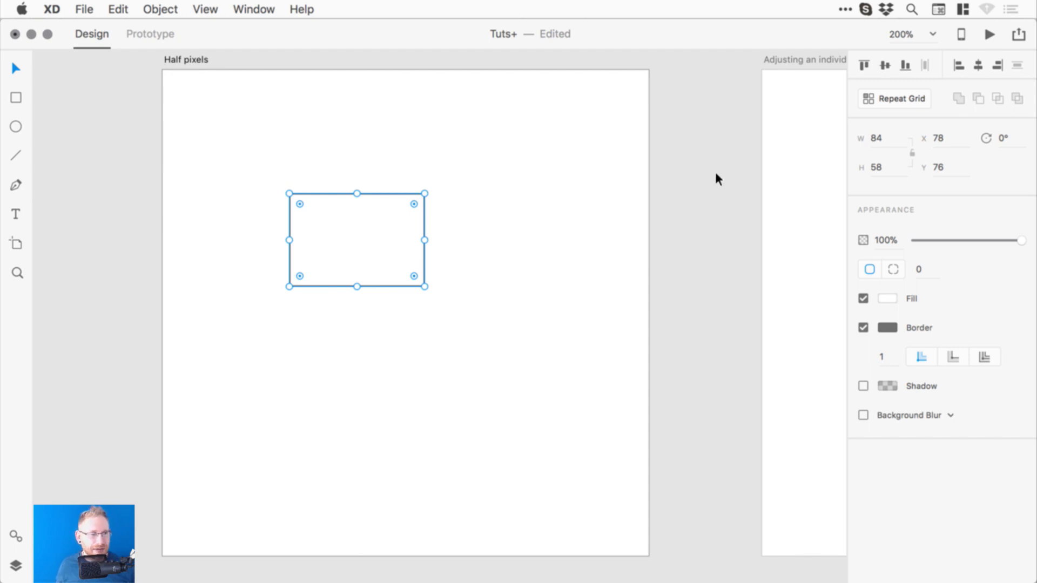
- Set the rectangle's width to 84.78
{"action": "left_click", "coordinate": [892, 145]}
{"action": "type", "text": "."}
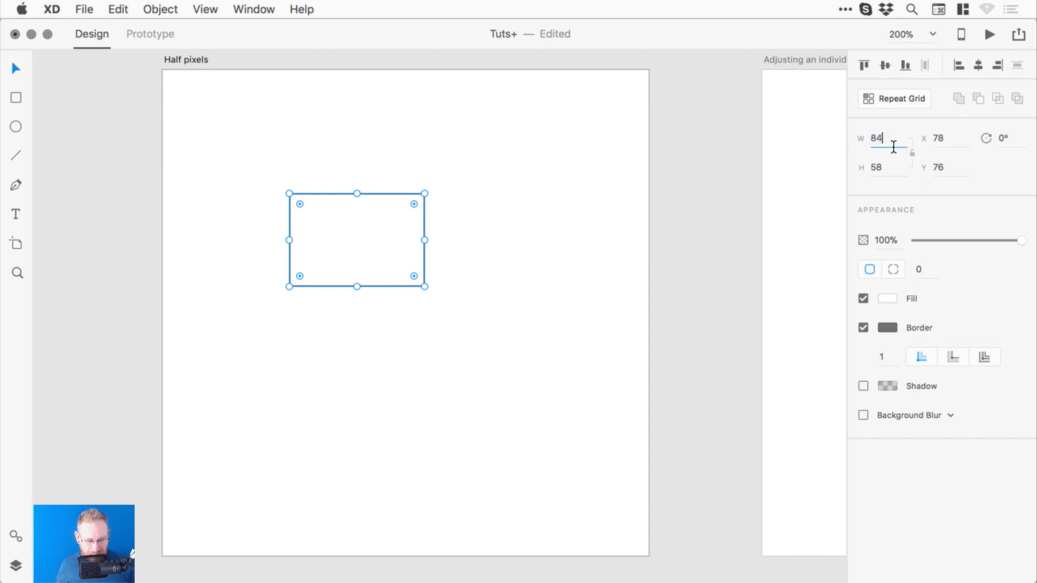
{"action": "type", "text": "78"}
{"action": "key", "text": "Return"}
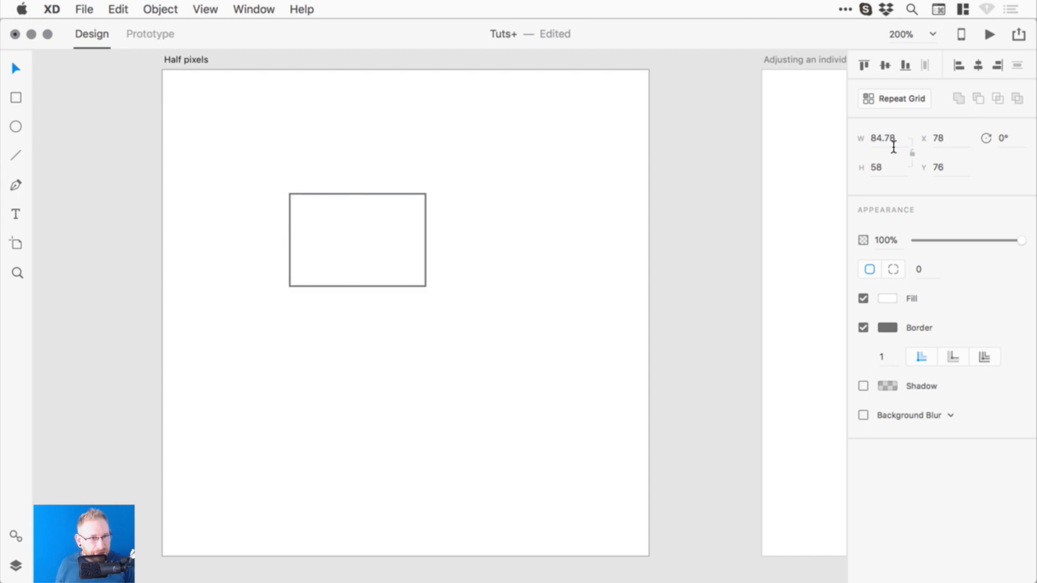
- Zoom in on the rectangle, turn off its border and fill it with green
{"action": "left_click", "coordinate": [327, 194]}
{"action": "key", "text": "z"}
{"action": "left_click_drag", "start_coordinate": [257, 162], "coordinate": [490, 311]}
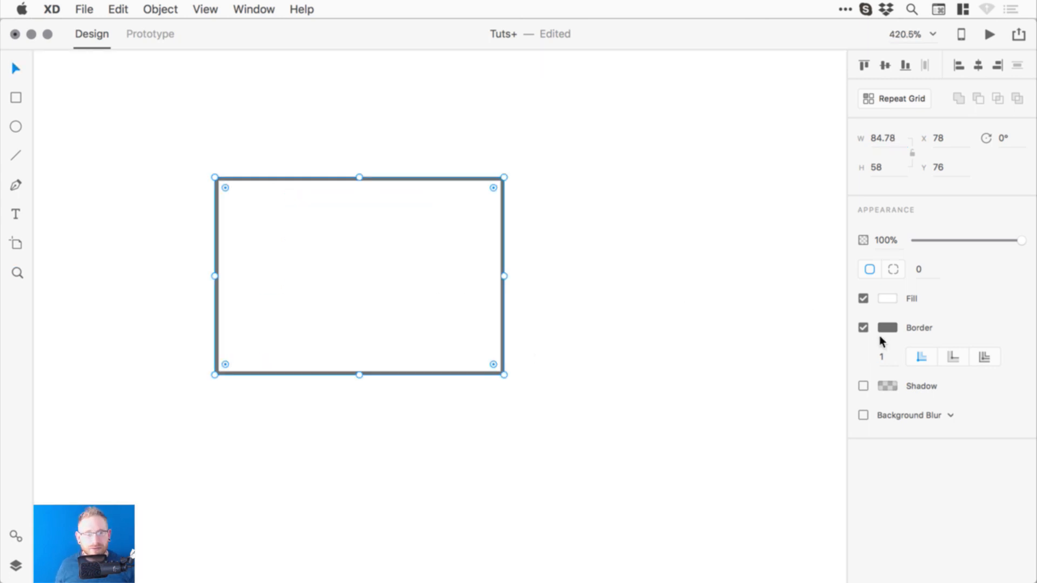
{"action": "left_click", "coordinate": [863, 328]}
{"action": "left_click", "coordinate": [887, 298]}
{"action": "left_click_drag", "start_coordinate": [743, 295], "coordinate": [801, 222]}
{"action": "mouse_move", "coordinate": [834, 283]}
{"action": "left_mouse_down"}
{"action": "mouse_move", "coordinate": [833, 303]}
{"action": "mouse_move", "coordinate": [834, 291]}
{"action": "left_mouse_up"}
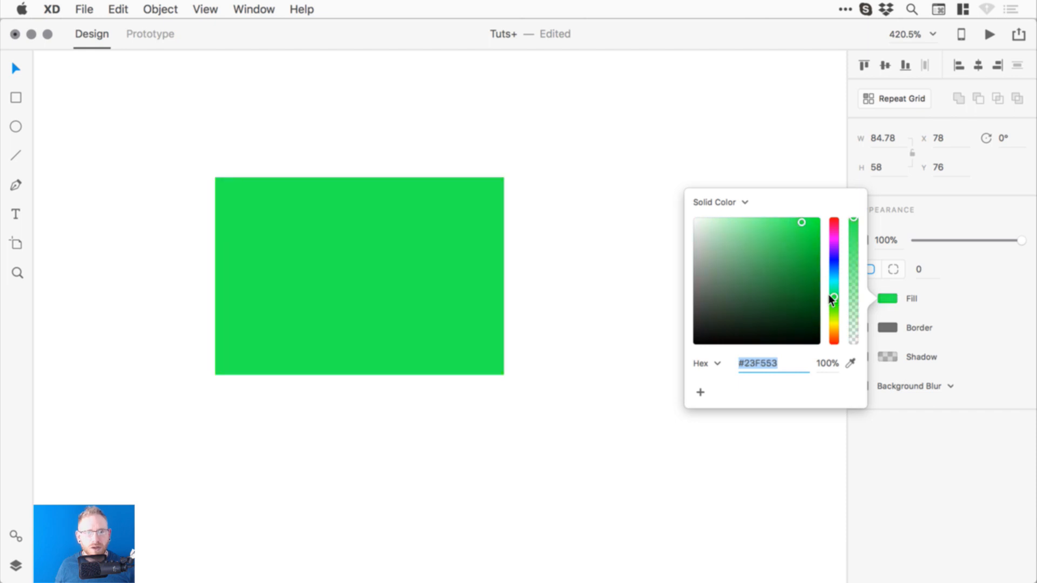
{"action": "left_click", "coordinate": [591, 180]}
- Give the rectangle fractional values: height 58.21, X 78.02 and Y 76.45
{"action": "left_click", "coordinate": [433, 231]}
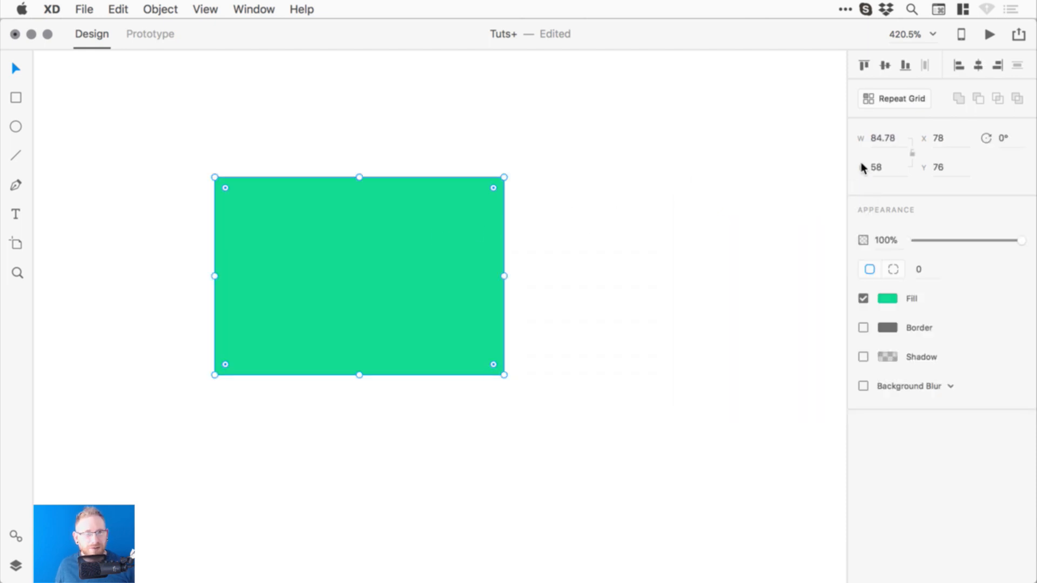
{"action": "left_click", "coordinate": [897, 175]}
{"action": "type", "text": "58.21"}
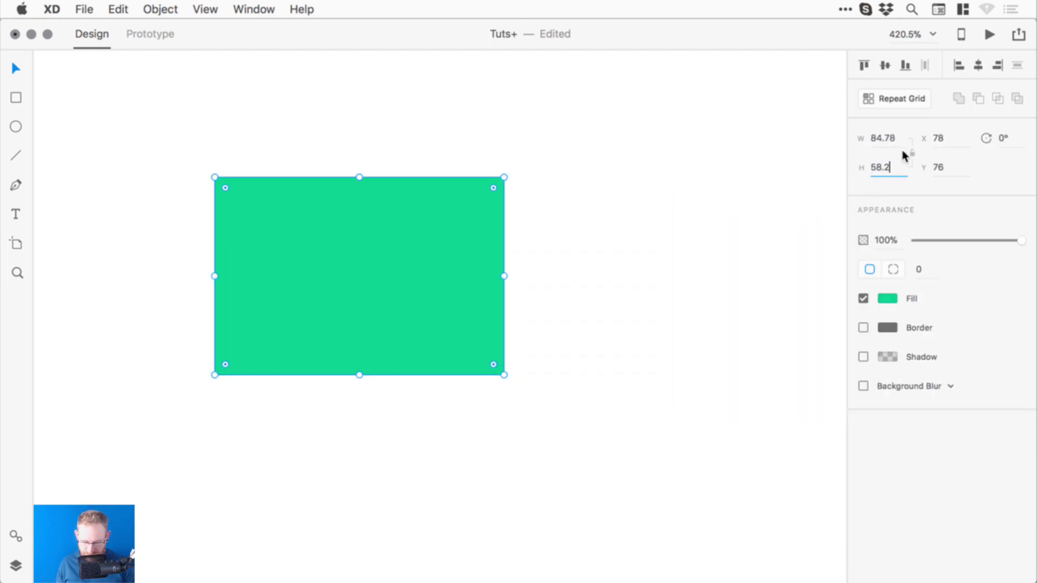
{"action": "key", "text": "Return"}
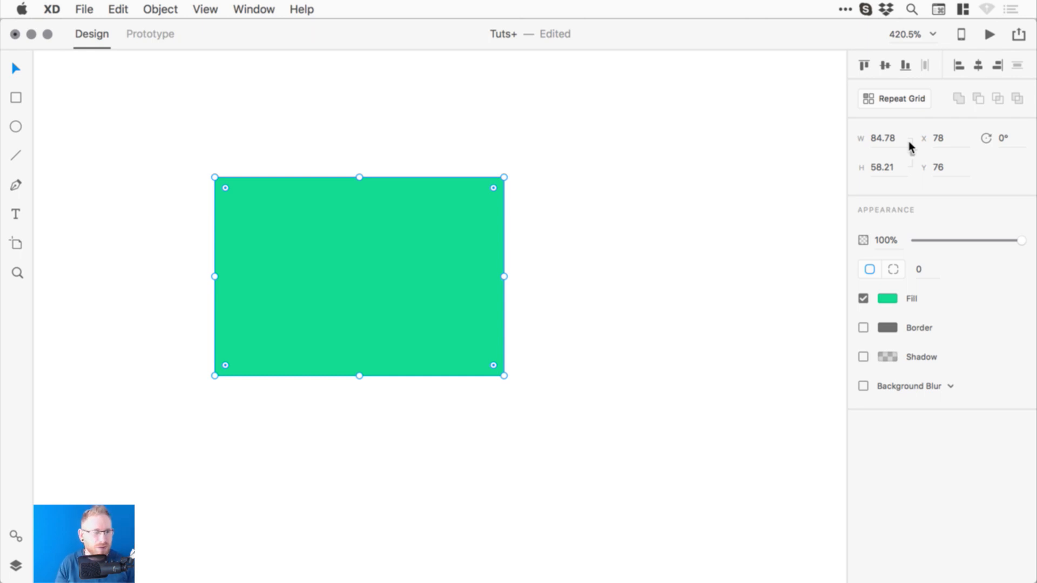
{"action": "left_click", "coordinate": [954, 148]}
{"action": "type", "text": ".02"}
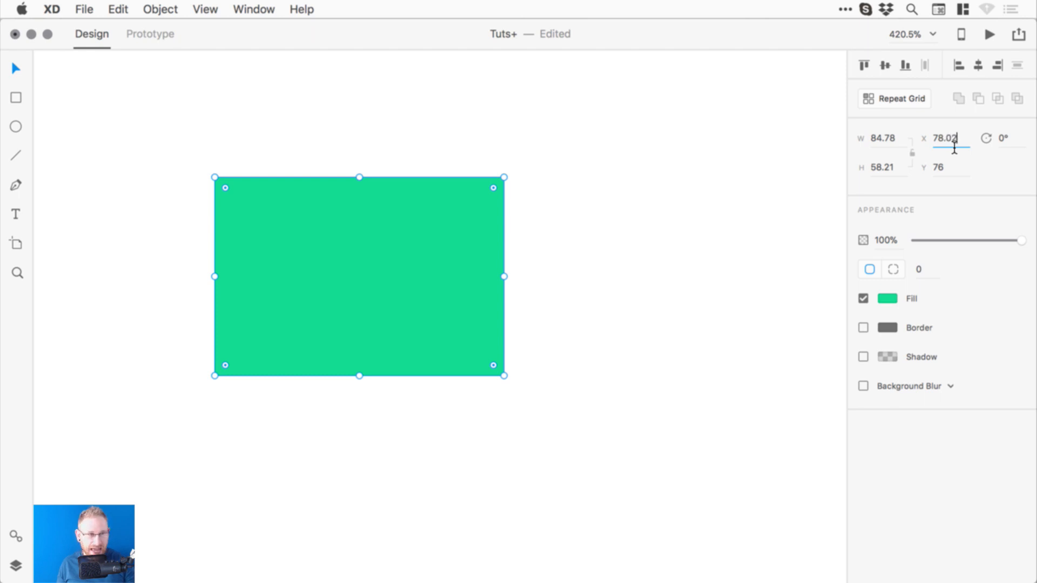
{"action": "key", "text": "Return"}
{"action": "left_click", "coordinate": [959, 175]}
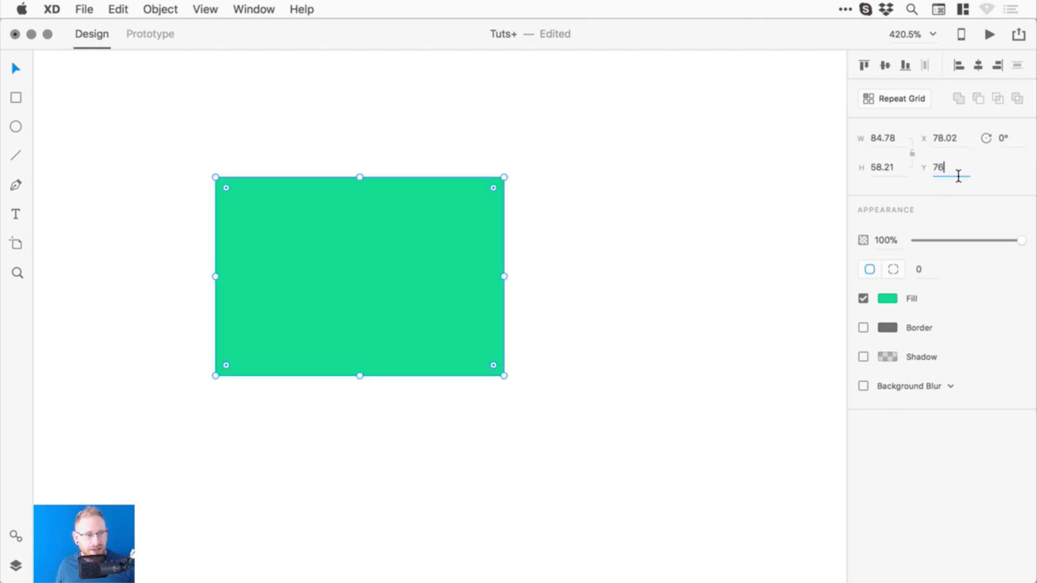
{"action": "type", "text": ".45"}
{"action": "key", "text": "Return"}
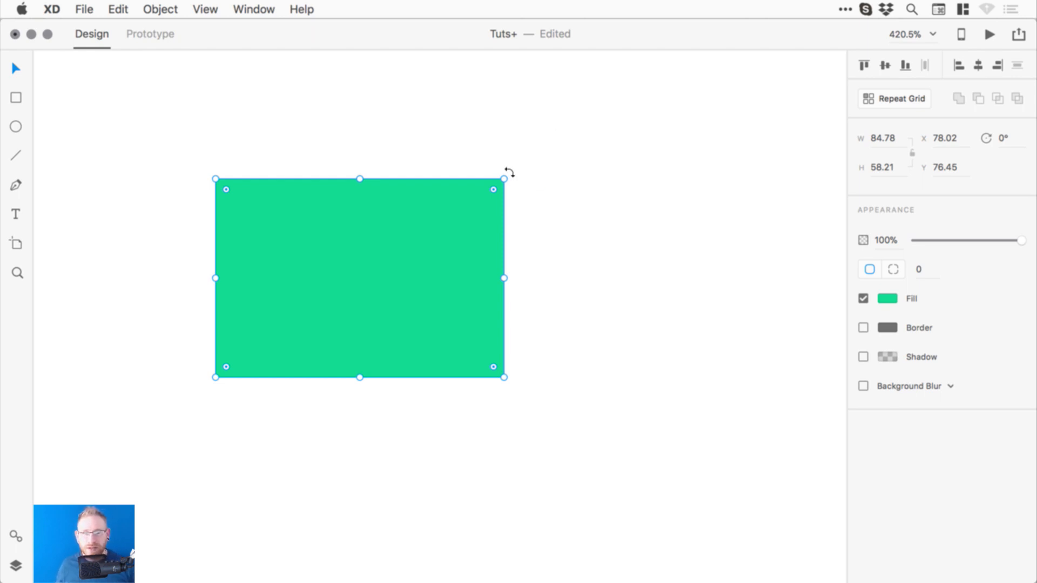
- Round the rectangle to whole pixels: W 85, H 58, X 78, Y 76
{"action": "left_click", "coordinate": [889, 139]}
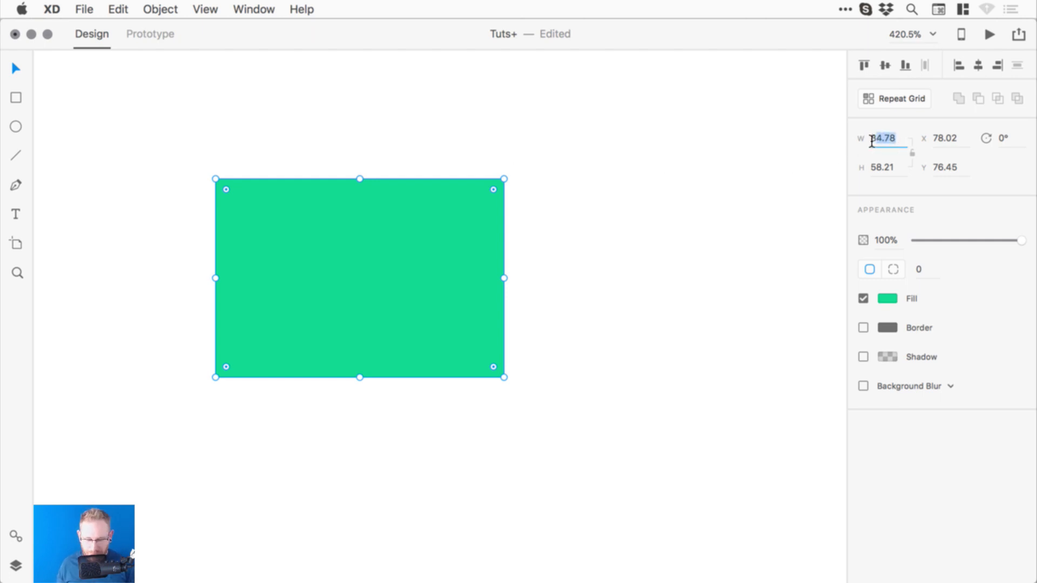
{"action": "type", "text": "85"}
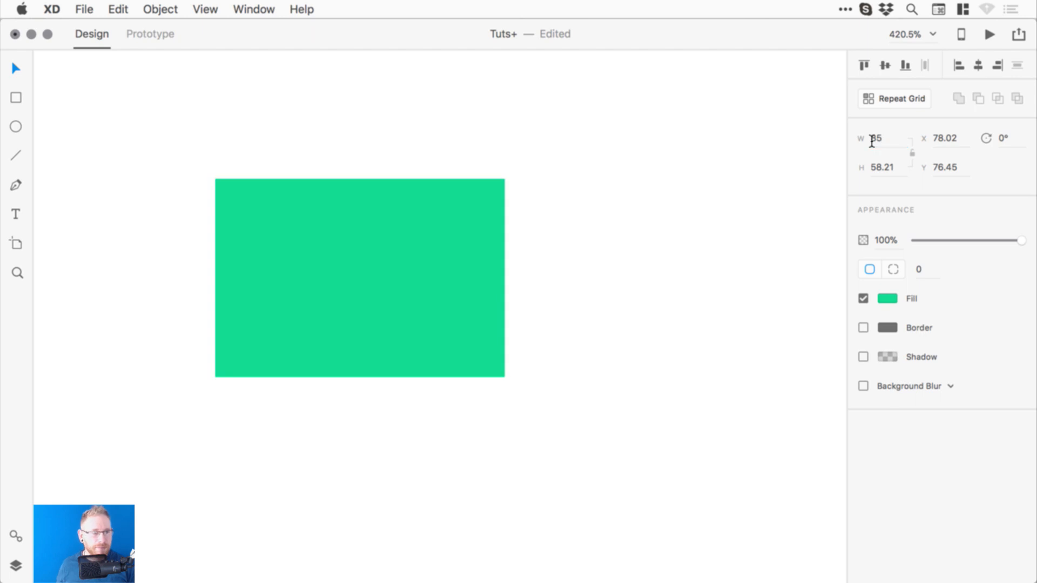
{"action": "key", "text": "Return"}
{"action": "left_click", "coordinate": [895, 177]}
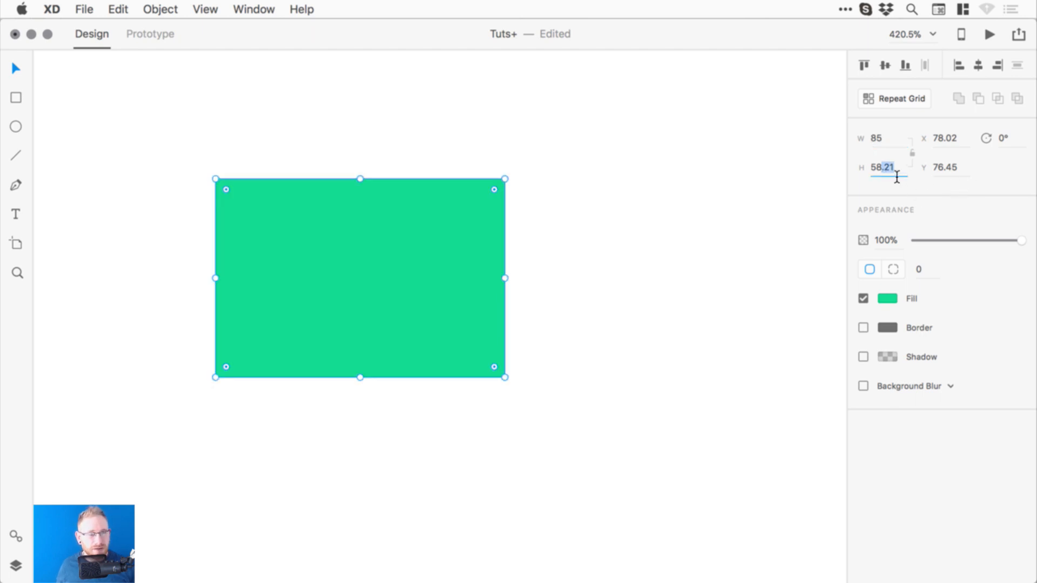
{"action": "type", "text": "58"}
{"action": "key", "text": "Return"}
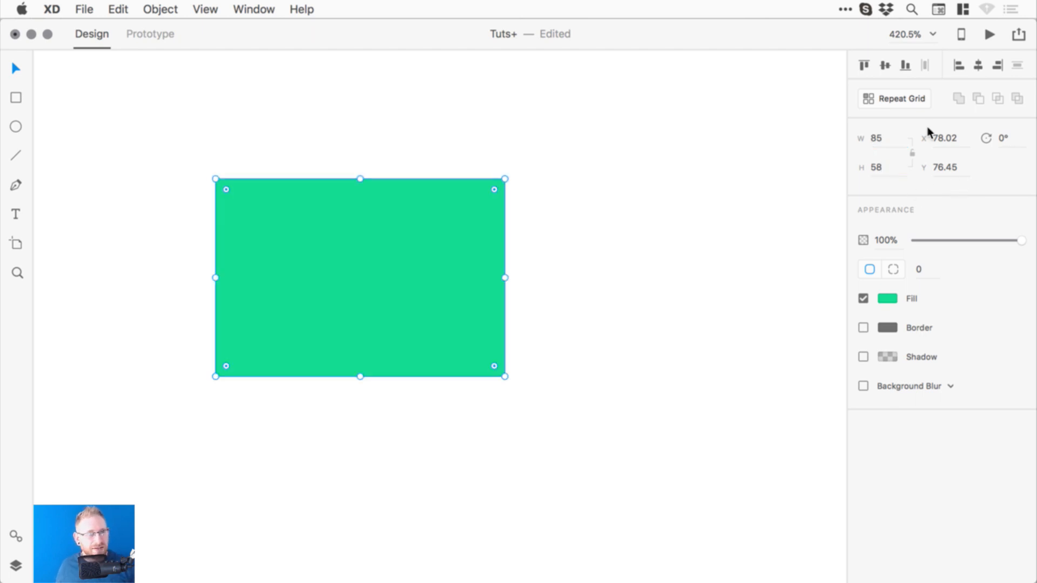
{"action": "left_click", "coordinate": [945, 140]}
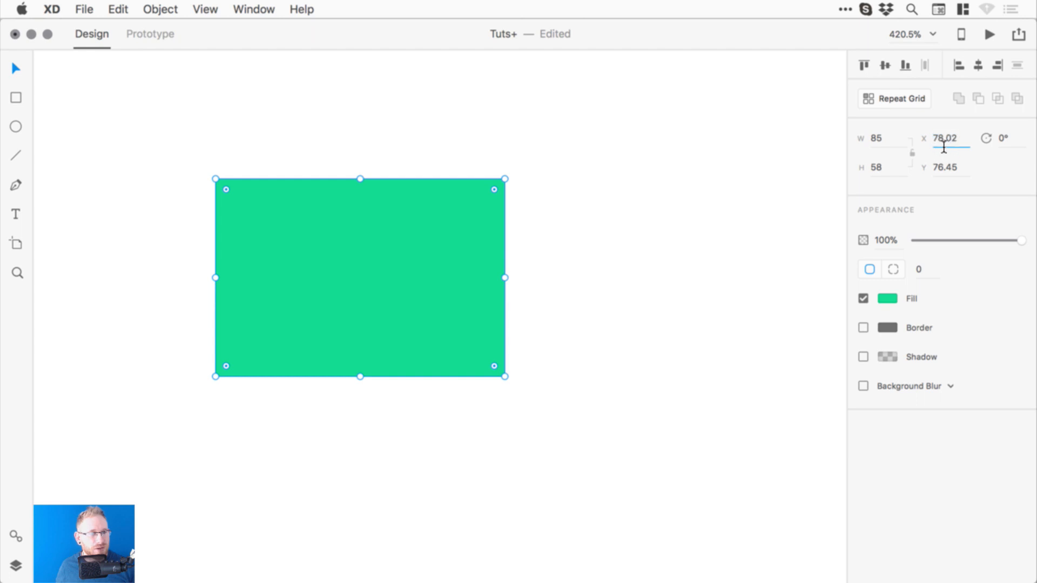
{"action": "type", "text": "78"}
{"action": "key", "text": "Return"}
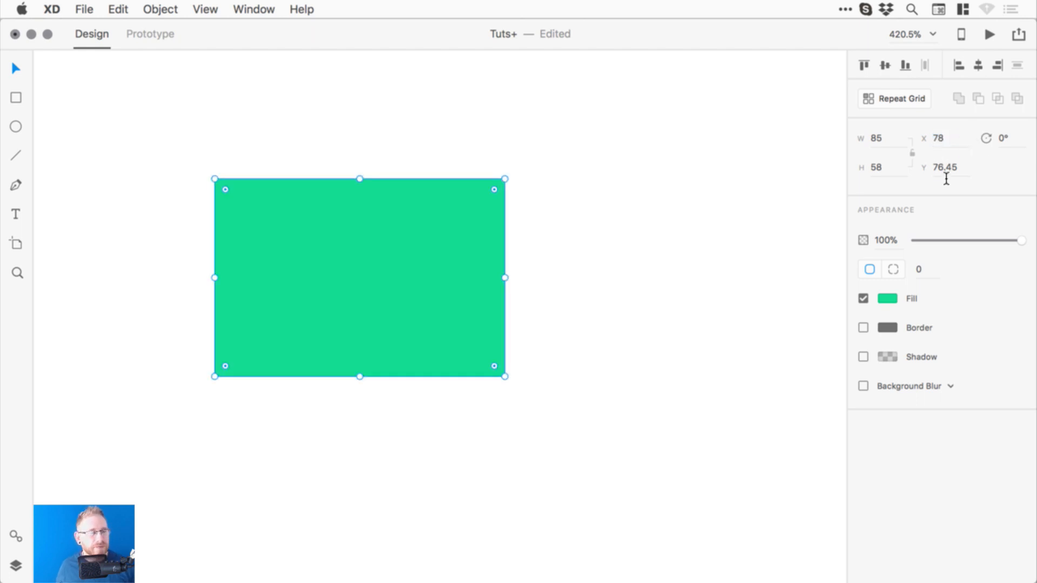
{"action": "left_click", "coordinate": [945, 172]}
{"action": "left_click", "coordinate": [937, 177]}
{"action": "left_click_drag", "start_coordinate": [938, 176], "coordinate": [961, 179]}
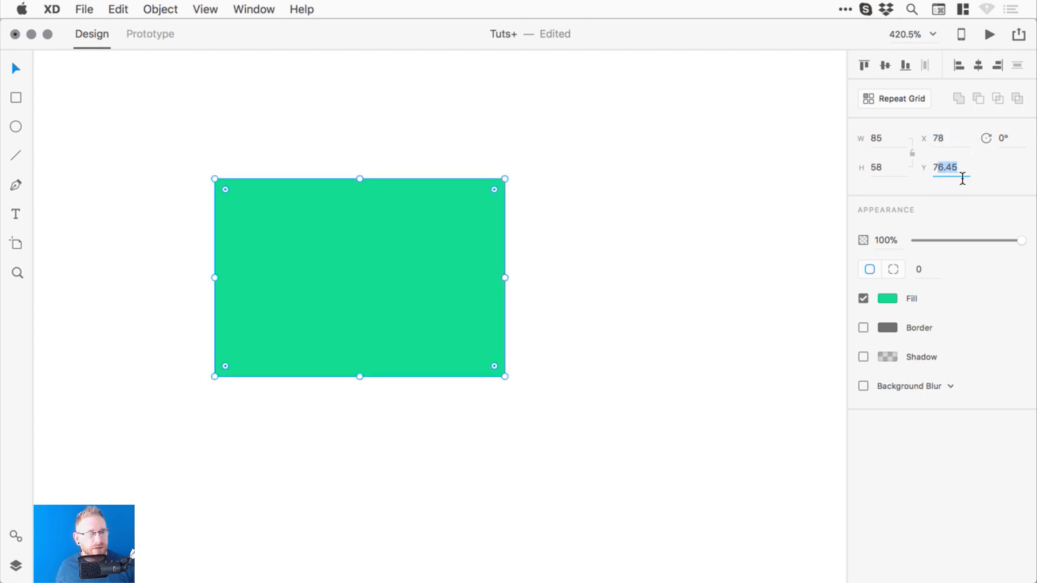
{"action": "type", "text": "6"}
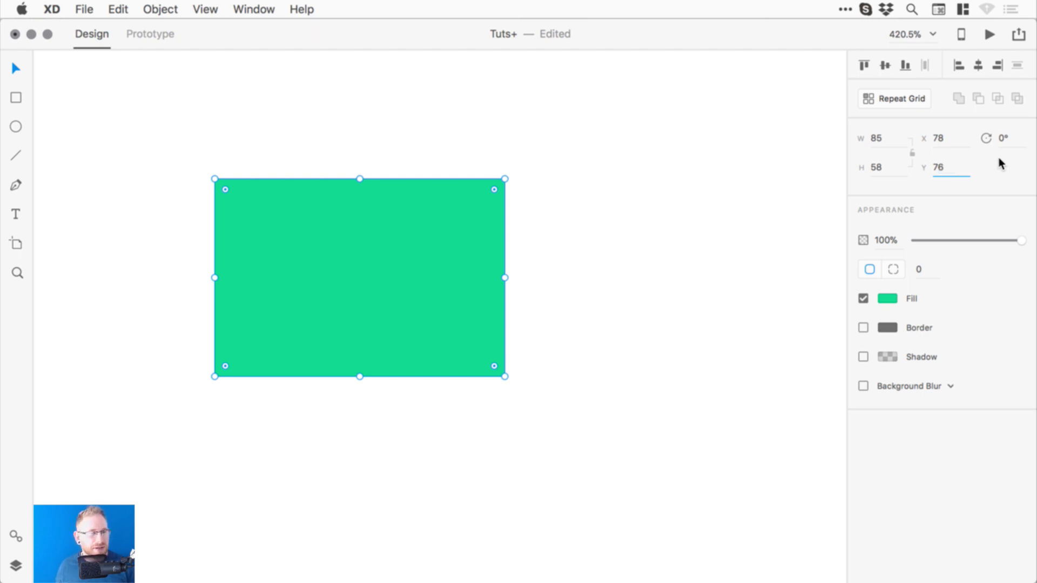
{"action": "key", "text": "Return"}
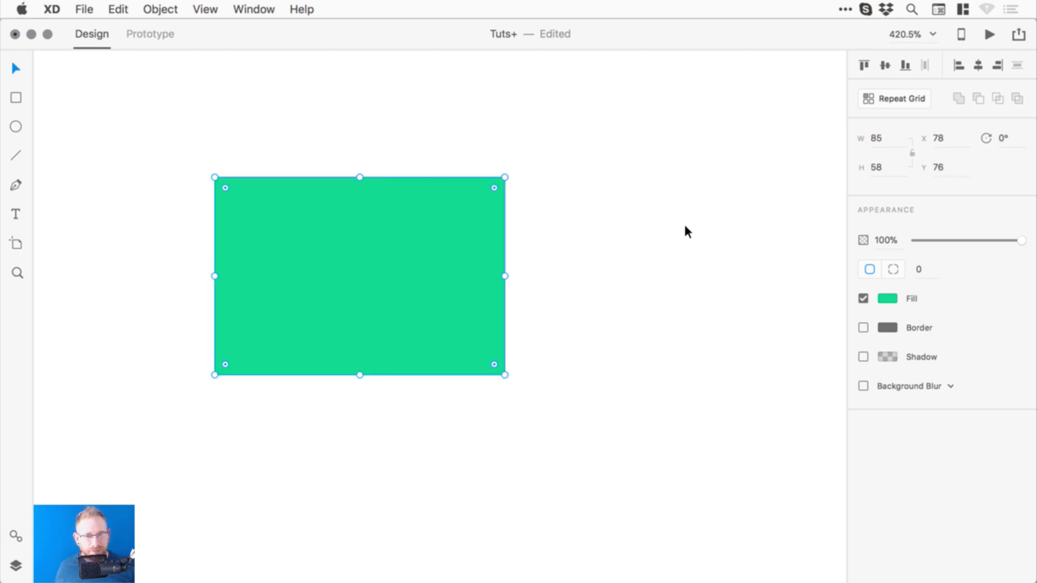
- Drag the green rectangle's top edge up one pixel to H 59, Y 75
{"action": "left_click", "coordinate": [683, 222]}
{"action": "left_click", "coordinate": [335, 262]}
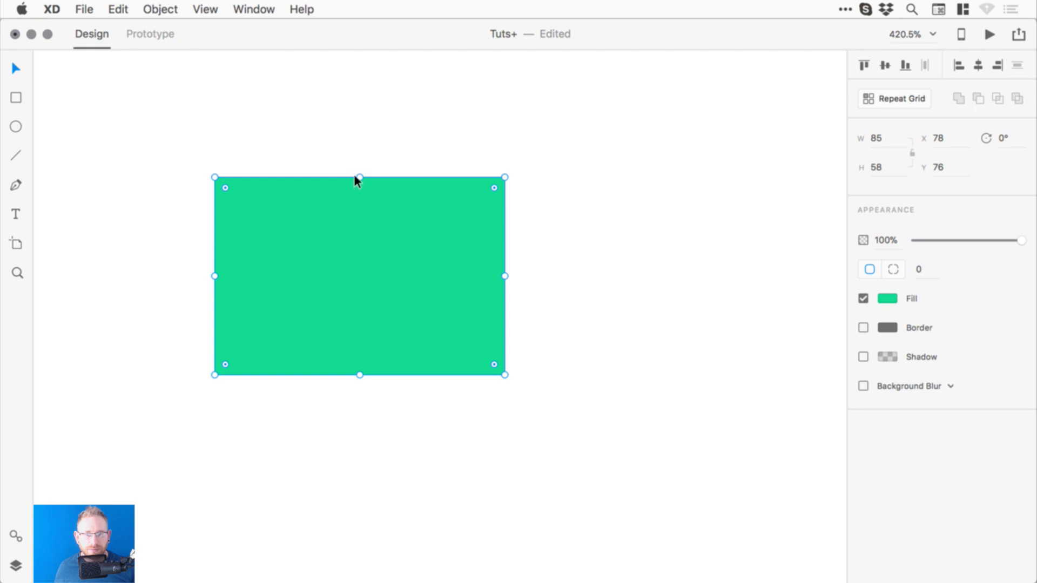
{"action": "mouse_move", "coordinate": [359, 178]}
{"action": "left_mouse_down"}
{"action": "mouse_move", "coordinate": [358, 236]}
{"action": "mouse_move", "coordinate": [356, 178]}
{"action": "left_mouse_up"}
- Draw two temporary test rectangles beside it, then undo them
{"action": "left_click", "coordinate": [16, 98]}
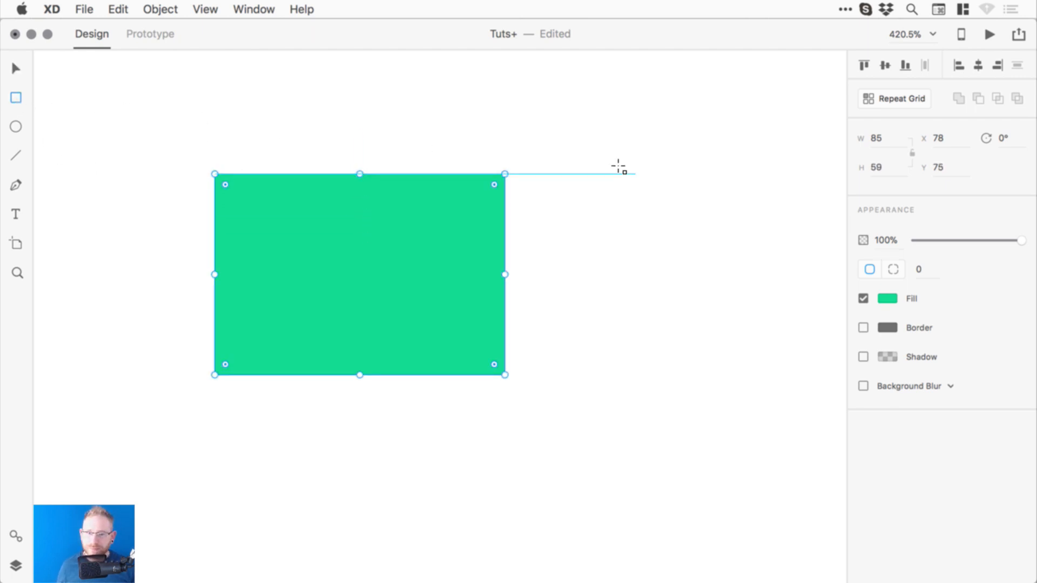
{"action": "left_click_drag", "start_coordinate": [580, 142], "coordinate": [763, 305]}
{"action": "mouse_move", "coordinate": [554, 366]}
{"action": "left_mouse_down"}
{"action": "mouse_move", "coordinate": [780, 476]}
{"action": "mouse_move", "coordinate": [711, 533]}
{"action": "mouse_move", "coordinate": [811, 520]}
{"action": "mouse_move", "coordinate": [720, 537]}
{"action": "mouse_move", "coordinate": [744, 471]}
{"action": "mouse_move", "coordinate": [739, 511]}
{"action": "left_mouse_up"}
{"action": "key", "text": "v"}
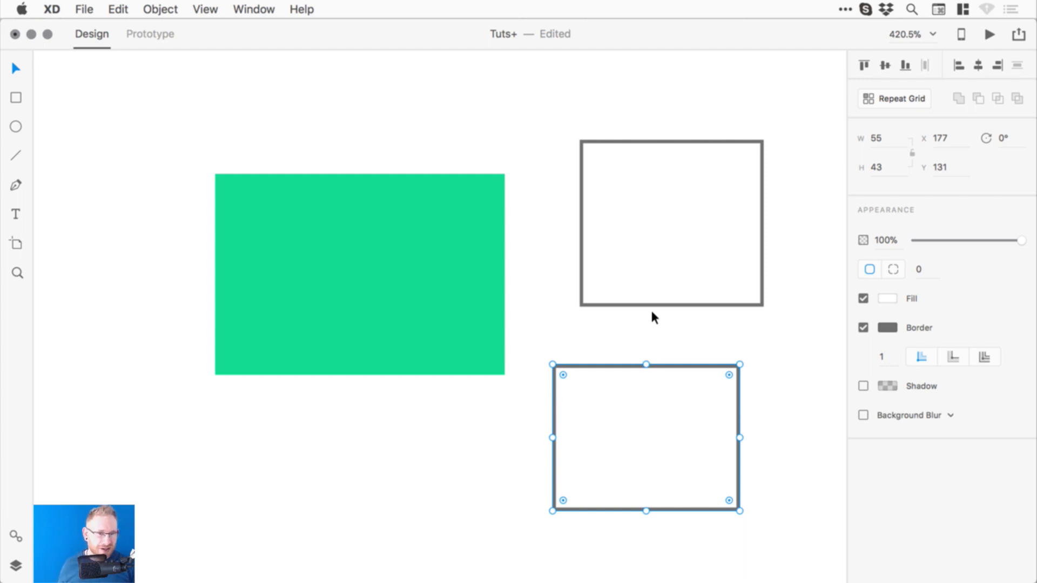
{"action": "key", "text": "super+z"}
{"action": "key", "text": "super+z"}
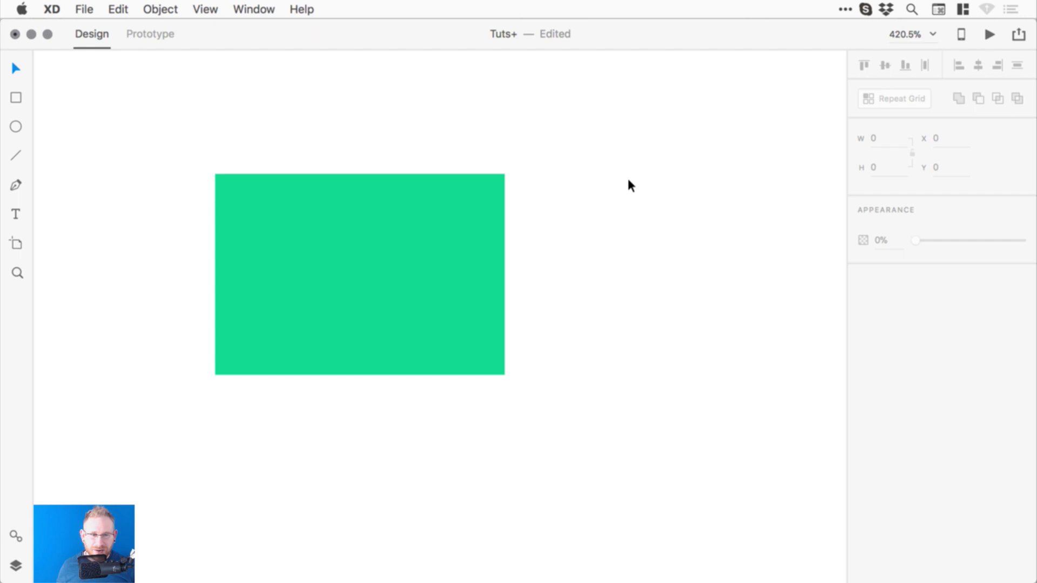
{"action": "left_click", "coordinate": [306, 205]}
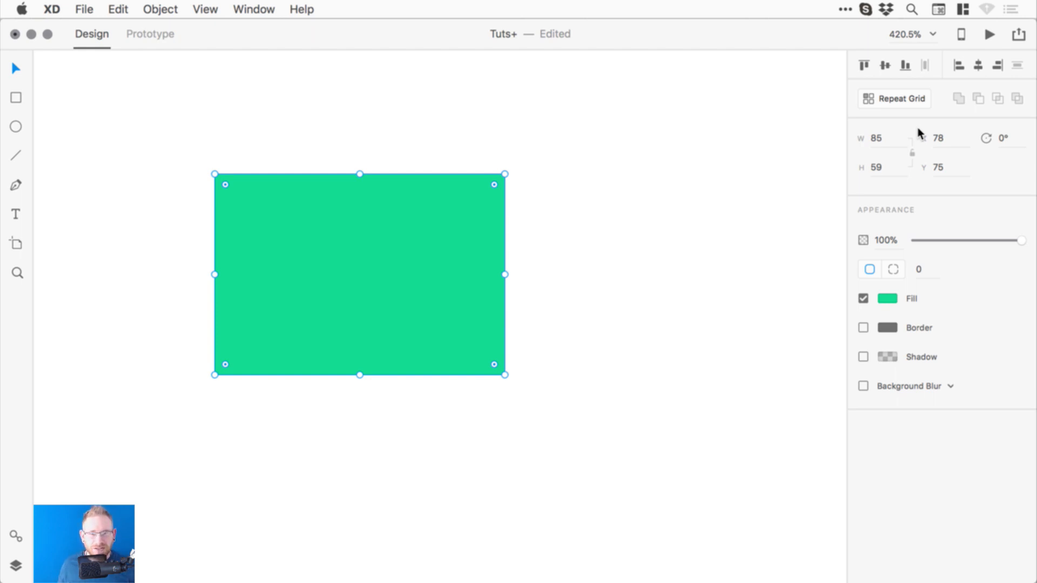
- Delete the green rectangle, zoom out, and draw a new 97 × 27 rectangle at X 65, Y 117
{"action": "key", "text": "Delete"}
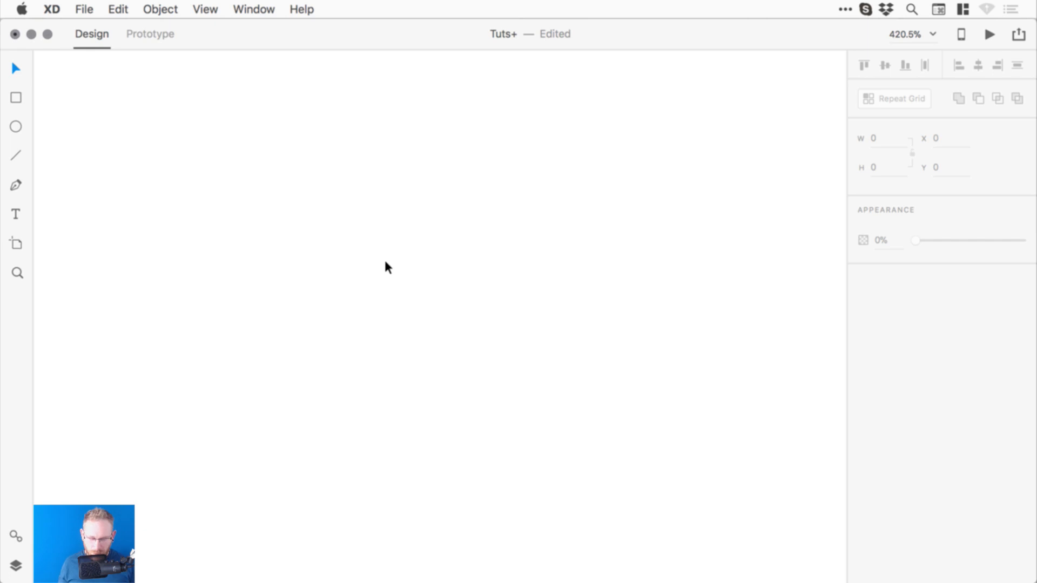
{"action": "key", "text": "super+minus"}
{"action": "key", "text": "super+minus"}
{"action": "key", "text": "super+minus"}
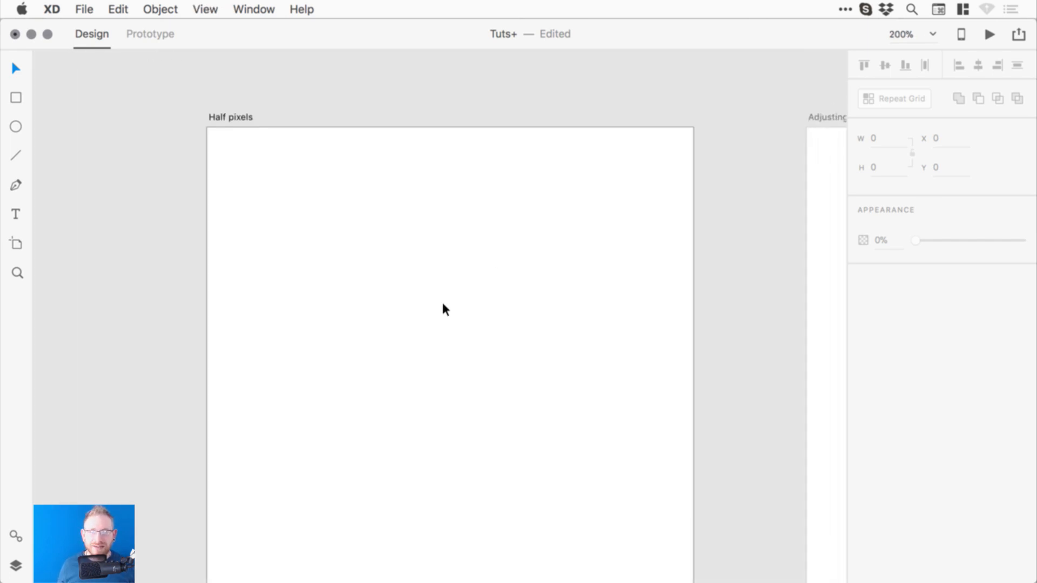
{"action": "left_click", "coordinate": [15, 100]}
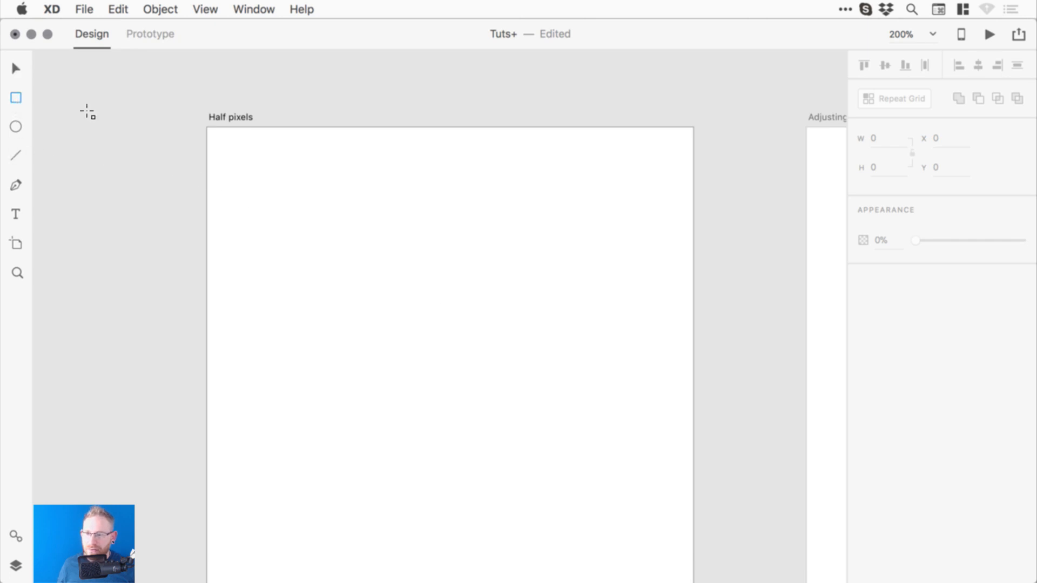
{"action": "left_click_drag", "start_coordinate": [312, 317], "coordinate": [470, 359]}
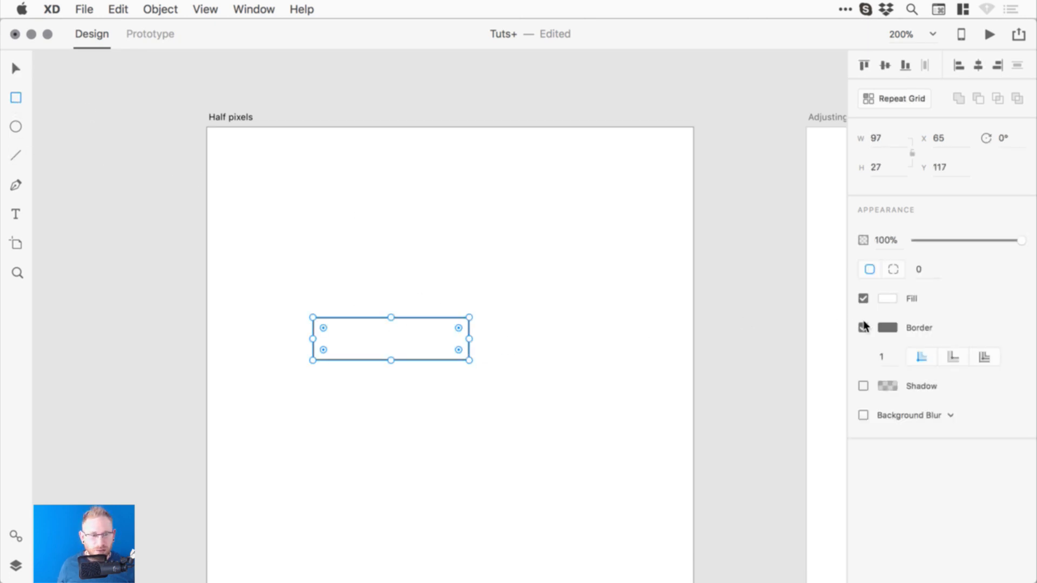
- Remove the new rectangle's border and give it a teal fill
{"action": "left_click", "coordinate": [863, 328]}
{"action": "left_click", "coordinate": [886, 299]}
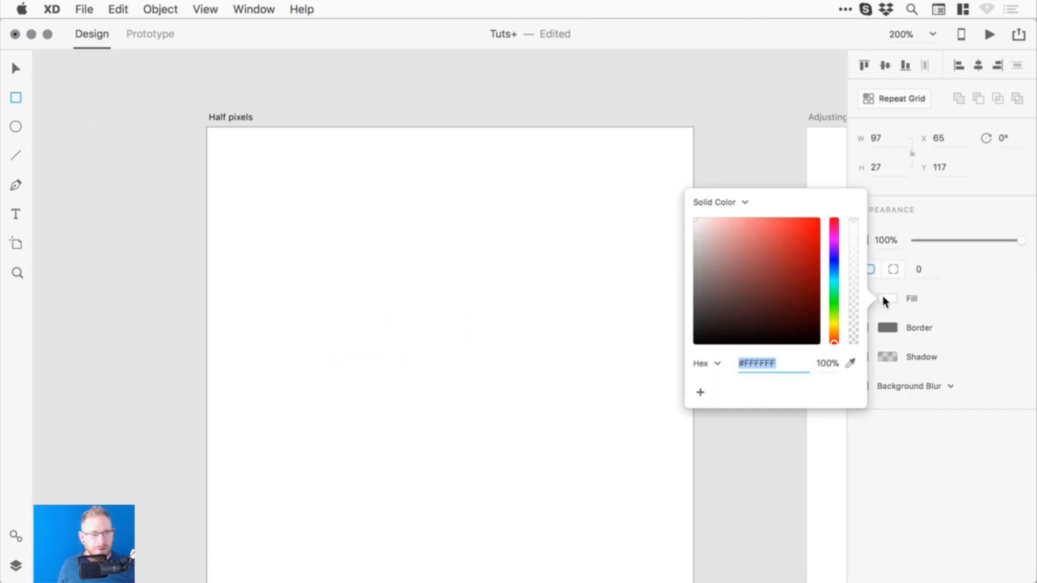
{"action": "left_click", "coordinate": [834, 285]}
{"action": "left_click_drag", "start_coordinate": [780, 259], "coordinate": [783, 232]}
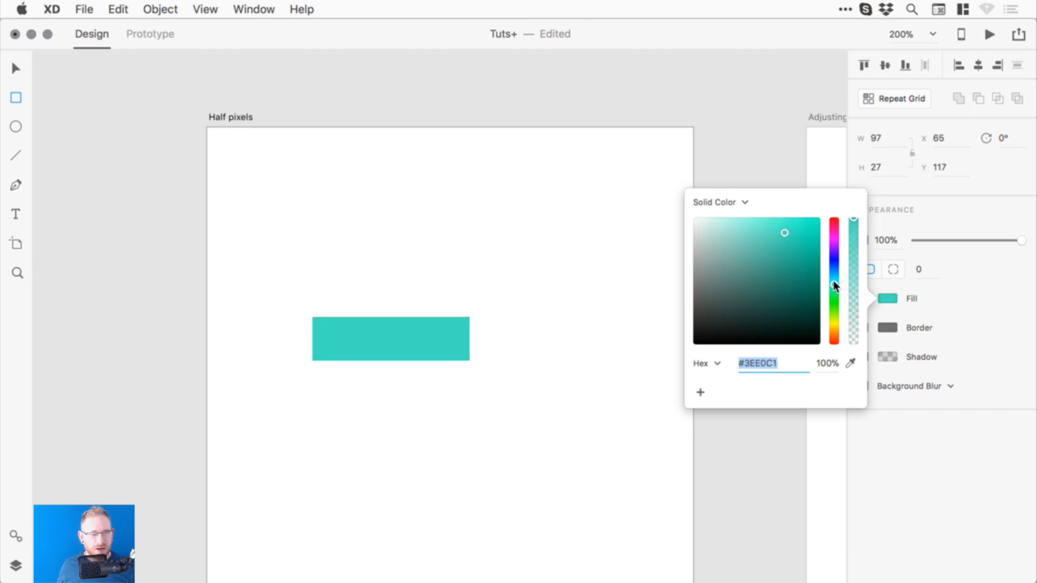
{"action": "type", "text": "v"}
{"action": "left_click", "coordinate": [437, 264]}
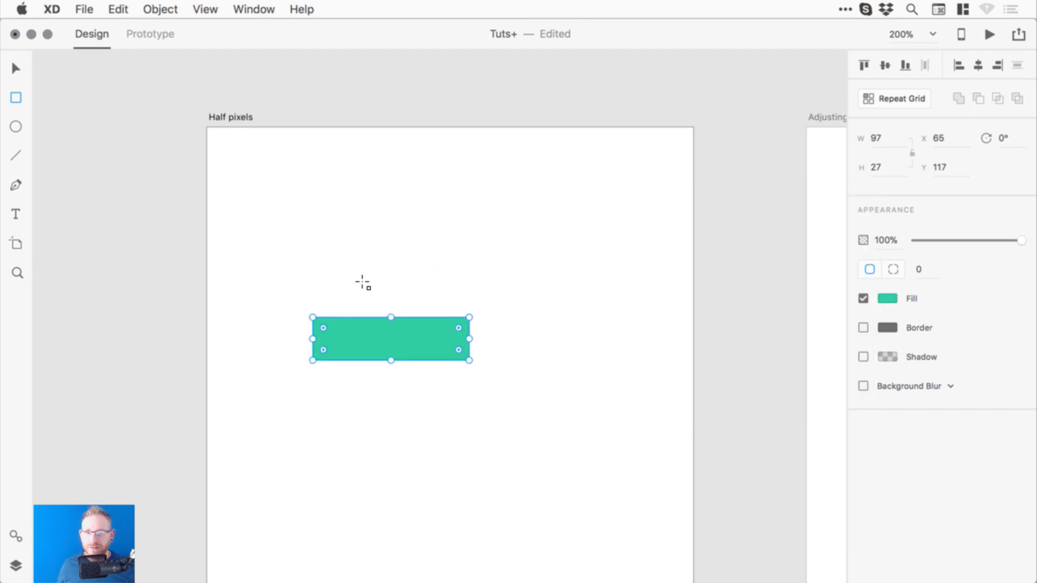
- Zoom in and drag the top edge down to trim the rectangle to 97 × 21 at Y 123
{"action": "key", "text": "z"}
{"action": "left_click_drag", "start_coordinate": [267, 241], "coordinate": [557, 426]}
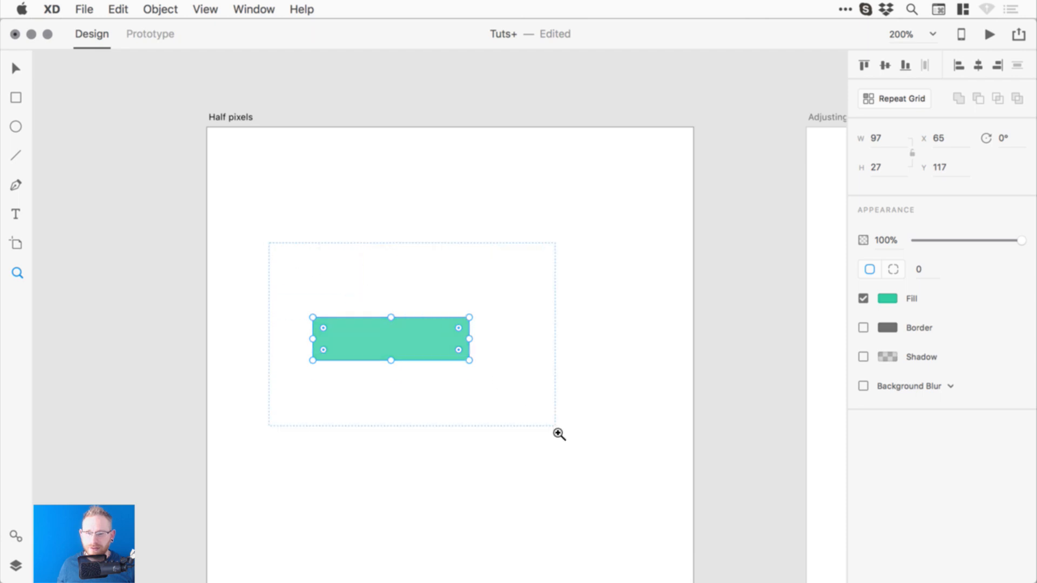
{"action": "mouse_move", "coordinate": [514, 290]}
{"action": "left_mouse_down"}
{"action": "mouse_move", "coordinate": [516, 273]}
{"action": "mouse_move", "coordinate": [518, 283]}
{"action": "left_mouse_up"}
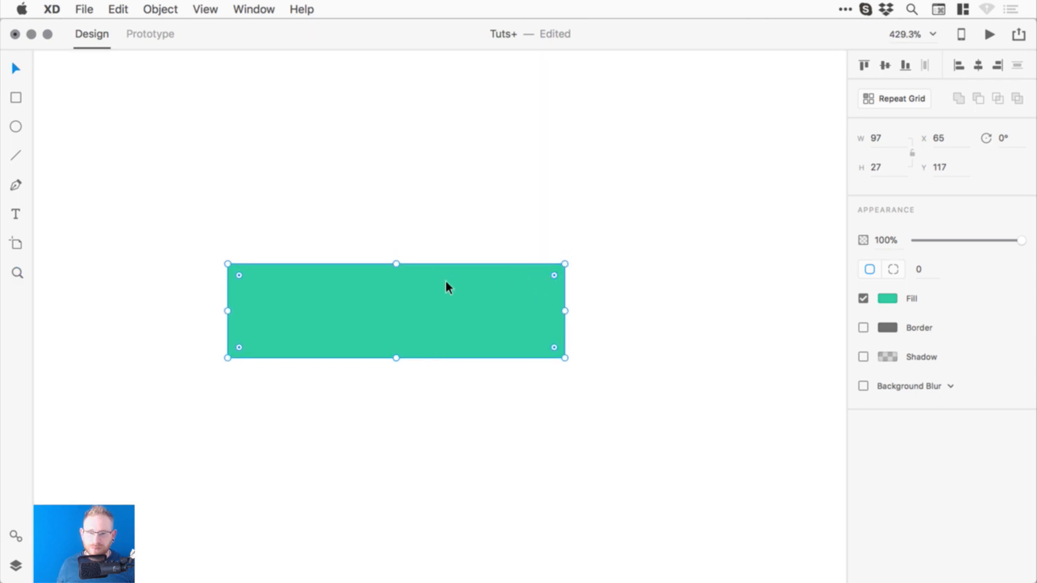
{"action": "left_click", "coordinate": [117, 9]}
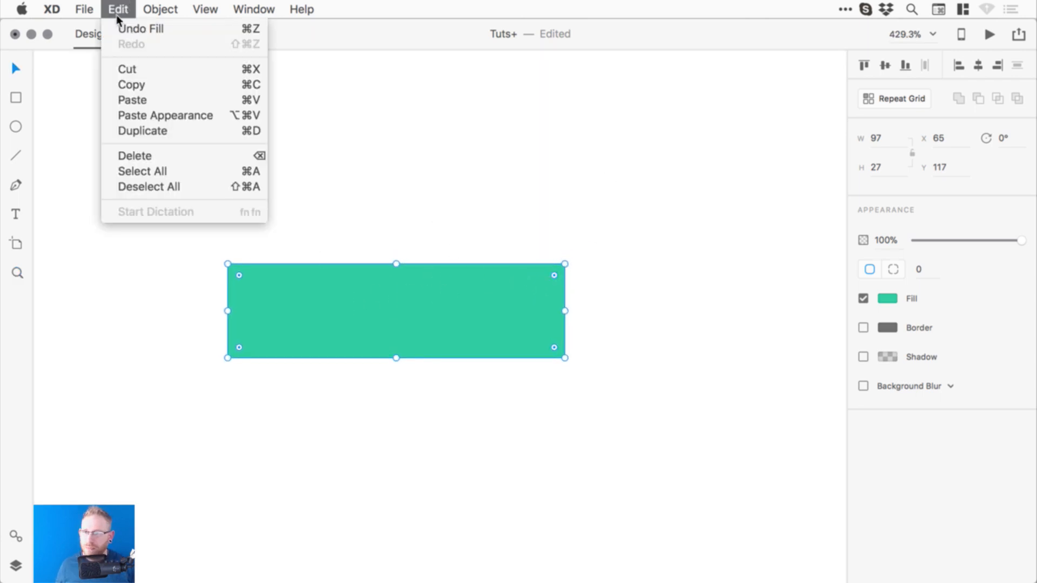
{"action": "left_click", "coordinate": [466, 231]}
{"action": "left_click_drag", "start_coordinate": [396, 265], "coordinate": [396, 285]}
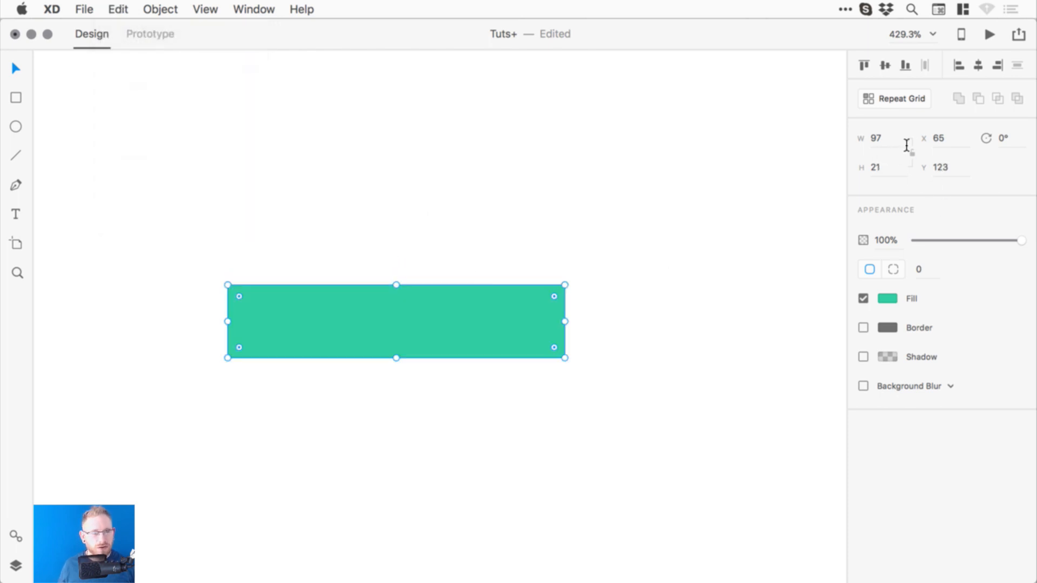
{"action": "left_click", "coordinate": [120, 11]}
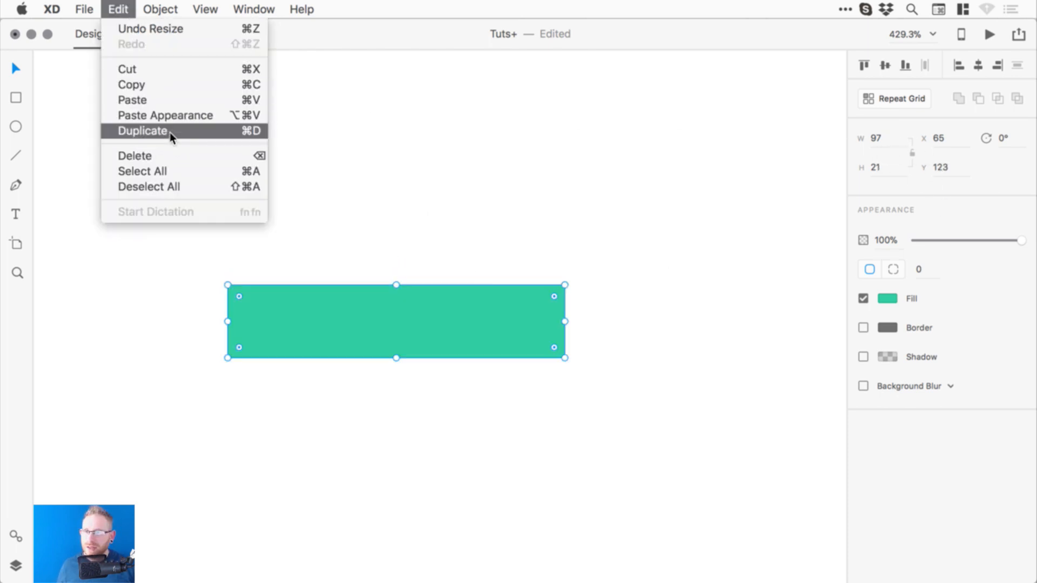
- Duplicate the teal bar, rotate the copy diagonally, and shorten it as the arrow's upper arm
{"action": "left_click", "coordinate": [169, 133]}
{"action": "left_click_drag", "start_coordinate": [221, 281], "coordinate": [341, 208]}
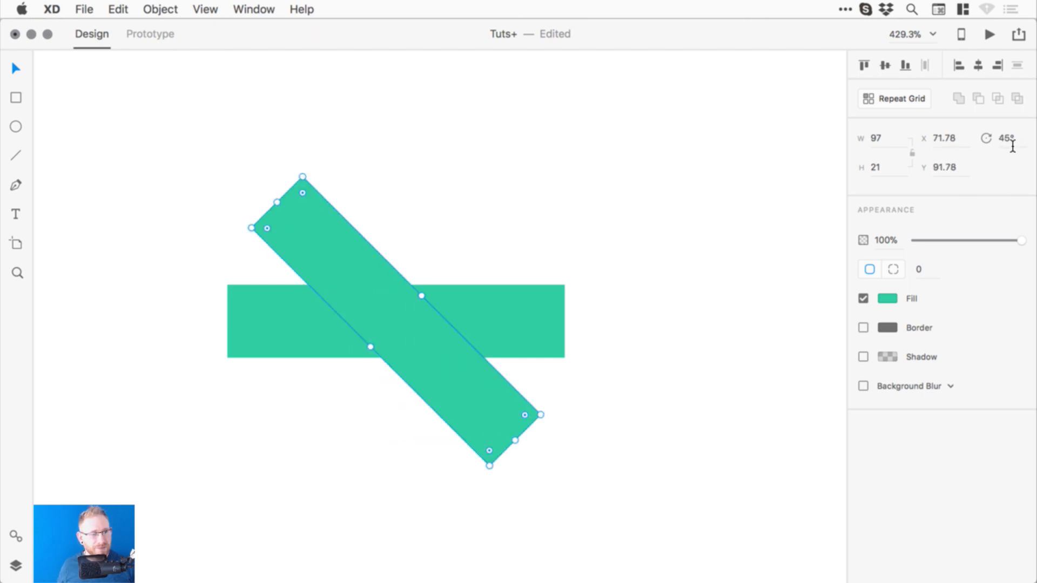
{"action": "left_click_drag", "start_coordinate": [479, 384], "coordinate": [500, 267]}
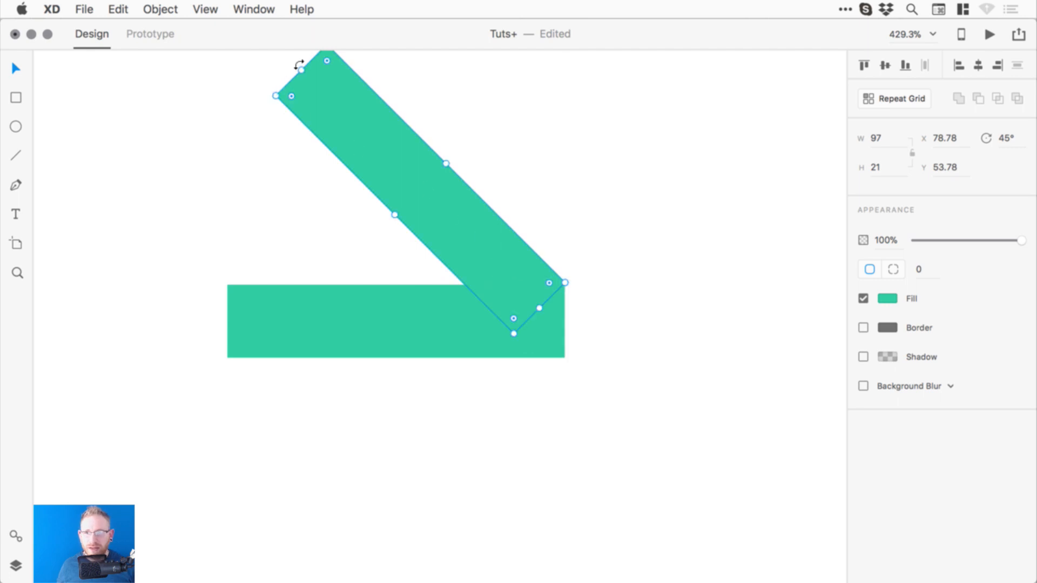
{"action": "left_click_drag", "start_coordinate": [301, 71], "coordinate": [415, 151]}
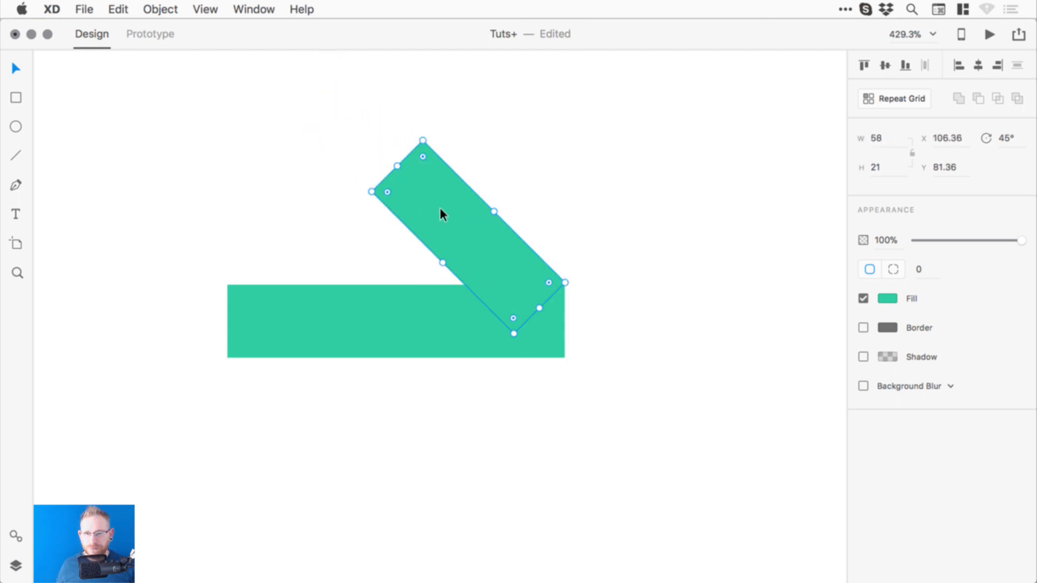
{"action": "left_click", "coordinate": [285, 315]}
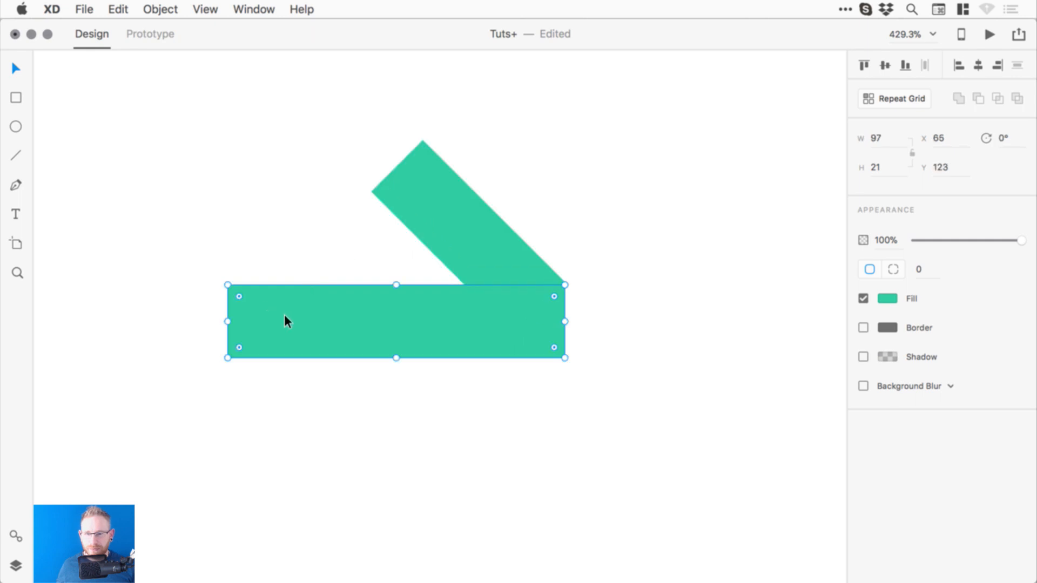
{"action": "left_click", "coordinate": [448, 215]}
- Duplicate the diagonal arm, rotate the copy to 315° and place it as the lower arm
{"action": "left_click", "coordinate": [118, 9]}
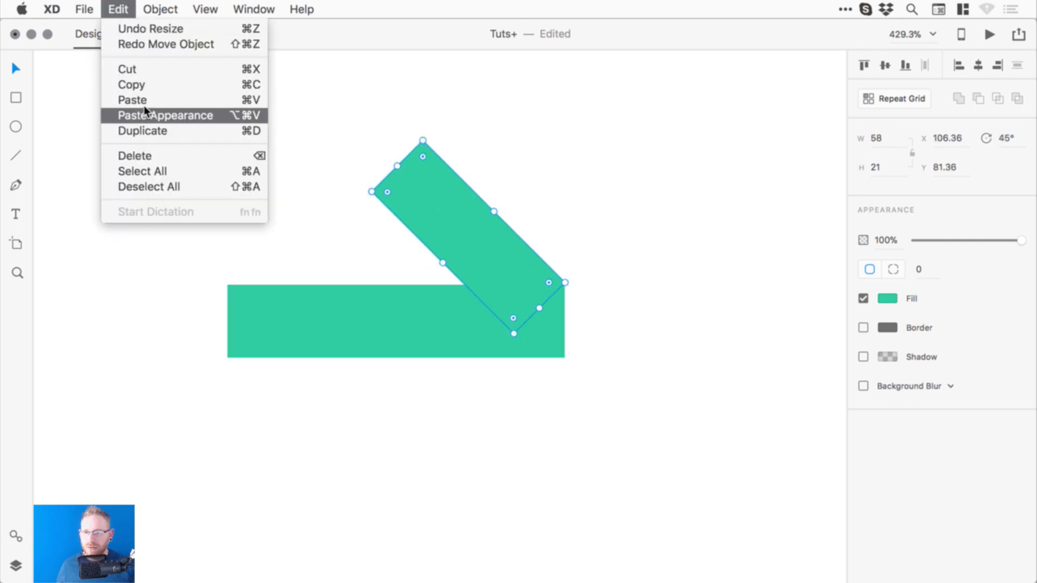
{"action": "left_click", "coordinate": [135, 131]}
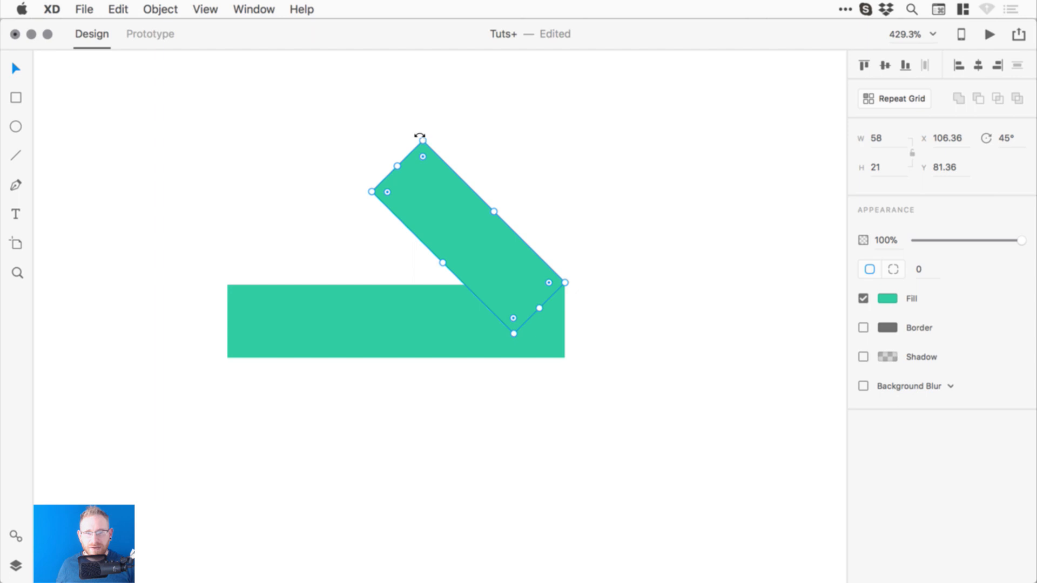
{"action": "left_click_drag", "start_coordinate": [420, 135], "coordinate": [408, 268]}
{"action": "left_click_drag", "start_coordinate": [519, 176], "coordinate": [496, 335]}
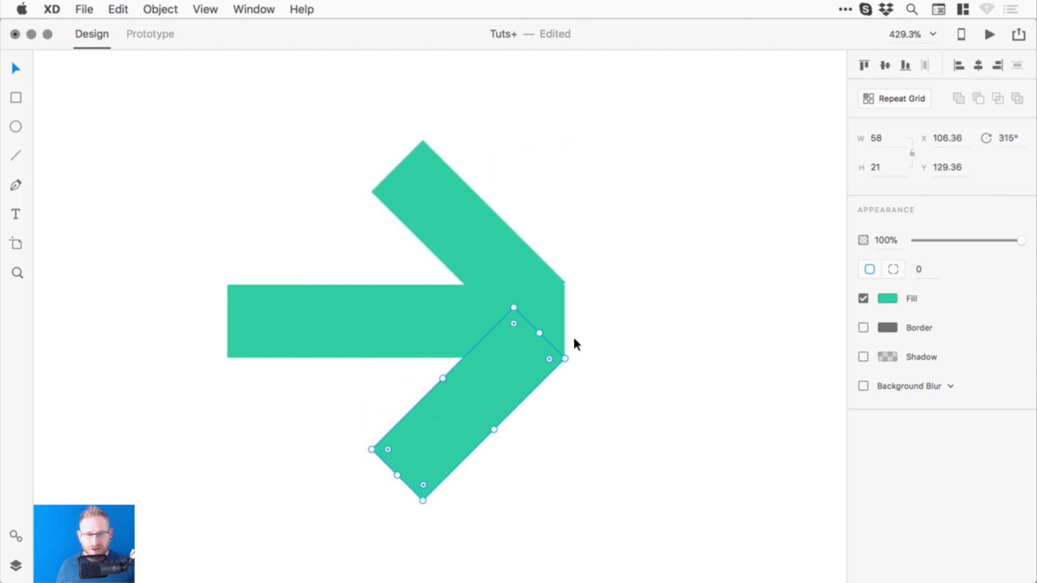
{"action": "left_click", "coordinate": [576, 344]}
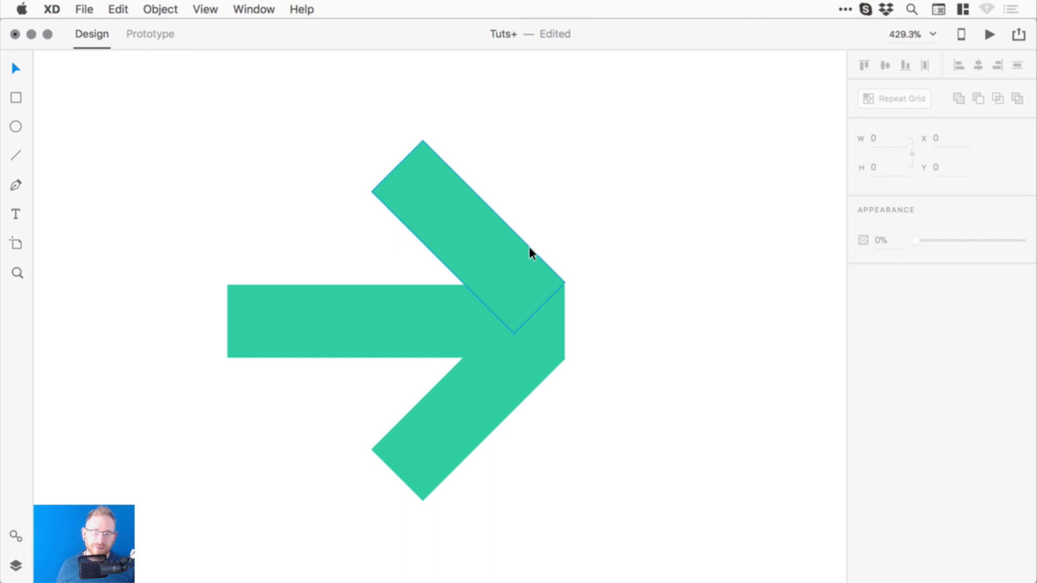
- Realign the arms, centre the shaft on the arrowhead and shorten it to 82 × 21
{"action": "left_click", "coordinate": [507, 255]}
{"action": "left_click_drag", "start_coordinate": [424, 320], "coordinate": [407, 322]}
{"action": "left_click_drag", "start_coordinate": [505, 257], "coordinate": [489, 327]}
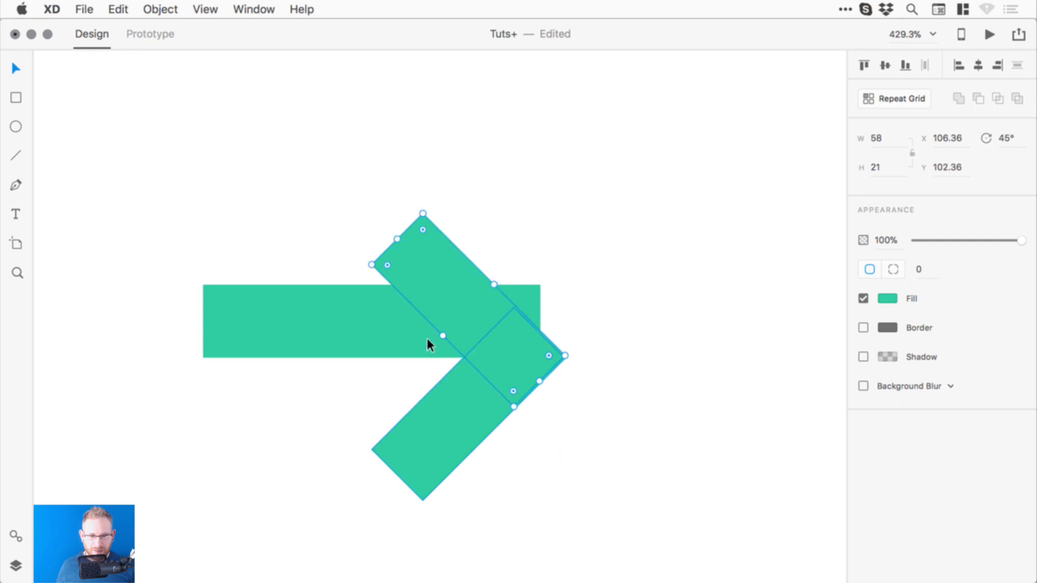
{"action": "left_click_drag", "start_coordinate": [427, 338], "coordinate": [395, 364]}
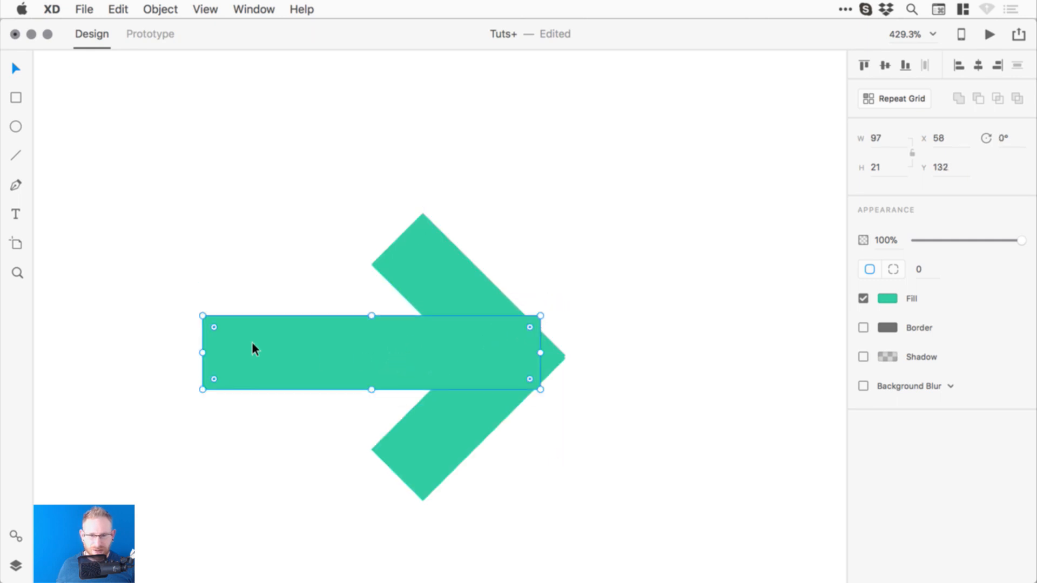
{"action": "left_click_drag", "start_coordinate": [214, 356], "coordinate": [238, 356]}
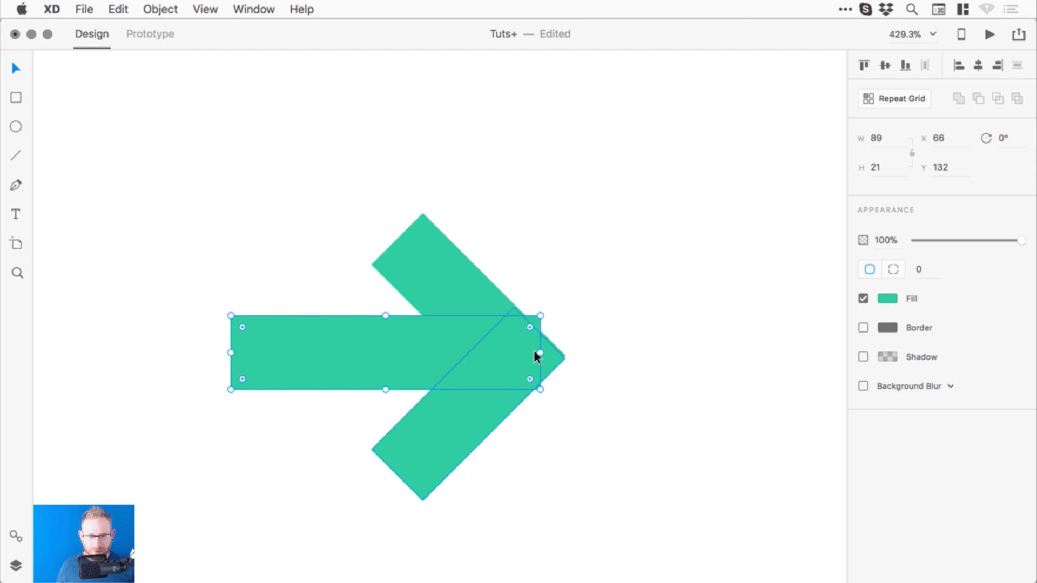
{"action": "left_click_drag", "start_coordinate": [540, 355], "coordinate": [520, 355]}
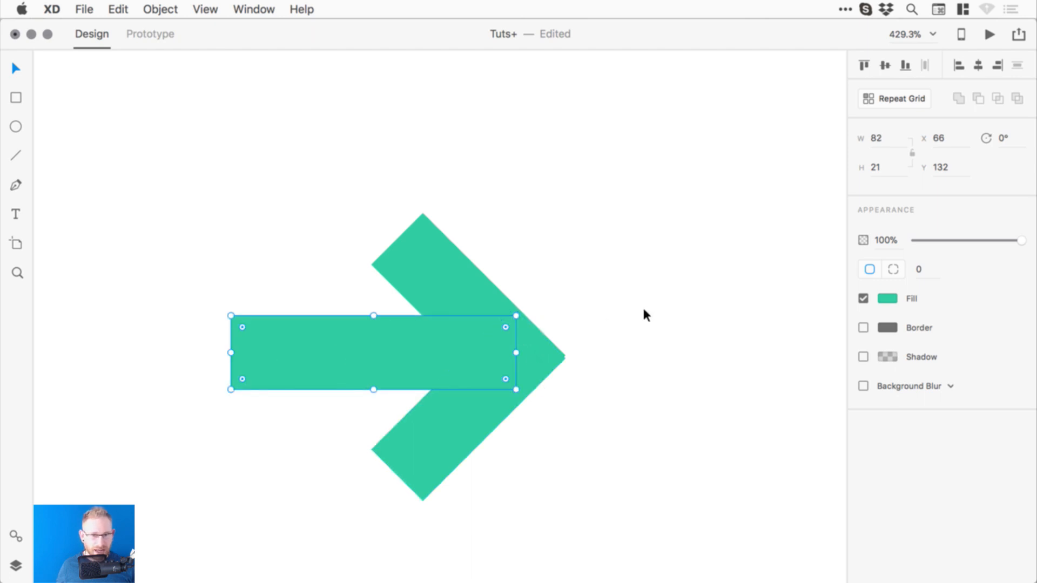
{"action": "left_click", "coordinate": [646, 324]}
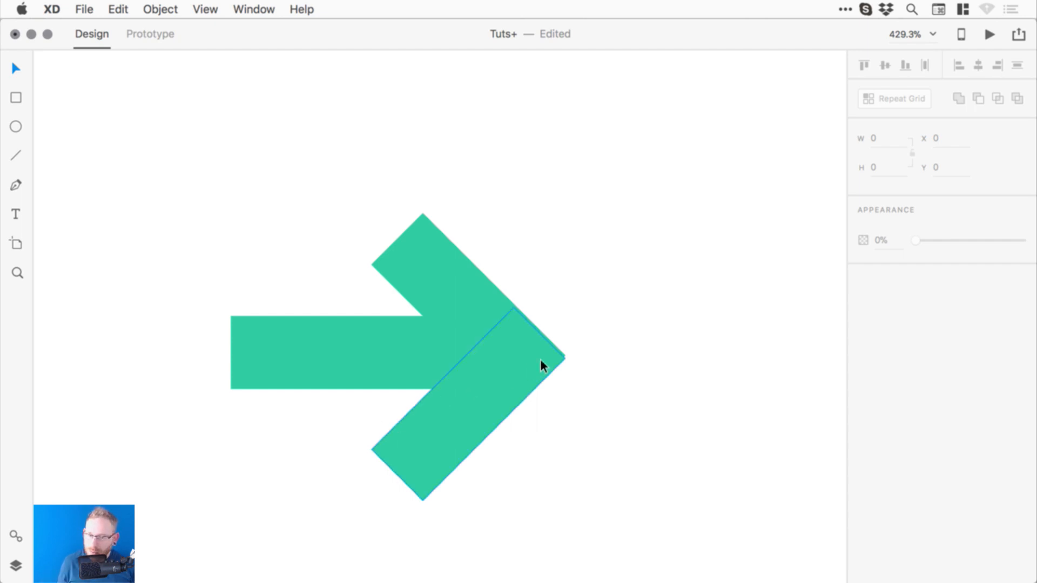
- Inspect the arrow tip up close, then Alt-drag a copy of the green arrow further right
{"action": "key", "text": "super+space"}
{"action": "left_click_drag", "start_coordinate": [525, 329], "coordinate": [598, 396]}
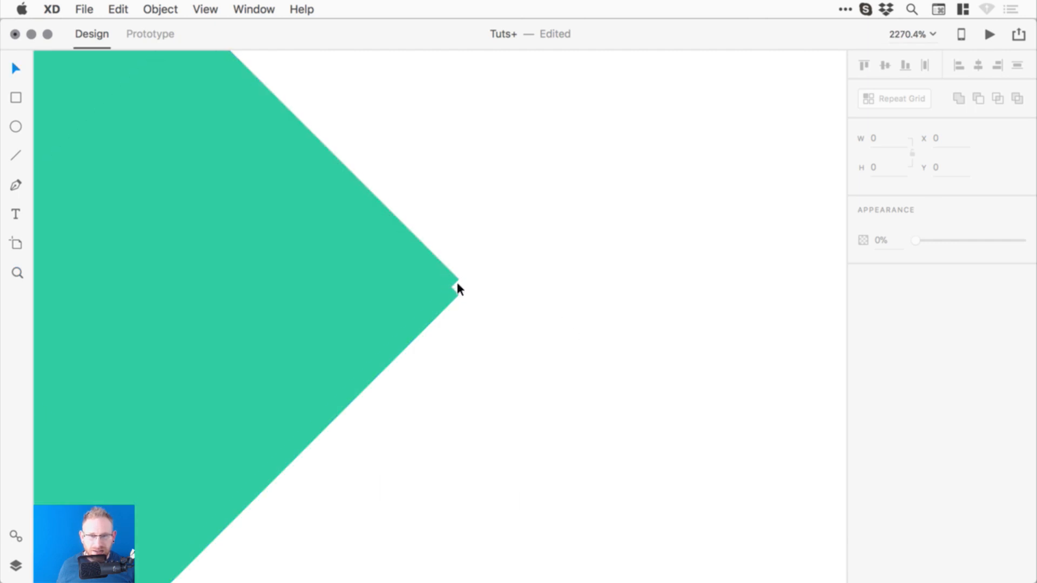
{"action": "key", "text": "space"}
{"action": "left_click_drag", "start_coordinate": [501, 351], "coordinate": [617, 333]}
{"action": "key", "text": "super+minus"}
{"action": "key", "text": "super+minus"}
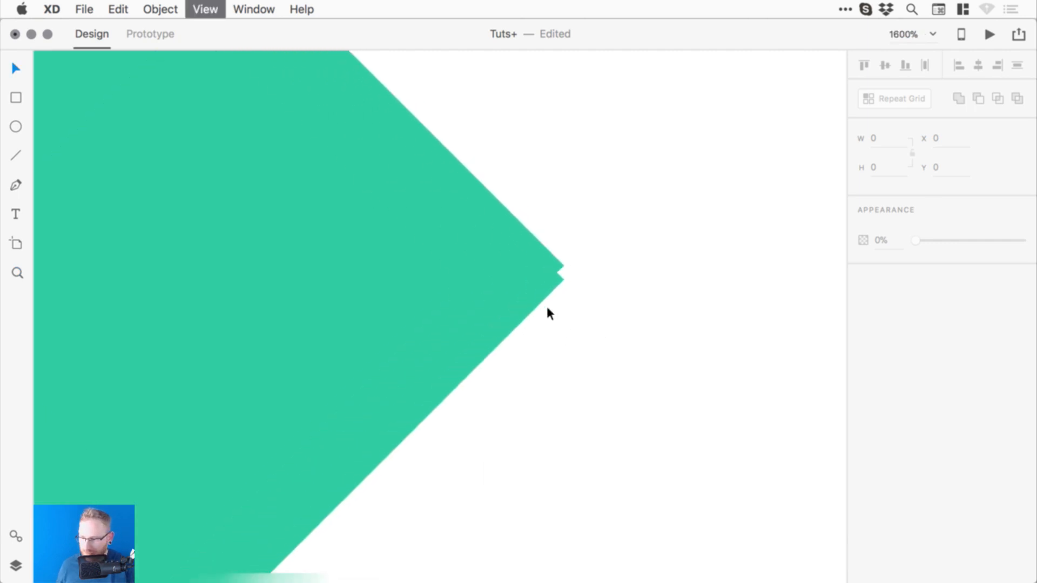
{"action": "left_click_drag", "start_coordinate": [239, 299], "coordinate": [420, 291]}
{"action": "key", "text": "super+minus"}
{"action": "key", "text": "super+minus"}
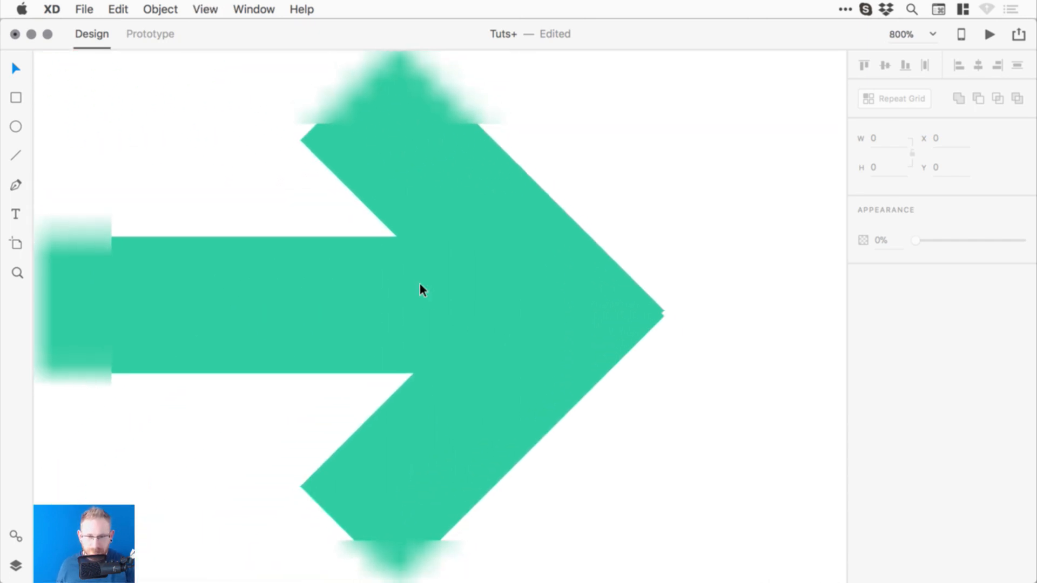
{"action": "left_click_drag", "start_coordinate": [547, 274], "coordinate": [569, 272]}
{"action": "key", "text": "super+minus"}
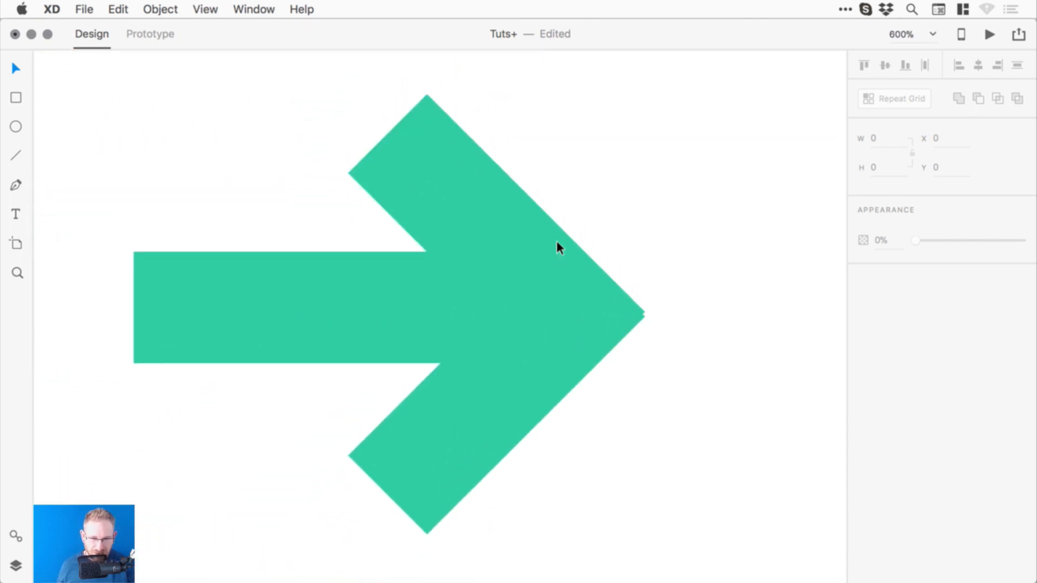
{"action": "left_click_drag", "start_coordinate": [209, 489], "coordinate": [587, 264]}
{"action": "left_click_drag", "start_coordinate": [566, 281], "coordinate": [294, 330]}
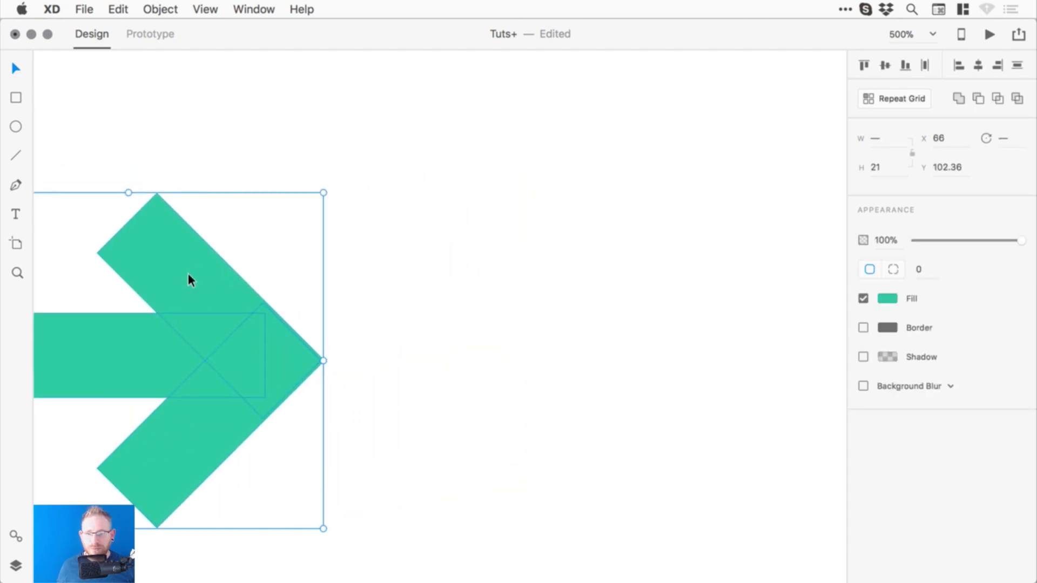
{"action": "left_click_drag", "start_coordinate": [188, 273], "coordinate": [724, 261]}
{"action": "left_click", "coordinate": [613, 211]}
- Drag the copy's upper diagonal arm down to Y 103.36 so it meets the tip
{"action": "key", "text": "super+space"}
{"action": "left_click_drag", "start_coordinate": [401, 178], "coordinate": [859, 476]}
{"action": "left_click_drag", "start_coordinate": [611, 341], "coordinate": [607, 296]}
{"action": "left_click", "coordinate": [342, 265]}
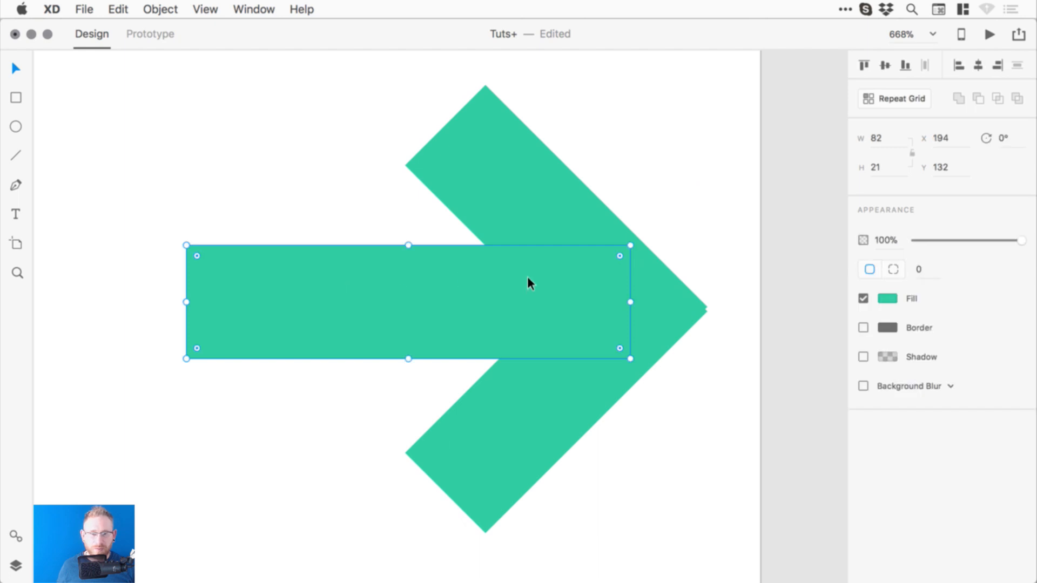
{"action": "left_click", "coordinate": [533, 193]}
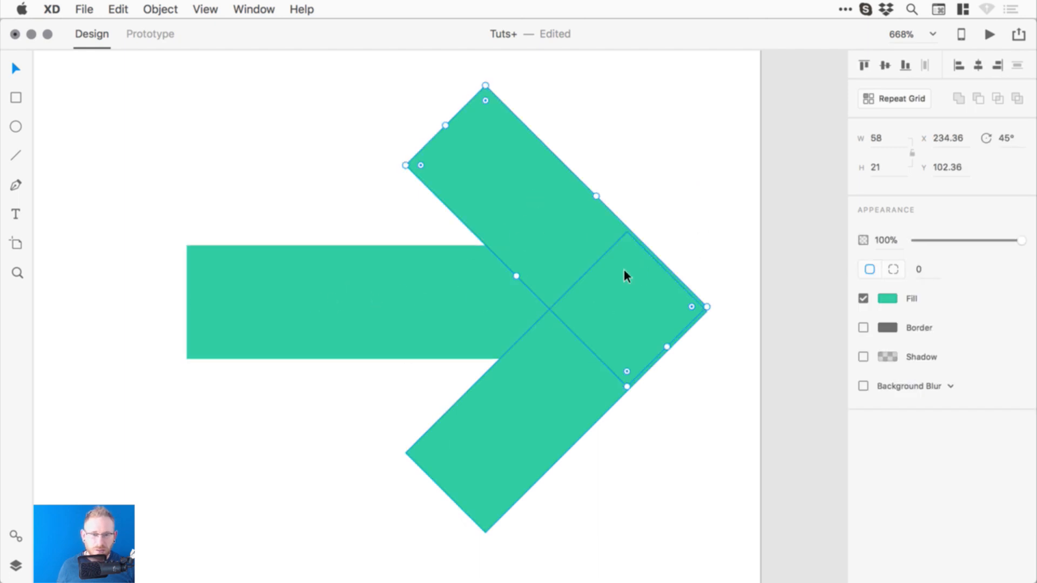
{"action": "key", "text": "super+space"}
{"action": "left_click_drag", "start_coordinate": [685, 283], "coordinate": [732, 342]}
{"action": "left_click_drag", "start_coordinate": [381, 287], "coordinate": [432, 320]}
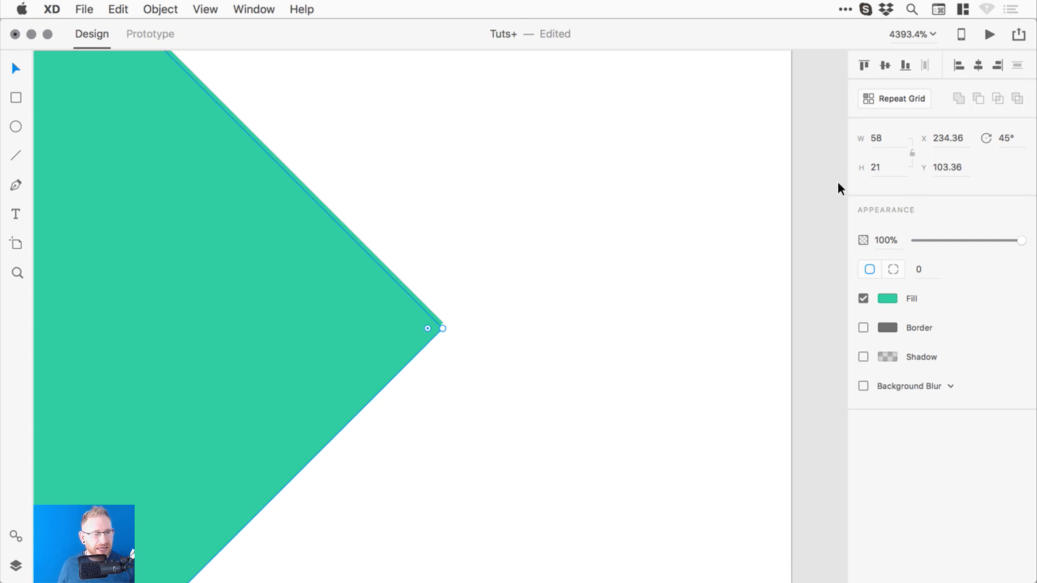
- Fine-tune the upper arm's Y position, trying 103.46, 103.26 and 103.28
{"action": "left_click_drag", "start_coordinate": [954, 175], "coordinate": [953, 174]}
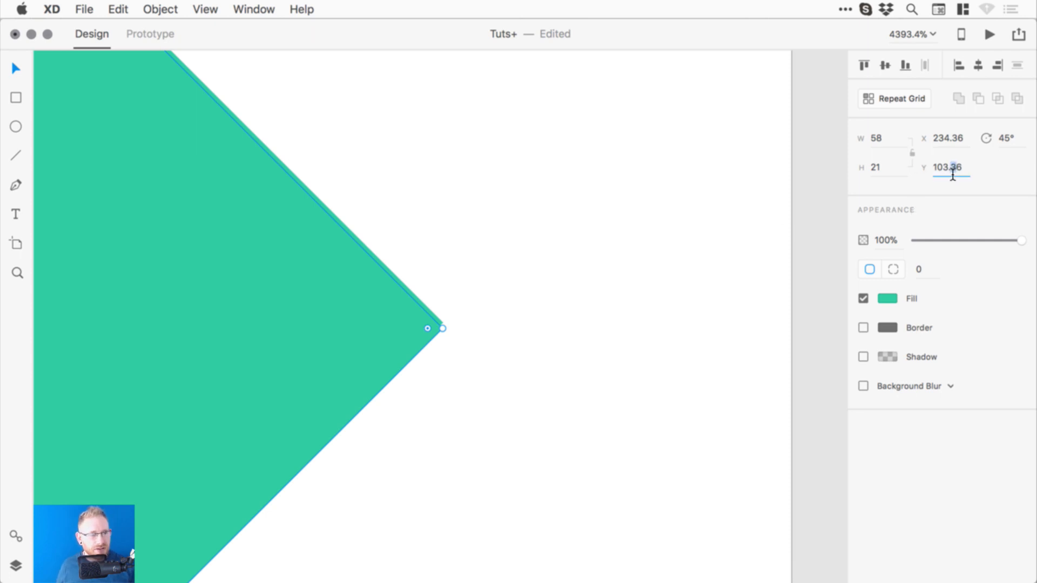
{"action": "type", "text": "4"}
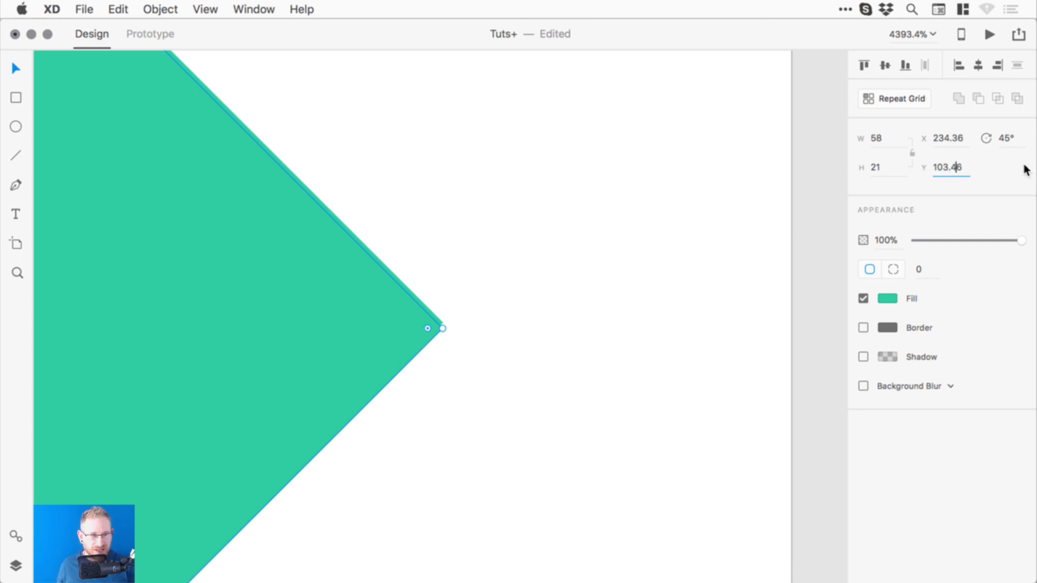
{"action": "key", "text": "Return"}
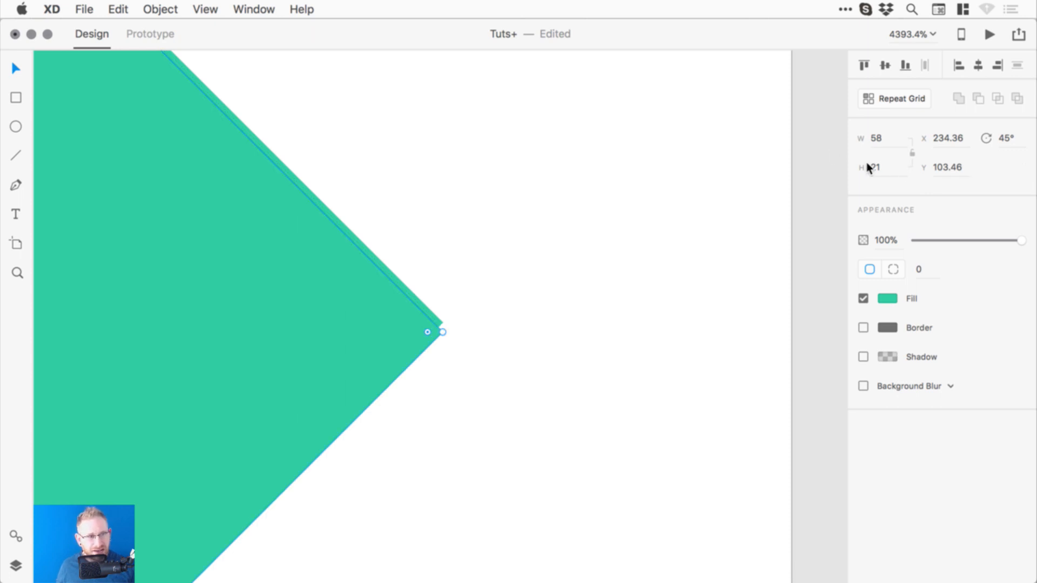
{"action": "left_click_drag", "start_coordinate": [955, 175], "coordinate": [952, 175]}
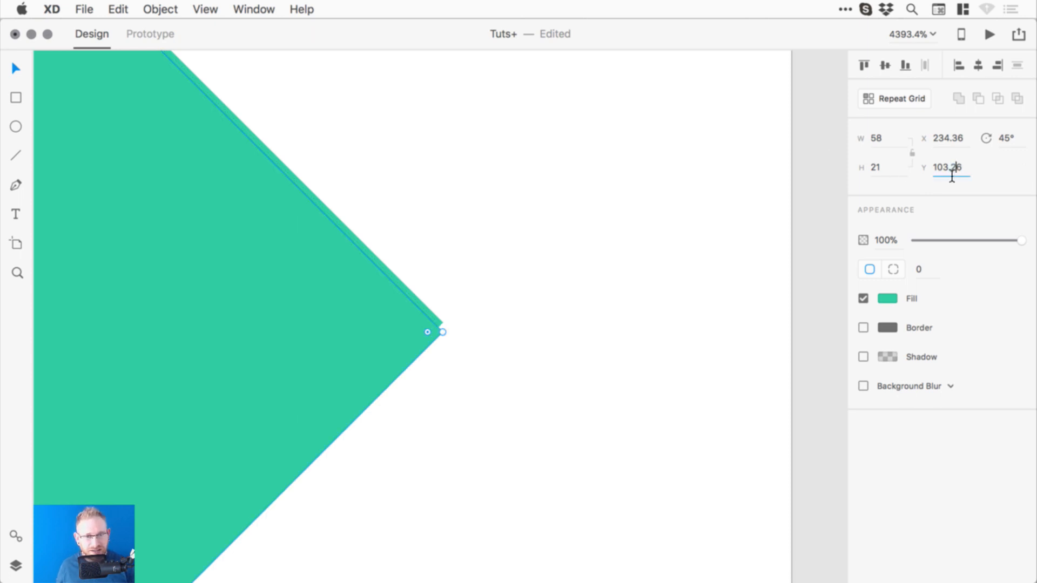
{"action": "type", "text": "2"}
{"action": "key", "text": "Return"}
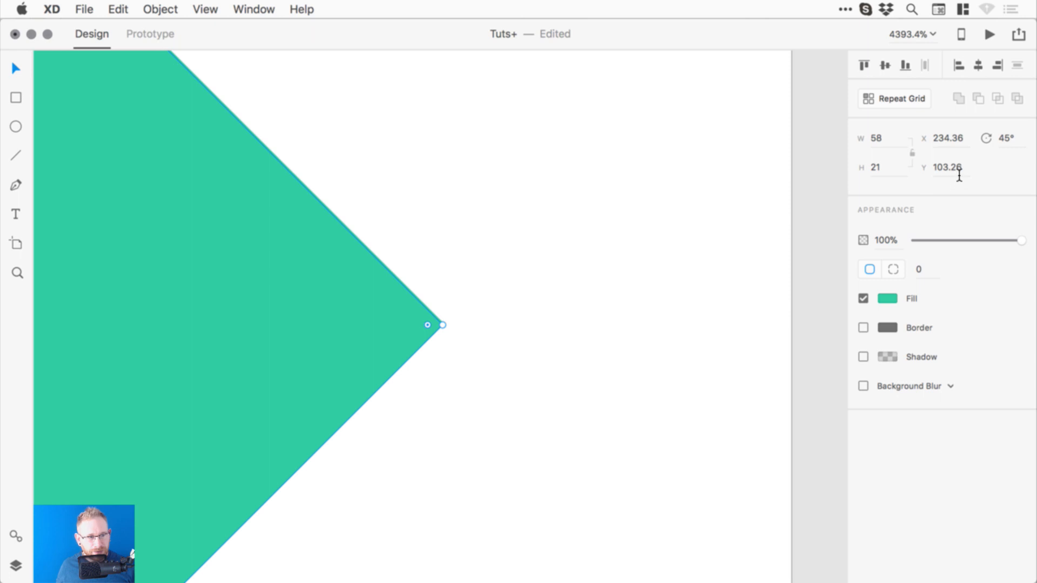
{"action": "left_click_drag", "start_coordinate": [959, 175], "coordinate": [963, 175]}
{"action": "type", "text": "8"}
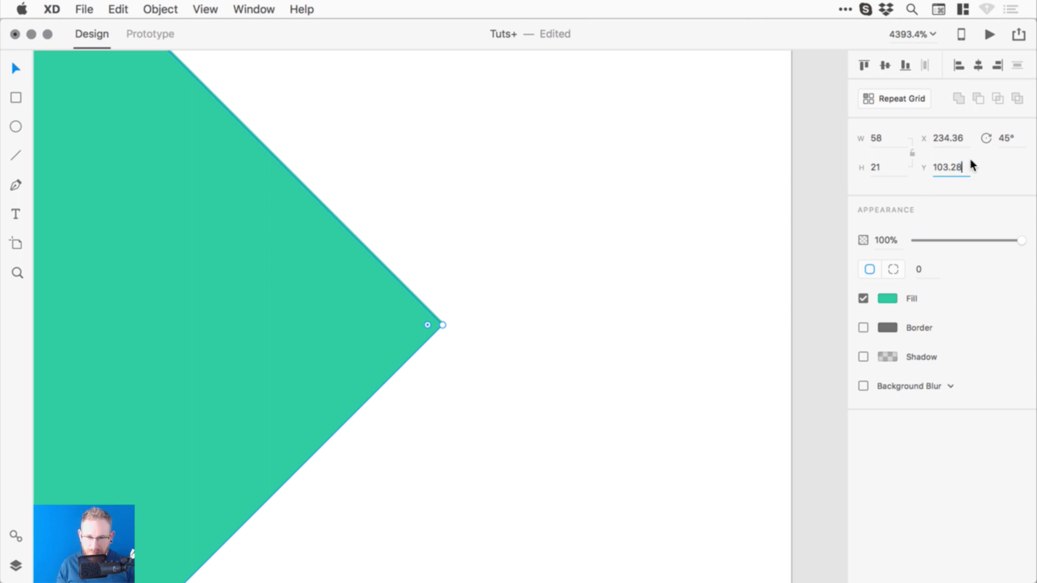
{"action": "key", "text": "Return"}
- Settle the upper arm at Y 103.2, via 103.22, and deselect it
{"action": "left_click_drag", "start_coordinate": [957, 172], "coordinate": [963, 172]}
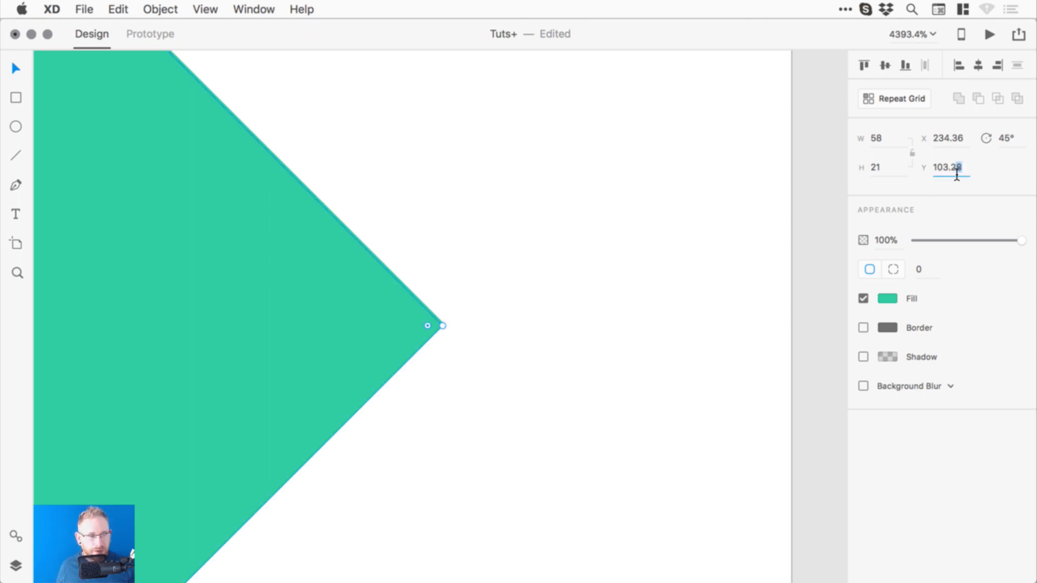
{"action": "type", "text": "2"}
{"action": "key", "text": "Return"}
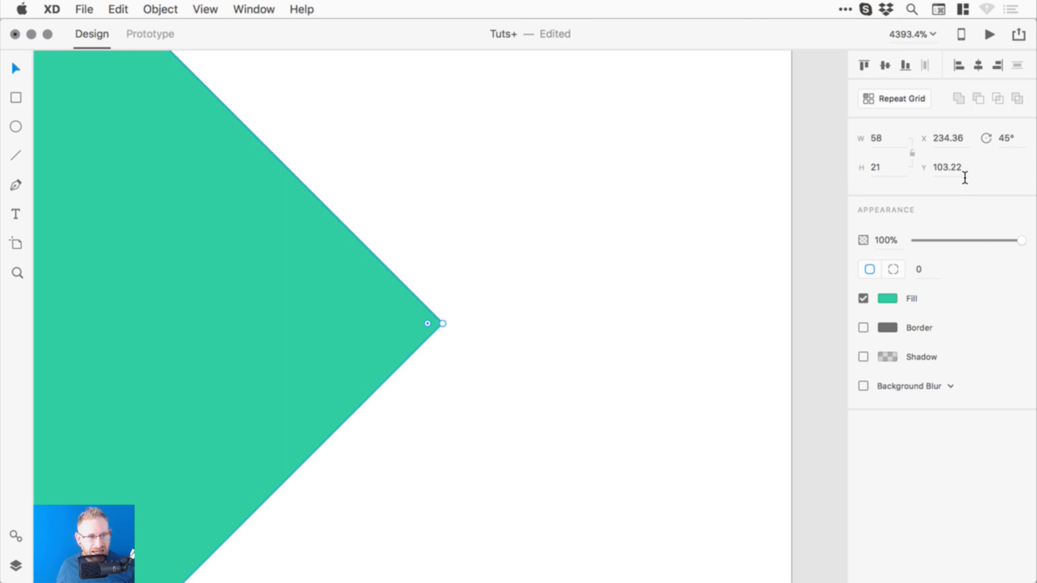
{"action": "left_click", "coordinate": [957, 175]}
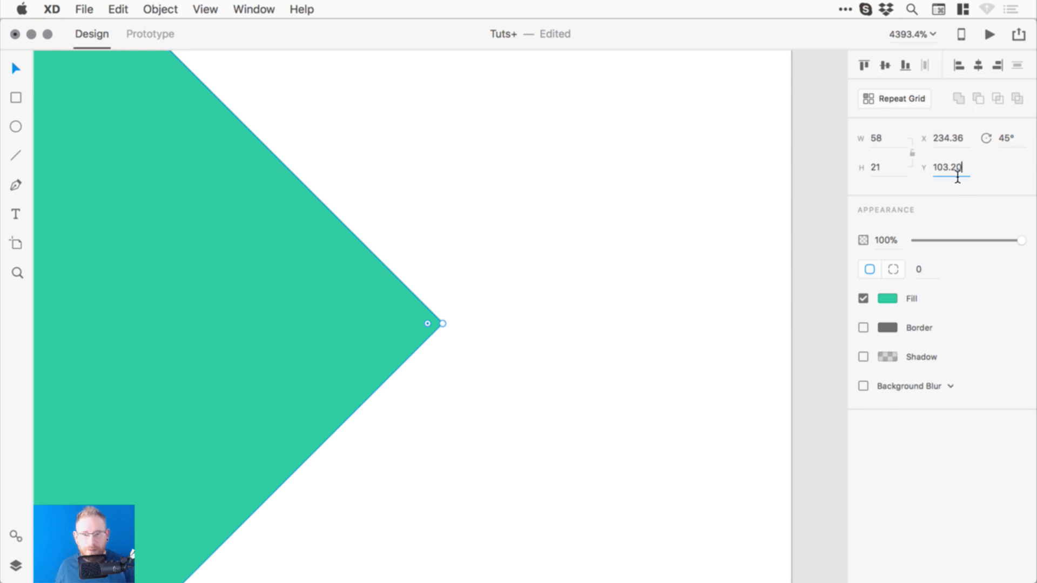
{"action": "key", "text": "BackSpace"}
{"action": "key", "text": "Return"}
{"action": "left_click", "coordinate": [459, 270]}
{"action": "scroll", "coordinate": [527, 258], "scroll_direction": "down", "scroll_amount": 5}
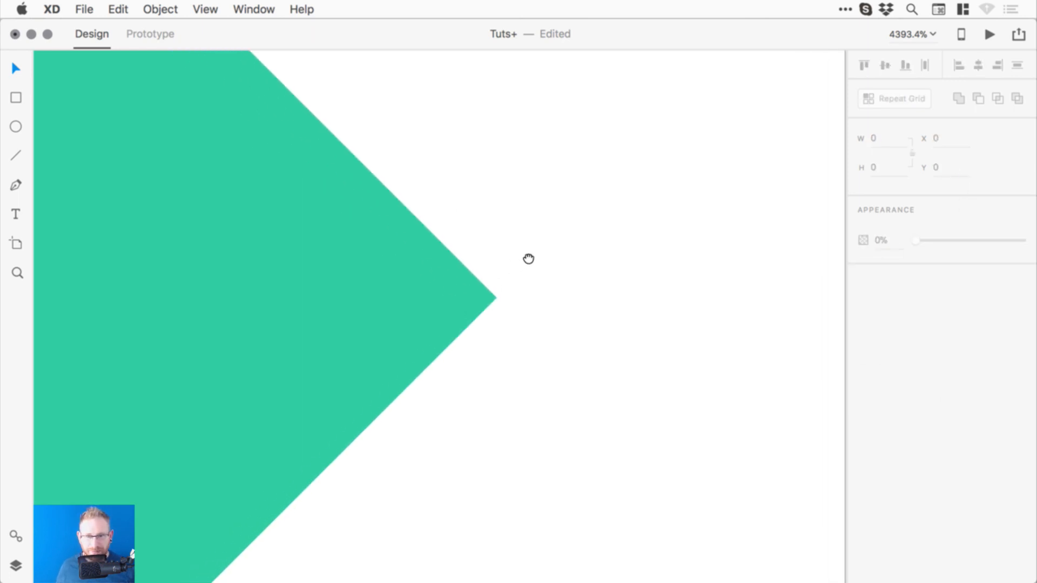
- Group the upper and lower diagonal bars of the copied arrowhead
{"action": "scroll", "coordinate": [542, 237], "scroll_direction": "down", "scroll_amount": 2}
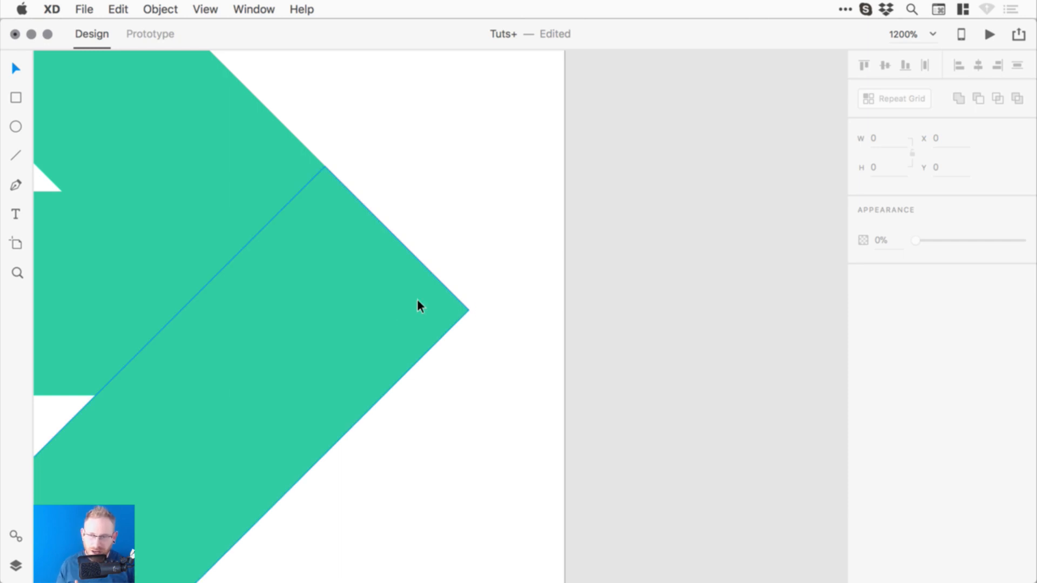
{"action": "key", "text": "super+minus"}
{"action": "key", "text": "super+minus"}
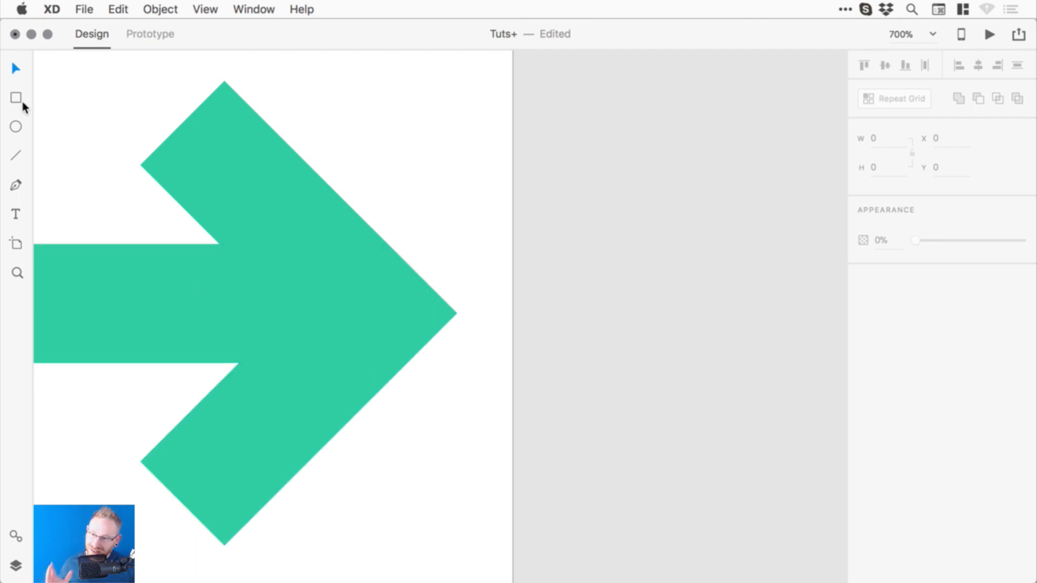
{"action": "left_click_drag", "start_coordinate": [486, 266], "coordinate": [595, 281]}
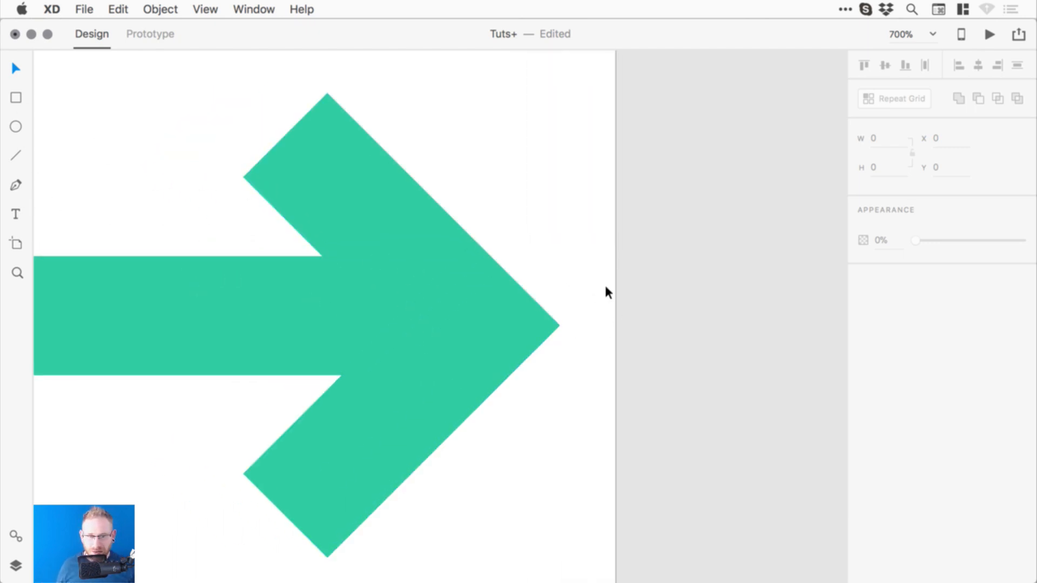
{"action": "left_click", "coordinate": [435, 250]}
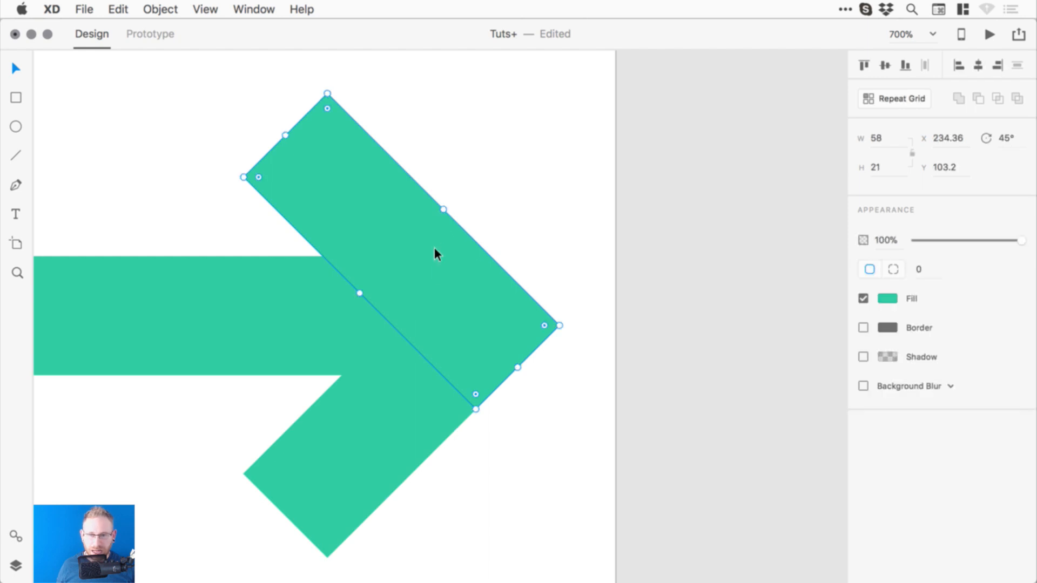
{"action": "left_click", "coordinate": [354, 446], "text": "shift"}
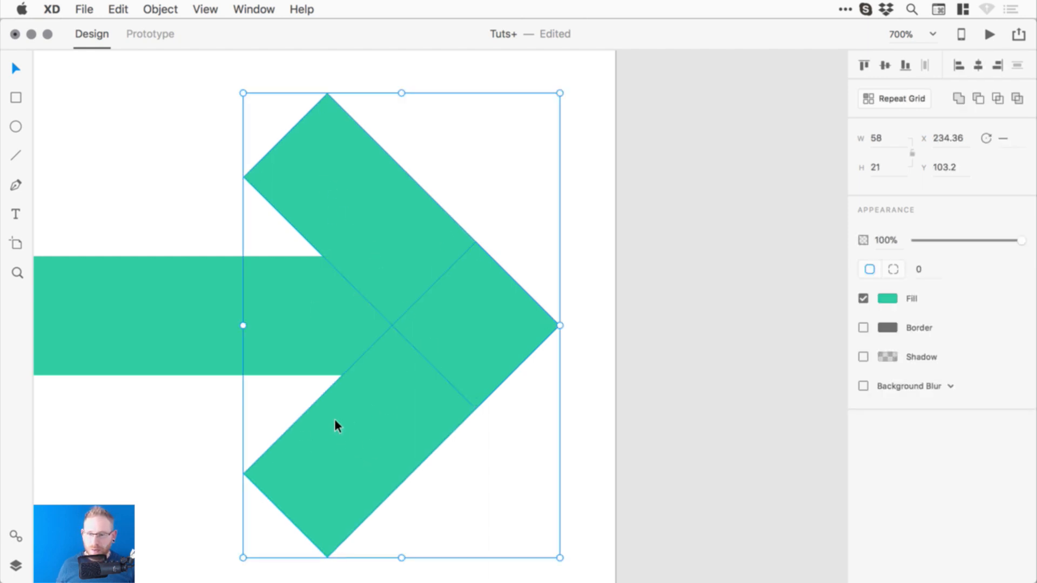
{"action": "left_click", "coordinate": [158, 9]}
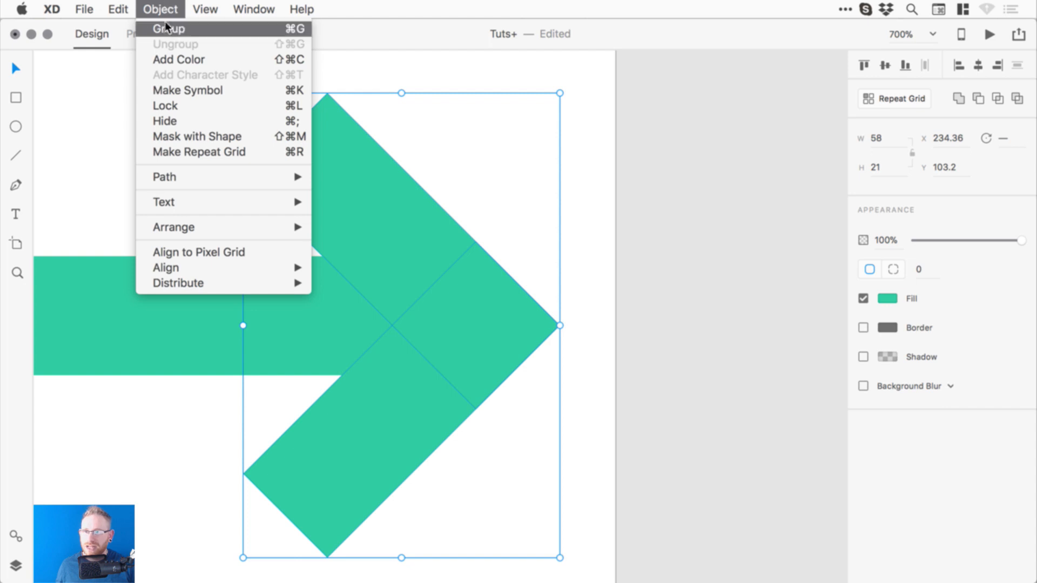
{"action": "left_click", "coordinate": [204, 30]}
- Centre the shaft vertically on the arrowhead and group them into one arrow
{"action": "scroll", "coordinate": [414, 321], "scroll_direction": "left", "scroll_amount": 3}
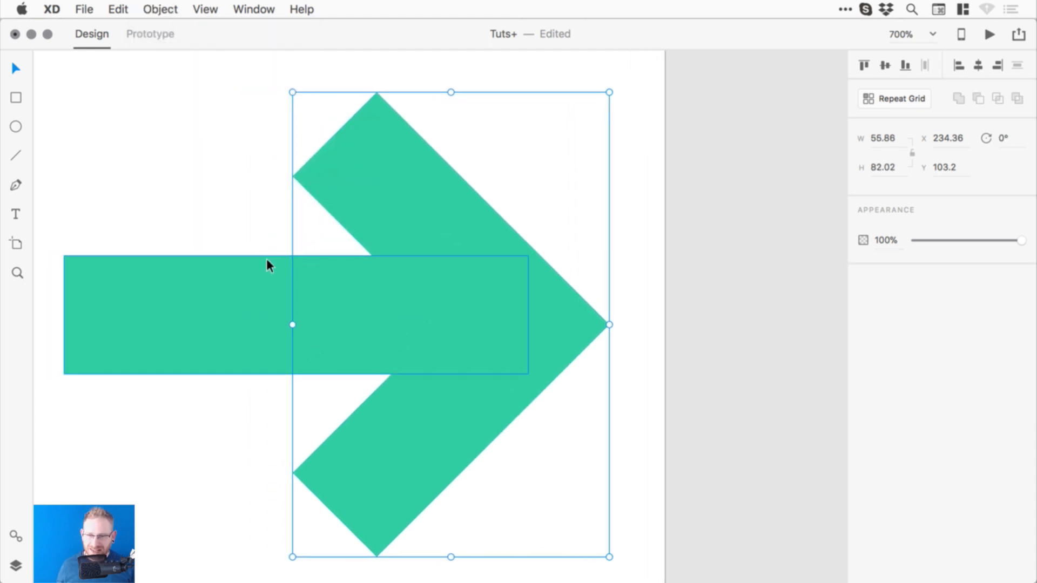
{"action": "left_click", "coordinate": [223, 298], "text": "shift"}
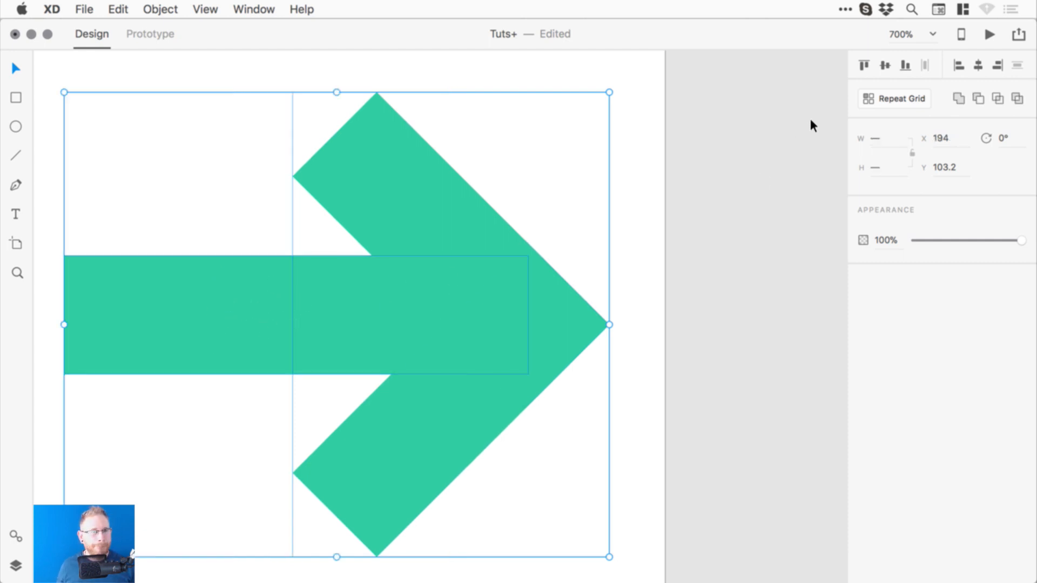
{"action": "left_click", "coordinate": [886, 65]}
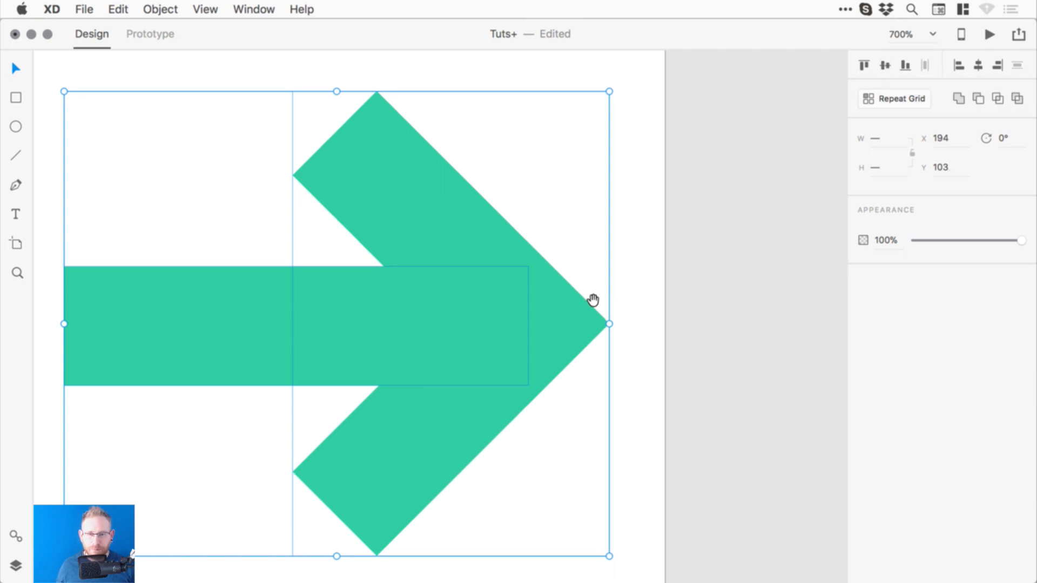
{"action": "left_click_drag", "start_coordinate": [593, 301], "coordinate": [636, 296]}
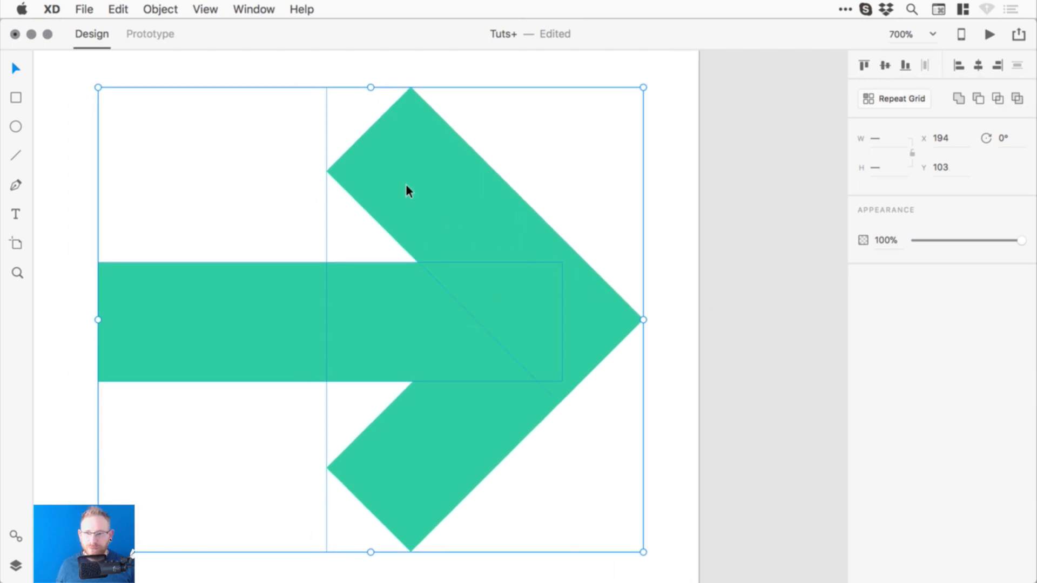
{"action": "left_click", "coordinate": [162, 9]}
{"action": "left_click", "coordinate": [161, 26]}
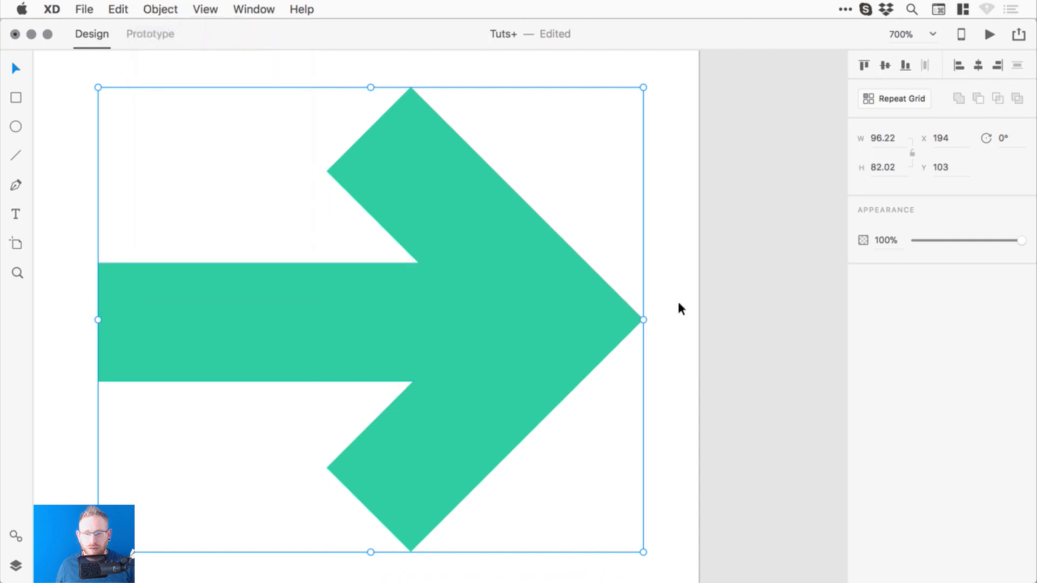
{"action": "key", "text": "super+0"}
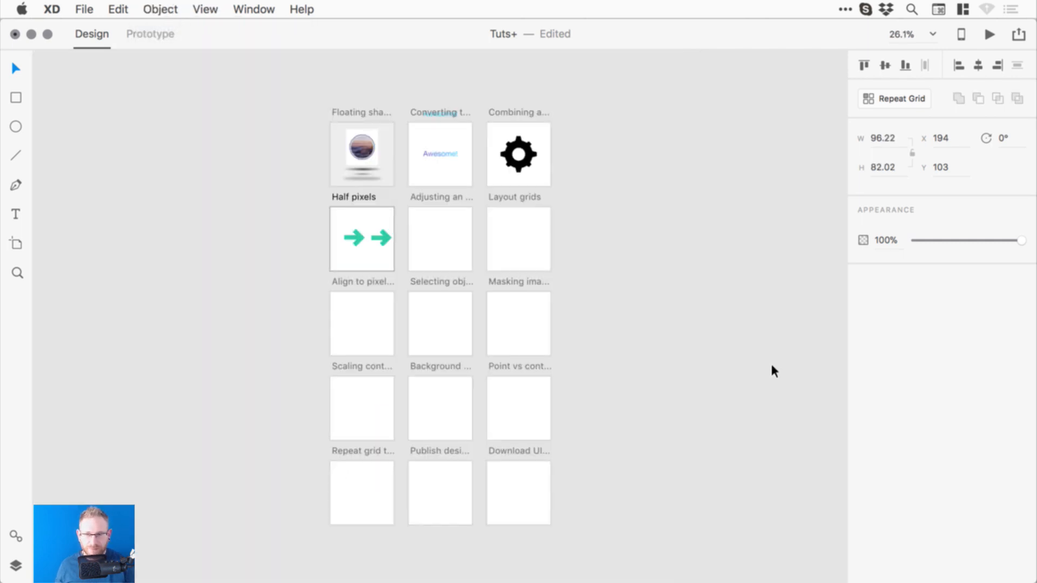
- Zoom into the Half pixels artboard, undoing stray artboard moves, and shift the left arrow left
{"action": "key", "text": "z"}
{"action": "left_click_drag", "start_coordinate": [323, 205], "coordinate": [399, 275]}
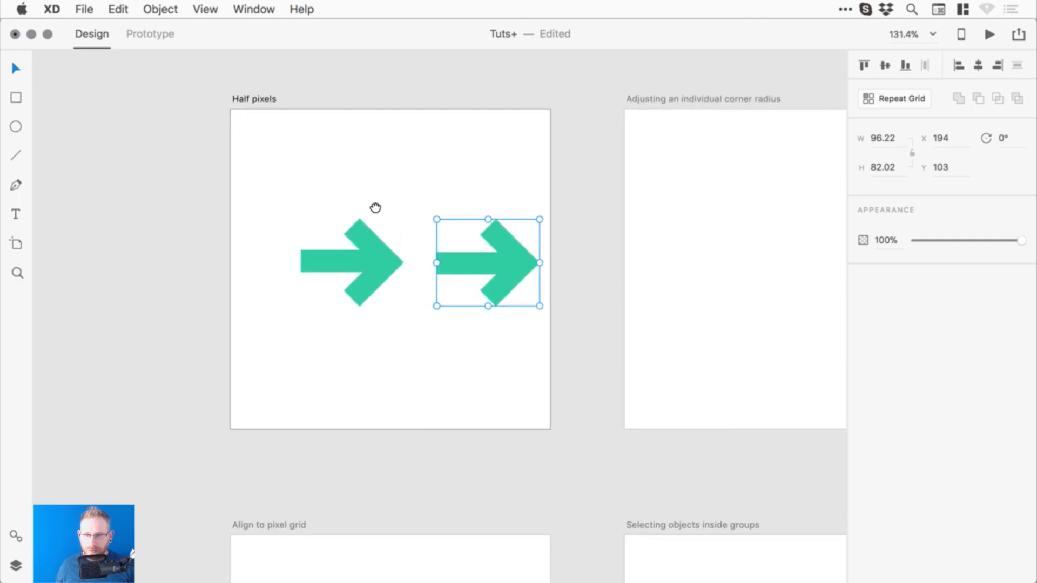
{"action": "left_click", "coordinate": [377, 250]}
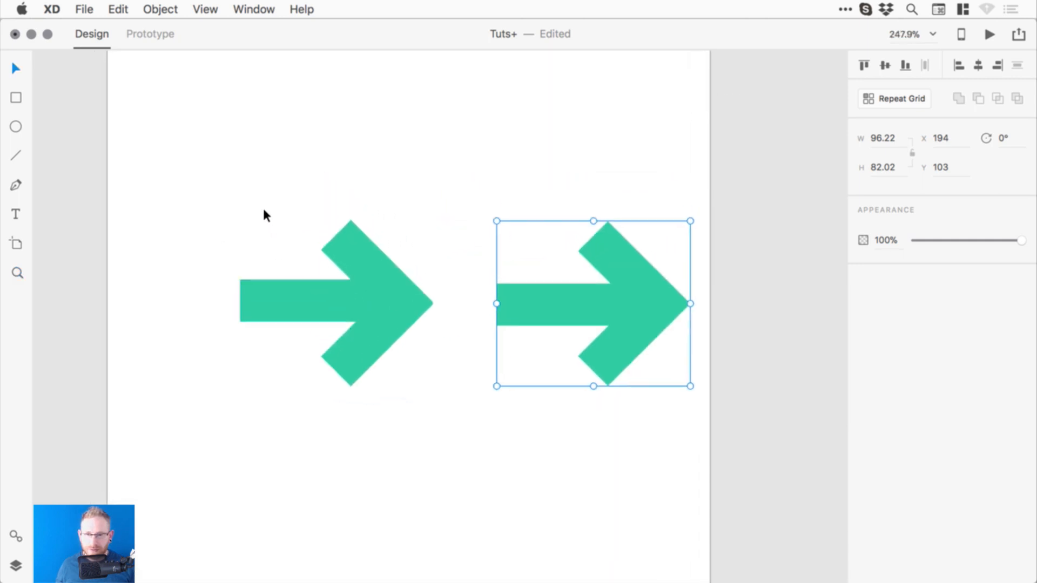
{"action": "left_click", "coordinate": [282, 233]}
{"action": "left_click_drag", "start_coordinate": [282, 232], "coordinate": [421, 338]}
{"action": "key", "text": "super+z"}
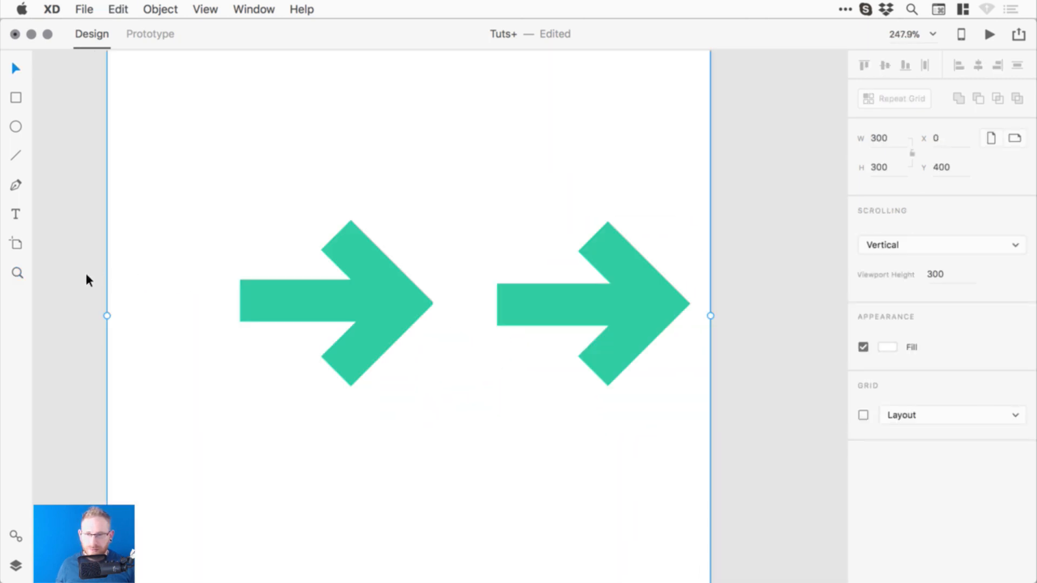
{"action": "left_click", "coordinate": [85, 274]}
{"action": "left_click_drag", "start_coordinate": [205, 216], "coordinate": [310, 296]}
{"action": "key", "text": "super+z"}
{"action": "left_click_drag", "start_coordinate": [47, 220], "coordinate": [410, 392]}
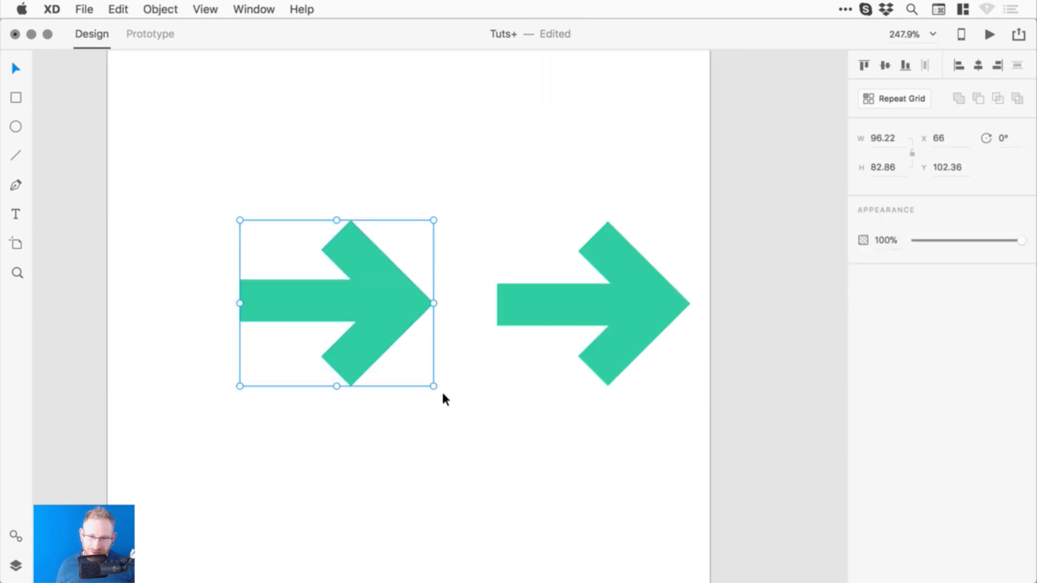
{"action": "left_click_drag", "start_coordinate": [327, 292], "coordinate": [294, 284]}
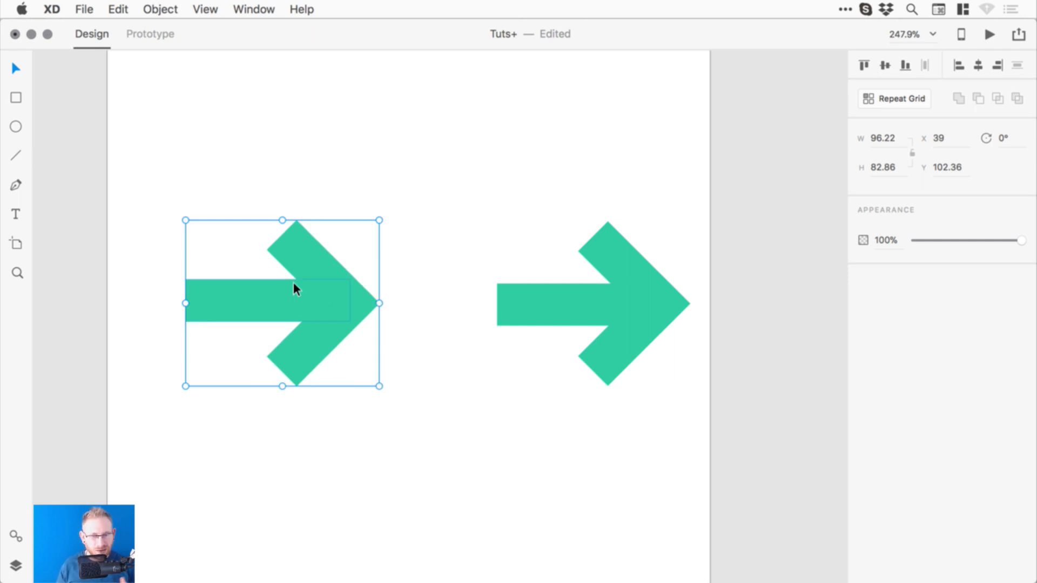
- Move the right arrow left to X 173, Y 103, zoom to 200% and save
{"action": "left_click_drag", "start_coordinate": [664, 294], "coordinate": [613, 294]}
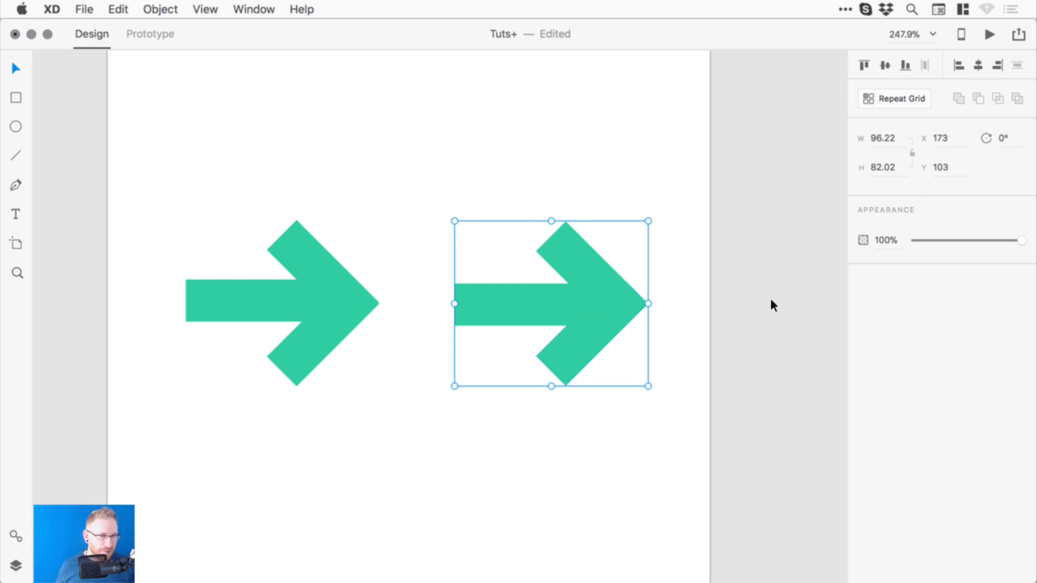
{"action": "left_click", "coordinate": [724, 290]}
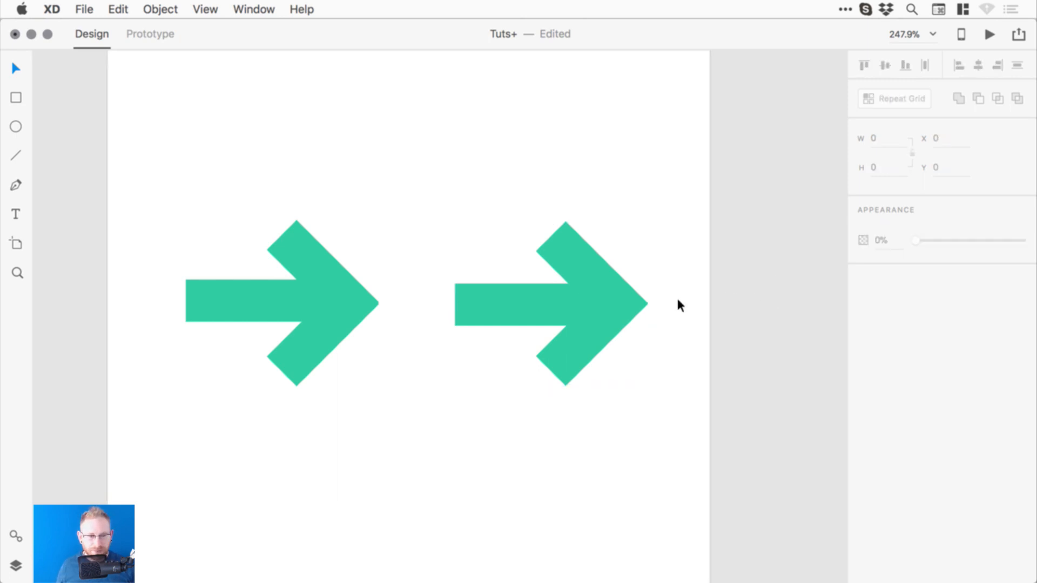
{"action": "left_click", "coordinate": [586, 300]}
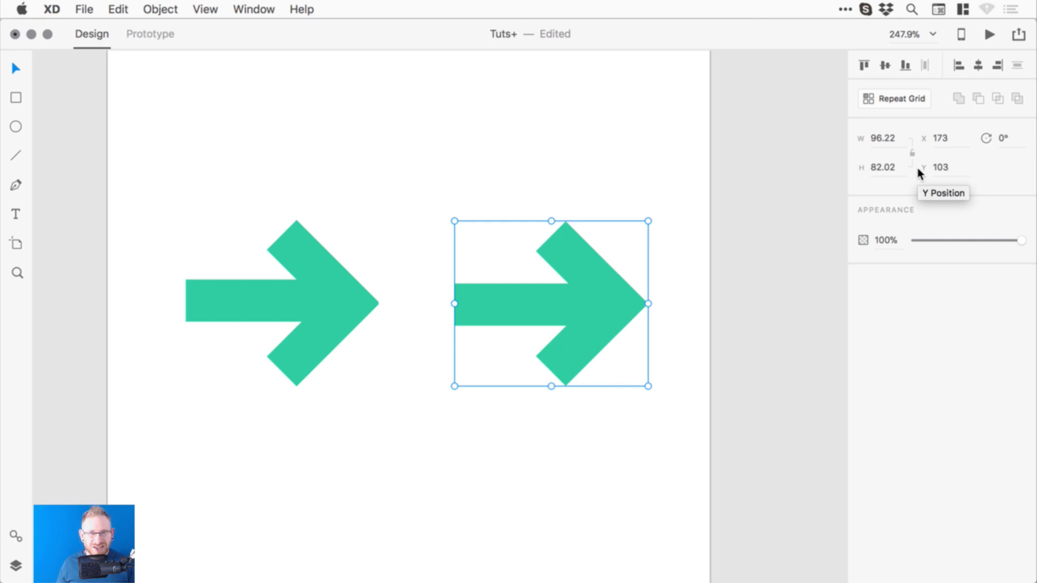
{"action": "left_click", "coordinate": [778, 296]}
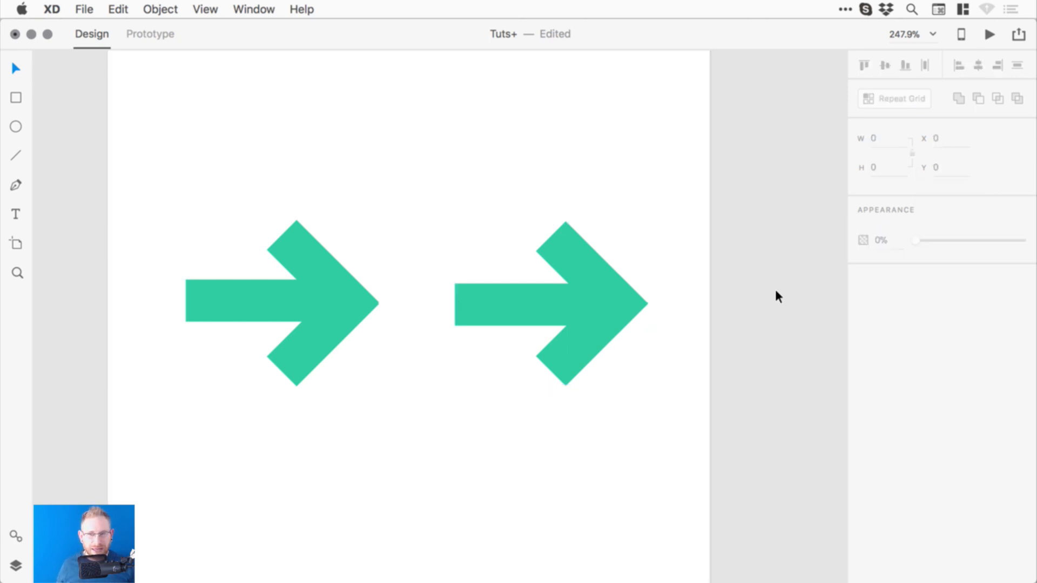
{"action": "key", "text": "super+2"}
{"action": "key", "text": "super+s"}
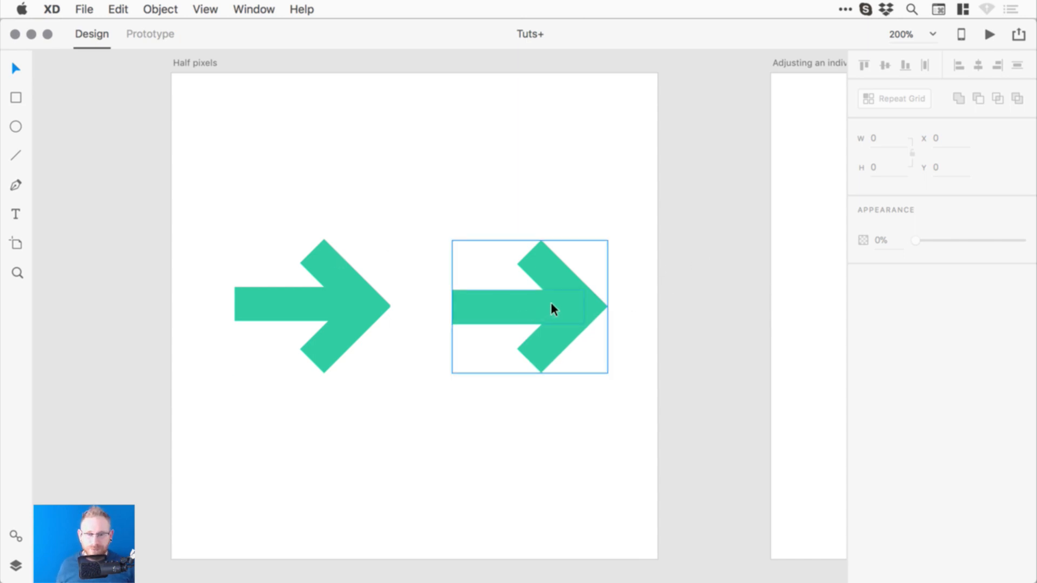
- Nudge the right arrow slightly left and save the document
{"action": "left_click_drag", "start_coordinate": [551, 303], "coordinate": [544, 304]}
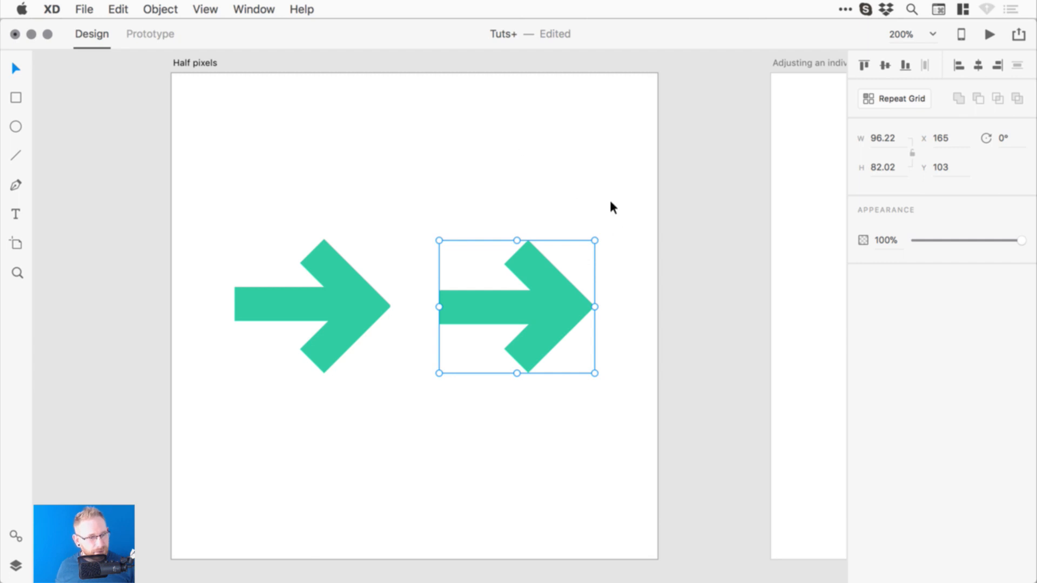
{"action": "key", "text": "super+s"}
{"action": "left_click", "coordinate": [707, 217]}
- Place a copy of the green arrow on the Adjusting an individual corner radius artboard
{"action": "key", "text": "space"}
{"action": "left_click_drag", "start_coordinate": [705, 248], "coordinate": [324, 253]}
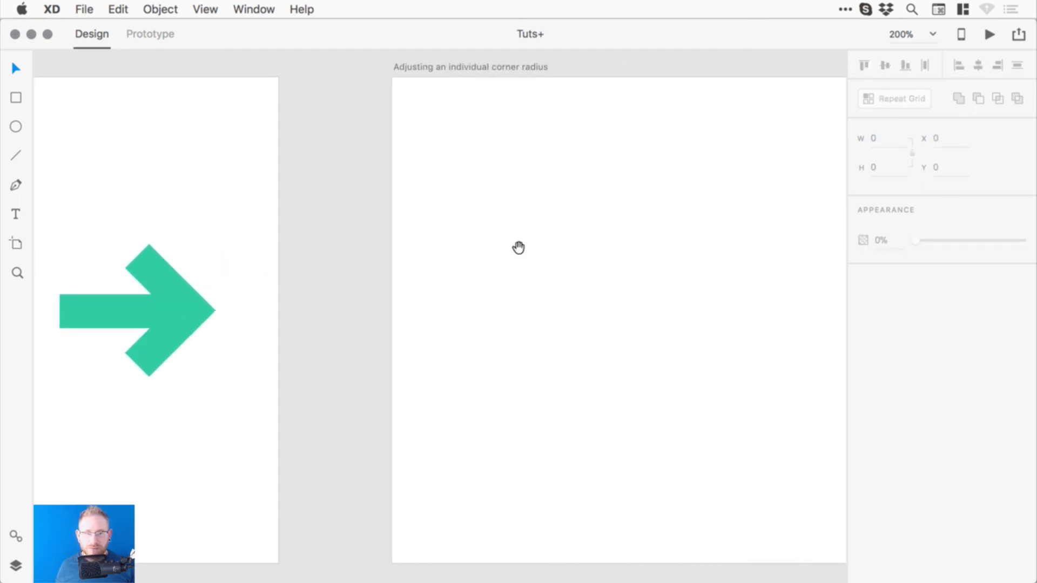
{"action": "left_click_drag", "start_coordinate": [519, 247], "coordinate": [403, 240]}
{"action": "left_click_drag", "start_coordinate": [473, 249], "coordinate": [461, 237]}
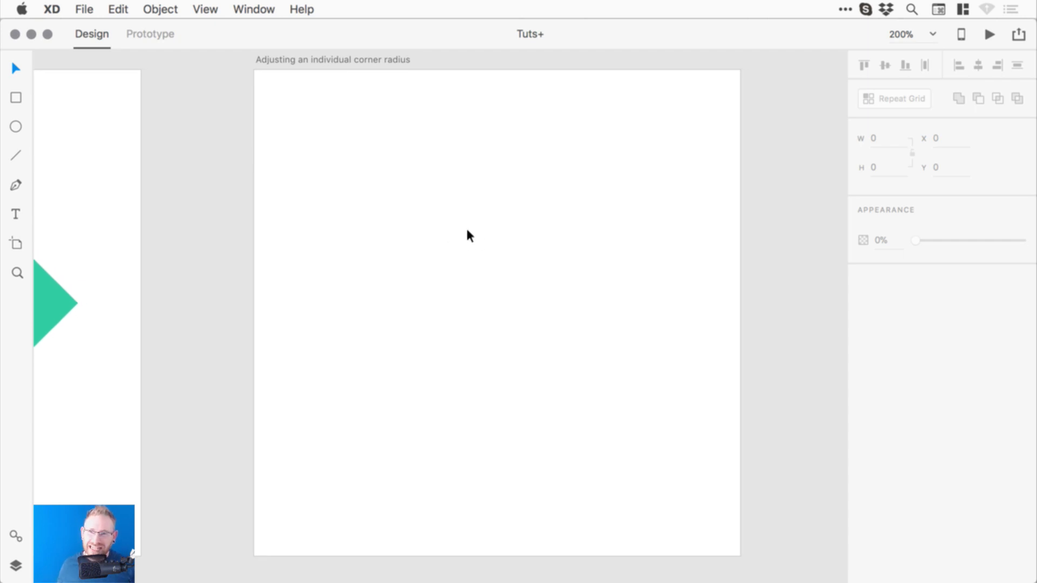
{"action": "left_click_drag", "start_coordinate": [354, 222], "coordinate": [463, 226]}
{"action": "left_click", "coordinate": [125, 285]}
{"action": "left_click_drag", "start_coordinate": [123, 292], "coordinate": [629, 290]}
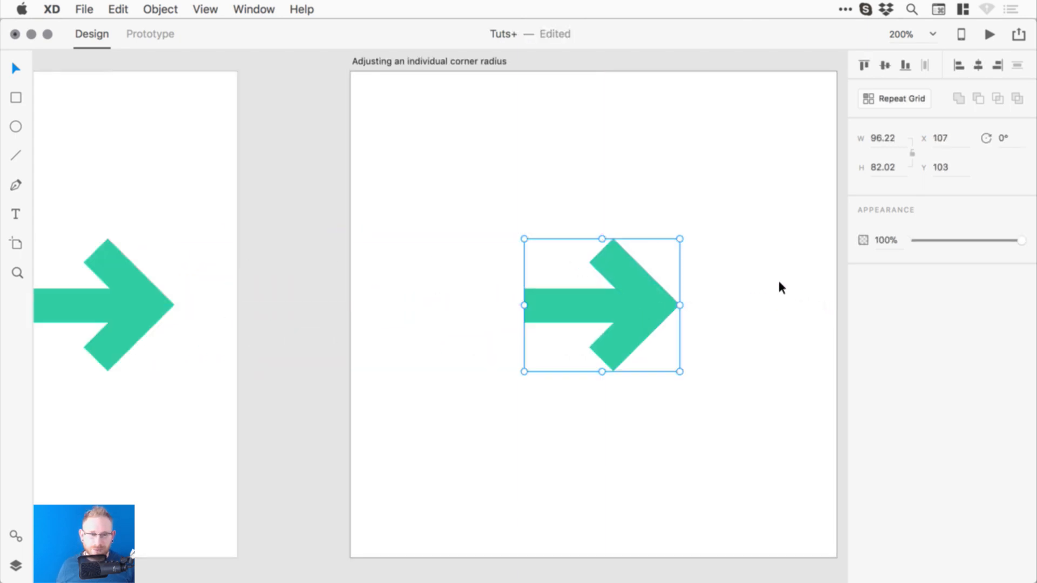
{"action": "left_click", "coordinate": [778, 280]}
- Ungroup the copied arrow into separate pieces and select its 82 × 21 shaft
{"action": "key", "text": "z"}
{"action": "left_click_drag", "start_coordinate": [381, 187], "coordinate": [639, 335]}
{"action": "key", "text": "v"}
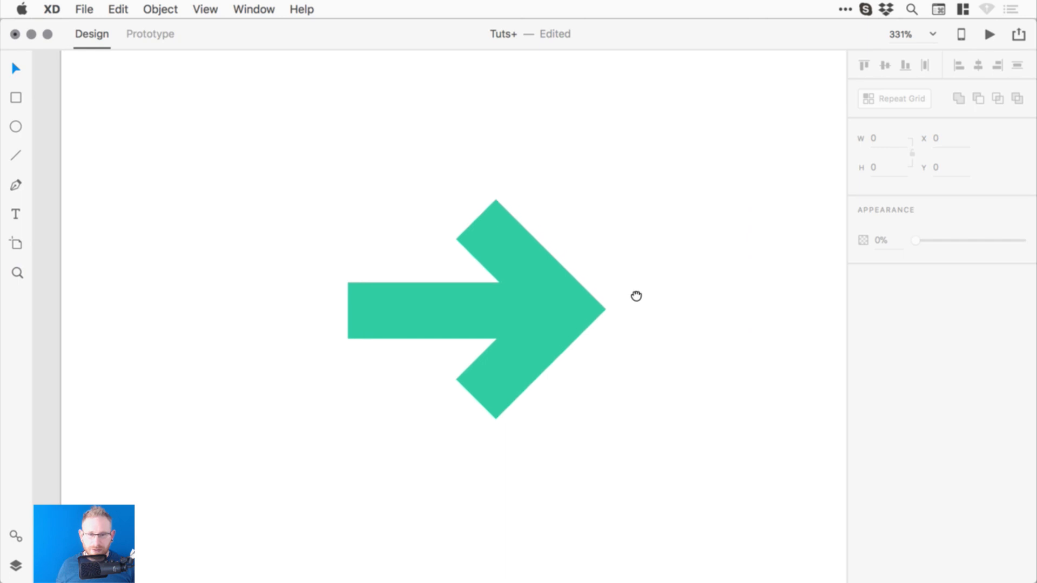
{"action": "left_click", "coordinate": [507, 313]}
{"action": "left_click", "coordinate": [164, 10]}
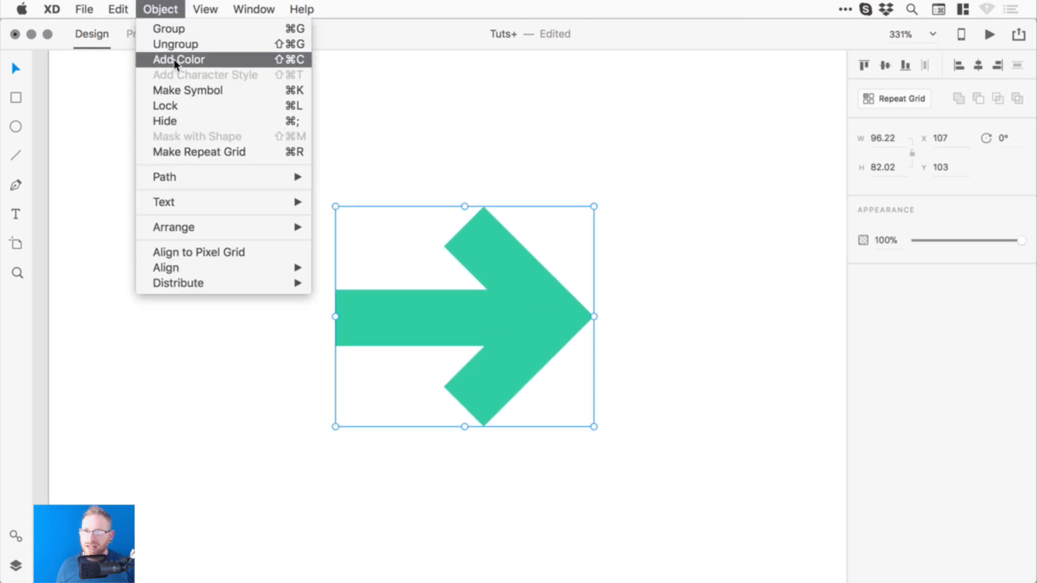
{"action": "left_click", "coordinate": [184, 43]}
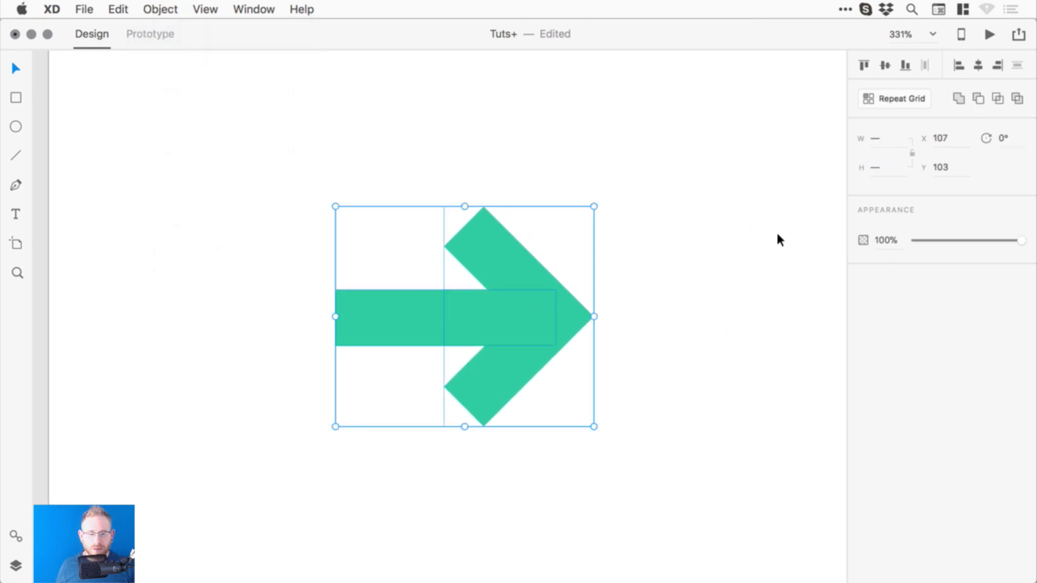
{"action": "left_click", "coordinate": [663, 256]}
{"action": "key", "text": "z"}
{"action": "left_click", "coordinate": [506, 315]}
{"action": "key", "text": "v"}
{"action": "left_click", "coordinate": [415, 329]}
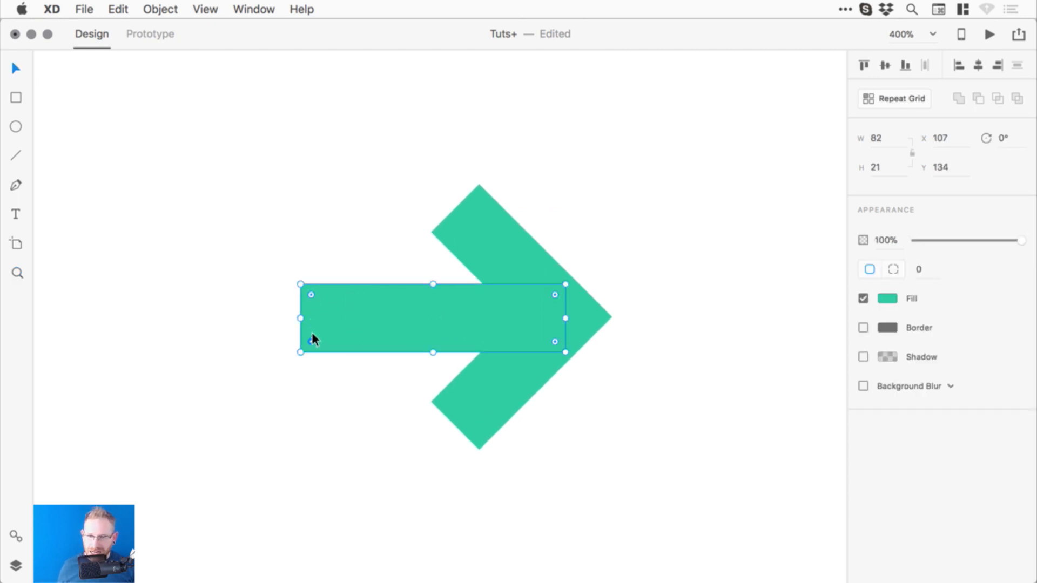
- Round only the shaft's top-left and bottom-left corners to radius 6, keeping the right corners square
{"action": "left_click_drag", "start_coordinate": [312, 292], "coordinate": [380, 309]}
{"action": "key", "text": "super+z"}
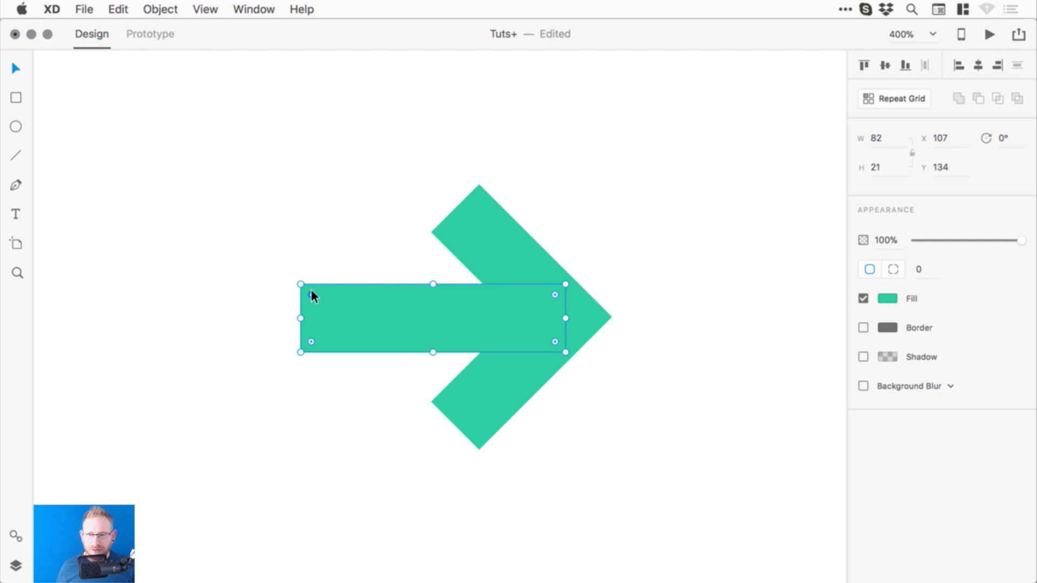
{"action": "left_click_drag", "start_coordinate": [312, 291], "coordinate": [306, 284]}
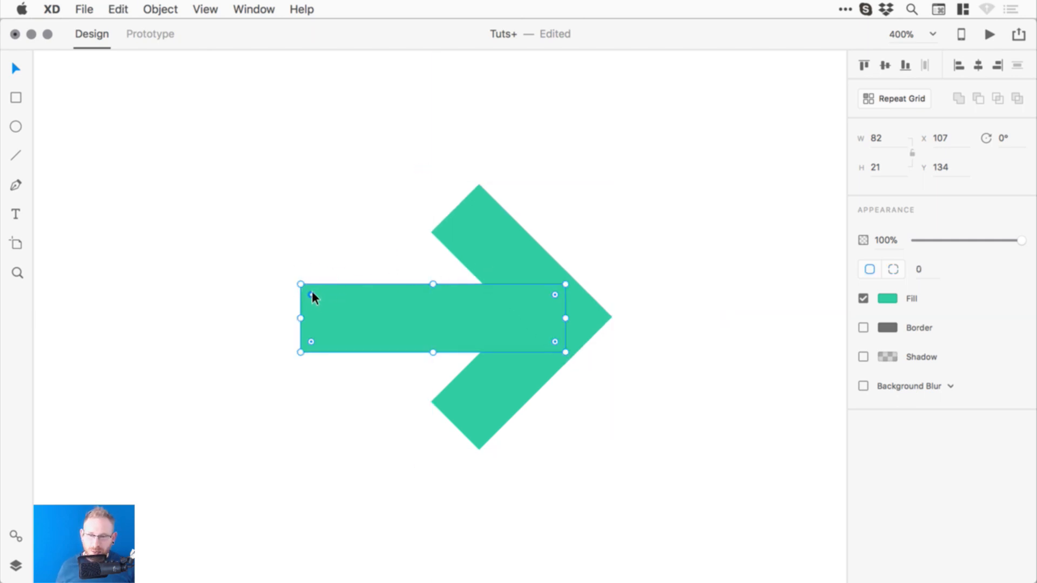
{"action": "key", "text": "alt"}
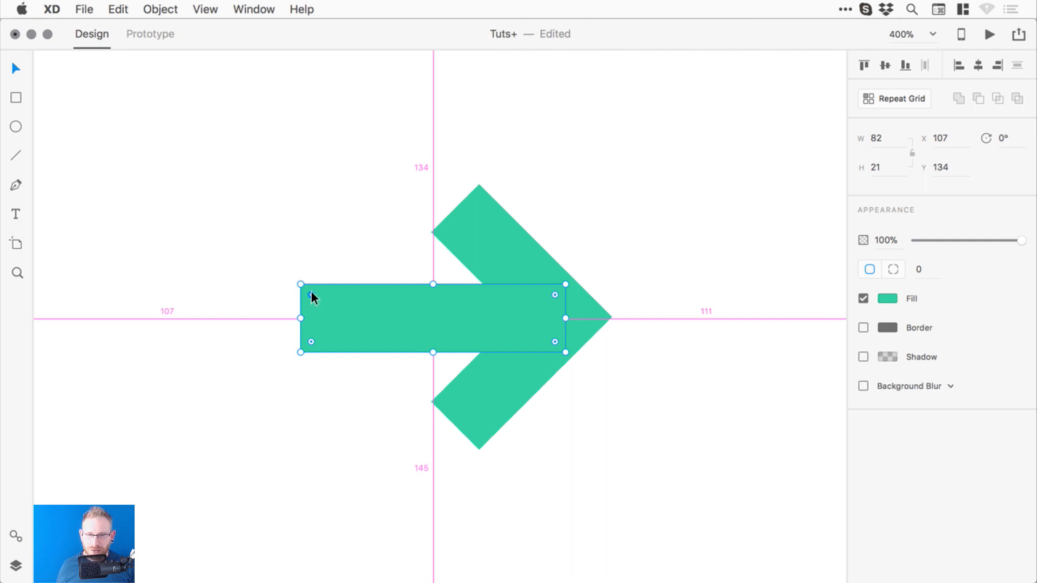
{"action": "mouse_move", "coordinate": [312, 291]}
{"action": "left_mouse_down"}
{"action": "mouse_move", "coordinate": [378, 331]}
{"action": "mouse_move", "coordinate": [361, 331]}
{"action": "mouse_move", "coordinate": [316, 295]}
{"action": "left_mouse_up"}
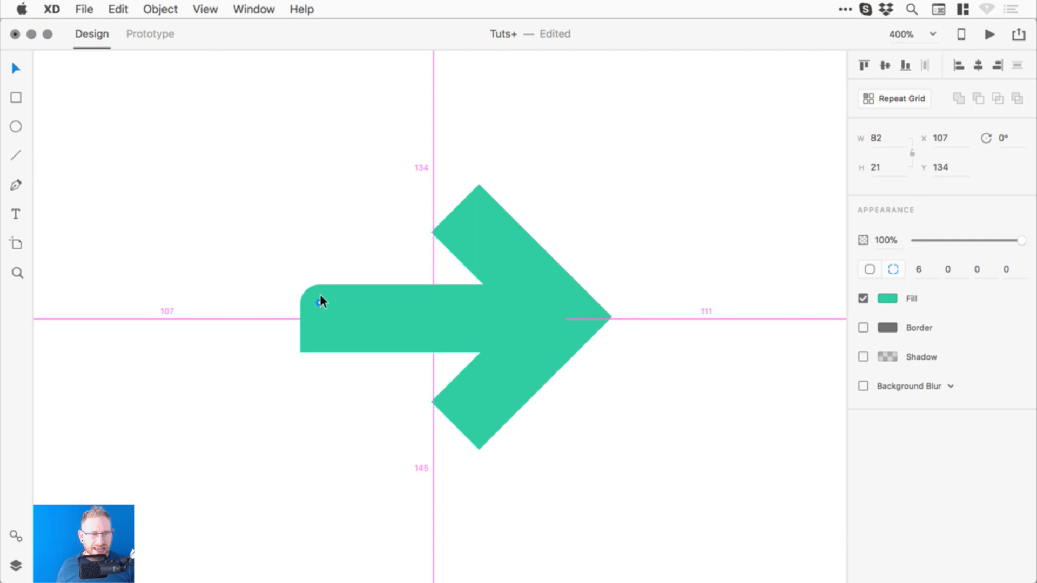
{"action": "left_click_drag", "start_coordinate": [320, 301], "coordinate": [321, 301]}
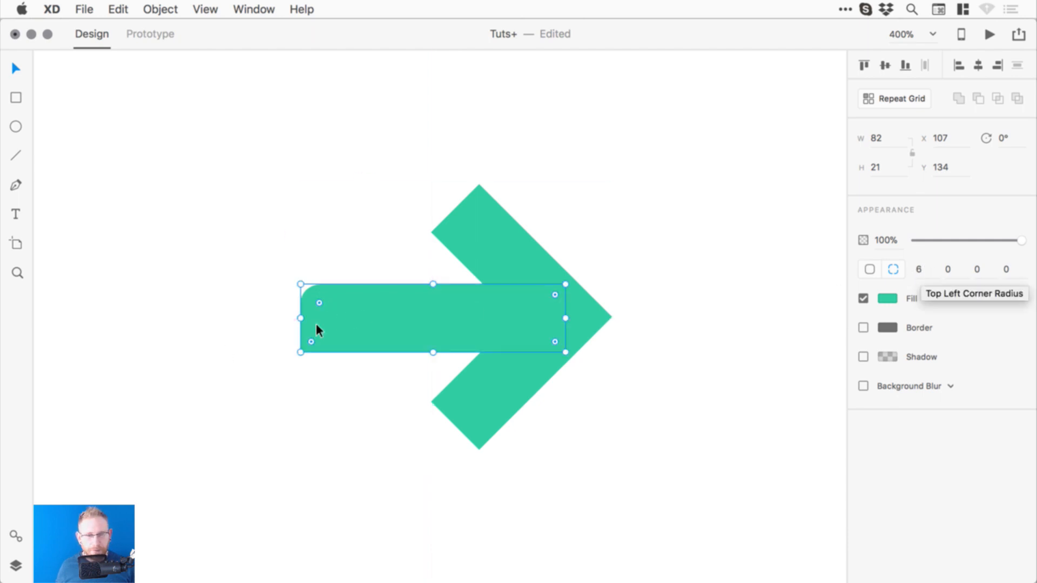
{"action": "mouse_move", "coordinate": [316, 323]}
{"action": "left_mouse_down"}
{"action": "mouse_move", "coordinate": [310, 339]}
{"action": "mouse_move", "coordinate": [337, 322]}
{"action": "mouse_move", "coordinate": [312, 338]}
{"action": "mouse_move", "coordinate": [320, 334]}
{"action": "left_mouse_up"}
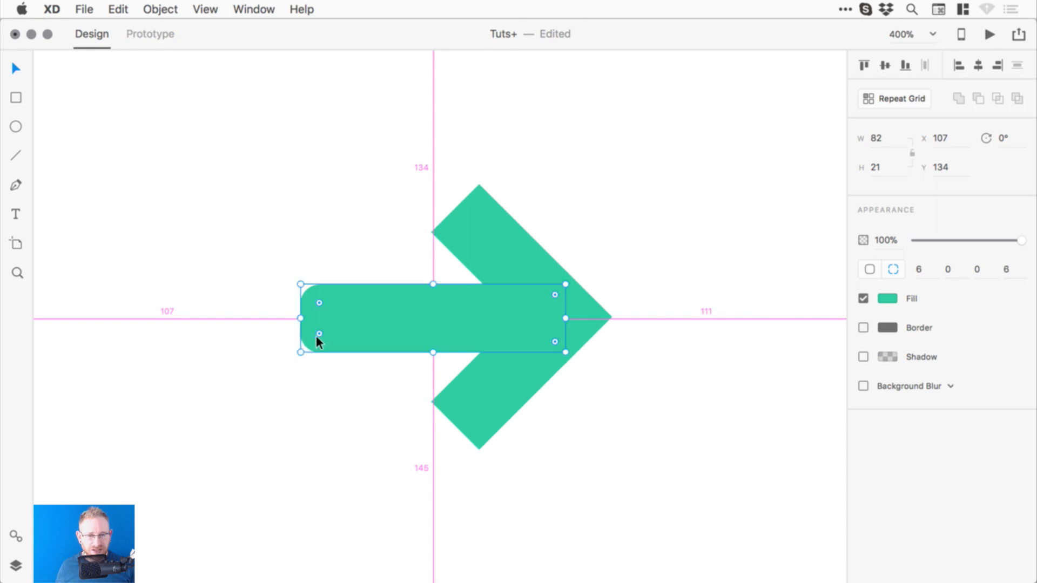
- Ungroup the arrowhead into its two separate bars
{"action": "left_click", "coordinate": [479, 225]}
{"action": "left_click_drag", "start_coordinate": [483, 252], "coordinate": [486, 228]}
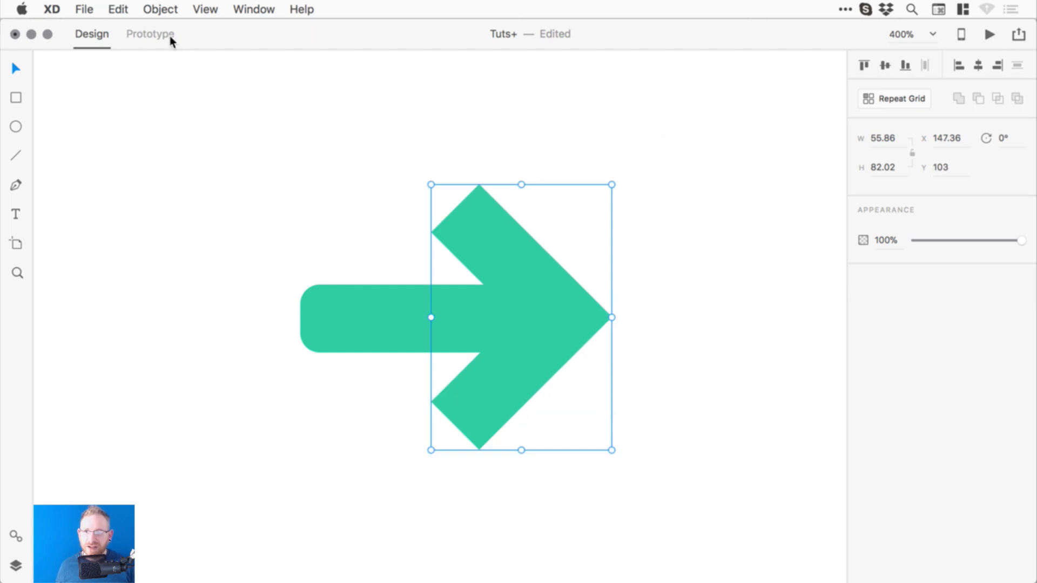
{"action": "left_click", "coordinate": [161, 9]}
{"action": "left_click", "coordinate": [178, 44]}
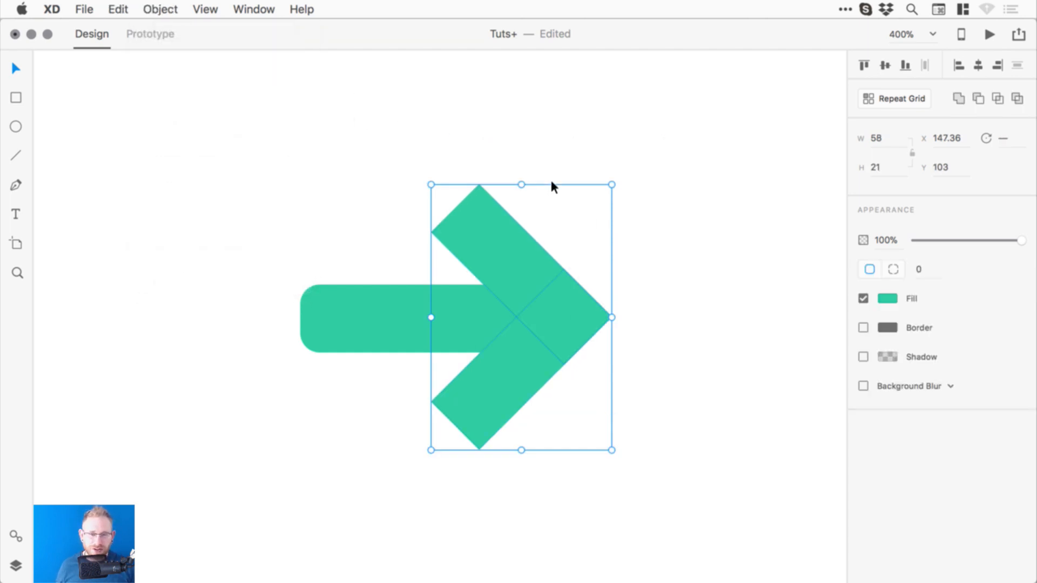
{"action": "left_click", "coordinate": [551, 186]}
- Round both arms' outer tips to radius 21 and enlarge the shaft's top-left corner radius
{"action": "left_click", "coordinate": [476, 225]}
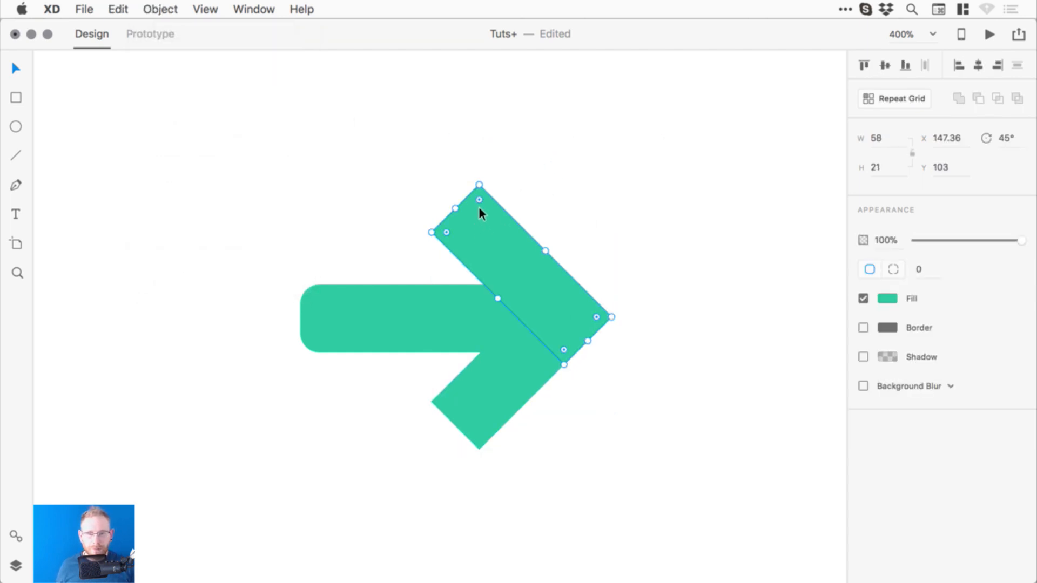
{"action": "key", "text": "alt"}
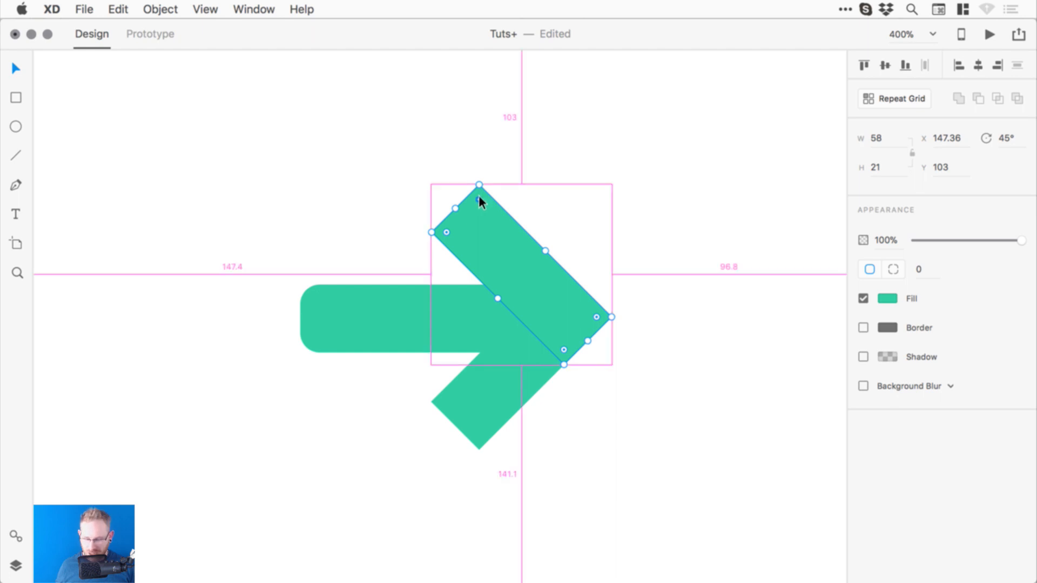
{"action": "left_click_drag", "start_coordinate": [479, 200], "coordinate": [475, 287]}
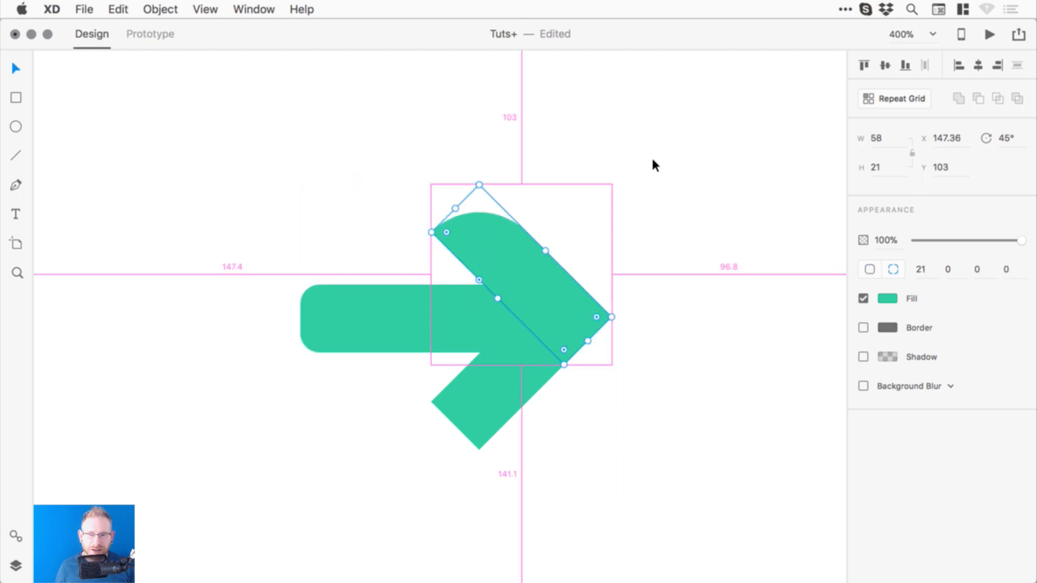
{"action": "left_click", "coordinate": [670, 154]}
{"action": "left_click", "coordinate": [477, 408]}
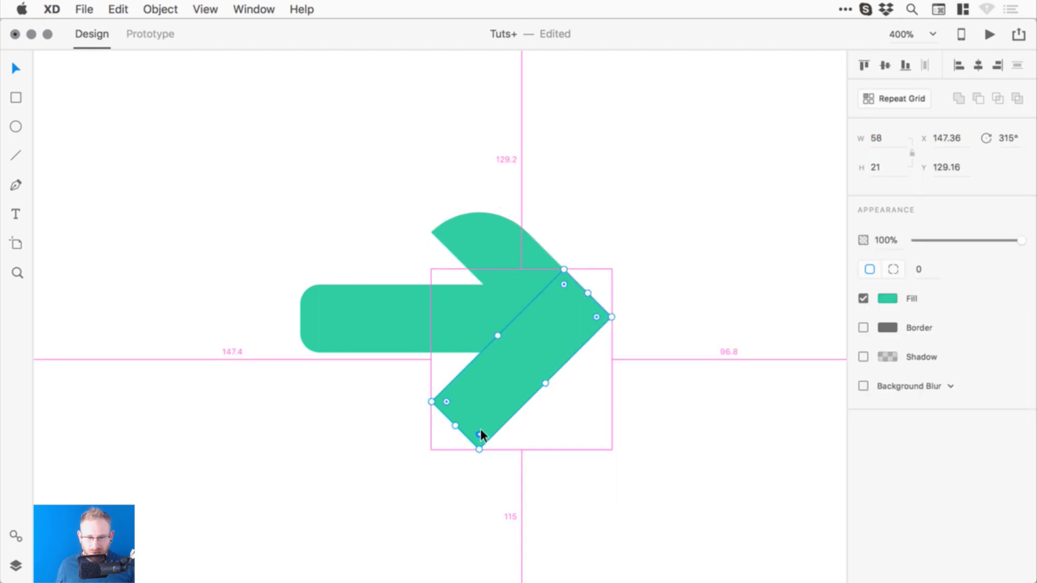
{"action": "left_click_drag", "start_coordinate": [479, 436], "coordinate": [491, 331]}
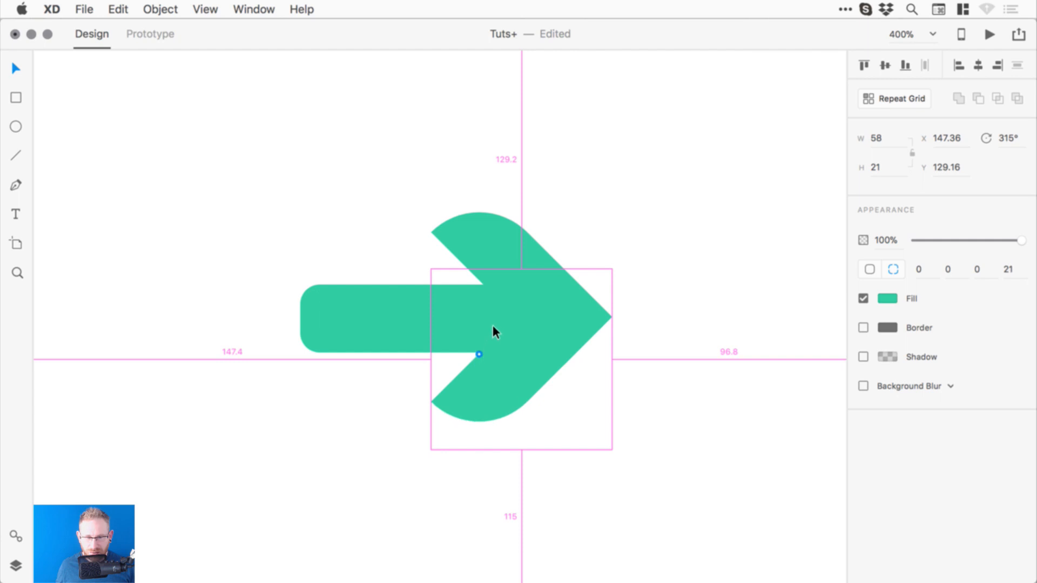
{"action": "left_click", "coordinate": [299, 199]}
{"action": "left_click", "coordinate": [339, 316]}
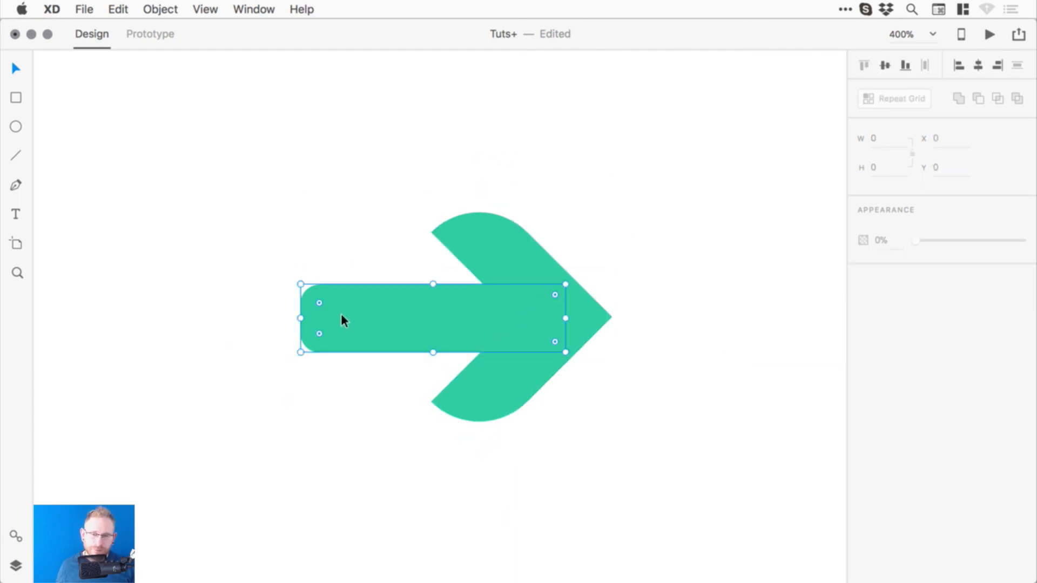
{"action": "left_click_drag", "start_coordinate": [320, 299], "coordinate": [338, 320]}
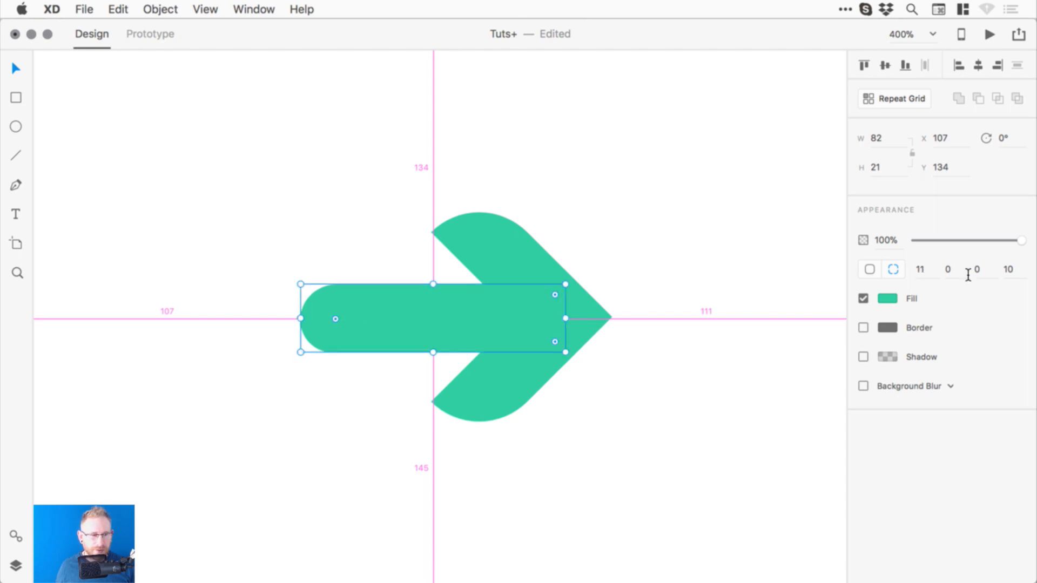
- Set the shaft's bottom-left corner radius to 11
{"action": "left_click", "coordinate": [1018, 271]}
{"action": "type", "text": "11"}
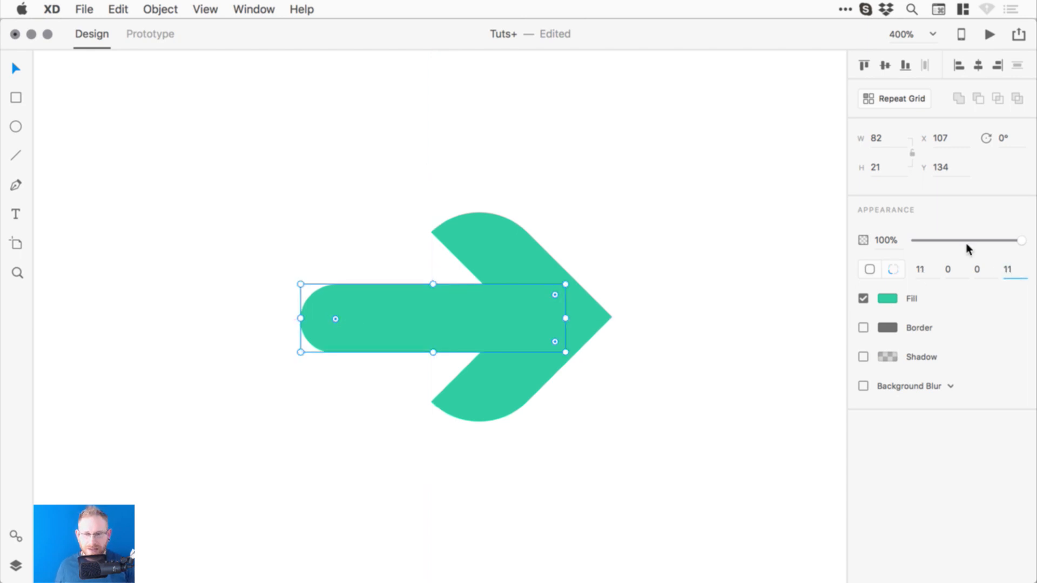
{"action": "left_click", "coordinate": [430, 187]}
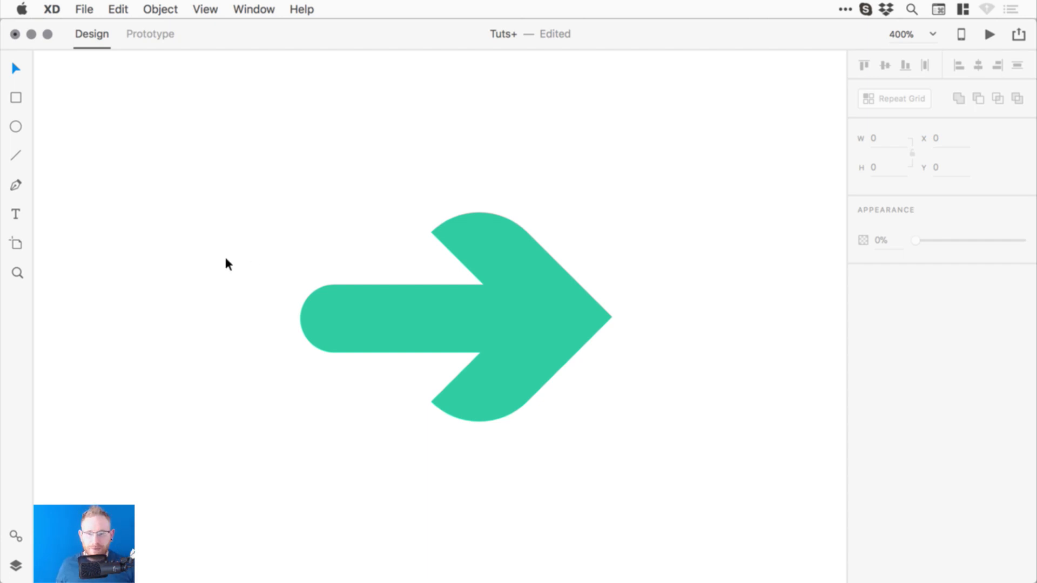
- Try a uniform corner radius on the upper arm, then undo back to one rounded corner
{"action": "left_click", "coordinate": [509, 239]}
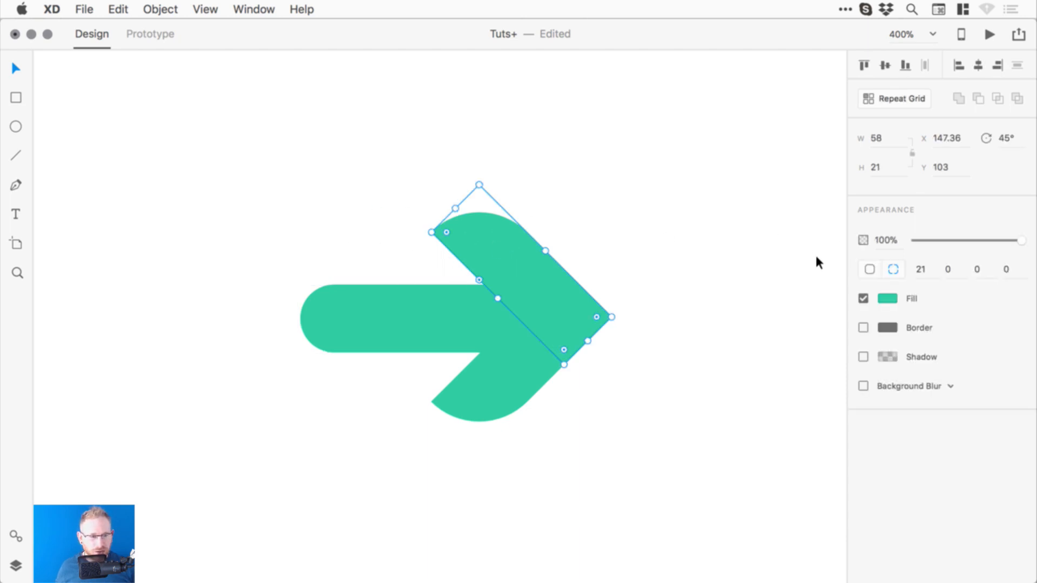
{"action": "left_click", "coordinate": [870, 269]}
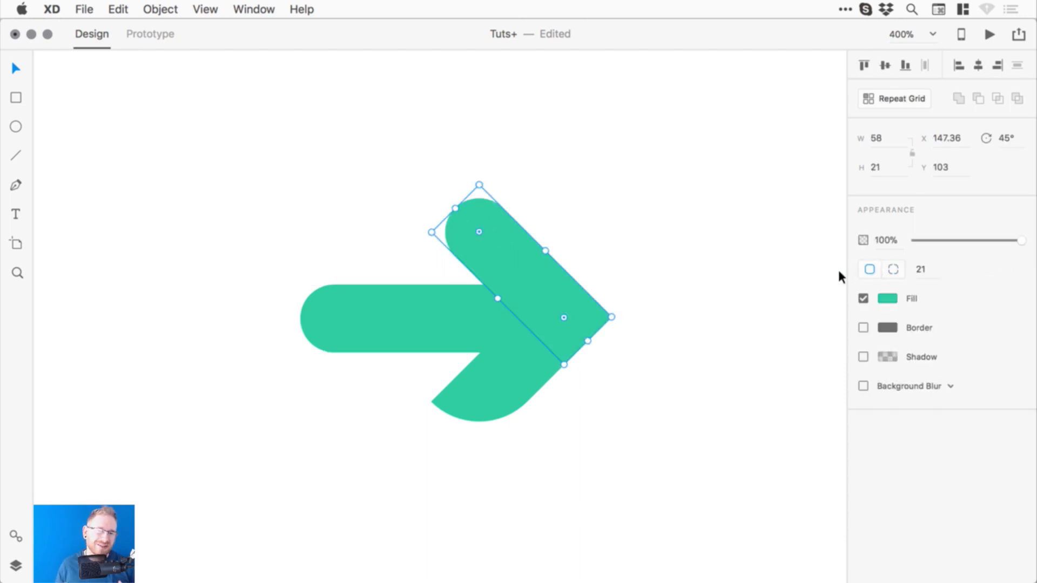
{"action": "left_click", "coordinate": [893, 270]}
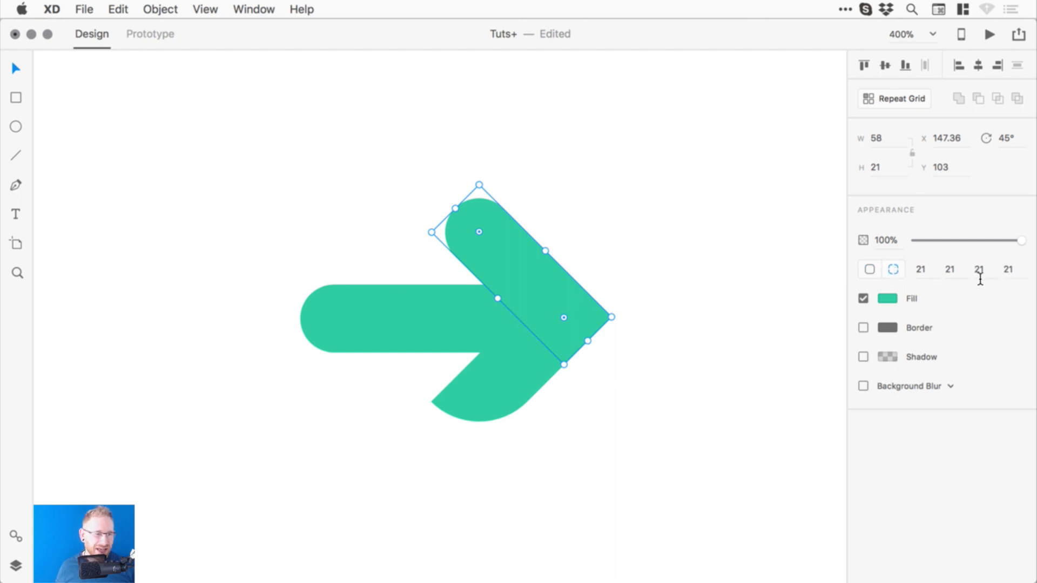
{"action": "key", "text": "super+z"}
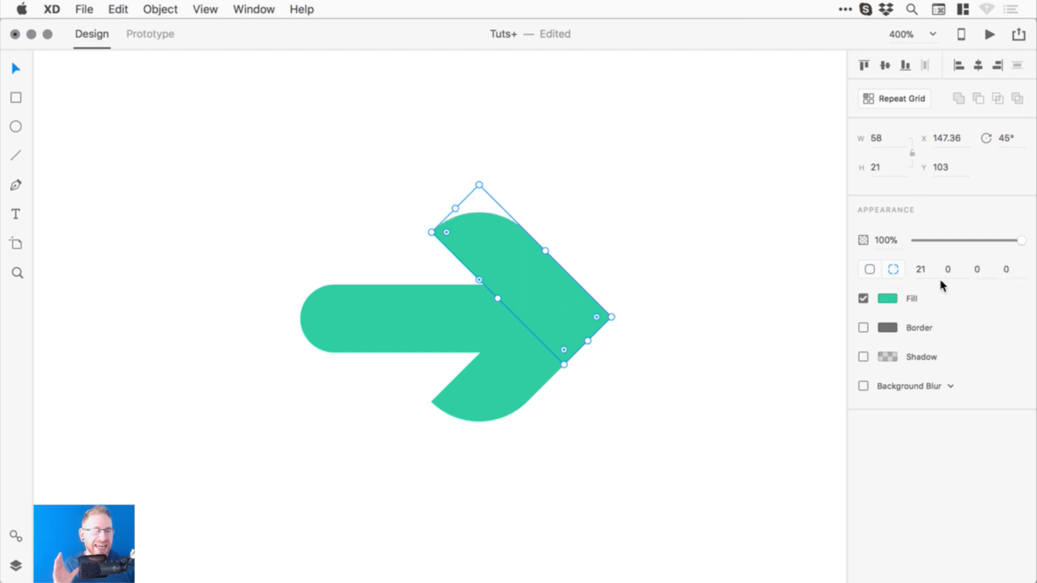
{"action": "key", "text": "super+z"}
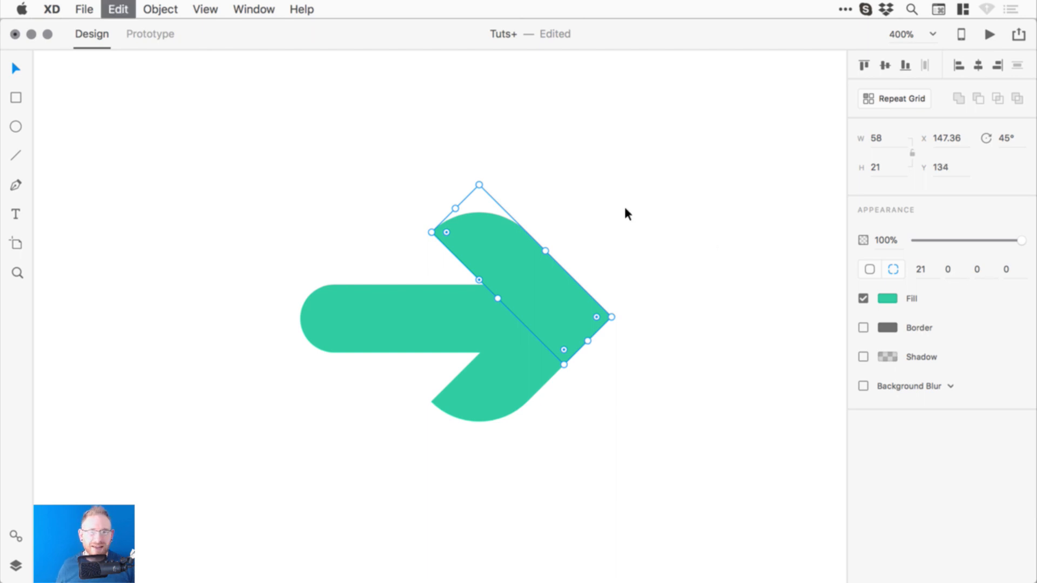
{"action": "key", "text": "super+z"}
{"action": "left_click", "coordinate": [621, 213]}
{"action": "left_click", "coordinate": [513, 234]}
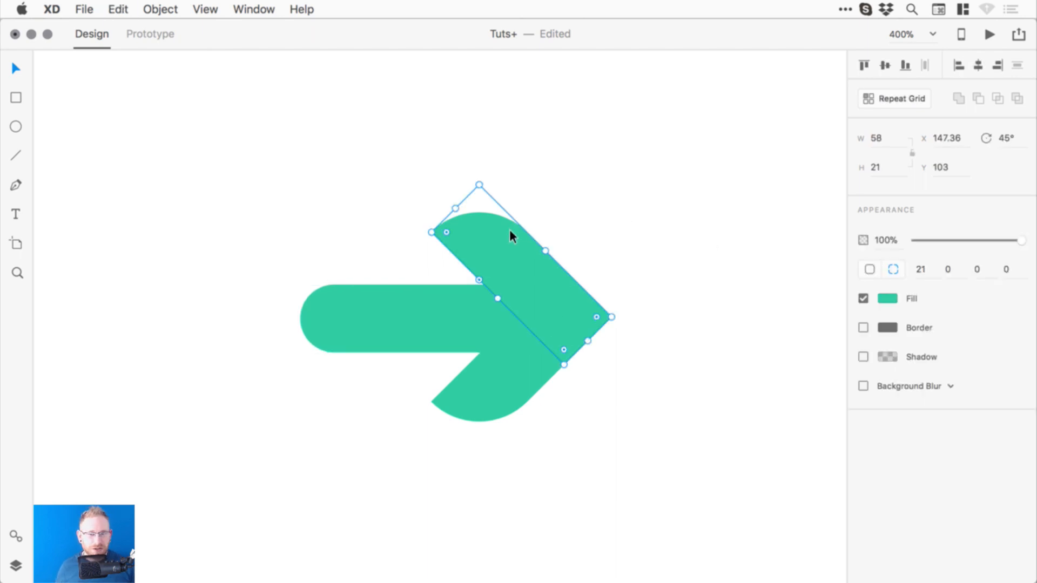
- Check the upper arm's corner radii, keep the shaft's top-left radius at 11, and zoom out
{"action": "left_click", "coordinate": [926, 272]}
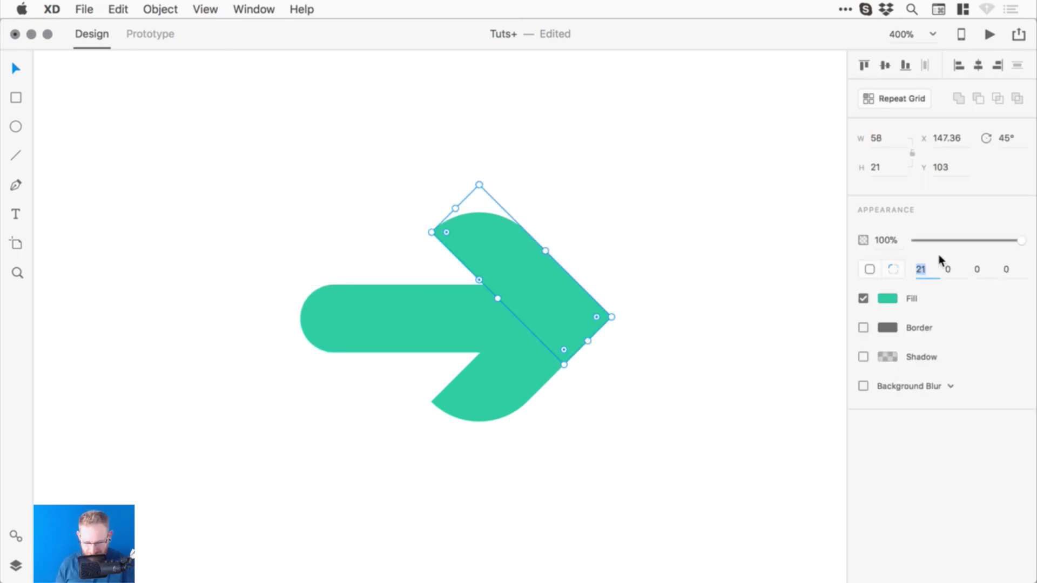
{"action": "key", "text": "Tab"}
{"action": "key", "text": "Tab"}
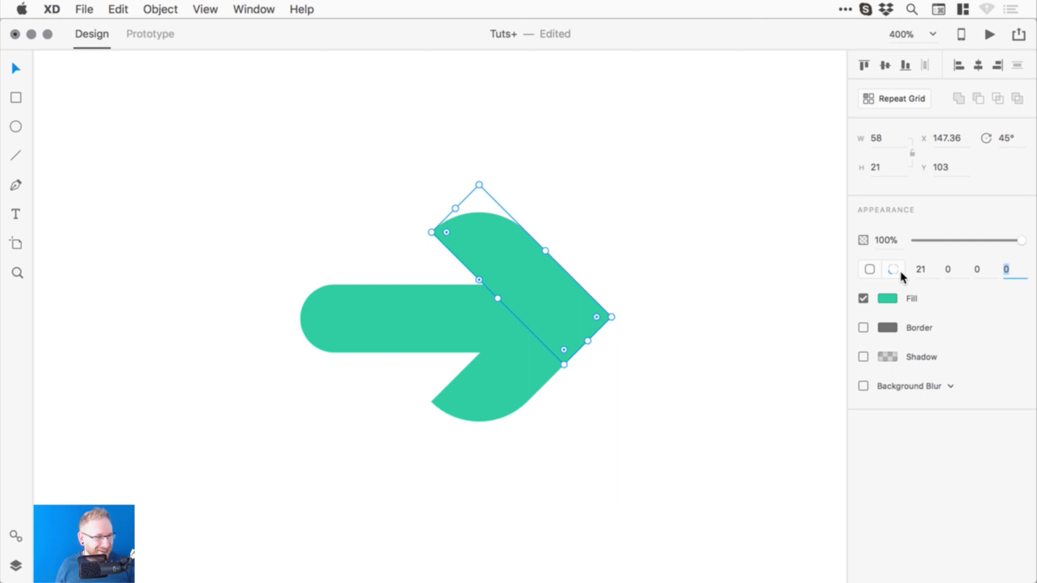
{"action": "left_click", "coordinate": [659, 212]}
{"action": "left_click", "coordinate": [513, 250]}
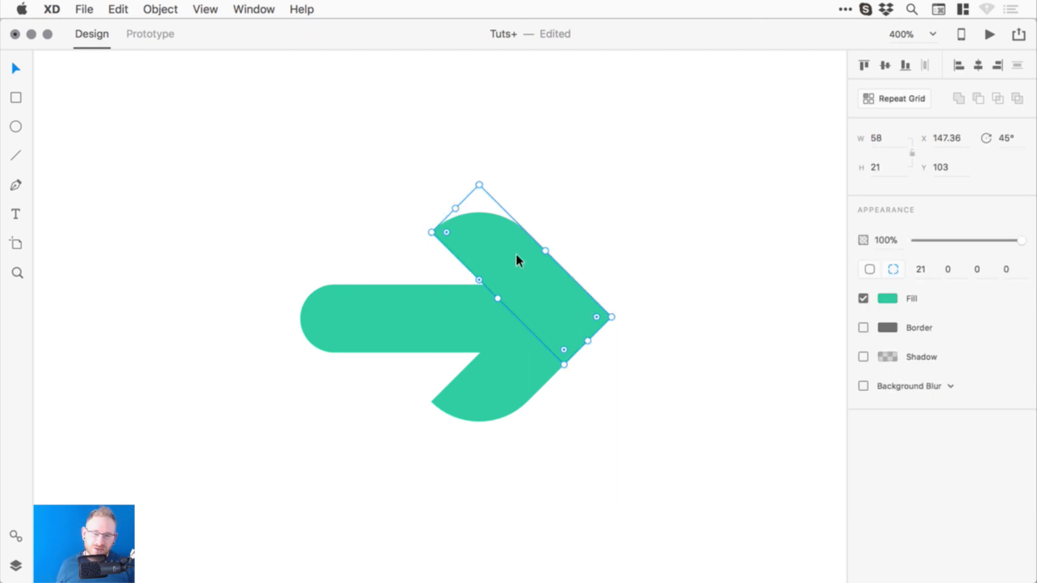
{"action": "left_click_drag", "start_coordinate": [446, 231], "coordinate": [482, 225]}
{"action": "left_click", "coordinate": [346, 305]}
{"action": "left_click_drag", "start_coordinate": [346, 305], "coordinate": [327, 297]}
{"action": "key", "text": "super+z"}
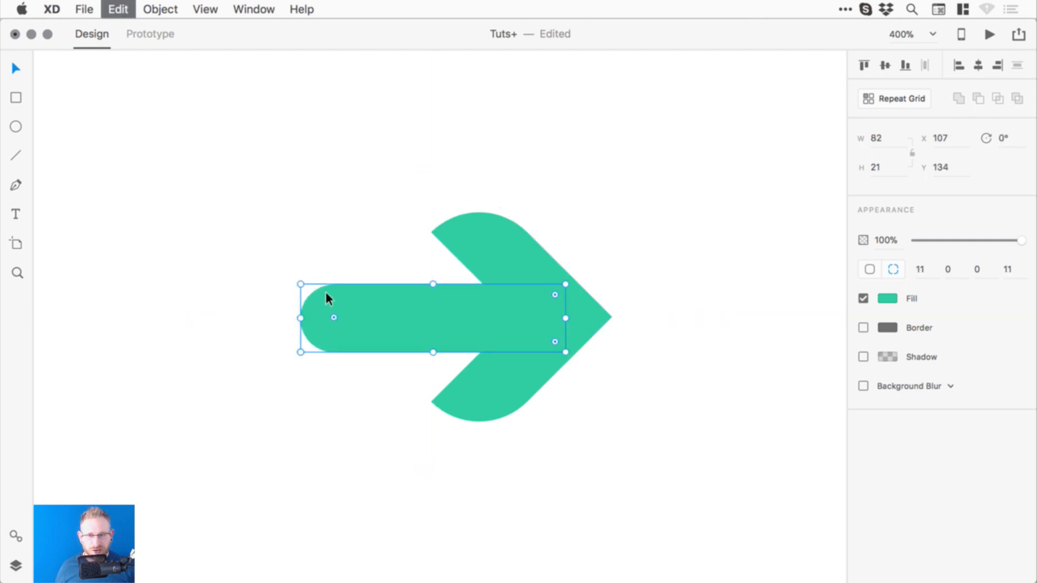
{"action": "left_click", "coordinate": [567, 170]}
{"action": "key", "text": "super+1"}
- Save the file, then bring the Layout grids artboard into view and select it
{"action": "key", "text": "super+s"}
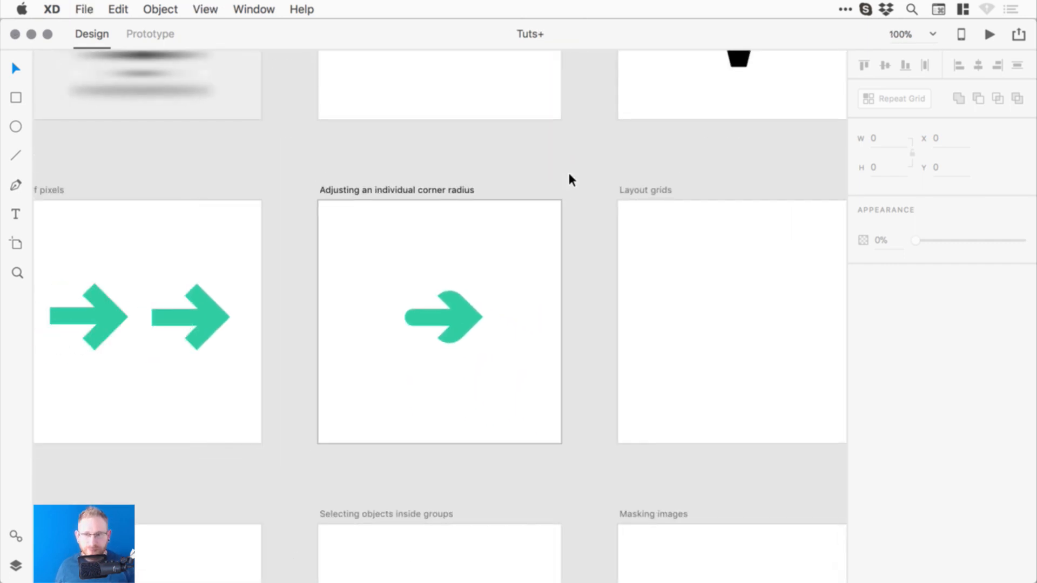
{"action": "left_click_drag", "start_coordinate": [667, 294], "coordinate": [521, 280]}
{"action": "left_click", "coordinate": [530, 300]}
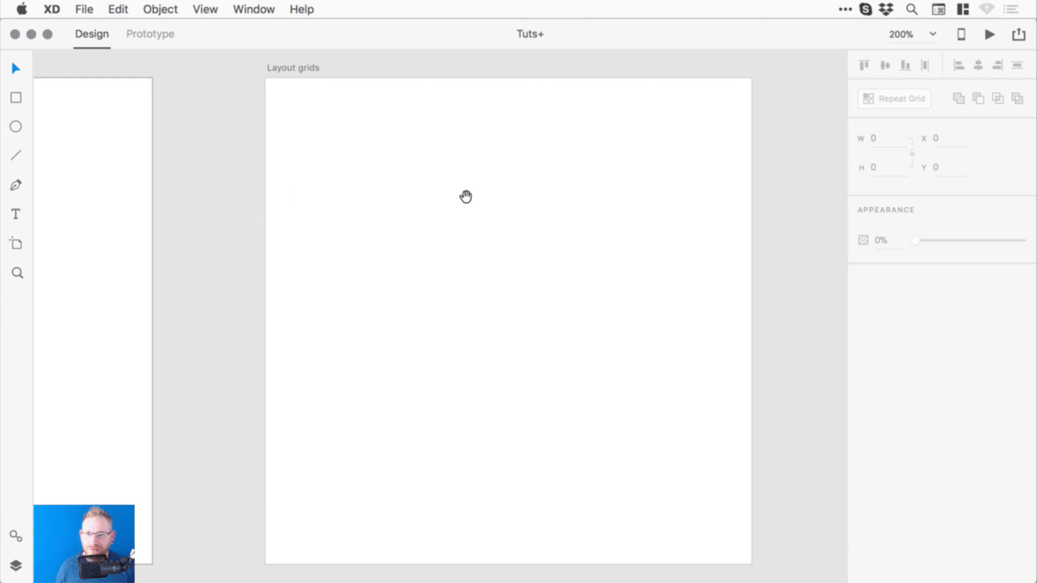
{"action": "left_click_drag", "start_coordinate": [465, 195], "coordinate": [426, 190]}
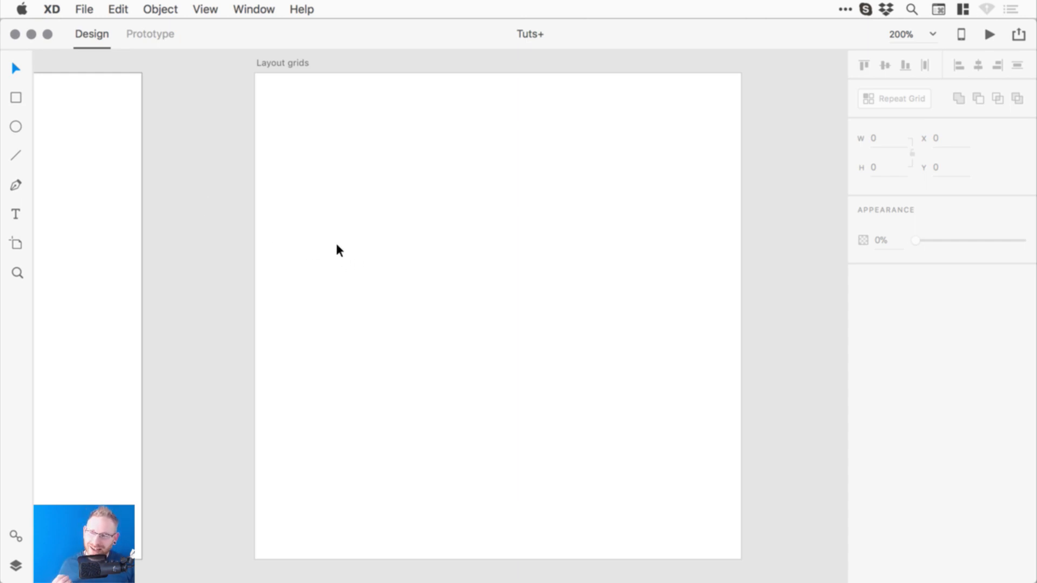
{"action": "left_click", "coordinate": [288, 63]}
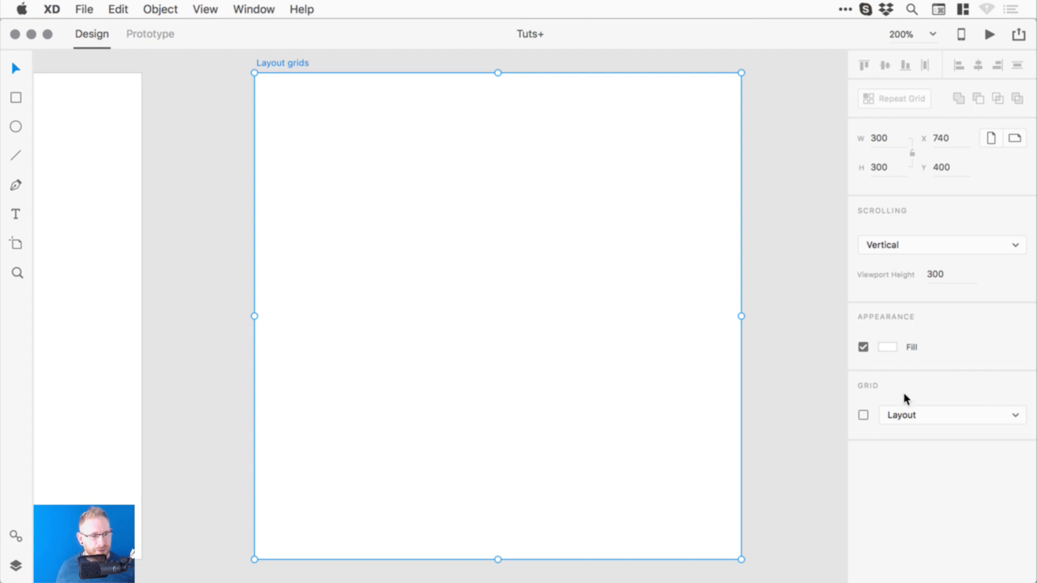
- Turn on a square grid for the artboard with a size of 12
{"action": "left_click", "coordinate": [906, 414]}
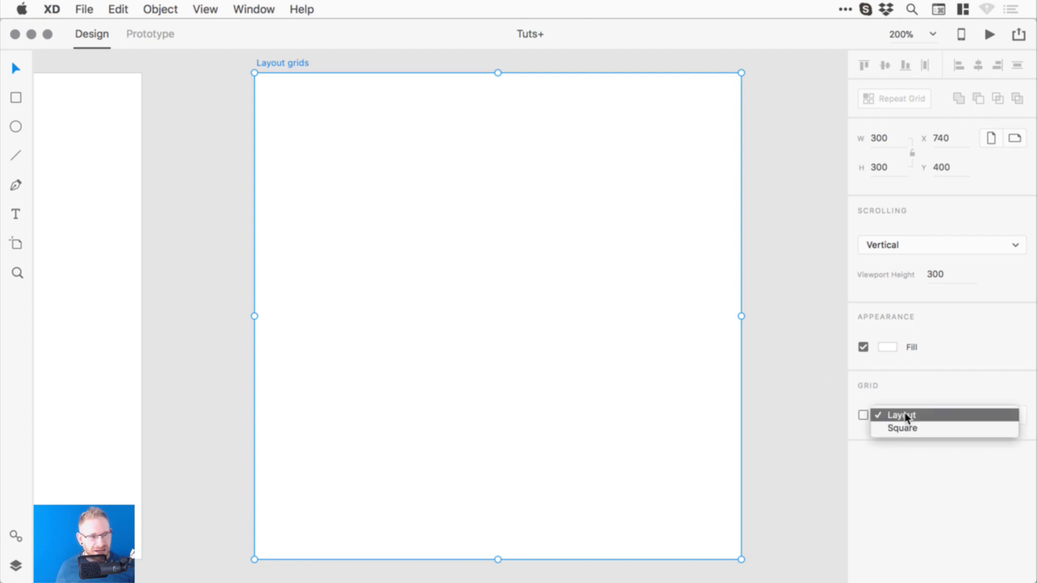
{"action": "left_click", "coordinate": [922, 427]}
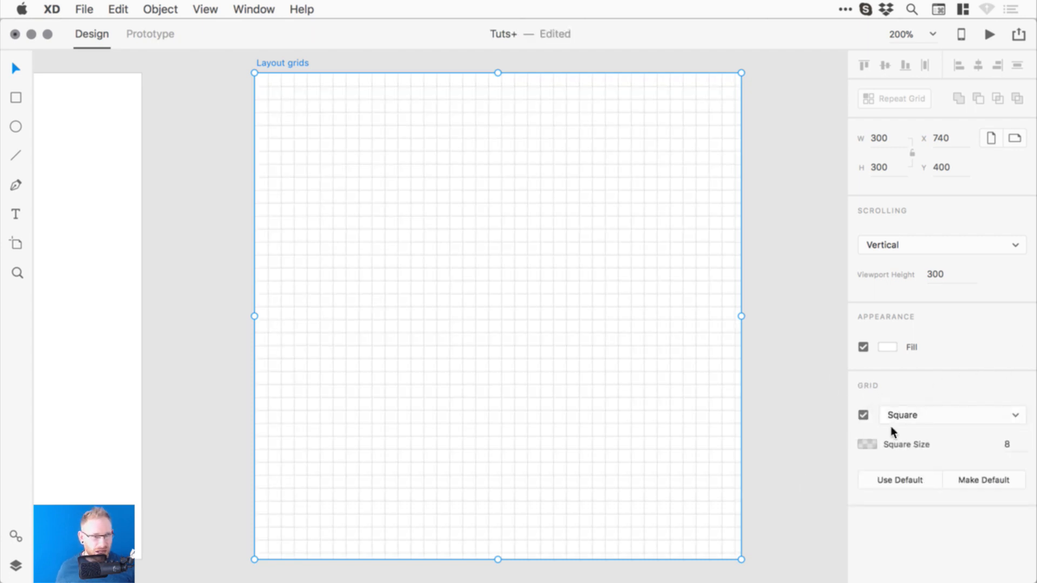
{"action": "left_click", "coordinate": [1015, 446]}
{"action": "type", "text": "12"}
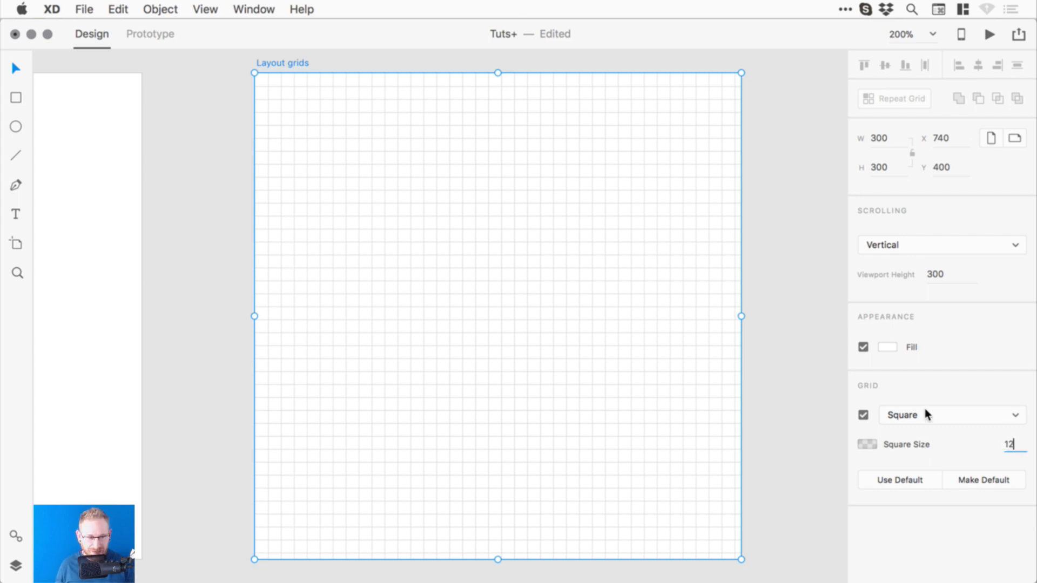
{"action": "key", "text": "Return"}
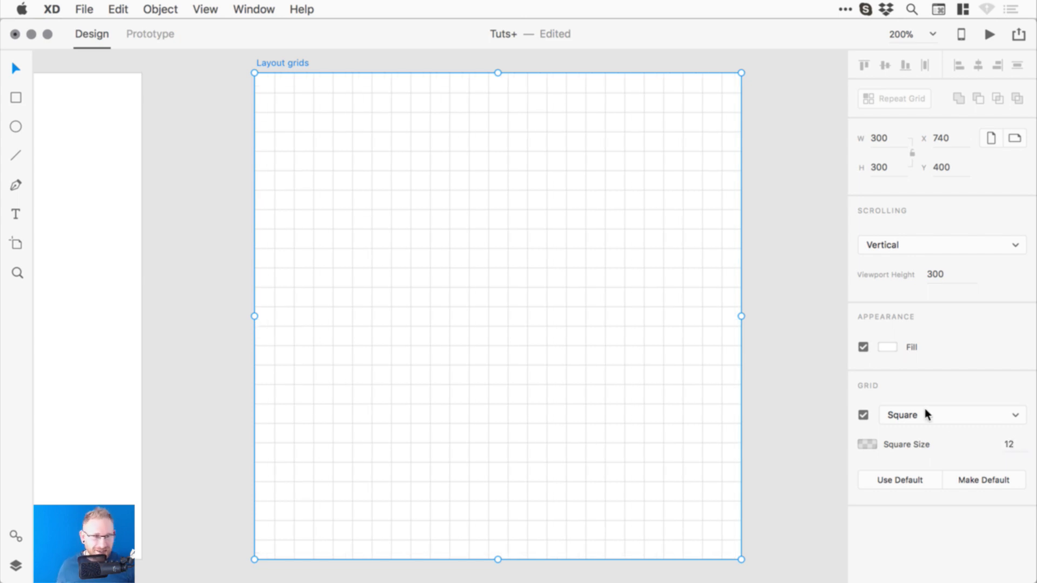
- Switch the artboard to a column layout grid and look at its column colour
{"action": "left_click", "coordinate": [921, 410]}
{"action": "left_click", "coordinate": [957, 402]}
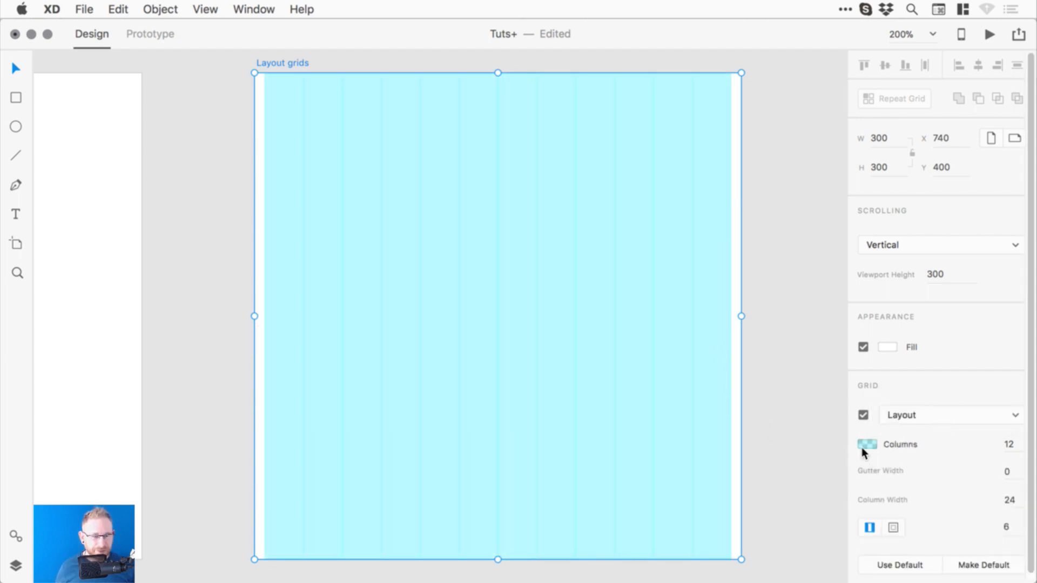
{"action": "left_click", "coordinate": [866, 444]}
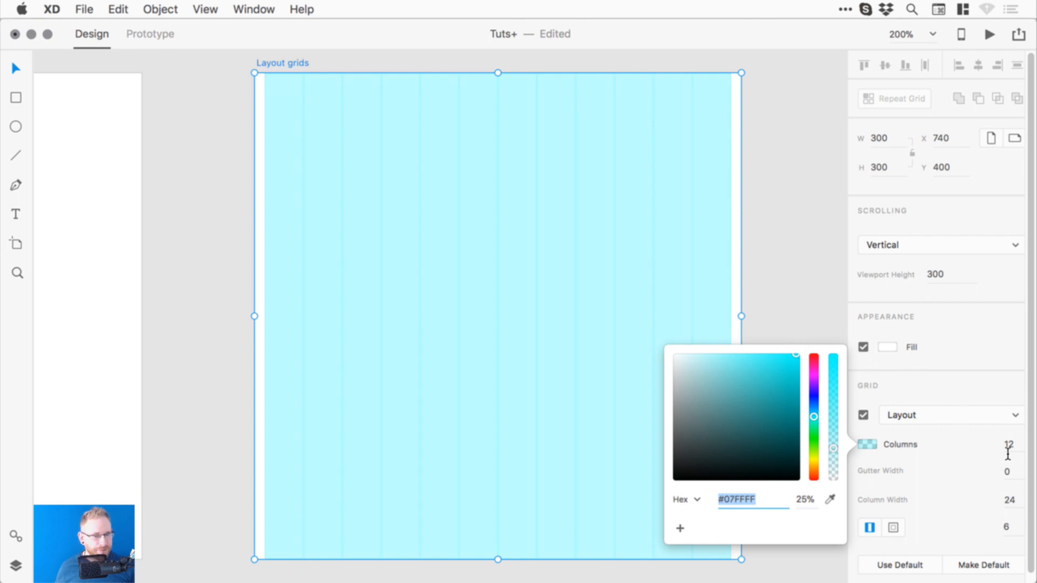
{"action": "left_click", "coordinate": [949, 457]}
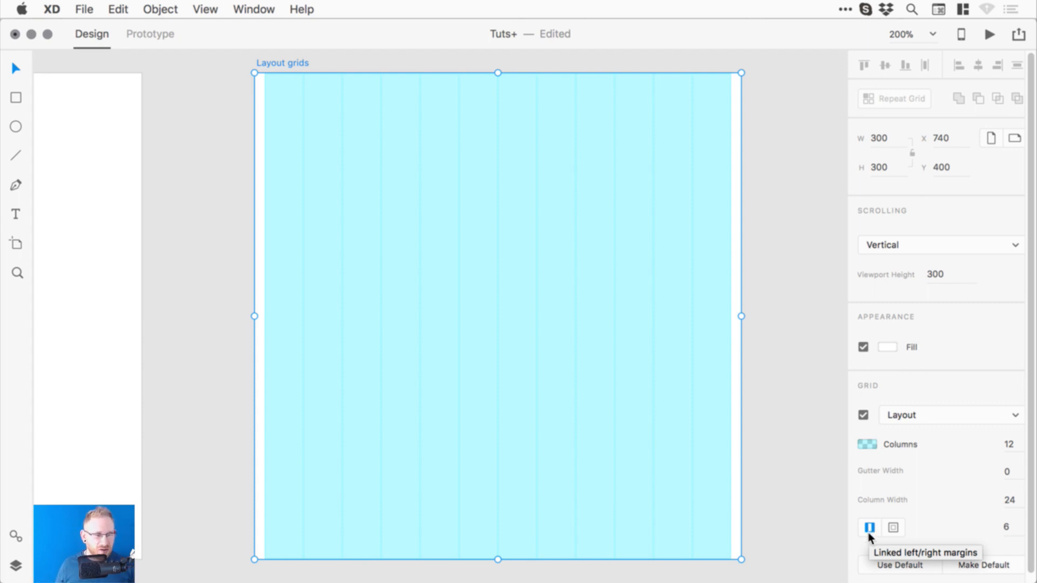
- Try separate top and bottom margins of 10 and 30, then undo them
{"action": "left_click", "coordinate": [893, 528]}
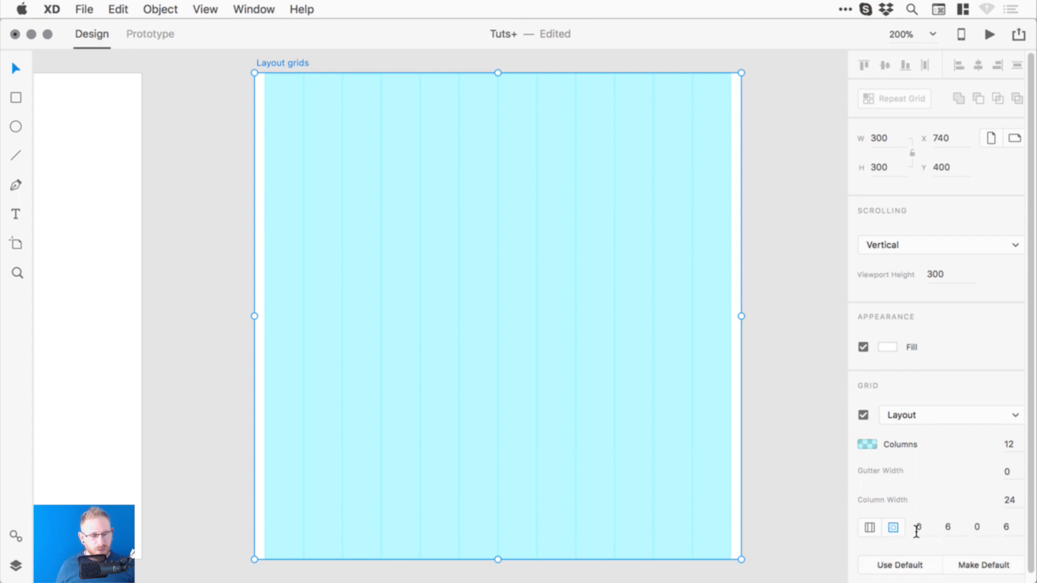
{"action": "left_click", "coordinate": [916, 532]}
{"action": "type", "text": "10"}
{"action": "key", "text": "Tab"}
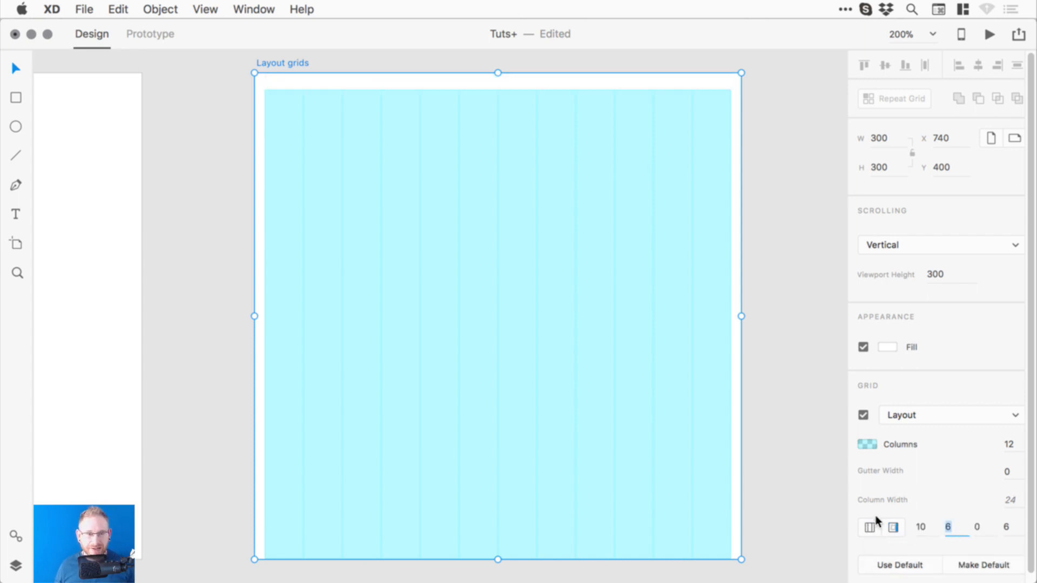
{"action": "key", "text": "Tab"}
{"action": "type", "text": "30"}
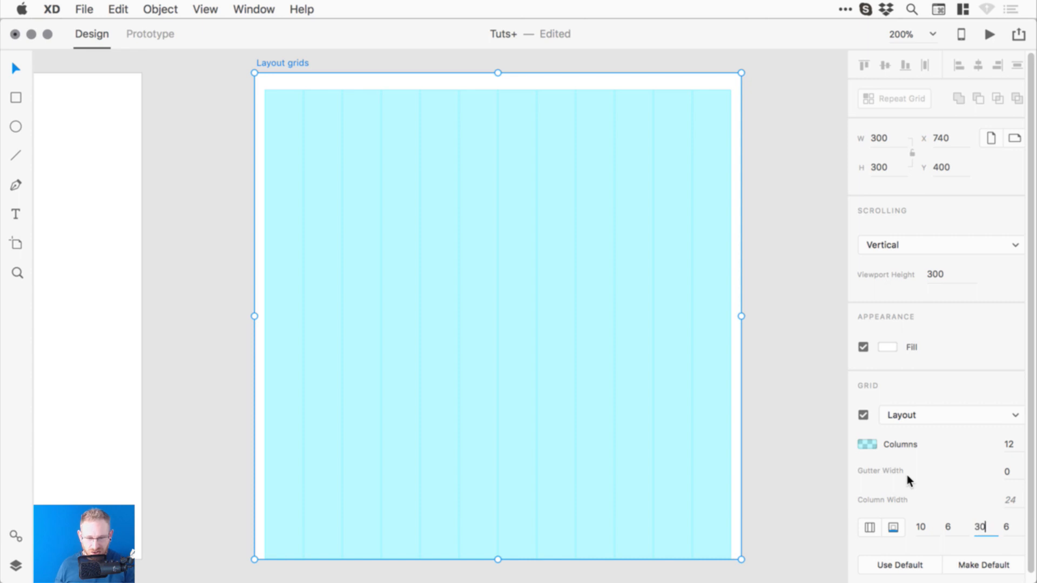
{"action": "key", "text": "Return"}
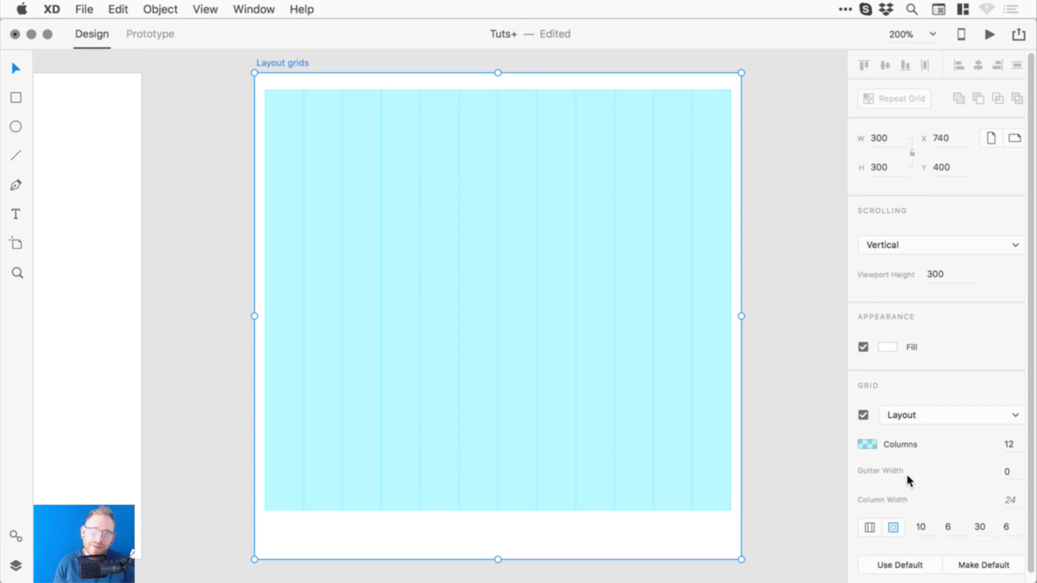
{"action": "key", "text": "super+z"}
{"action": "key", "text": "super+z"}
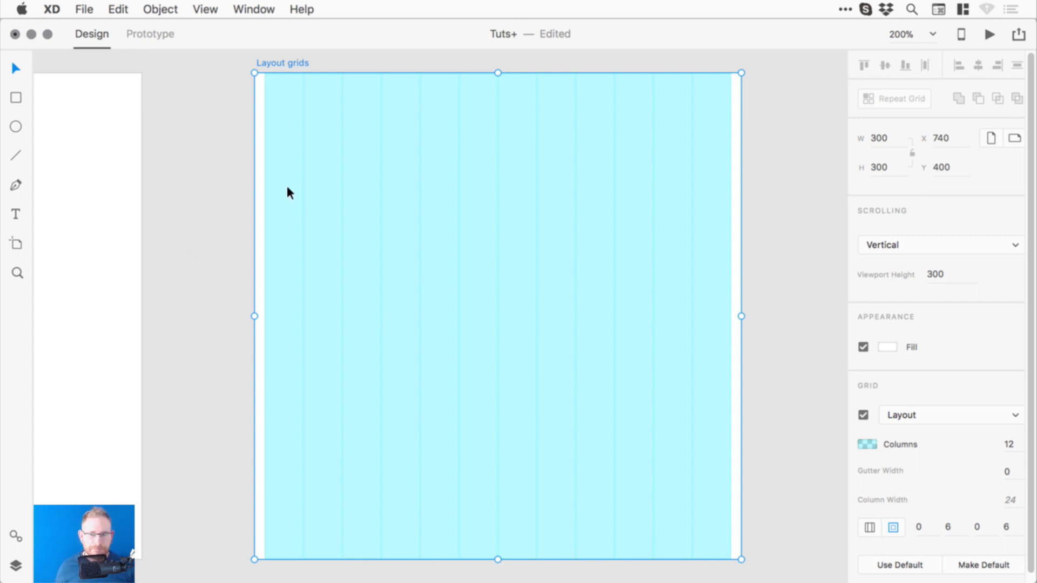
- Re-link the side margins and set 8 columns with a gutter of 10
{"action": "left_click", "coordinate": [868, 528]}
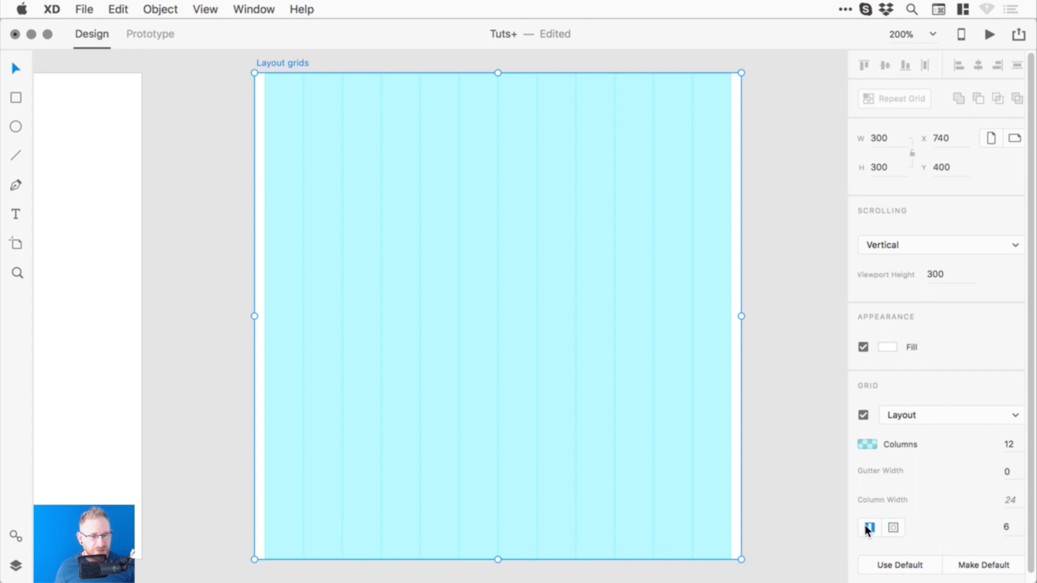
{"action": "left_click", "coordinate": [1010, 445]}
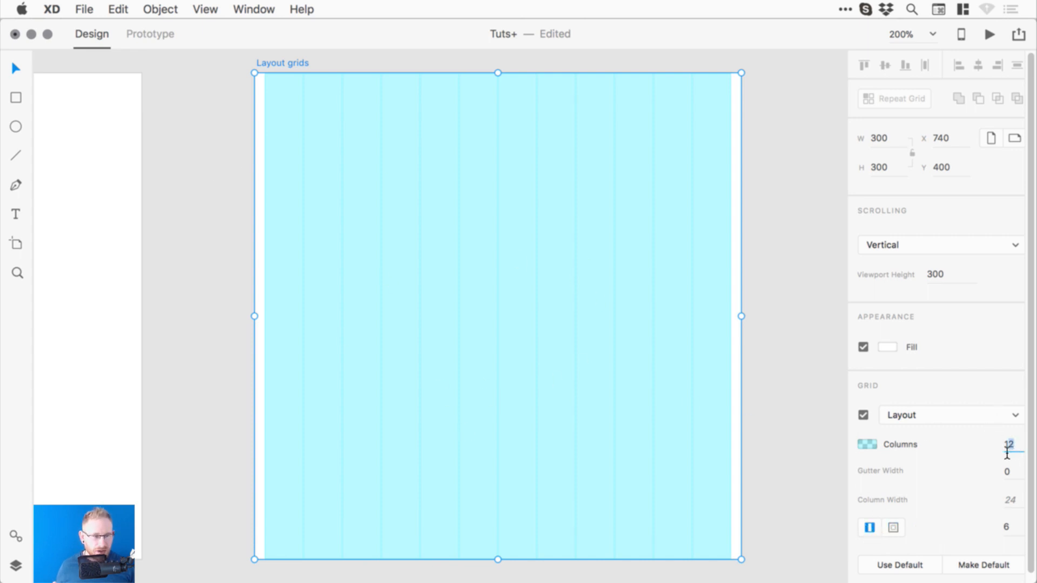
{"action": "type", "text": "8"}
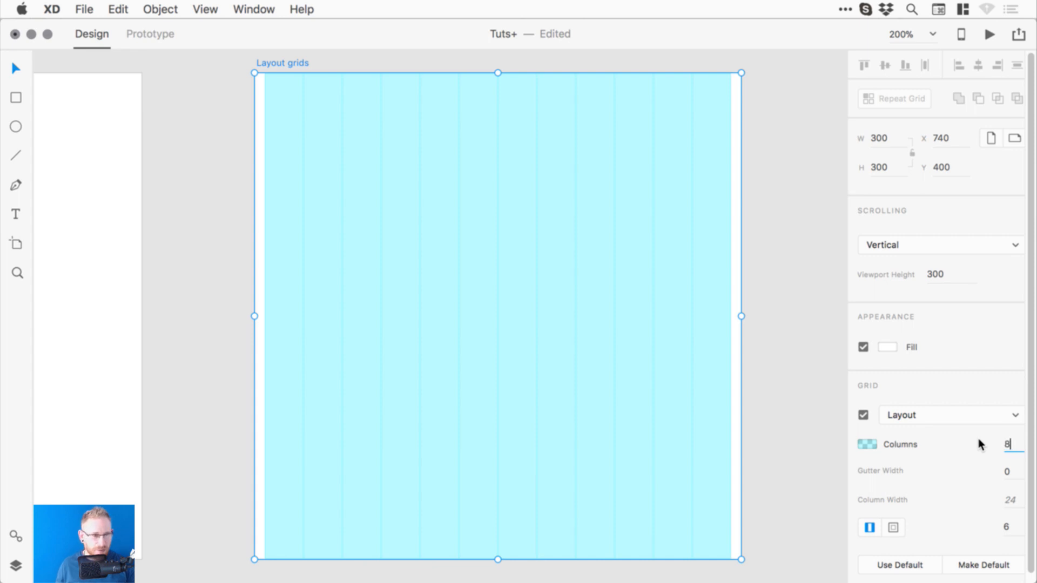
{"action": "key", "text": "Return"}
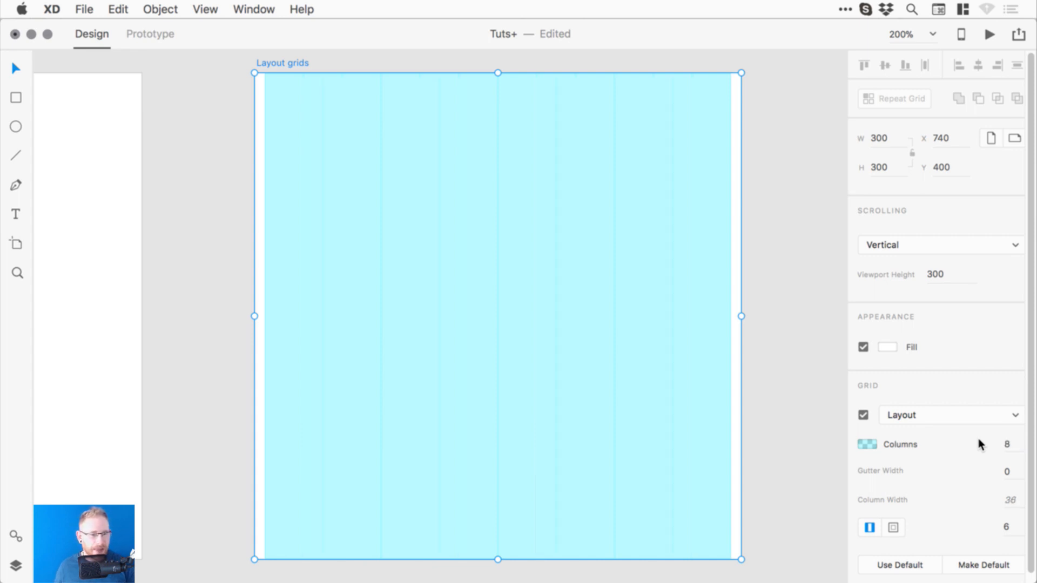
{"action": "left_click", "coordinate": [1007, 473]}
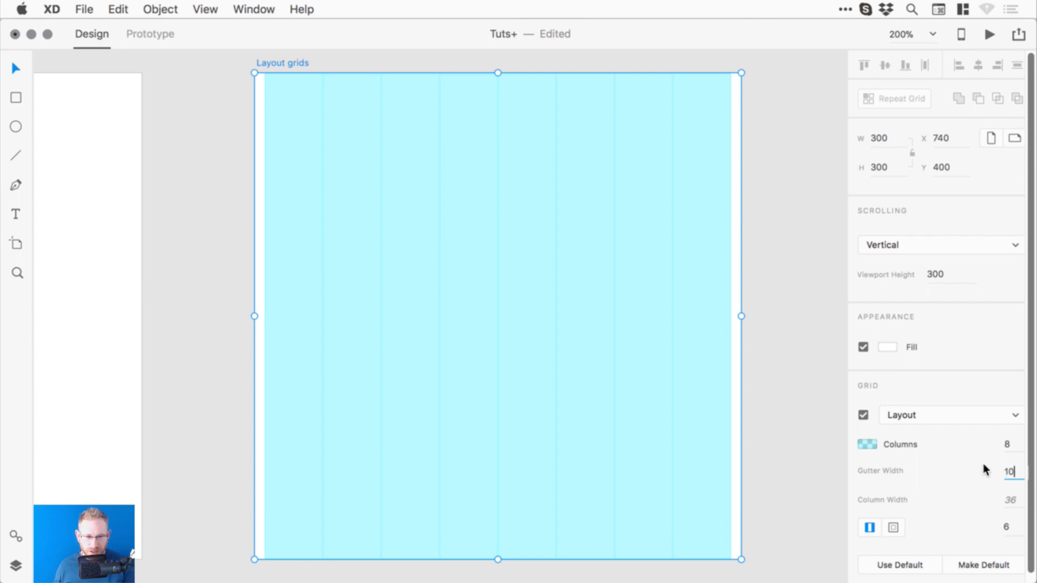
{"action": "key", "text": "Return"}
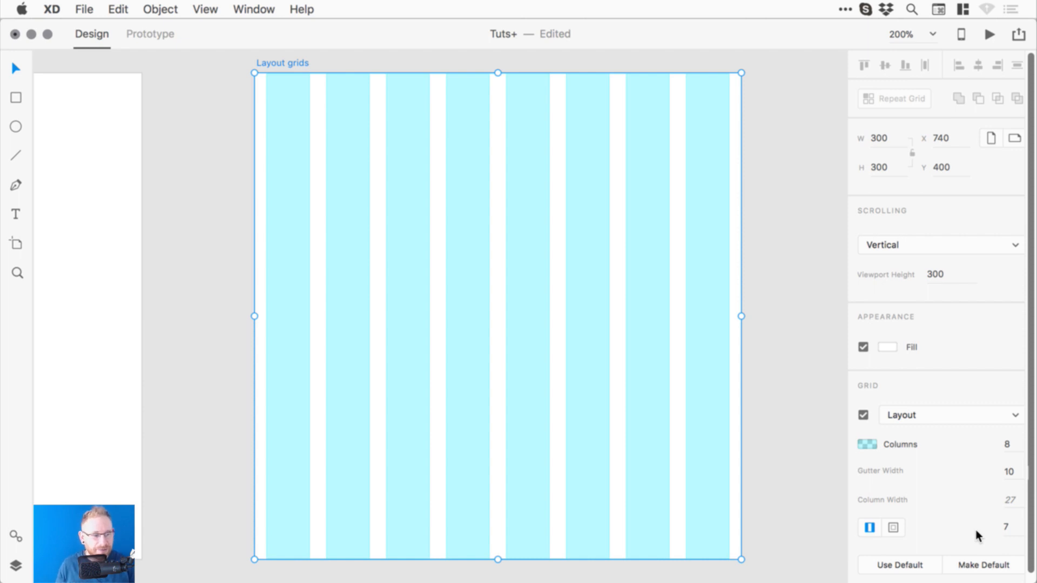
- Change the layout grid gutter to 12 and the column width to 30
{"action": "left_click", "coordinate": [1008, 530]}
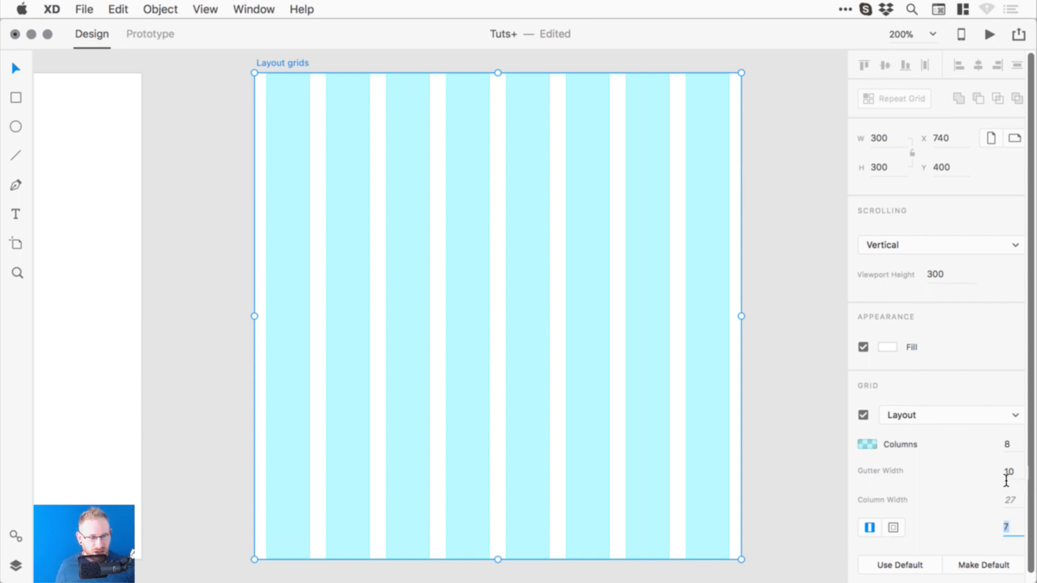
{"action": "left_click", "coordinate": [1008, 474]}
{"action": "type", "text": "1"}
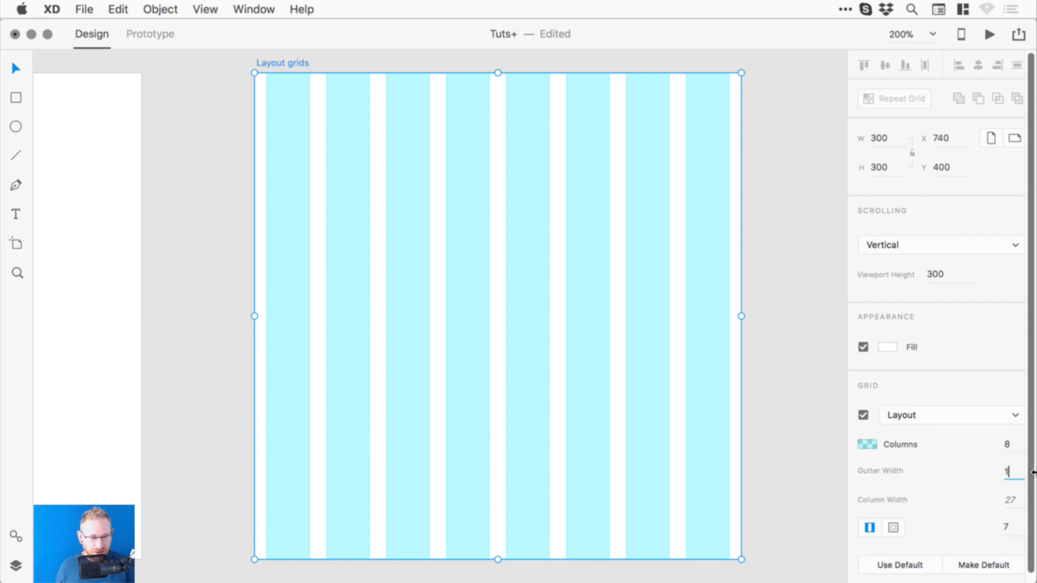
{"action": "type", "text": "2"}
{"action": "key", "text": "Return"}
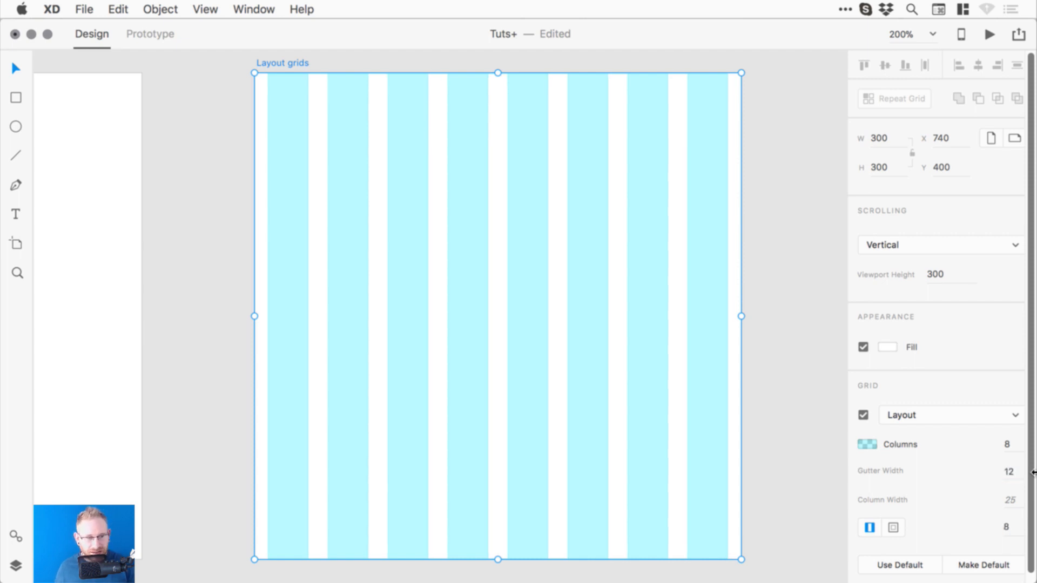
{"action": "left_click", "coordinate": [1009, 501]}
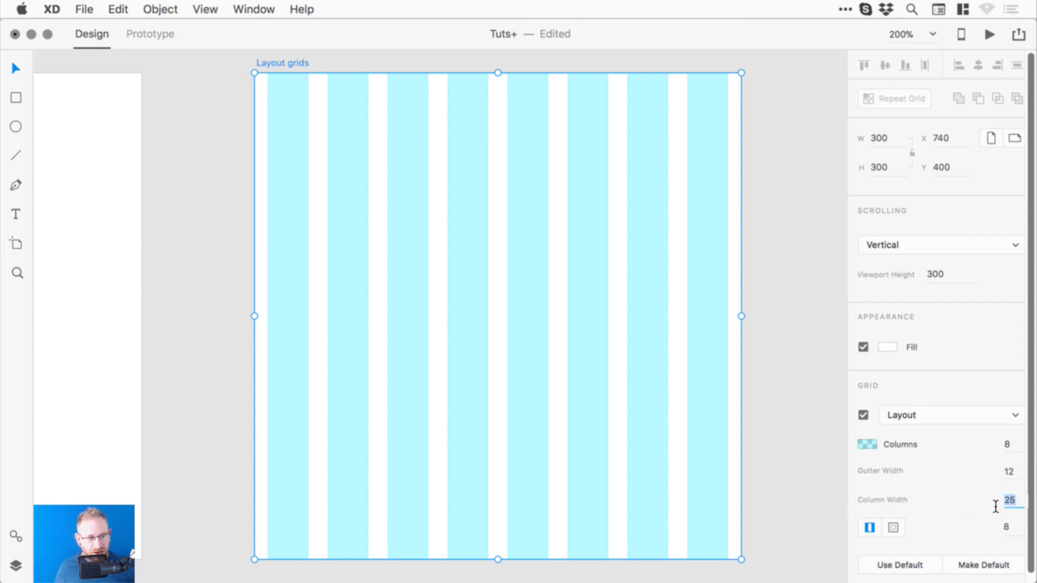
{"action": "type", "text": "30"}
{"action": "key", "text": "Return"}
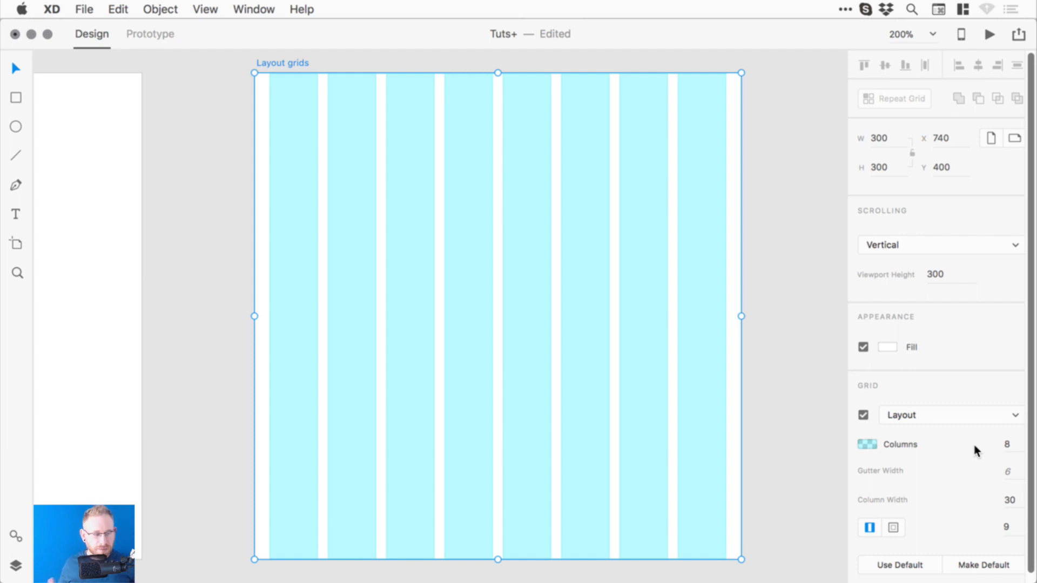
- Return to 12 columns, widen the artboard, and set the side margin to 50
{"action": "left_click", "coordinate": [1009, 444]}
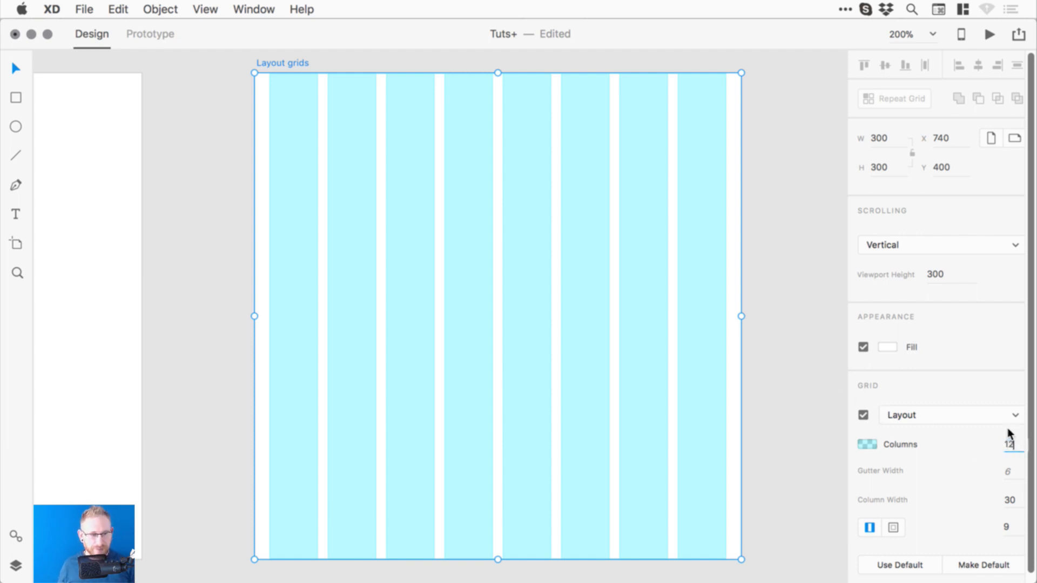
{"action": "key", "text": "Return"}
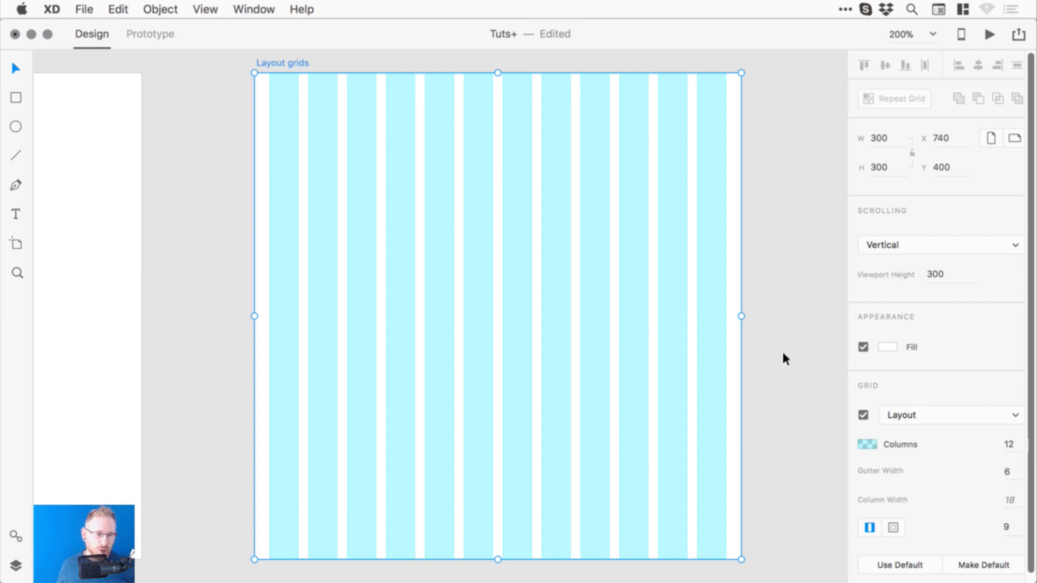
{"action": "mouse_move", "coordinate": [738, 318]}
{"action": "left_mouse_down"}
{"action": "mouse_move", "coordinate": [818, 317]}
{"action": "mouse_move", "coordinate": [683, 326]}
{"action": "mouse_move", "coordinate": [757, 317]}
{"action": "left_mouse_up"}
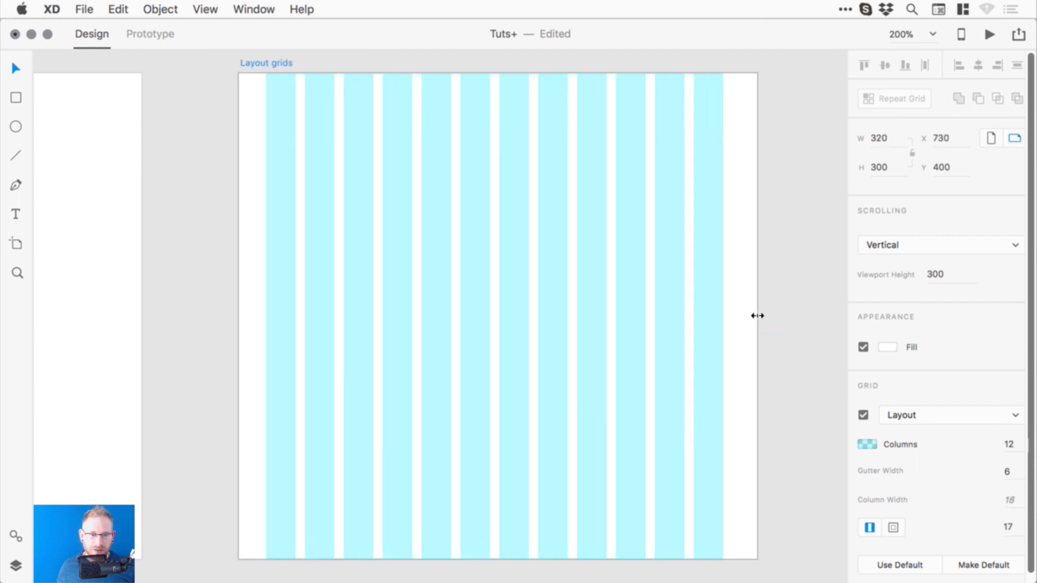
{"action": "left_click", "coordinate": [1012, 527]}
{"action": "type", "text": "50"}
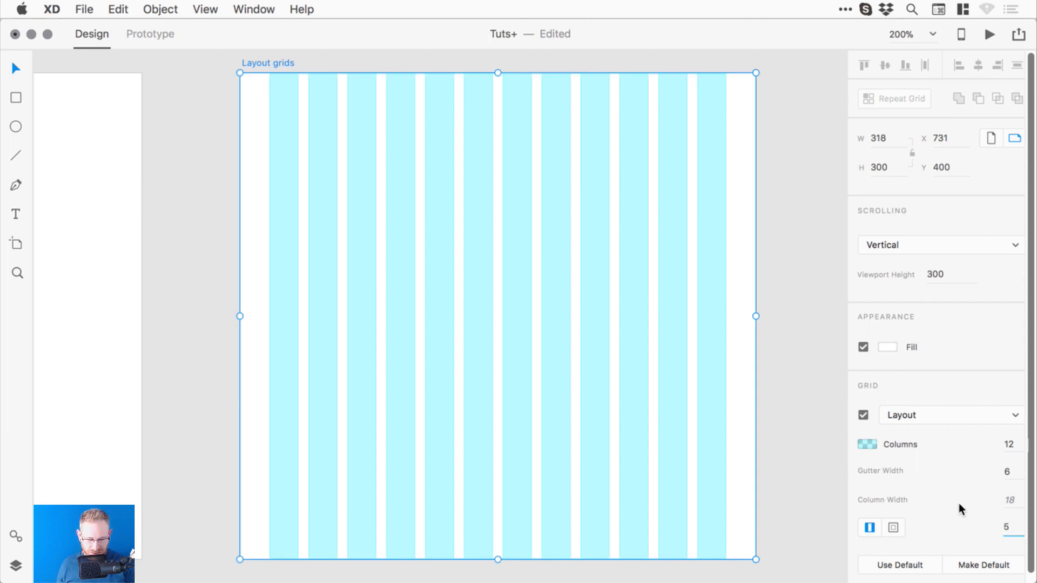
{"action": "key", "text": "Return"}
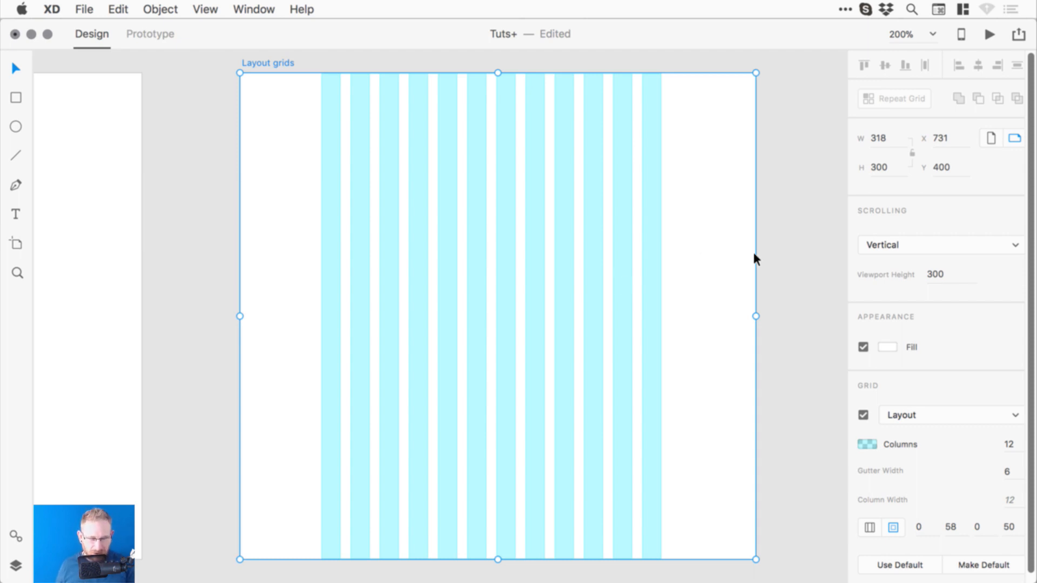
- Toggle the layout grid off and on, and try fading the grid columns' opacity
{"action": "key", "text": "super+minus"}
{"action": "key", "text": "super+minus"}
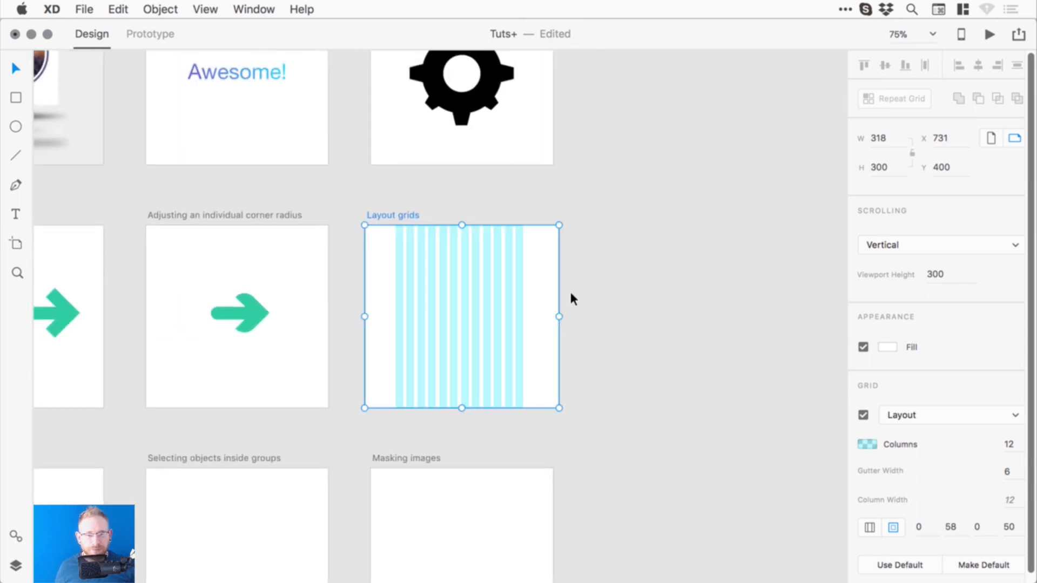
{"action": "left_click", "coordinate": [864, 415]}
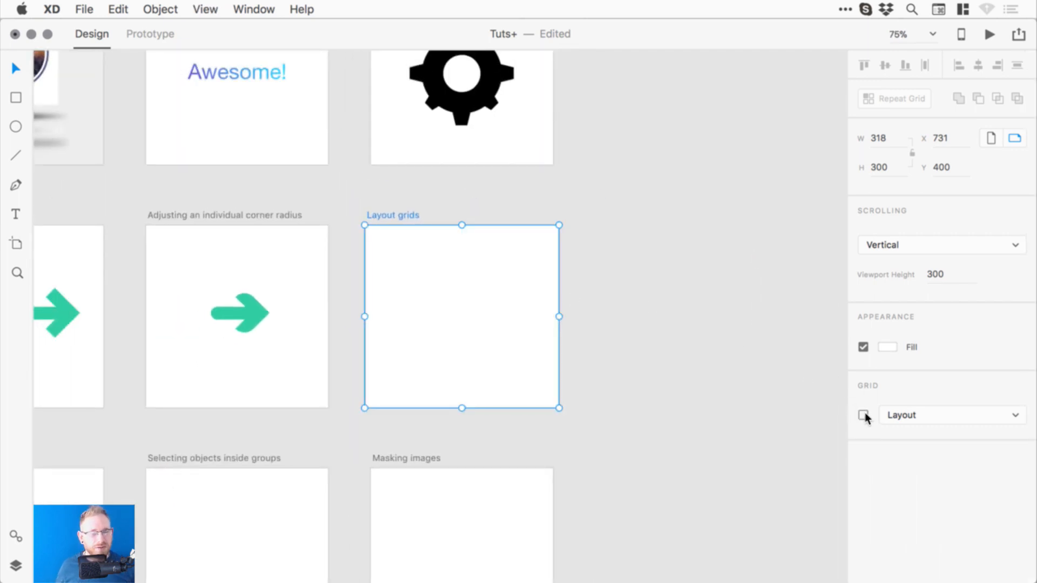
{"action": "left_click", "coordinate": [863, 415]}
{"action": "left_click", "coordinate": [863, 415]}
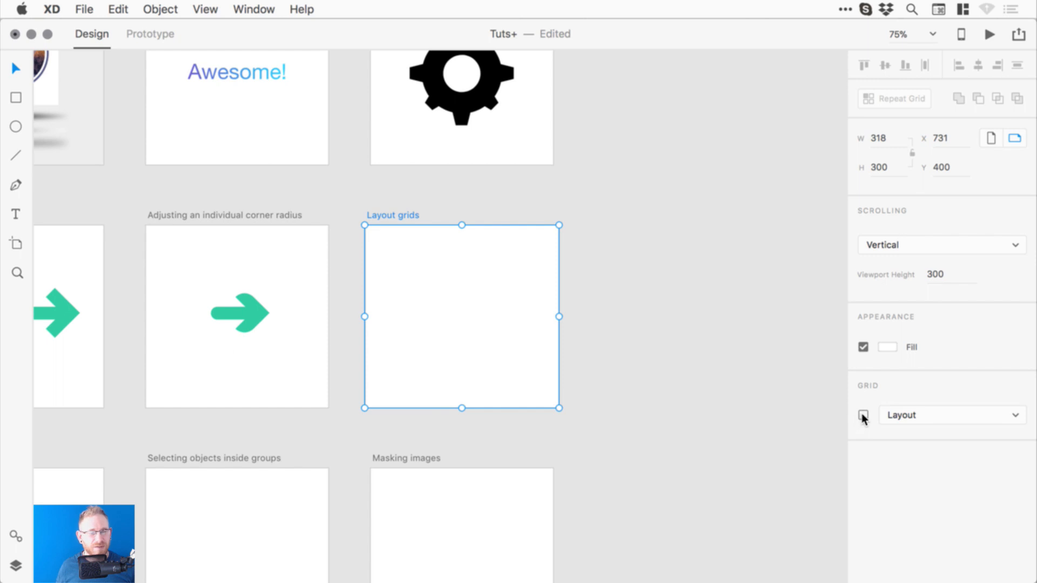
{"action": "left_click", "coordinate": [863, 414]}
{"action": "left_click", "coordinate": [866, 445]}
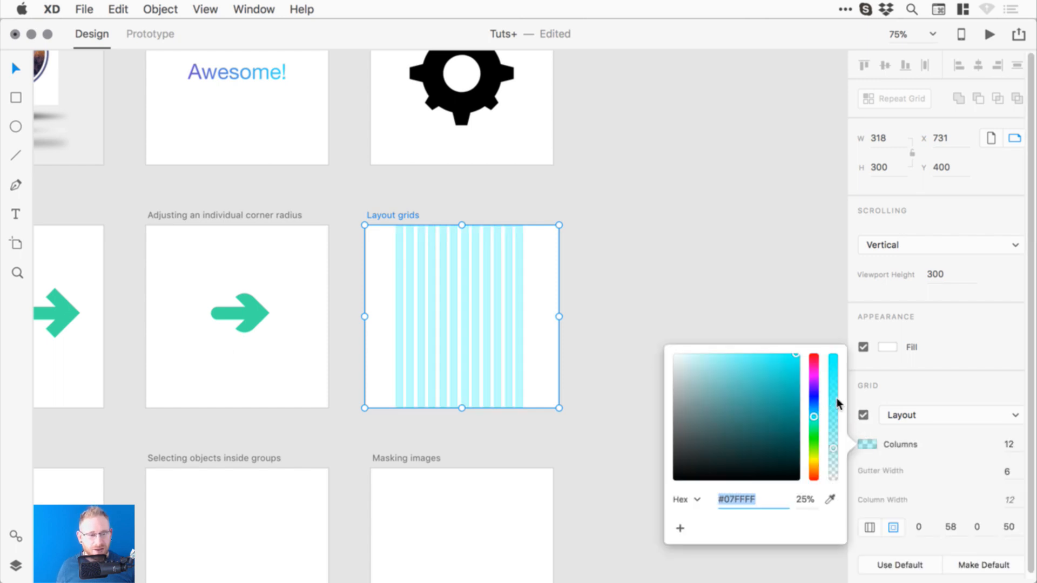
{"action": "left_click_drag", "start_coordinate": [835, 397], "coordinate": [834, 476]}
{"action": "left_click", "coordinate": [863, 415]}
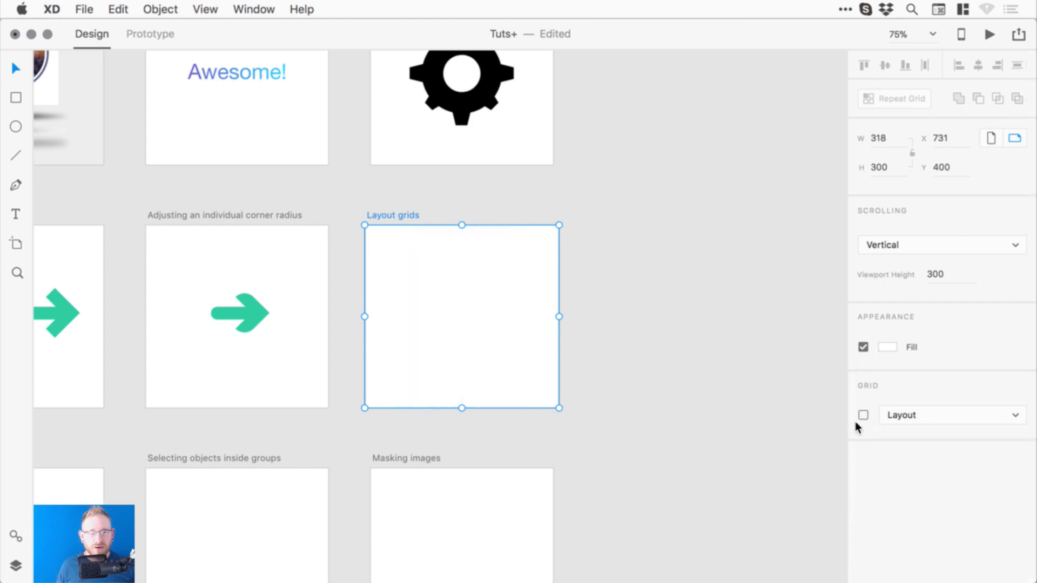
- Keep the layout grid visible and save the document
{"action": "left_click", "coordinate": [864, 416]}
{"action": "left_click", "coordinate": [664, 318]}
{"action": "left_click_drag", "start_coordinate": [394, 360], "coordinate": [523, 314]}
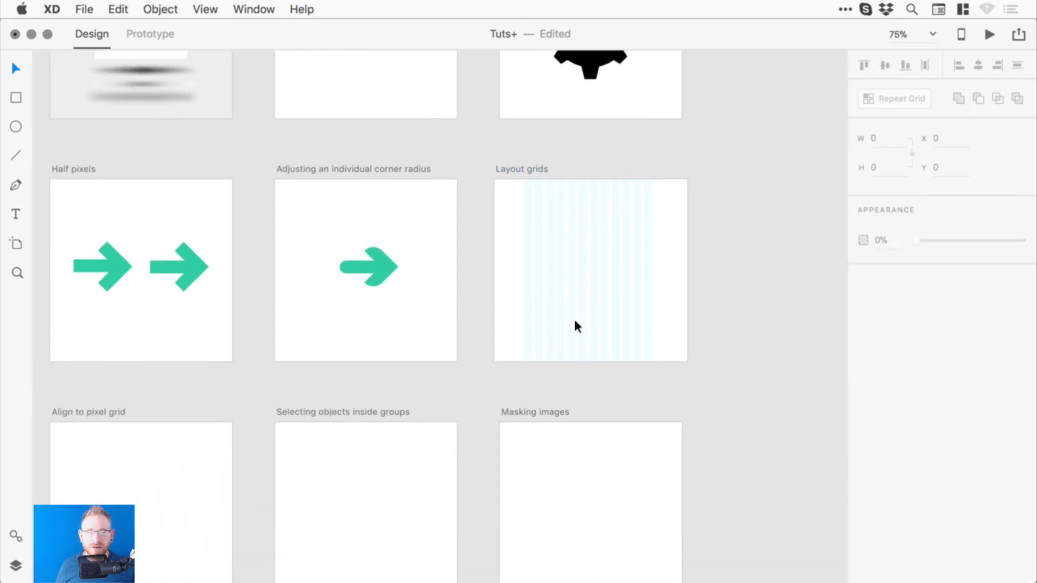
{"action": "key", "text": "super+z"}
{"action": "key", "text": "super+z"}
{"action": "key", "text": "super+z"}
{"action": "key", "text": "super+z"}
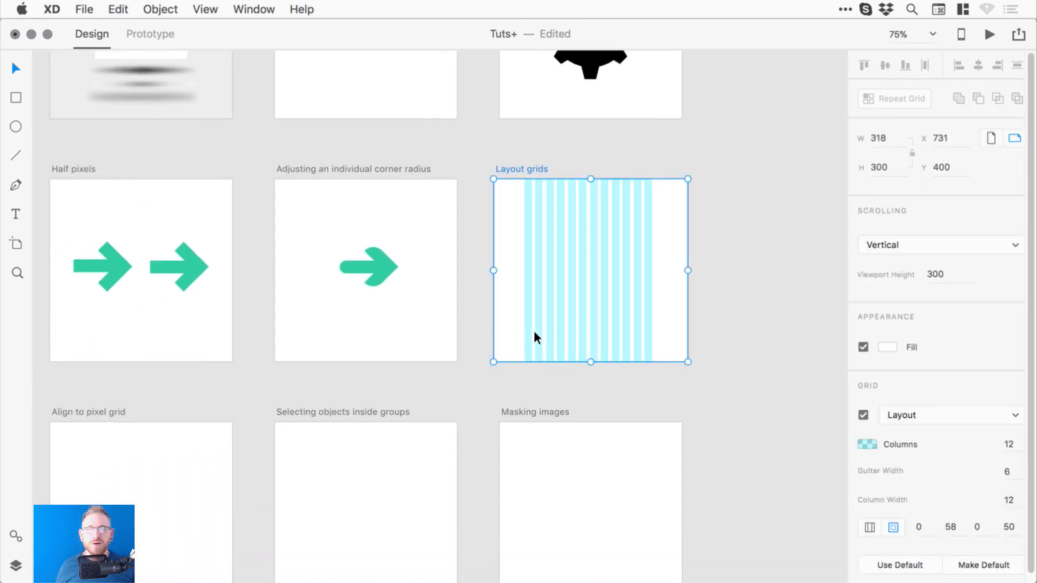
{"action": "key", "text": "super+s"}
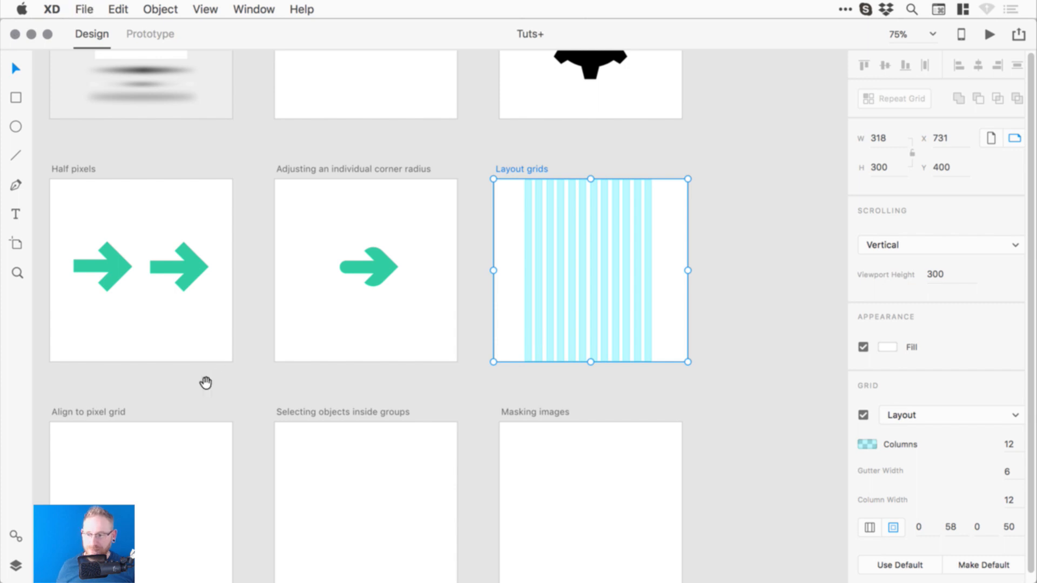
{"action": "left_click_drag", "start_coordinate": [205, 382], "coordinate": [442, 277]}
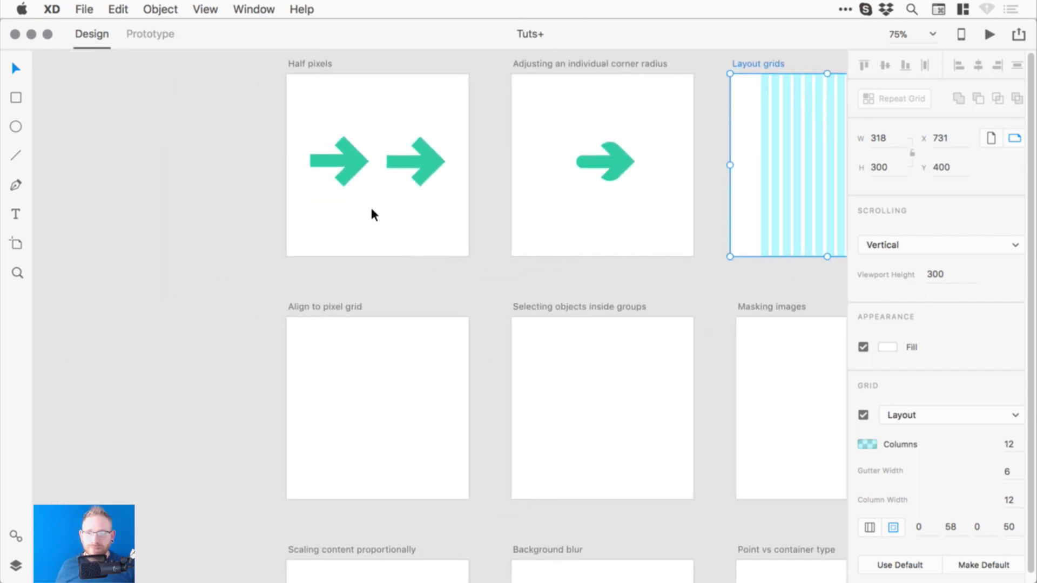
- Copy the second Half pixels arrow into the Align to pixel grid artboard and zoom in
{"action": "left_click", "coordinate": [435, 181]}
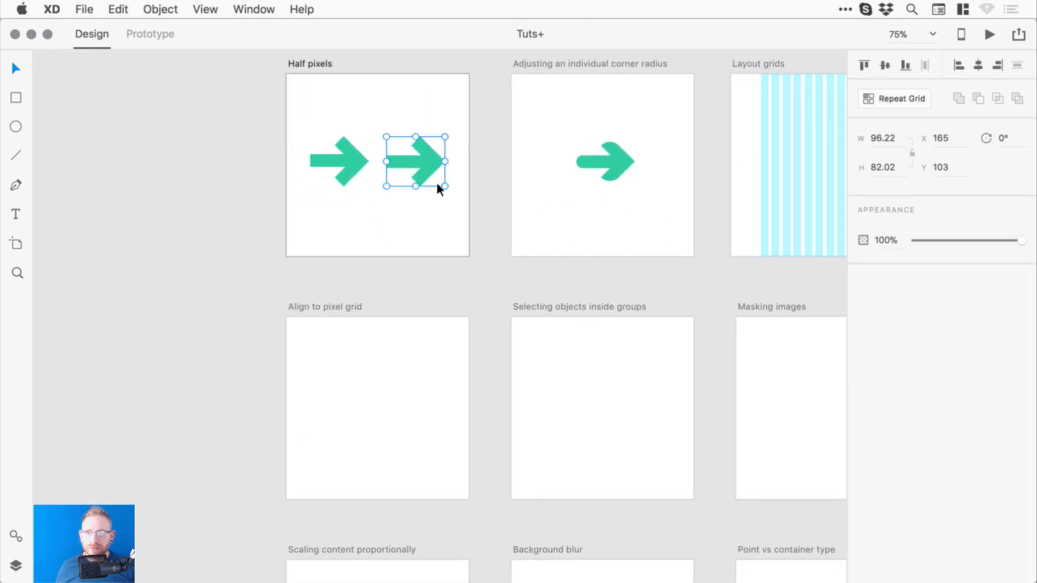
{"action": "left_click_drag", "start_coordinate": [430, 159], "coordinate": [378, 409]}
{"action": "key", "text": "z"}
{"action": "left_click_drag", "start_coordinate": [279, 336], "coordinate": [469, 483]}
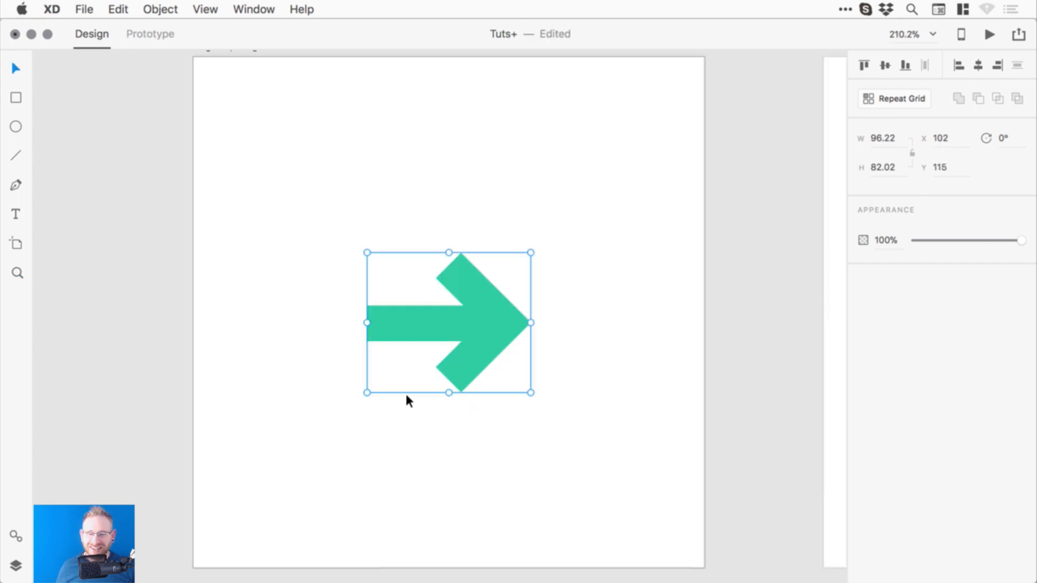
- Ungroup the arrow copy and merge its parts into one 96.22 × 82.02 shape
{"action": "key", "text": "super+shift+g"}
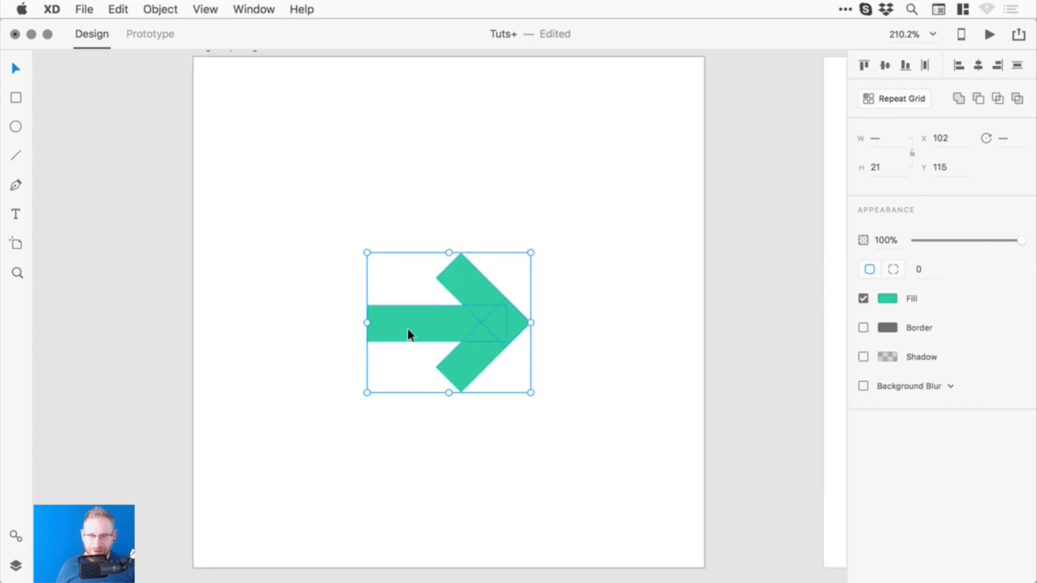
{"action": "key", "text": "z"}
{"action": "left_click_drag", "start_coordinate": [336, 221], "coordinate": [519, 378]}
{"action": "left_click", "coordinate": [160, 10]}
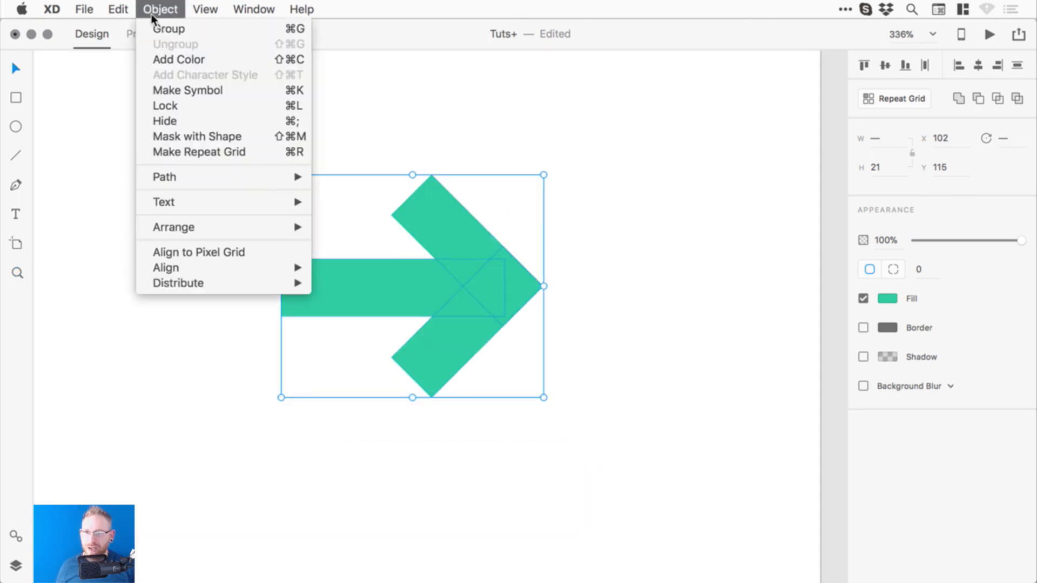
{"action": "key", "text": "super+g"}
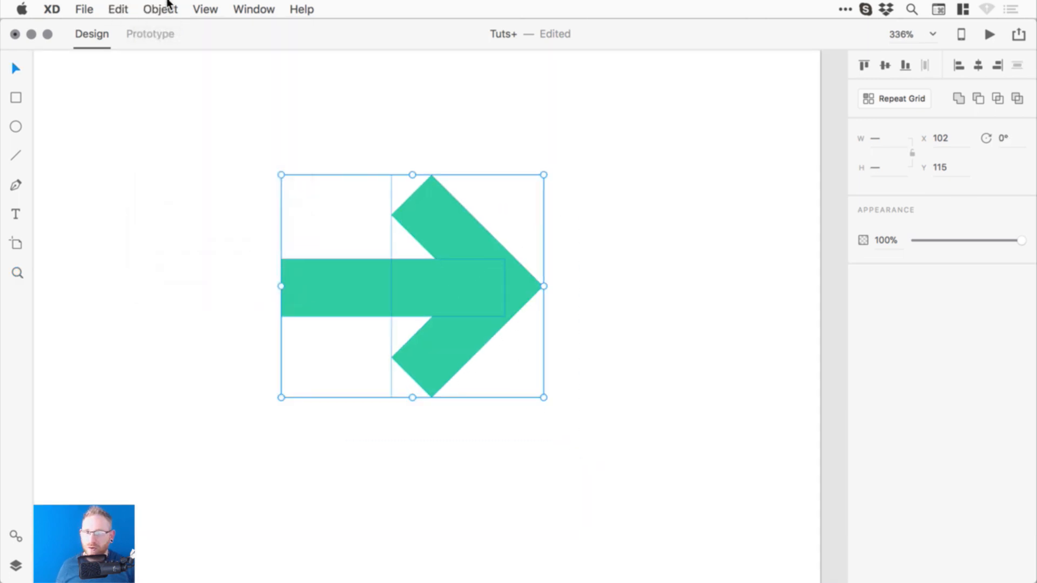
{"action": "left_click", "coordinate": [167, 7]}
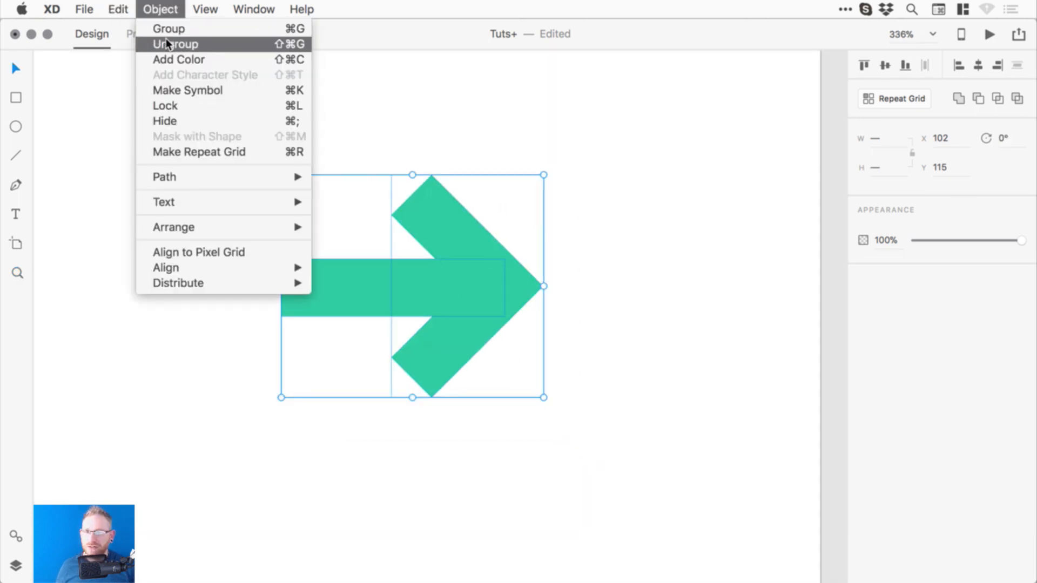
{"action": "left_click", "coordinate": [959, 99]}
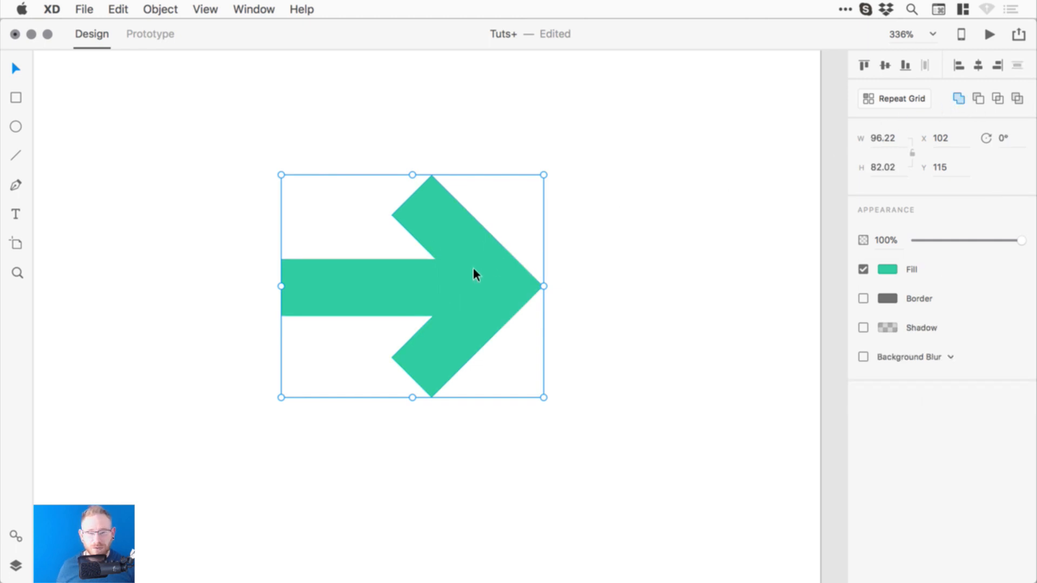
{"action": "key", "text": "space"}
{"action": "left_click_drag", "start_coordinate": [463, 307], "coordinate": [509, 313]}
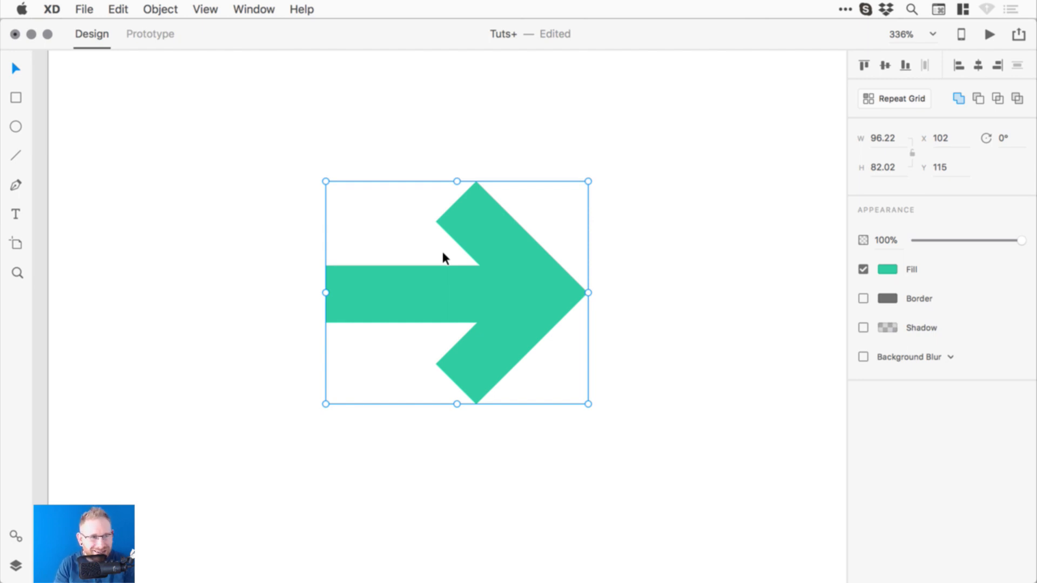
- Draw a borderless grey square at the top-left of the Align to pixel grid artboard
{"action": "key", "text": "super+minus"}
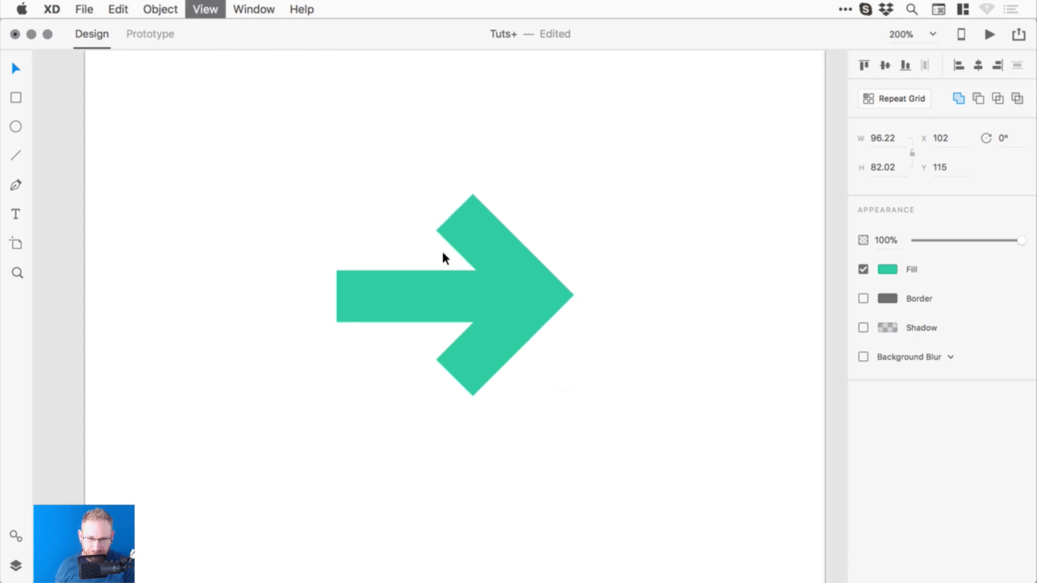
{"action": "left_click_drag", "start_coordinate": [381, 238], "coordinate": [363, 299]}
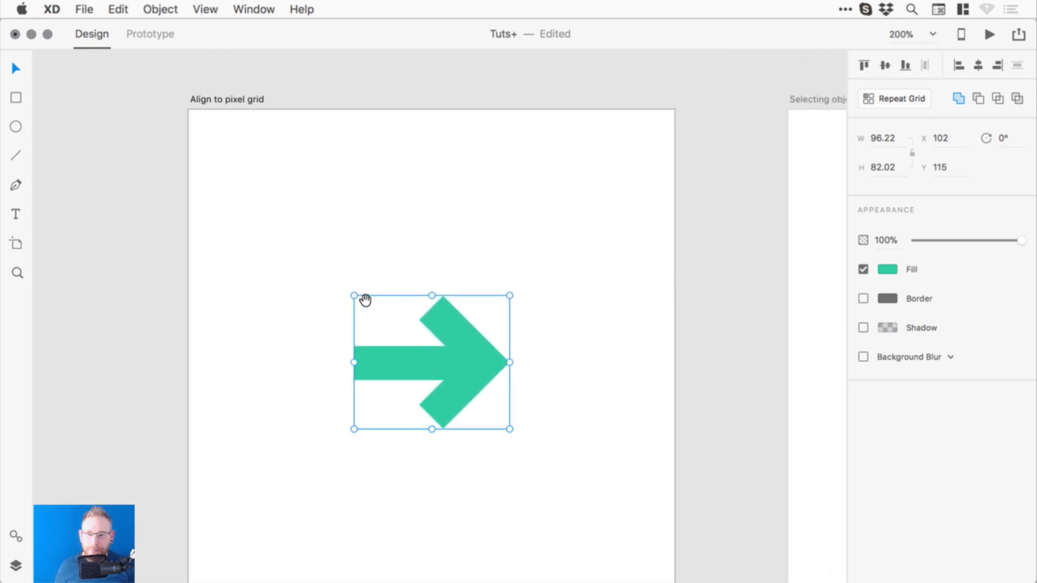
{"action": "left_click", "coordinate": [15, 99]}
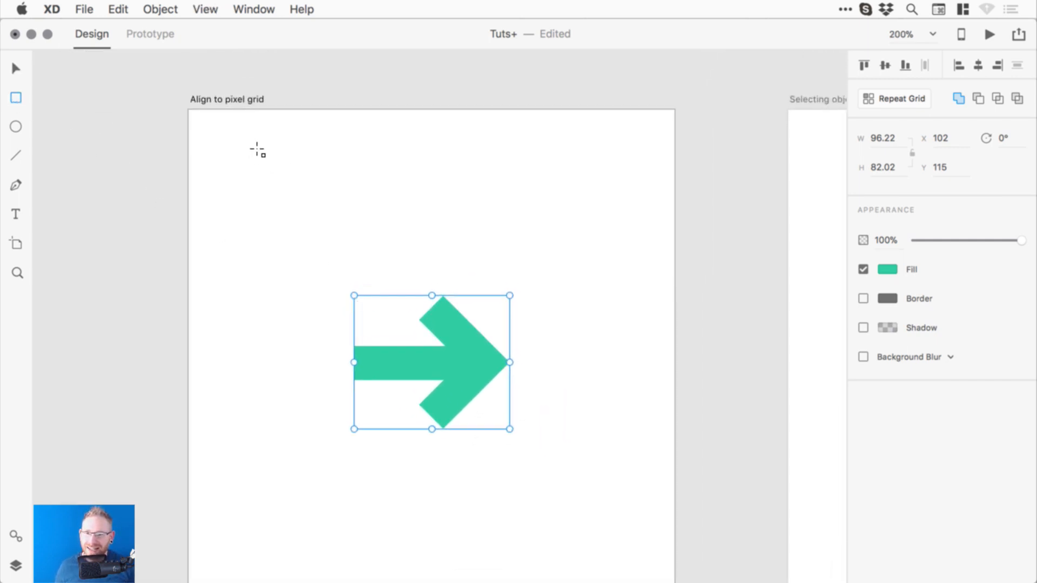
{"action": "left_click_drag", "start_coordinate": [261, 146], "coordinate": [339, 224]}
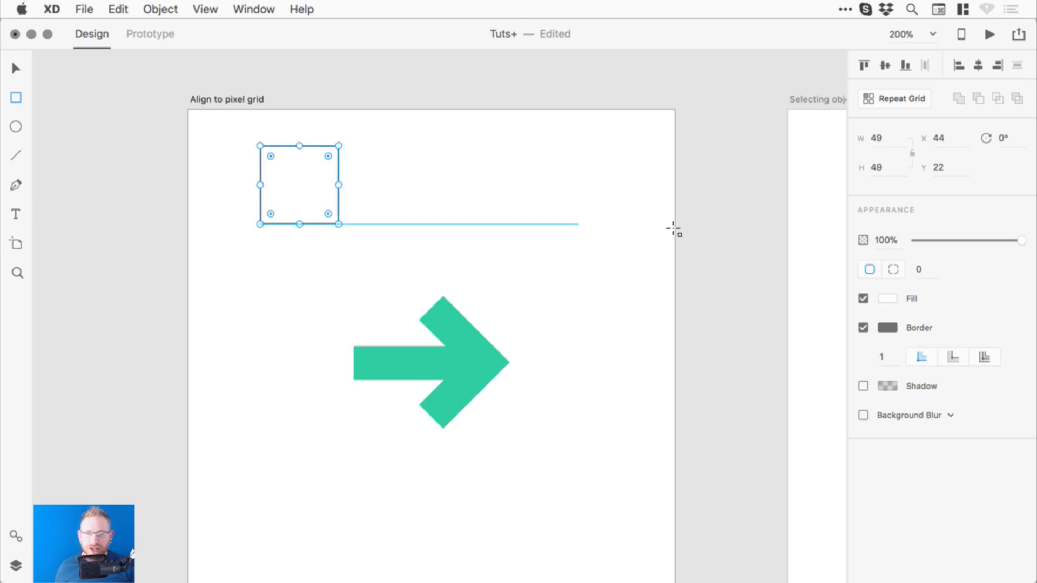
{"action": "left_click", "coordinate": [863, 328]}
{"action": "left_click", "coordinate": [887, 298]}
{"action": "left_click_drag", "start_coordinate": [807, 323], "coordinate": [684, 224]}
- Give the square a width of 49.56 and a Y position of 22.28
{"action": "left_click", "coordinate": [894, 145]}
{"action": "type", "text": "49.56"}
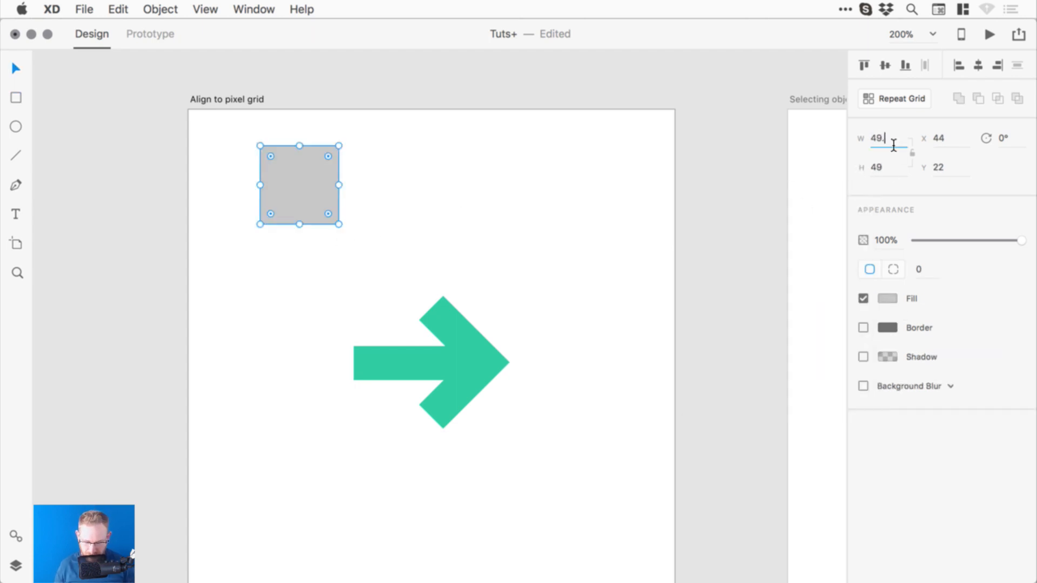
{"action": "key", "text": "Return"}
{"action": "left_click", "coordinate": [957, 184]}
{"action": "left_click", "coordinate": [956, 174]}
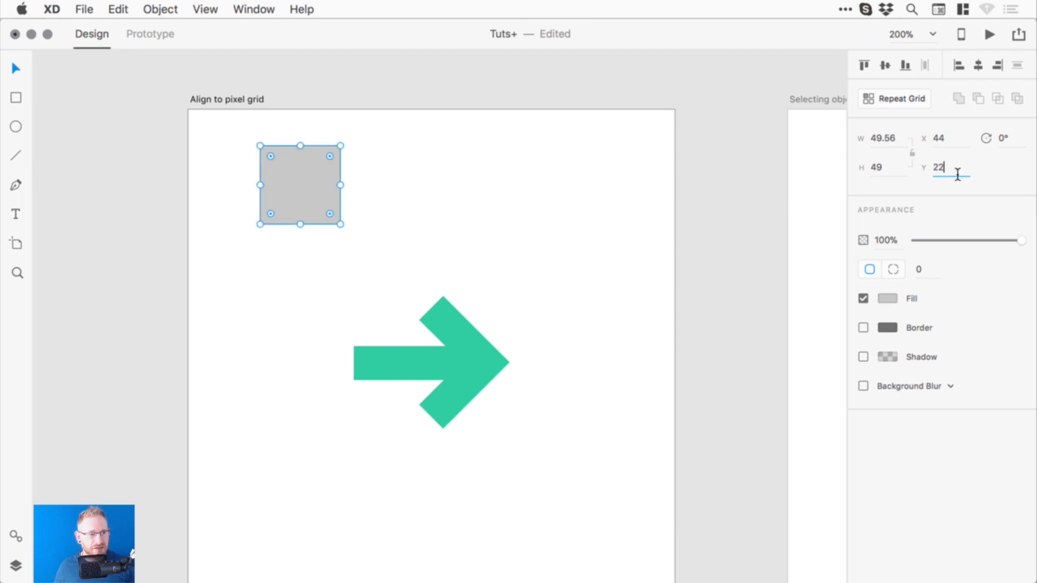
{"action": "type", "text": ".28"}
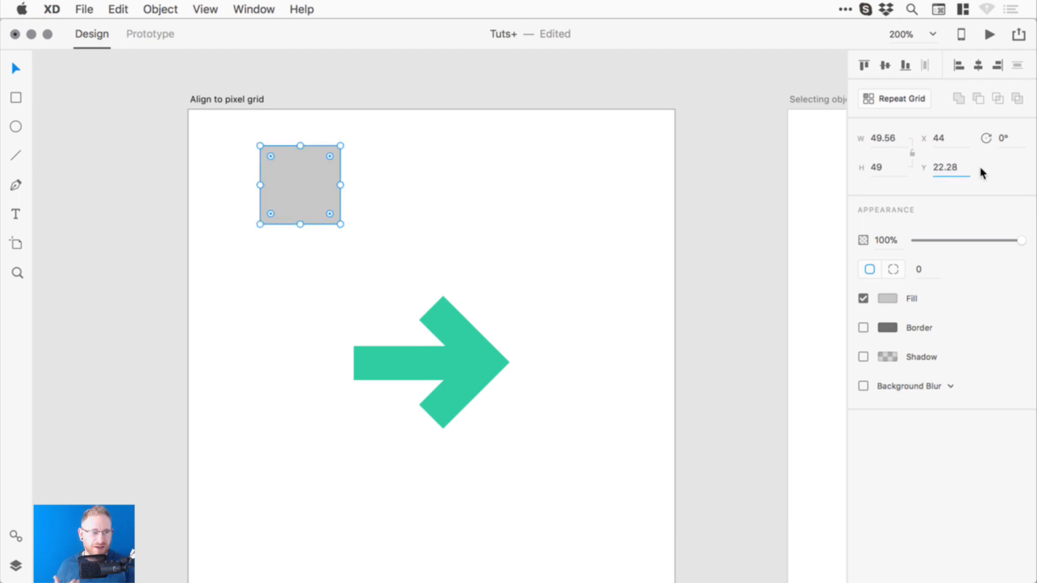
{"action": "key", "text": "Escape"}
{"action": "left_click", "coordinate": [263, 199]}
- Draw a circle at the artboard's top right and set its height to 91.06
{"action": "left_click", "coordinate": [16, 126]}
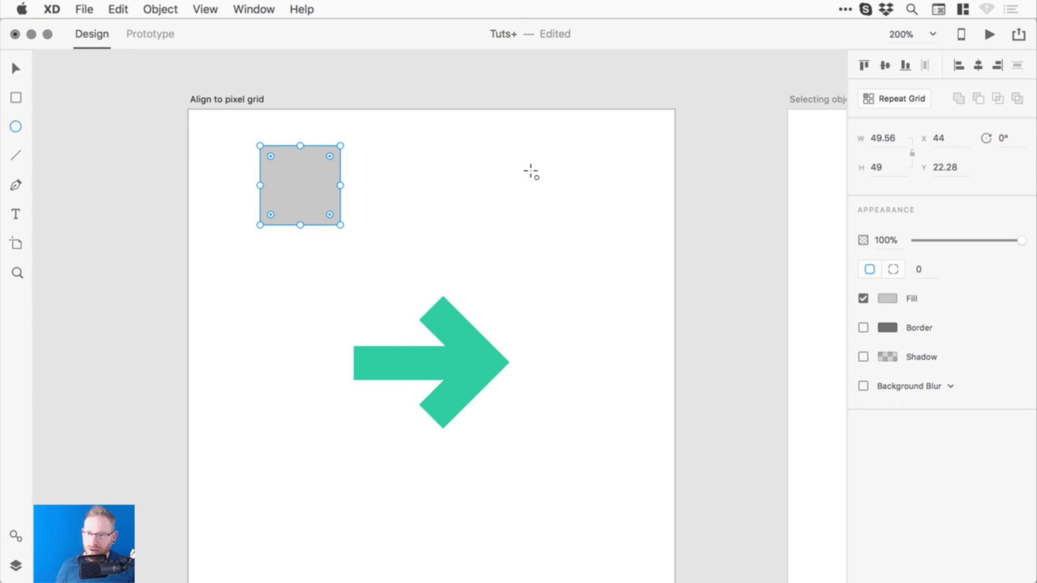
{"action": "mouse_move", "coordinate": [463, 146]}
{"action": "left_mouse_down"}
{"action": "mouse_move", "coordinate": [602, 301]}
{"action": "mouse_move", "coordinate": [610, 292]}
{"action": "left_mouse_up"}
{"action": "left_click", "coordinate": [887, 172]}
{"action": "double_click", "coordinate": [887, 172]}
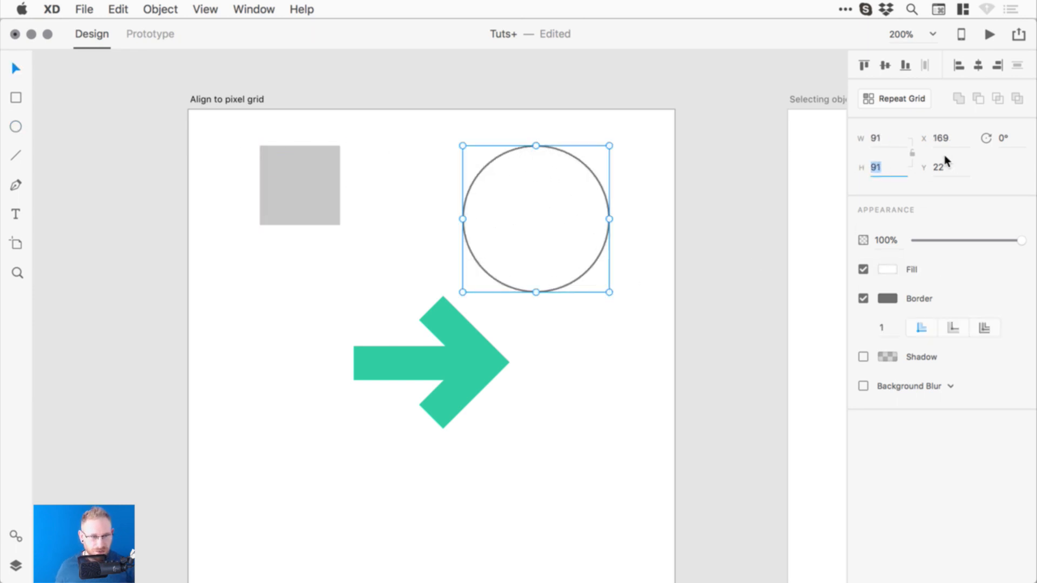
{"action": "type", "text": "0.5"}
{"action": "key", "text": "Return"}
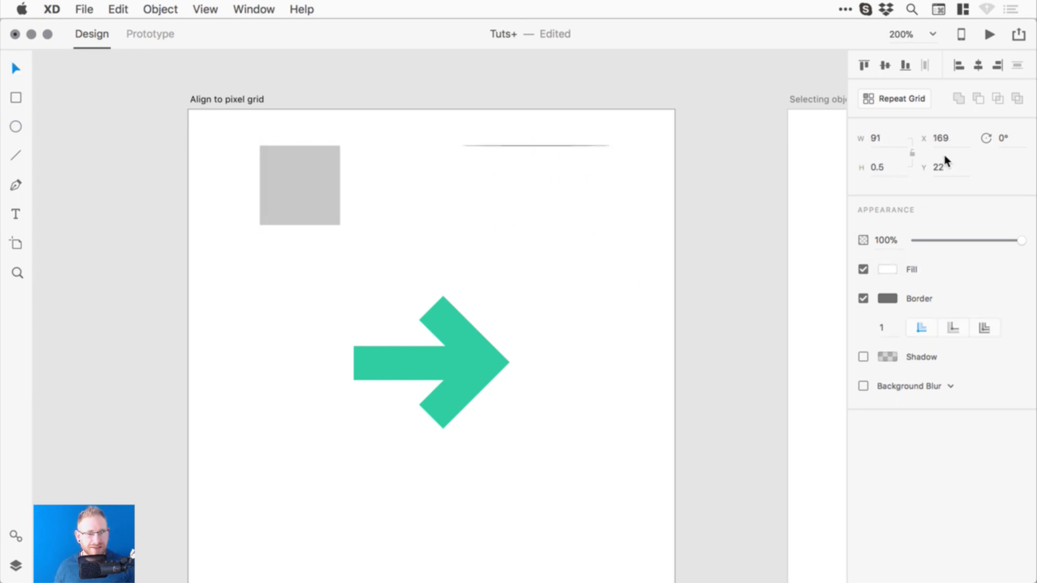
{"action": "key", "text": "super+z"}
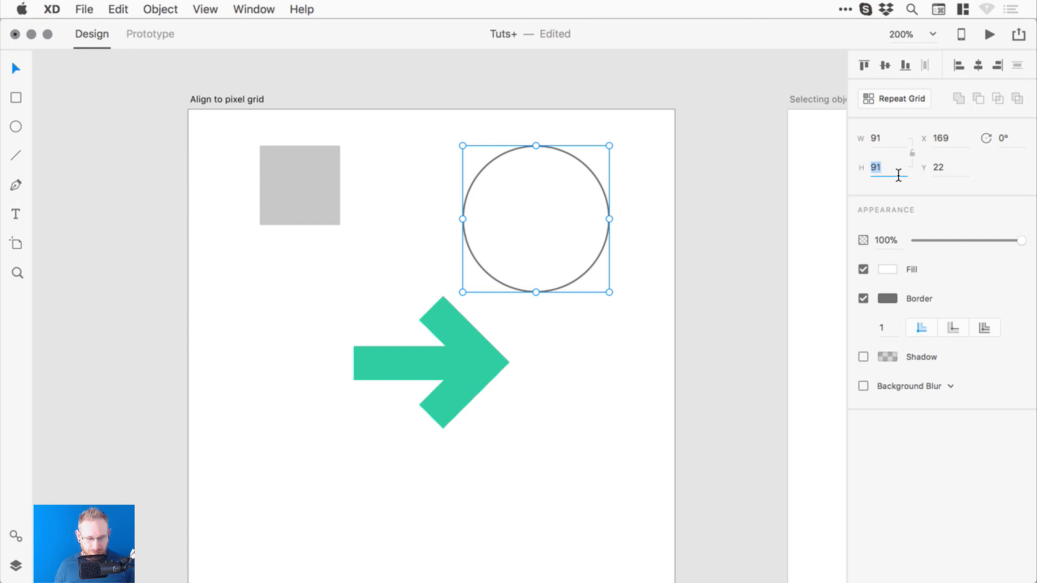
{"action": "type", "text": "91.06"}
{"action": "key", "text": "Return"}
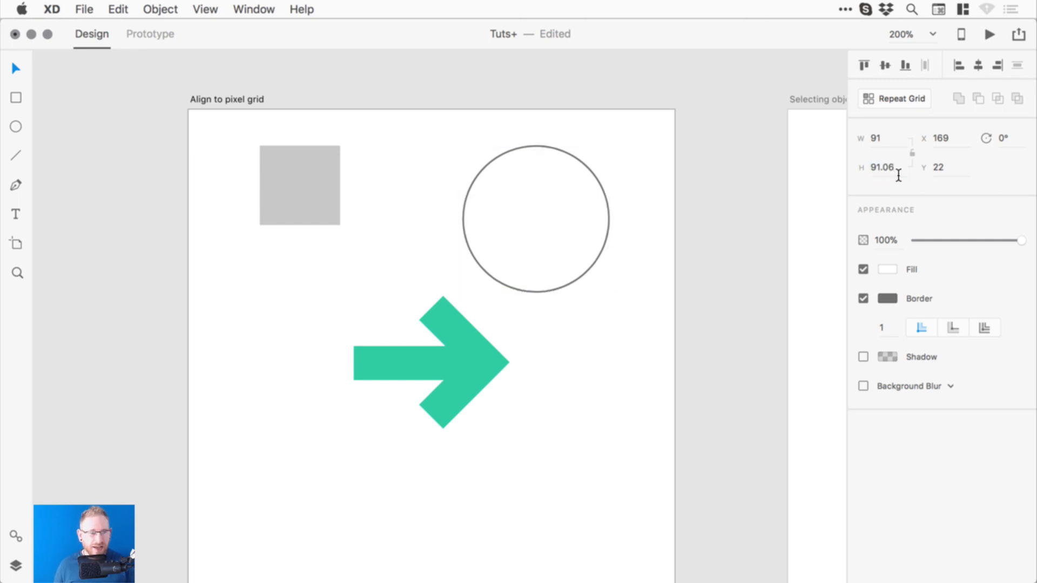
- Move the circle to the fractional X position 169.3
{"action": "left_click", "coordinate": [950, 145]}
{"action": "left_click", "coordinate": [955, 146]}
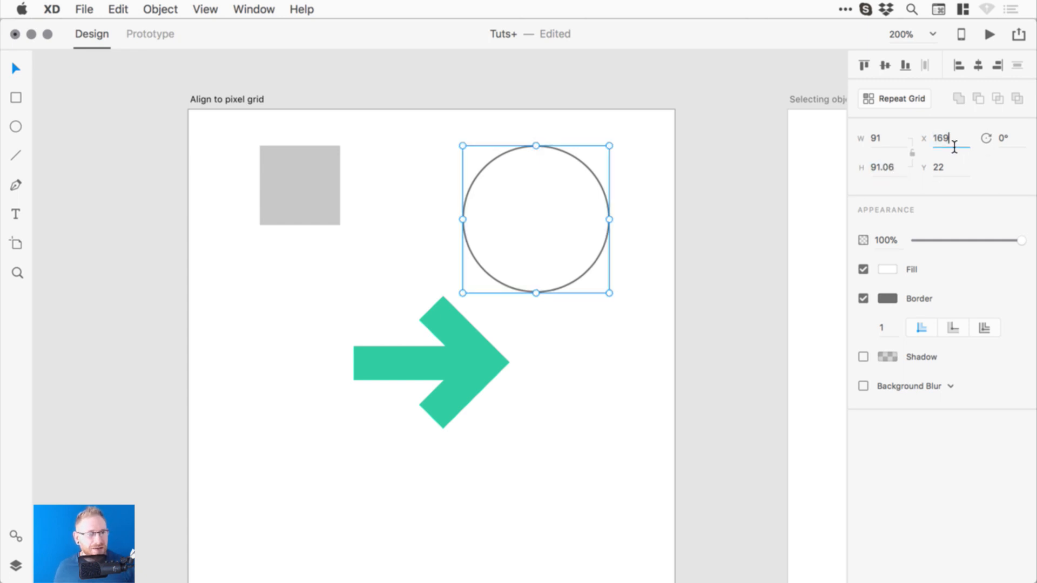
{"action": "type", "text": ".3"}
{"action": "key", "text": "Return"}
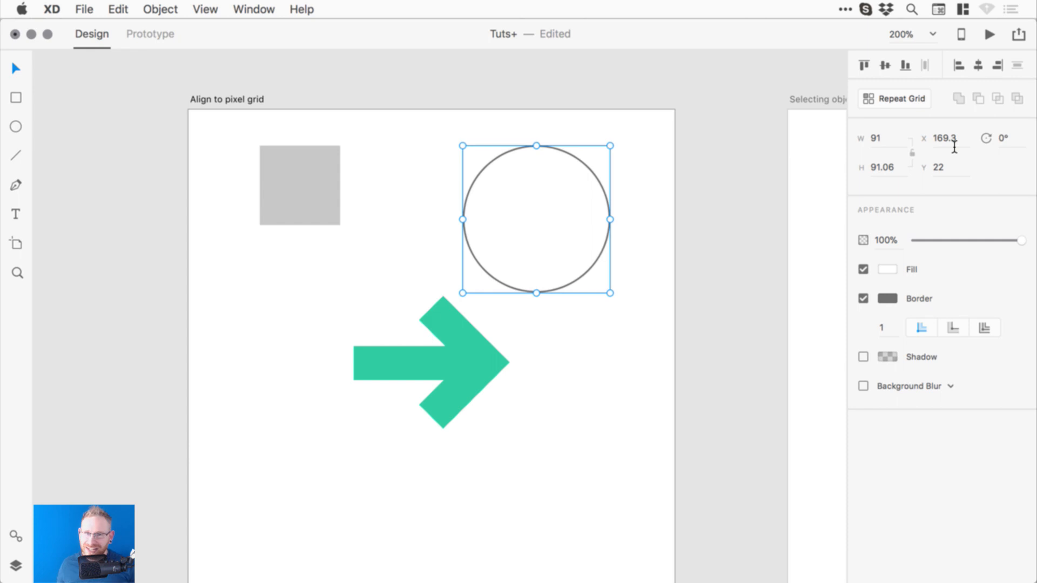
{"action": "left_click", "coordinate": [140, 141]}
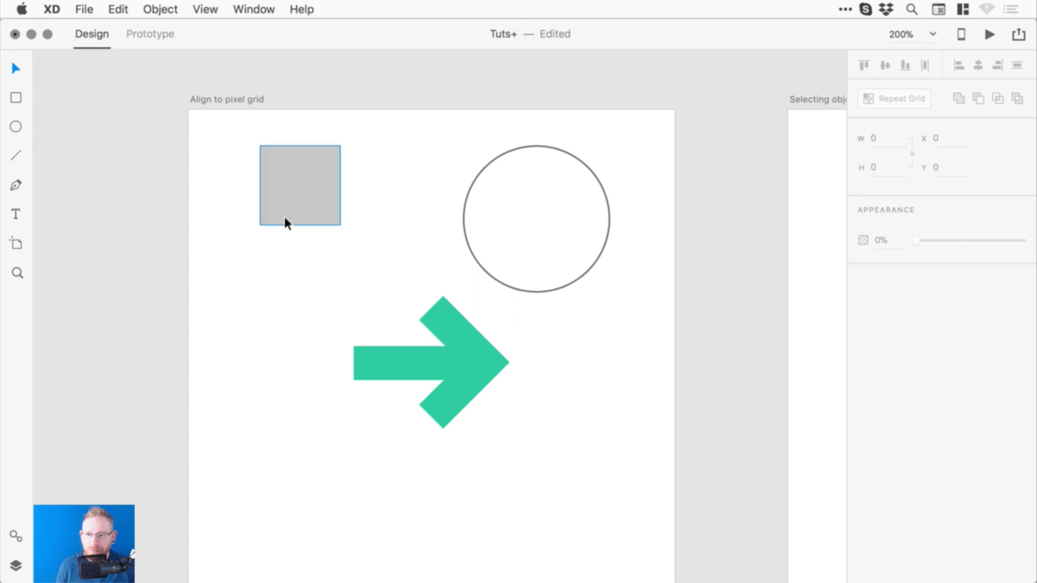
- Snap the square, circle and arrow to whole pixels with Object > Align to Pixel Grid
{"action": "left_click_drag", "start_coordinate": [84, 132], "coordinate": [675, 466]}
{"action": "left_click", "coordinate": [160, 9]}
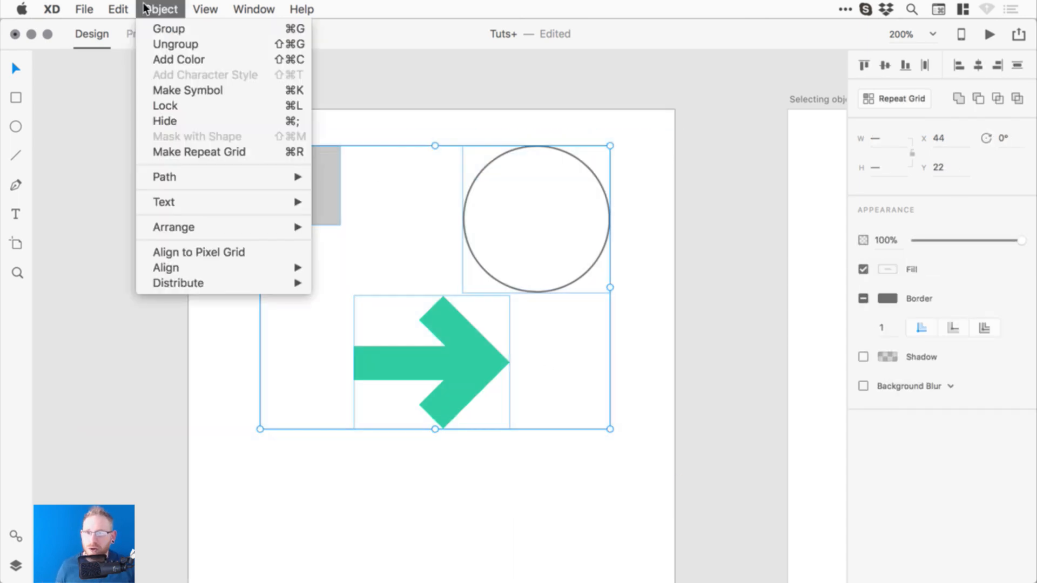
{"action": "left_click", "coordinate": [249, 252]}
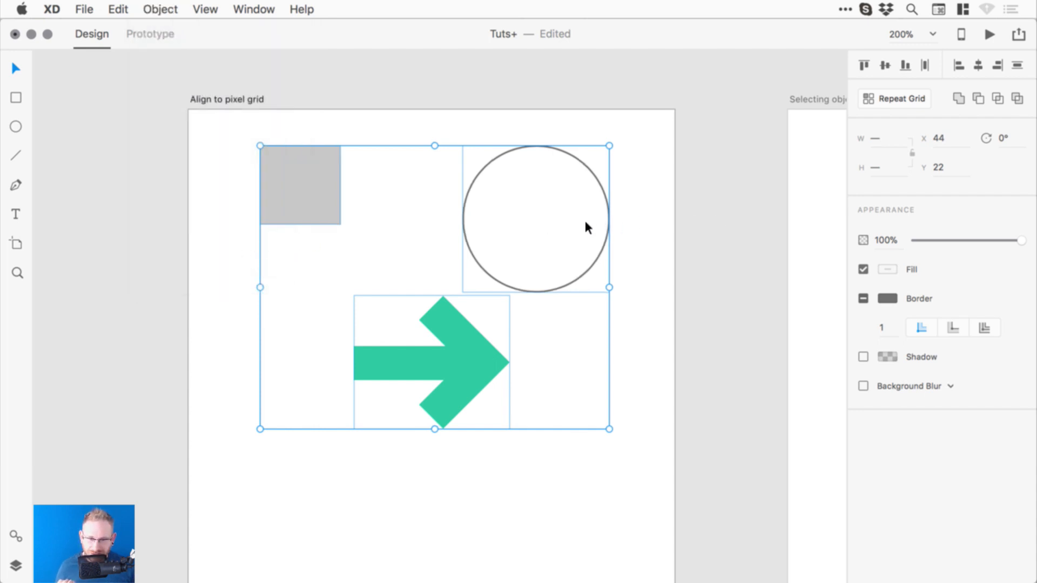
{"action": "left_click", "coordinate": [677, 292]}
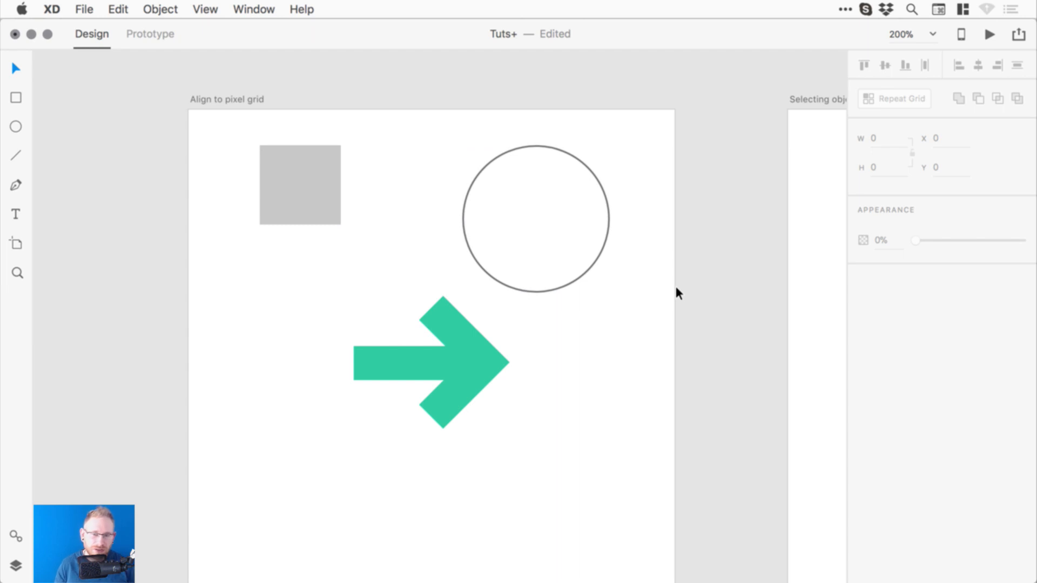
- Compare the circle's values before and after the snap using undo and redo
{"action": "left_click", "coordinate": [493, 269]}
{"action": "key", "text": "super+a"}
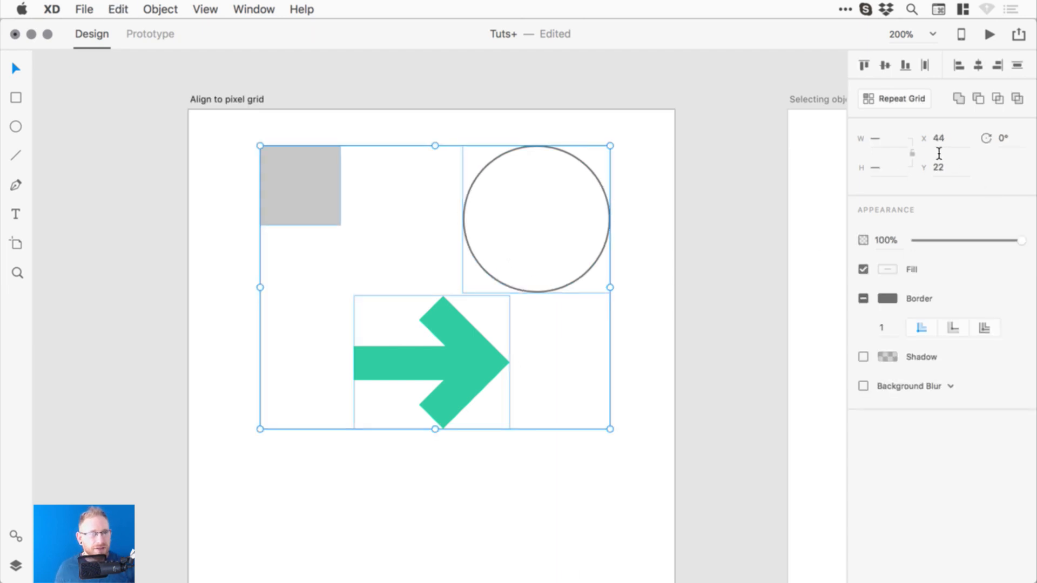
{"action": "left_click", "coordinate": [611, 200]}
{"action": "left_click", "coordinate": [607, 198]}
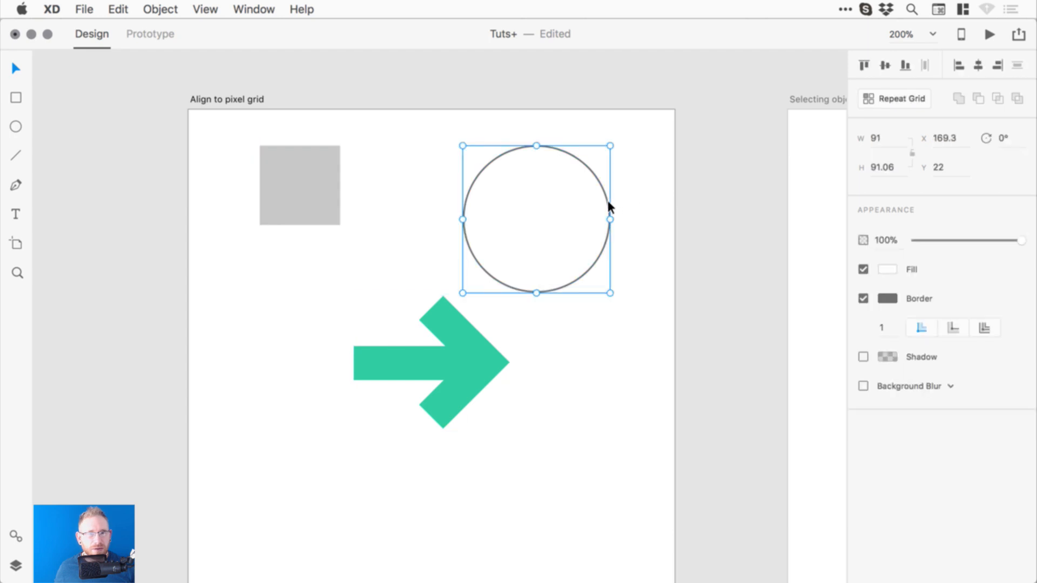
{"action": "key", "text": "super+shift+z"}
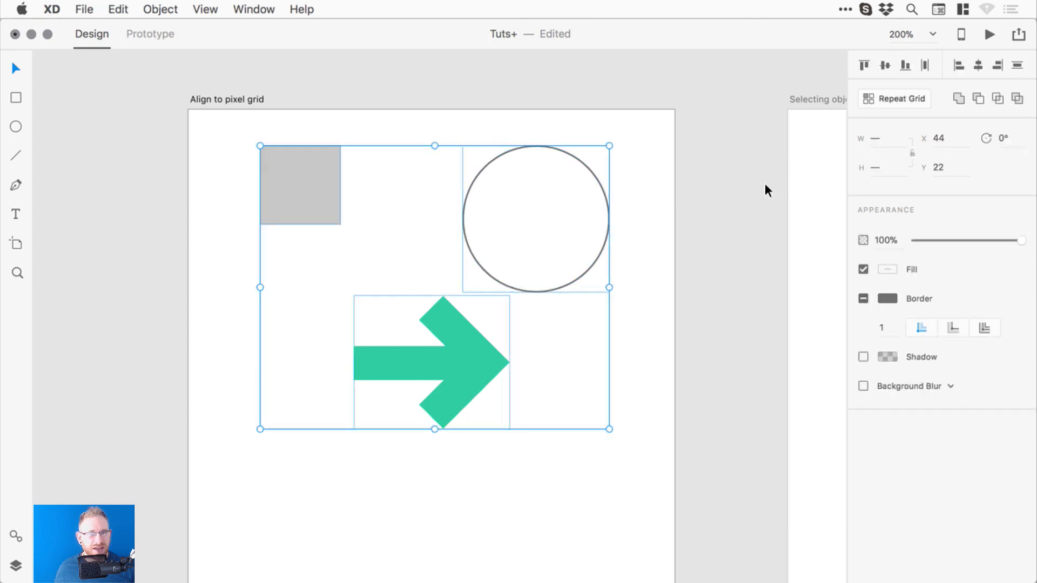
{"action": "left_click", "coordinate": [620, 192]}
{"action": "left_click", "coordinate": [608, 197]}
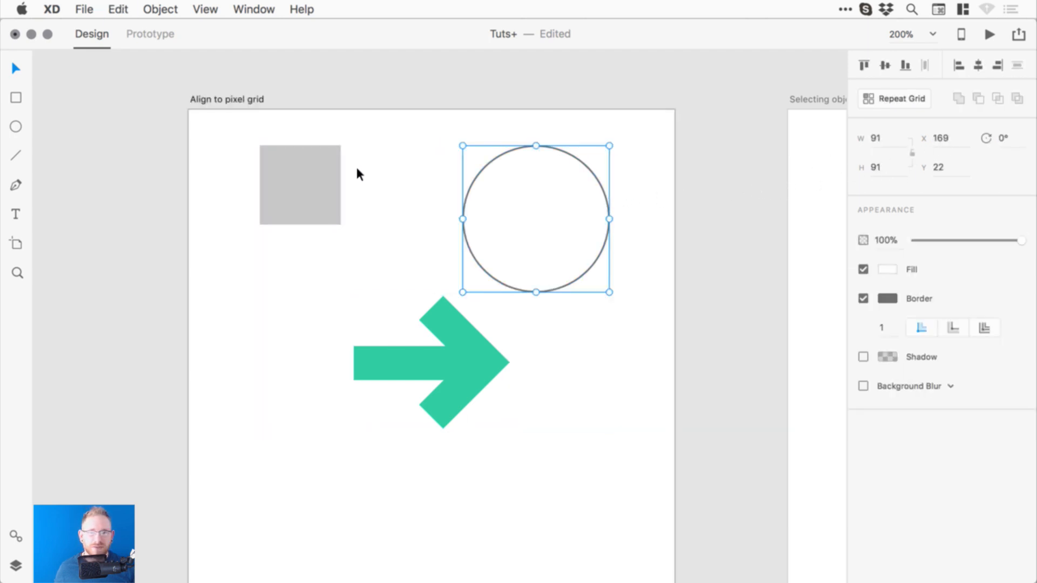
{"action": "left_click", "coordinate": [298, 182]}
{"action": "left_click", "coordinate": [457, 81]}
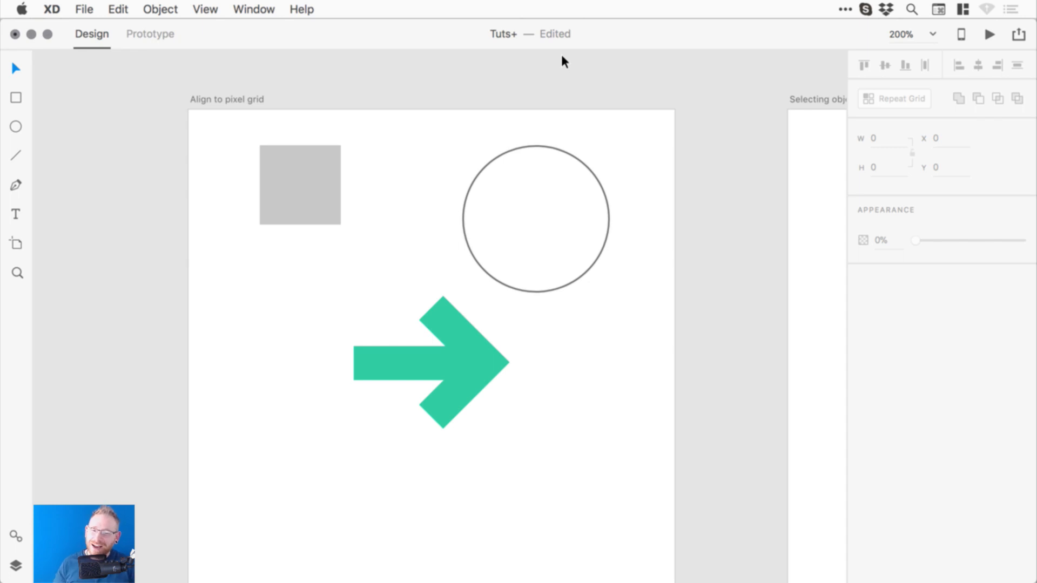
- Save the document and scroll over to the Selecting objects inside groups artboard
{"action": "left_click", "coordinate": [159, 9]}
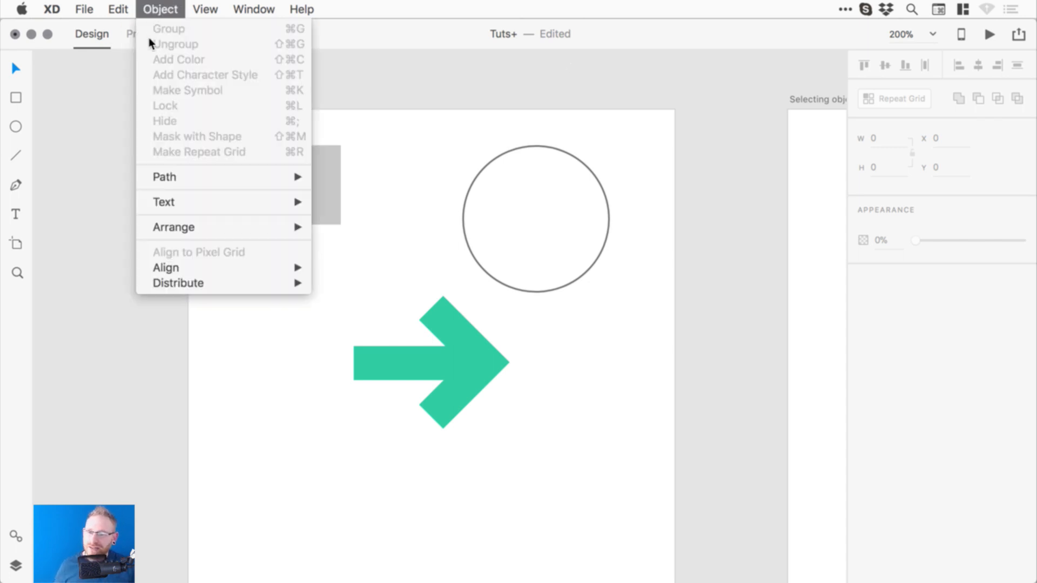
{"action": "left_click", "coordinate": [441, 81]}
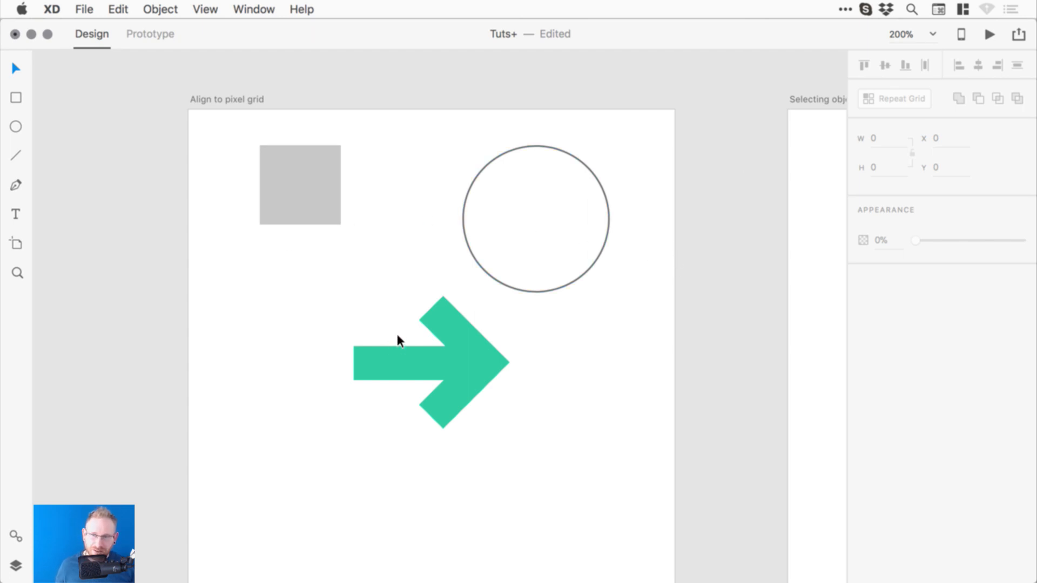
{"action": "key", "text": "super+s"}
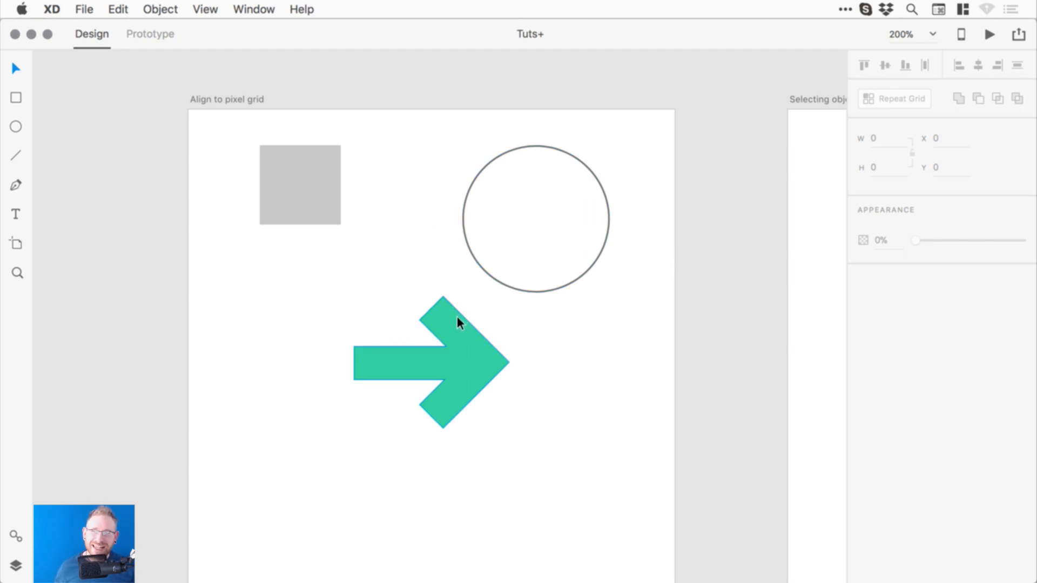
{"action": "scroll", "coordinate": [659, 284], "scroll_direction": "right", "scroll_amount": 10}
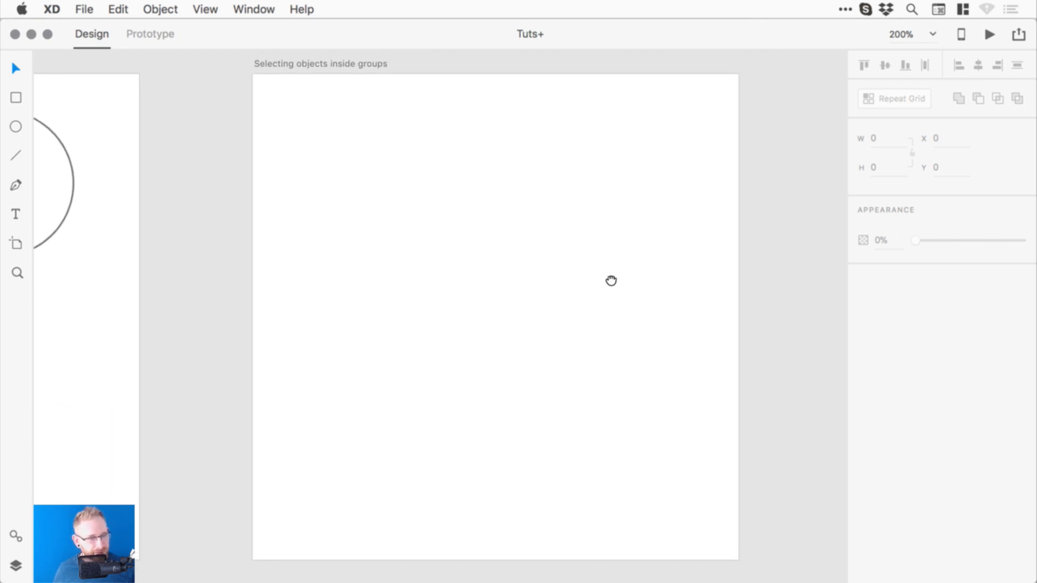
- Copy the circle onto this artboard, remove its border and fill it red
{"action": "left_click_drag", "start_coordinate": [605, 280], "coordinate": [602, 280]}
{"action": "left_click_drag", "start_coordinate": [274, 232], "coordinate": [282, 232]}
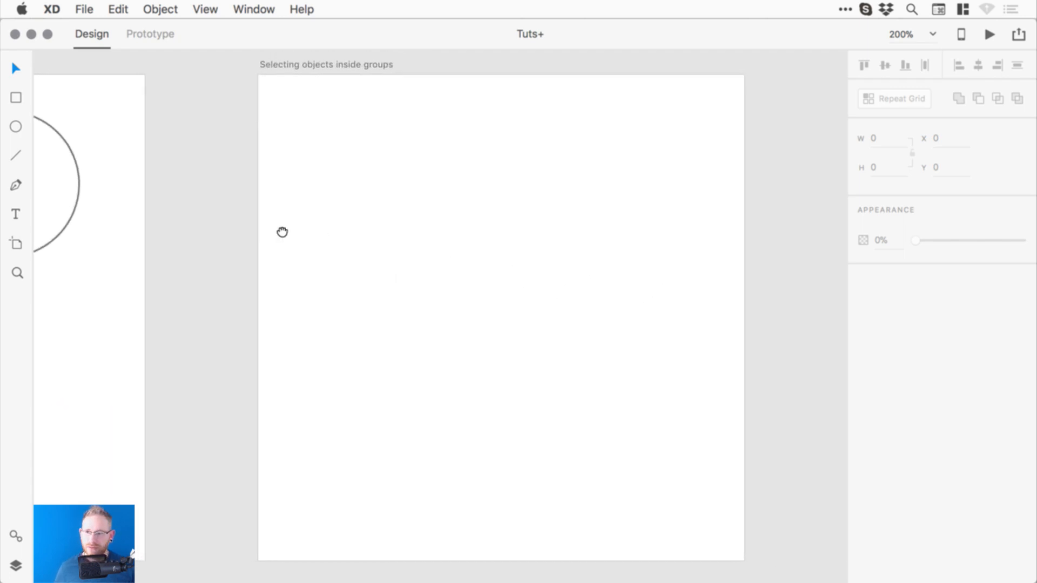
{"action": "left_click_drag", "start_coordinate": [80, 170], "coordinate": [511, 237]}
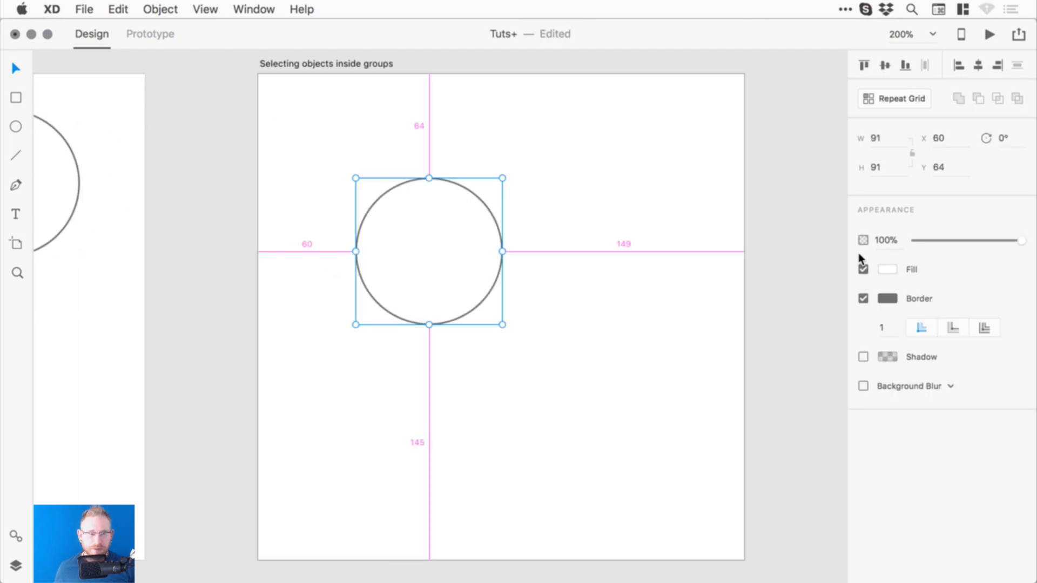
{"action": "left_click", "coordinate": [863, 298]}
{"action": "left_click", "coordinate": [886, 269]}
{"action": "left_click_drag", "start_coordinate": [773, 270], "coordinate": [806, 204]}
- Duplicate the red circle and recolour the left circle cyan and the right circle blue
{"action": "left_click_drag", "start_coordinate": [430, 248], "coordinate": [399, 334]}
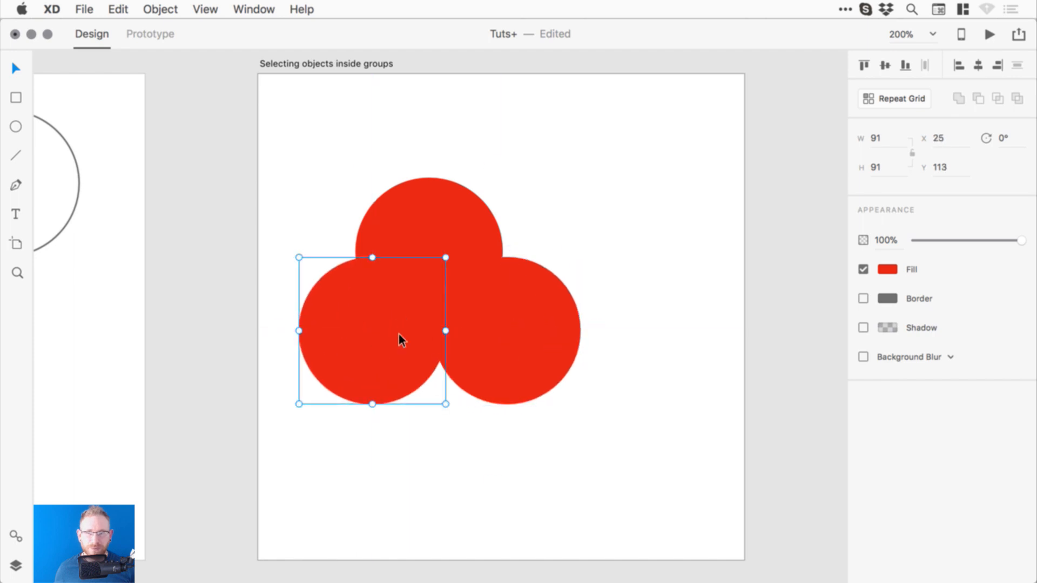
{"action": "left_click", "coordinate": [888, 269]}
{"action": "left_click_drag", "start_coordinate": [757, 262], "coordinate": [819, 190]}
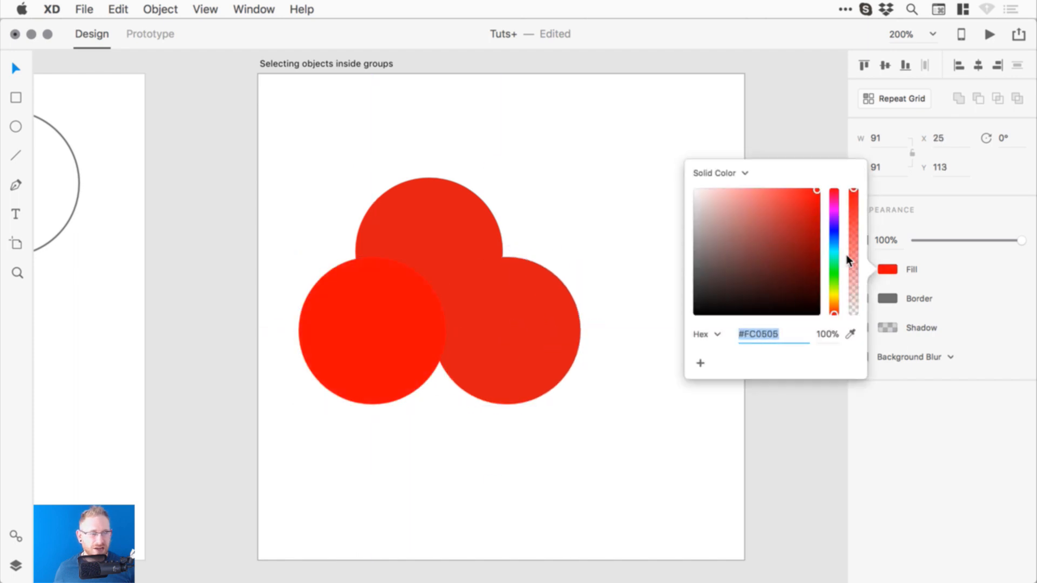
{"action": "left_click_drag", "start_coordinate": [834, 265], "coordinate": [835, 244]}
{"action": "left_click", "coordinate": [546, 316]}
{"action": "left_click", "coordinate": [887, 269]}
{"action": "left_click_drag", "start_coordinate": [787, 219], "coordinate": [787, 197]}
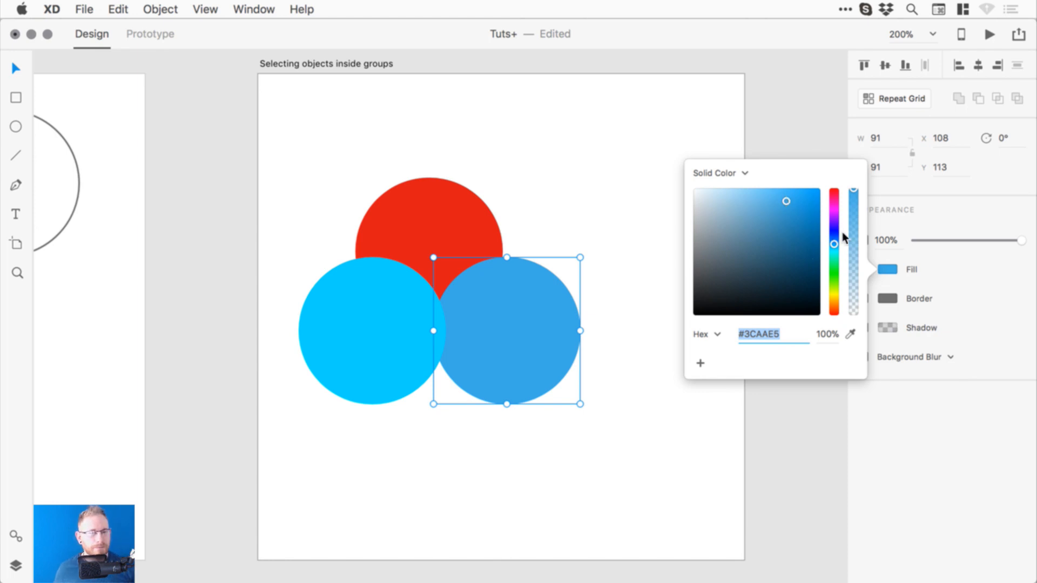
{"action": "left_click_drag", "start_coordinate": [838, 234], "coordinate": [836, 239]}
{"action": "left_click_drag", "start_coordinate": [263, 187], "coordinate": [549, 328]}
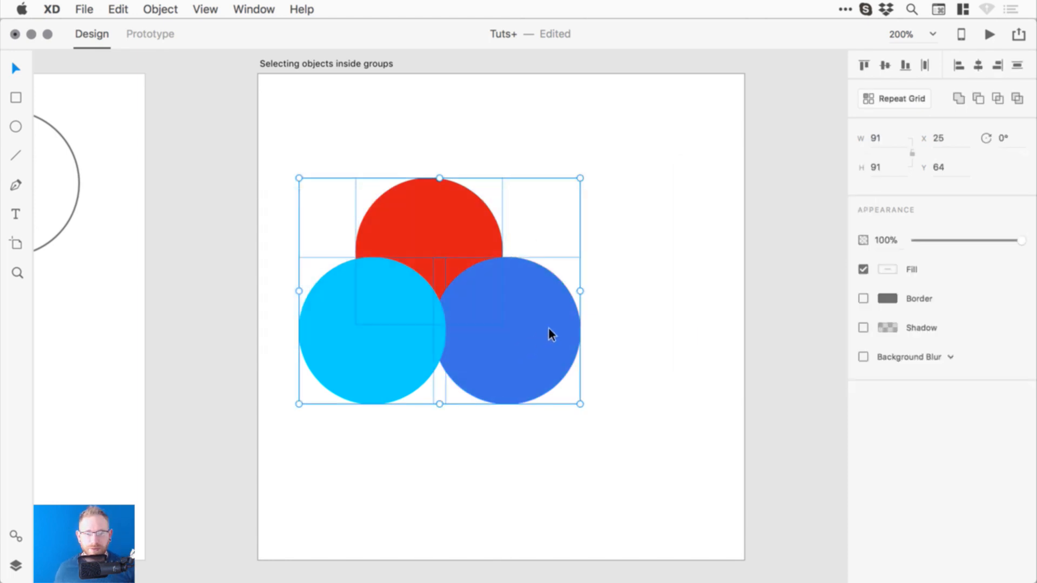
- Group the three circles, nudge the blue one left, and lower the group opacity to 85%
{"action": "key", "text": "super+g"}
{"action": "double_click", "coordinate": [538, 325]}
{"action": "left_click", "coordinate": [742, 252]}
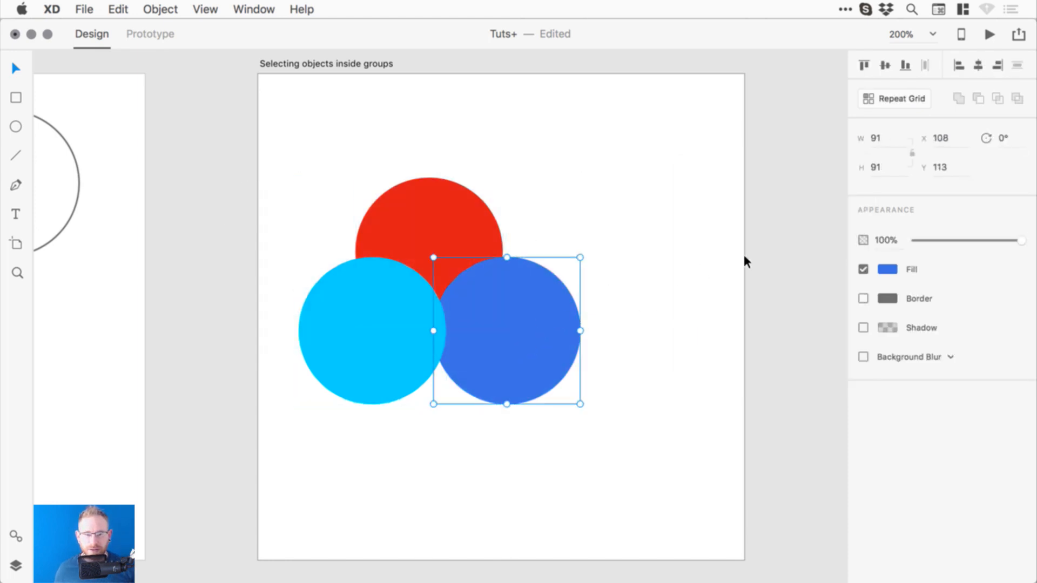
{"action": "left_click", "coordinate": [734, 254]}
{"action": "left_click_drag", "start_coordinate": [545, 303], "coordinate": [533, 297]}
{"action": "left_click_drag", "start_coordinate": [630, 201], "coordinate": [313, 364]}
{"action": "left_click", "coordinate": [1012, 241]}
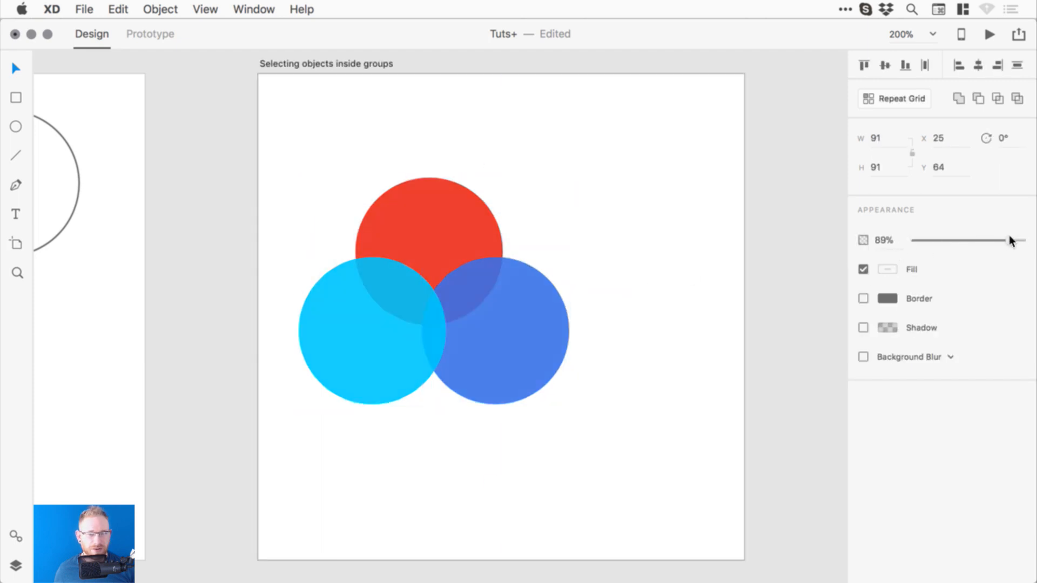
{"action": "left_click", "coordinate": [794, 265]}
{"action": "left_click", "coordinate": [438, 289]}
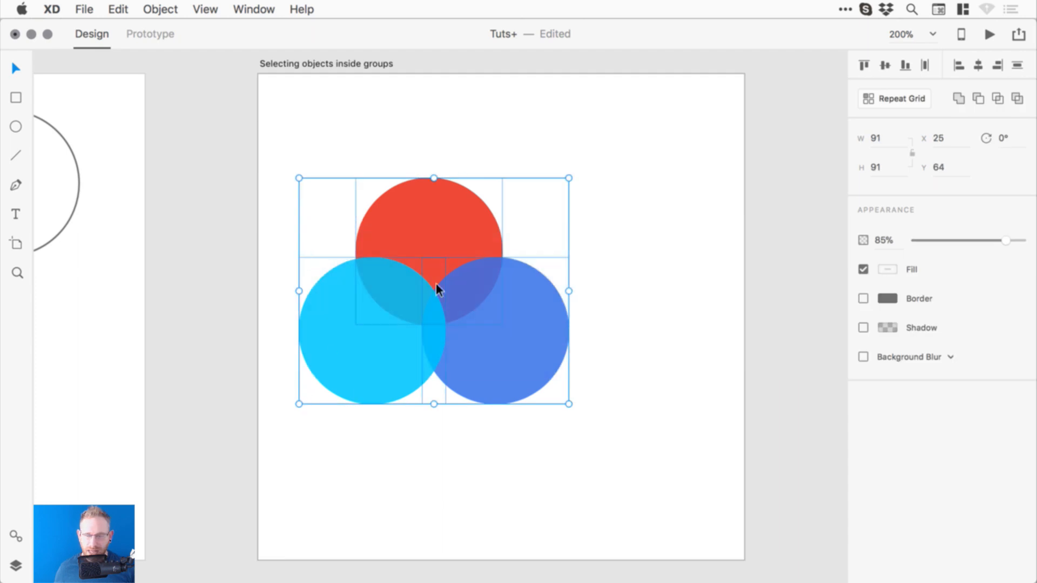
- Centre the three circles horizontally and move the group to X 69, Y 68
{"action": "left_click_drag", "start_coordinate": [587, 448], "coordinate": [359, 375]}
{"action": "left_click", "coordinate": [978, 64]}
{"action": "key", "text": "super+z"}
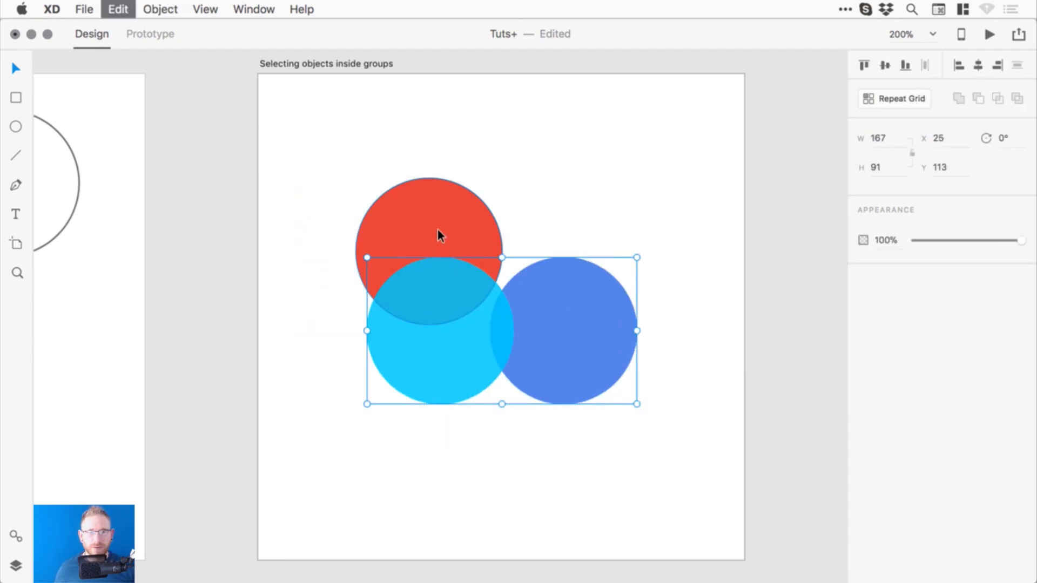
{"action": "left_click", "coordinate": [451, 220], "text": "shift"}
{"action": "left_click", "coordinate": [980, 65]}
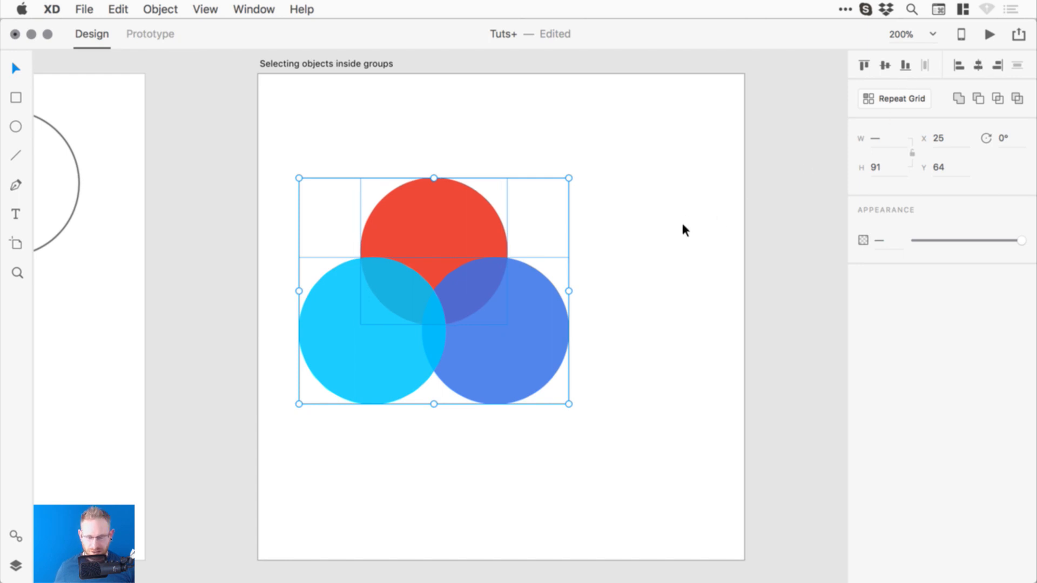
{"action": "left_click_drag", "start_coordinate": [520, 320], "coordinate": [598, 342]}
{"action": "left_click", "coordinate": [804, 243]}
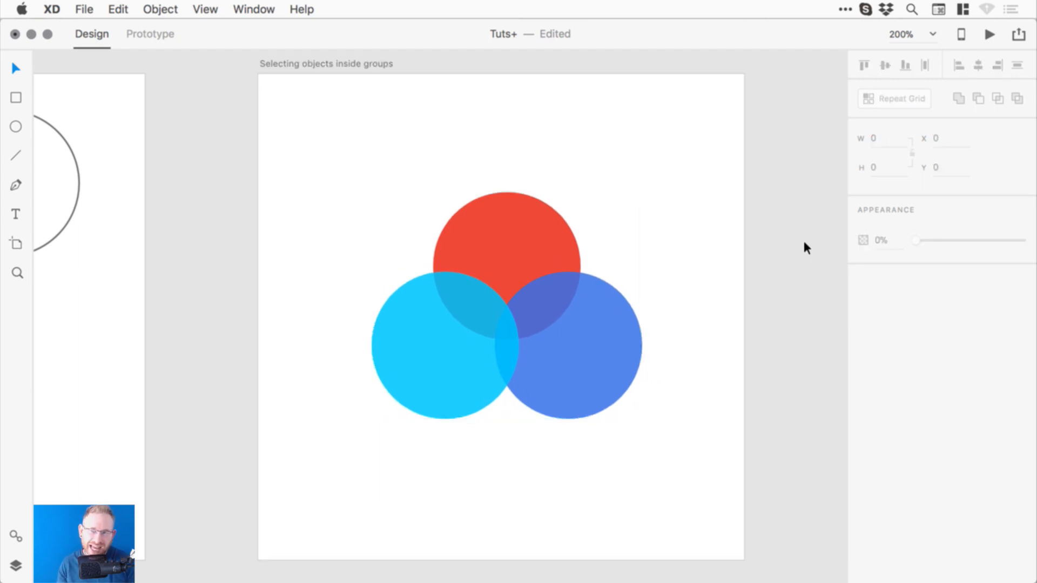
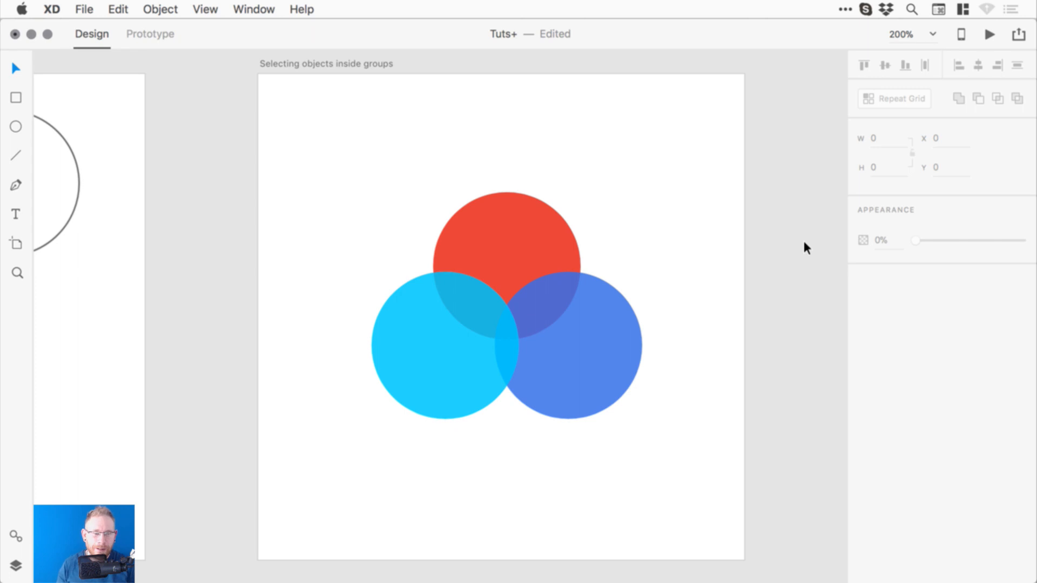
- Move the three-circle group slightly lower on the artboard
{"action": "left_click", "coordinate": [490, 245]}
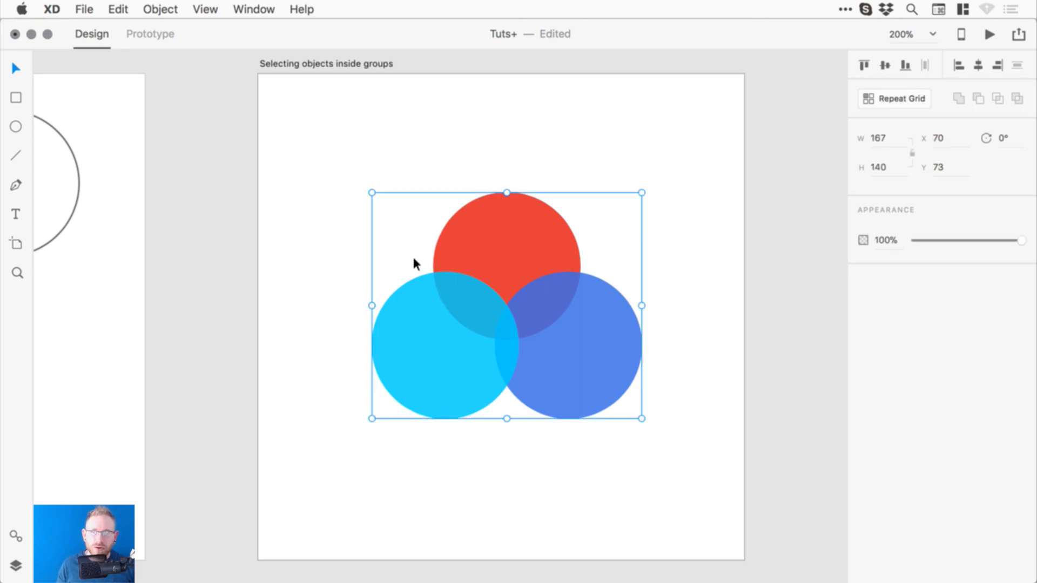
{"action": "left_click", "coordinate": [161, 9]}
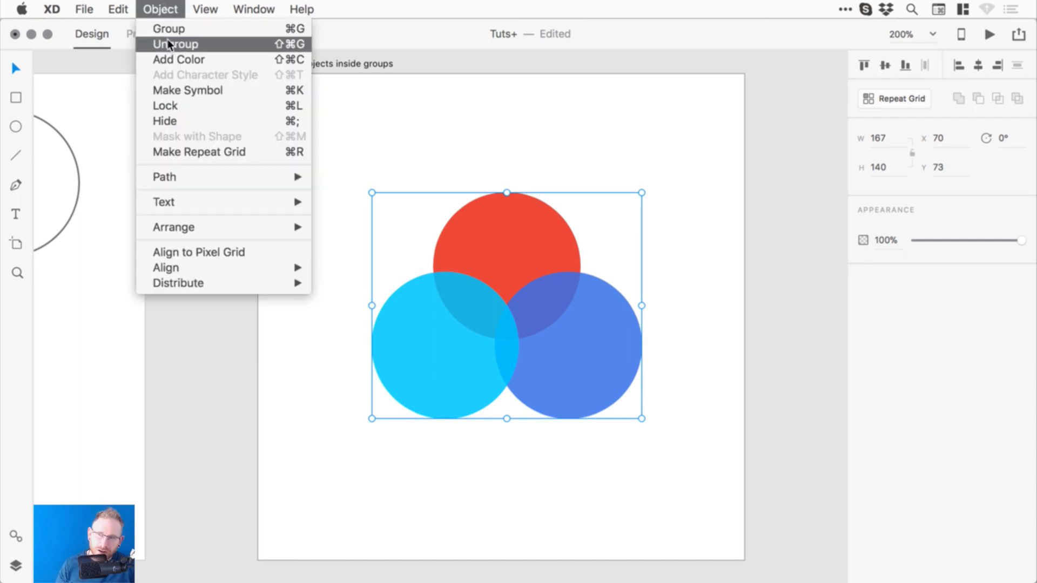
{"action": "left_click", "coordinate": [144, 9]}
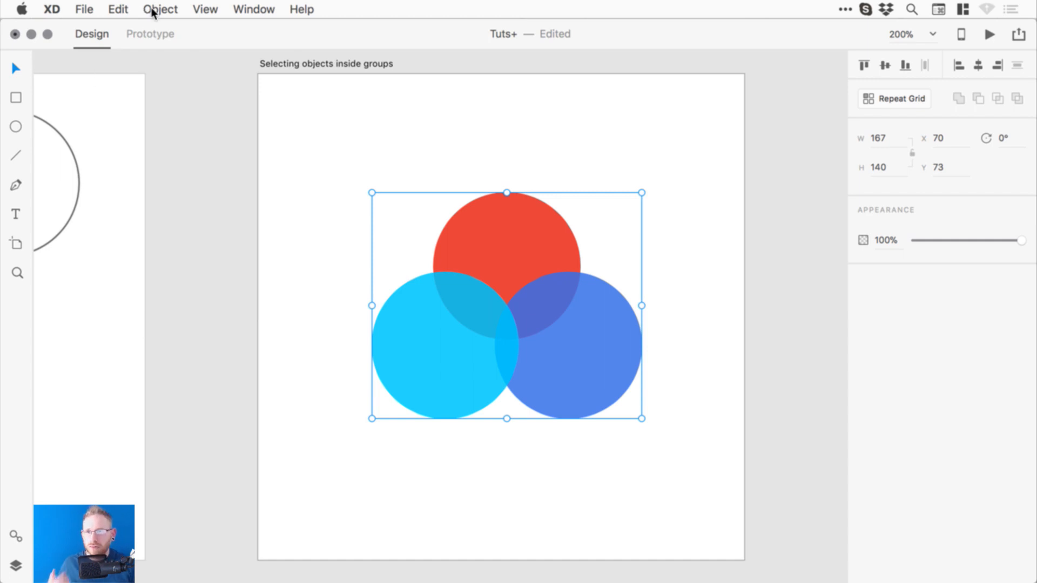
{"action": "left_click", "coordinate": [156, 9]}
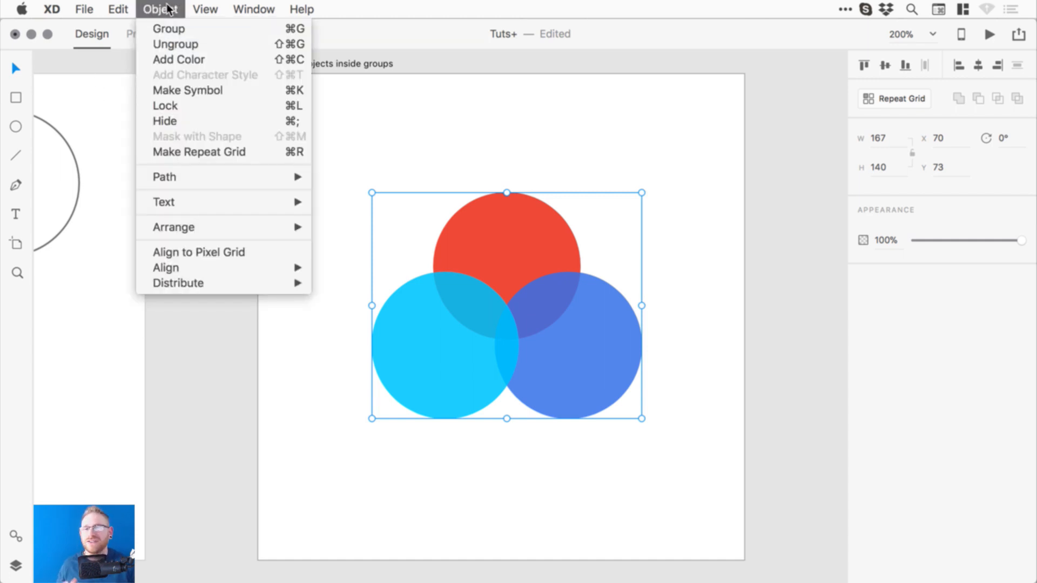
{"action": "left_click", "coordinate": [166, 8]}
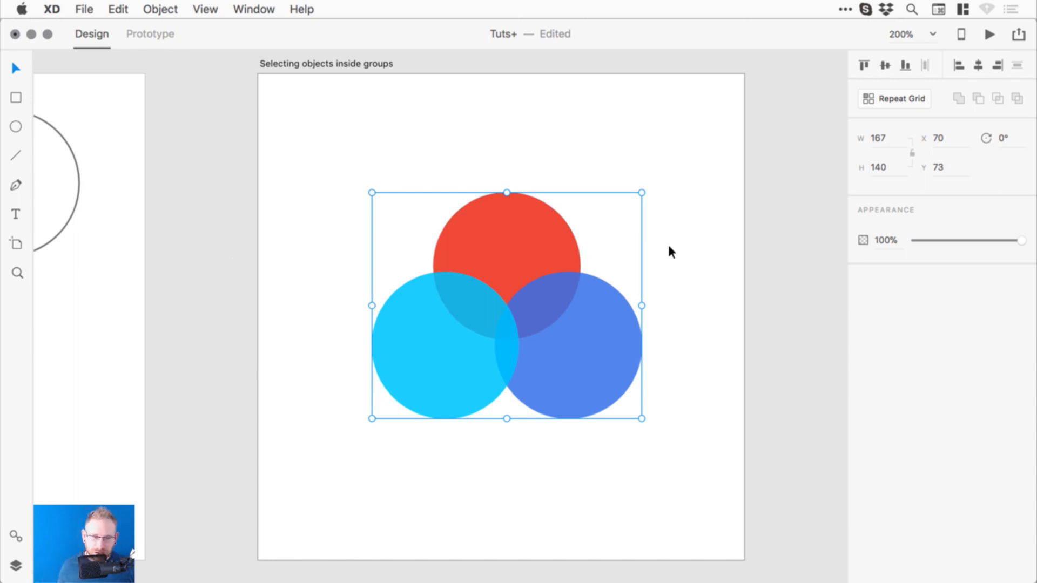
{"action": "double_click", "coordinate": [525, 254]}
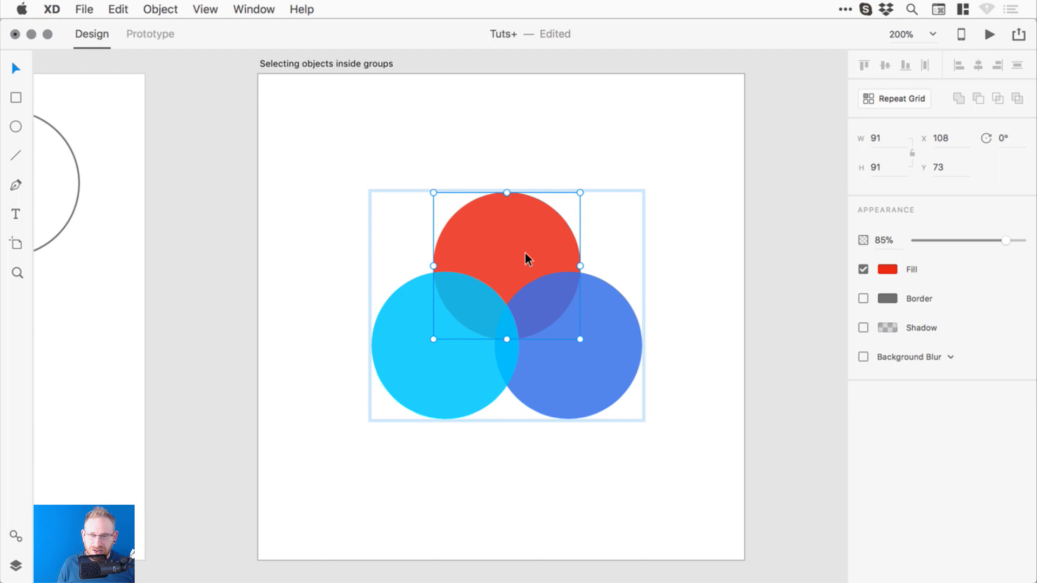
{"action": "left_click", "coordinate": [799, 253]}
{"action": "left_click_drag", "start_coordinate": [523, 241], "coordinate": [504, 254]}
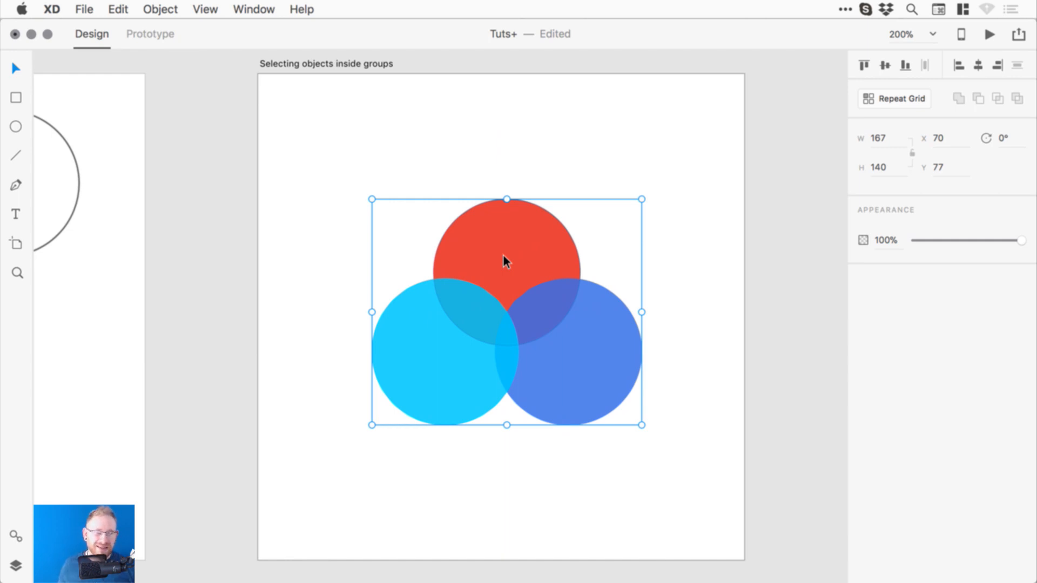
- Recolour the top circle yellow-green #B8DE17, shrink it to 85 by 85, and re-centre it
{"action": "double_click", "coordinate": [498, 243]}
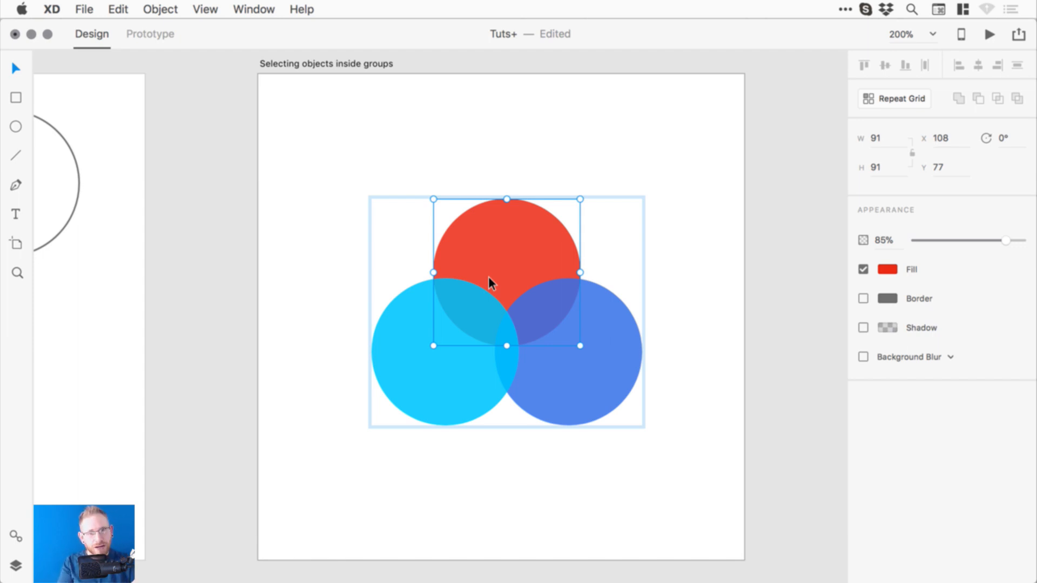
{"action": "left_click", "coordinate": [888, 269]}
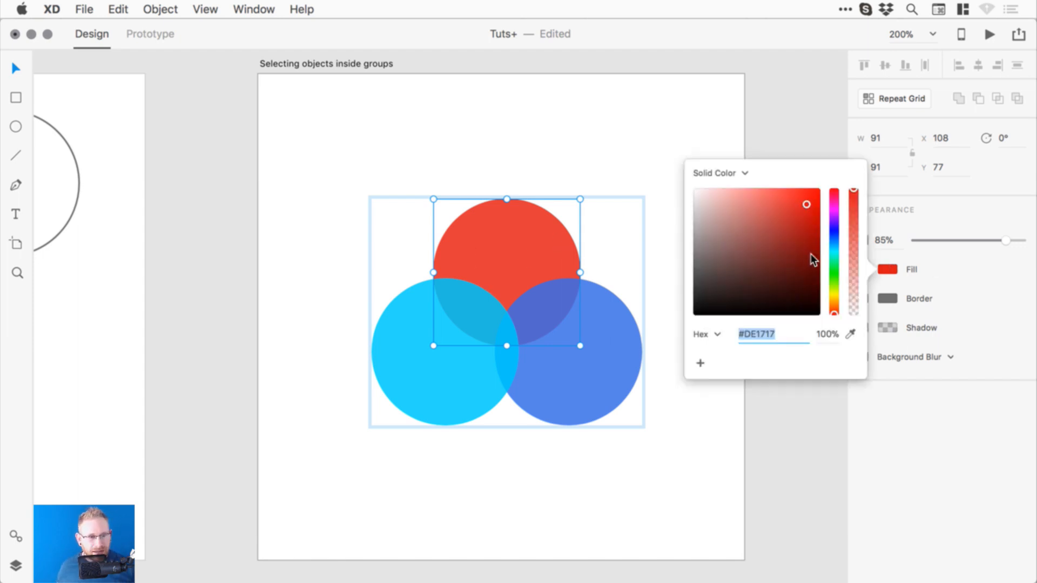
{"action": "left_click_drag", "start_coordinate": [837, 294], "coordinate": [837, 287]}
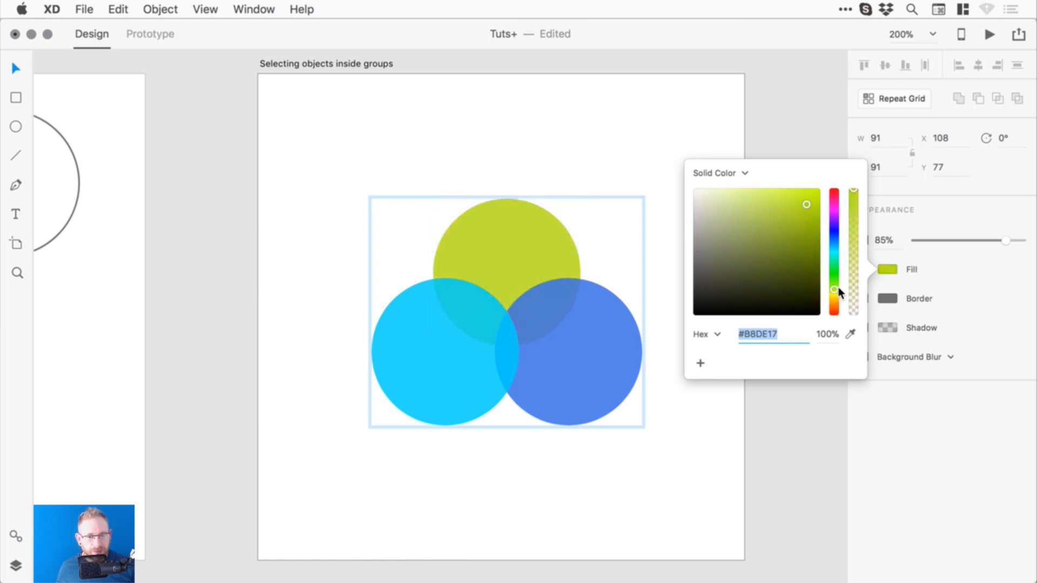
{"action": "left_click", "coordinate": [577, 218]}
{"action": "mouse_move", "coordinate": [579, 200]}
{"action": "left_mouse_down"}
{"action": "mouse_move", "coordinate": [570, 211]}
{"action": "mouse_move", "coordinate": [590, 189]}
{"action": "mouse_move", "coordinate": [556, 222]}
{"action": "mouse_move", "coordinate": [575, 203]}
{"action": "left_mouse_up"}
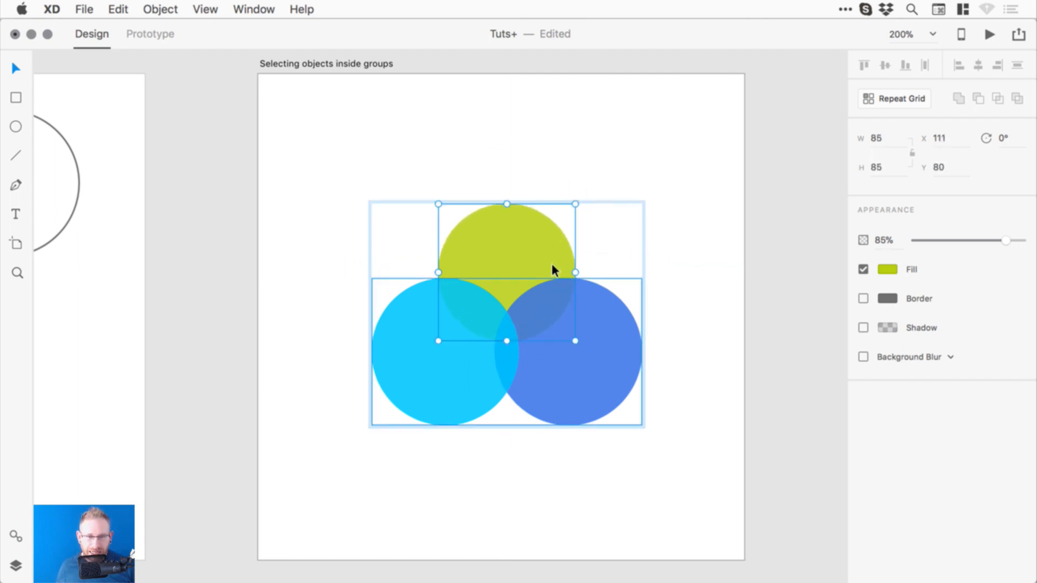
{"action": "mouse_move", "coordinate": [512, 248]}
{"action": "left_mouse_down"}
{"action": "mouse_move", "coordinate": [516, 274]}
{"action": "mouse_move", "coordinate": [515, 250]}
{"action": "left_mouse_up"}
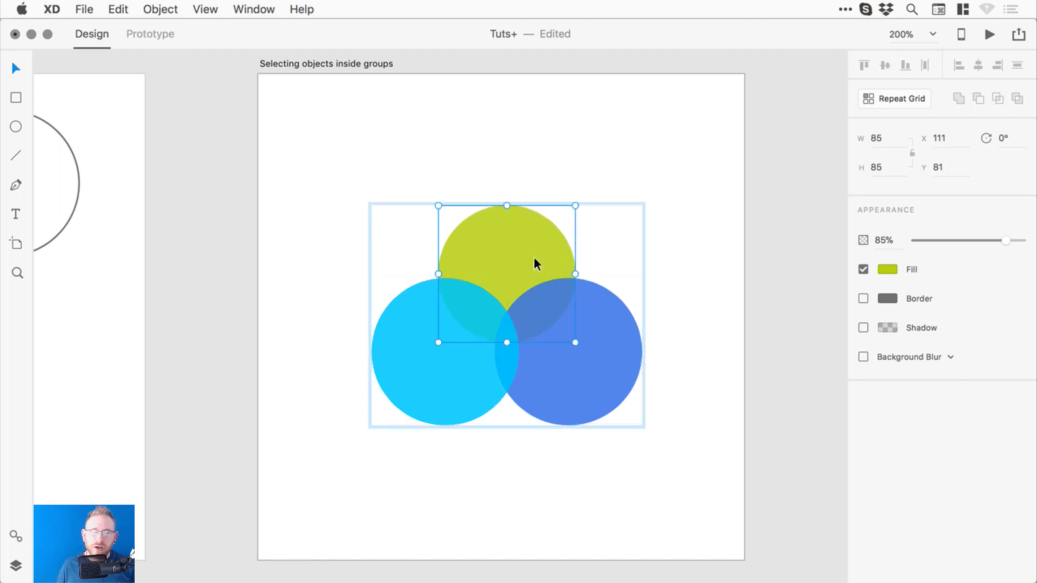
{"action": "left_click", "coordinate": [811, 244]}
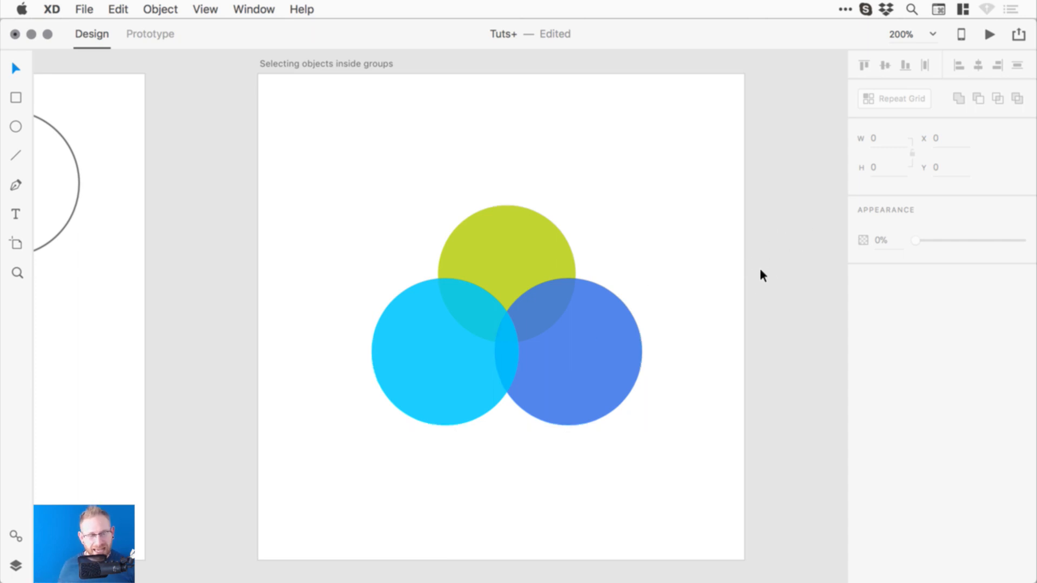
{"action": "double_click", "coordinate": [542, 259]}
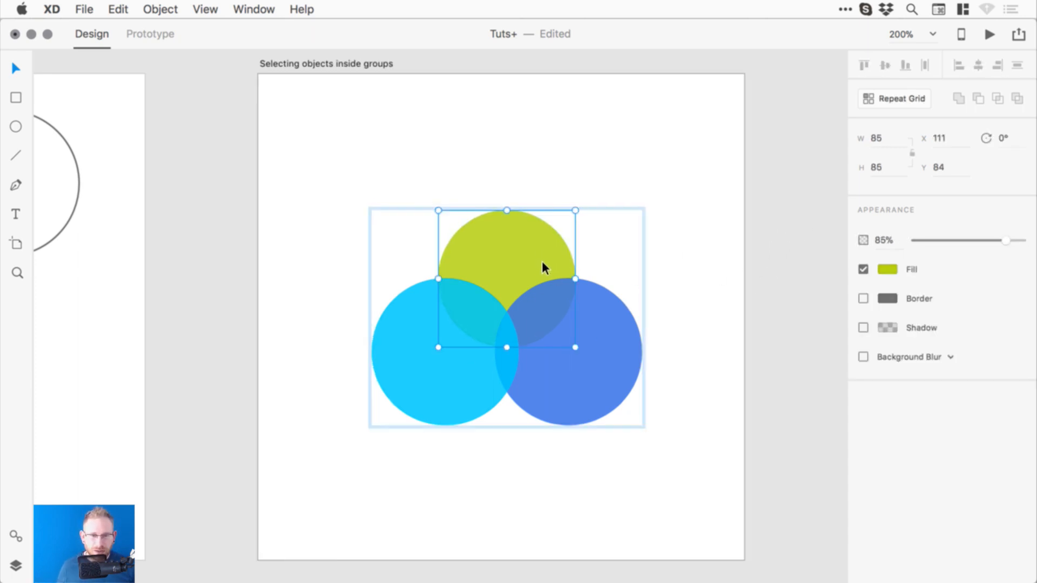
{"action": "double_click", "coordinate": [506, 230]}
{"action": "left_click_drag", "start_coordinate": [506, 210], "coordinate": [510, 242]}
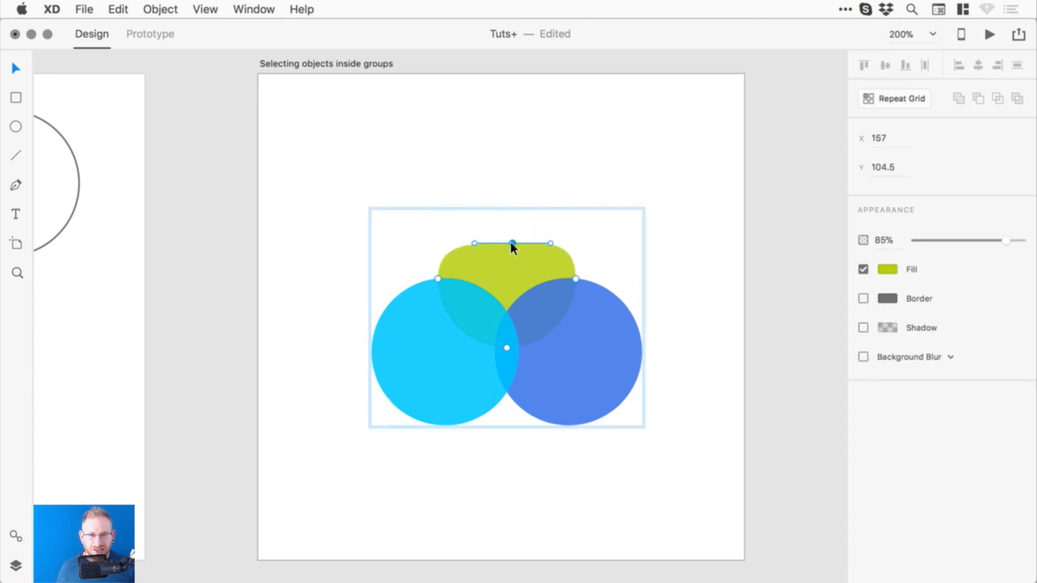
{"action": "key", "text": "super+z"}
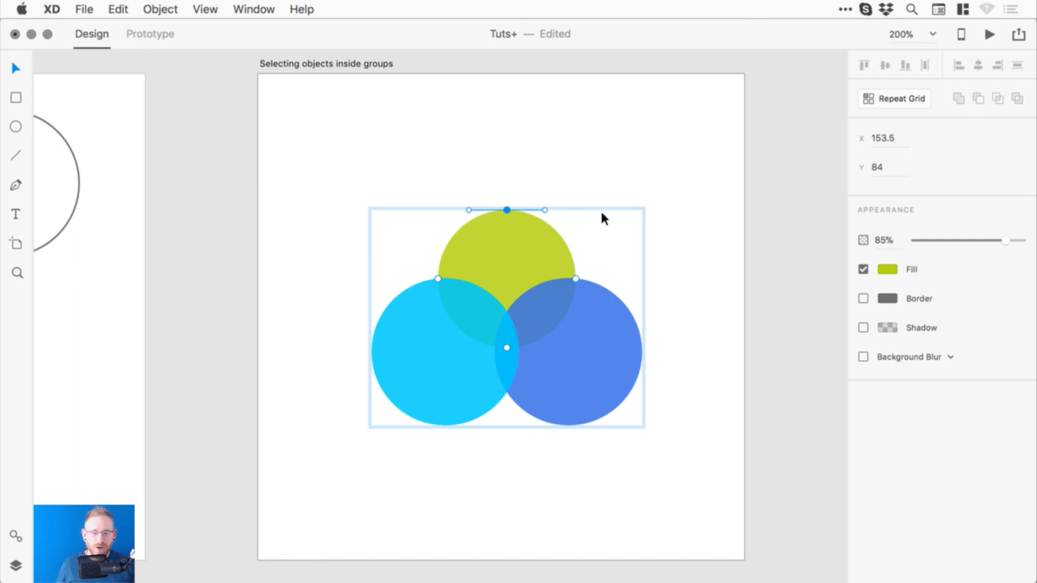
{"action": "left_click", "coordinate": [757, 187]}
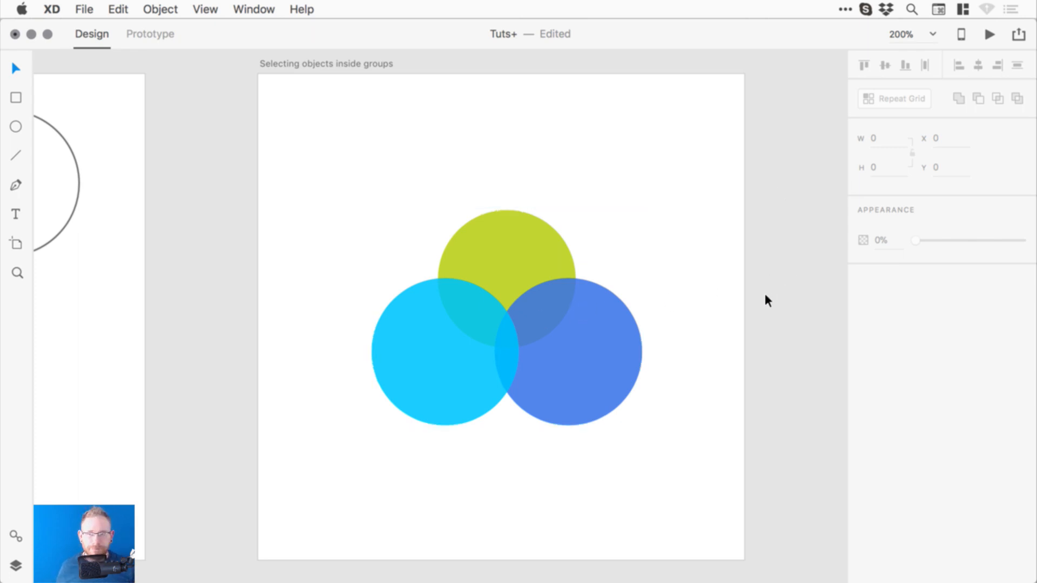
{"action": "key", "text": "super+s"}
- Draw a 142 by 142 square on the Masking images artboard
{"action": "left_click_drag", "start_coordinate": [720, 313], "coordinate": [350, 305]}
{"action": "left_click_drag", "start_coordinate": [667, 281], "coordinate": [365, 299]}
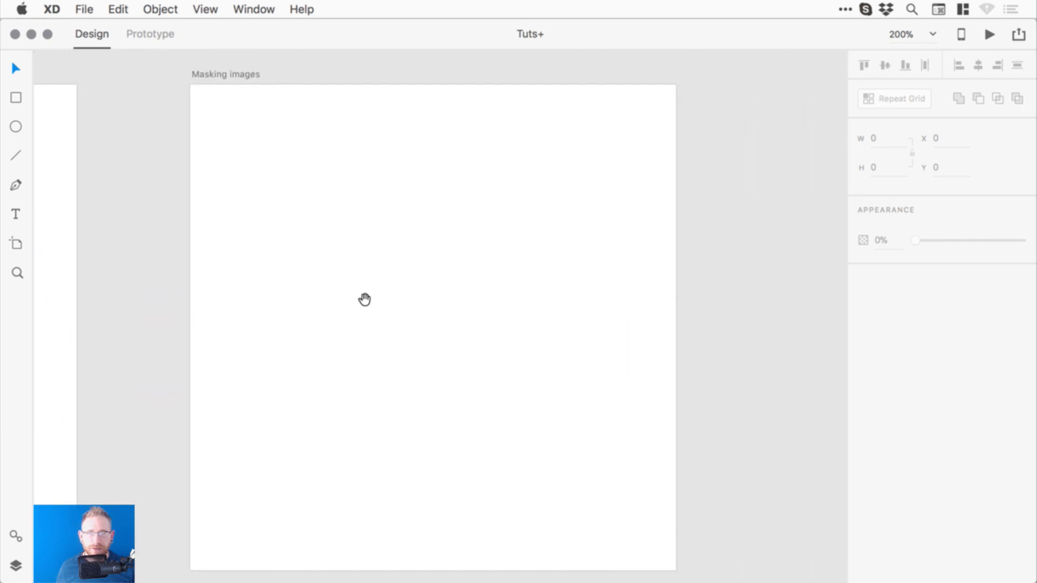
{"action": "left_click_drag", "start_coordinate": [448, 311], "coordinate": [468, 296]}
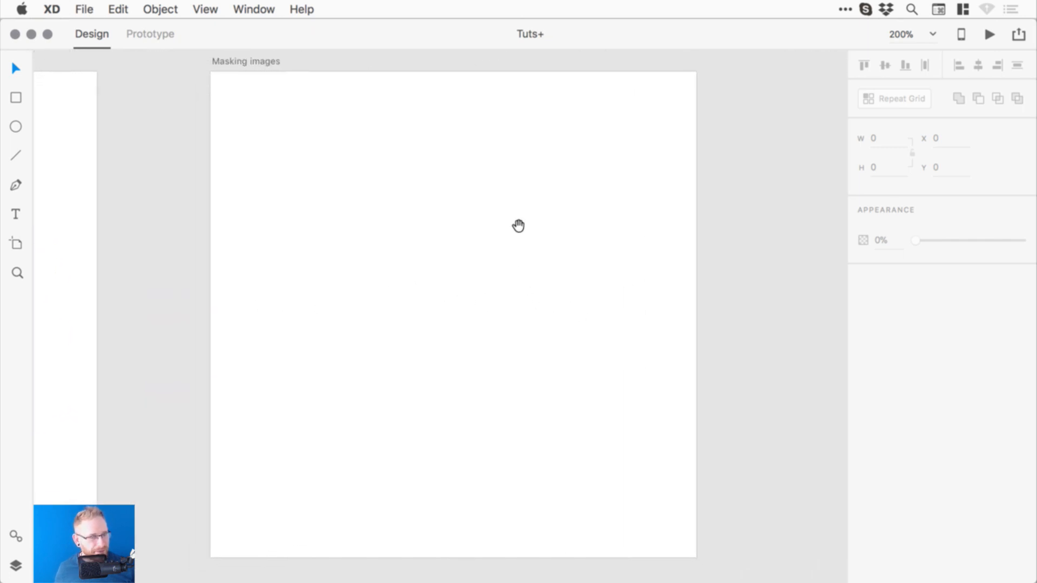
{"action": "left_click_drag", "start_coordinate": [527, 256], "coordinate": [541, 253]}
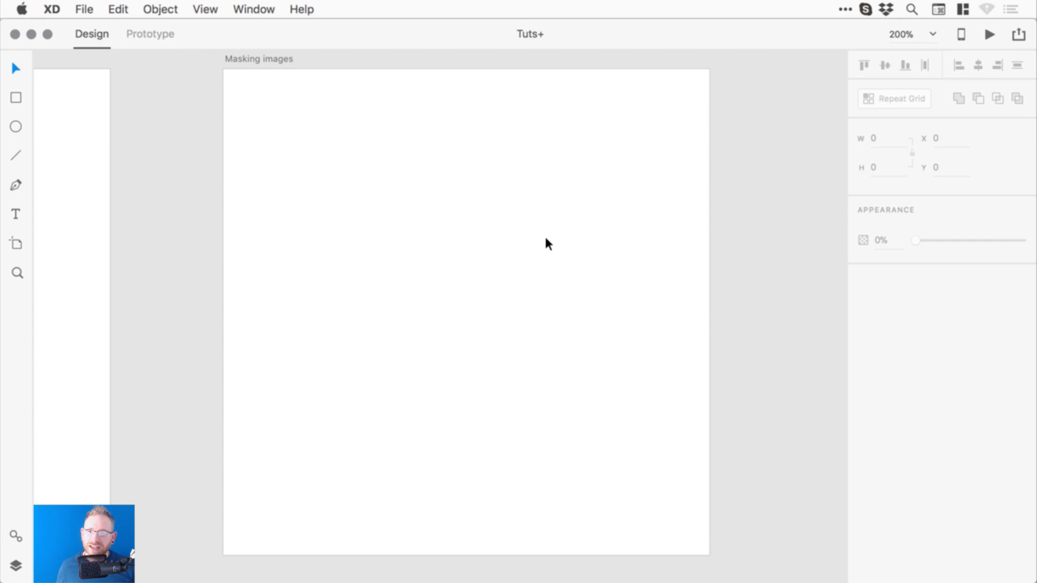
{"action": "left_click", "coordinate": [16, 126]}
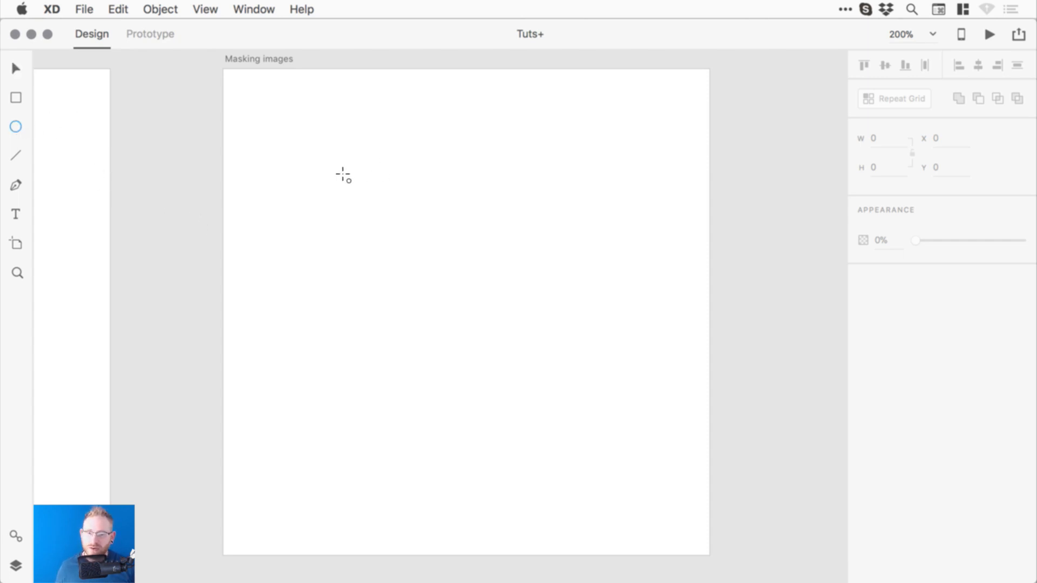
{"action": "left_click", "coordinate": [17, 100]}
{"action": "left_click_drag", "start_coordinate": [360, 189], "coordinate": [589, 419]}
{"action": "left_click", "coordinate": [16, 68]}
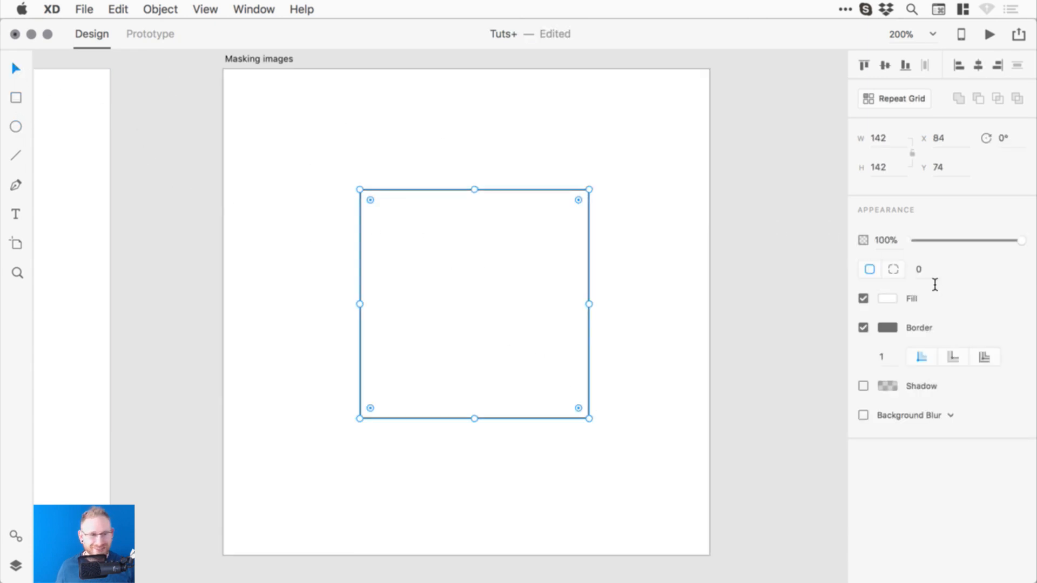
- Remove the square's border and give it a black fill
{"action": "left_click", "coordinate": [864, 328]}
{"action": "left_click", "coordinate": [888, 298]}
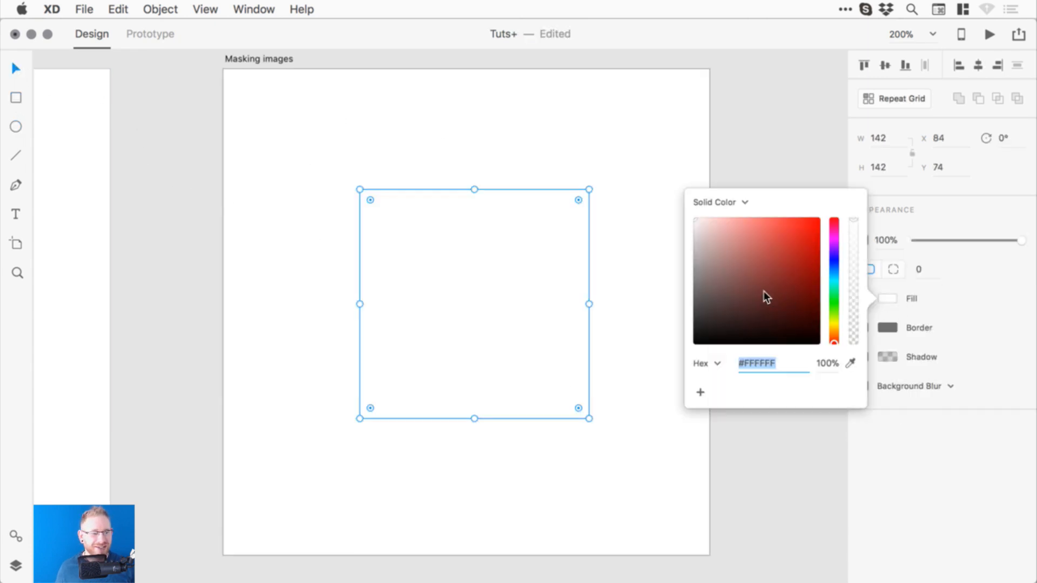
{"action": "left_click_drag", "start_coordinate": [764, 291], "coordinate": [687, 343]}
{"action": "left_click", "coordinate": [602, 213]}
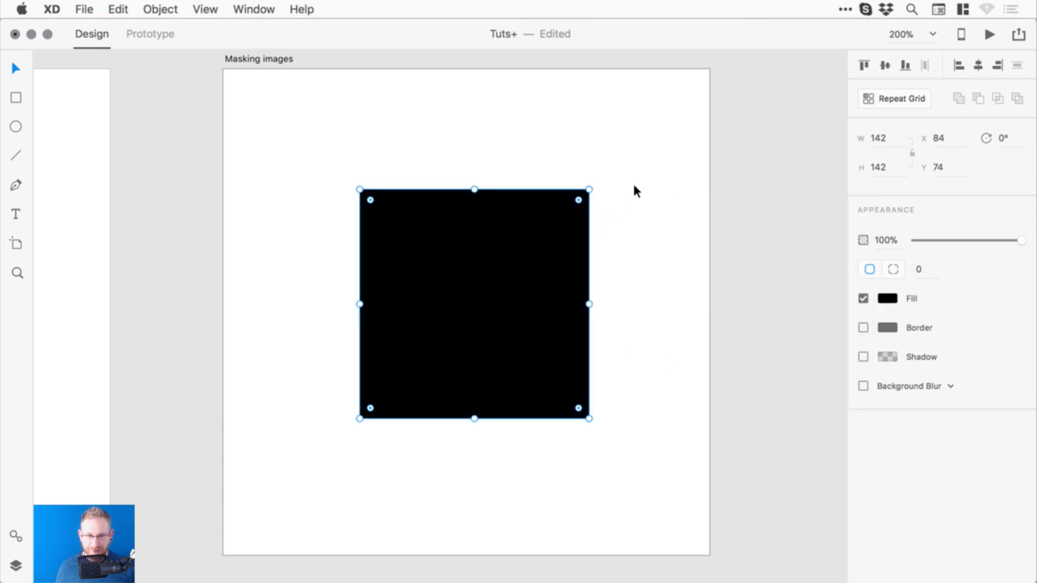
- Add a 45°-rotated copy, merge both squares into a star, and centre it
{"action": "left_click_drag", "start_coordinate": [595, 183], "coordinate": [660, 284]}
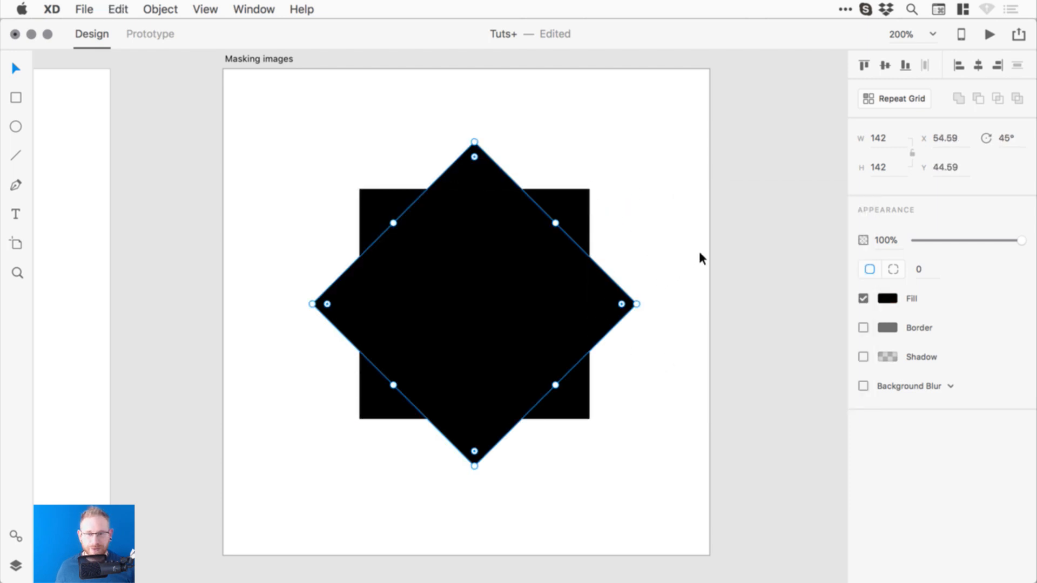
{"action": "left_click_drag", "start_coordinate": [709, 220], "coordinate": [489, 330]}
{"action": "left_click", "coordinate": [959, 99]}
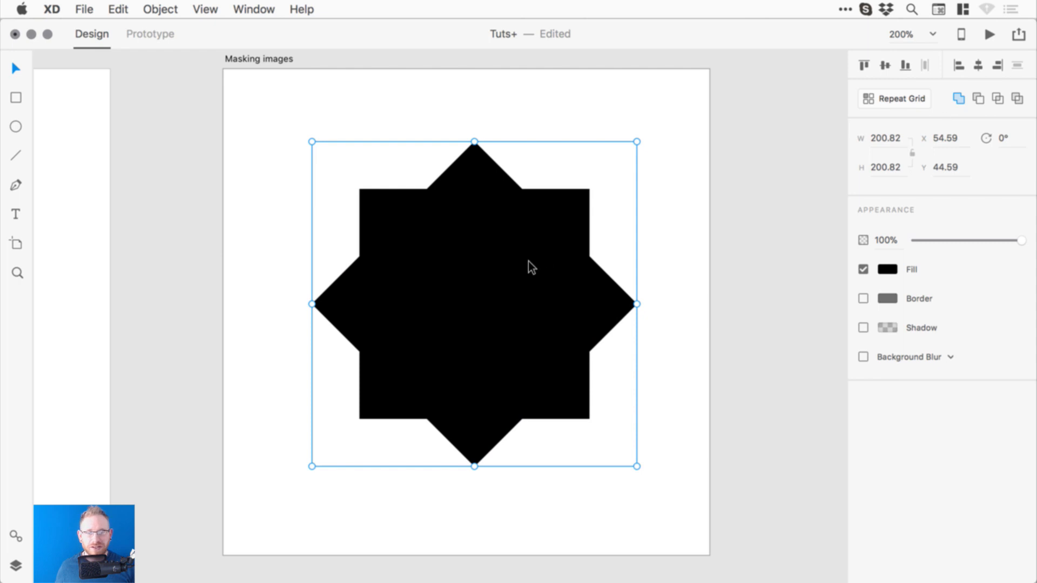
{"action": "left_click_drag", "start_coordinate": [529, 261], "coordinate": [523, 267]}
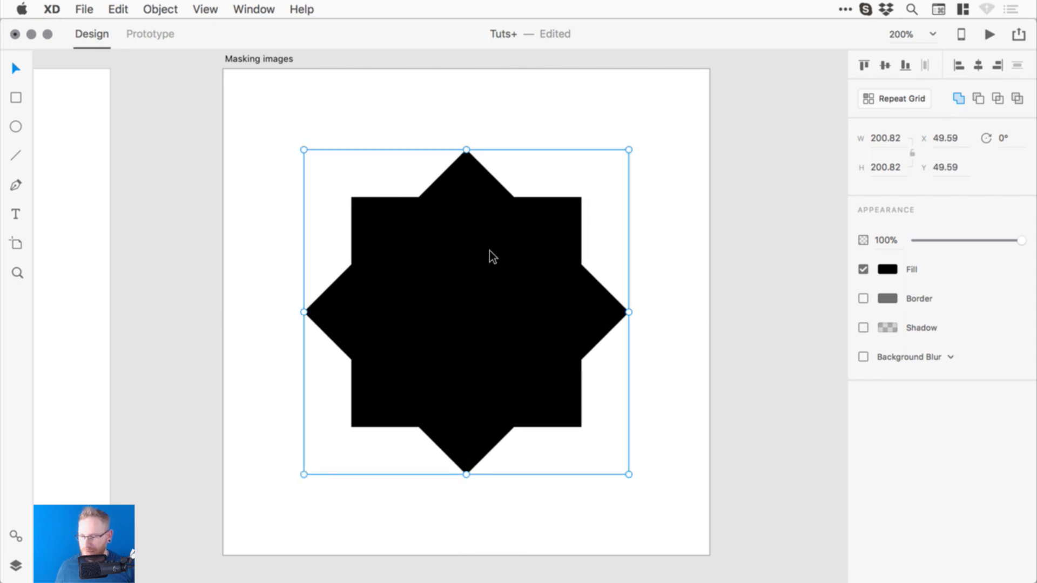
- Import Photo 5.jpeg from the Images folder onto the canvas
{"action": "left_click", "coordinate": [82, 9]}
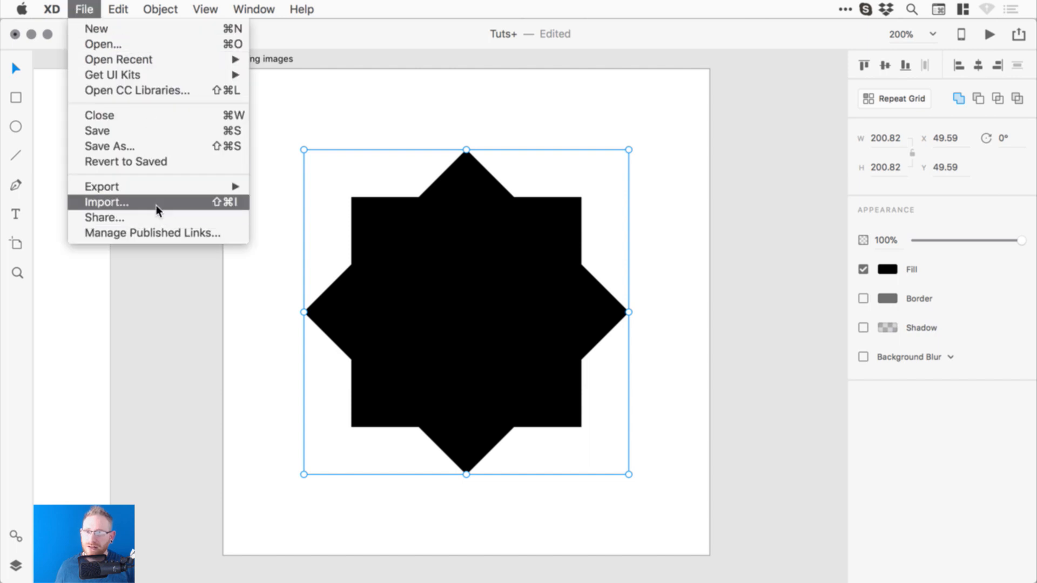
{"action": "left_click", "coordinate": [157, 203]}
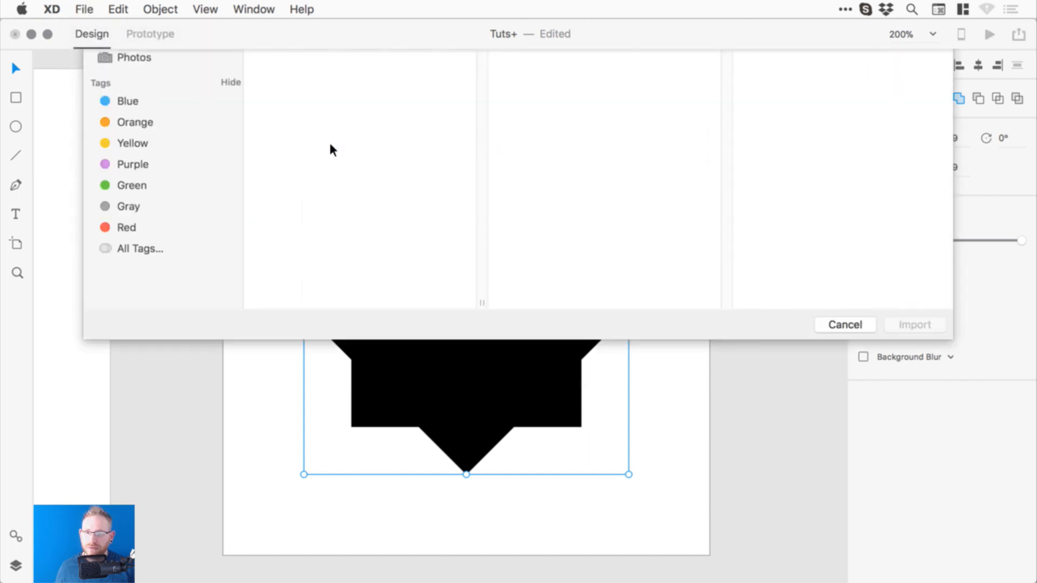
{"action": "left_click", "coordinate": [288, 103]}
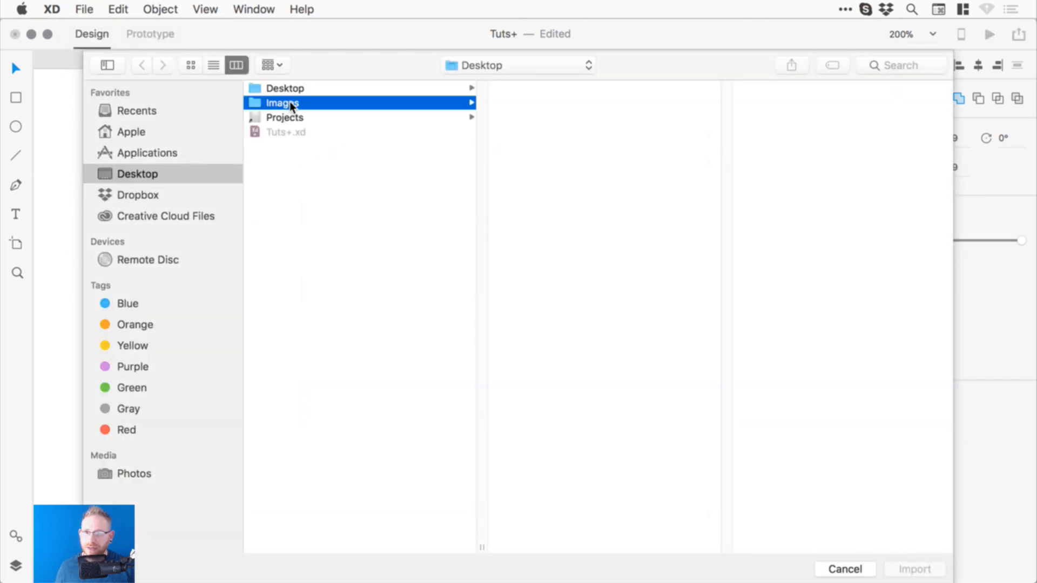
{"action": "left_click", "coordinate": [540, 102]}
{"action": "key", "text": "Down"}
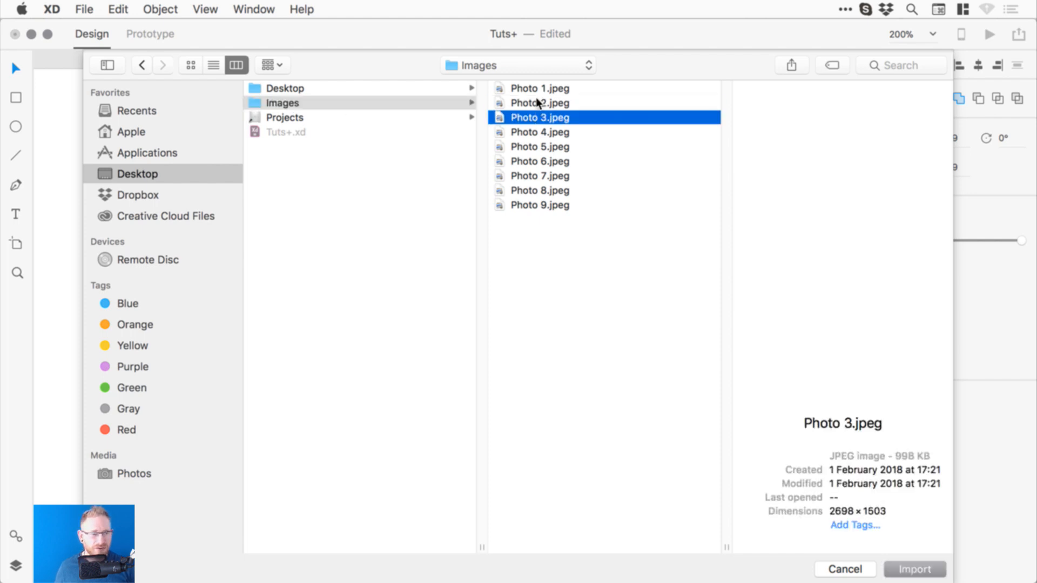
{"action": "key", "text": "Down"}
{"action": "key", "text": "Down"}
{"action": "key", "text": "Down"}
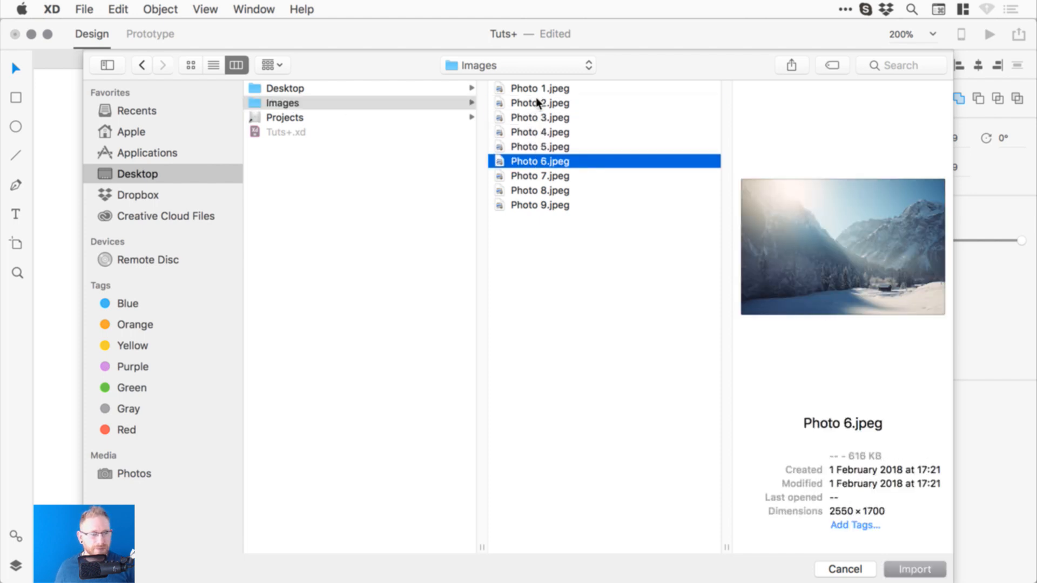
{"action": "key", "text": "Up"}
{"action": "key", "text": "Return"}
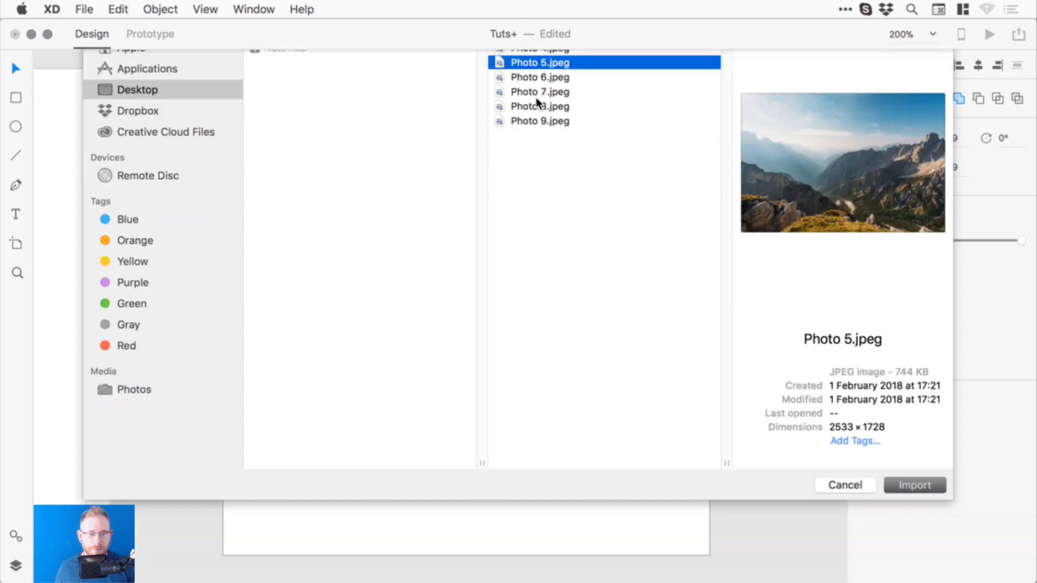
- Scale the mountain photo down to 300.5 × 204 on the Masking images artboard
{"action": "key", "text": "super+1"}
{"action": "key", "text": "super+minus"}
{"action": "key", "text": "super+minus"}
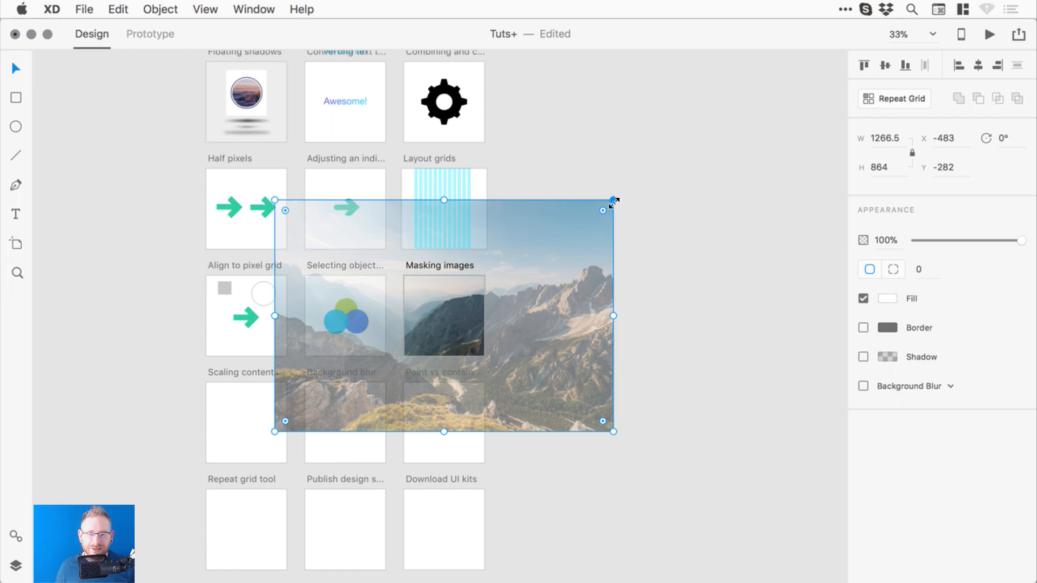
{"action": "left_click_drag", "start_coordinate": [613, 200], "coordinate": [500, 292]}
{"action": "key", "text": "super+1"}
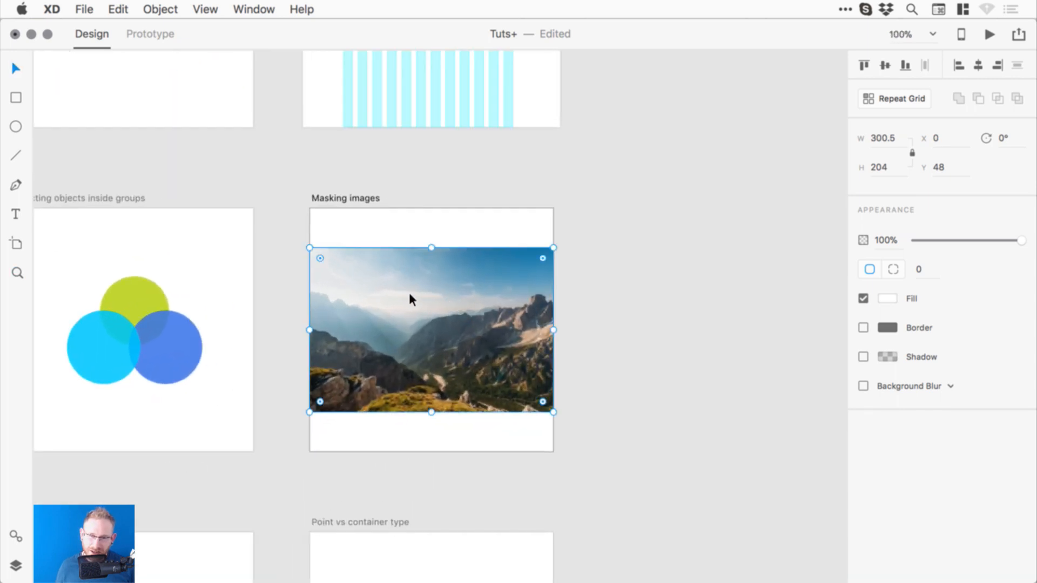
- Send the mountain photo to the back, behind the star shape
{"action": "left_click", "coordinate": [169, 8]}
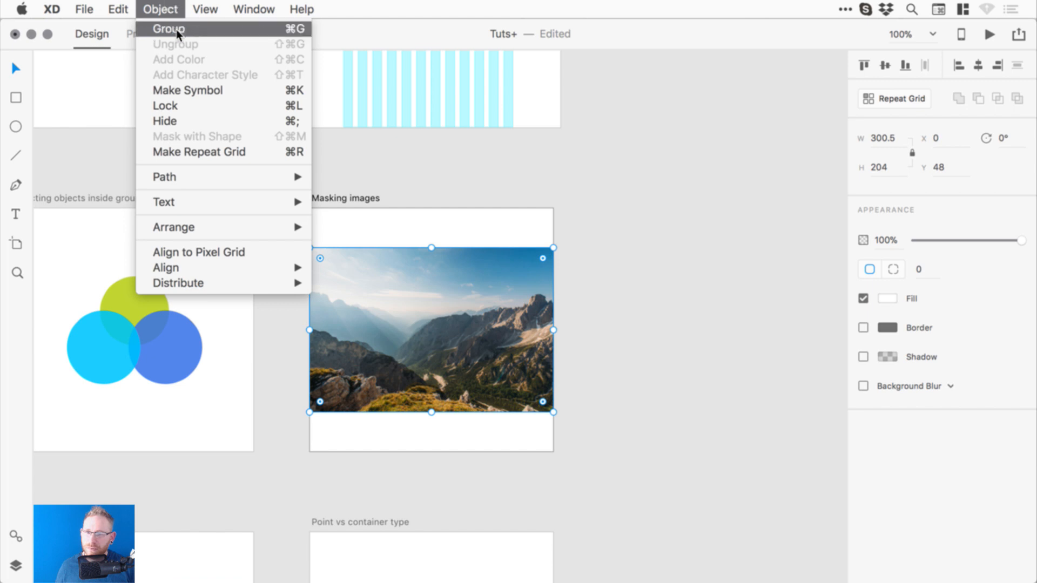
{"action": "mouse_move", "coordinate": [225, 227]}
{"action": "left_click", "coordinate": [342, 272]}
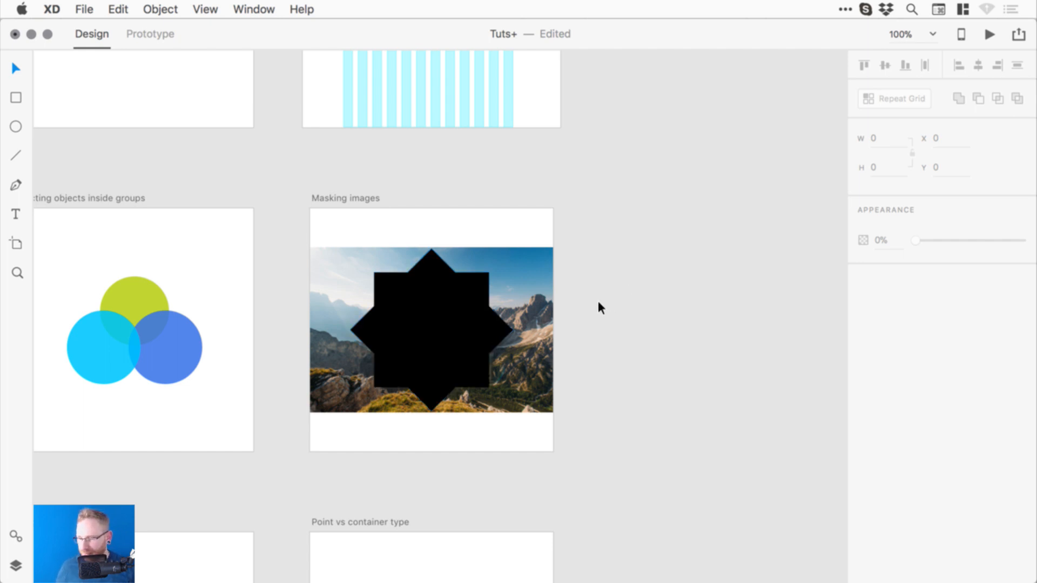
- Zoom in and drill into the circles group, selecting the green circle, blue subgroup and cyan circle
{"action": "key", "text": "z"}
{"action": "left_click_drag", "start_coordinate": [239, 209], "coordinate": [574, 419]}
{"action": "scroll", "coordinate": [215, 331], "scroll_direction": "left", "scroll_amount": 10}
{"action": "double_click", "coordinate": [344, 268]}
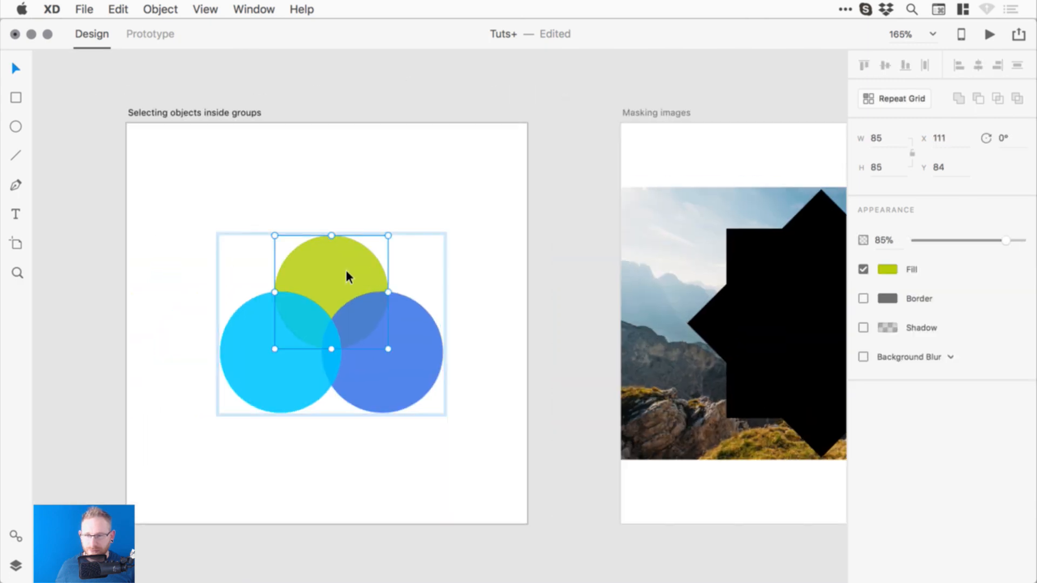
{"action": "left_click", "coordinate": [581, 273]}
{"action": "left_click_drag", "start_coordinate": [594, 295], "coordinate": [552, 292]}
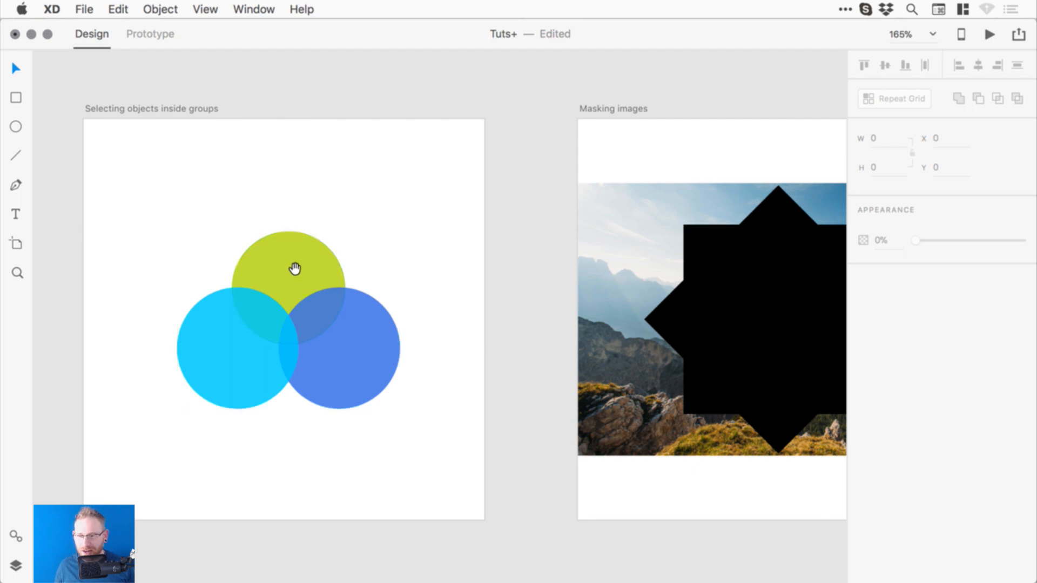
{"action": "scroll", "coordinate": [294, 268], "scroll_direction": "left", "scroll_amount": 5}
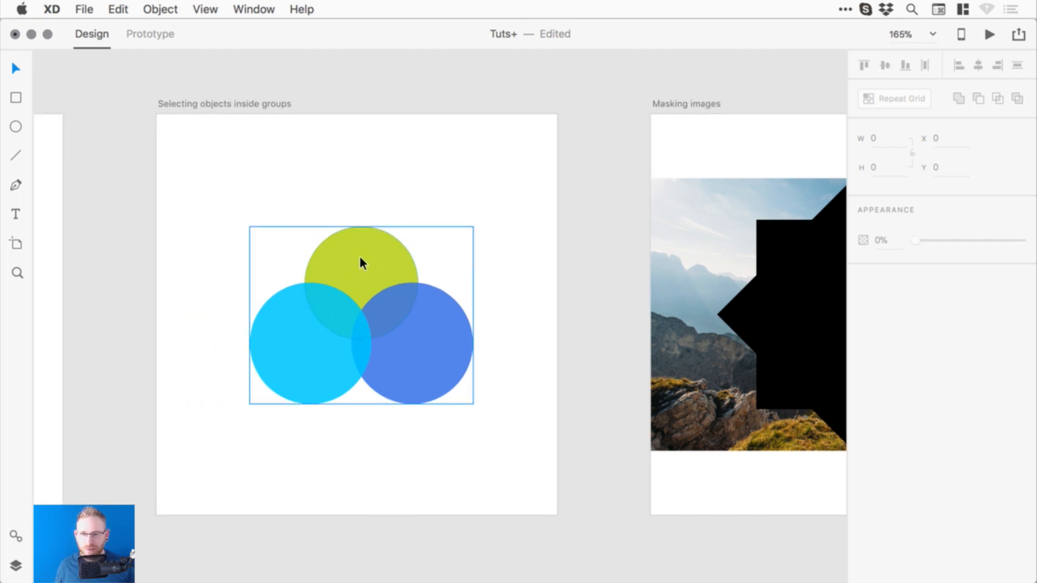
{"action": "double_click", "coordinate": [360, 257]}
{"action": "left_click", "coordinate": [596, 252]}
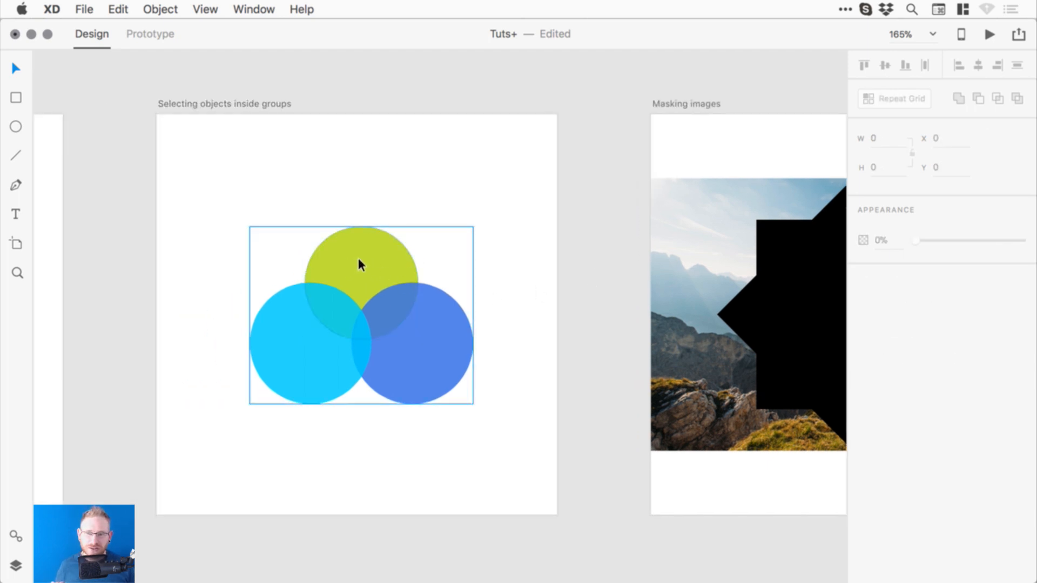
{"action": "double_click", "coordinate": [358, 256]}
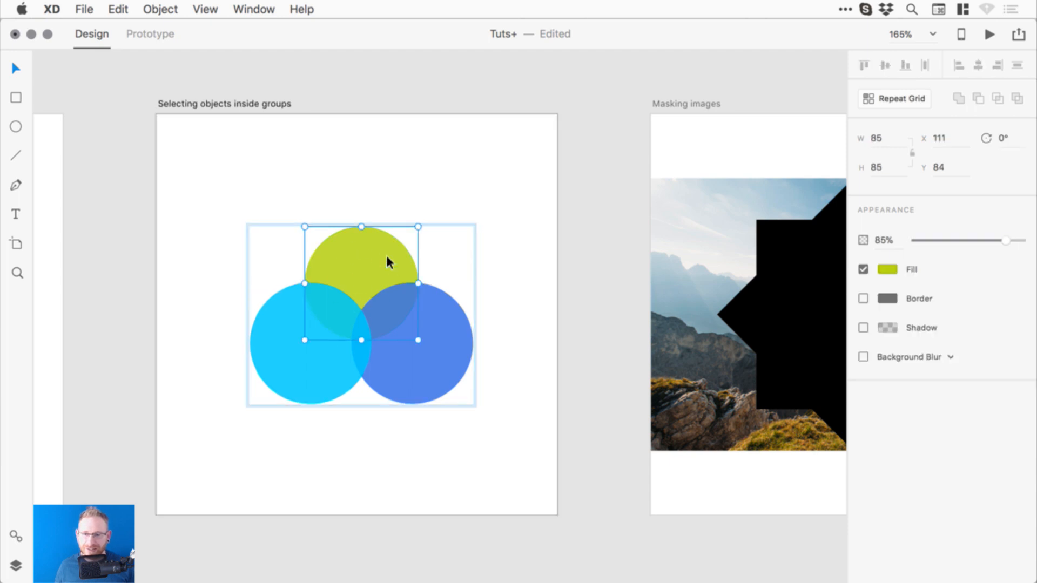
{"action": "left_click", "coordinate": [283, 356]}
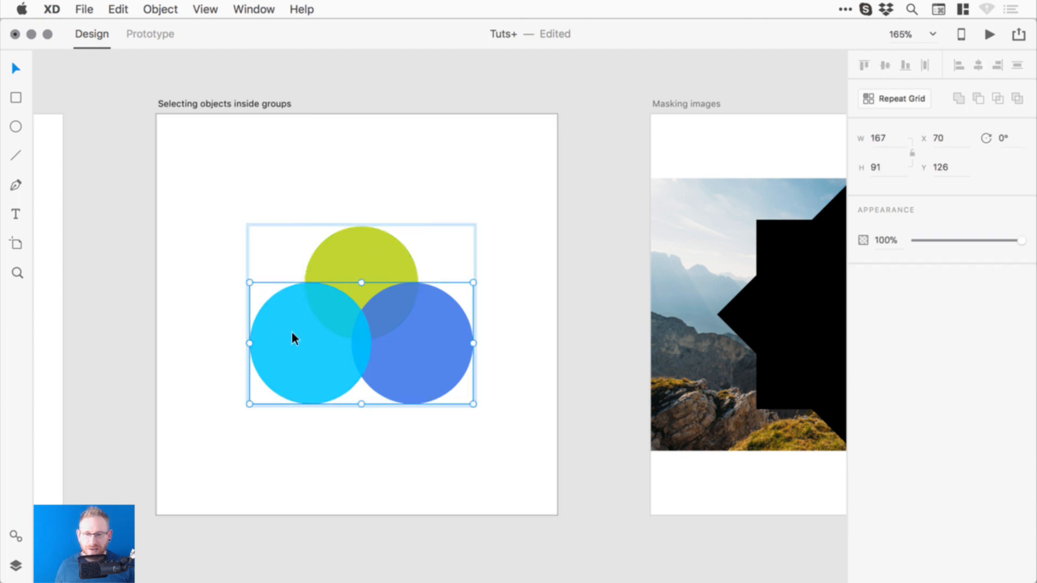
{"action": "double_click", "coordinate": [301, 355]}
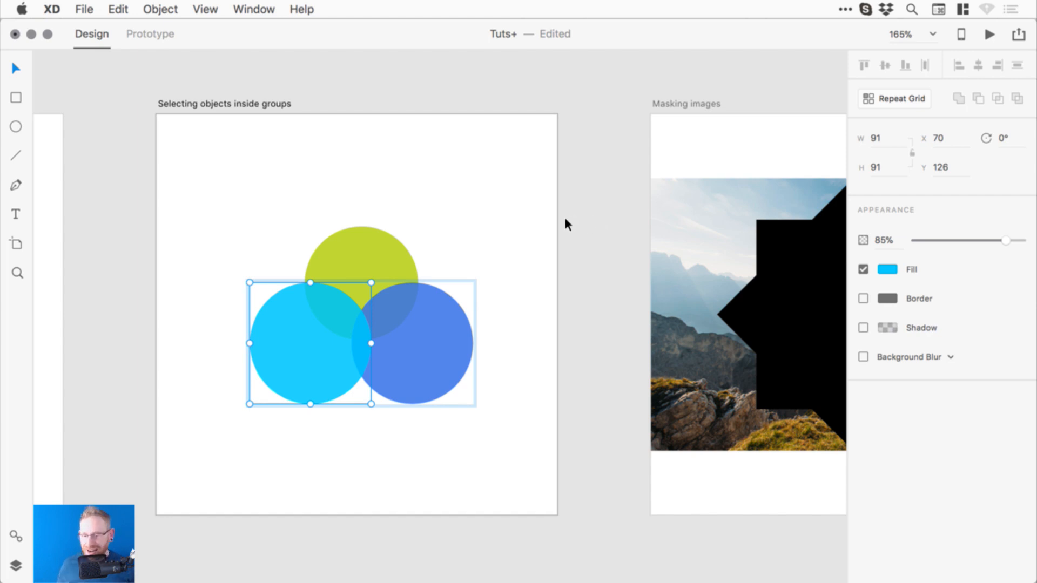
{"action": "left_click", "coordinate": [586, 250]}
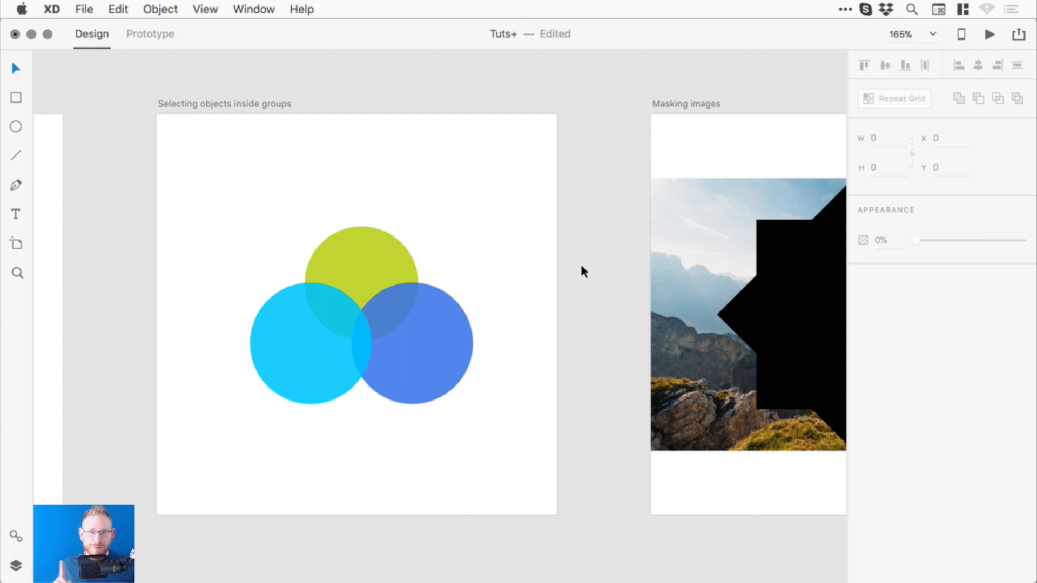
- Save the file, then select the star and the mountain photo together
{"action": "left_click_drag", "start_coordinate": [736, 258], "coordinate": [573, 264]}
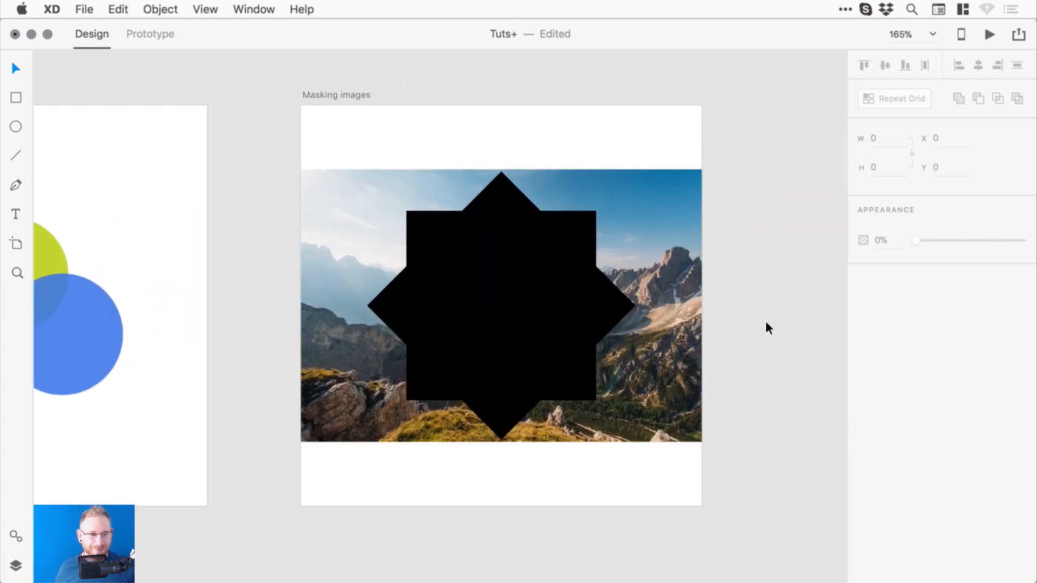
{"action": "key", "text": "super+s"}
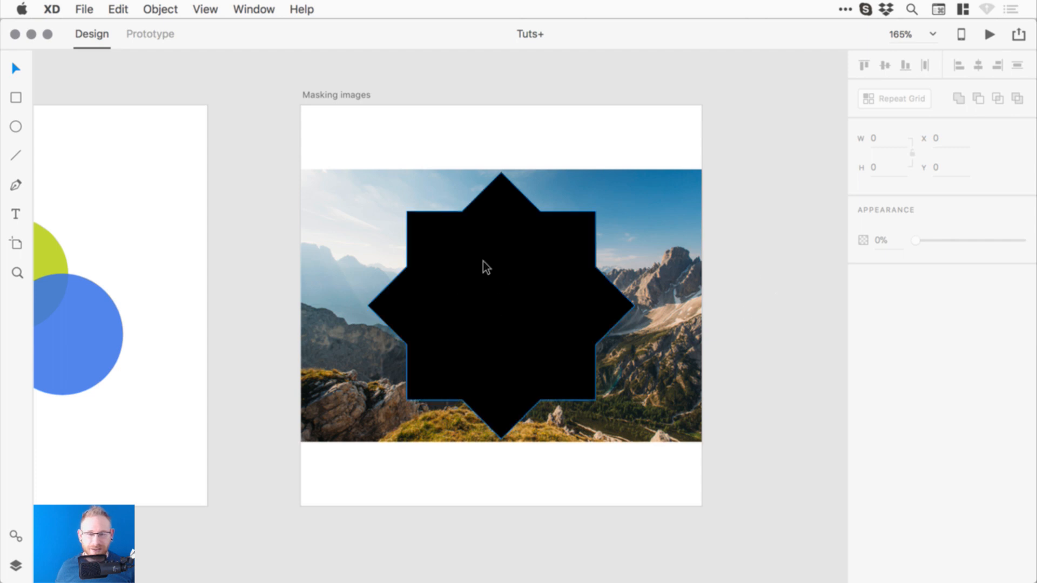
{"action": "left_click", "coordinate": [507, 298]}
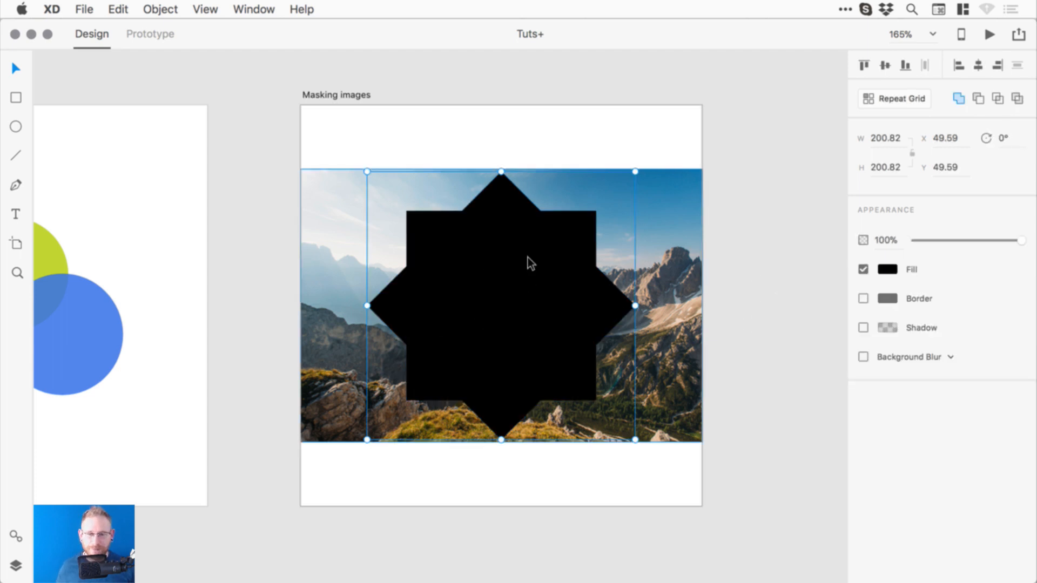
{"action": "left_click", "coordinate": [338, 259], "text": "shift"}
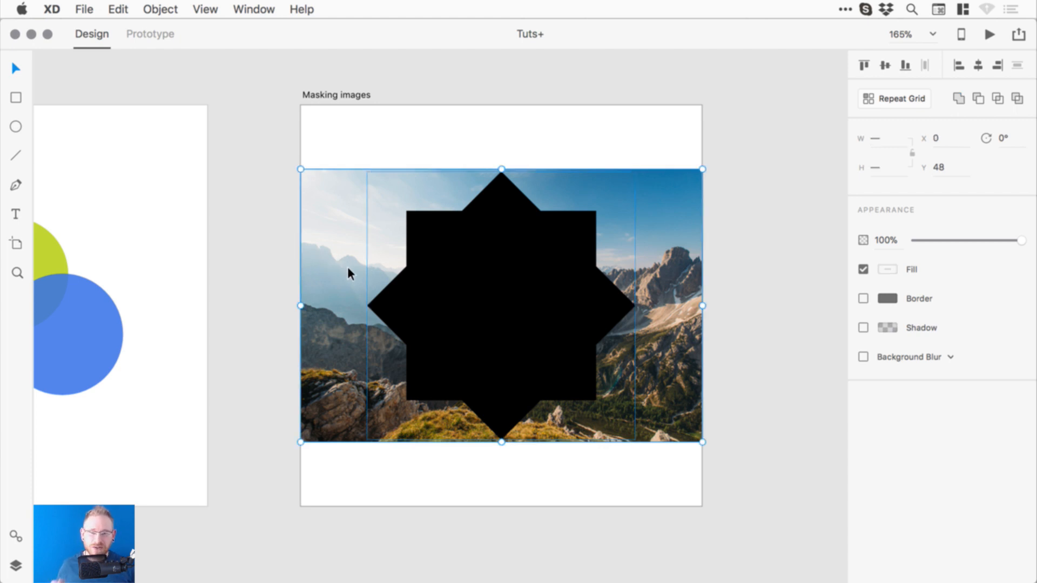
{"action": "left_click", "coordinate": [160, 9]}
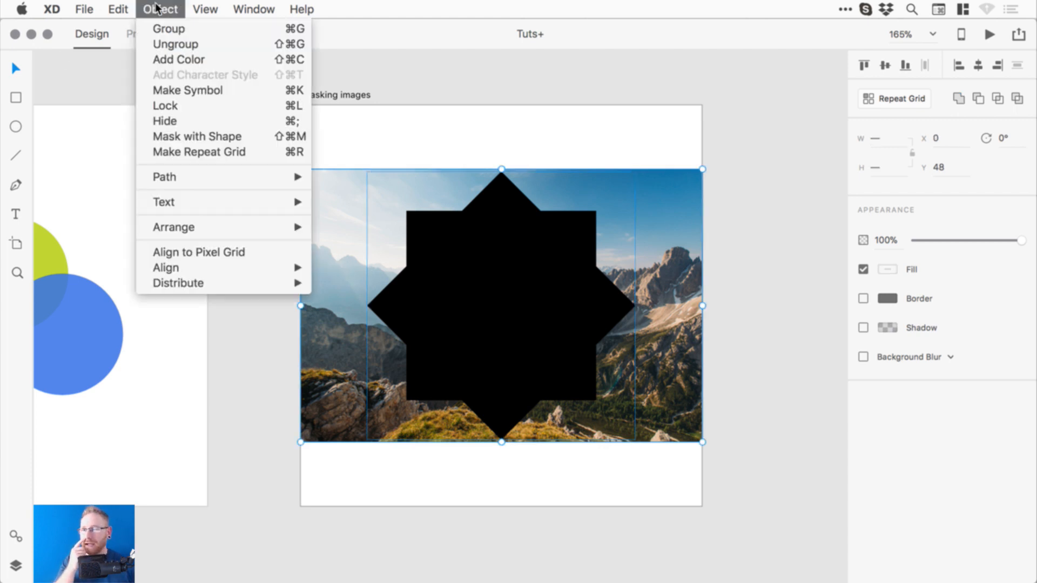
- Mask the mountain photo with the star, then test-move the result and undo the move
{"action": "left_click", "coordinate": [218, 136]}
{"action": "left_click", "coordinate": [778, 255]}
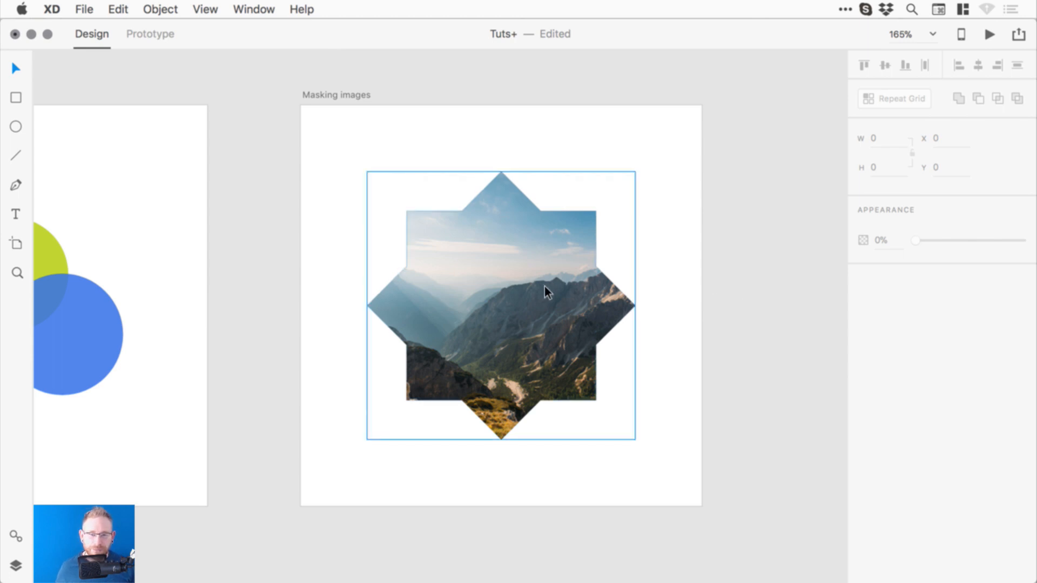
{"action": "left_click_drag", "start_coordinate": [505, 291], "coordinate": [525, 258]}
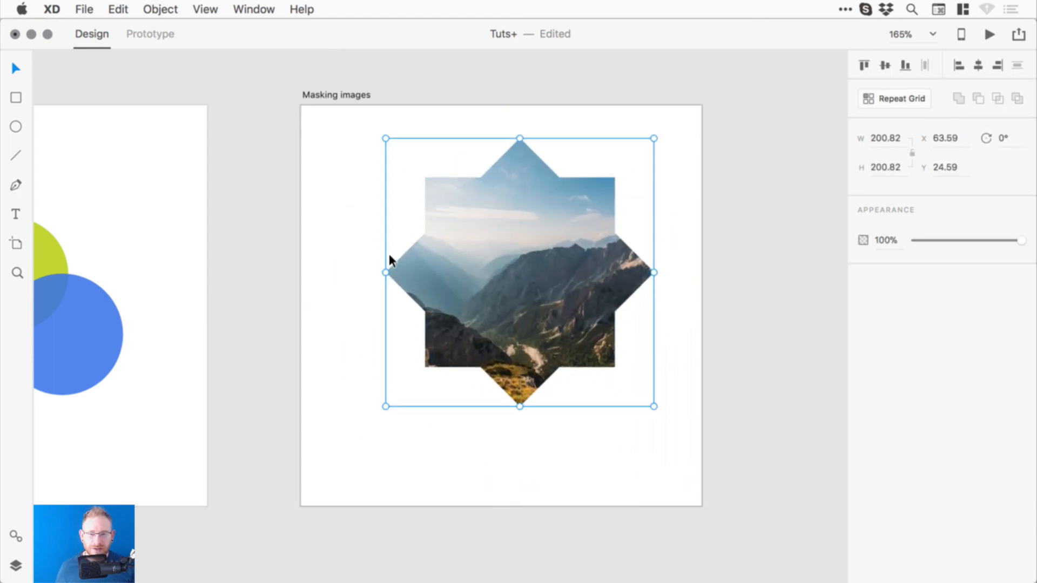
{"action": "left_click", "coordinate": [379, 184]}
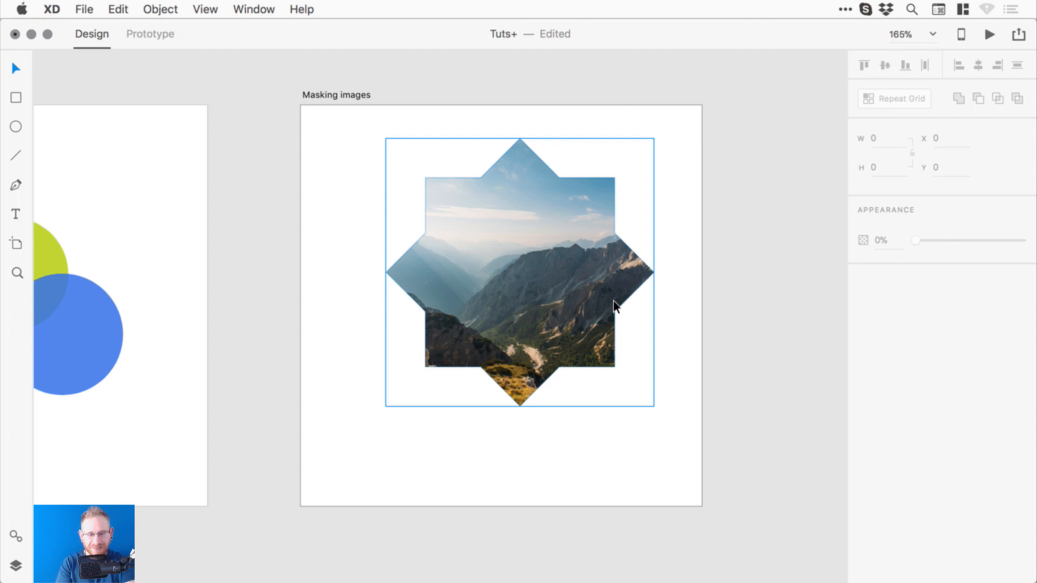
{"action": "key", "text": "super+z"}
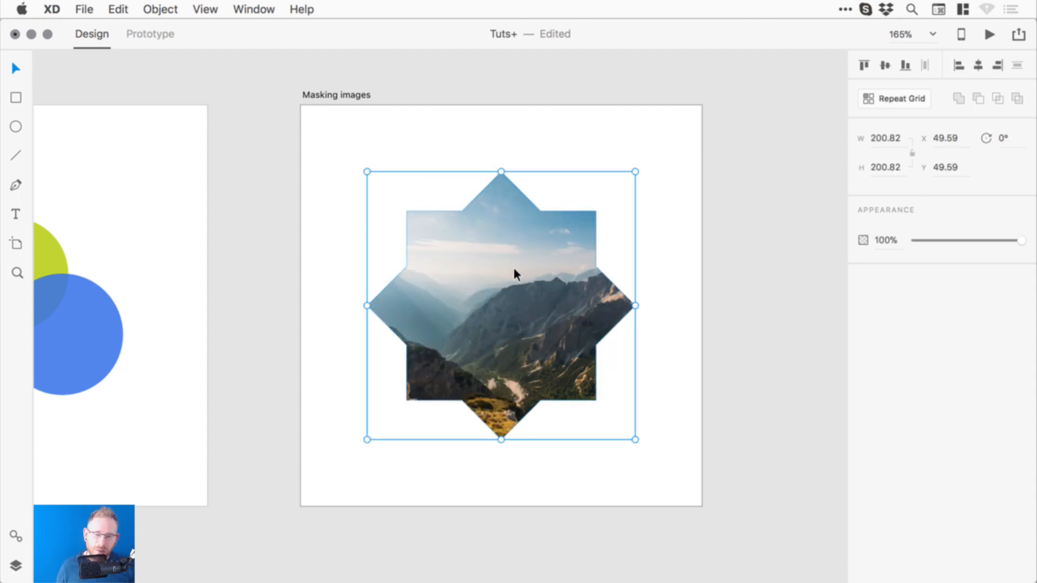
- Resize and shift the mountain photo within the star mask
{"action": "double_click", "coordinate": [492, 291]}
{"action": "left_click", "coordinate": [685, 258]}
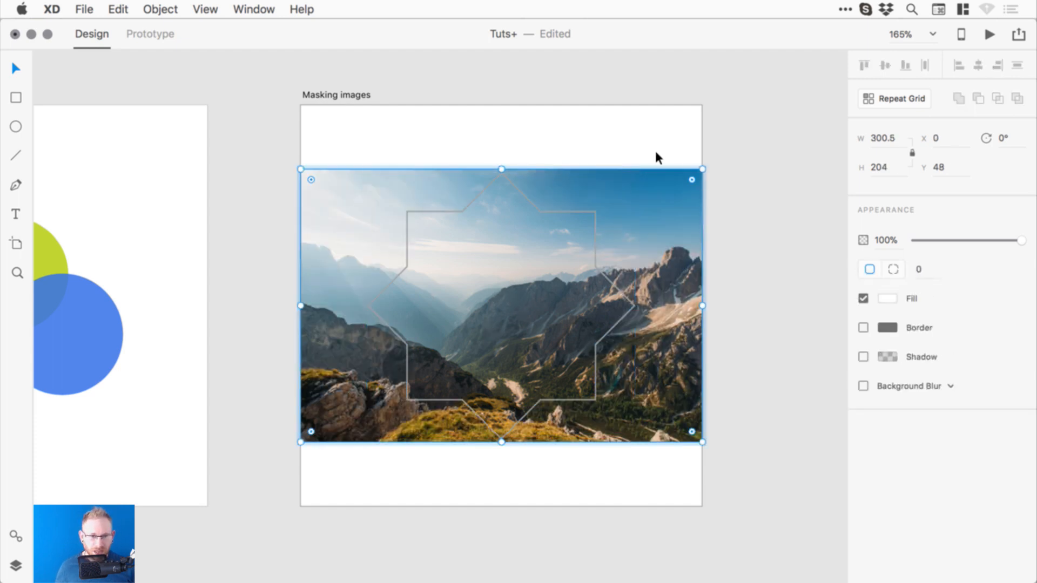
{"action": "left_click_drag", "start_coordinate": [737, 143], "coordinate": [728, 151]}
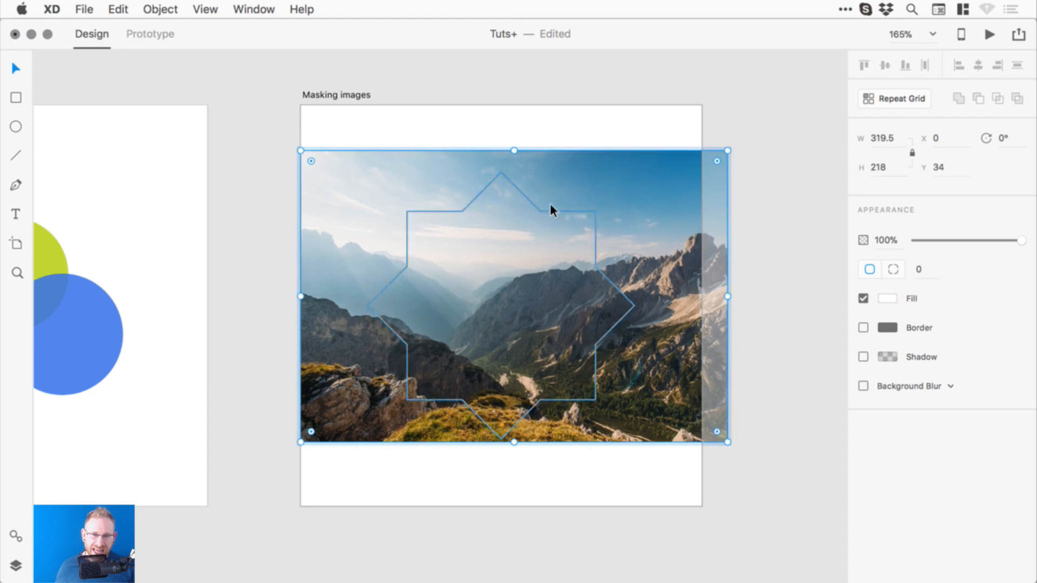
{"action": "left_click", "coordinate": [493, 179]}
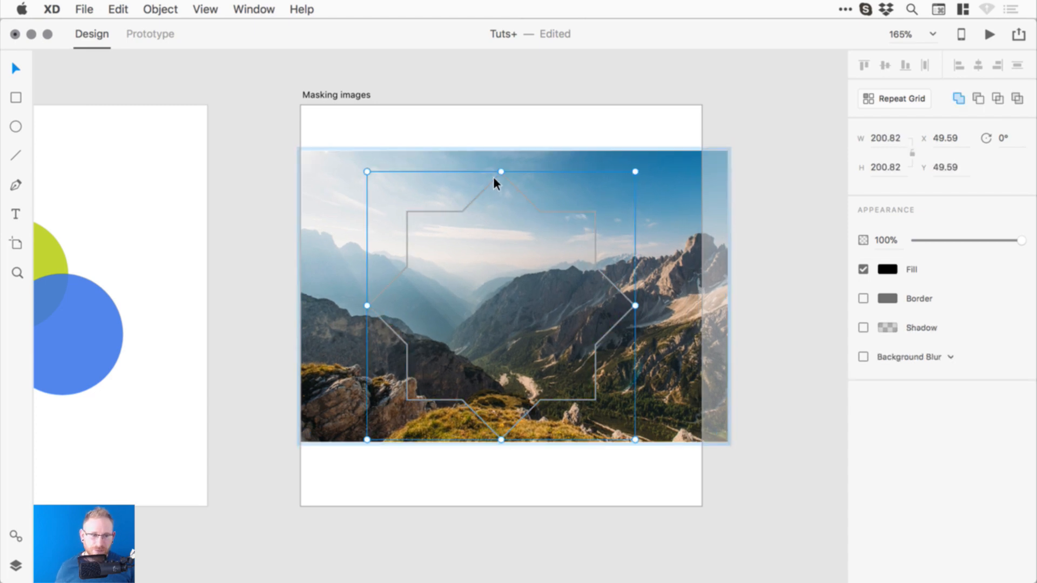
{"action": "left_click", "coordinate": [607, 172]}
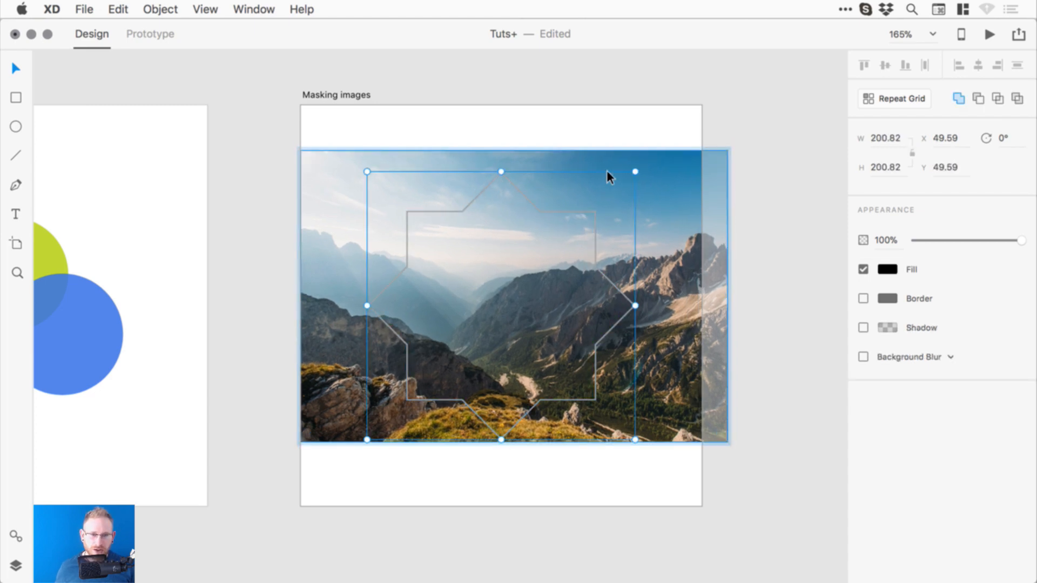
{"action": "left_click_drag", "start_coordinate": [727, 153], "coordinate": [746, 138]}
{"action": "left_click_drag", "start_coordinate": [669, 297], "coordinate": [637, 294]}
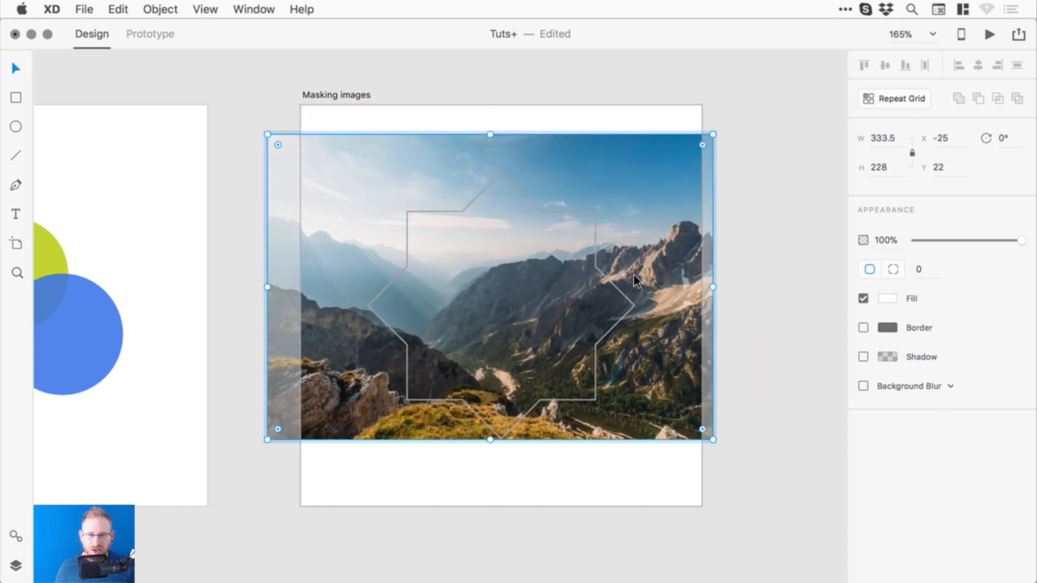
{"action": "mouse_move", "coordinate": [267, 134]}
{"action": "left_mouse_down"}
{"action": "mouse_move", "coordinate": [222, 104]}
{"action": "mouse_move", "coordinate": [340, 146]}
{"action": "mouse_move", "coordinate": [232, 99]}
{"action": "mouse_move", "coordinate": [264, 122]}
{"action": "left_mouse_up"}
{"action": "left_click", "coordinate": [723, 119]}
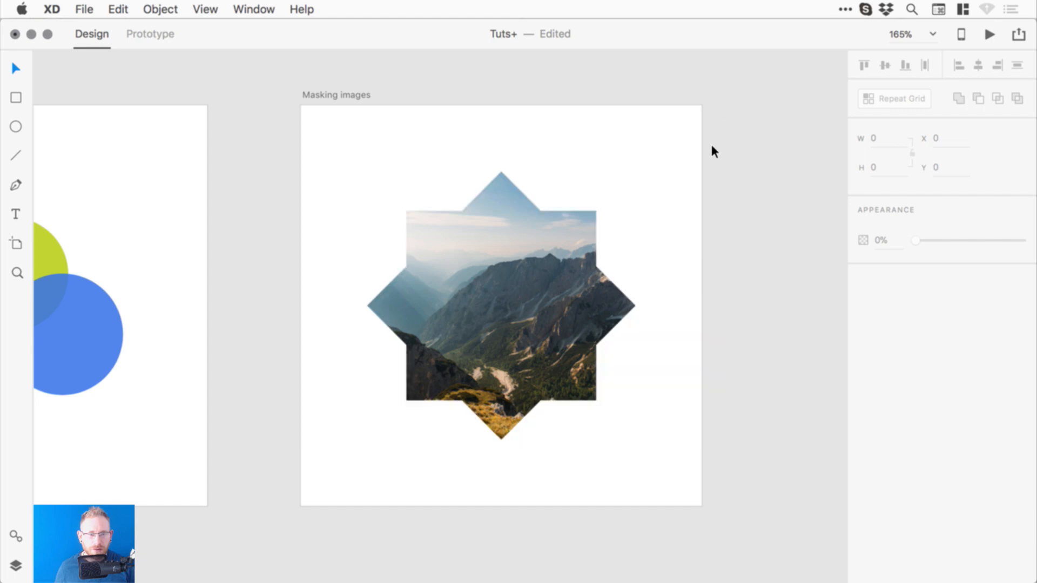
- Rotate the masked photo to 339° and reposition it inside the star
{"action": "double_click", "coordinate": [555, 230]}
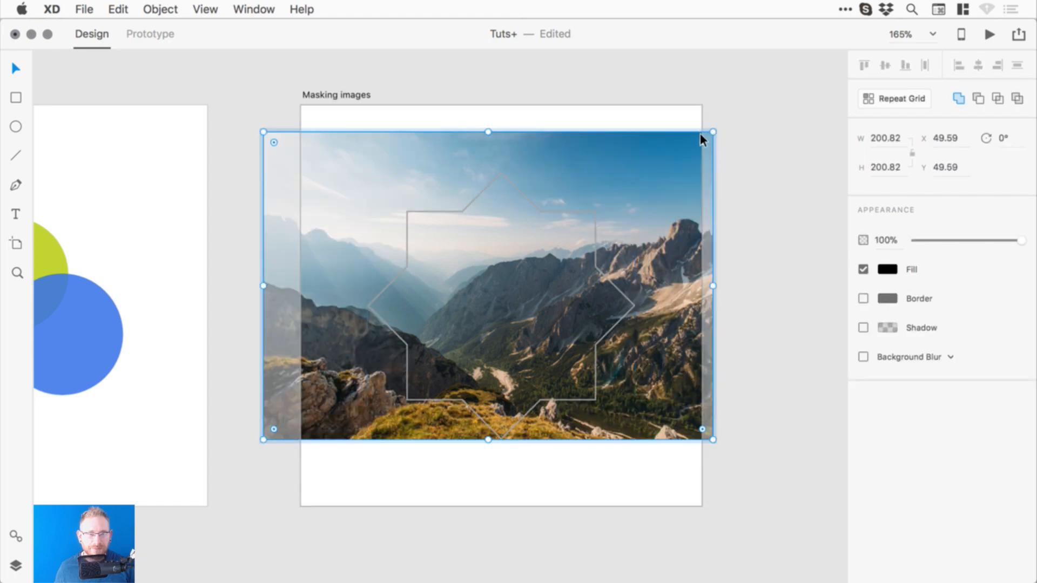
{"action": "left_click_drag", "start_coordinate": [718, 129], "coordinate": [628, 86]}
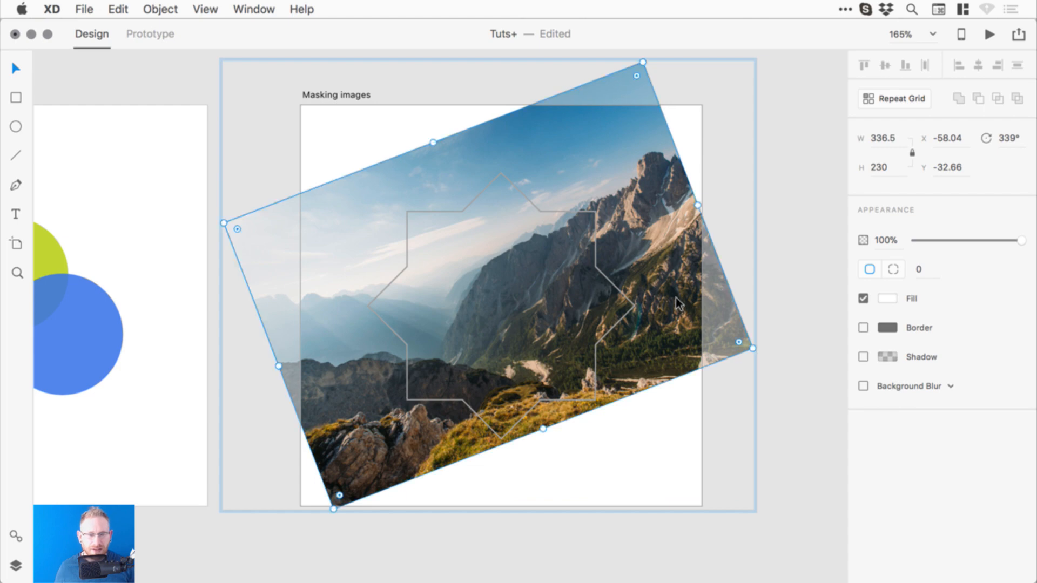
{"action": "left_click_drag", "start_coordinate": [678, 302], "coordinate": [614, 313]}
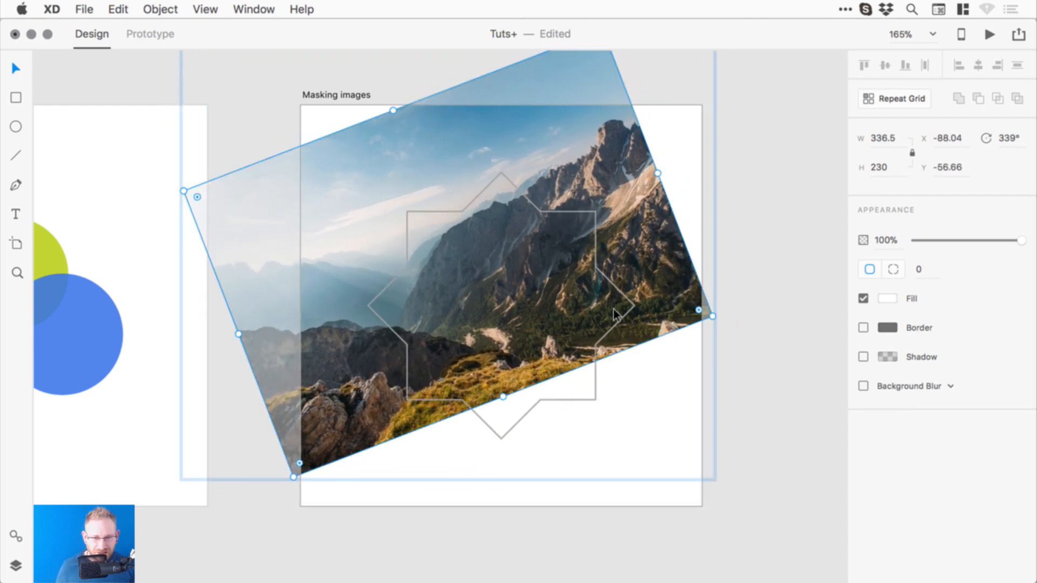
{"action": "left_click_drag", "start_coordinate": [685, 303], "coordinate": [711, 340]}
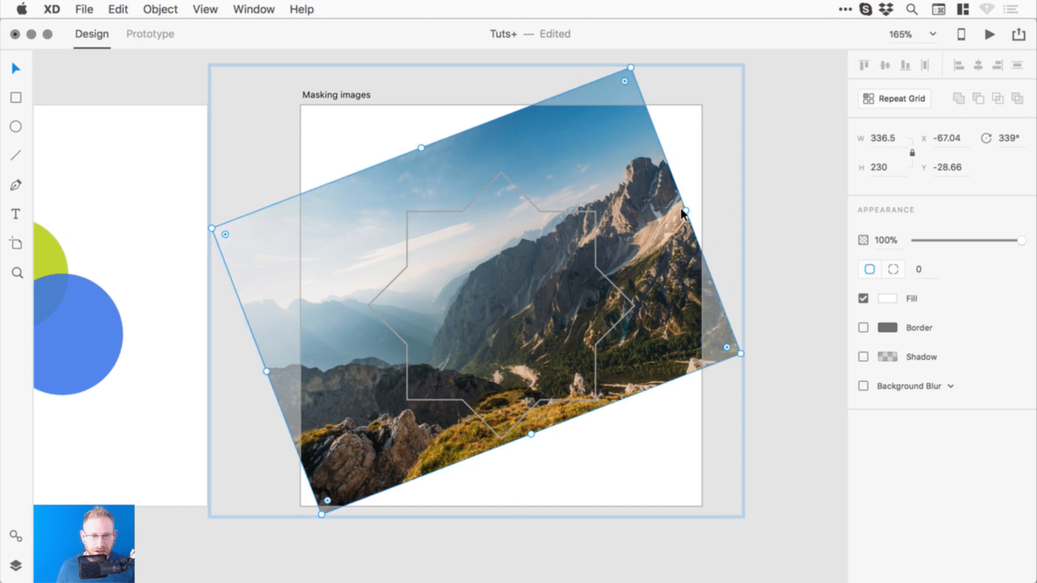
{"action": "left_click", "coordinate": [790, 205]}
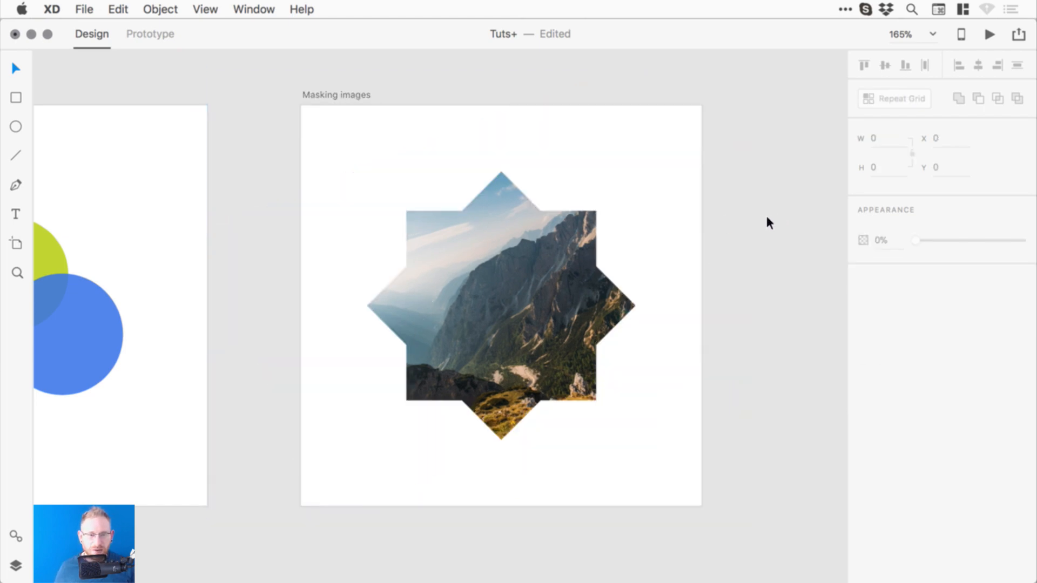
- Re-enter the mask to view the full photo, then exit and pan to the circles artboard
{"action": "left_click_drag", "start_coordinate": [646, 261], "coordinate": [680, 264]}
{"action": "left_click", "coordinate": [482, 322]}
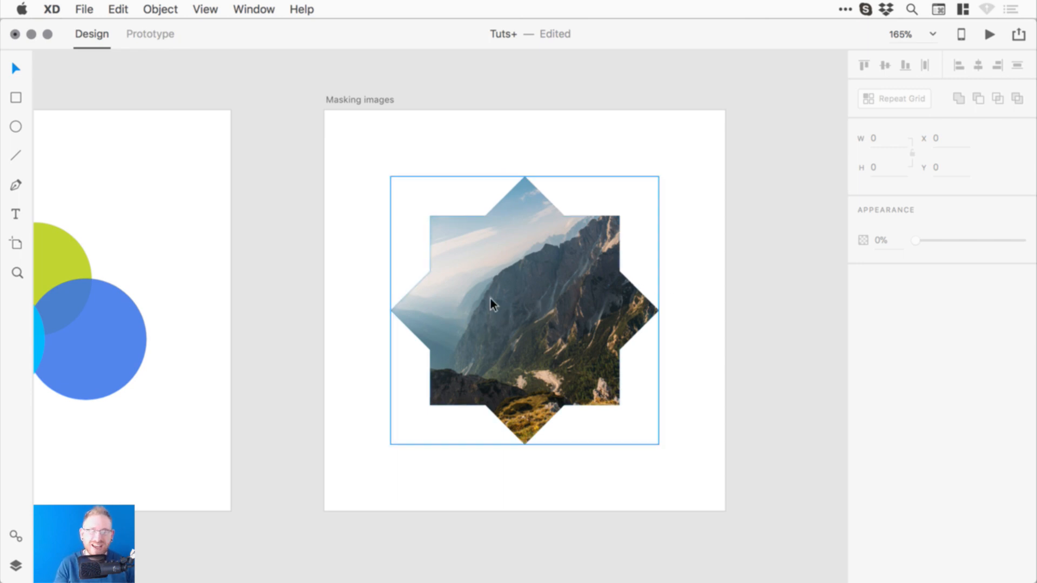
{"action": "left_click", "coordinate": [546, 291]}
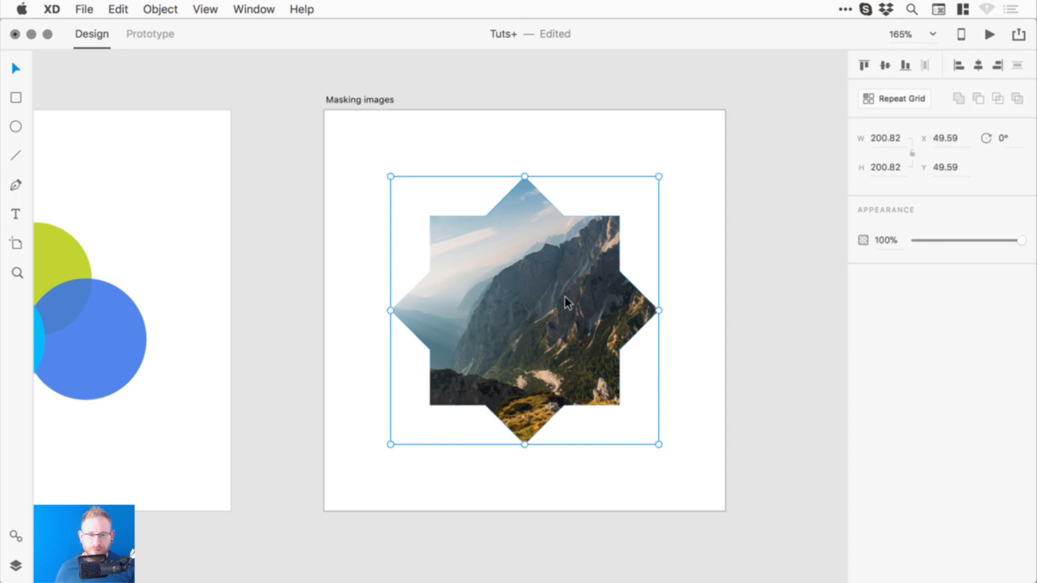
{"action": "double_click", "coordinate": [543, 296]}
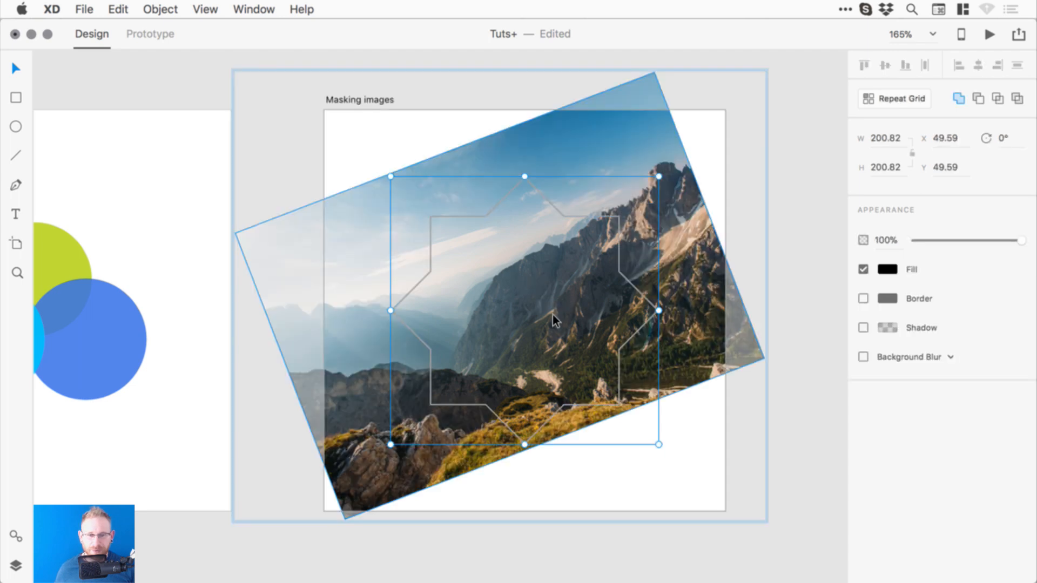
{"action": "left_click", "coordinate": [697, 281]}
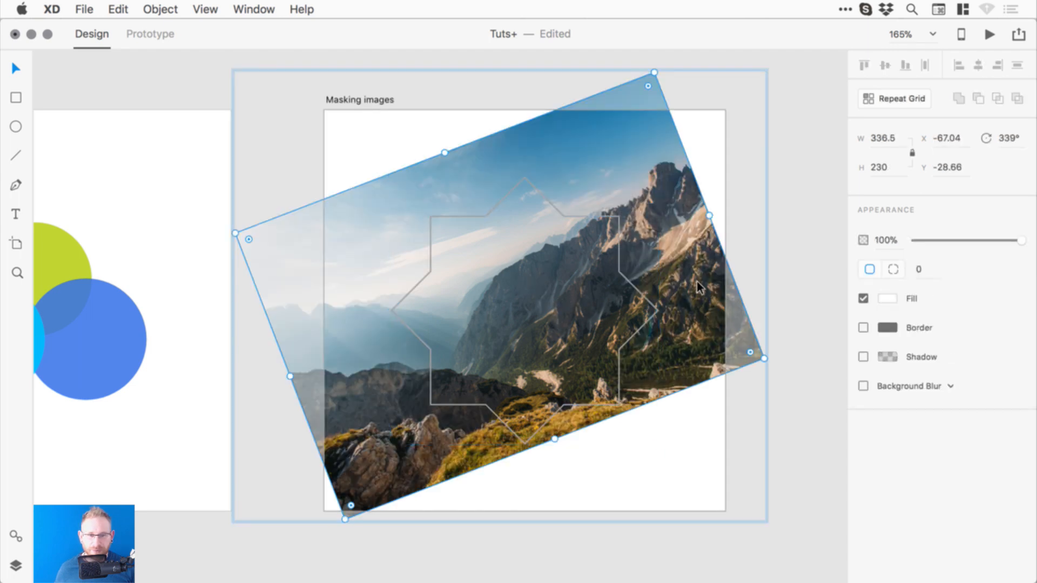
{"action": "left_click", "coordinate": [804, 263]}
{"action": "left_click_drag", "start_coordinate": [293, 373], "coordinate": [493, 362]}
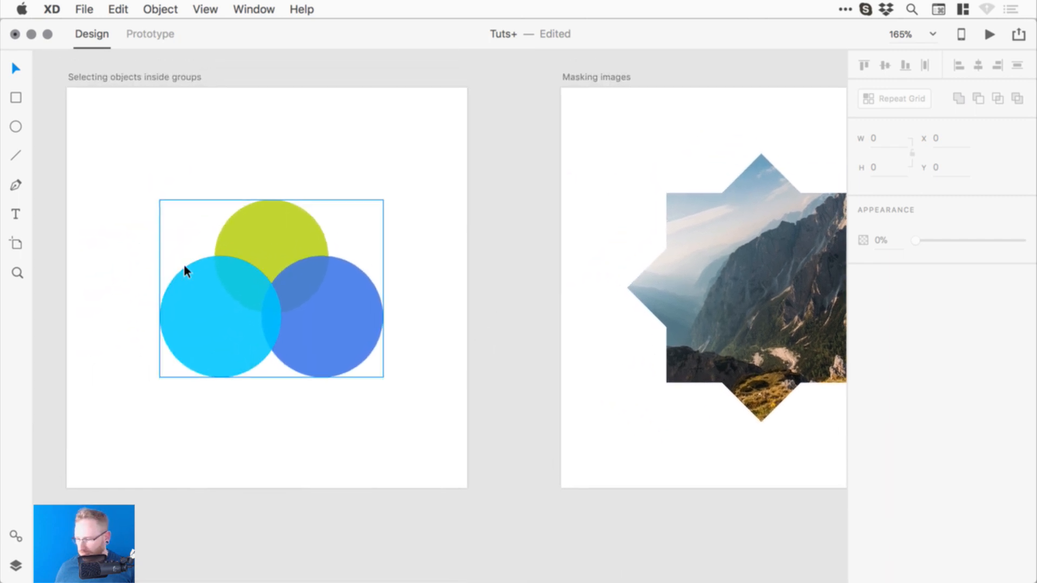
- Save the document and zoom out for an overview of the artboards
{"action": "key", "text": "super+s"}
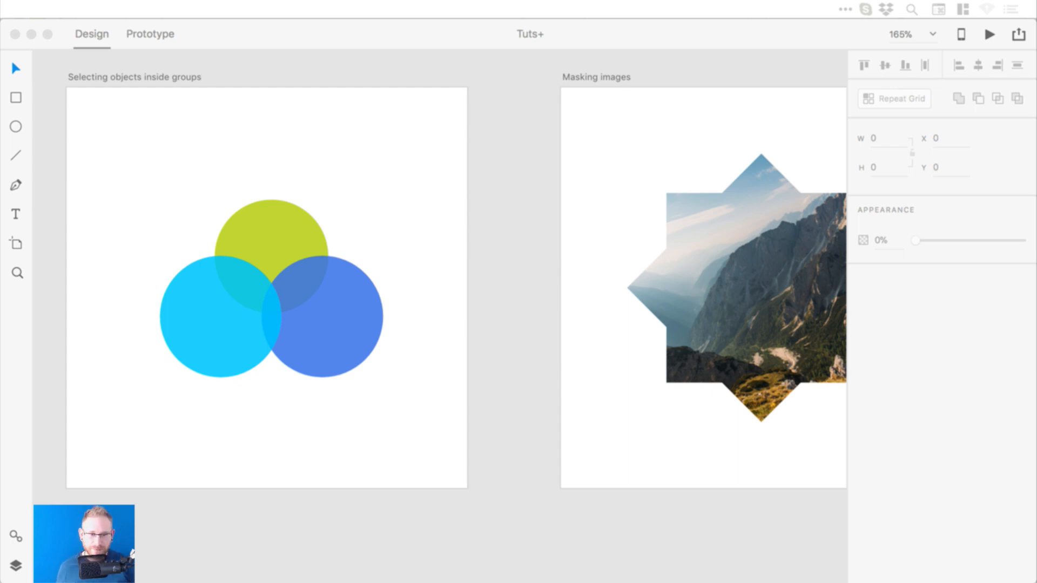
{"action": "left_click", "coordinate": [566, 179]}
{"action": "key", "text": "super+minus"}
{"action": "key", "text": "super+minus"}
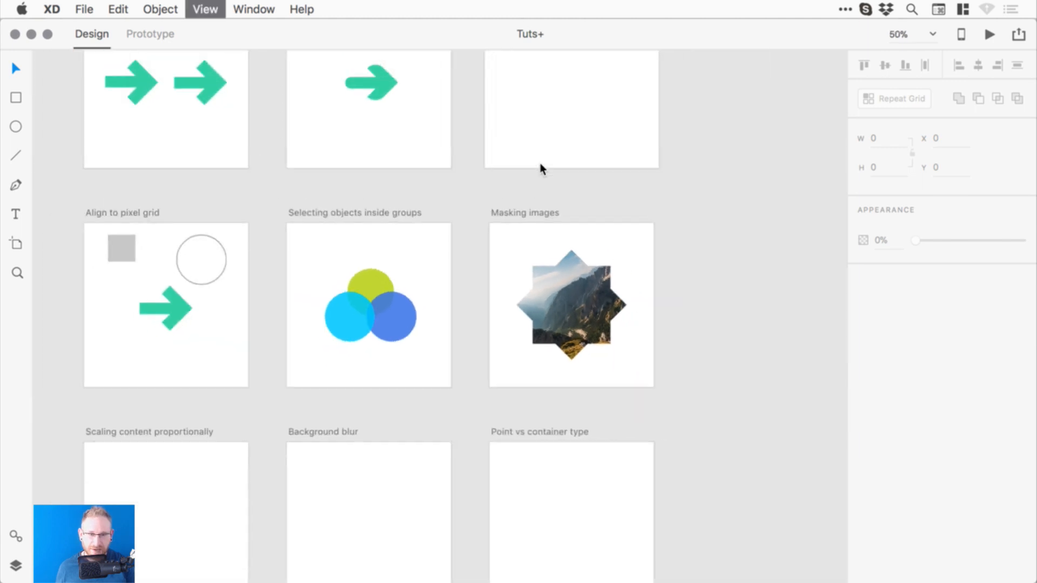
- Add a Web 1920 artboard and drag it to the right of the tutorial artboards
{"action": "key", "text": "super+minus"}
{"action": "key", "text": "a"}
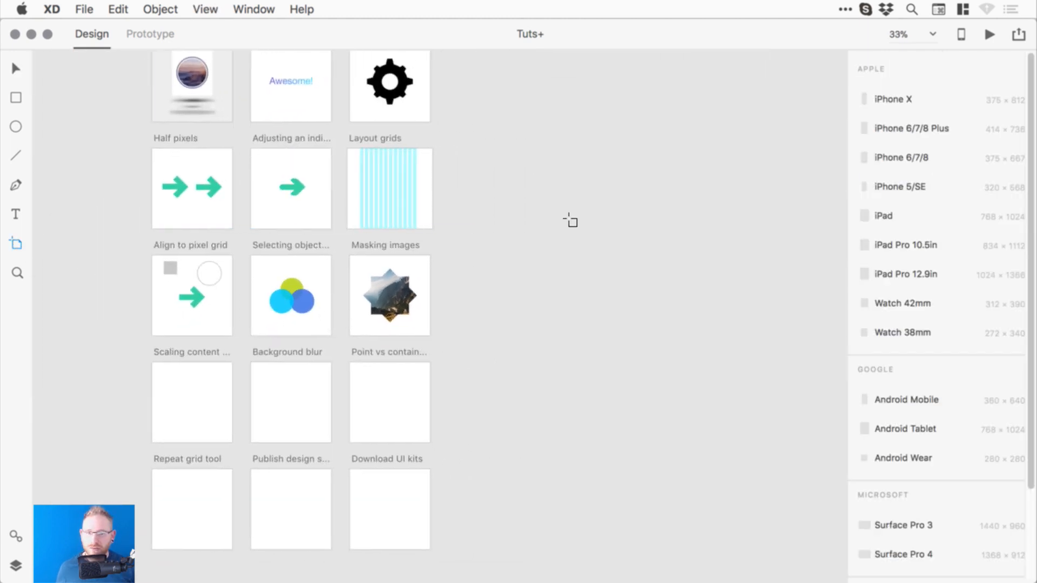
{"action": "scroll", "coordinate": [570, 221], "scroll_direction": "right", "scroll_amount": 5}
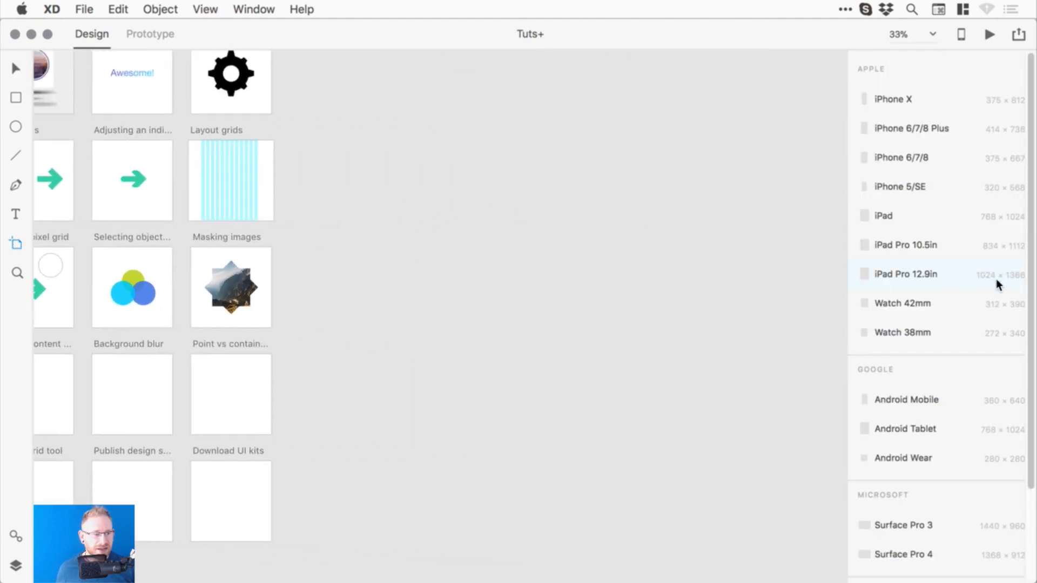
{"action": "scroll", "coordinate": [1003, 378], "scroll_direction": "down", "scroll_amount": 4}
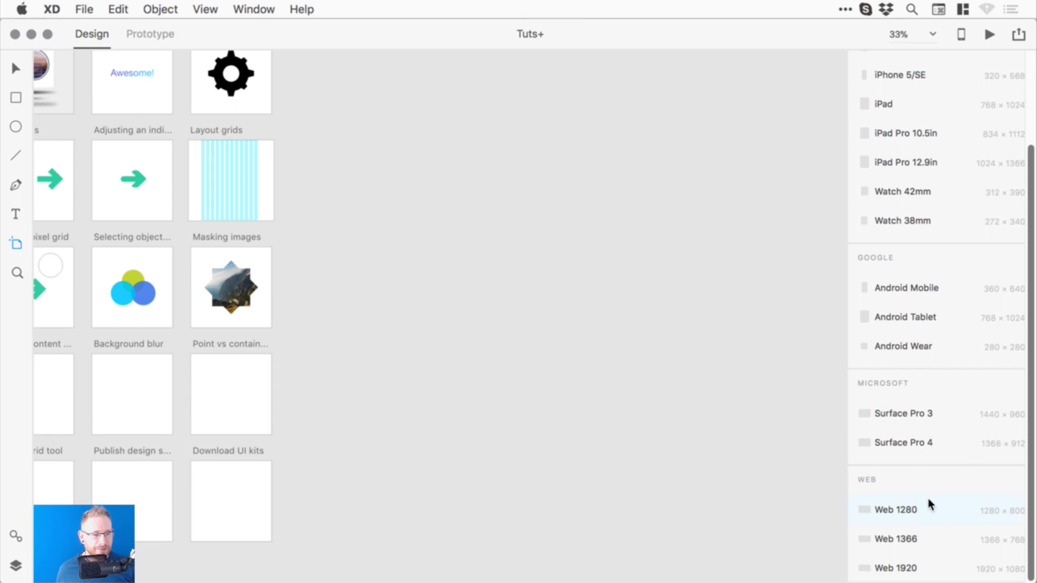
{"action": "left_click", "coordinate": [903, 569]}
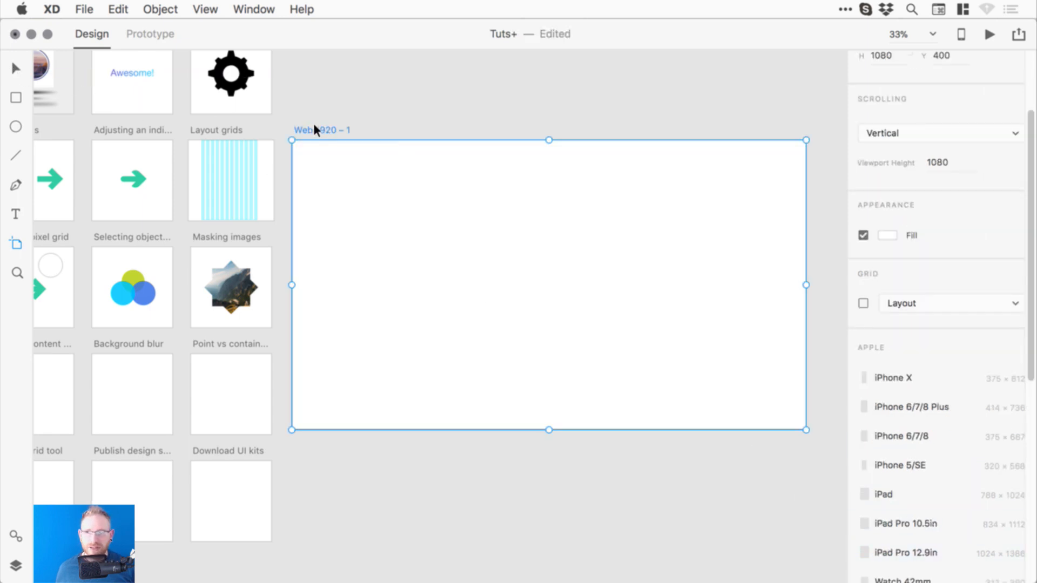
{"action": "left_click_drag", "start_coordinate": [315, 127], "coordinate": [406, 127]}
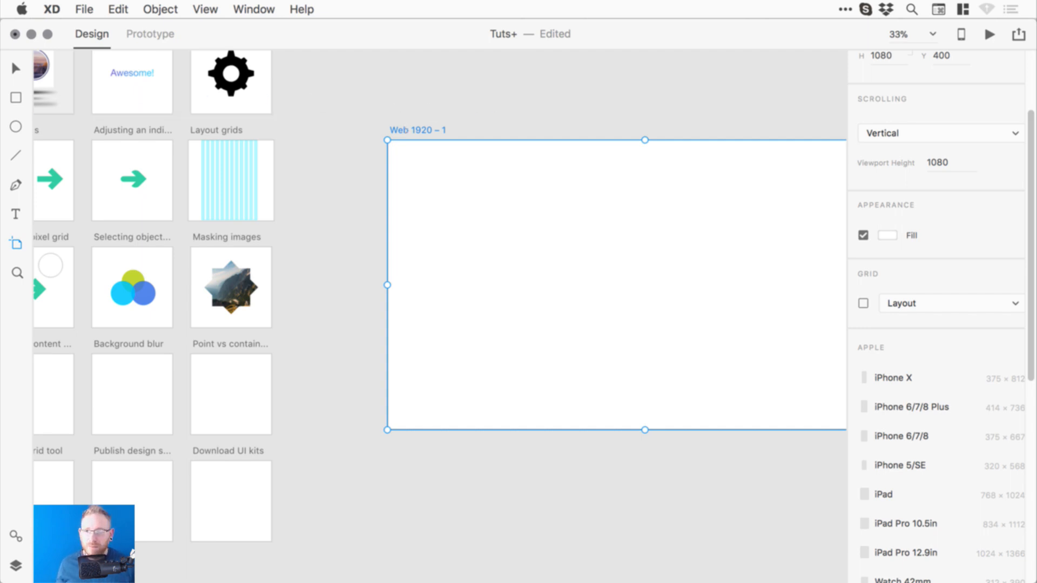
- Test narrowing Web 1920 – 1 to 1487, undo it, and move it to X 1507, Y 420
{"action": "left_click", "coordinate": [16, 69]}
{"action": "left_click", "coordinate": [540, 86]}
{"action": "left_click_drag", "start_coordinate": [544, 134], "coordinate": [424, 146]}
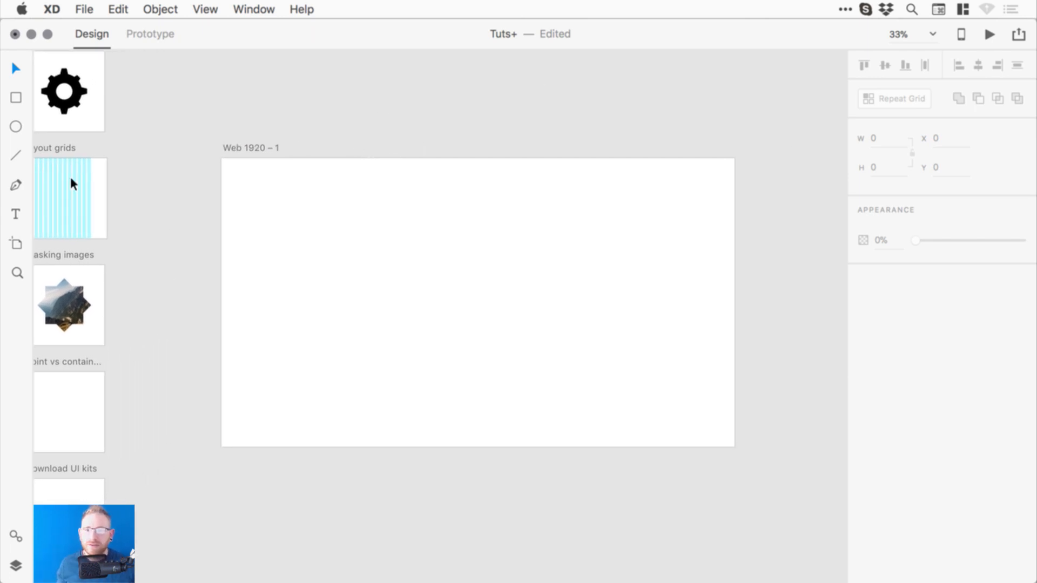
{"action": "left_click", "coordinate": [255, 146]}
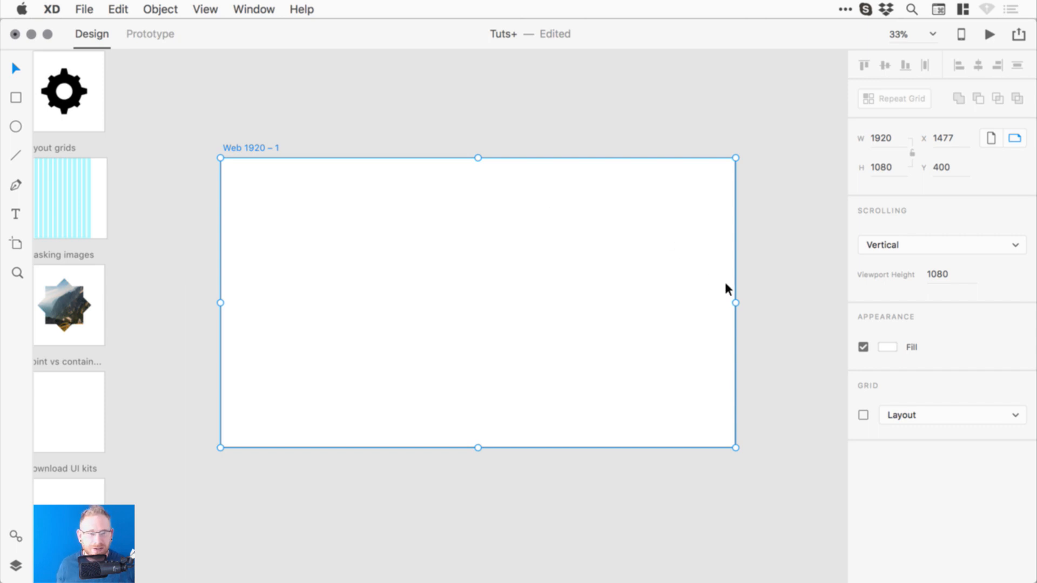
{"action": "left_click_drag", "start_coordinate": [733, 303], "coordinate": [620, 304]}
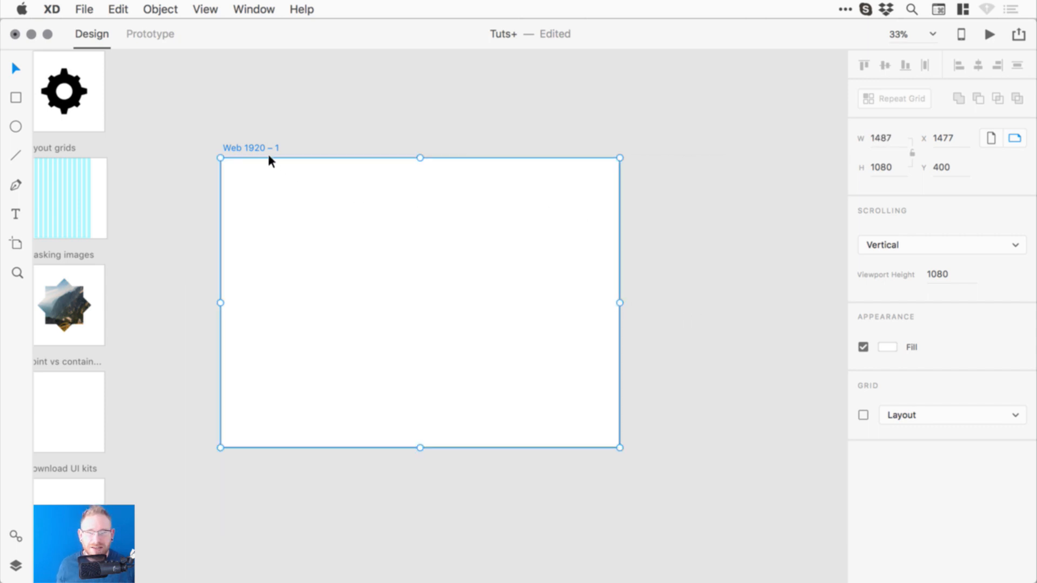
{"action": "key", "text": "super+z"}
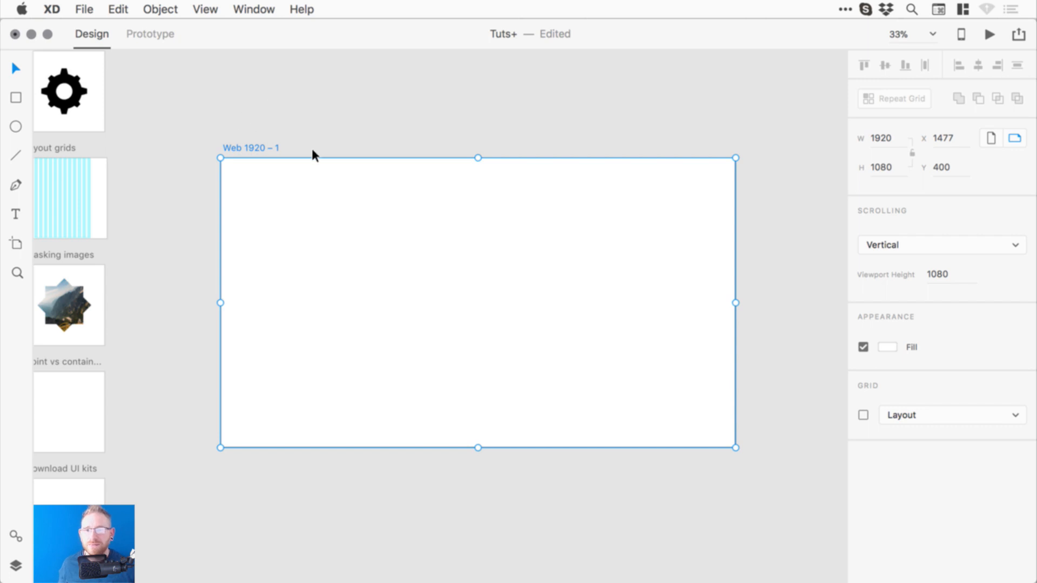
{"action": "mouse_move", "coordinate": [257, 143]}
{"action": "left_mouse_down"}
{"action": "mouse_move", "coordinate": [269, 153]}
{"action": "mouse_move", "coordinate": [250, 157]}
{"action": "left_mouse_up"}
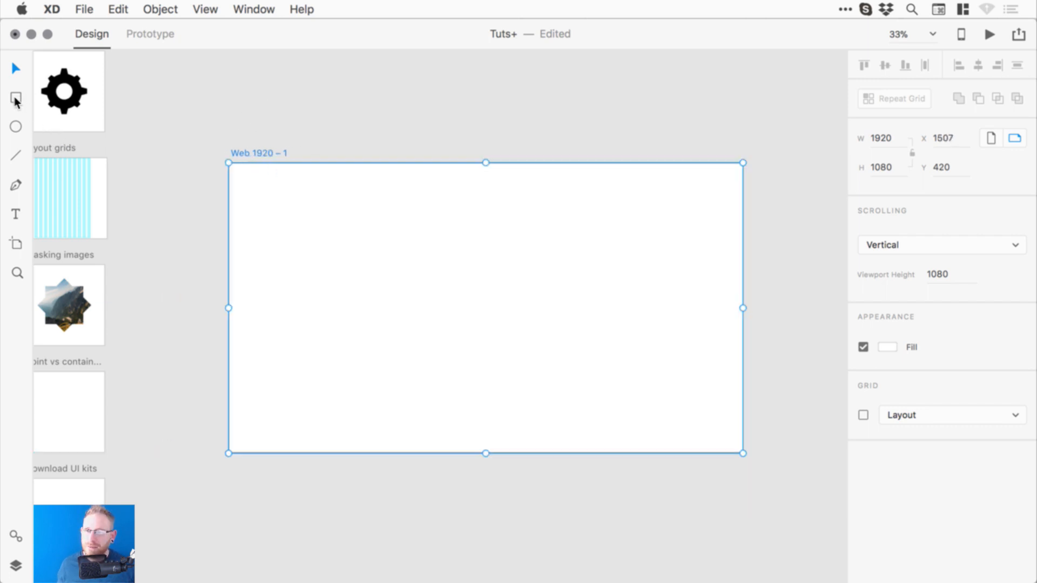
- Enable the Web 1920 – 1 layout grid and set its margin to 375 (after trying 200)
{"action": "left_click", "coordinate": [864, 416]}
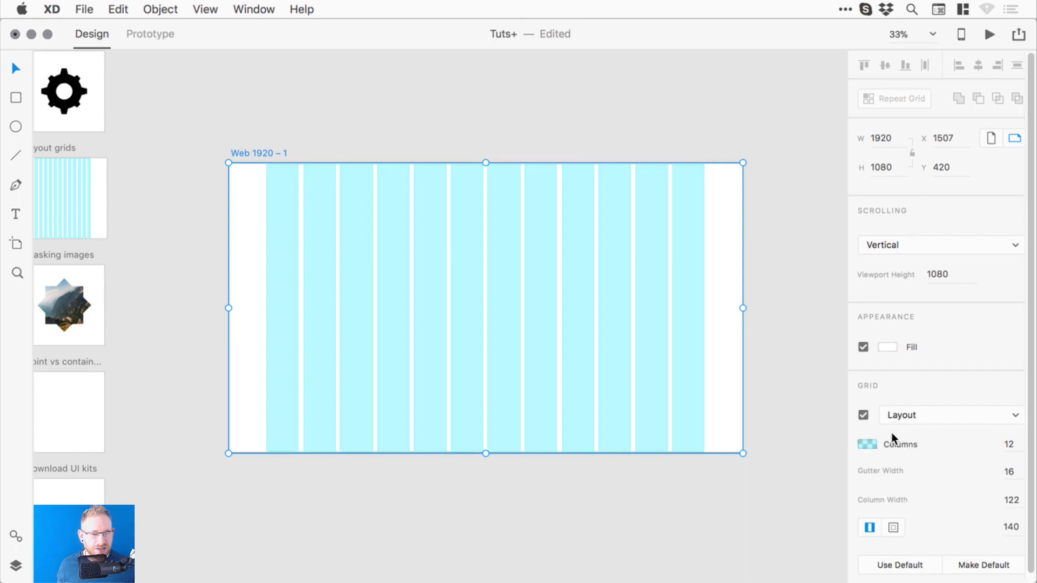
{"action": "left_click", "coordinate": [1011, 527]}
{"action": "type", "text": "200"}
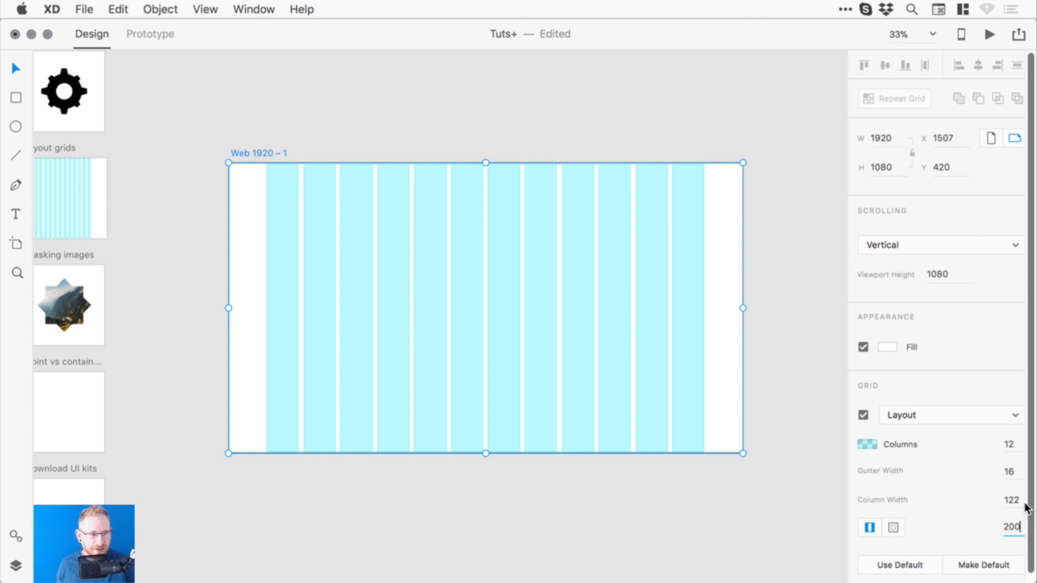
{"action": "key", "text": "Return"}
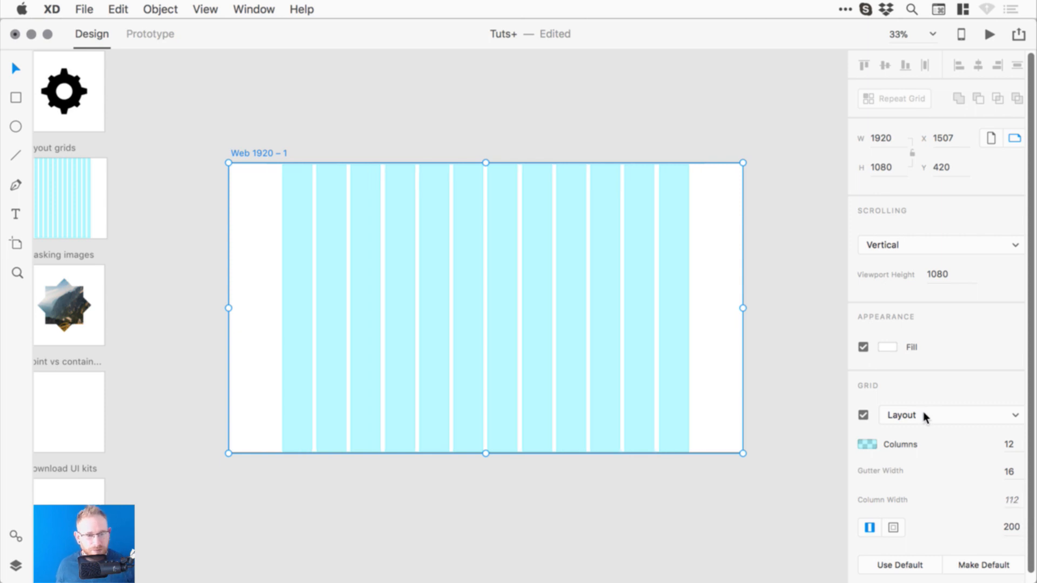
{"action": "left_click", "coordinate": [1014, 530]}
{"action": "type", "text": "3"}
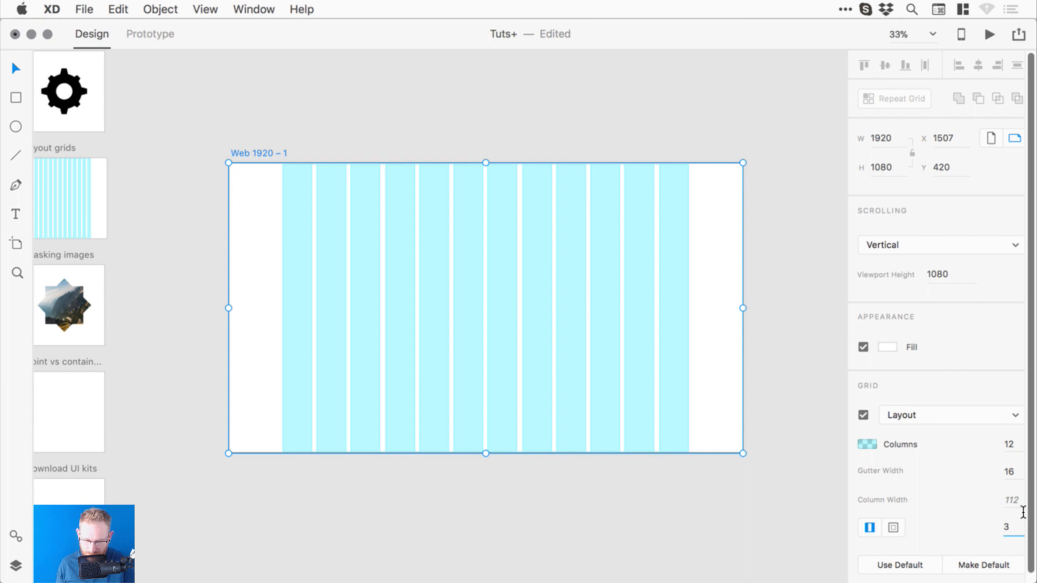
{"action": "type", "text": "75"}
{"action": "key", "text": "Return"}
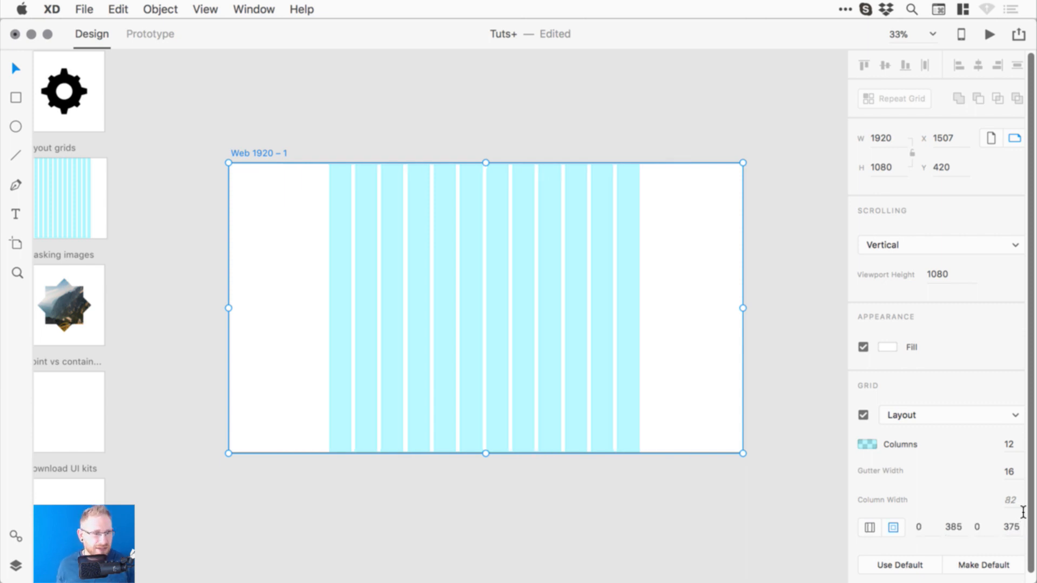
{"action": "left_click", "coordinate": [1010, 471]}
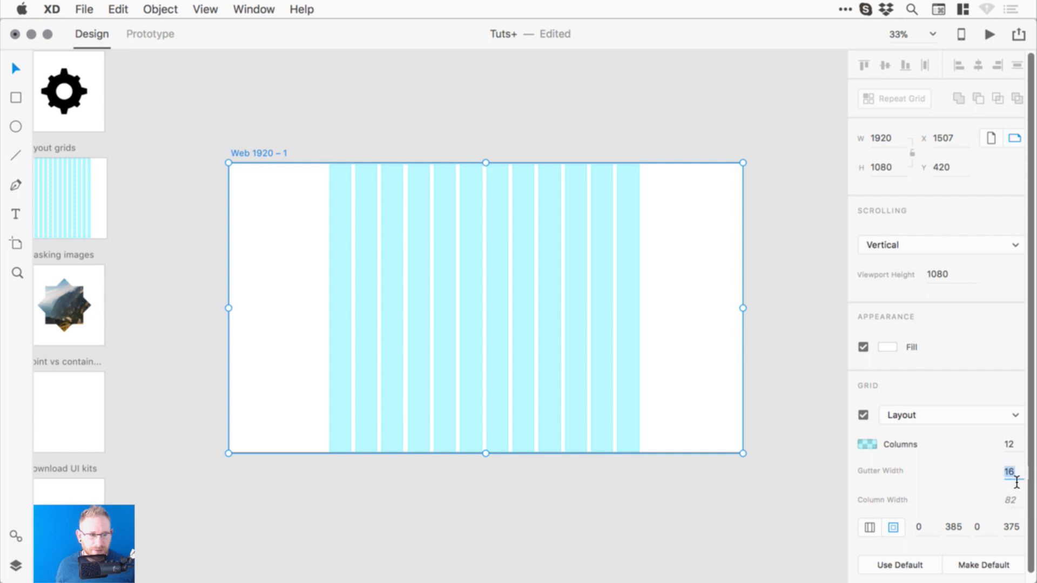
{"action": "left_click", "coordinate": [751, 231]}
{"action": "key", "text": "super+space"}
{"action": "left_click_drag", "start_coordinate": [504, 303], "coordinate": [410, 307]}
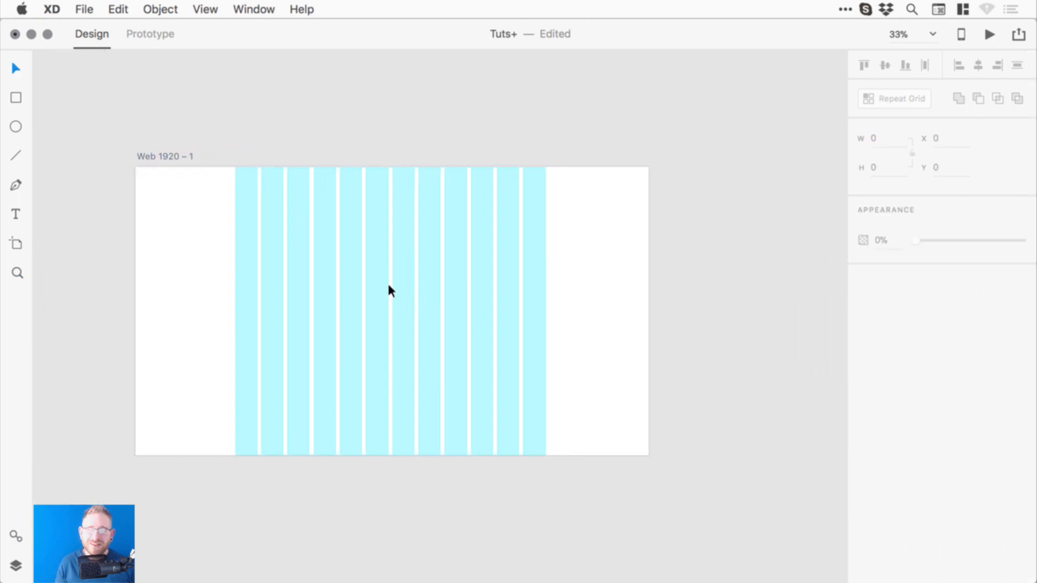
- Duplicate the artboard to the right and set the copy's width to 480
{"action": "left_click", "coordinate": [16, 244]}
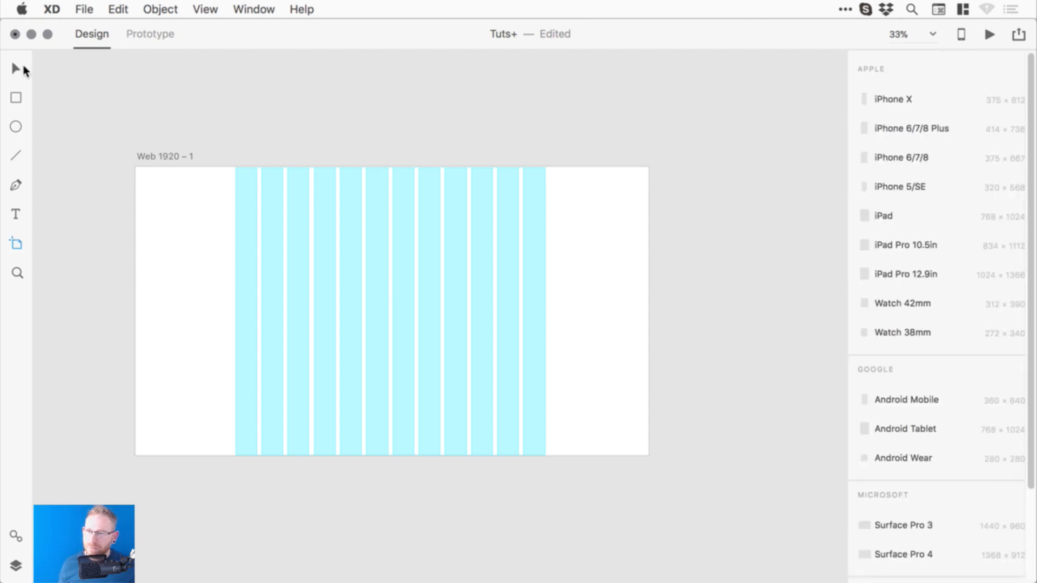
{"action": "left_click", "coordinate": [16, 69]}
{"action": "left_click_drag", "start_coordinate": [186, 154], "coordinate": [692, 157]}
{"action": "left_click_drag", "start_coordinate": [692, 255], "coordinate": [211, 251]}
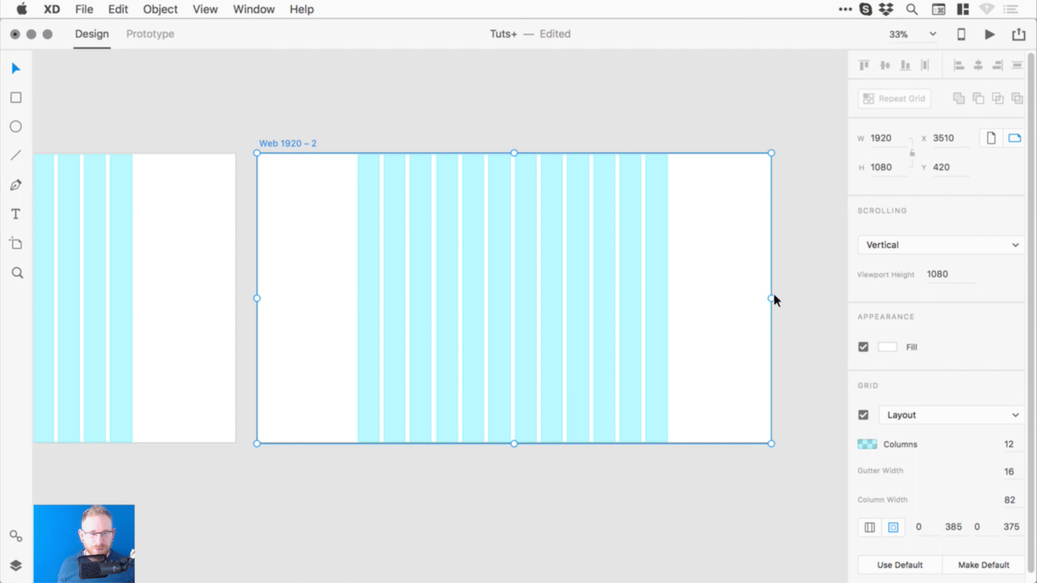
{"action": "left_click_drag", "start_coordinate": [773, 299], "coordinate": [468, 306]}
{"action": "left_click", "coordinate": [895, 146]}
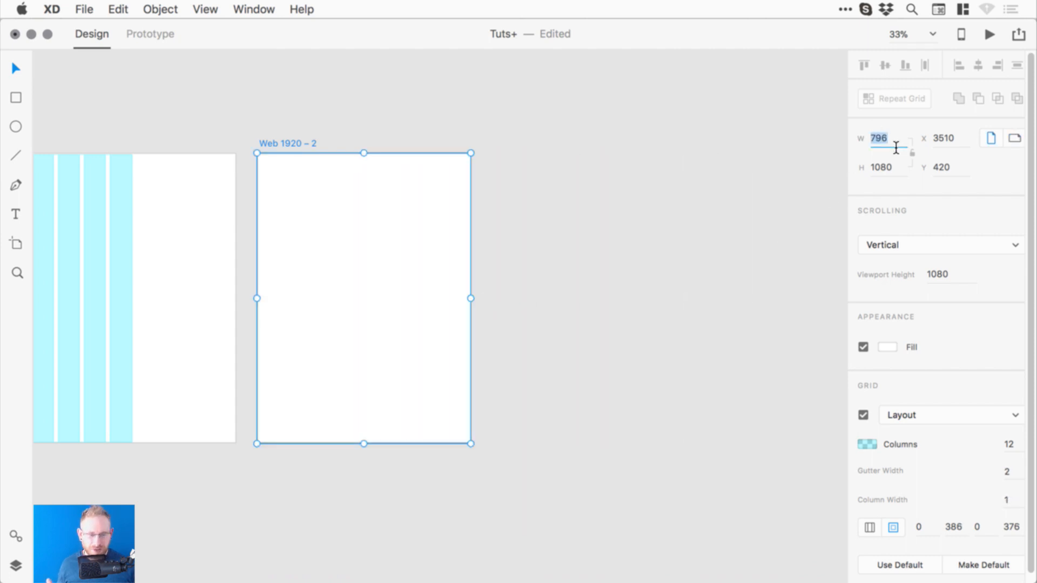
{"action": "type", "text": "750"}
{"action": "key", "text": "Return"}
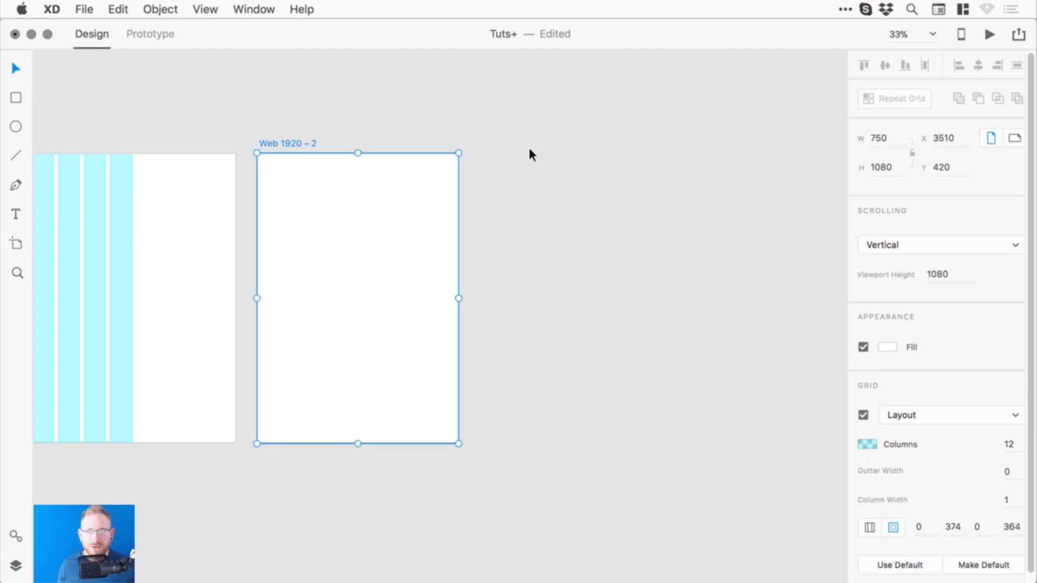
{"action": "left_click", "coordinate": [889, 144]}
{"action": "type", "text": "480"}
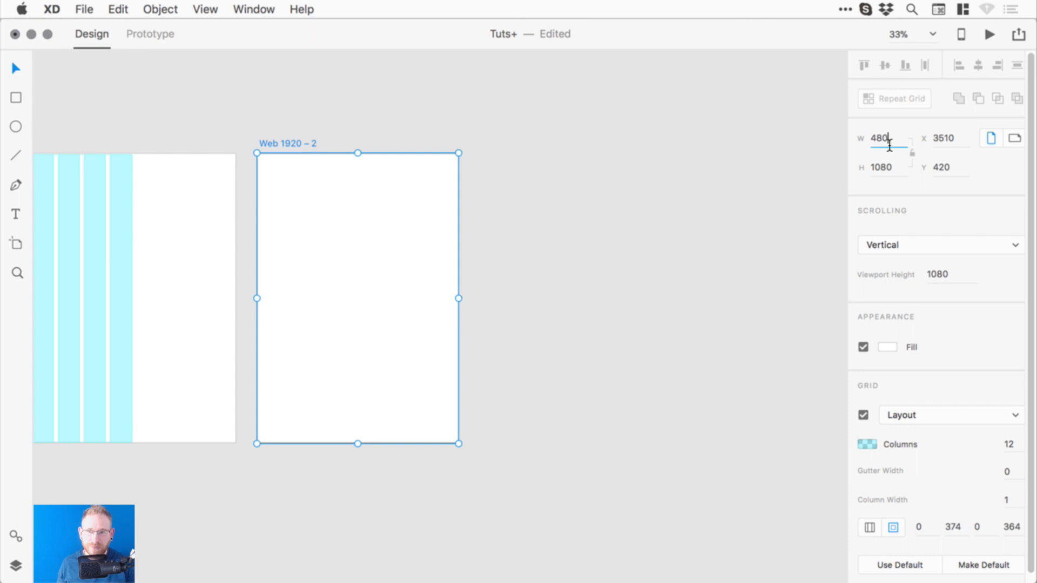
{"action": "key", "text": "Return"}
- Rename the narrow artboard to 'Mobile'
{"action": "left_click_drag", "start_coordinate": [370, 182], "coordinate": [480, 164]}
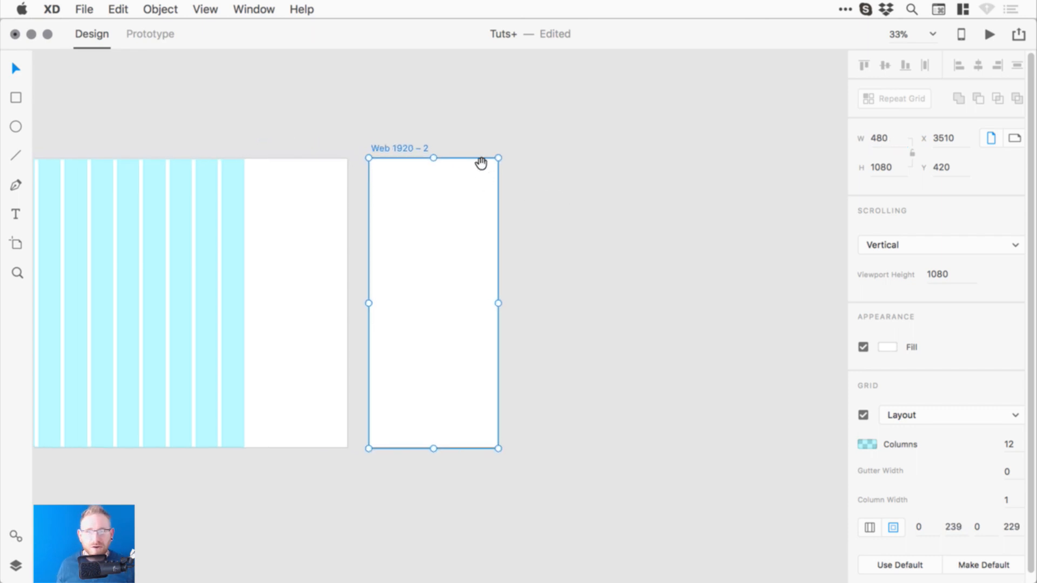
{"action": "double_click", "coordinate": [397, 146]}
{"action": "type", "text": "Mobil"}
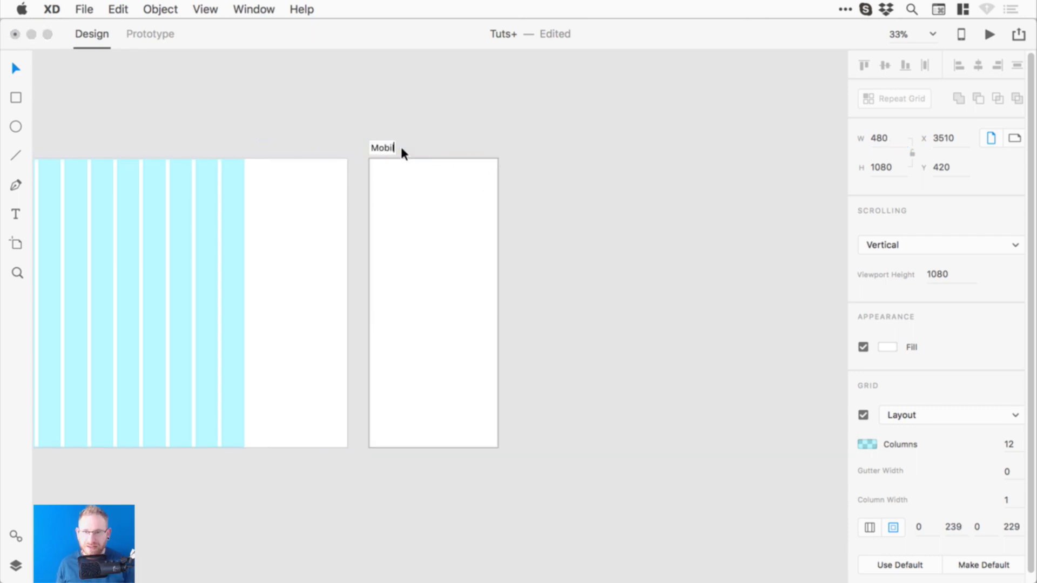
{"action": "key", "text": "Return"}
{"action": "double_click", "coordinate": [382, 147]}
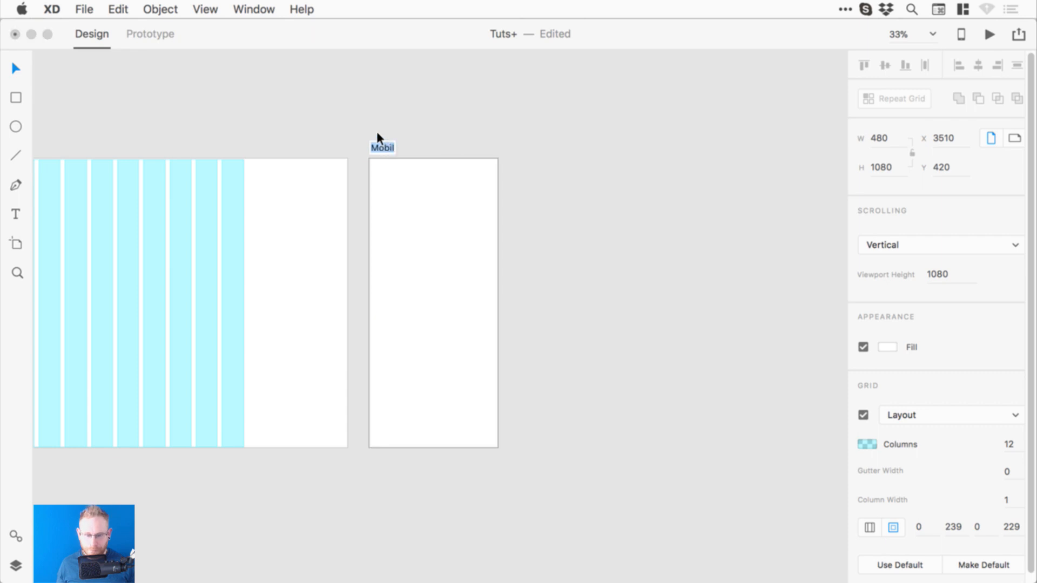
{"action": "type", "text": "Mobile"}
{"action": "key", "text": "Return"}
- Rename the Web 1920 – 1 artboard to 'Desktop'
{"action": "scroll", "coordinate": [209, 162], "scroll_direction": "left", "scroll_amount": 10}
{"action": "left_click", "coordinate": [144, 153]}
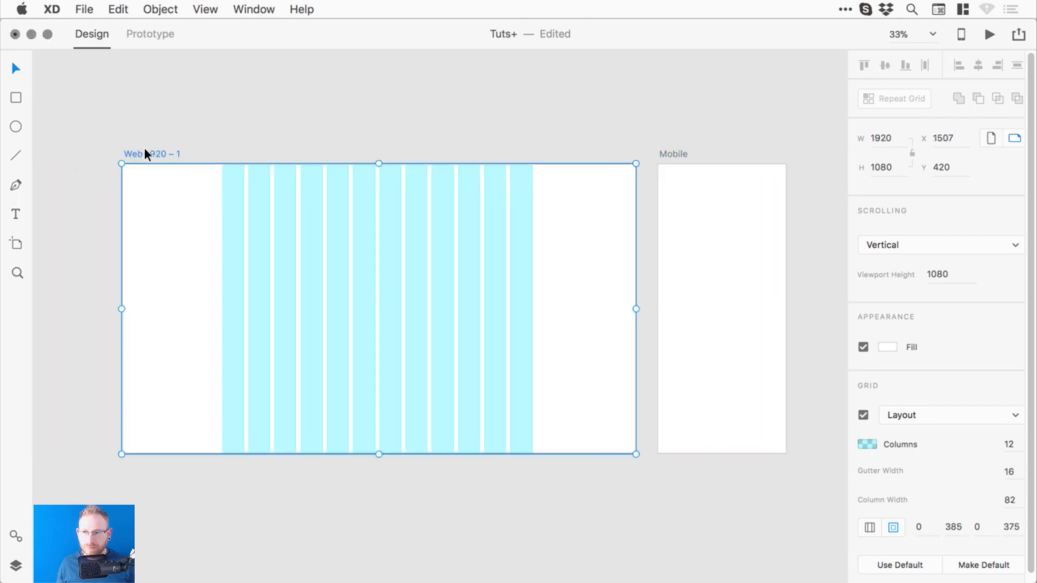
{"action": "double_click", "coordinate": [143, 154]}
{"action": "type", "text": "Desktop"}
{"action": "key", "text": "Return"}
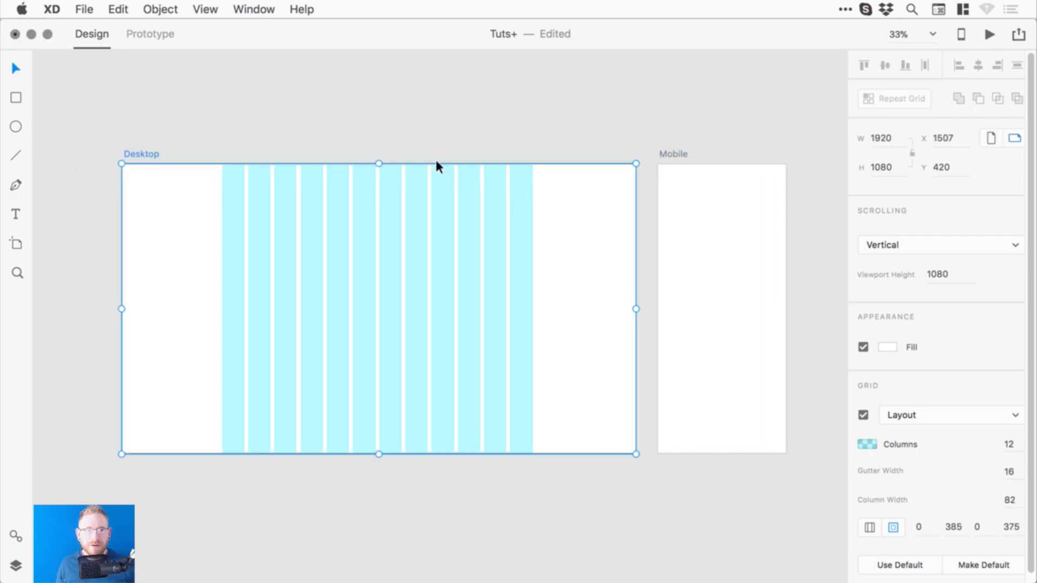
{"action": "scroll", "coordinate": [465, 172], "scroll_direction": "right", "scroll_amount": 5}
- Give the Mobile grid a uniform 20 margin and 4 columns
{"action": "left_click", "coordinate": [501, 155]}
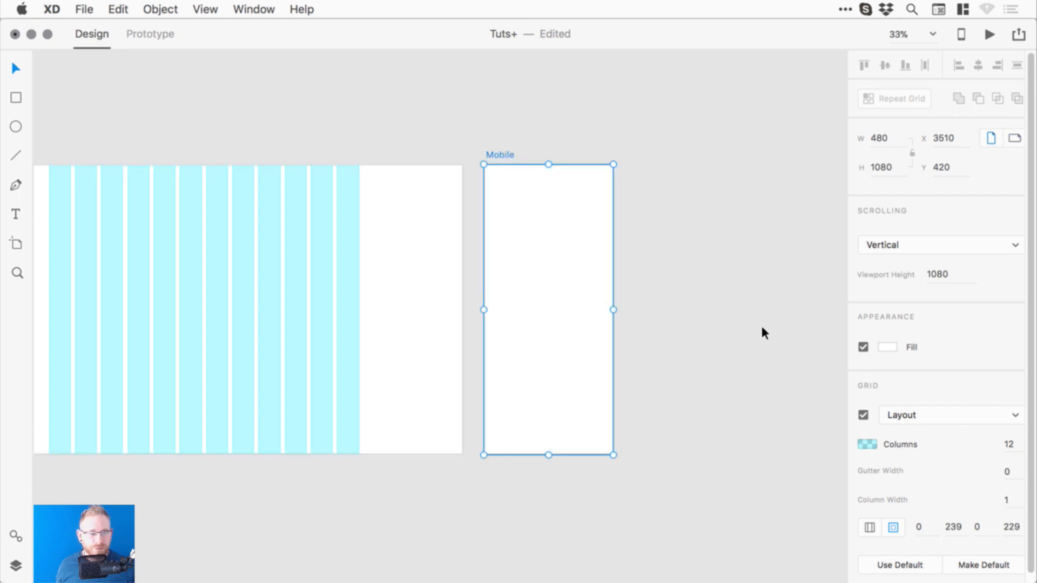
{"action": "left_click", "coordinate": [1008, 444]}
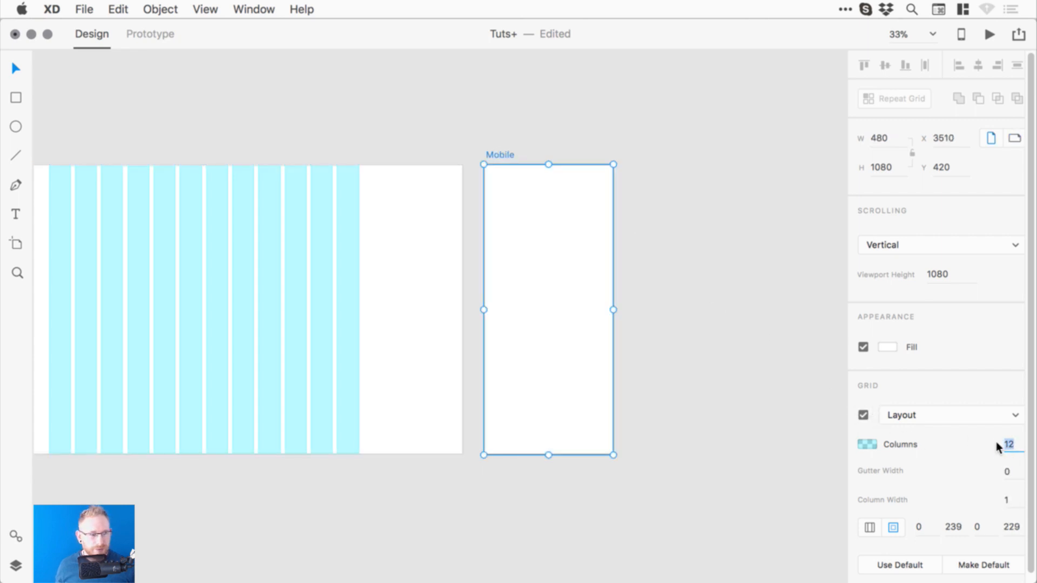
{"action": "left_click", "coordinate": [1008, 533]}
{"action": "left_click", "coordinate": [870, 527]}
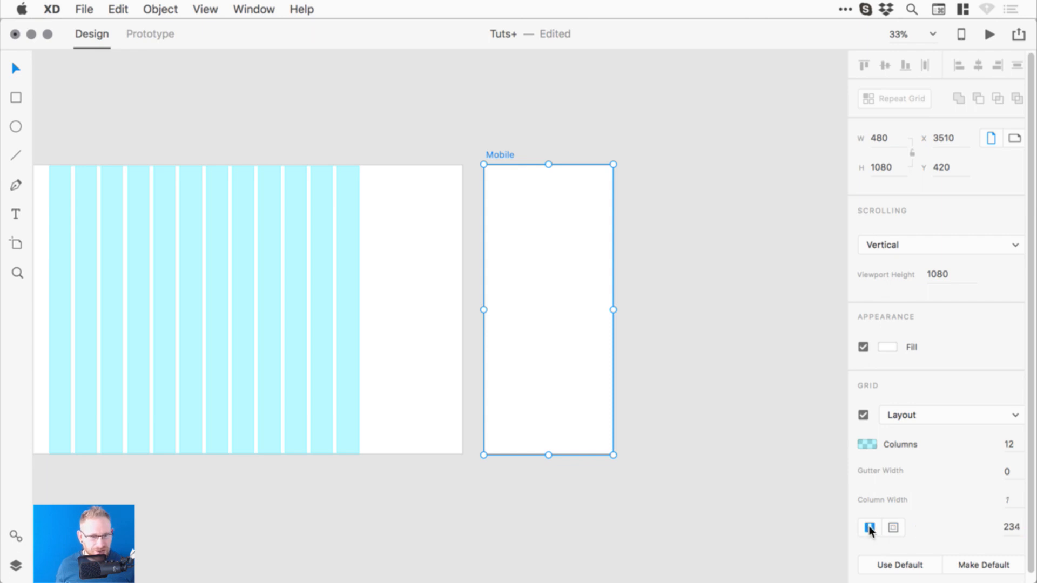
{"action": "left_click", "coordinate": [1019, 532]}
{"action": "type", "text": "20"}
{"action": "key", "text": "Return"}
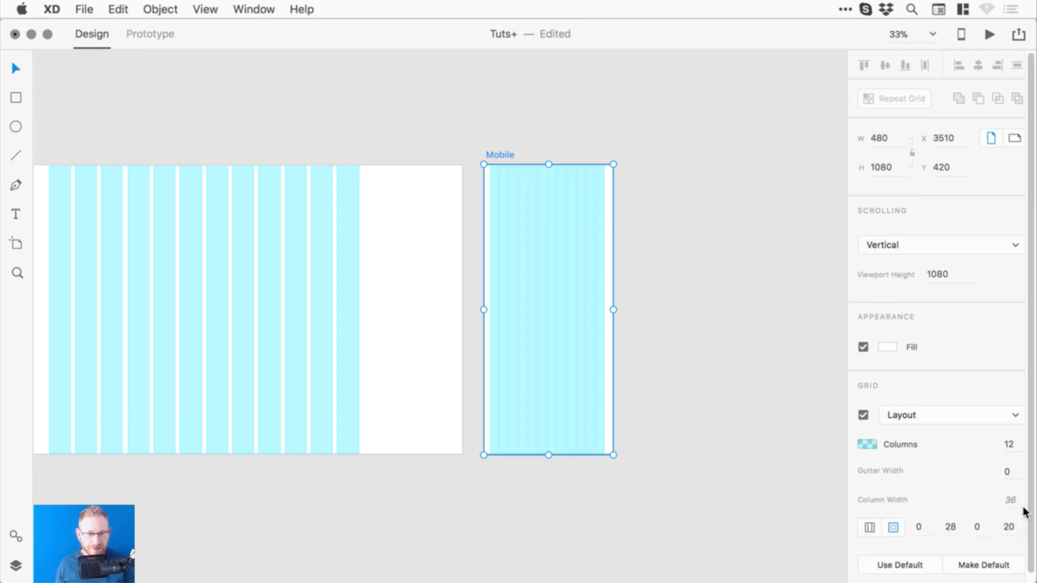
{"action": "left_click", "coordinate": [1008, 445]}
{"action": "type", "text": "4"}
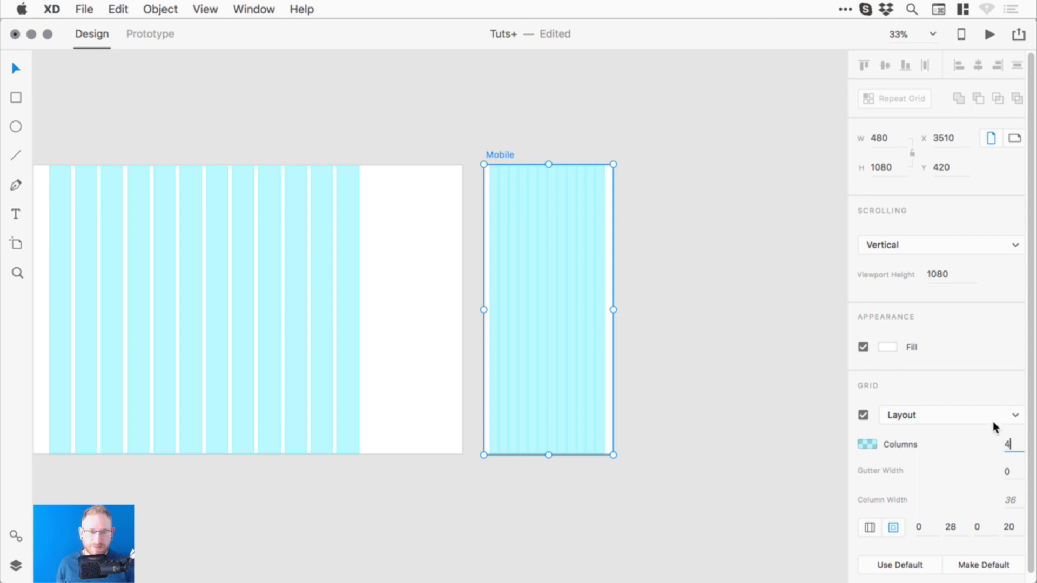
{"action": "key", "text": "Return"}
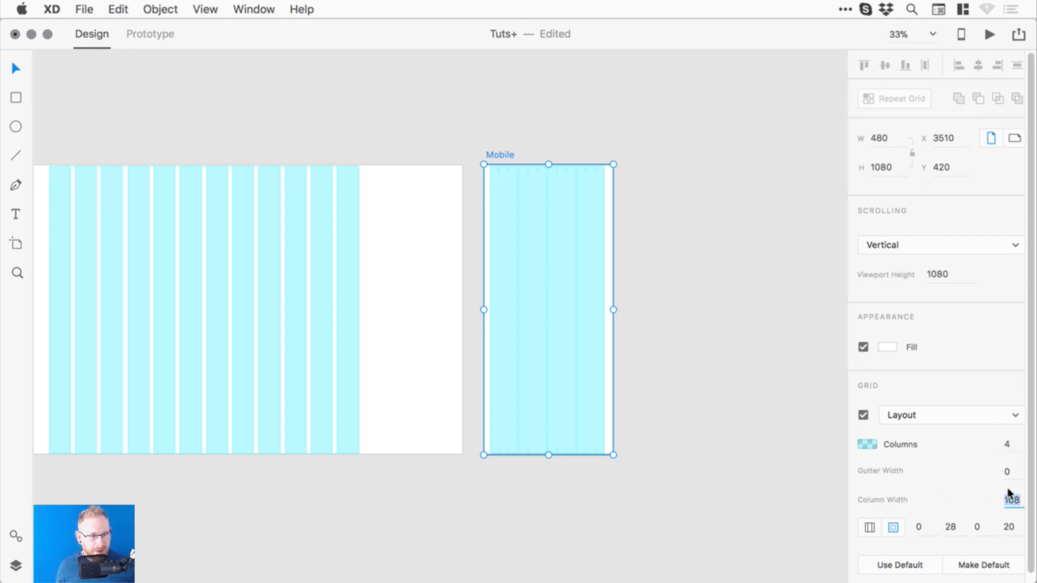
- Set the Mobile grid's column width to 70 and raise the uniform margin from 50 to 80
{"action": "type", "text": "70"}
{"action": "key", "text": "Return"}
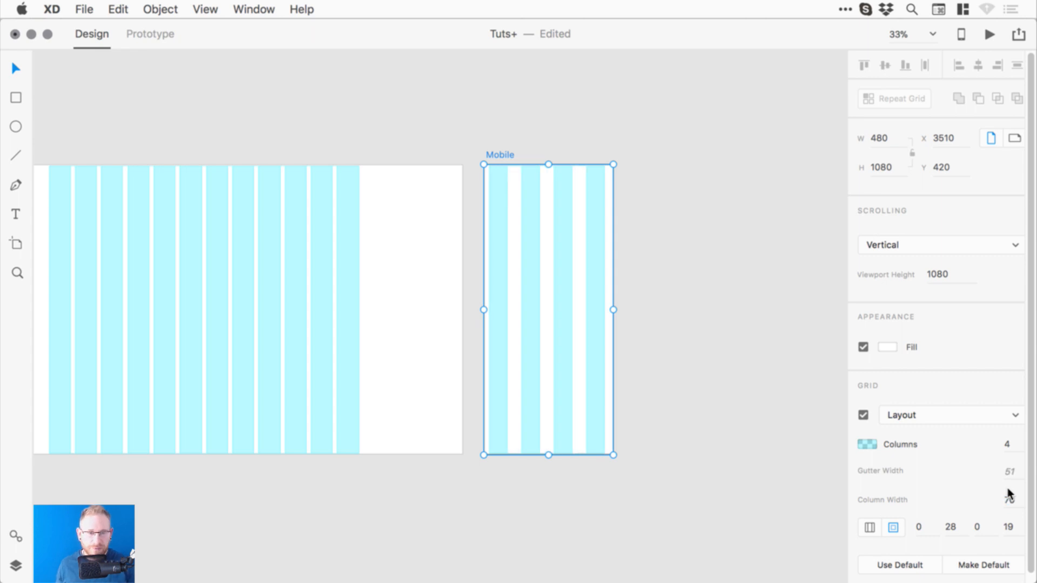
{"action": "left_click", "coordinate": [1009, 527]}
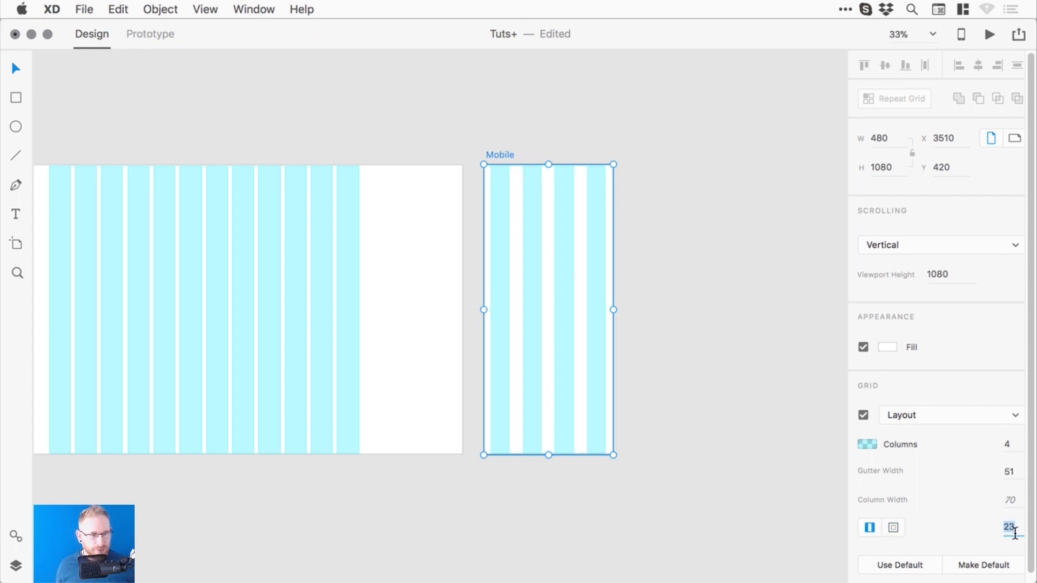
{"action": "type", "text": "50"}
{"action": "key", "text": "Return"}
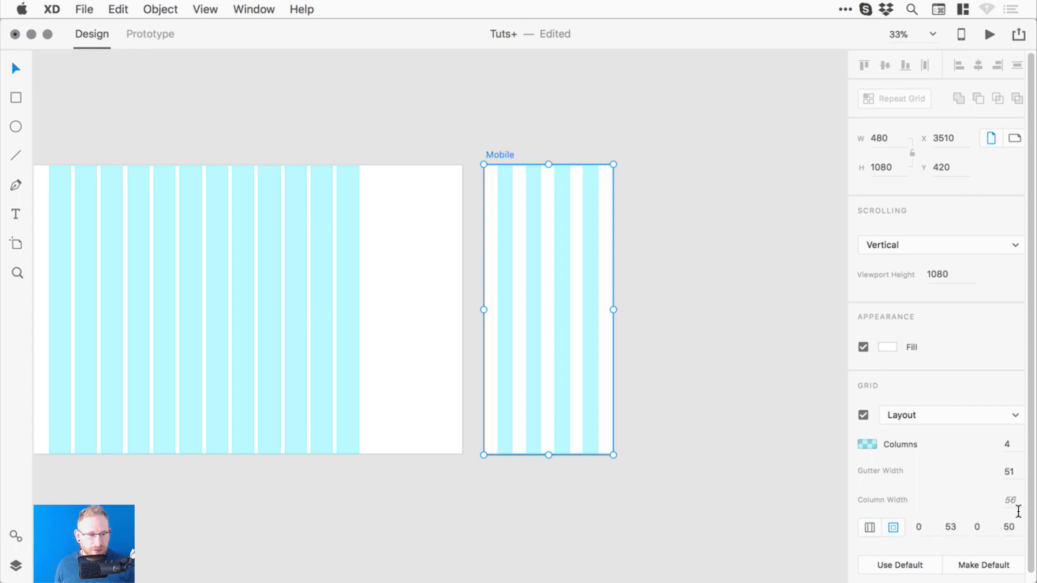
{"action": "left_click", "coordinate": [870, 527]}
{"action": "left_click", "coordinate": [1010, 528]}
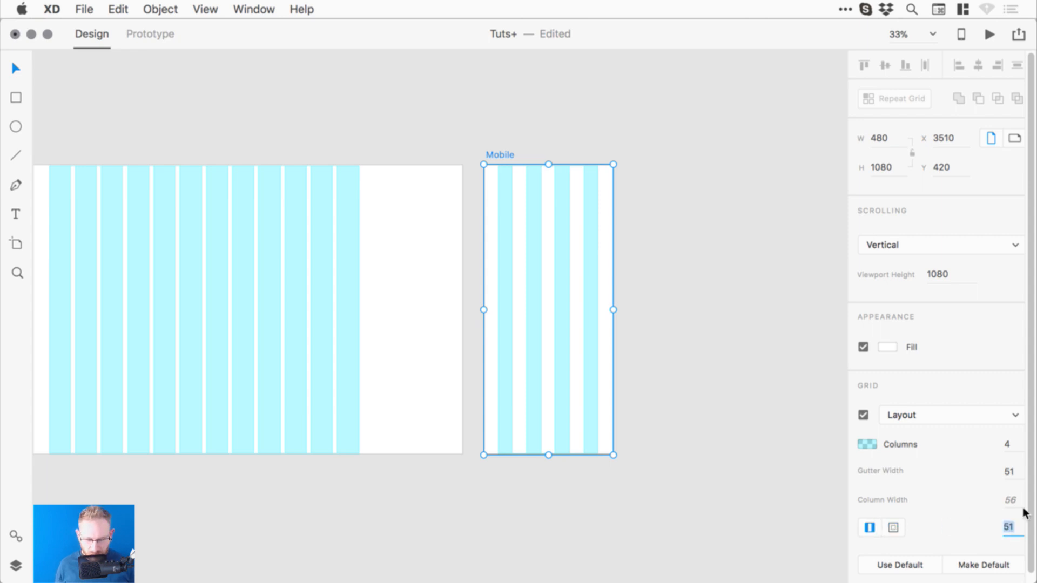
{"action": "type", "text": "80"}
{"action": "key", "text": "Return"}
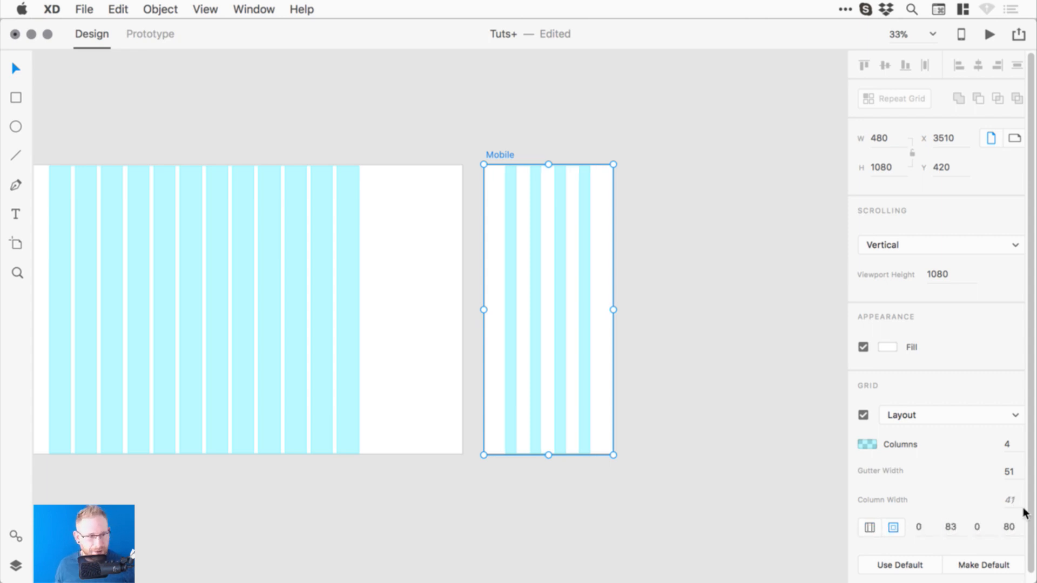
- Try Mobile grid column widths of 70 and 60, settling on 64
{"action": "left_click", "coordinate": [1012, 502]}
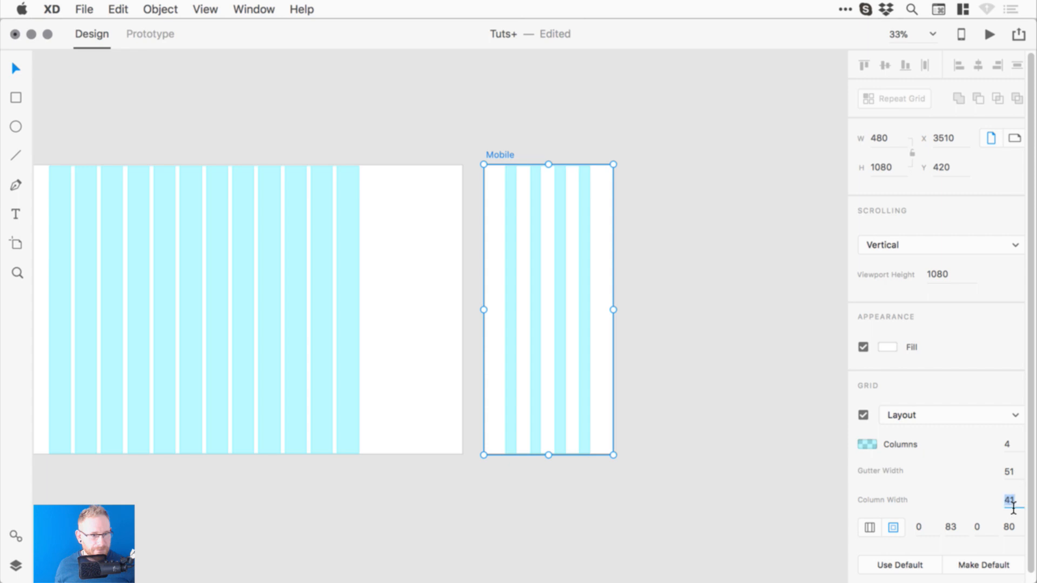
{"action": "type", "text": "70"}
{"action": "key", "text": "Return"}
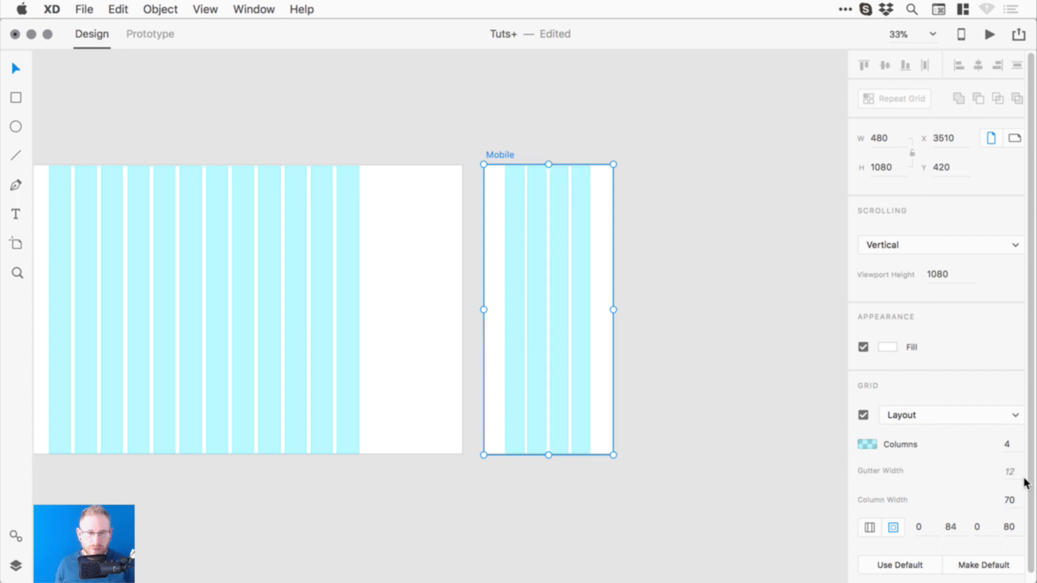
{"action": "left_click", "coordinate": [1011, 500]}
{"action": "type", "text": "6"}
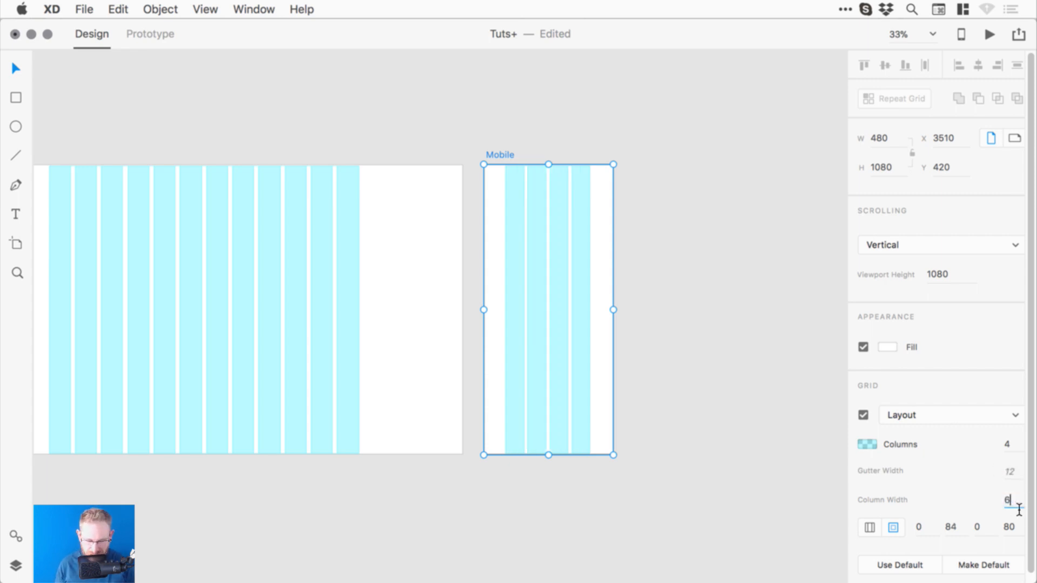
{"action": "type", "text": "0"}
{"action": "key", "text": "Return"}
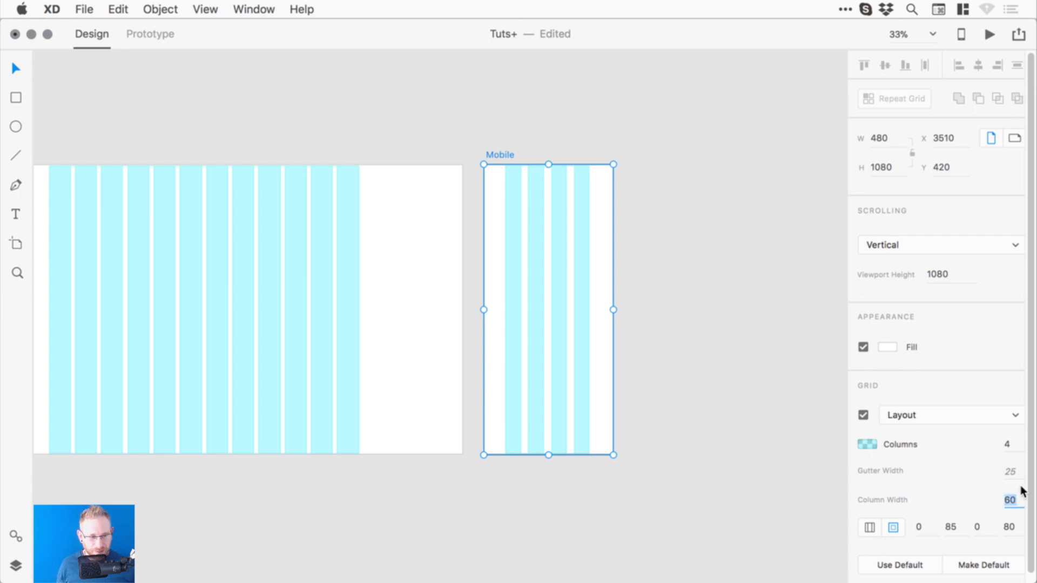
{"action": "type", "text": "64"}
{"action": "key", "text": "Return"}
{"action": "left_click", "coordinate": [702, 255]}
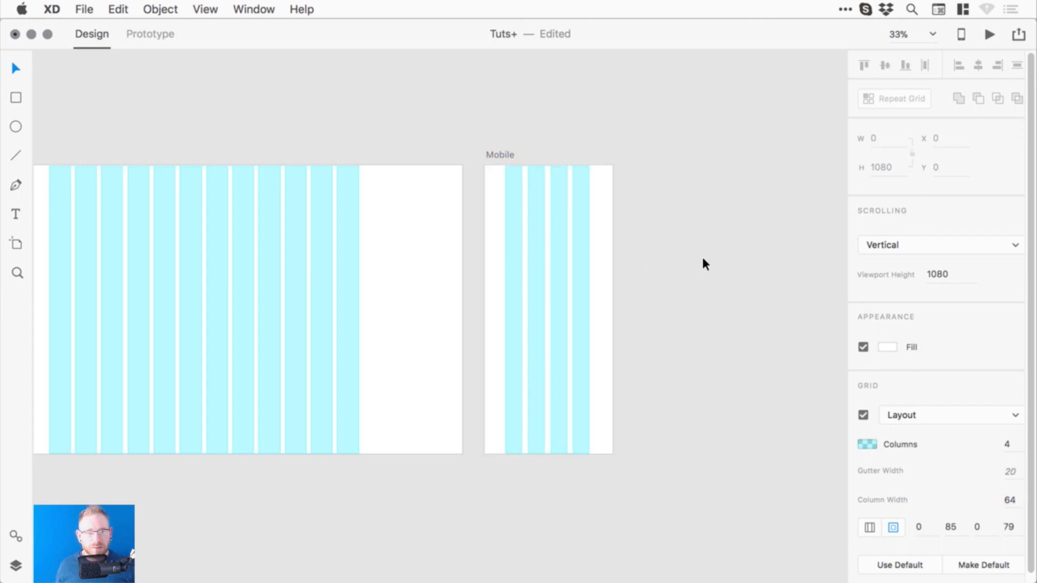
{"action": "key", "text": "z"}
{"action": "left_click_drag", "start_coordinate": [418, 138], "coordinate": [692, 456]}
{"action": "key", "text": "space"}
- Make the Mobile artboard's grid margins uniform at 82
{"action": "left_click_drag", "start_coordinate": [558, 229], "coordinate": [581, 231]}
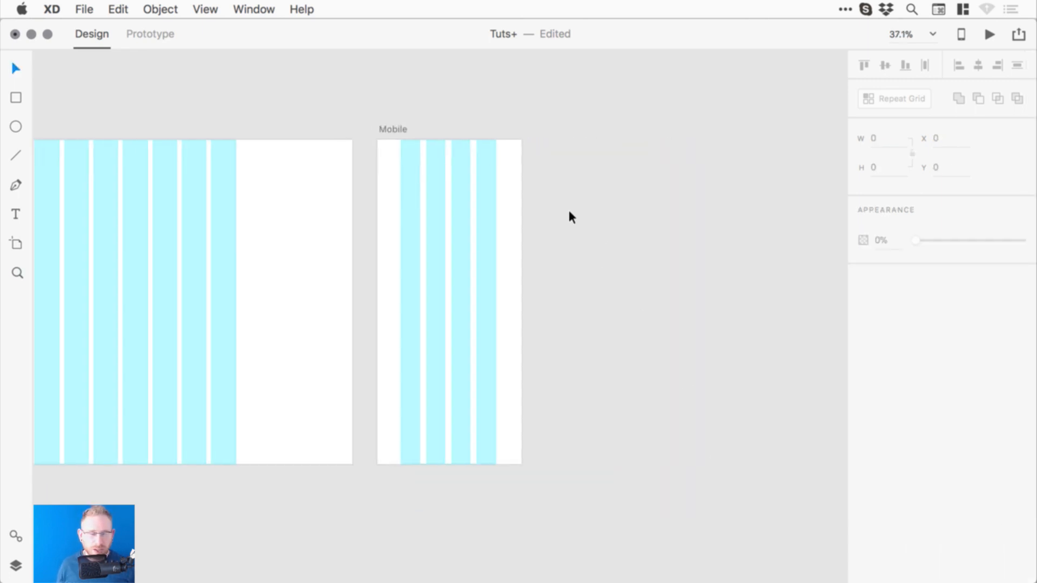
{"action": "left_click", "coordinate": [398, 128]}
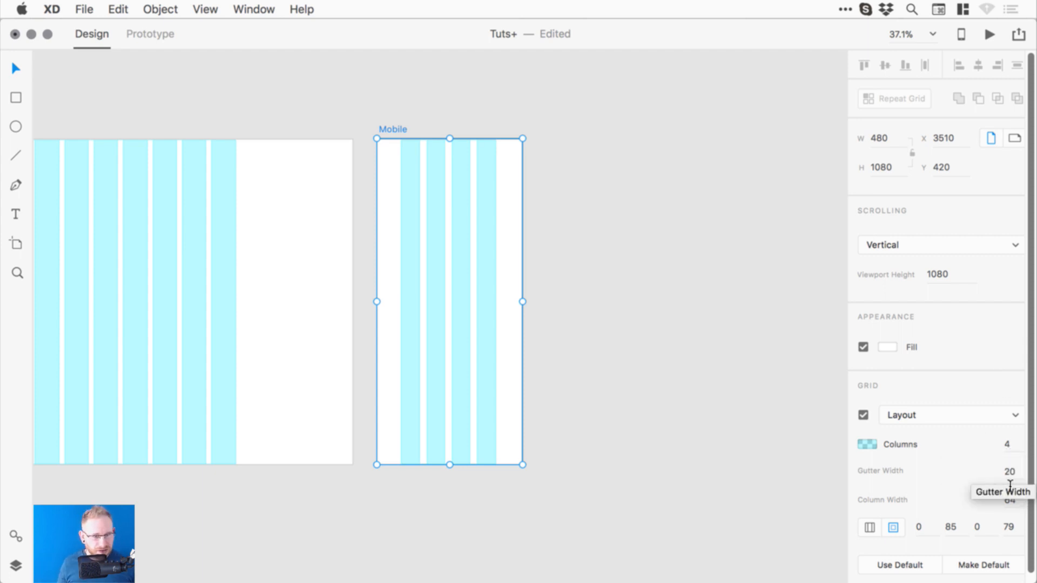
{"action": "left_click", "coordinate": [876, 527]}
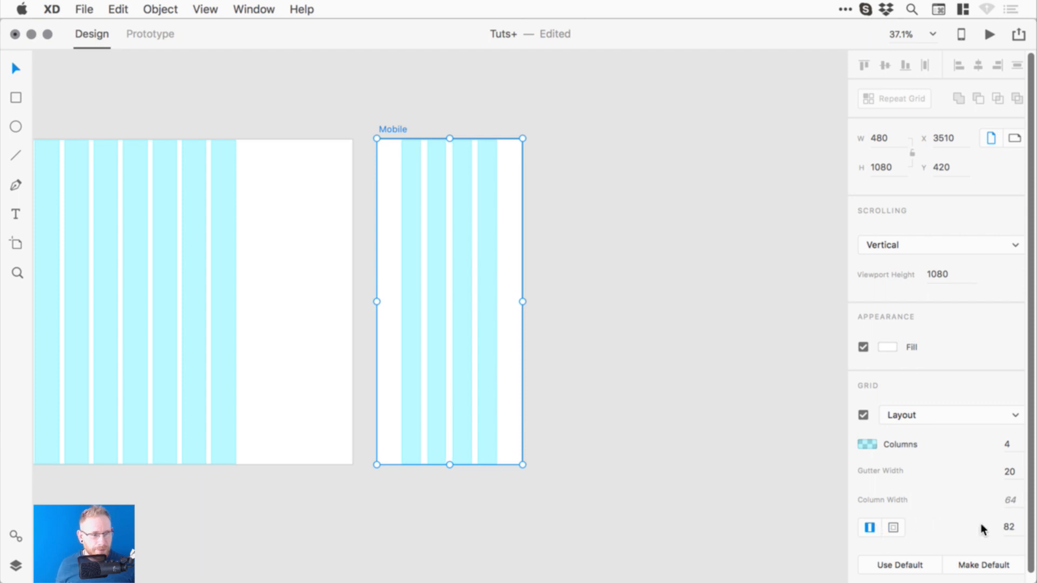
{"action": "left_click", "coordinate": [617, 286]}
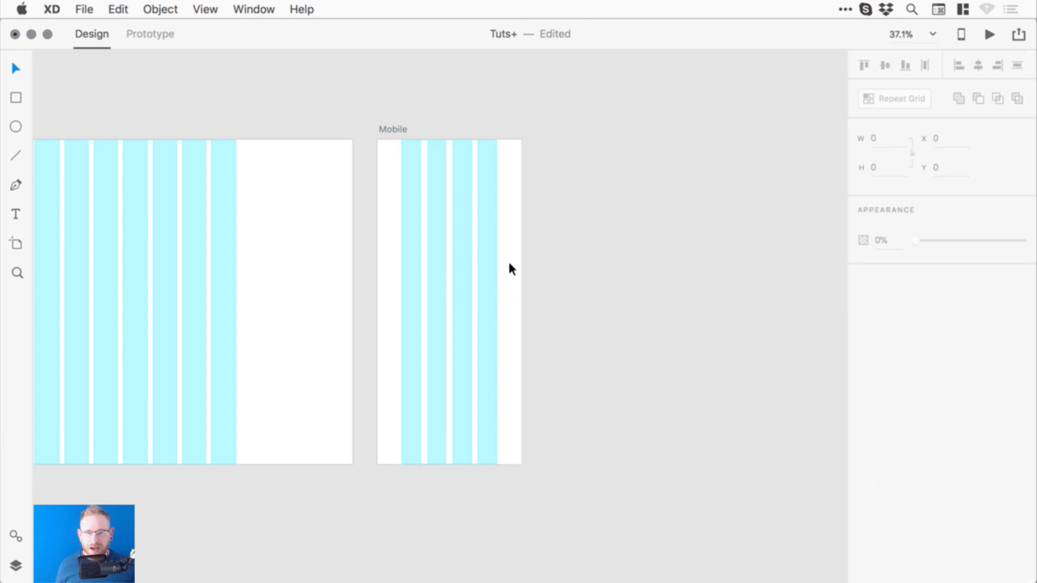
- Save the document and select the Desktop and Mobile artboards
{"action": "left_click_drag", "start_coordinate": [427, 264], "coordinate": [670, 270]}
{"action": "key", "text": "super+minus"}
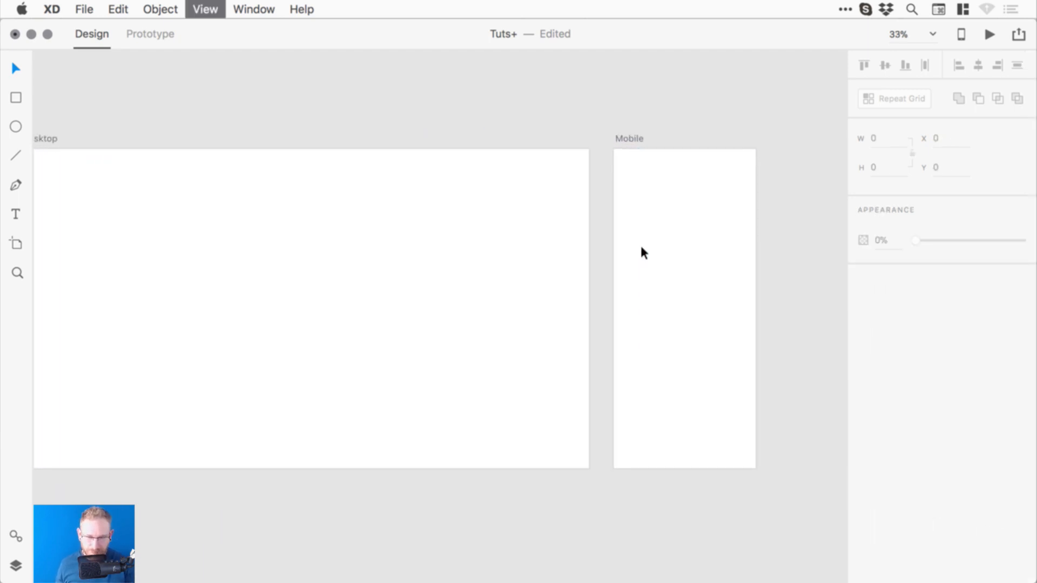
{"action": "key", "text": "super+s"}
{"action": "left_click_drag", "start_coordinate": [428, 210], "coordinate": [468, 222]}
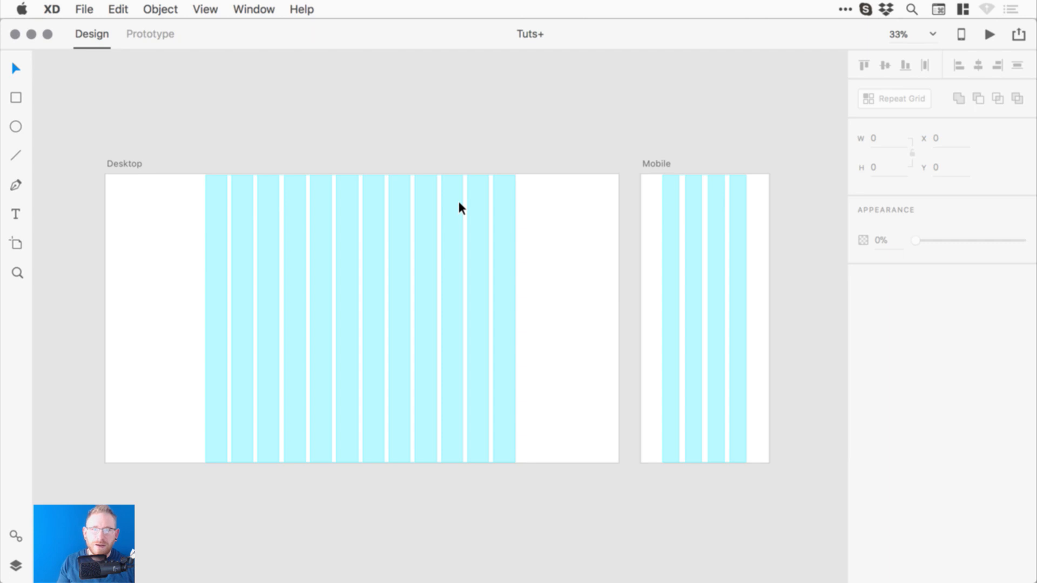
{"action": "left_click", "coordinate": [117, 163]}
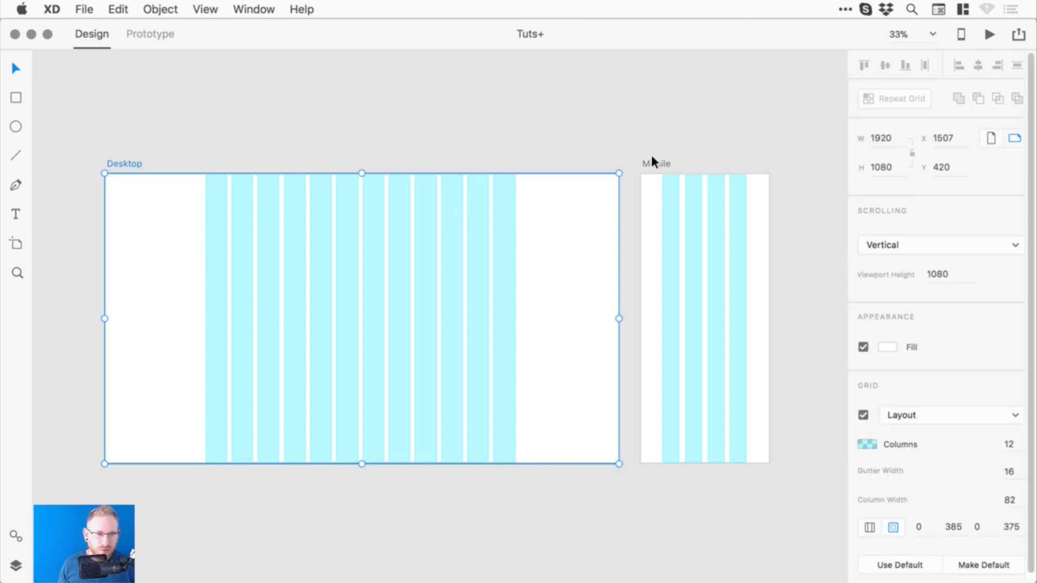
{"action": "left_click", "coordinate": [664, 163]}
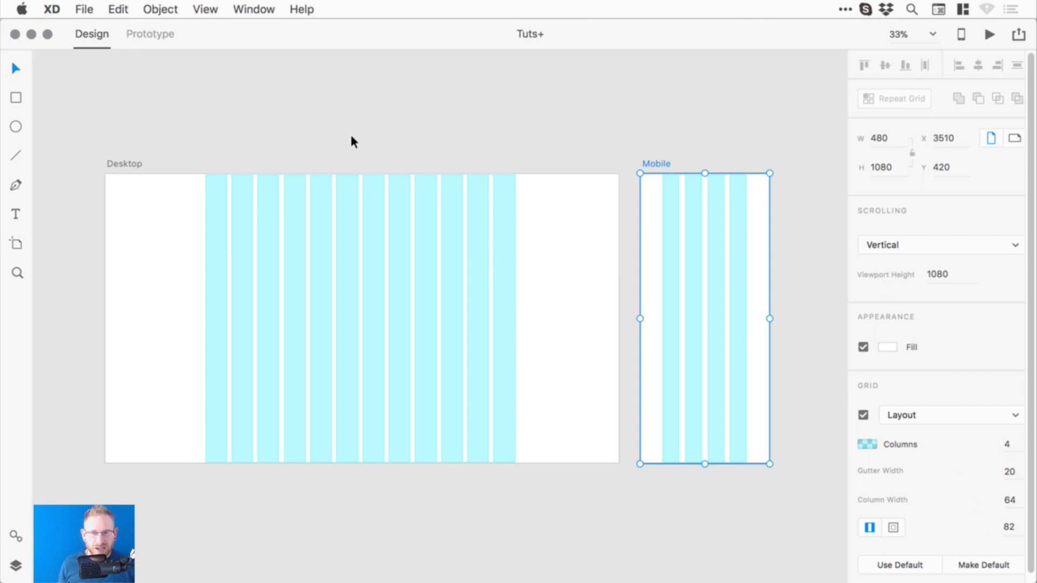
- Move the Desktop and Mobile artboards up beside the tutorial artboards' first row
{"action": "left_click", "coordinate": [124, 163]}
{"action": "key", "text": "super+minus"}
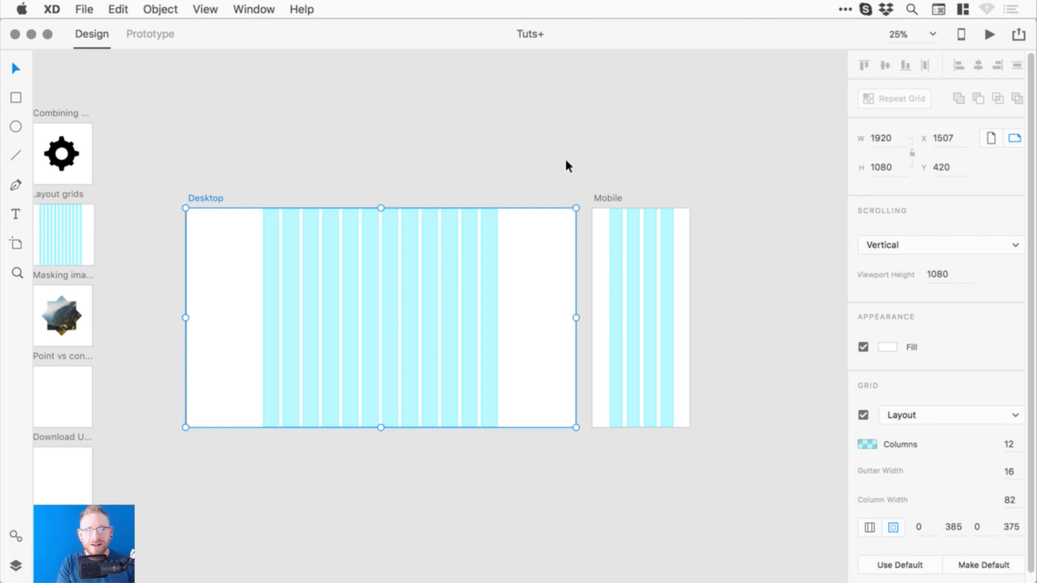
{"action": "scroll", "coordinate": [552, 190], "scroll_direction": "left", "scroll_amount": 5}
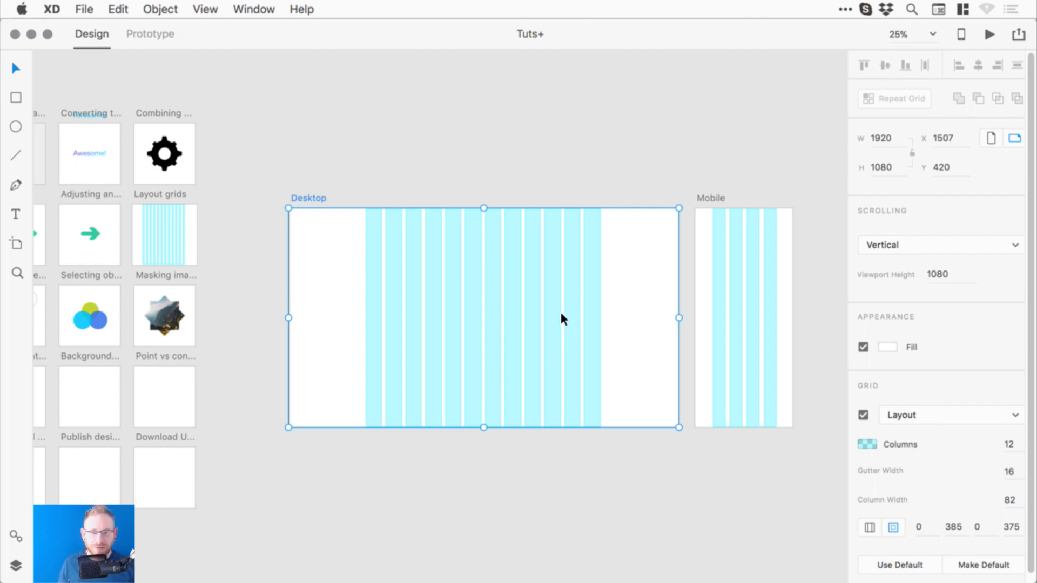
{"action": "left_click", "coordinate": [516, 157]}
{"action": "left_click_drag", "start_coordinate": [364, 215], "coordinate": [420, 204]}
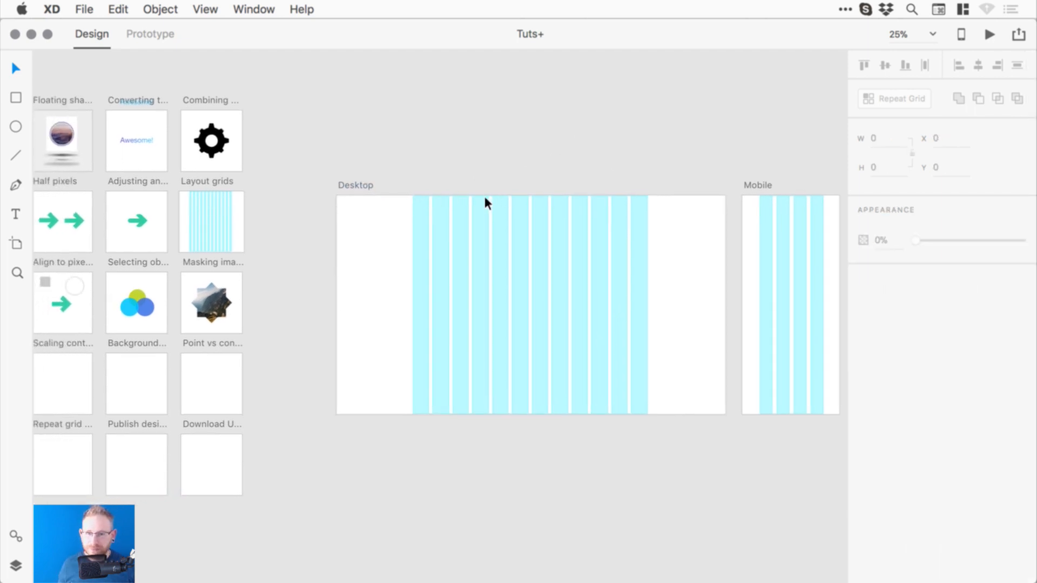
{"action": "left_click_drag", "start_coordinate": [186, 173], "coordinate": [403, 166]}
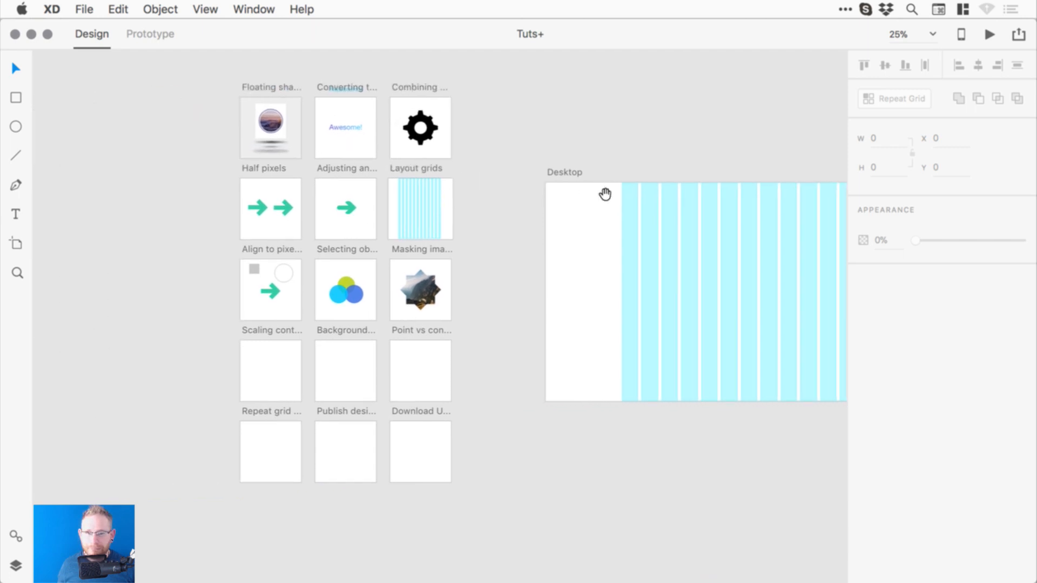
{"action": "left_click_drag", "start_coordinate": [607, 194], "coordinate": [425, 192]}
{"action": "left_click", "coordinate": [378, 175]}
{"action": "left_click", "coordinate": [784, 175], "text": "shift"}
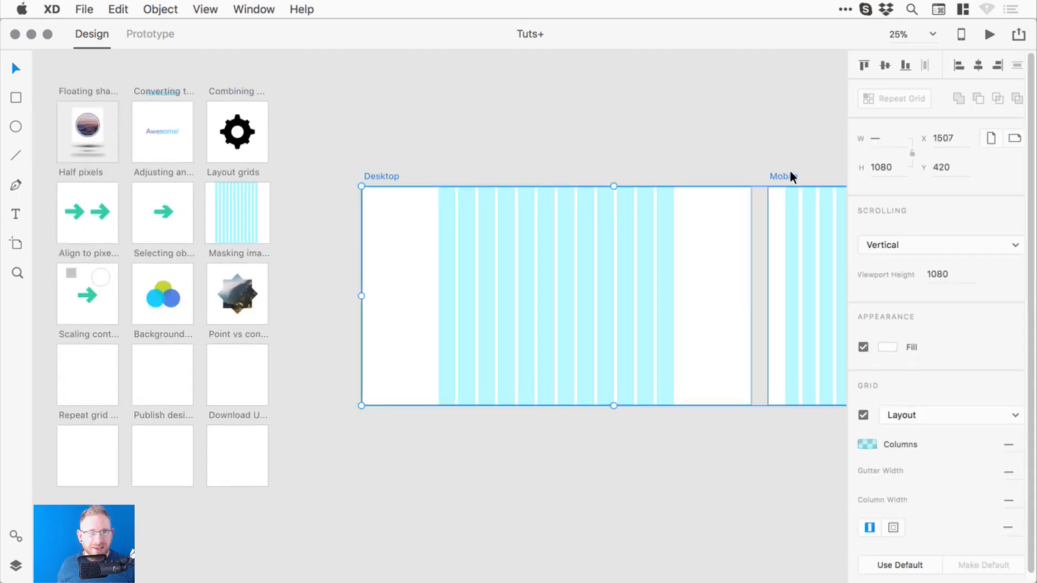
{"action": "left_click_drag", "start_coordinate": [786, 173], "coordinate": [692, 83]}
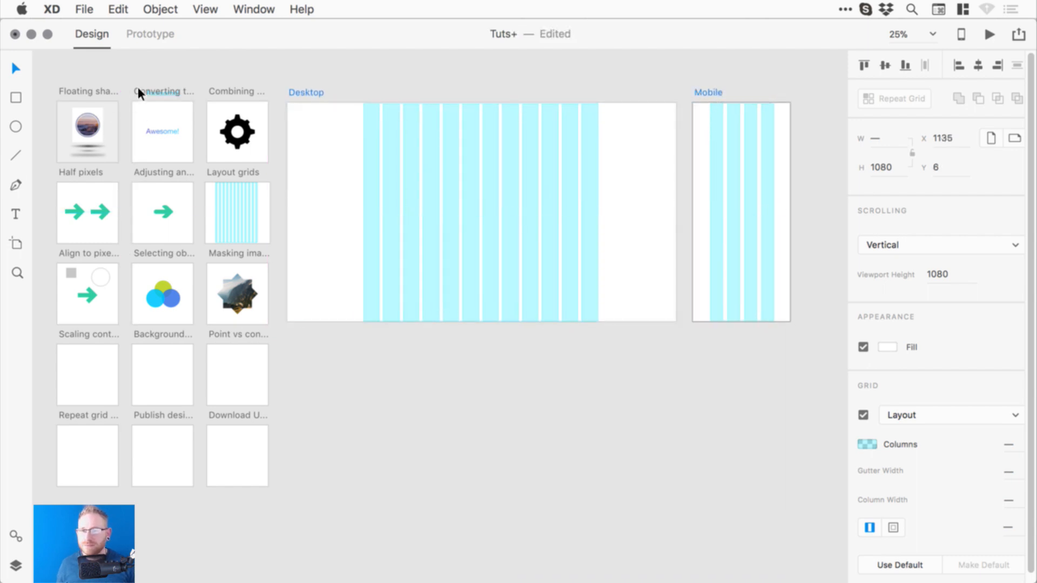
- Clear the artboard selection and save the document
{"action": "left_click", "coordinate": [224, 85], "text": "shift"}
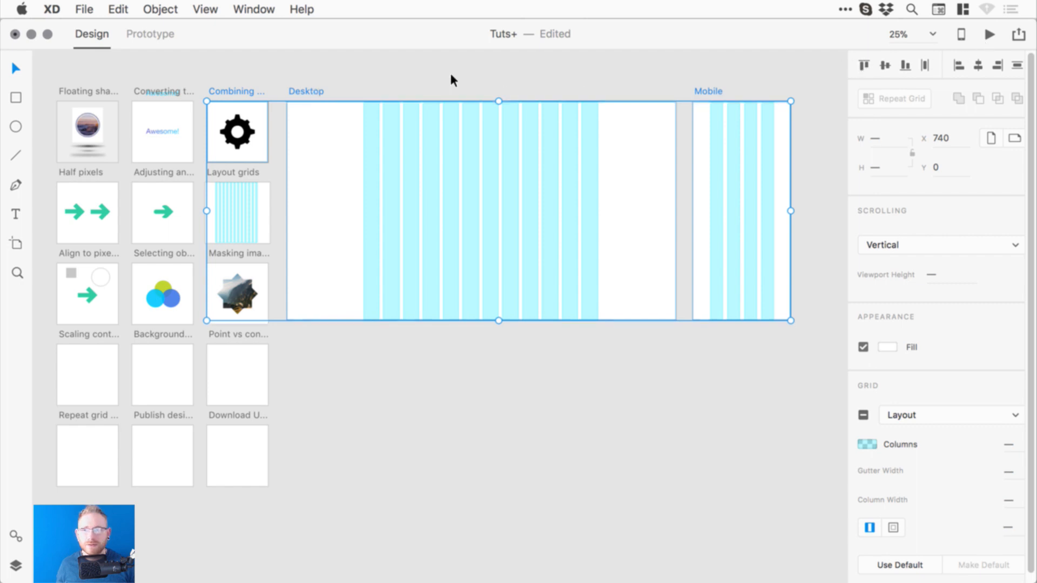
{"action": "left_click", "coordinate": [360, 152]}
{"action": "scroll", "coordinate": [359, 153], "scroll_direction": "left", "scroll_amount": 5}
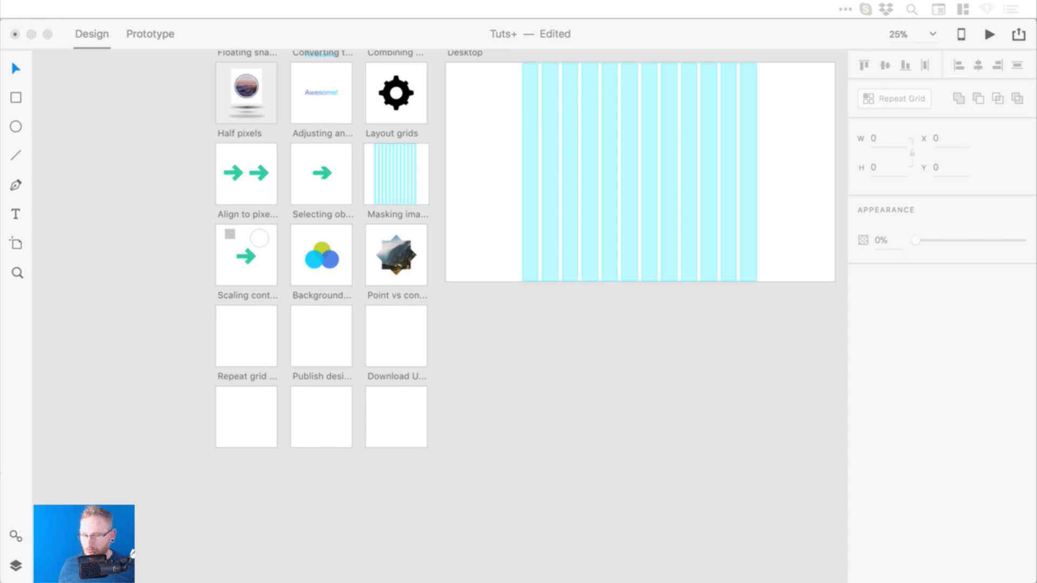
{"action": "left_click", "coordinate": [519, 400]}
{"action": "left_click_drag", "start_coordinate": [505, 301], "coordinate": [601, 349]}
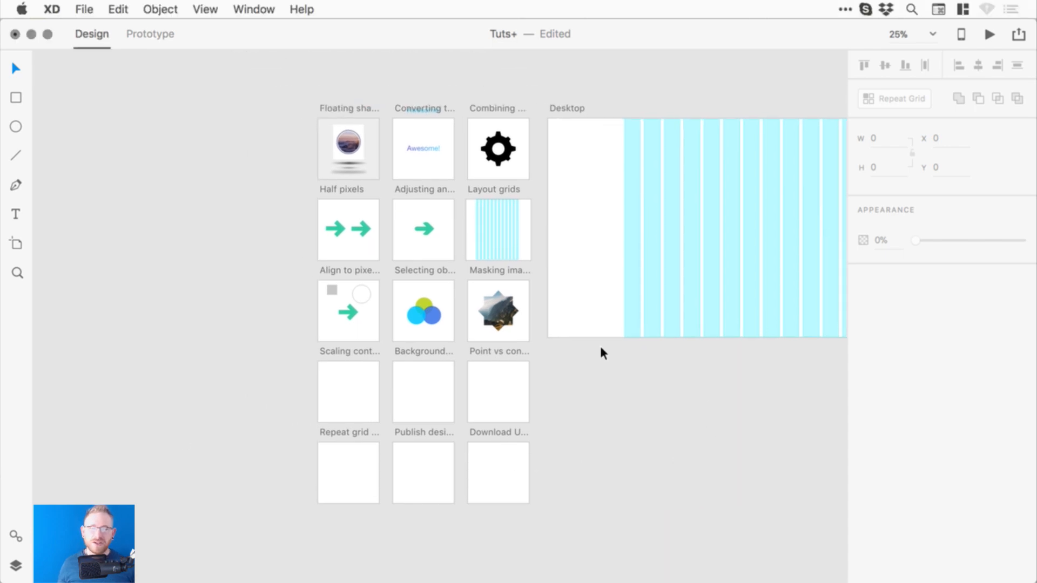
{"action": "key", "text": "super+s"}
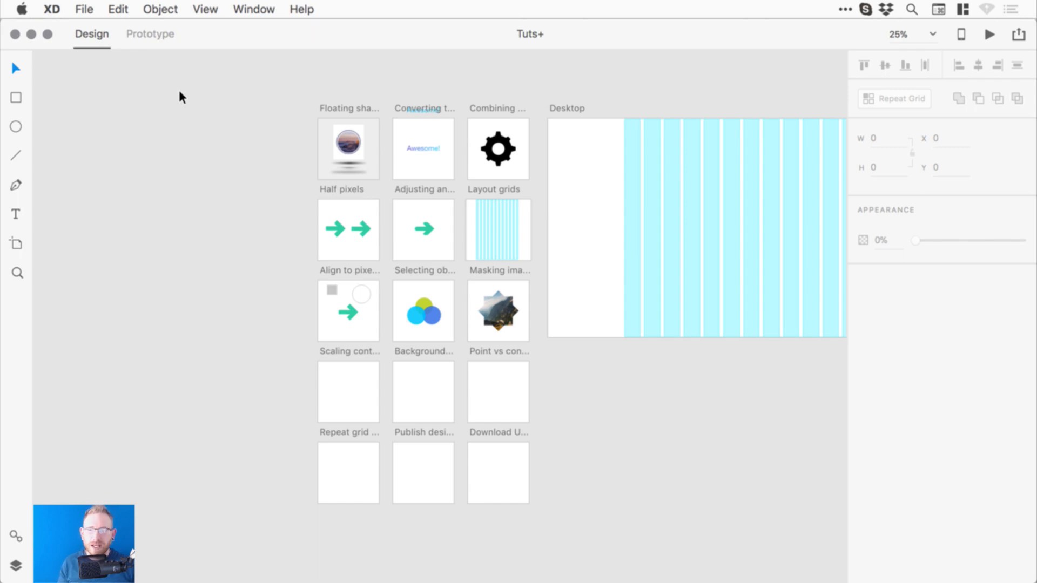
- Link Floating shadows to Converting text to a path with Dissolve transition and Ease Out easing
{"action": "left_click", "coordinate": [149, 35]}
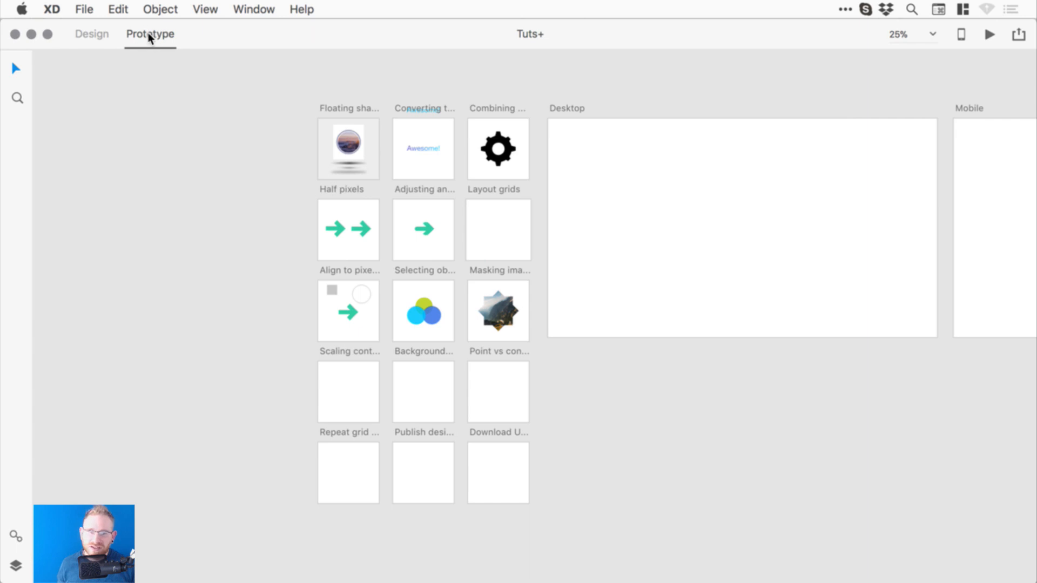
{"action": "left_click", "coordinate": [572, 108]}
{"action": "left_click", "coordinate": [345, 105]}
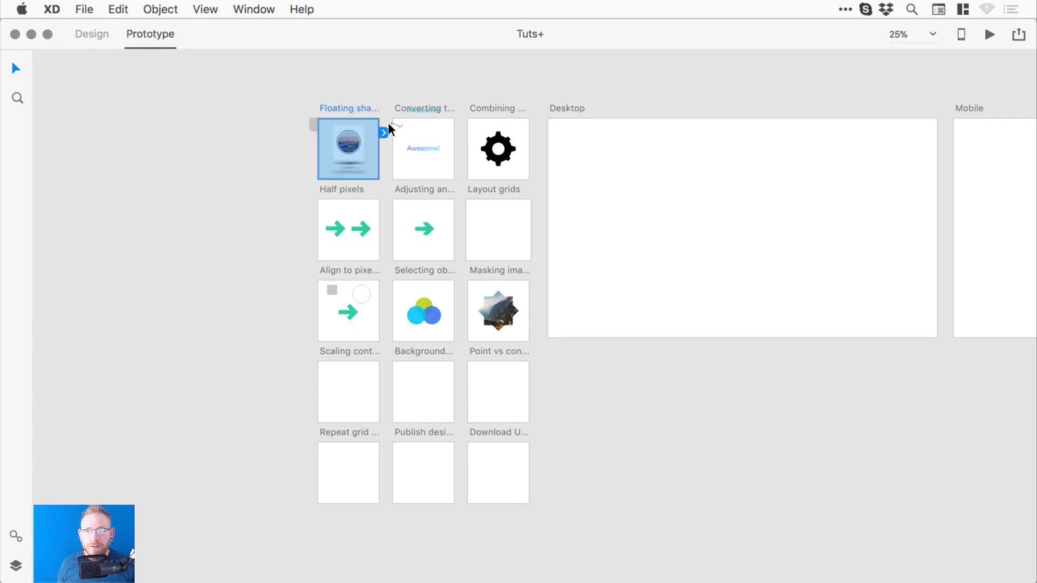
{"action": "left_click_drag", "start_coordinate": [388, 150], "coordinate": [423, 163]}
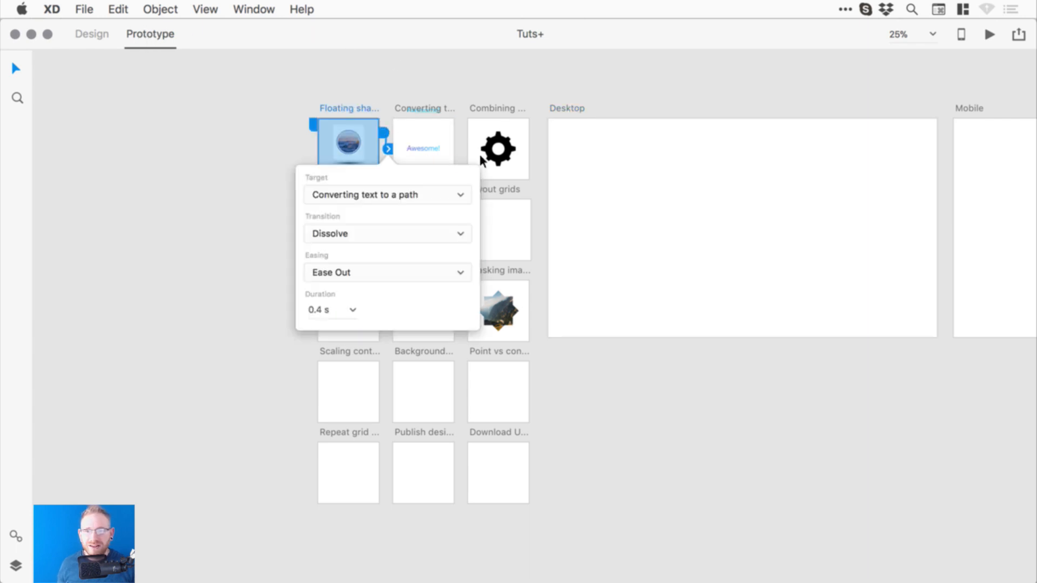
{"action": "left_click", "coordinate": [382, 234]}
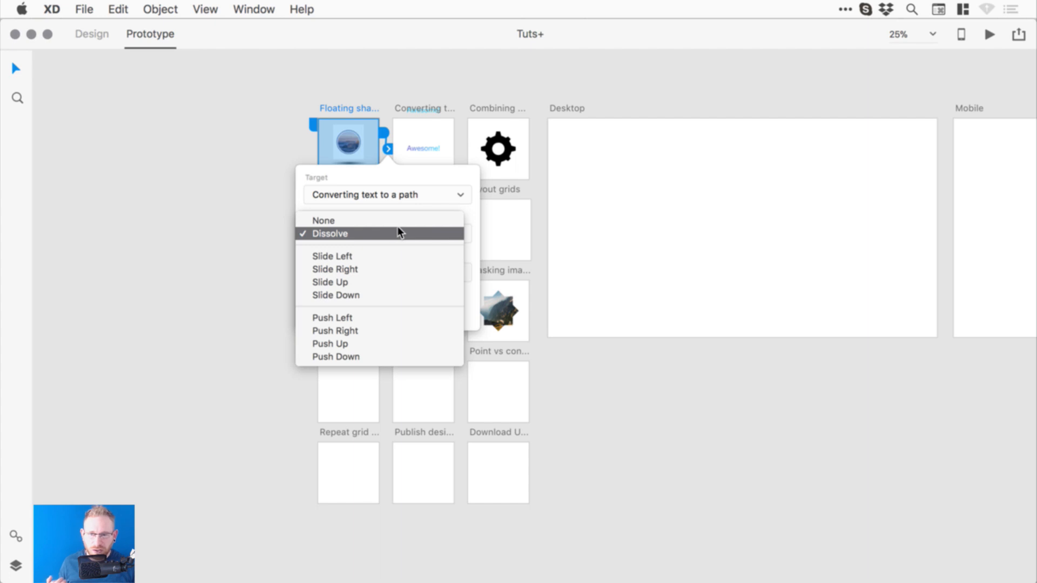
{"action": "left_click", "coordinate": [470, 208]}
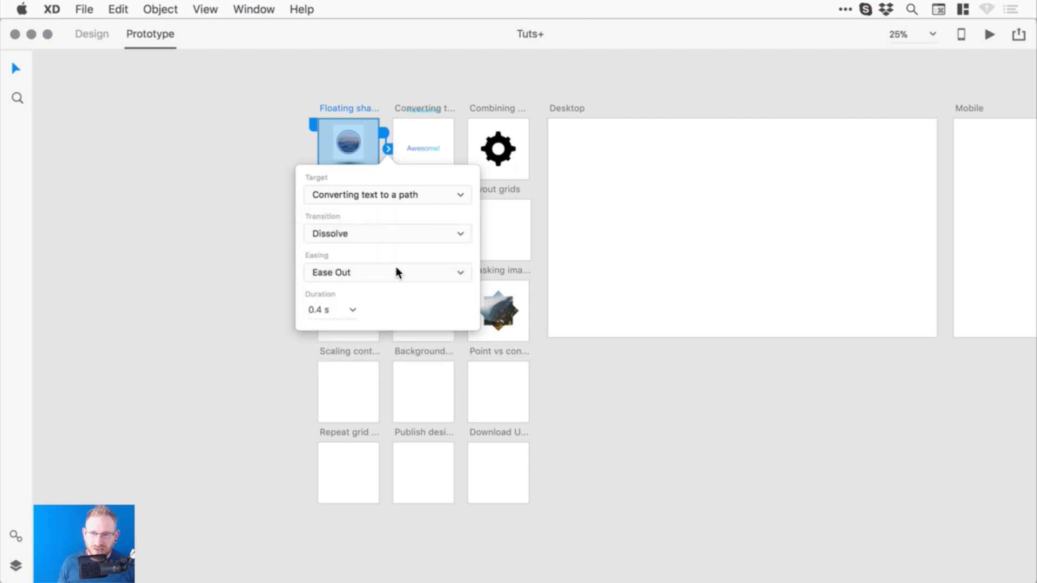
{"action": "left_click", "coordinate": [396, 269]}
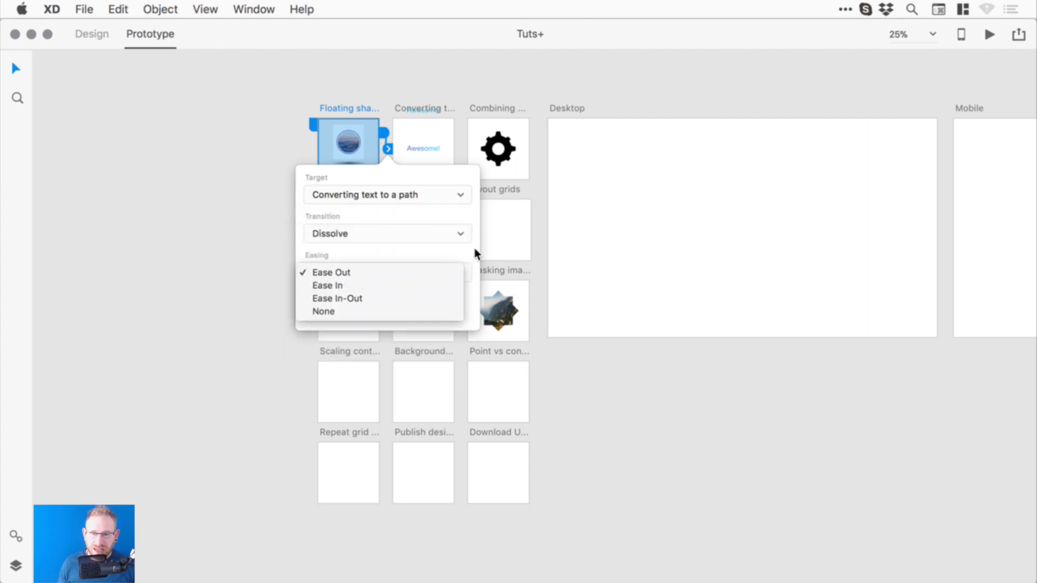
{"action": "left_click", "coordinate": [475, 250]}
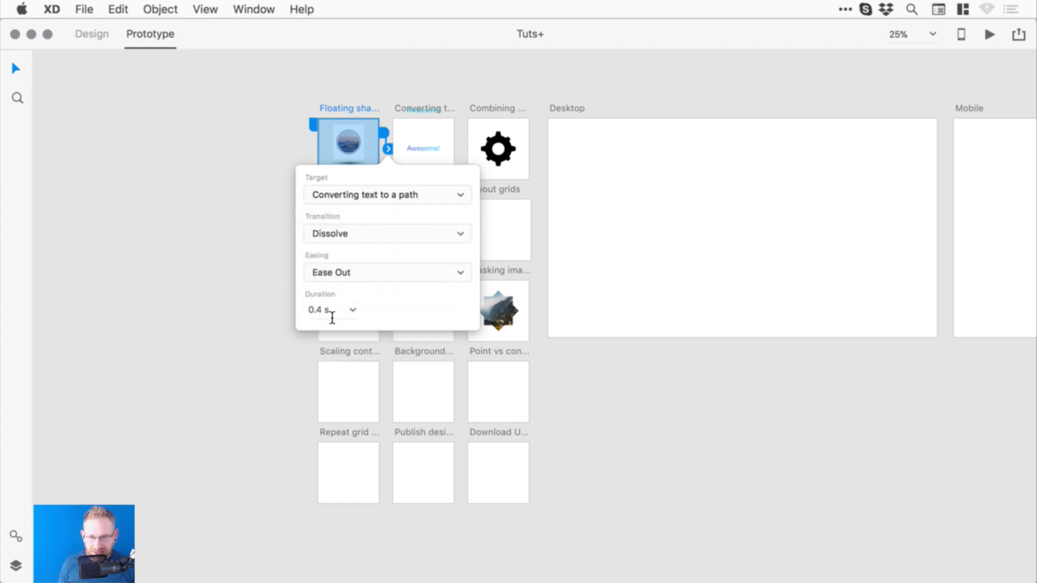
{"action": "left_click", "coordinate": [430, 154]}
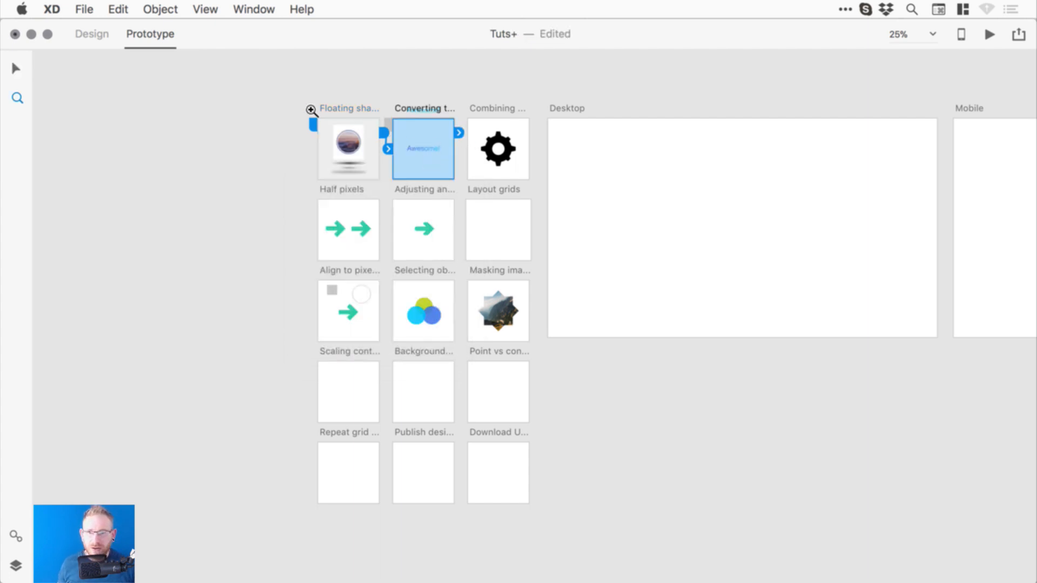
- Link the gear shape to the Converting text to a path artboard
{"action": "scroll", "coordinate": [312, 105], "scroll_direction": "up", "scroll_amount": 5}
{"action": "left_click", "coordinate": [567, 241]}
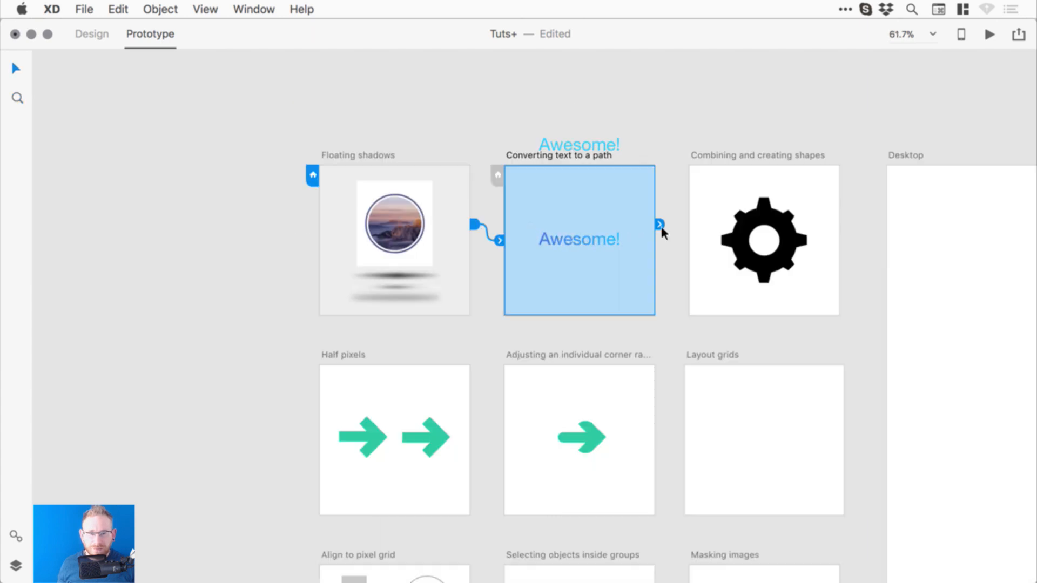
{"action": "left_click", "coordinate": [794, 233]}
{"action": "left_click_drag", "start_coordinate": [813, 233], "coordinate": [596, 279]}
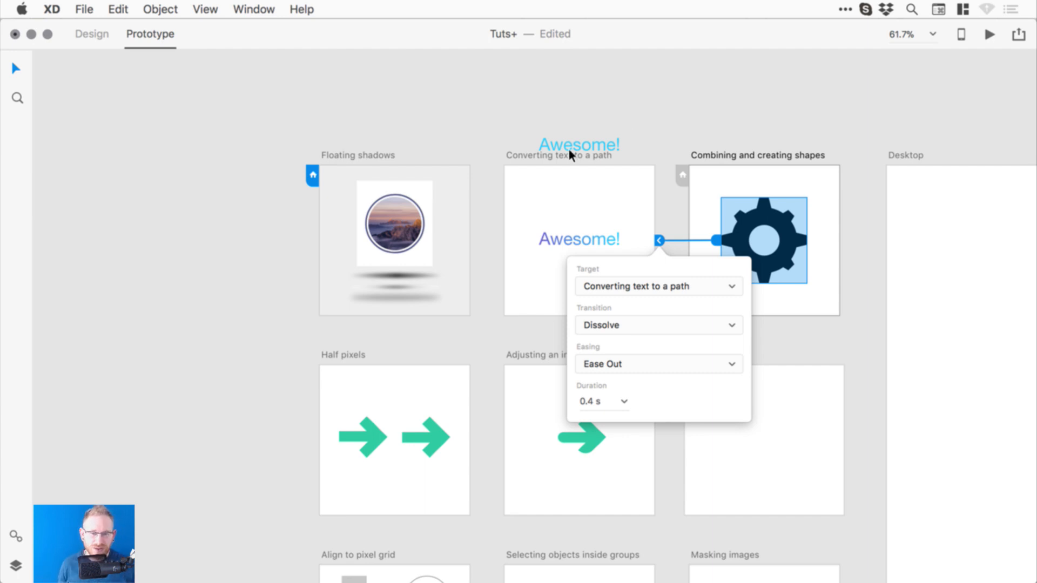
{"action": "left_click", "coordinate": [542, 111]}
- Undo the trial prototype links and return to Design mode
{"action": "key", "text": "super+z"}
{"action": "key", "text": "super+z"}
{"action": "left_click", "coordinate": [554, 95]}
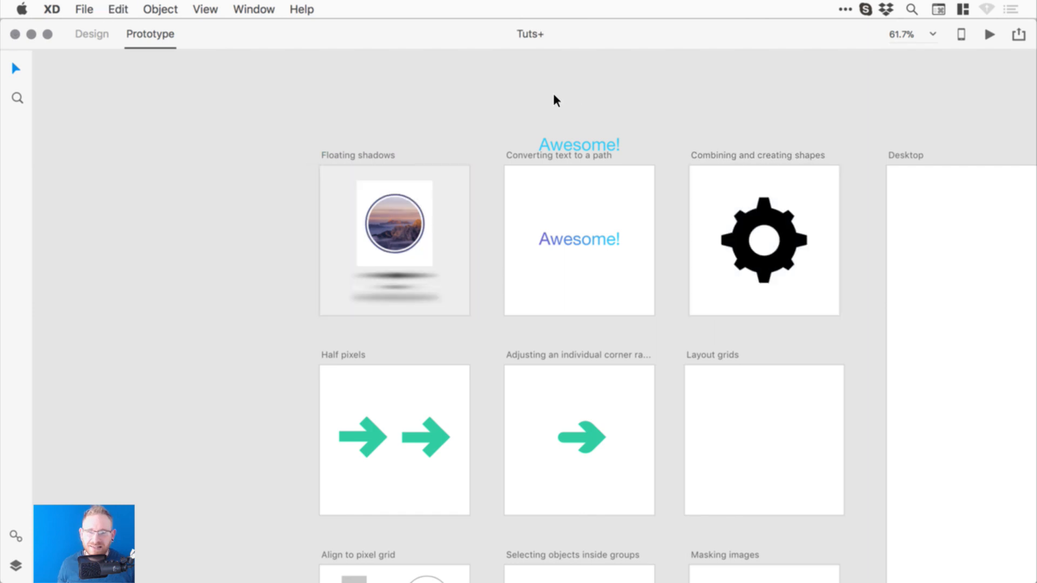
{"action": "key", "text": "super+shift+z"}
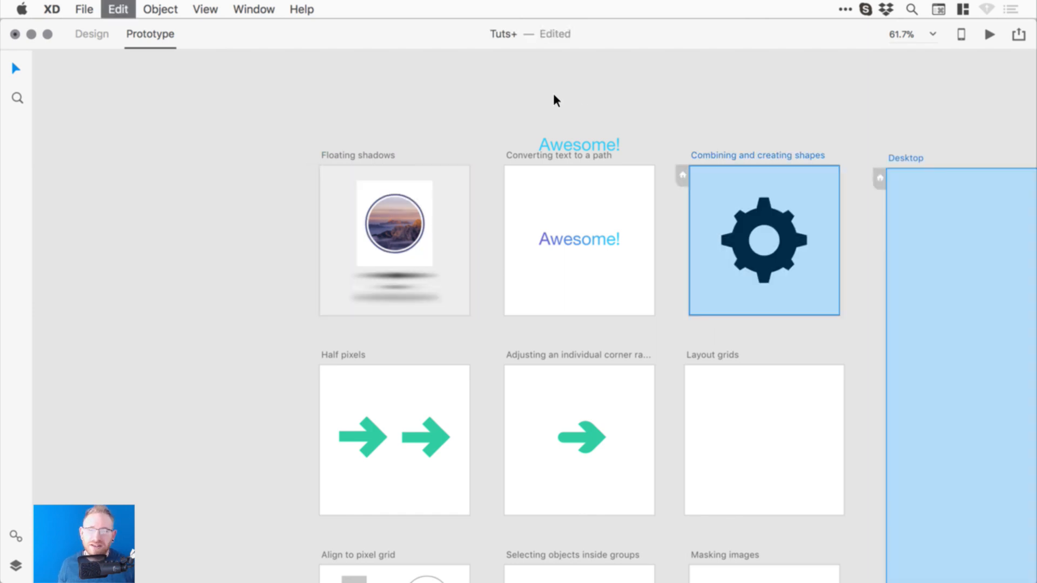
{"action": "left_click", "coordinate": [95, 33]}
- Move the Awesome! text up above the Converting text to a path label and save
{"action": "left_click", "coordinate": [569, 85]}
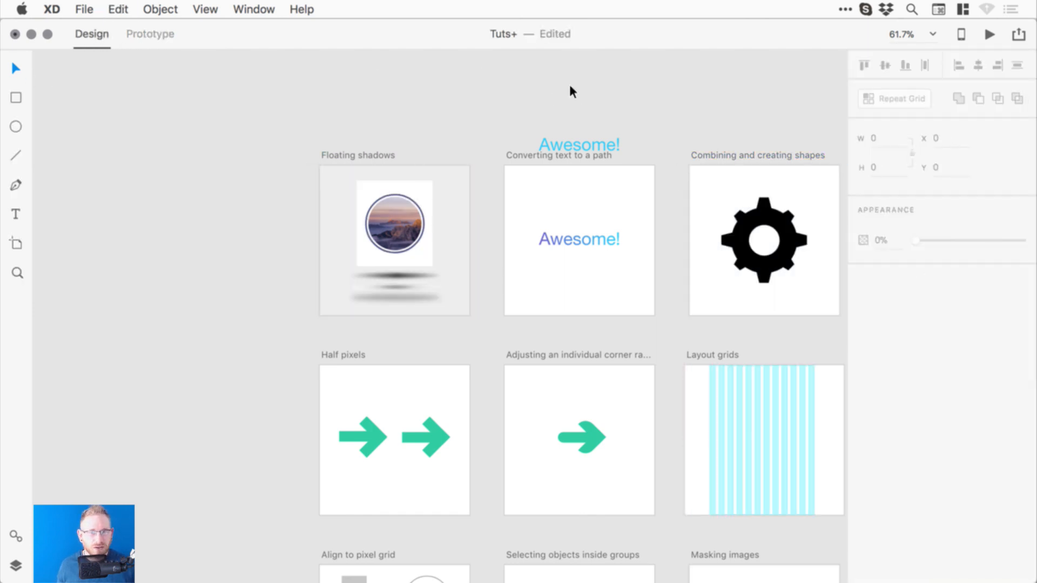
{"action": "left_click", "coordinate": [573, 145]}
{"action": "left_click_drag", "start_coordinate": [571, 141], "coordinate": [572, 130]}
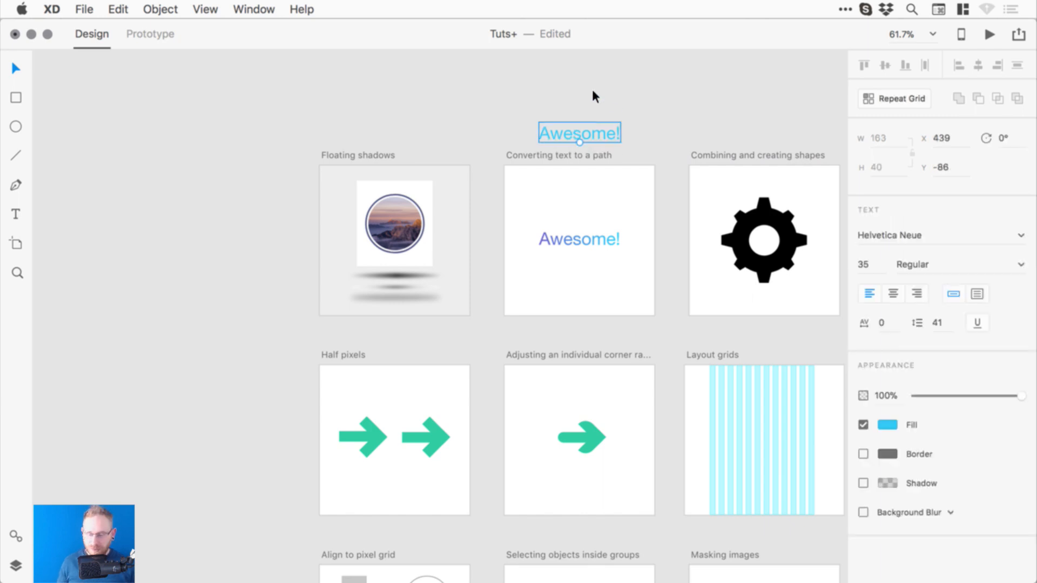
{"action": "key", "text": "super+s"}
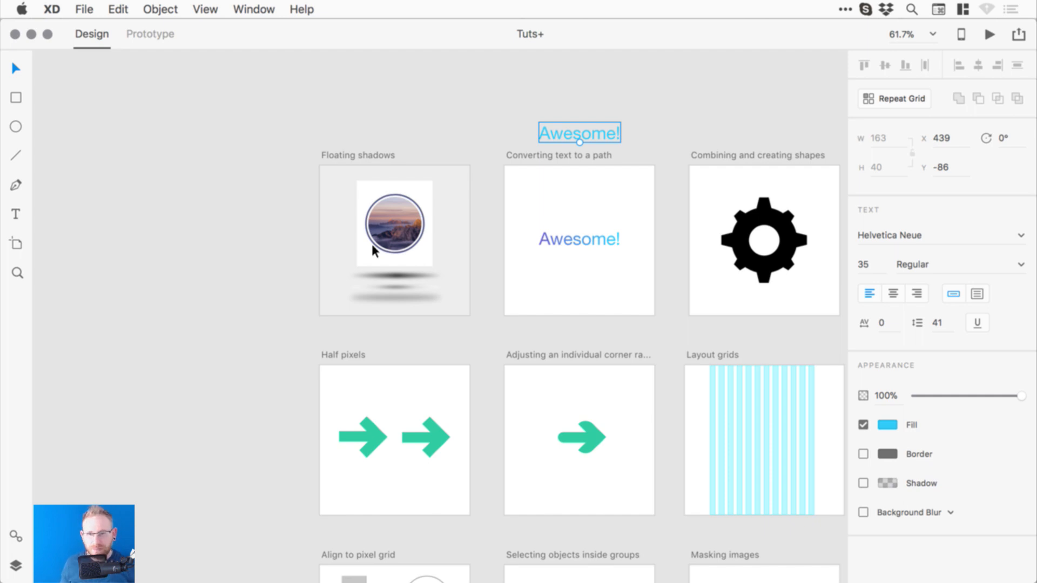
{"action": "left_click", "coordinate": [399, 96]}
{"action": "key", "text": "super+minus"}
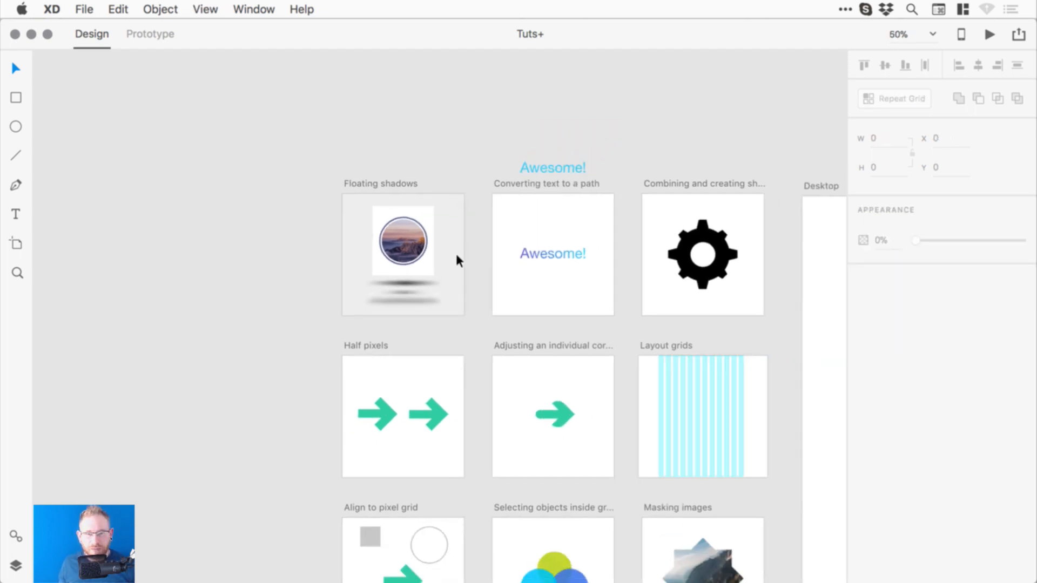
{"action": "key", "text": "super+minus"}
{"action": "left_click_drag", "start_coordinate": [564, 342], "coordinate": [471, 185]}
{"action": "key", "text": "super+minus"}
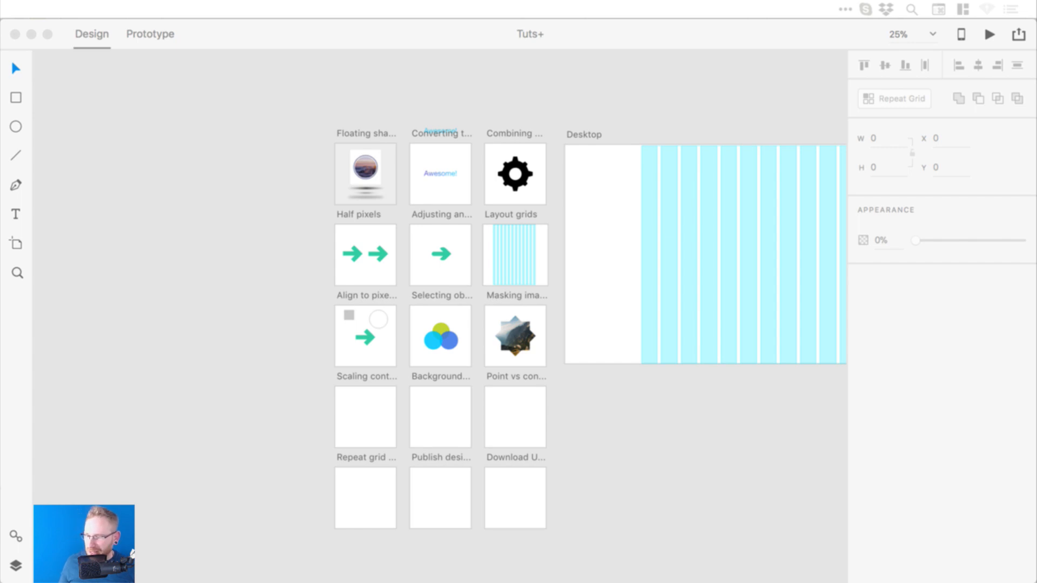
- Zoom in and out around the tutorial artboards, settling at 50%
{"action": "left_click", "coordinate": [563, 111]}
{"action": "key", "text": "z"}
{"action": "left_click_drag", "start_coordinate": [268, 109], "coordinate": [667, 416]}
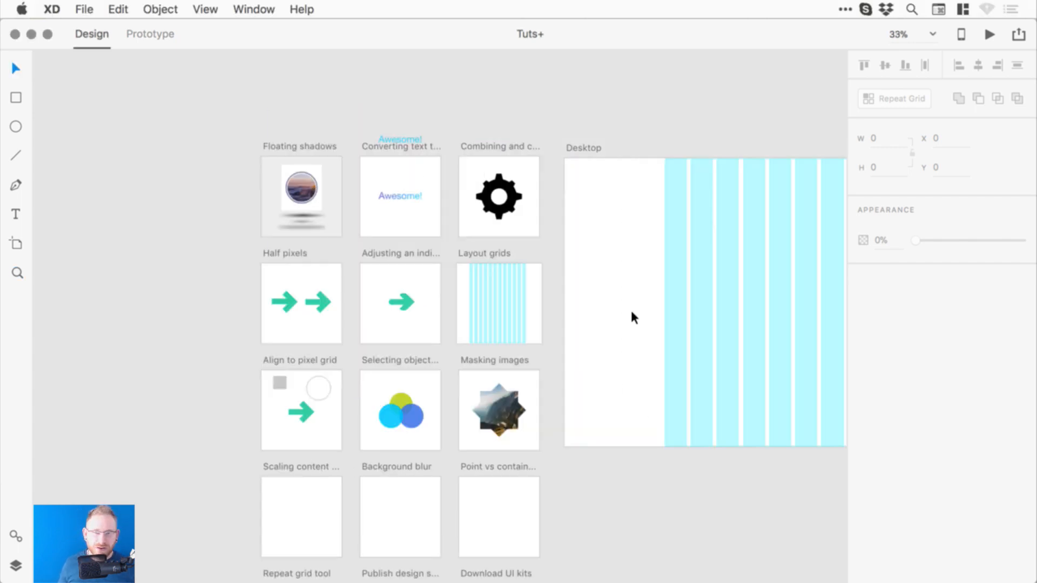
{"action": "left_click_drag", "start_coordinate": [504, 238], "coordinate": [532, 205]}
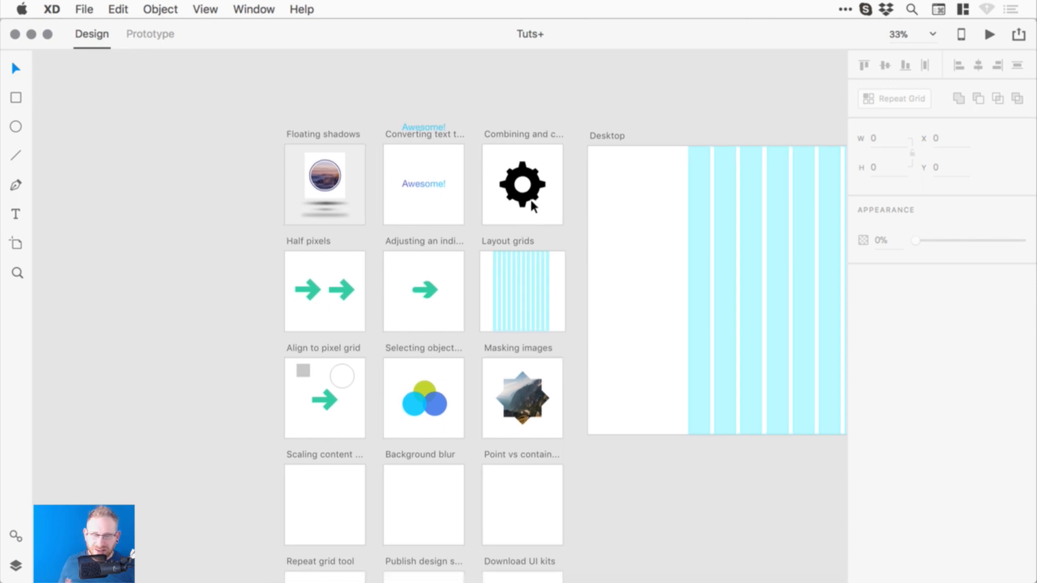
{"action": "key", "text": "super+minus"}
{"action": "key", "text": "super+minus"}
{"action": "key", "text": "super+minus"}
{"action": "key", "text": "super+minus"}
{"action": "key", "text": "super+minus"}
{"action": "key", "text": "super+plus"}
{"action": "key", "text": "super+plus"}
{"action": "key", "text": "super+plus"}
{"action": "key", "text": "super+plus"}
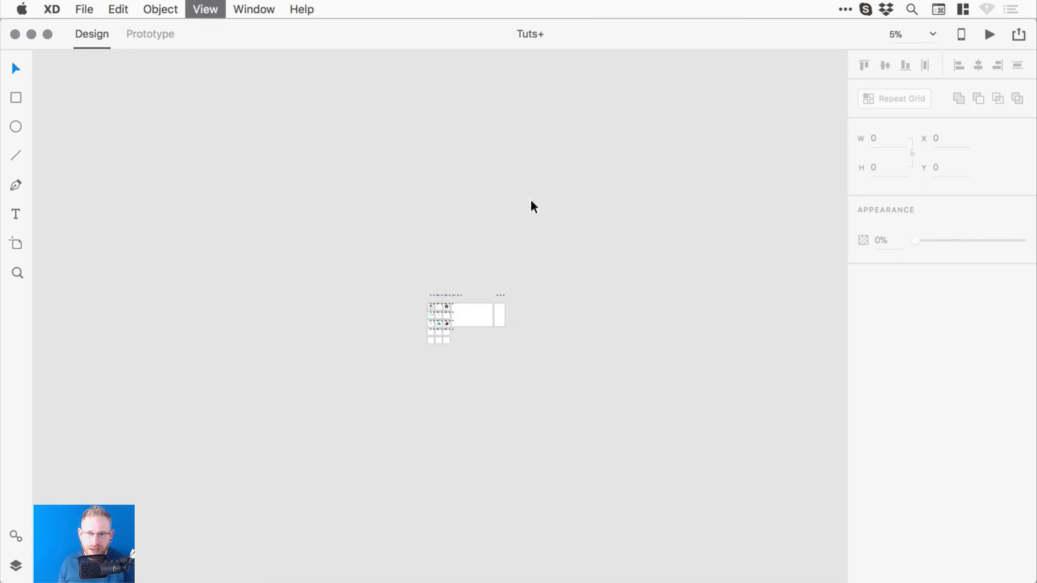
{"action": "key", "text": "super+minus"}
{"action": "key", "text": "super+plus"}
{"action": "key", "text": "super+plus"}
{"action": "key", "text": "super+plus"}
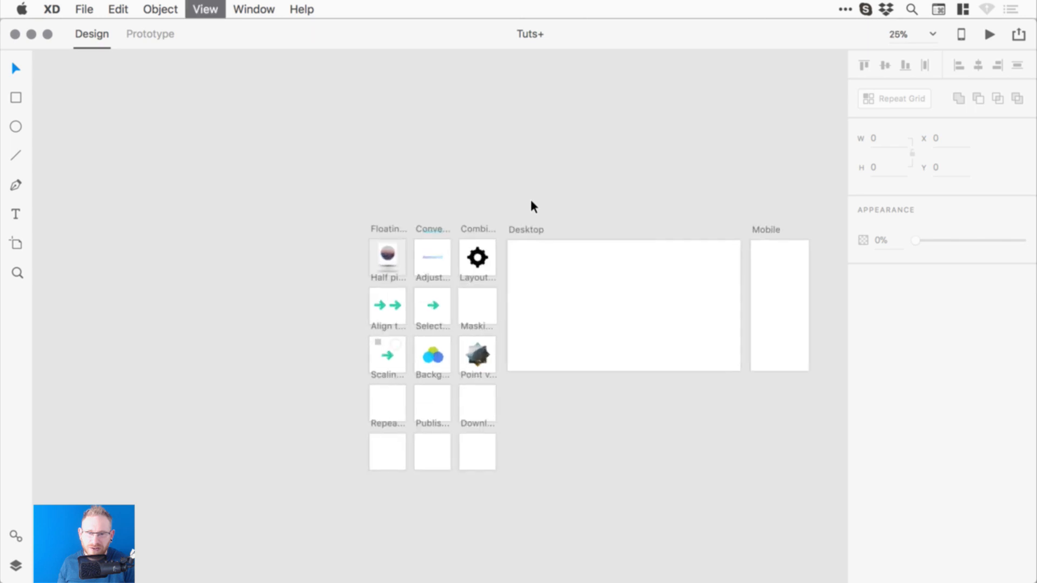
{"action": "key", "text": "super+minus"}
{"action": "key", "text": "super+plus"}
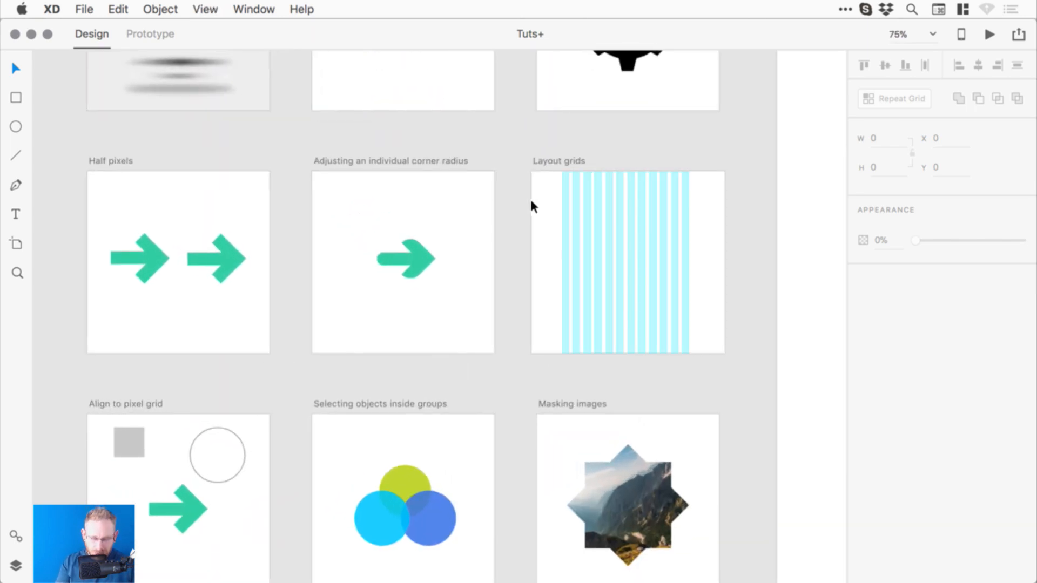
{"action": "key", "text": "super+minus"}
{"action": "key", "text": "super+minus"}
{"action": "key", "text": "super+minus"}
{"action": "key", "text": "super+plus"}
{"action": "key", "text": "super+plus"}
{"action": "key", "text": "super+minus"}
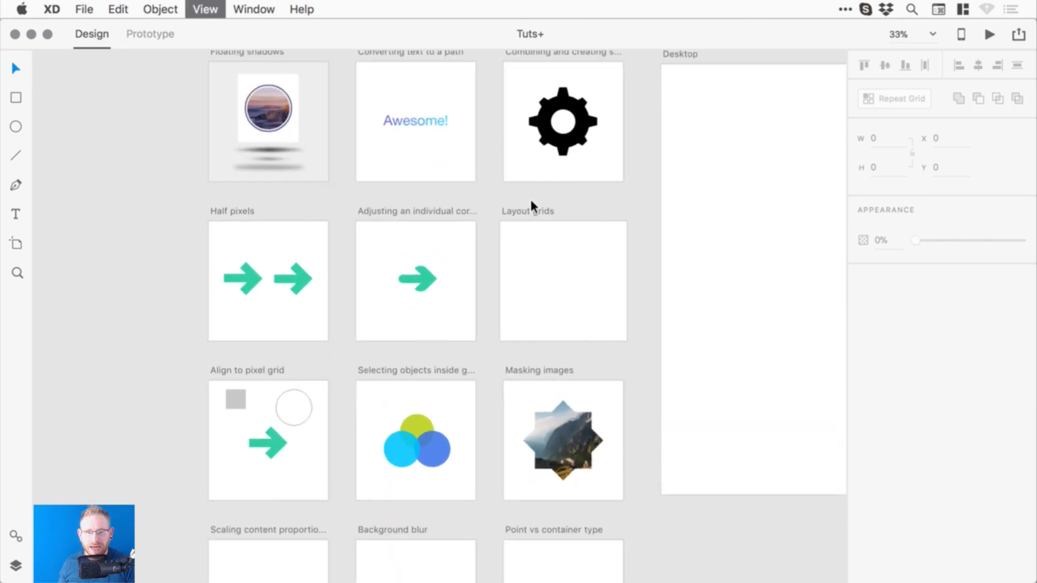
{"action": "key", "text": "super+plus"}
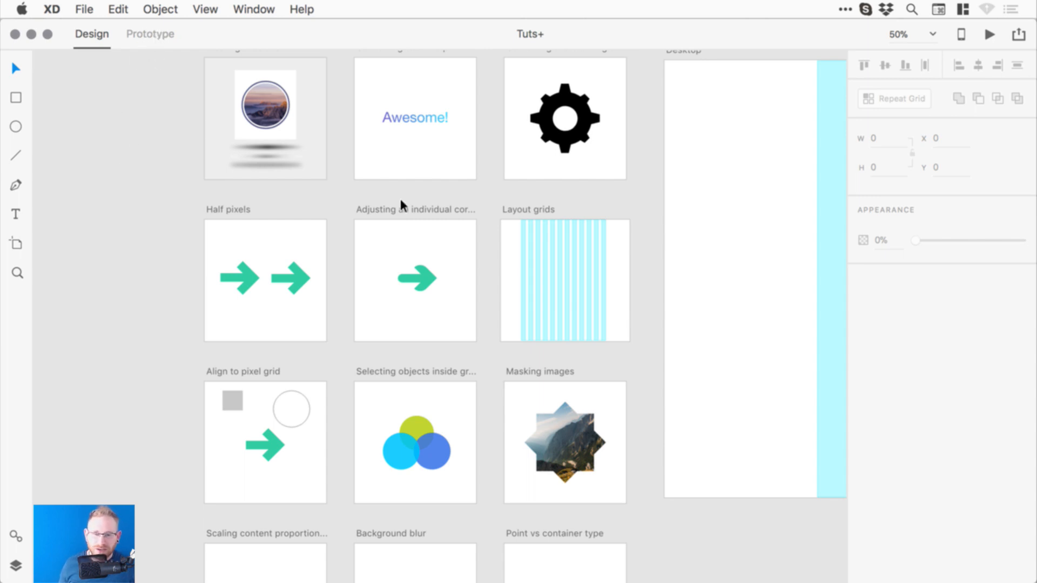
- Open and close the Share menu, then zoom the artboards to 75%
{"action": "left_click", "coordinate": [1019, 35]}
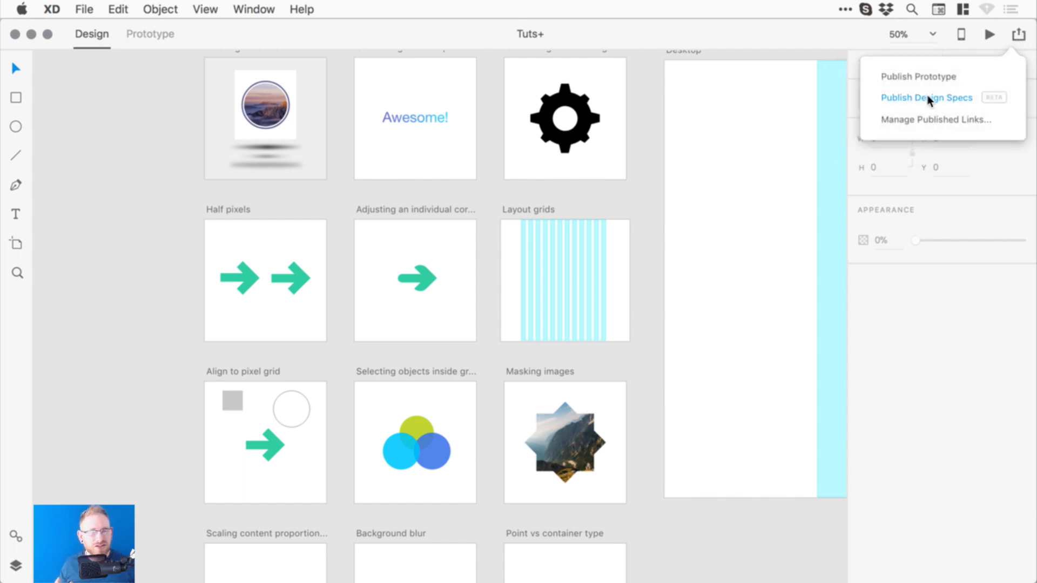
{"action": "left_click", "coordinate": [1017, 36]}
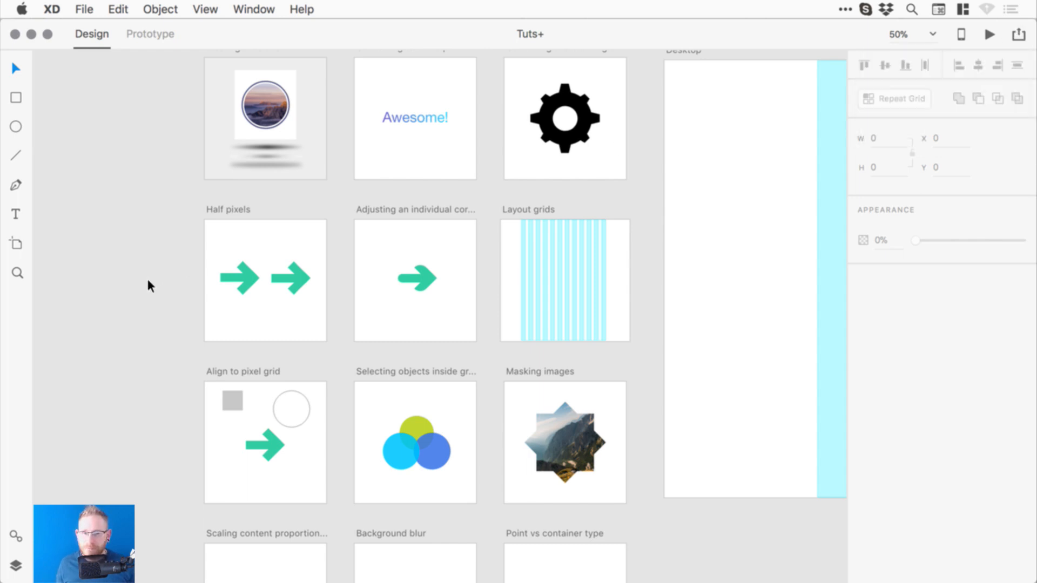
{"action": "scroll", "coordinate": [147, 277], "scroll_direction": "down", "scroll_amount": 2}
{"action": "key", "text": "super+equal"}
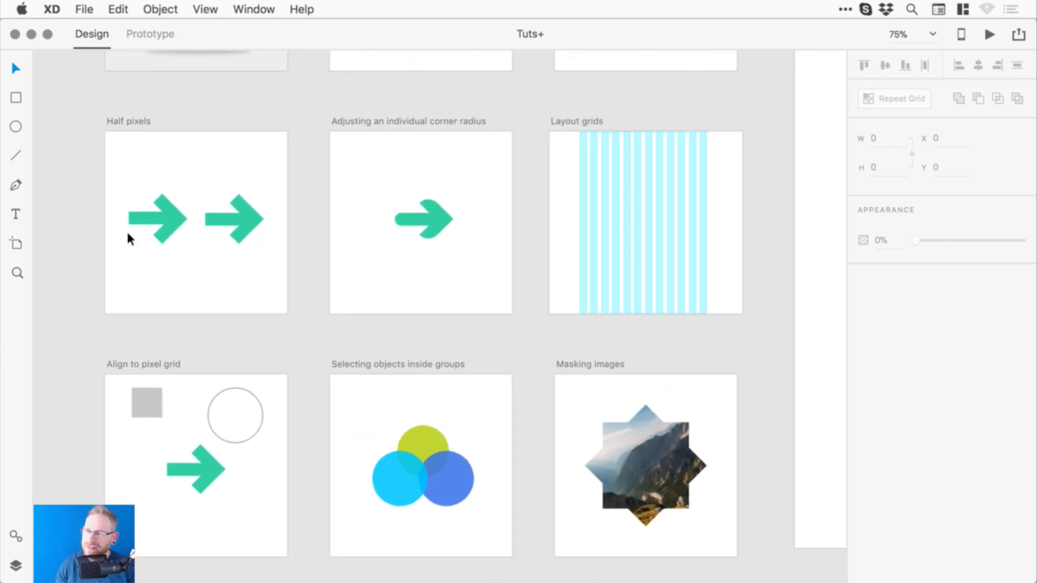
{"action": "key", "text": "super+equal"}
{"action": "key", "text": "super+equal"}
{"action": "key", "text": "super+equal"}
{"action": "key", "text": "super+equal"}
{"action": "key", "text": "super+equal"}
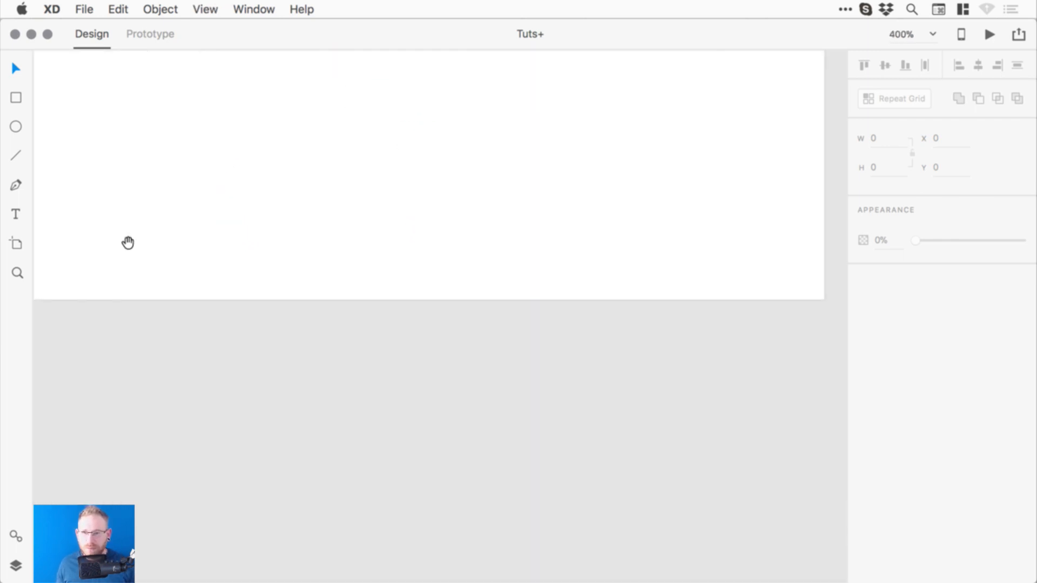
{"action": "left_click_drag", "start_coordinate": [222, 159], "coordinate": [219, 285]}
{"action": "left_click", "coordinate": [29, 217]}
{"action": "left_click", "coordinate": [331, 235]}
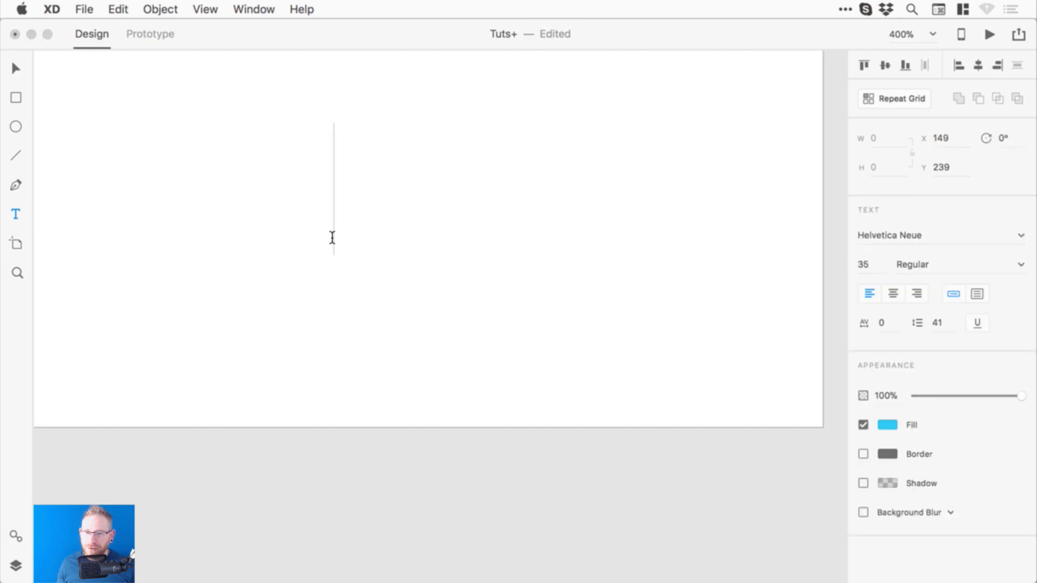
{"action": "type", "text": "fdfdfd"}
{"action": "left_click", "coordinate": [20, 71]}
{"action": "key", "text": "z"}
{"action": "left_click_drag", "start_coordinate": [287, 97], "coordinate": [738, 328]}
{"action": "left_click_drag", "start_coordinate": [661, 249], "coordinate": [706, 277]}
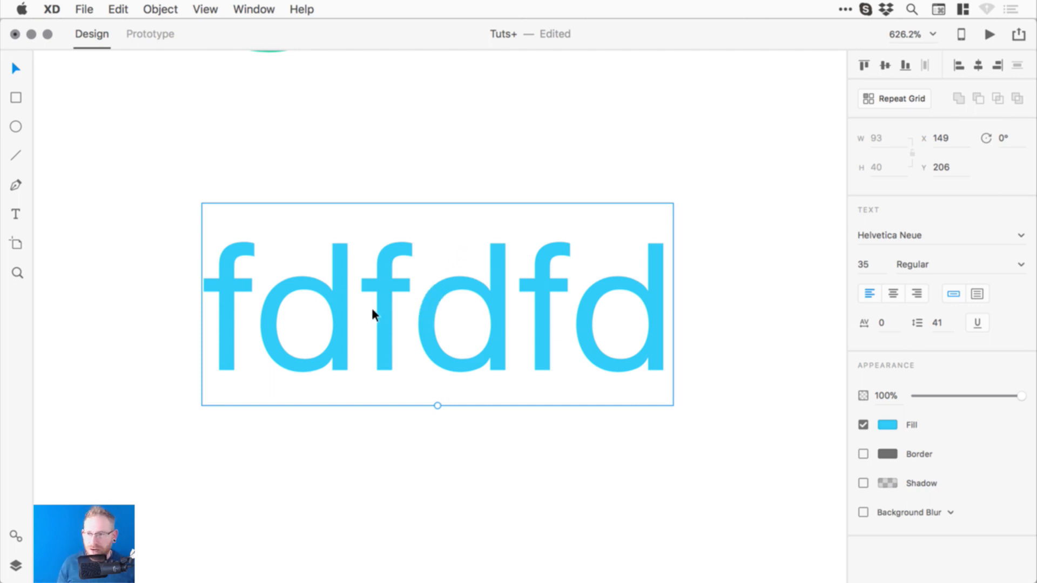
{"action": "key", "text": "Delete"}
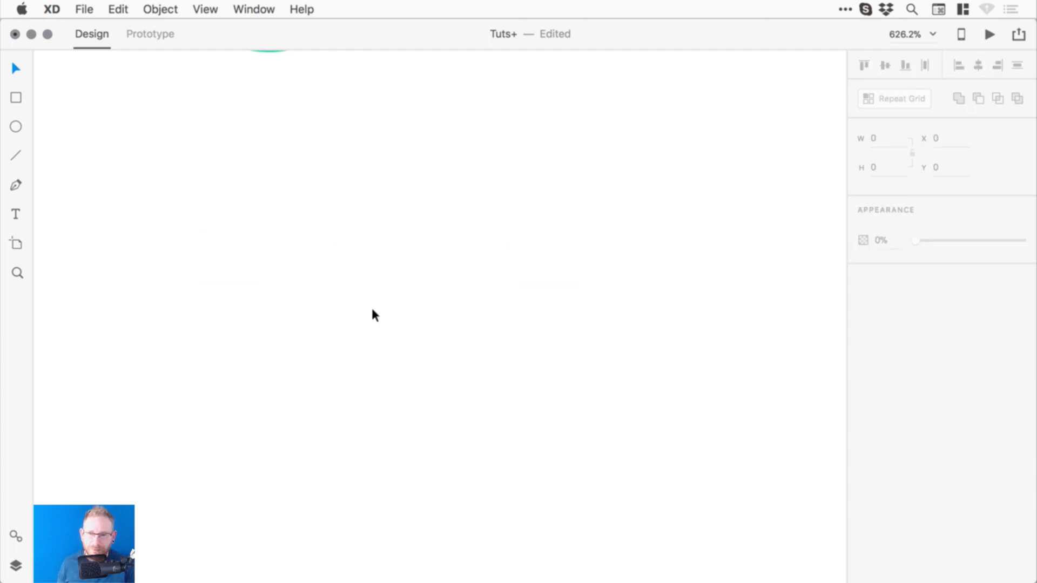
{"action": "key", "text": "super+0"}
{"action": "left_click", "coordinate": [17, 274]}
{"action": "left_click", "coordinate": [124, 355]}
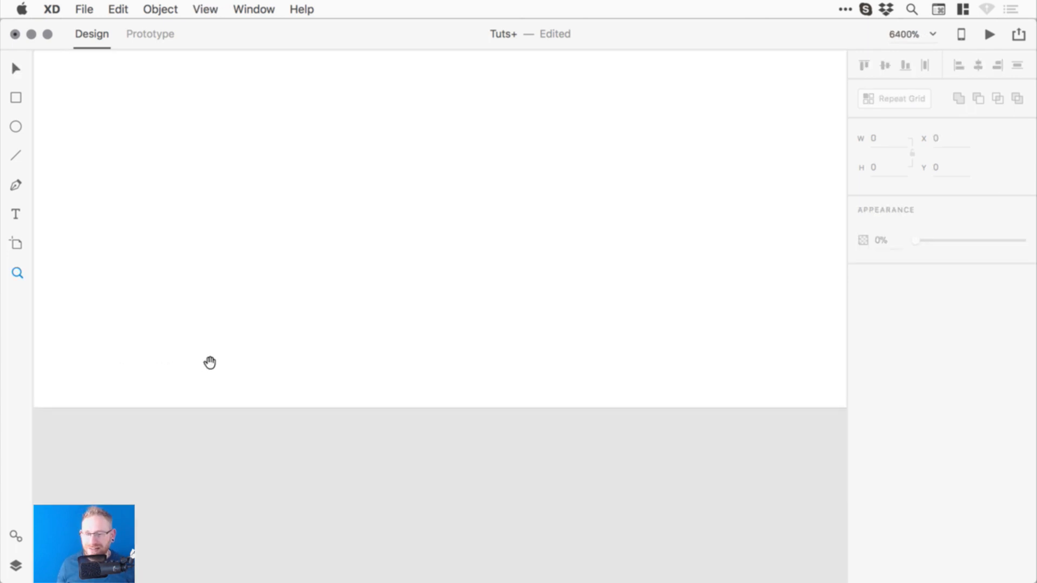
{"action": "key", "text": "super+1"}
{"action": "left_click_drag", "start_coordinate": [449, 367], "coordinate": [416, 232]}
{"action": "left_click_drag", "start_coordinate": [446, 386], "coordinate": [407, 318]}
{"action": "key", "text": "v"}
{"action": "key", "text": "super+minus"}
{"action": "left_click_drag", "start_coordinate": [563, 299], "coordinate": [415, 296]}
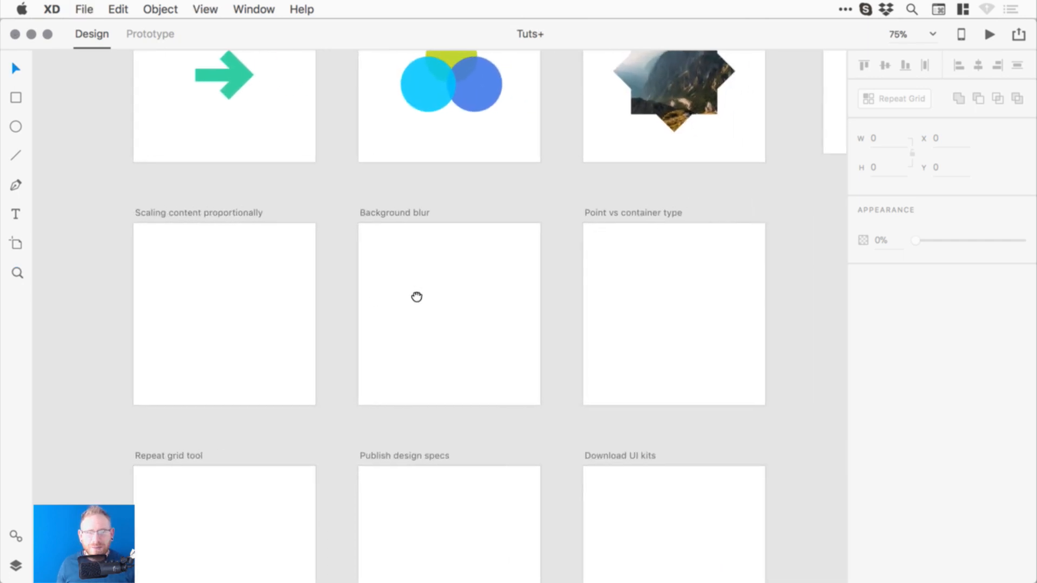
{"action": "left_click_drag", "start_coordinate": [471, 318], "coordinate": [480, 311]}
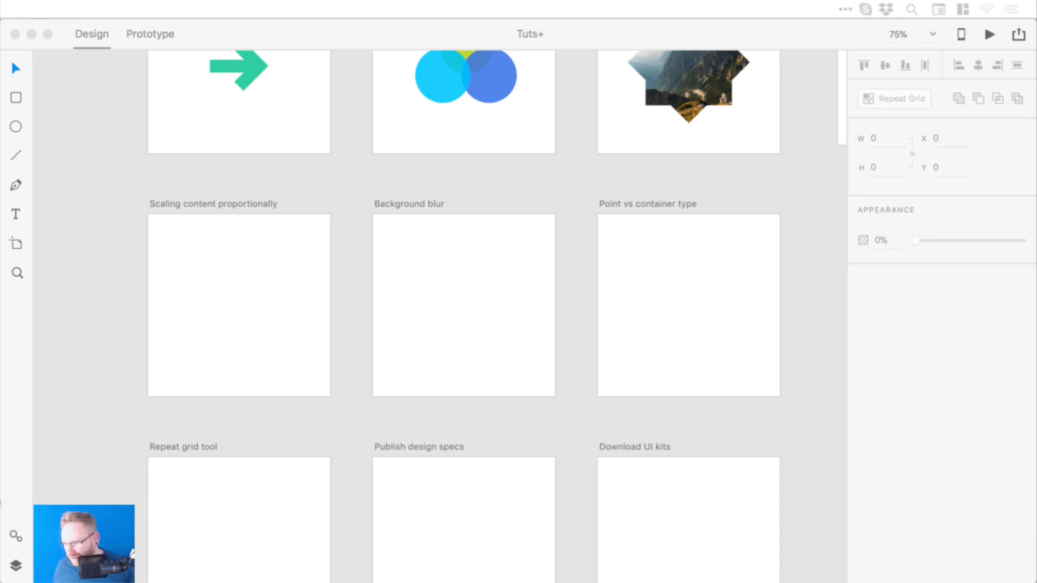
{"action": "left_click", "coordinate": [338, 174]}
{"action": "scroll", "coordinate": [348, 190], "scroll_direction": "up", "scroll_amount": 10}
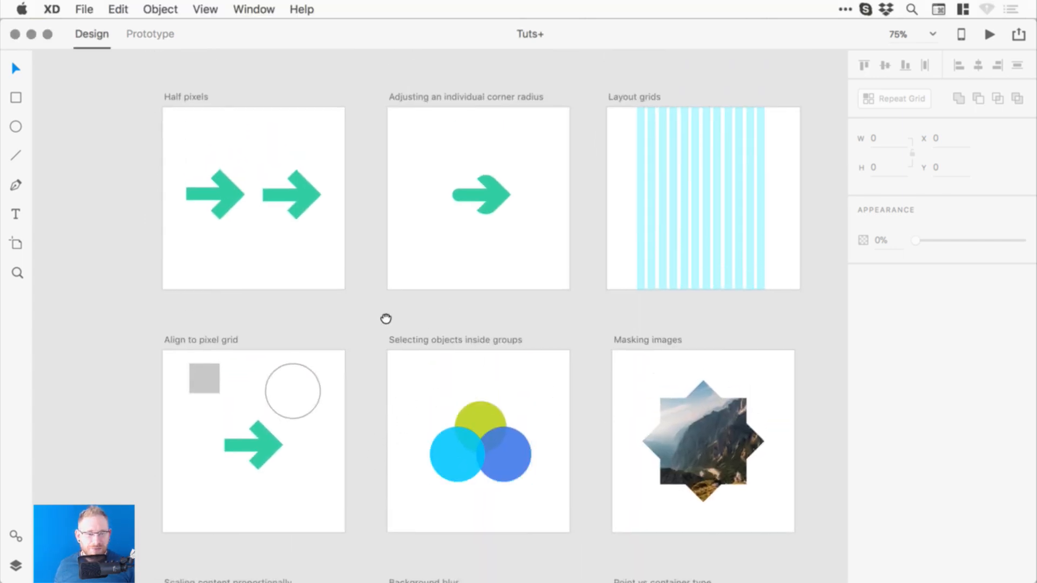
{"action": "left_click_drag", "start_coordinate": [384, 318], "coordinate": [406, 440]}
{"action": "left_click_drag", "start_coordinate": [440, 314], "coordinate": [436, 357]}
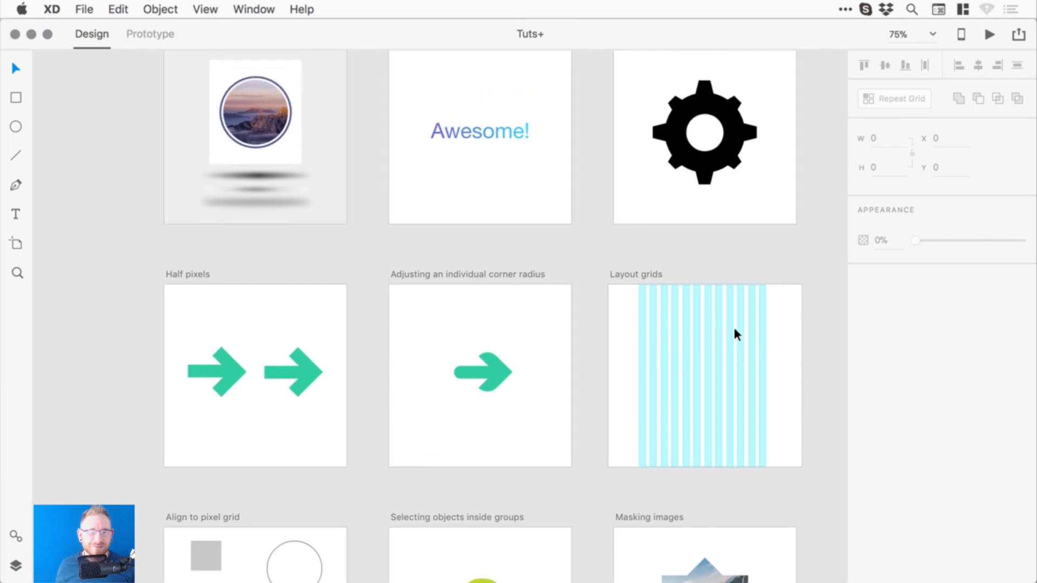
{"action": "scroll", "coordinate": [641, 401], "scroll_direction": "down", "scroll_amount": 5}
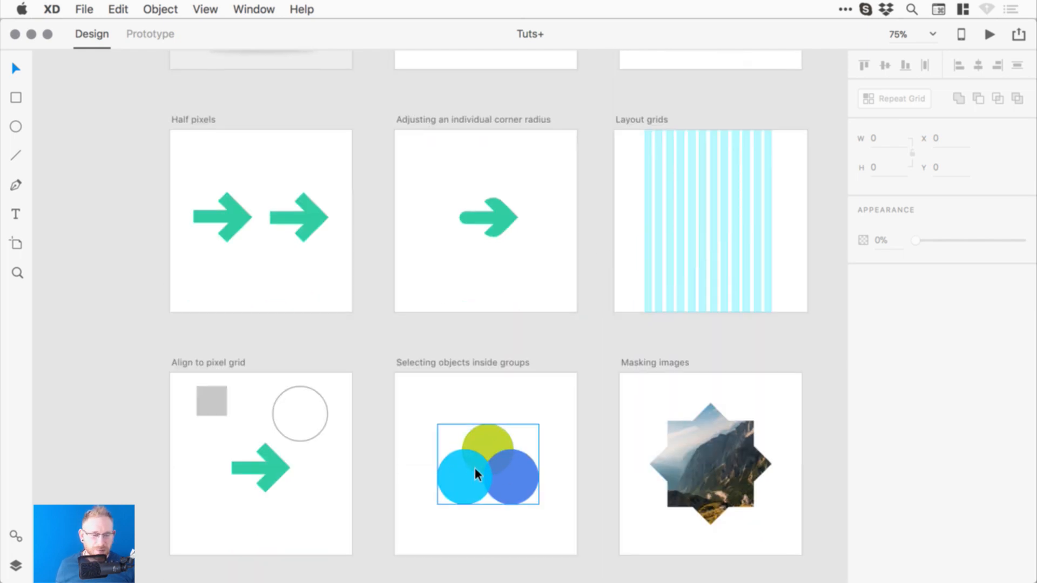
{"action": "left_click_drag", "start_coordinate": [340, 284], "coordinate": [353, 402]}
{"action": "left_click_drag", "start_coordinate": [377, 324], "coordinate": [405, 385]}
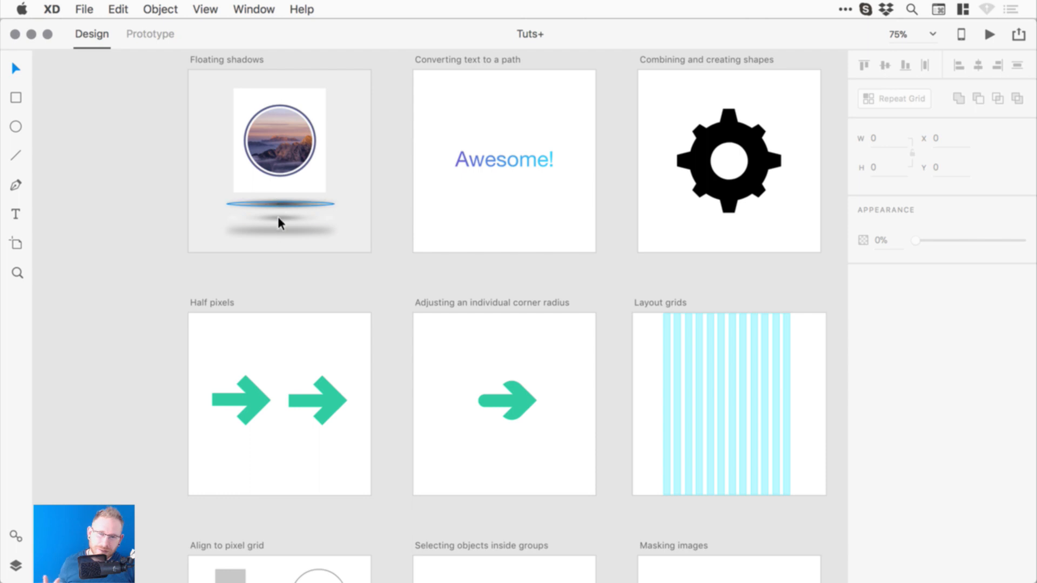
{"action": "scroll", "coordinate": [384, 302], "scroll_direction": "up", "scroll_amount": 3}
{"action": "scroll", "coordinate": [401, 225], "scroll_direction": "down", "scroll_amount": 15}
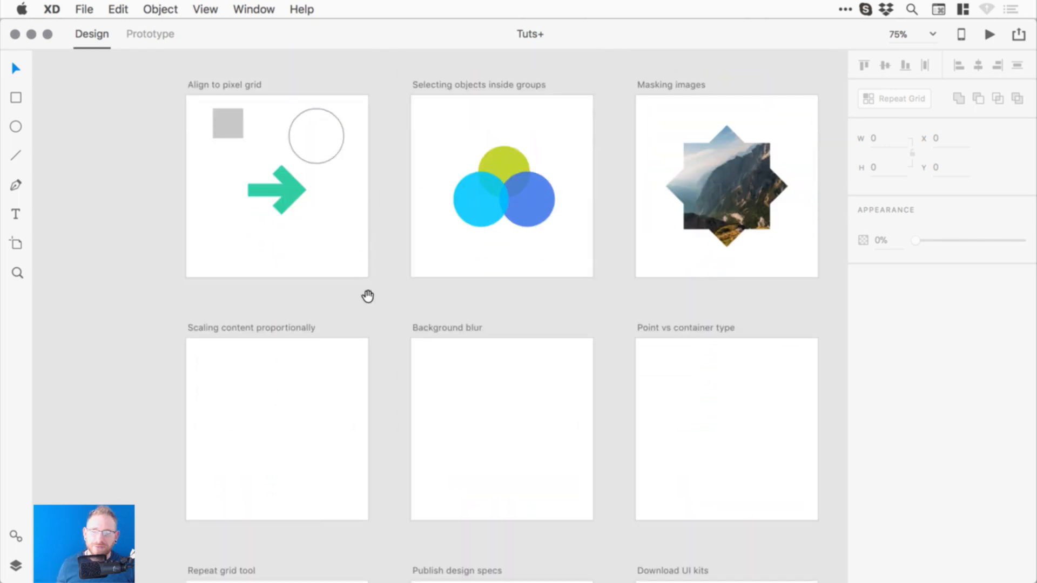
{"action": "scroll", "coordinate": [325, 297], "scroll_direction": "right", "scroll_amount": 3}
{"action": "left_click_drag", "start_coordinate": [286, 298], "coordinate": [323, 281]}
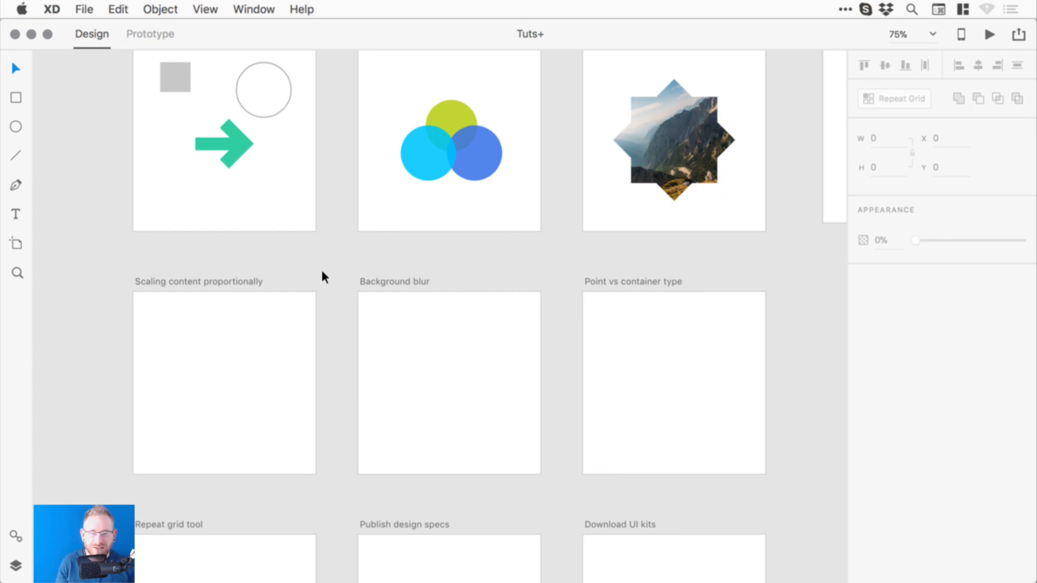
{"action": "left_click_drag", "start_coordinate": [287, 338], "coordinate": [380, 290]}
{"action": "left_click", "coordinate": [341, 317], "text": "super"}
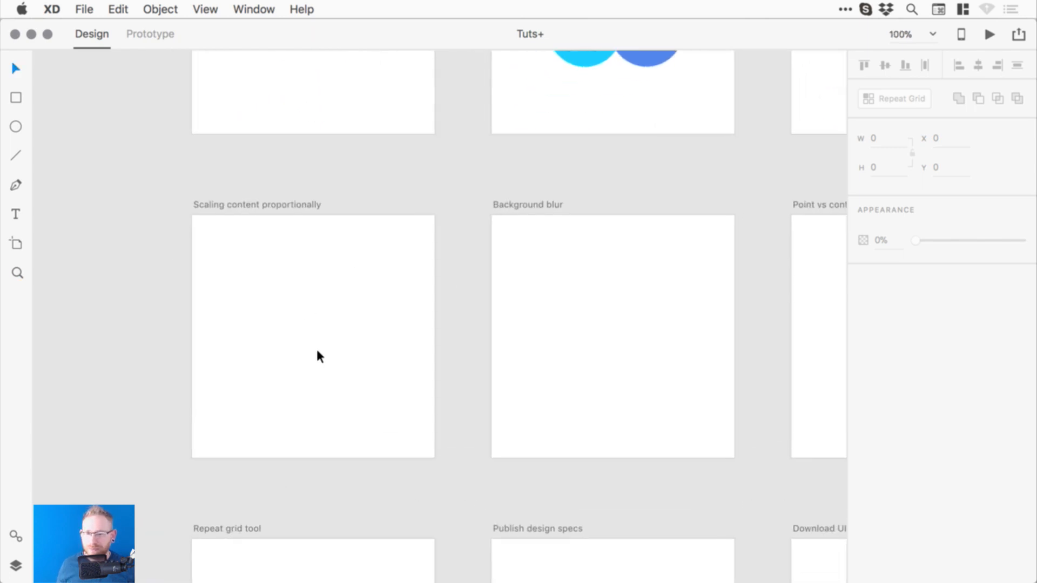
{"action": "left_click_drag", "start_coordinate": [317, 352], "coordinate": [437, 335]}
- Draw a circle on the Scaling content proportionally artboard with no border and a dark grey fill
{"action": "left_click", "coordinate": [351, 322], "text": "super"}
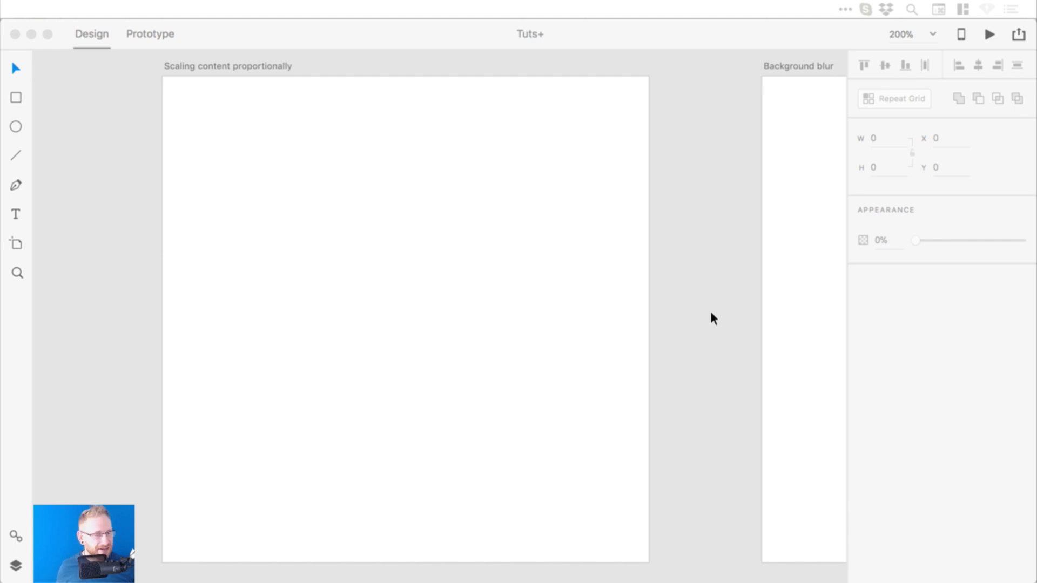
{"action": "left_click", "coordinate": [716, 325]}
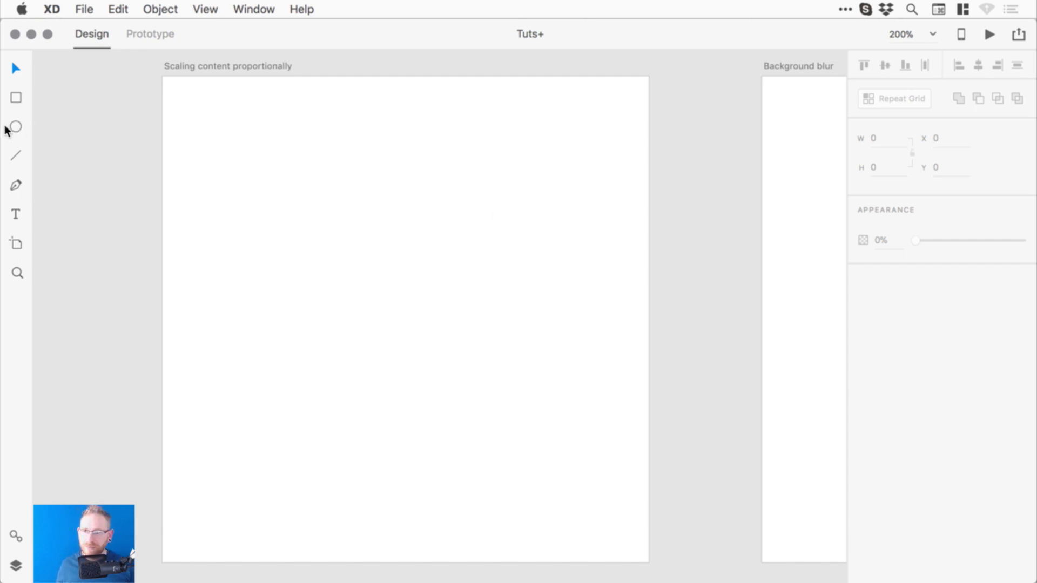
{"action": "left_click_drag", "start_coordinate": [262, 213], "coordinate": [417, 368]}
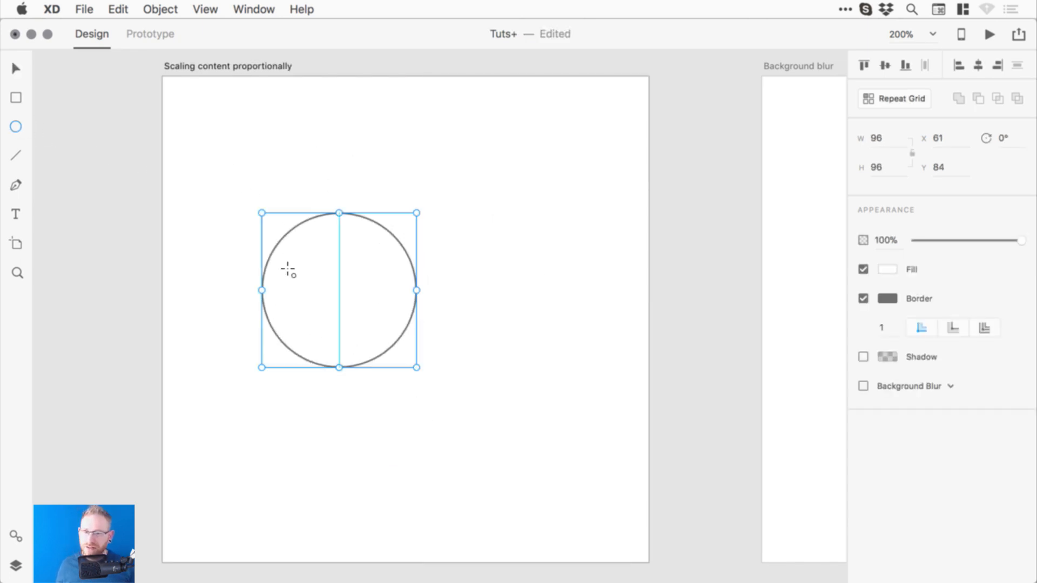
{"action": "key", "text": "v"}
{"action": "left_click", "coordinate": [863, 299]}
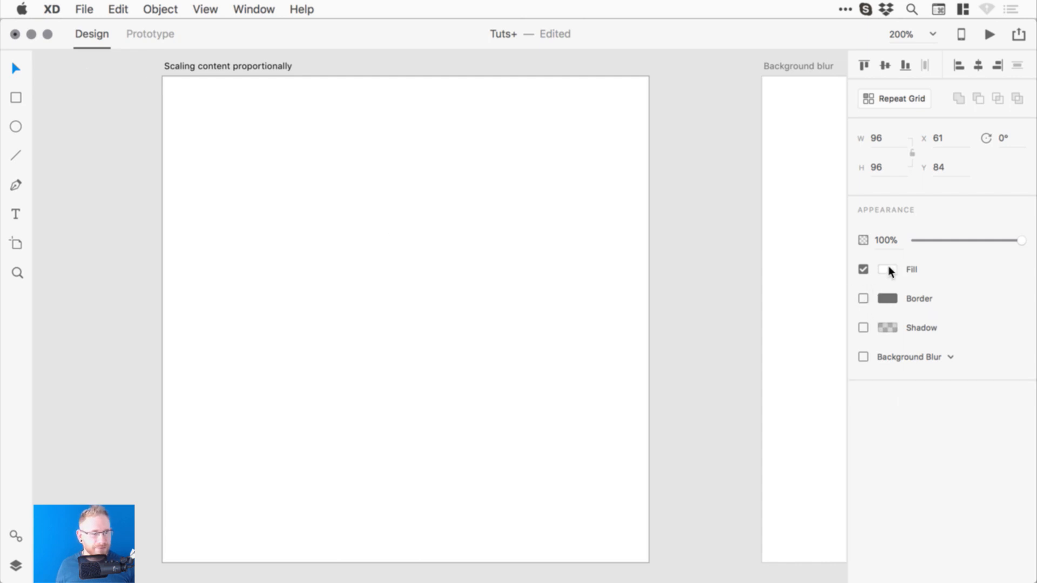
{"action": "left_click", "coordinate": [887, 269]}
{"action": "left_click_drag", "start_coordinate": [798, 292], "coordinate": [663, 282]}
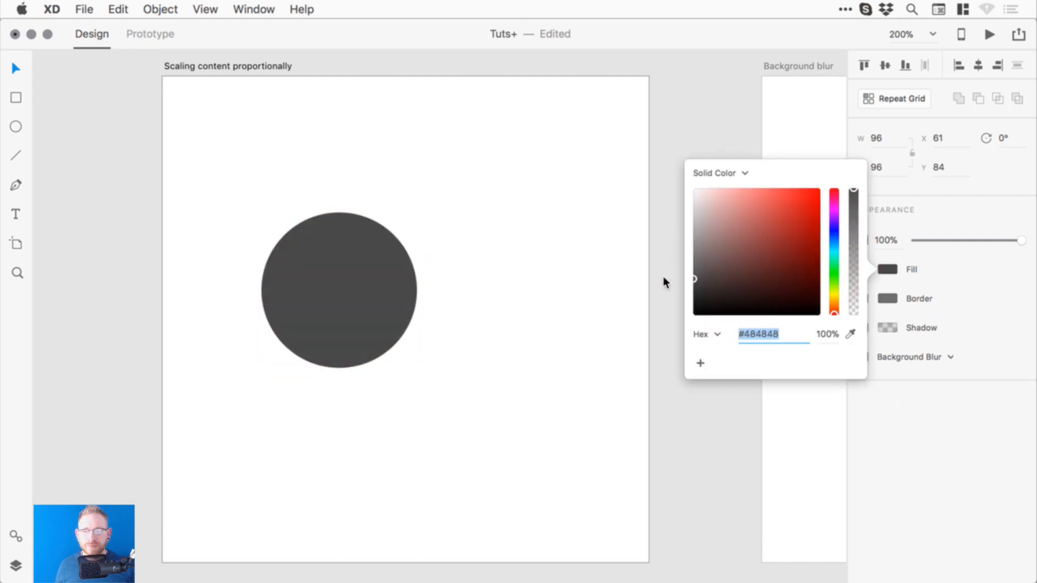
{"action": "left_click", "coordinate": [519, 210]}
- Resize the grey circle by its handles, undoing a flat stretch and keeping it round
{"action": "left_click", "coordinate": [364, 262]}
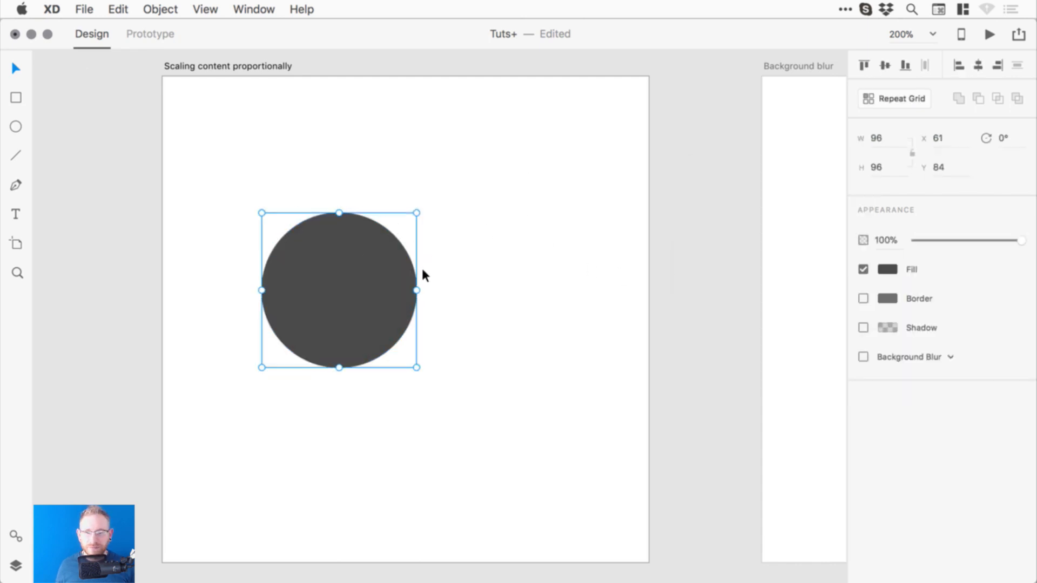
{"action": "left_click", "coordinate": [168, 246]}
{"action": "left_click", "coordinate": [348, 261]}
{"action": "left_click_drag", "start_coordinate": [417, 213], "coordinate": [455, 244]}
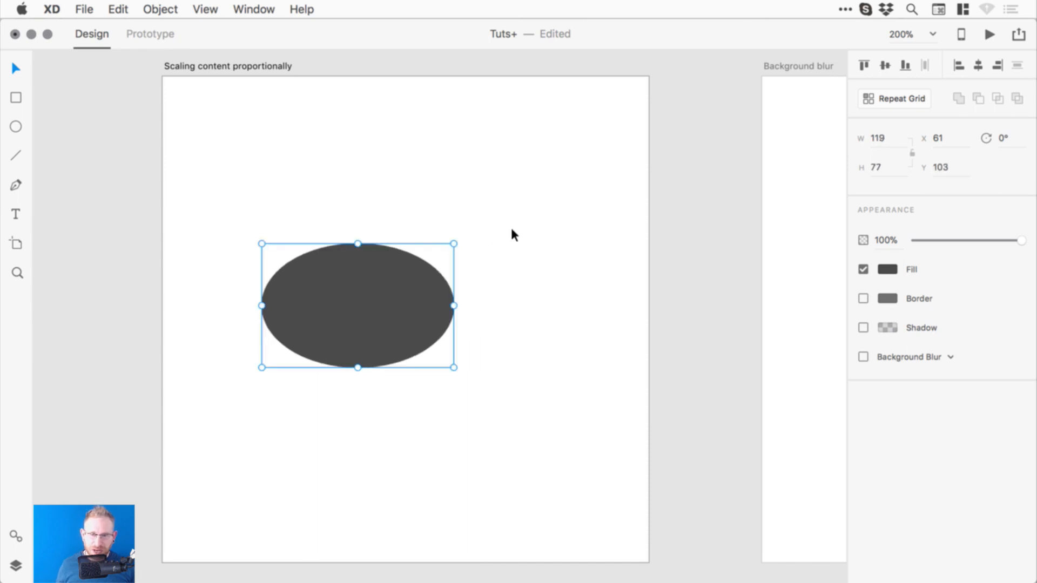
{"action": "key", "text": "super+z"}
{"action": "left_click_drag", "start_coordinate": [416, 213], "coordinate": [456, 129]}
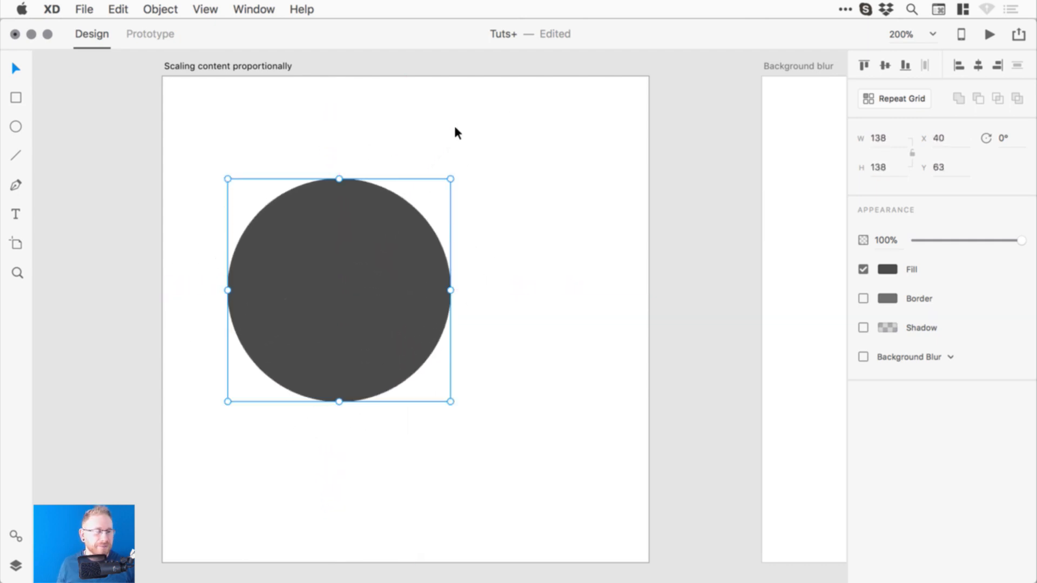
{"action": "left_click_drag", "start_coordinate": [451, 179], "coordinate": [391, 239]}
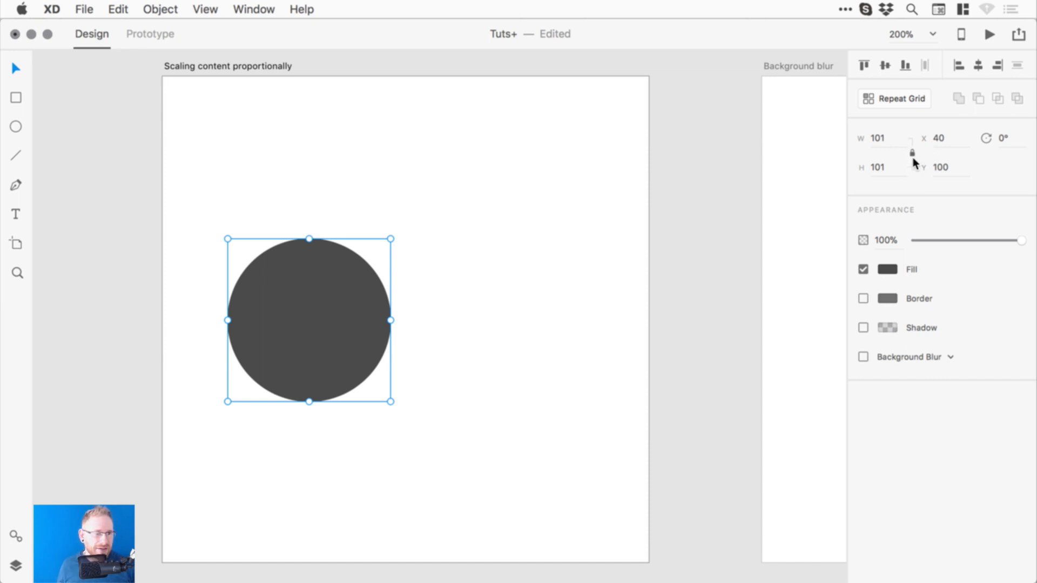
{"action": "left_click_drag", "start_coordinate": [391, 240], "coordinate": [515, 173]}
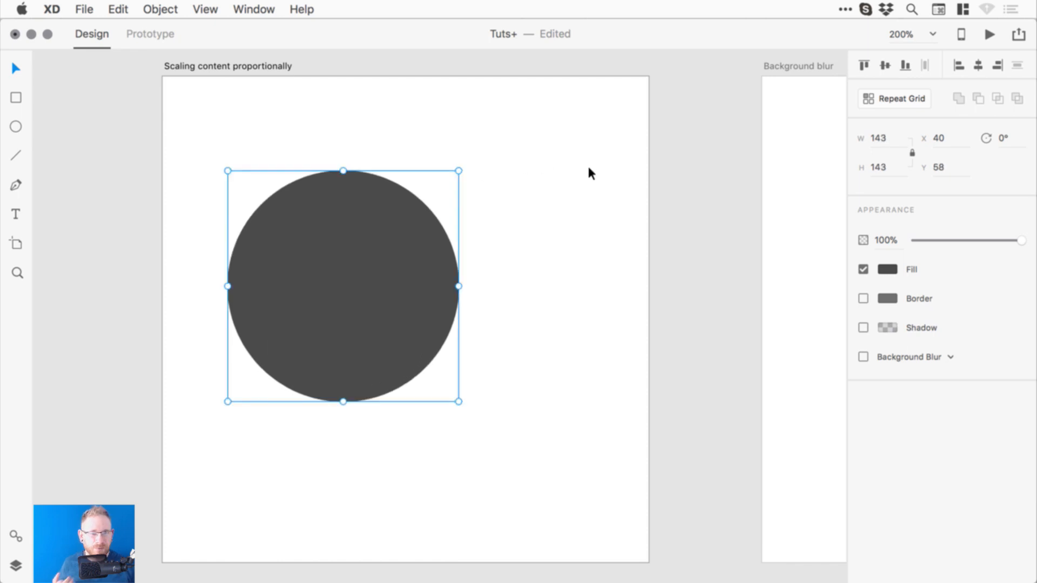
- Toggle Lock Aspect, squash the circle into a wide ellipse from the top, then delete it
{"action": "left_click", "coordinate": [912, 153]}
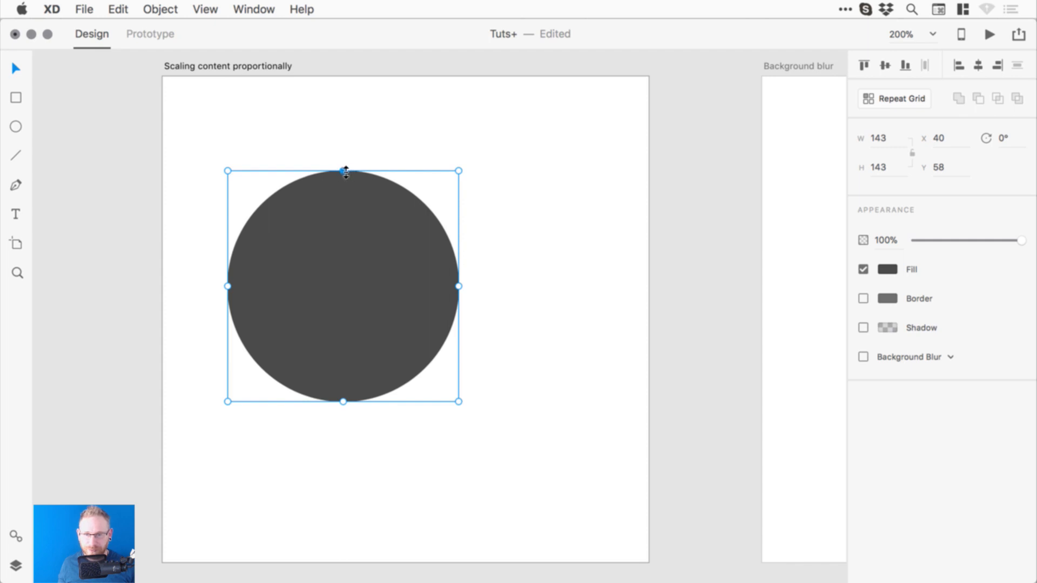
{"action": "left_click_drag", "start_coordinate": [344, 171], "coordinate": [356, 265]}
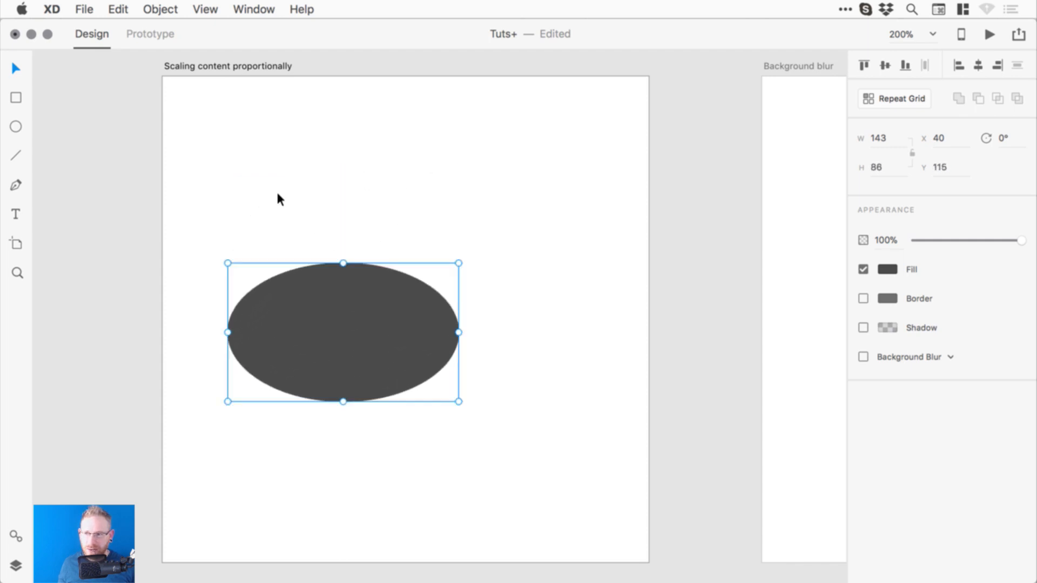
{"action": "key", "text": "BackSpace"}
- Draw a borderless black square, move it right and down, and enlarge it to 113 px
{"action": "left_click", "coordinate": [22, 93]}
{"action": "left_click_drag", "start_coordinate": [225, 199], "coordinate": [382, 357]}
{"action": "left_click", "coordinate": [864, 327]}
{"action": "left_click", "coordinate": [887, 299]}
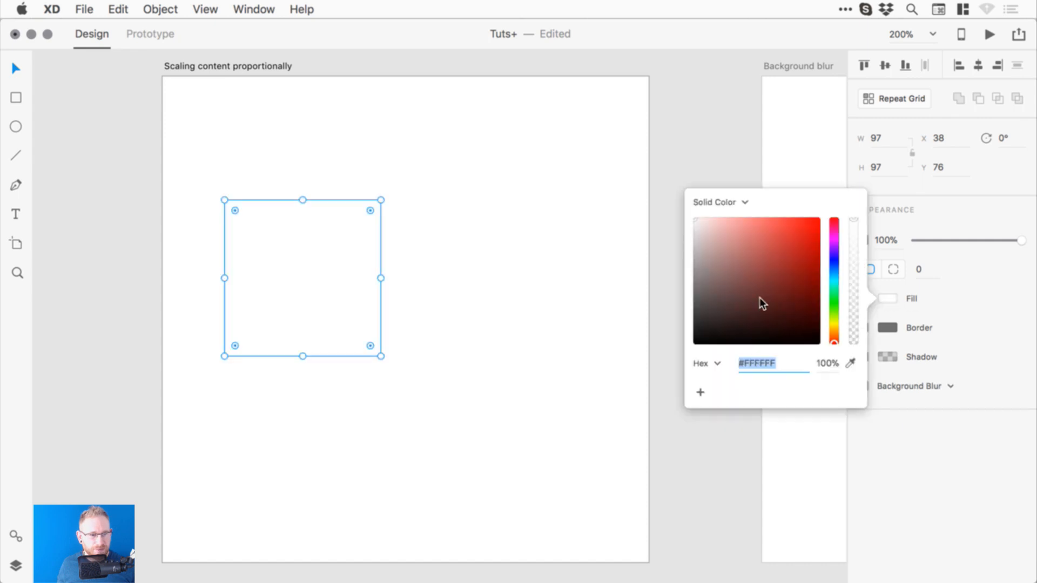
{"action": "left_click_drag", "start_coordinate": [760, 299], "coordinate": [669, 358]}
{"action": "left_click_drag", "start_coordinate": [304, 249], "coordinate": [362, 280]}
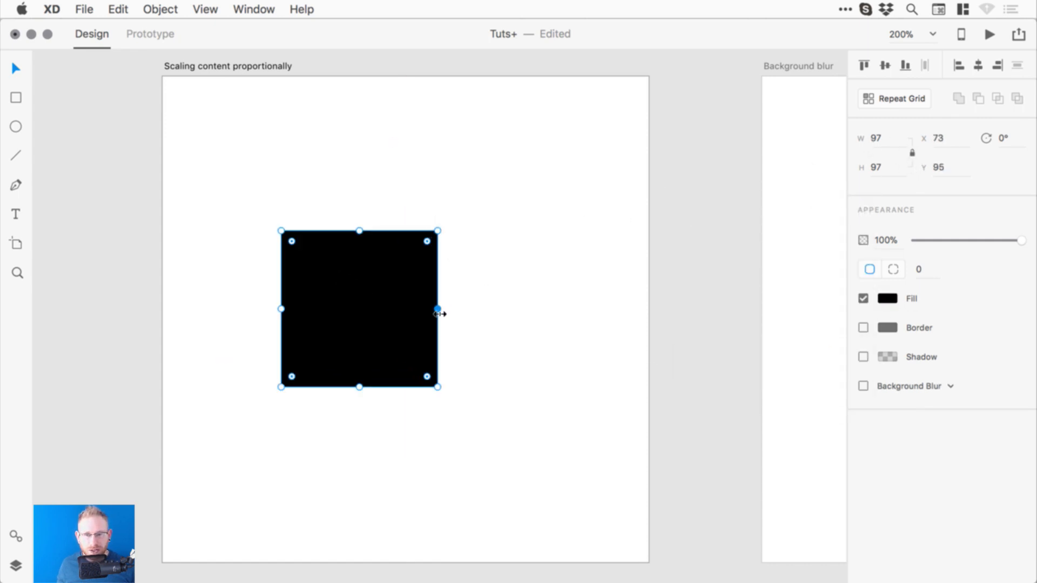
{"action": "left_click_drag", "start_coordinate": [438, 309], "coordinate": [614, 309]}
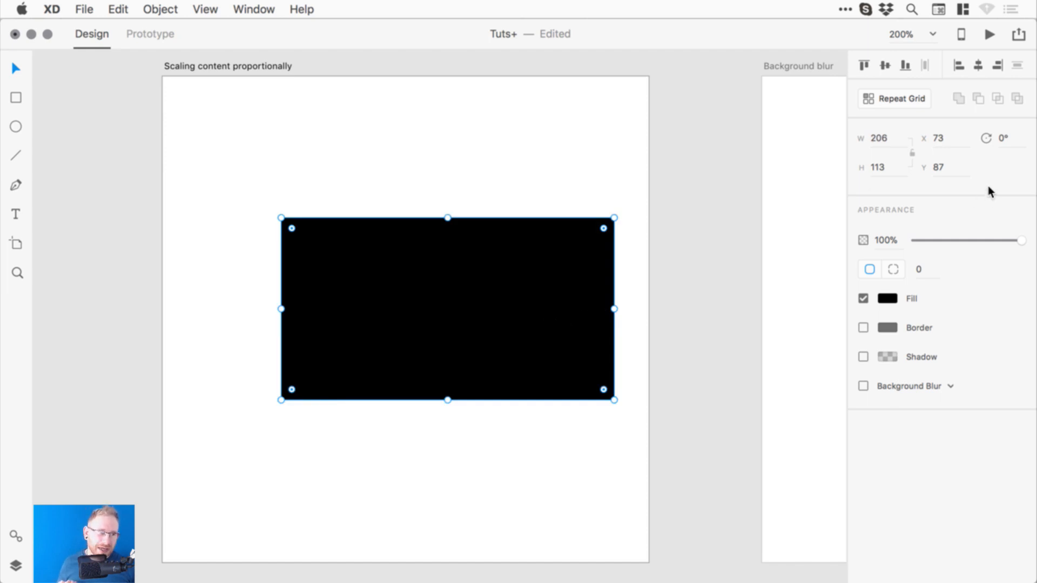
- Lock the W/H ratio, scale the rectangle down to 148 × 81, nudge it, and save
{"action": "left_click", "coordinate": [912, 154]}
{"action": "left_click_drag", "start_coordinate": [615, 218], "coordinate": [520, 256]}
{"action": "mouse_move", "coordinate": [478, 324]}
{"action": "left_mouse_down"}
{"action": "mouse_move", "coordinate": [459, 299]}
{"action": "mouse_move", "coordinate": [459, 318]}
{"action": "left_mouse_up"}
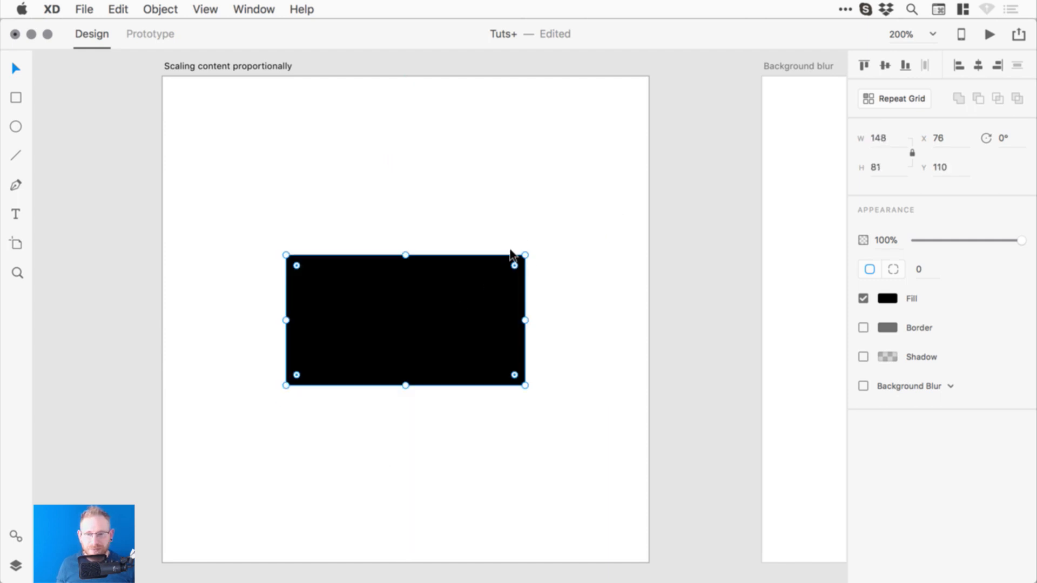
{"action": "left_click", "coordinate": [559, 222]}
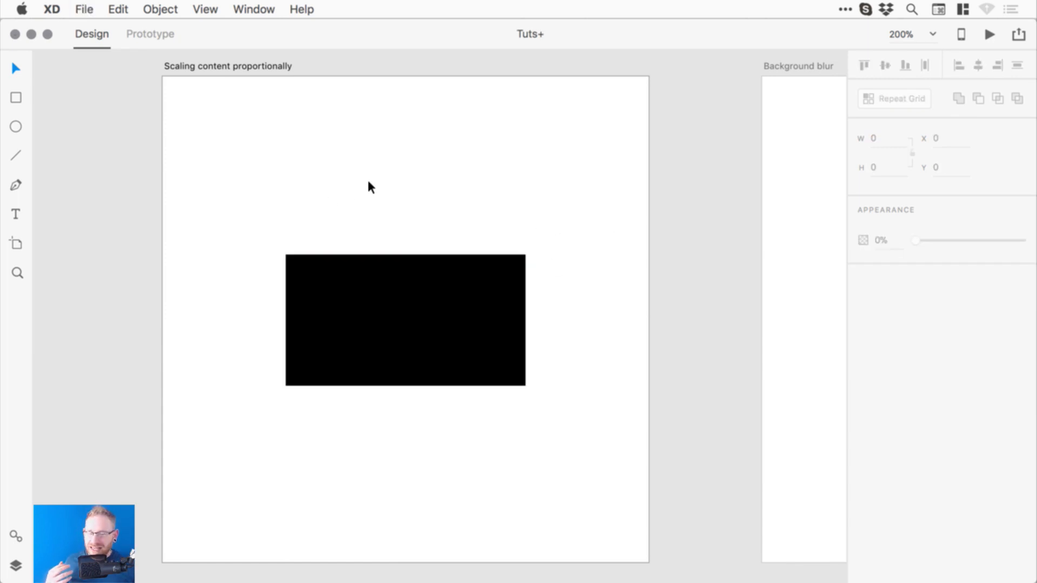
{"action": "left_click", "coordinate": [416, 297]}
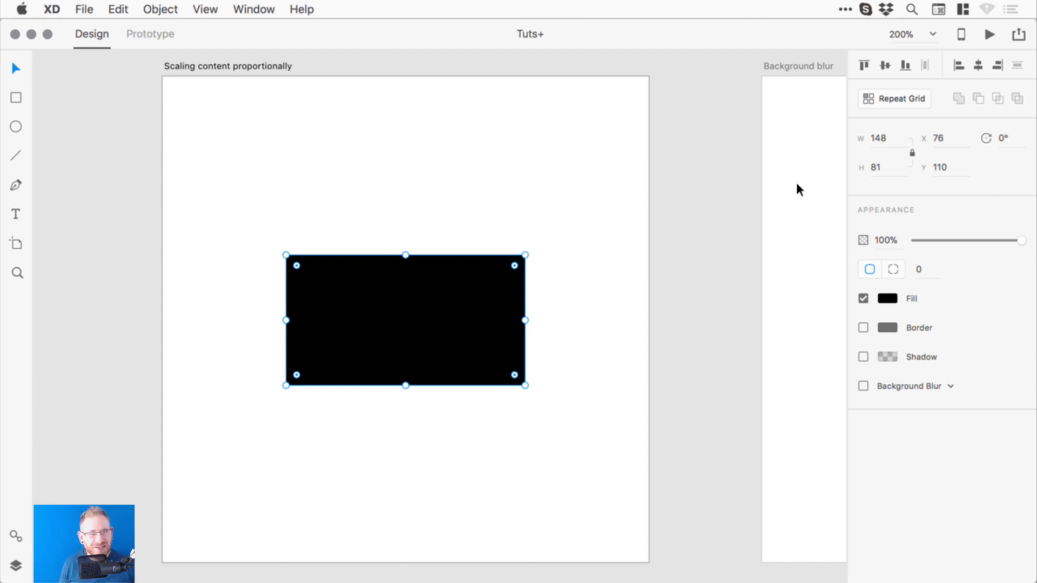
{"action": "left_click", "coordinate": [913, 153]}
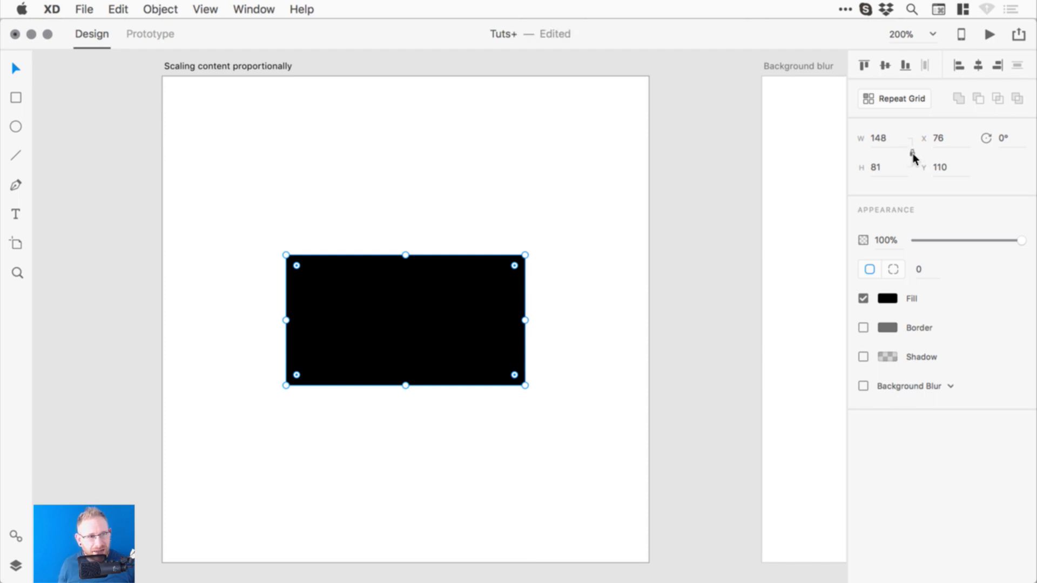
{"action": "key", "text": "super+s"}
{"action": "left_click", "coordinate": [677, 229]}
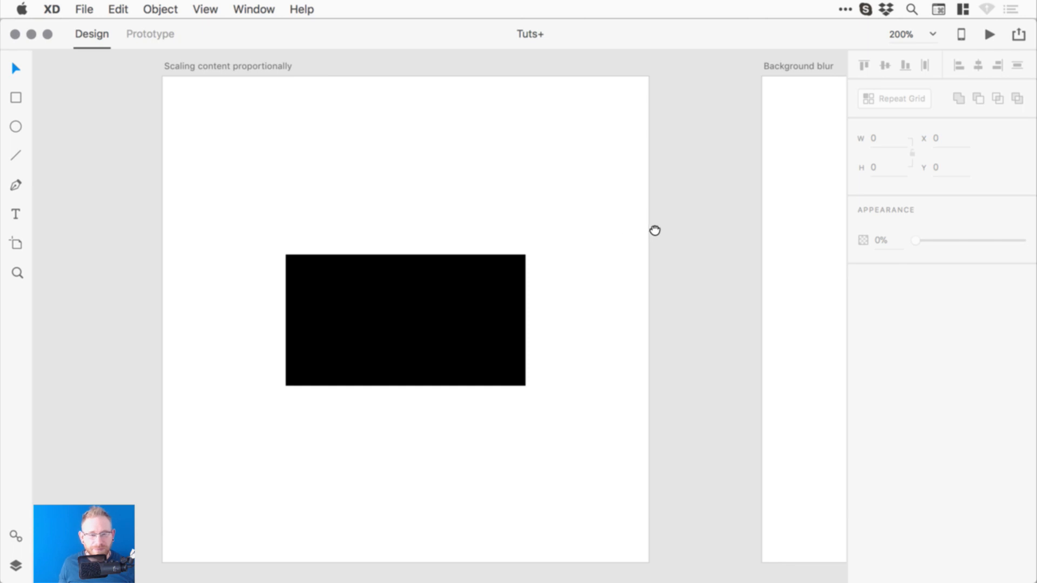
{"action": "left_click_drag", "start_coordinate": [656, 229], "coordinate": [290, 234]}
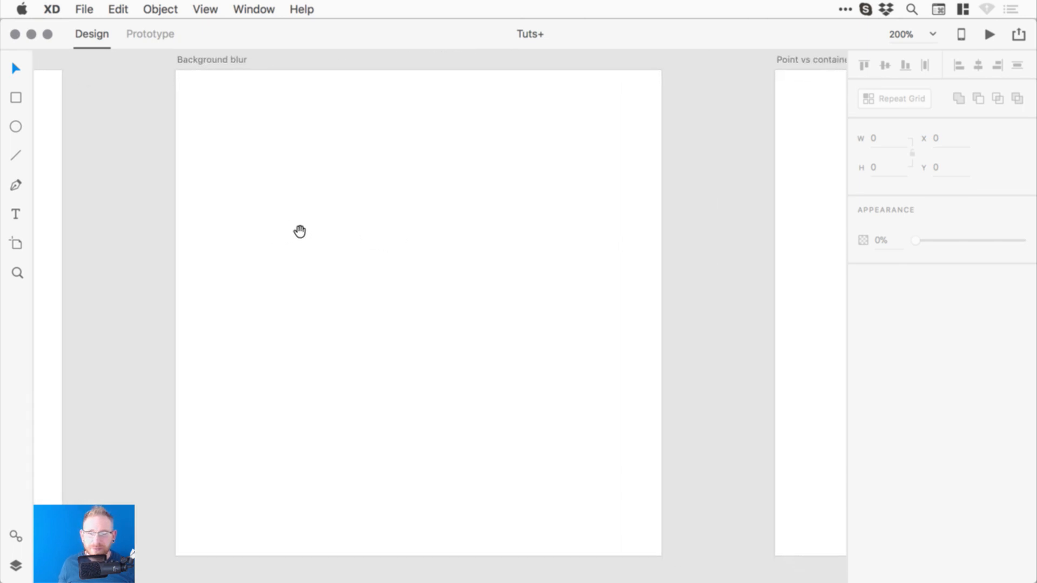
- Import Photo 7.jpeg from the Images folder via File > Import
{"action": "left_click", "coordinate": [92, 15]}
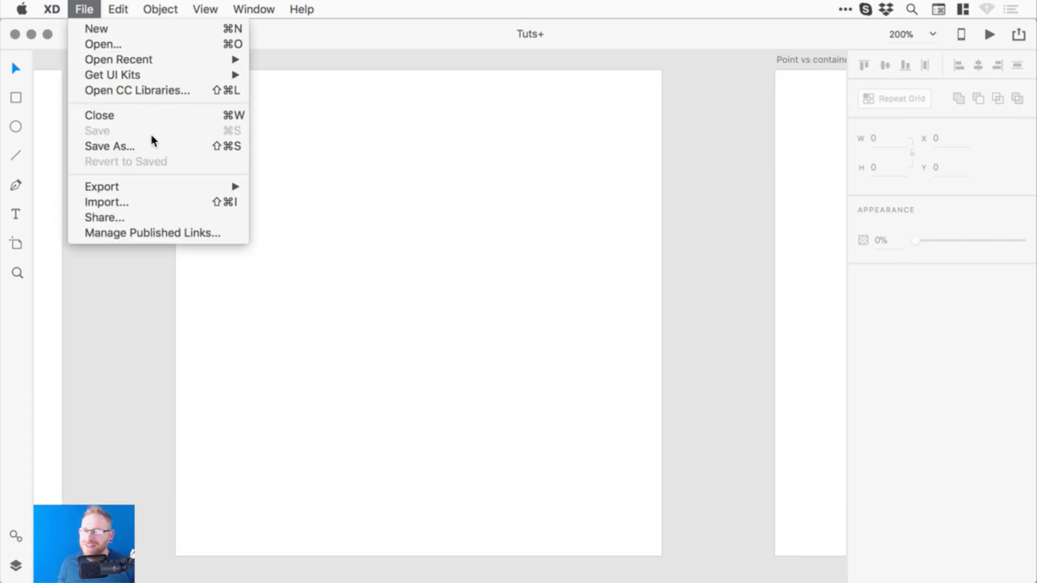
{"action": "left_click", "coordinate": [128, 202]}
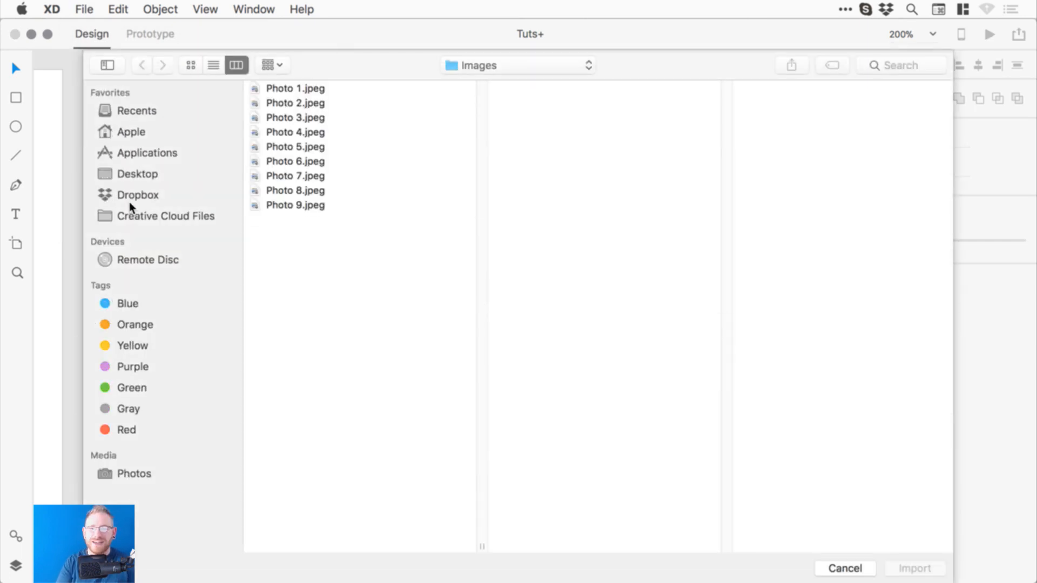
{"action": "left_click", "coordinate": [299, 178]}
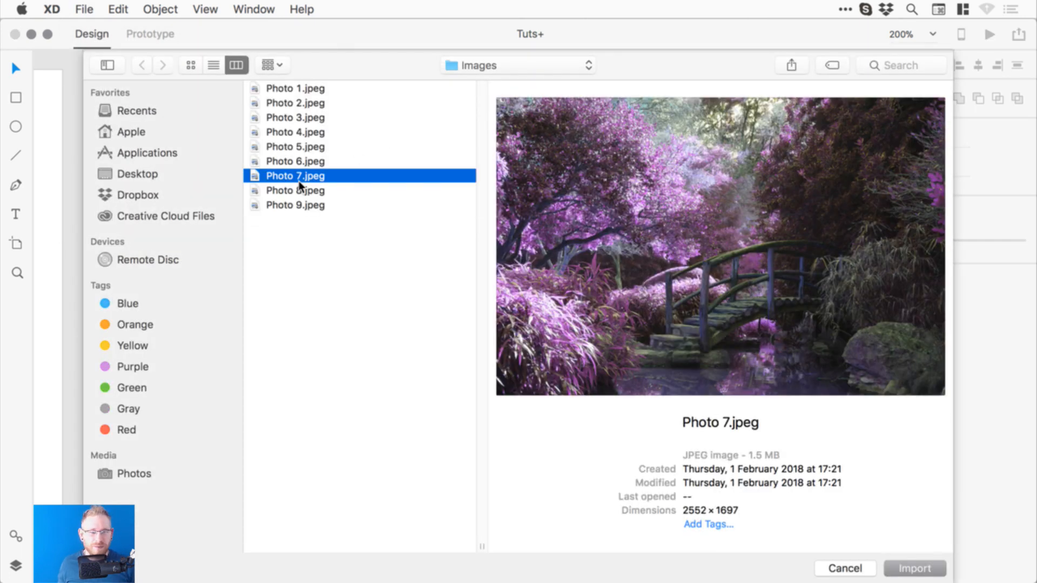
{"action": "double_click", "coordinate": [299, 180]}
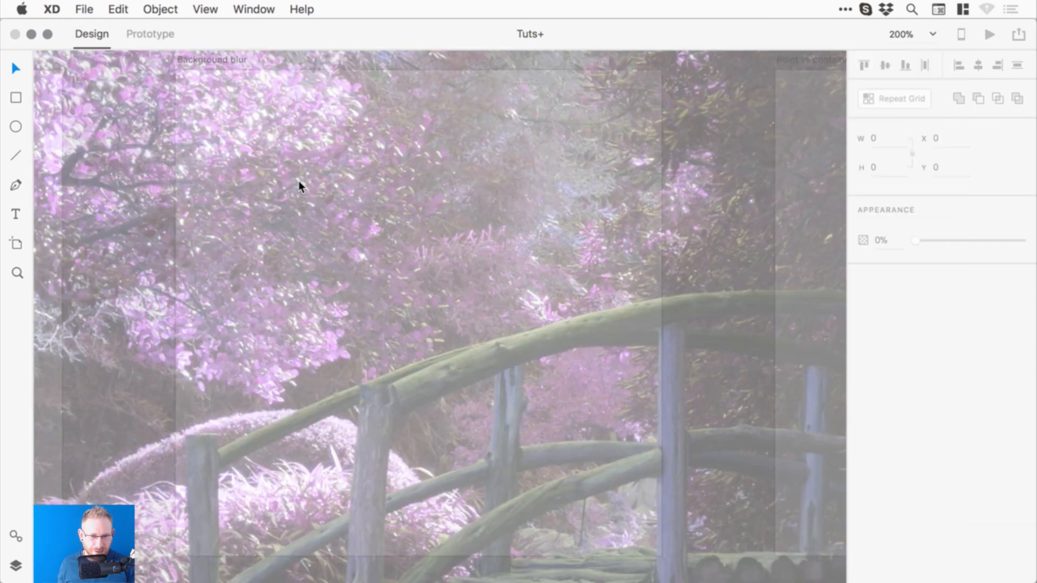
- Shrink the imported photo and place it at the Background blur artboard's top-left, artboard-wide
{"action": "key", "text": "super+minus"}
{"action": "key", "text": "super+minus"}
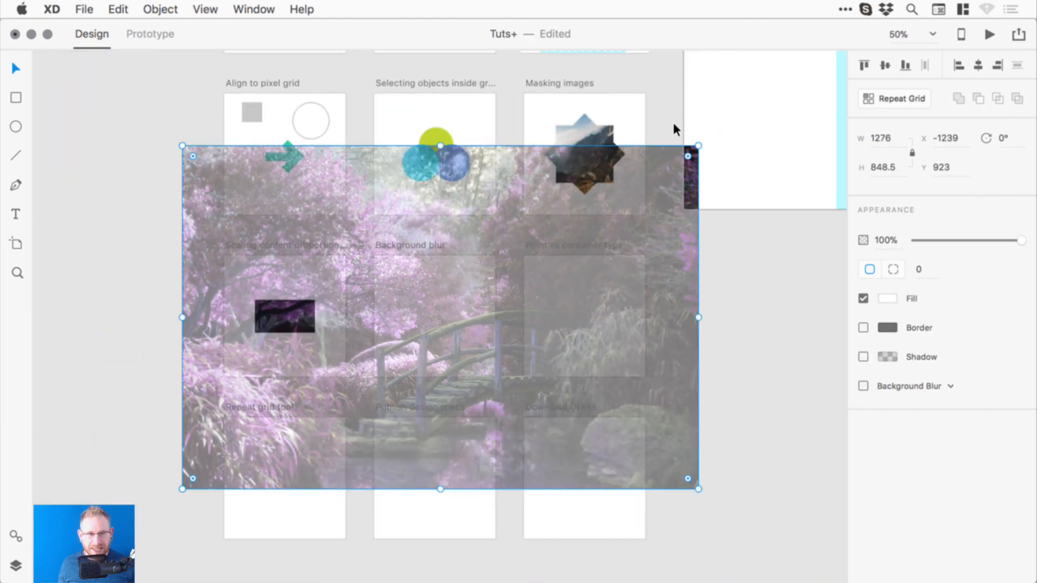
{"action": "left_click_drag", "start_coordinate": [696, 150], "coordinate": [486, 287]}
{"action": "key", "text": "super+plus"}
{"action": "key", "text": "super+plus"}
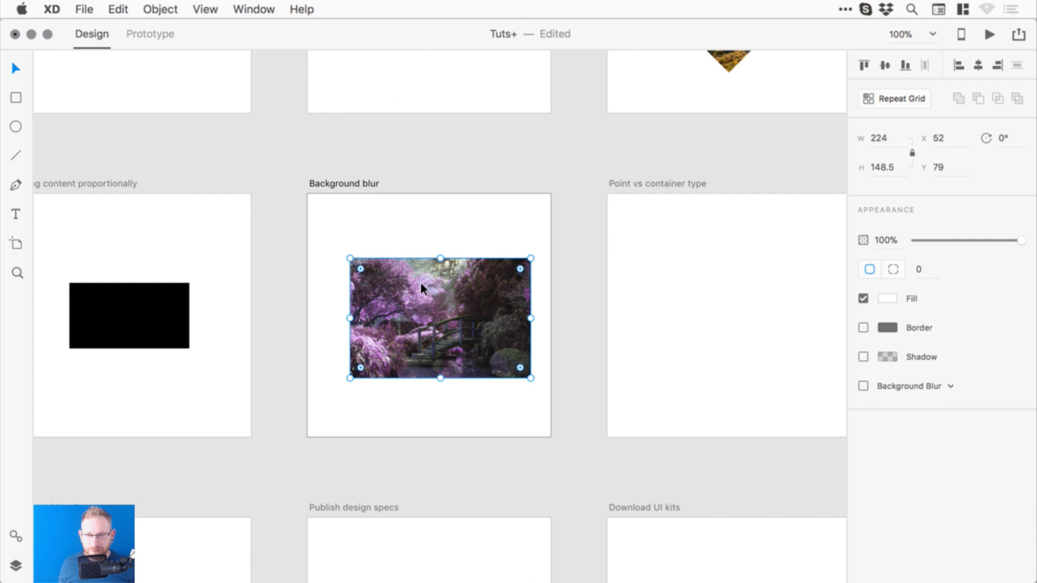
{"action": "left_click_drag", "start_coordinate": [420, 282], "coordinate": [377, 221]}
{"action": "left_click_drag", "start_coordinate": [488, 316], "coordinate": [551, 400]}
{"action": "key", "text": "z"}
{"action": "left_click", "coordinate": [454, 281]}
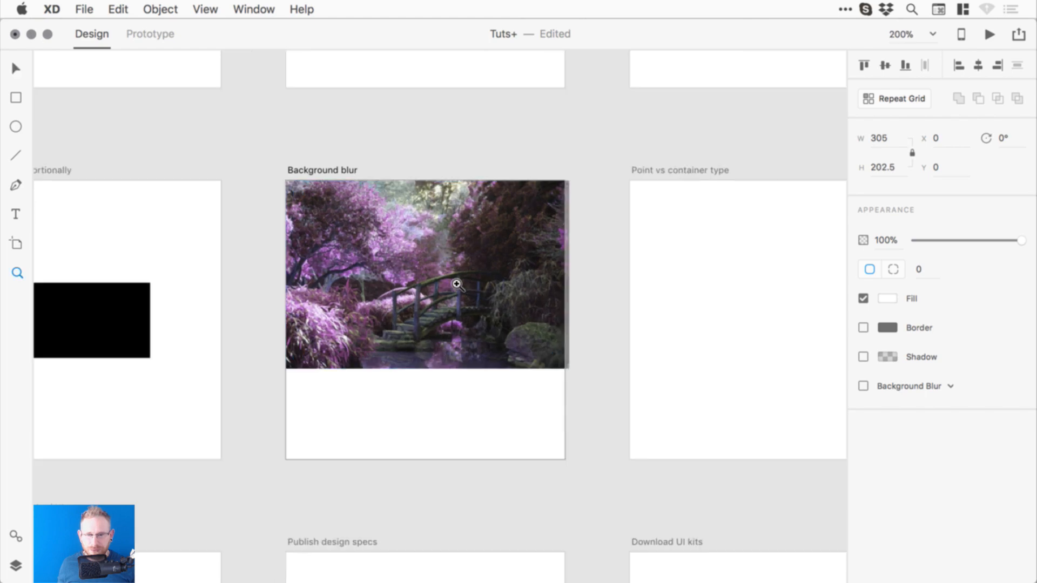
- Enlarge the photo to fill the artboard's height at 451 × 300.5 and shift it slightly left
{"action": "left_click_drag", "start_coordinate": [652, 434], "coordinate": [676, 412]}
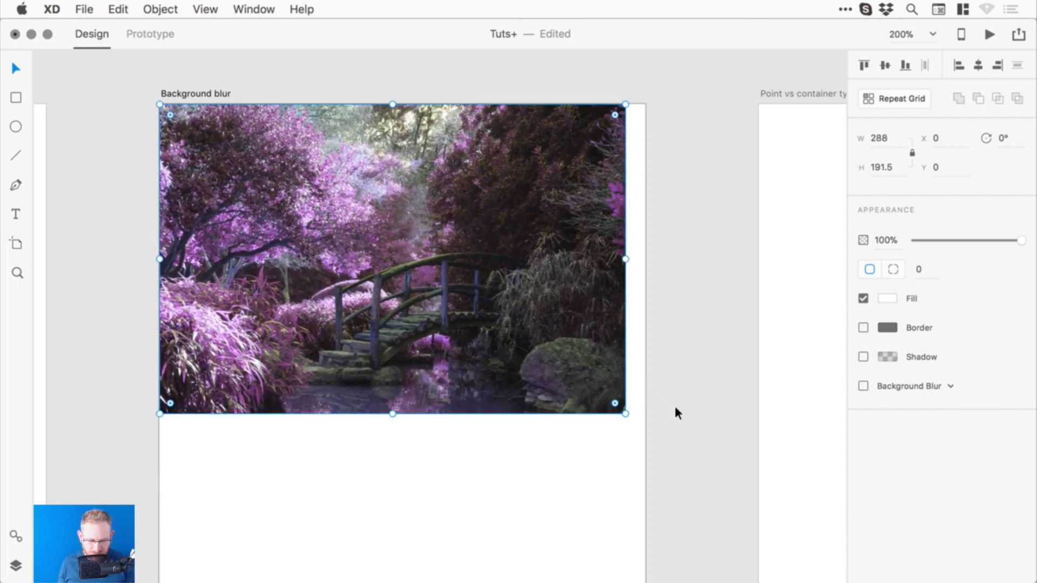
{"action": "key", "text": "super+minus"}
{"action": "key", "text": "super+minus"}
{"action": "key", "text": "super+minus"}
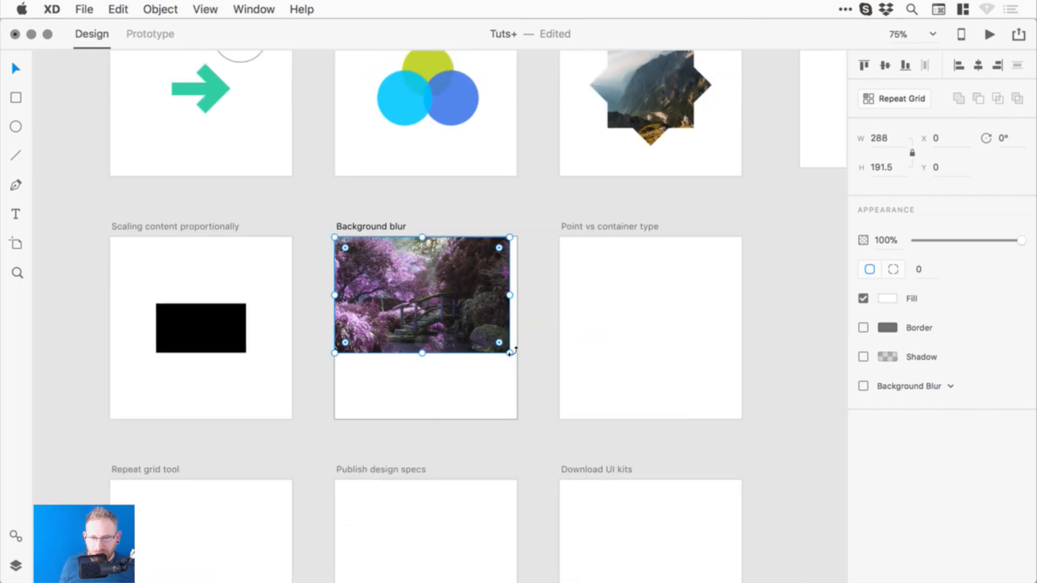
{"action": "left_click_drag", "start_coordinate": [510, 355], "coordinate": [612, 417]}
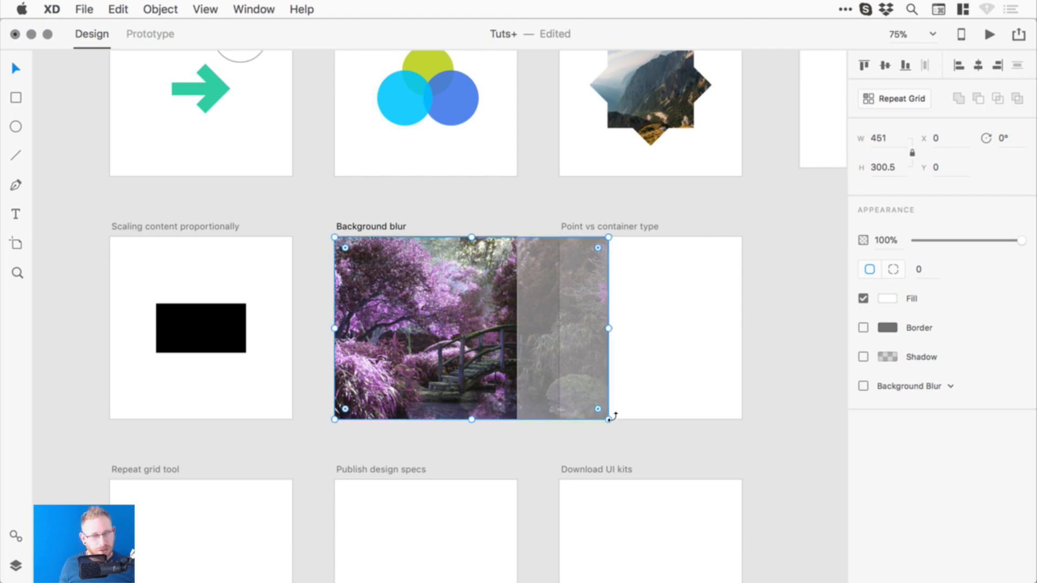
{"action": "left_click", "coordinate": [457, 216]}
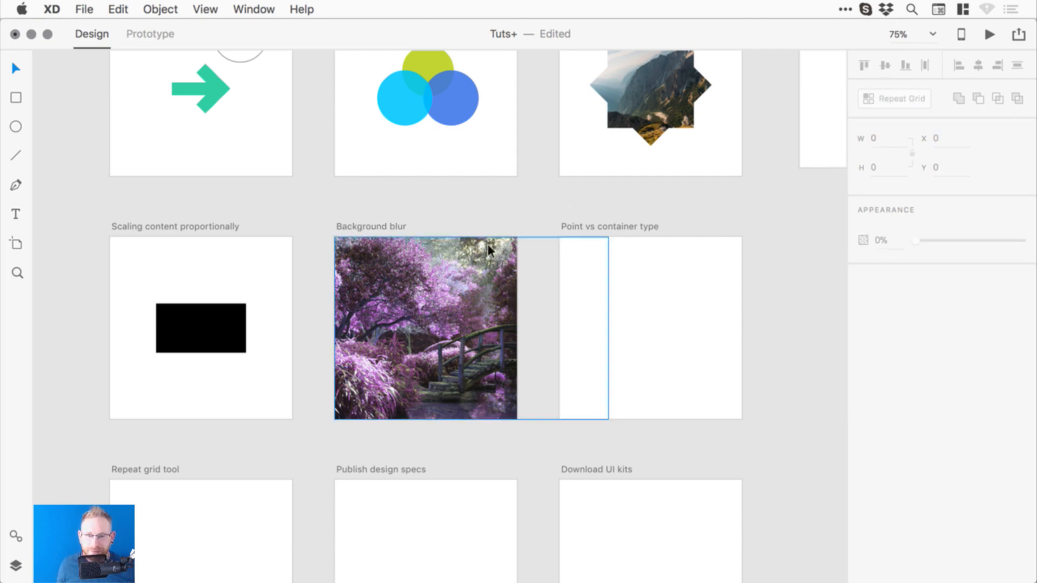
{"action": "left_click", "coordinate": [503, 261]}
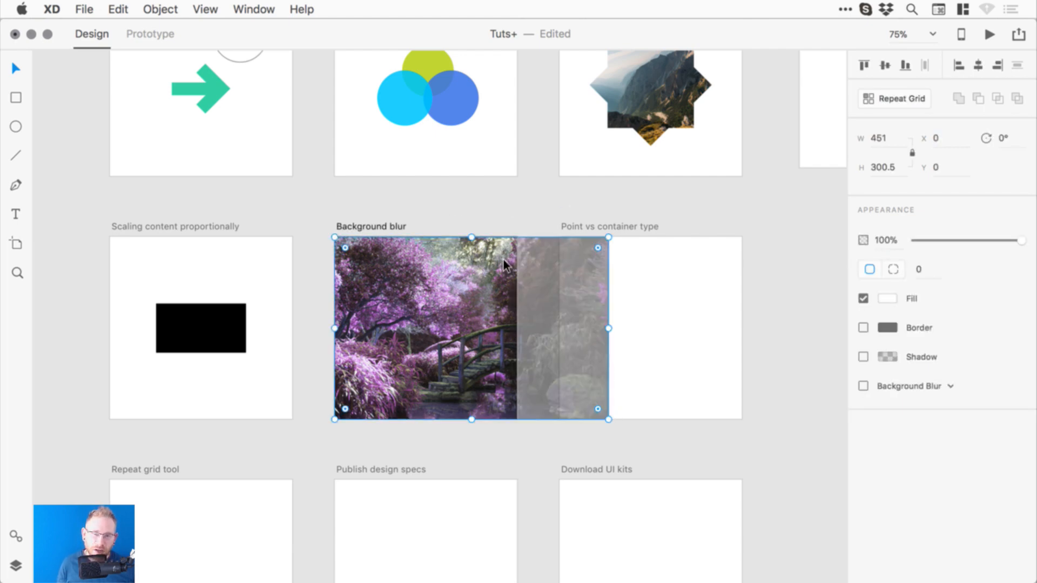
{"action": "left_click", "coordinate": [541, 205]}
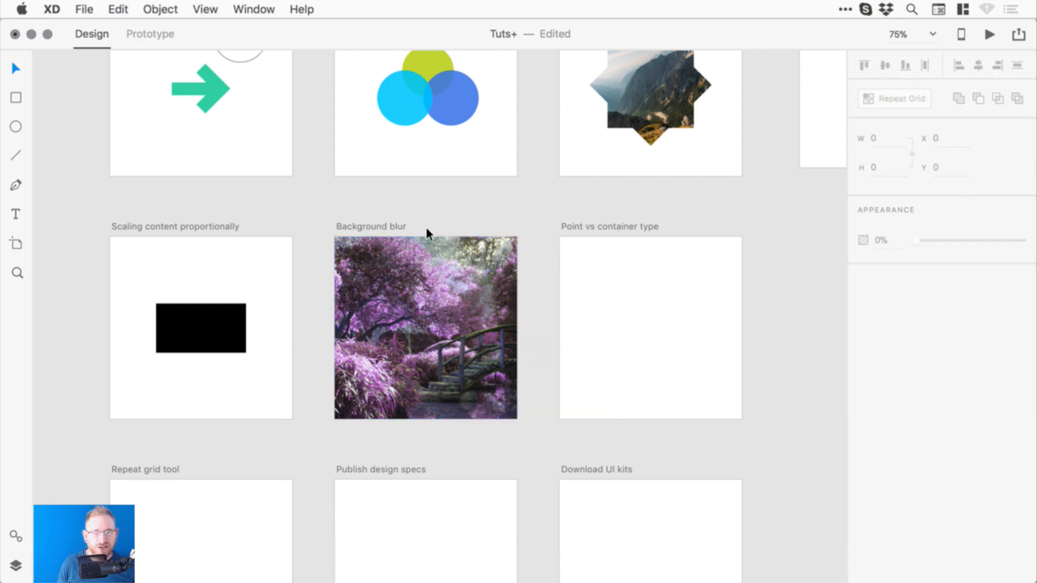
{"action": "left_click_drag", "start_coordinate": [452, 284], "coordinate": [422, 285]}
{"action": "left_click", "coordinate": [481, 207]}
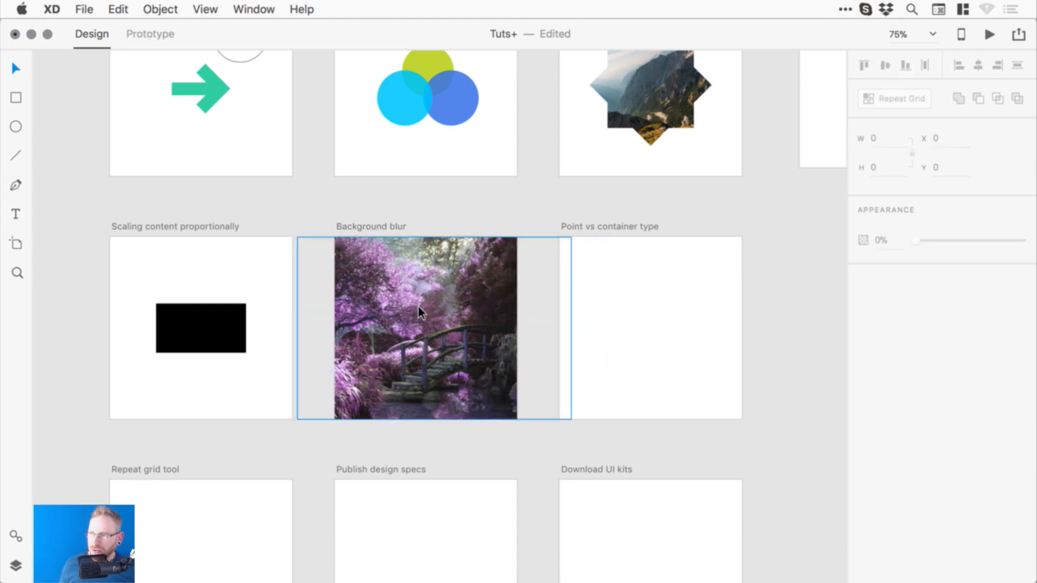
- Draw a covering rectangle, delete it, and look for the photo's masking option
{"action": "left_click", "coordinate": [19, 98]}
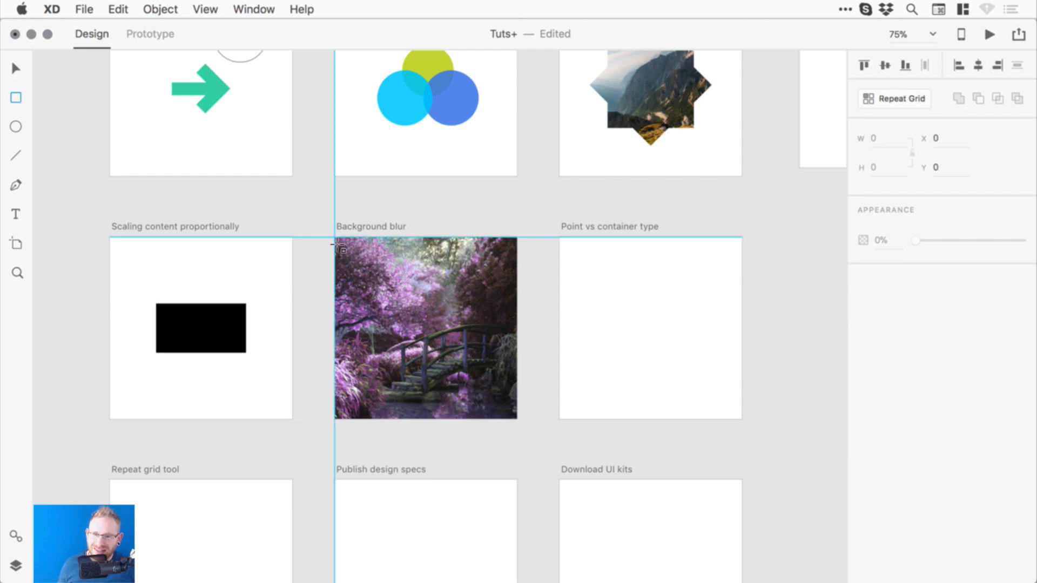
{"action": "left_click_drag", "start_coordinate": [337, 243], "coordinate": [521, 423]}
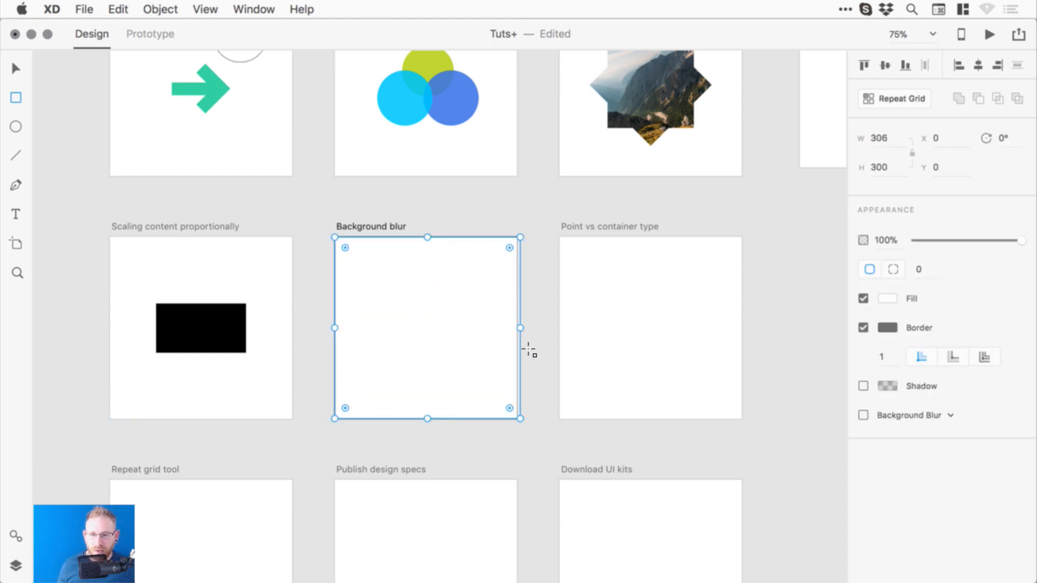
{"action": "key", "text": "Delete"}
{"action": "key", "text": "v"}
{"action": "double_click", "coordinate": [425, 259]}
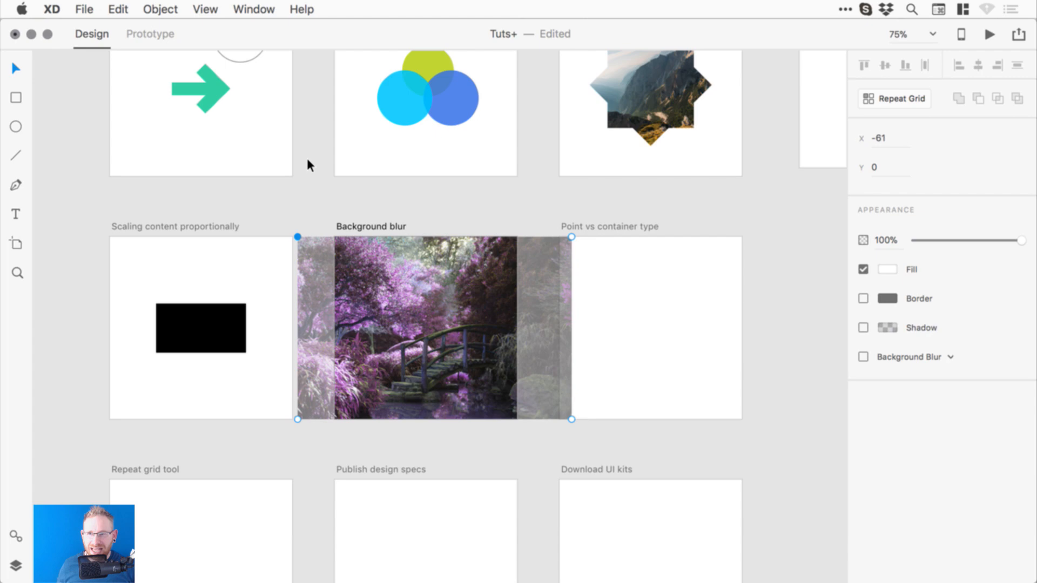
{"action": "left_click", "coordinate": [160, 8]}
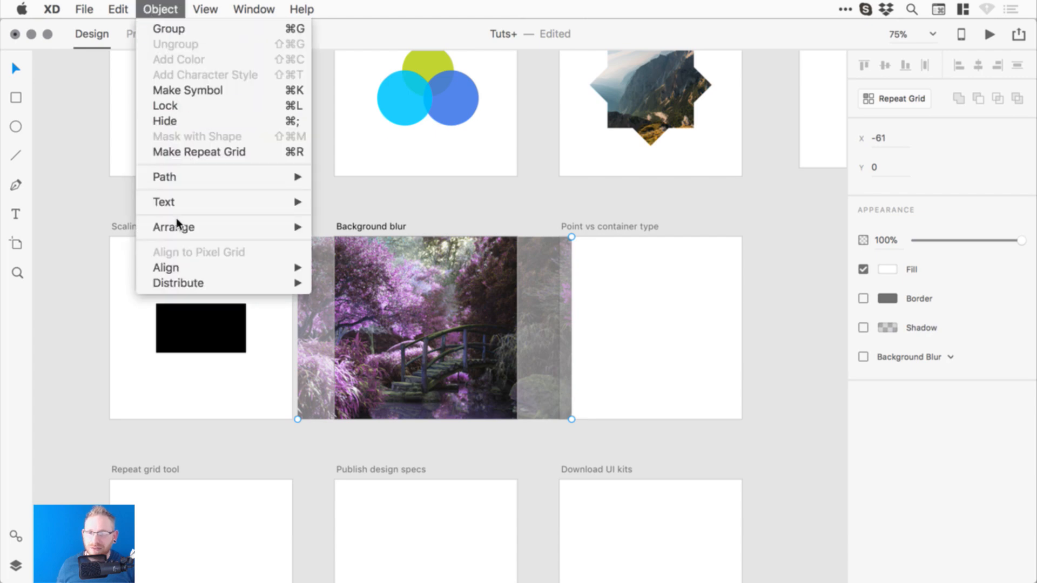
{"action": "left_click", "coordinate": [179, 8]}
{"action": "left_click", "coordinate": [405, 200]}
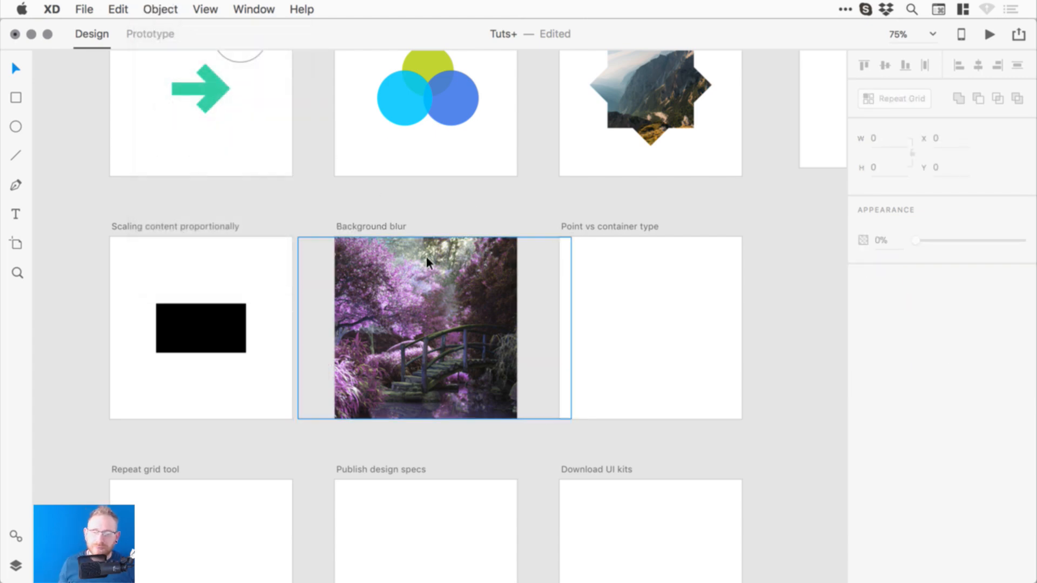
- Draw a borderless white square over the garden photo
{"action": "left_click", "coordinate": [16, 98]}
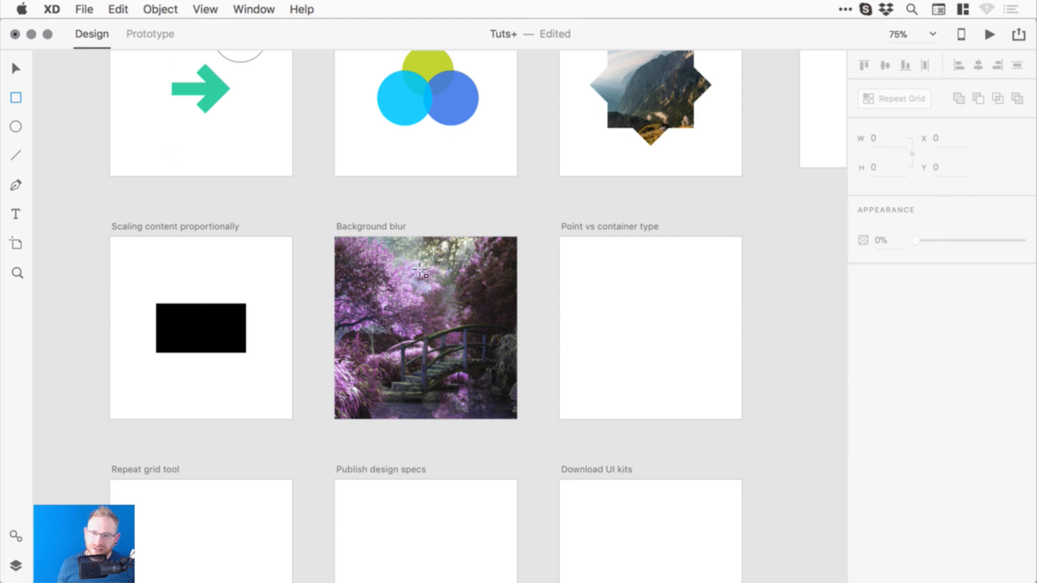
{"action": "left_click_drag", "start_coordinate": [370, 273], "coordinate": [480, 386]}
{"action": "left_click", "coordinate": [16, 68]}
{"action": "left_click", "coordinate": [864, 327]}
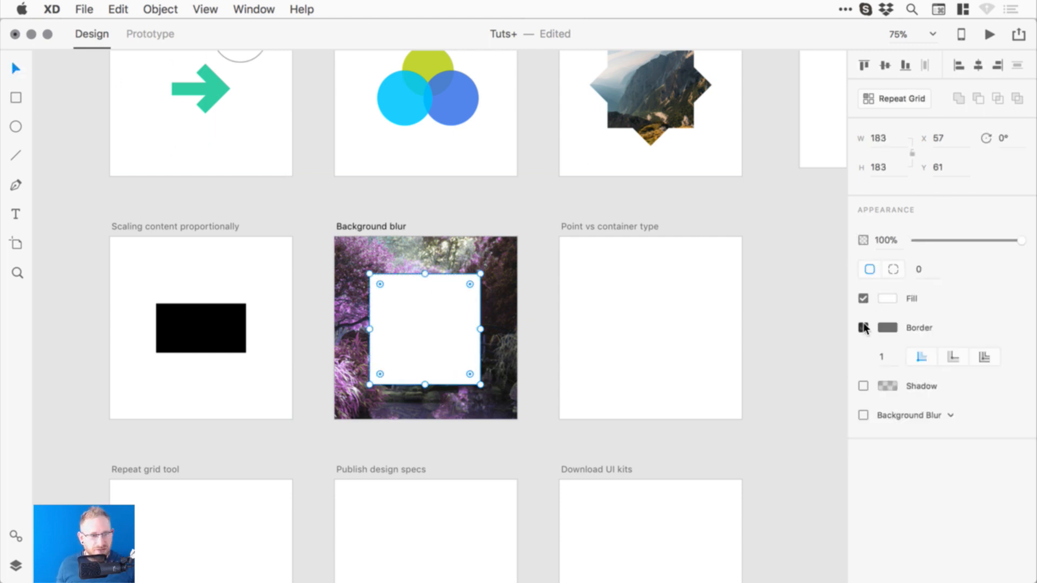
{"action": "left_click", "coordinate": [888, 299]}
{"action": "left_click_drag", "start_coordinate": [793, 249], "coordinate": [647, 199]}
{"action": "left_click", "coordinate": [422, 309]}
- Stretch the rectangle to the artboard's full width and bottom, 99 tall at Y 201, then zoom to 200%
{"action": "left_click_drag", "start_coordinate": [481, 329], "coordinate": [539, 336]}
{"action": "key", "text": "super+1"}
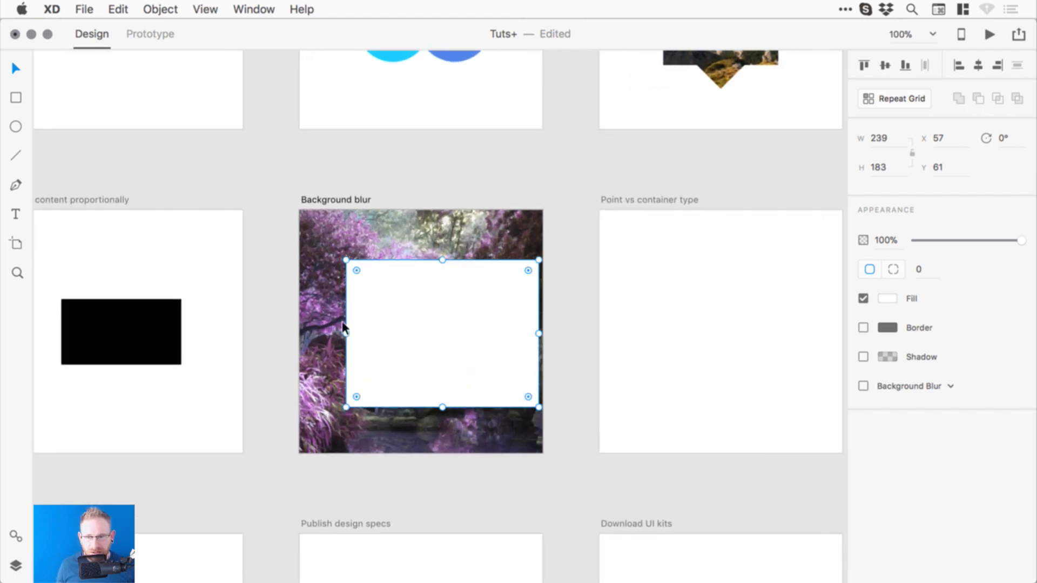
{"action": "left_click_drag", "start_coordinate": [346, 333], "coordinate": [301, 335]}
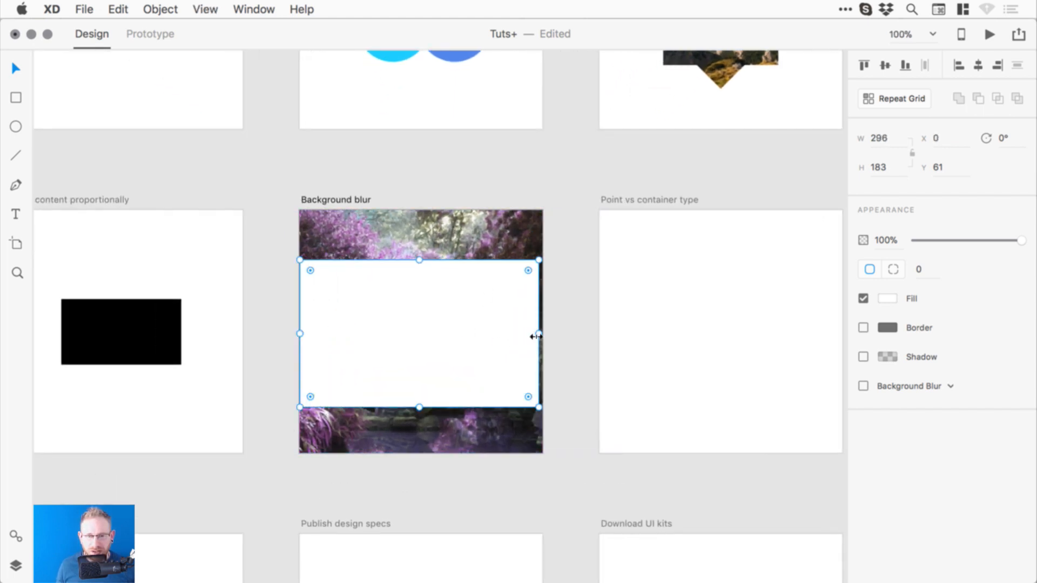
{"action": "left_click_drag", "start_coordinate": [539, 336], "coordinate": [542, 336]}
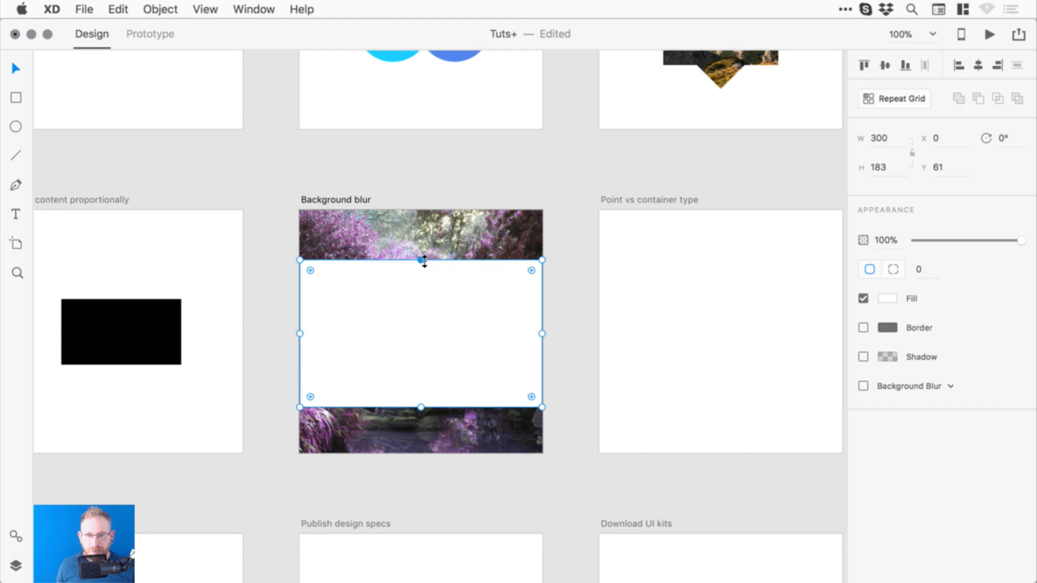
{"action": "left_click_drag", "start_coordinate": [424, 261], "coordinate": [432, 342]}
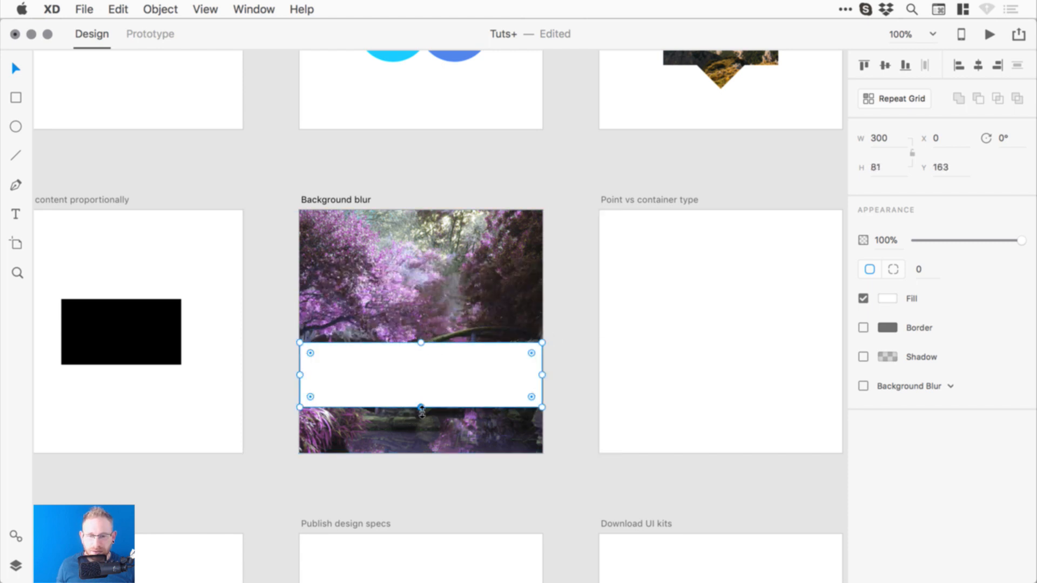
{"action": "left_click_drag", "start_coordinate": [422, 411], "coordinate": [426, 454]}
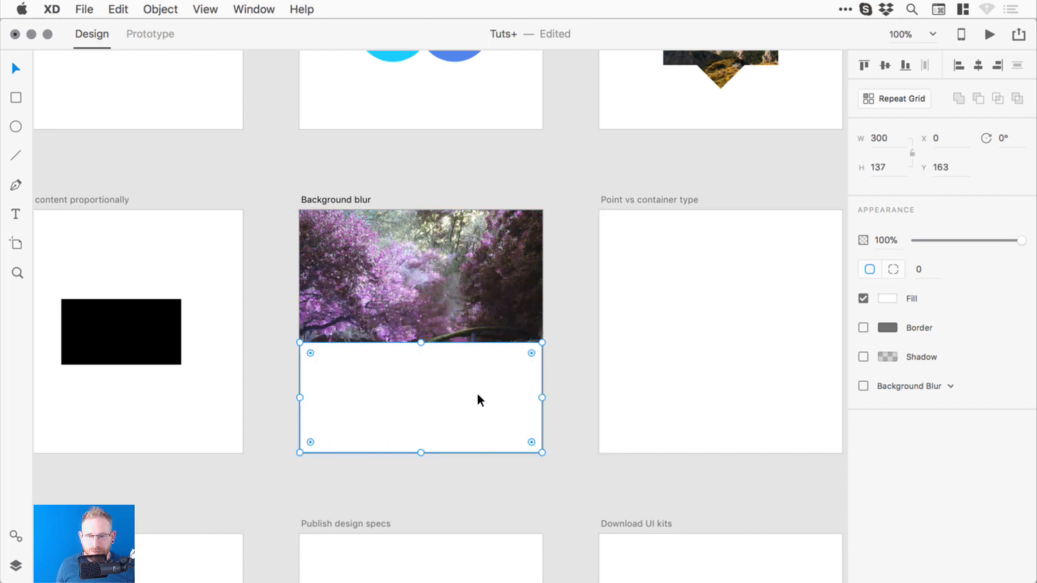
{"action": "left_click_drag", "start_coordinate": [420, 343], "coordinate": [420, 372]}
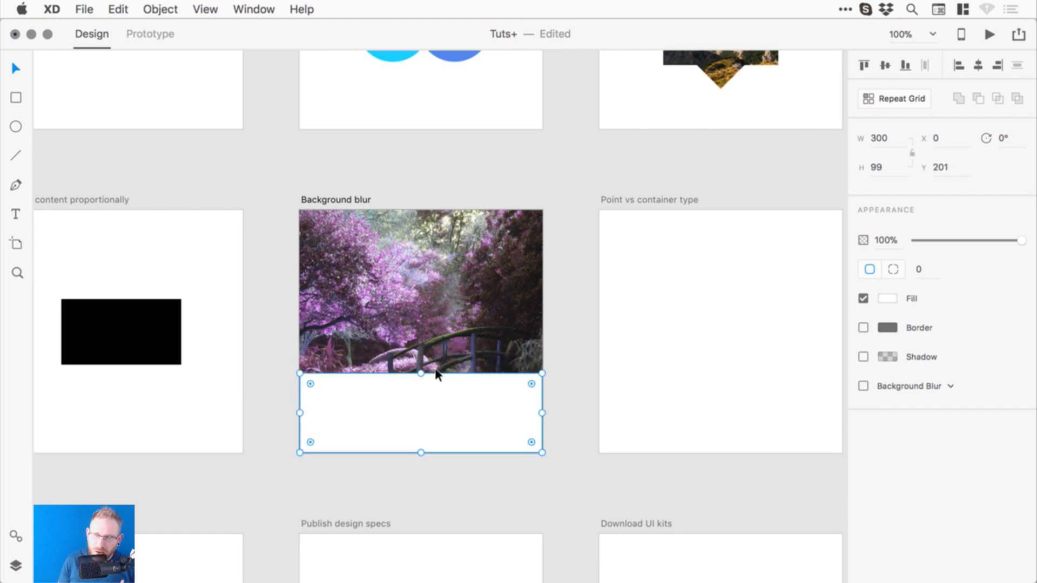
{"action": "key", "text": "super+2"}
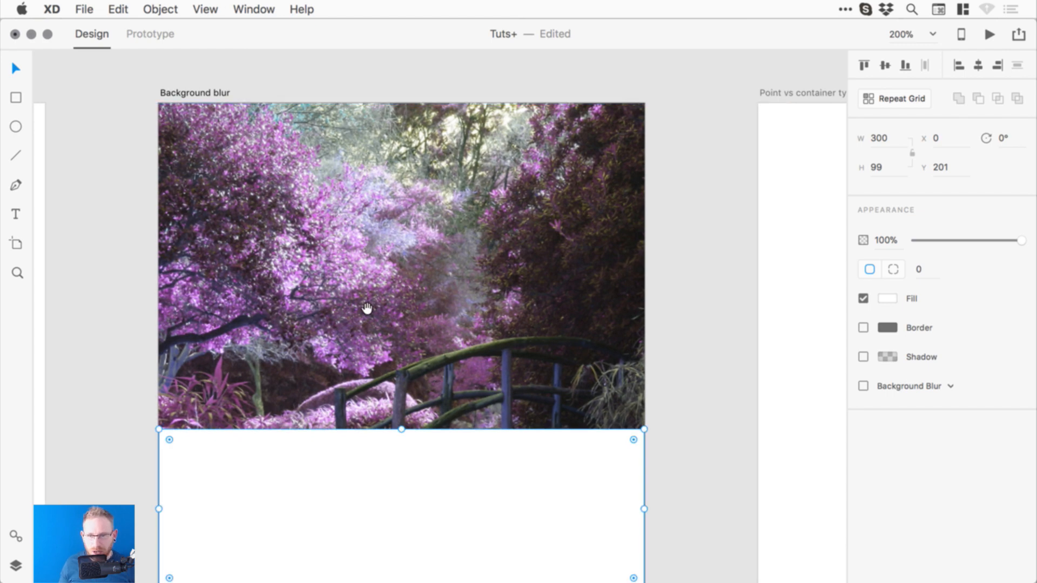
- Add a 'Lovely Photo' text line on the photo
{"action": "left_click_drag", "start_coordinate": [368, 308], "coordinate": [412, 267]}
{"action": "left_click", "coordinate": [16, 214]}
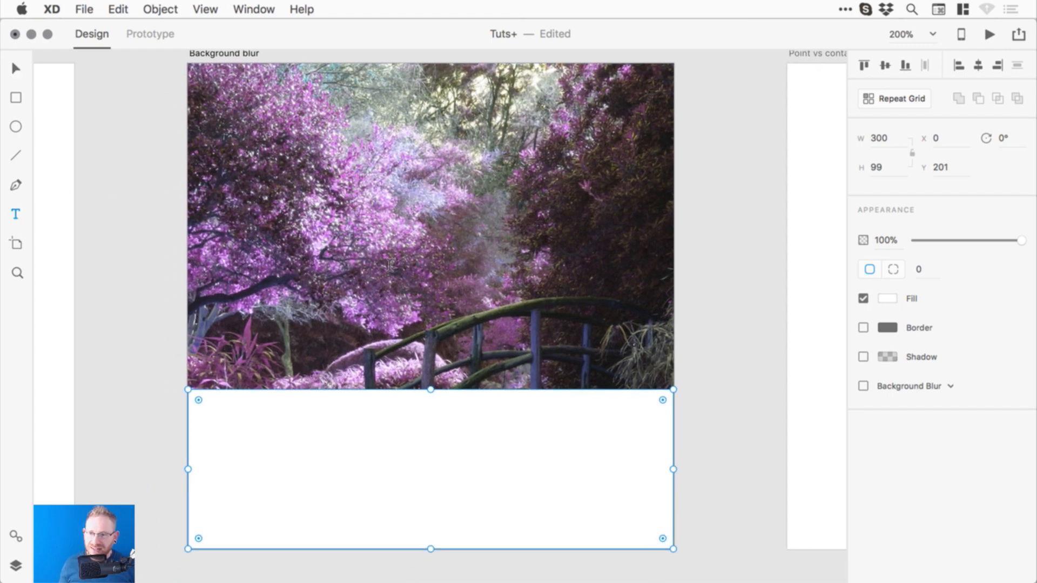
{"action": "left_click", "coordinate": [341, 251]}
{"action": "type", "text": "Lovely Pht"}
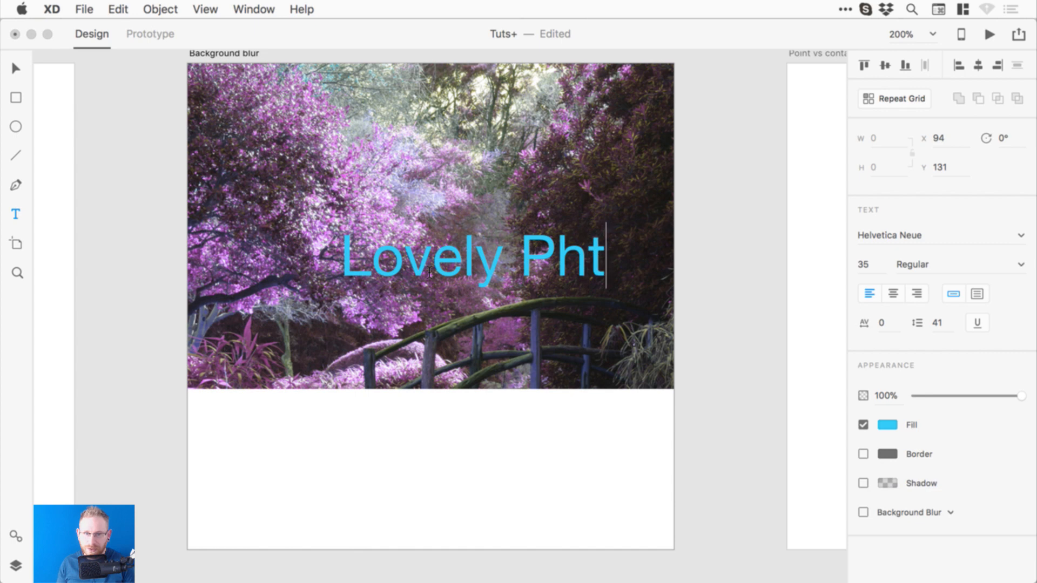
{"action": "key", "text": "BackSpace"}
{"action": "type", "text": "oto"}
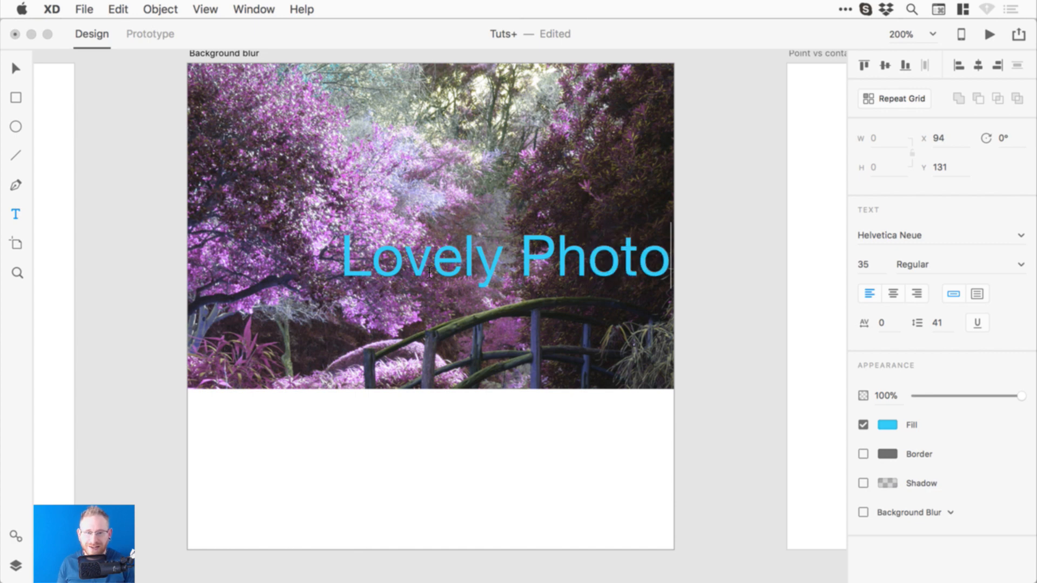
{"action": "key", "text": "Escape"}
- Alt-drag a copy below it and retype it as a placeholder name
{"action": "left_click_drag", "start_coordinate": [425, 264], "coordinate": [447, 318]}
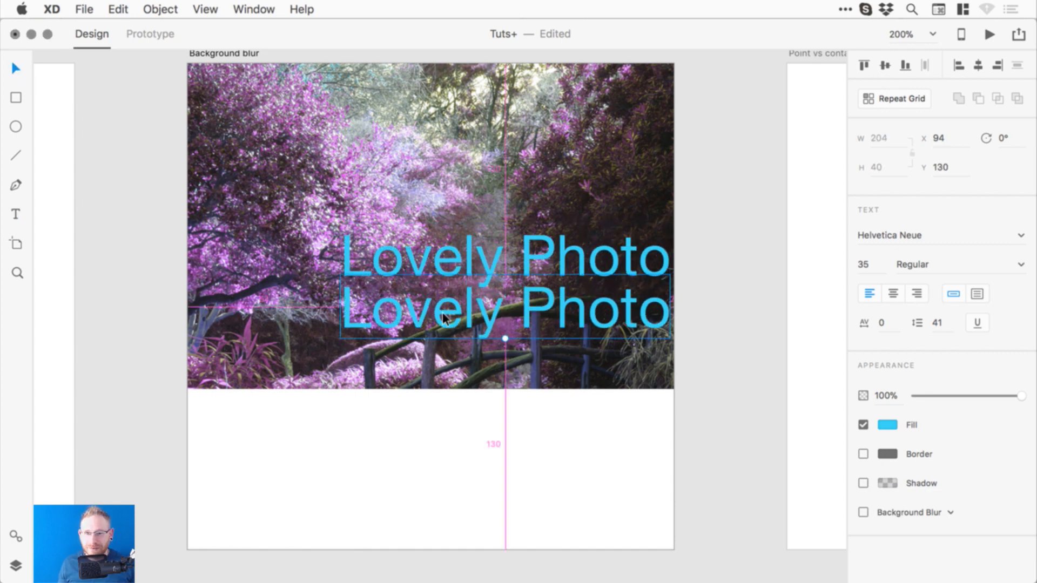
{"action": "double_click", "coordinate": [473, 318]}
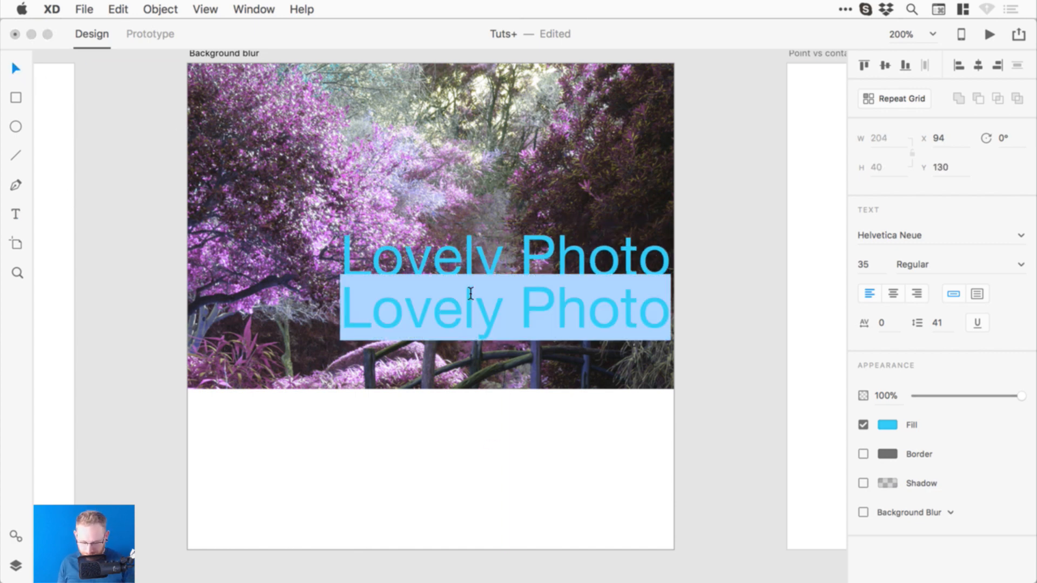
{"action": "type", "text": "John Smith"}
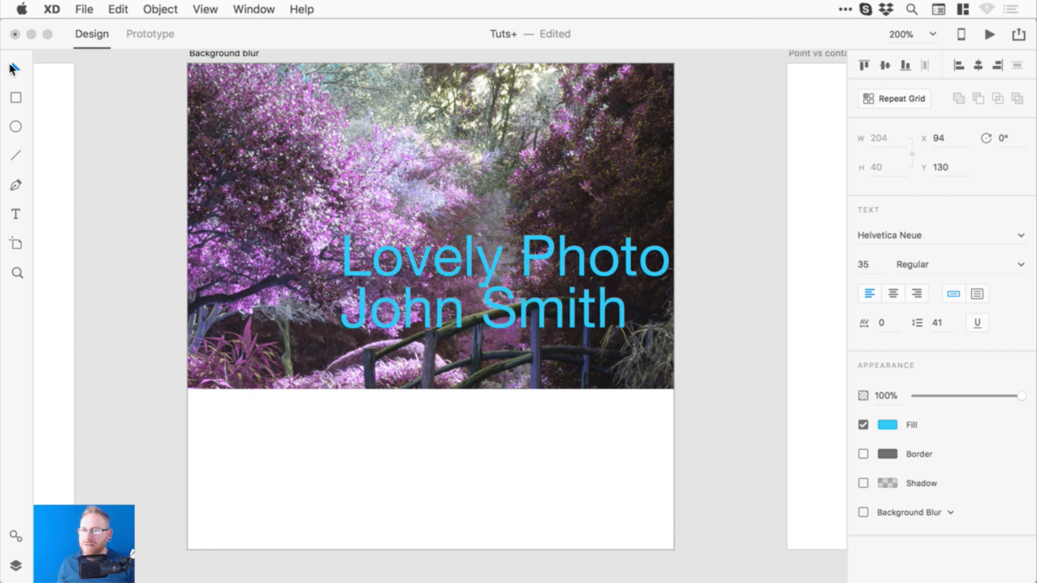
{"action": "left_click", "coordinate": [13, 69]}
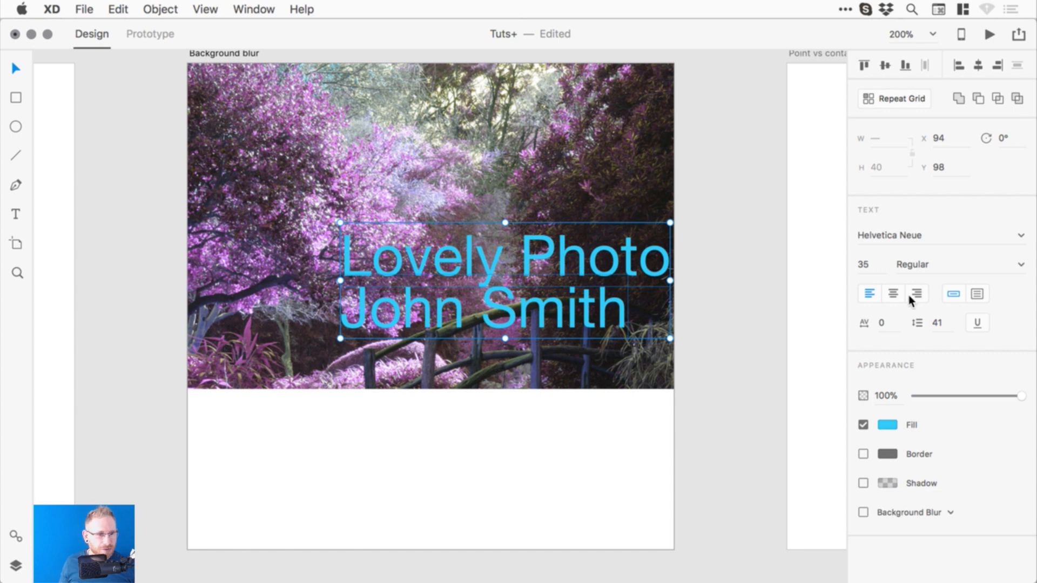
- Centre-align both lines in white #FFFFFF, shrink the name line, and move the caption onto the rectangle
{"action": "left_click", "coordinate": [893, 293]}
{"action": "left_click", "coordinate": [887, 424]}
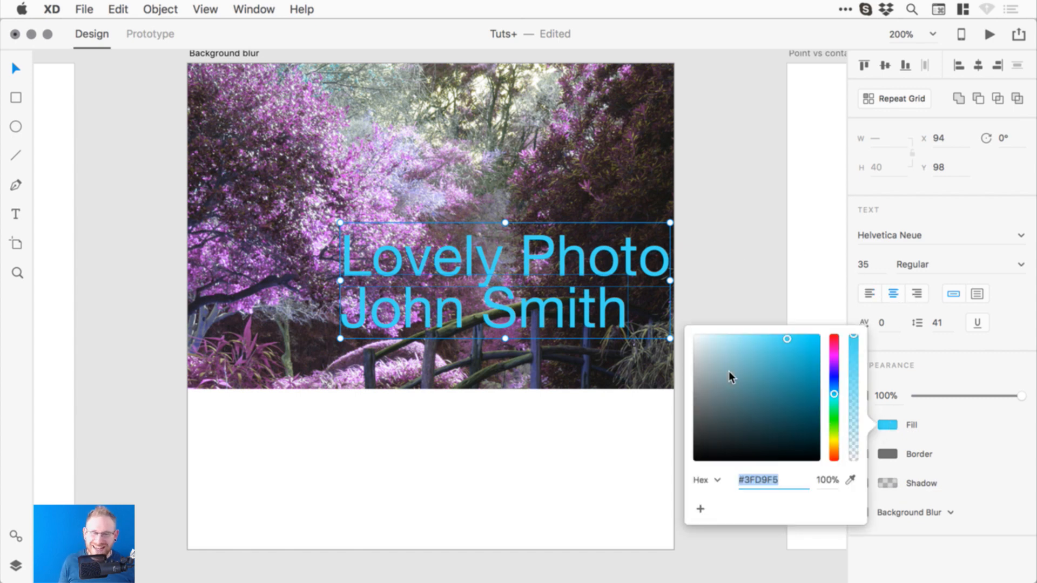
{"action": "left_click_drag", "start_coordinate": [728, 371], "coordinate": [608, 279]}
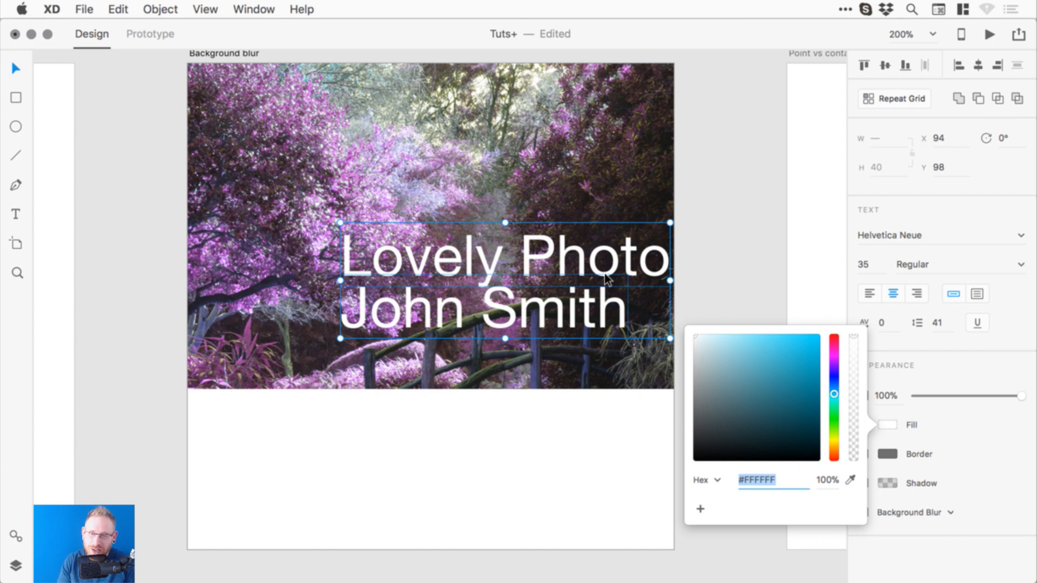
{"action": "left_click", "coordinate": [728, 229]}
{"action": "left_click_drag", "start_coordinate": [593, 311], "coordinate": [603, 318]}
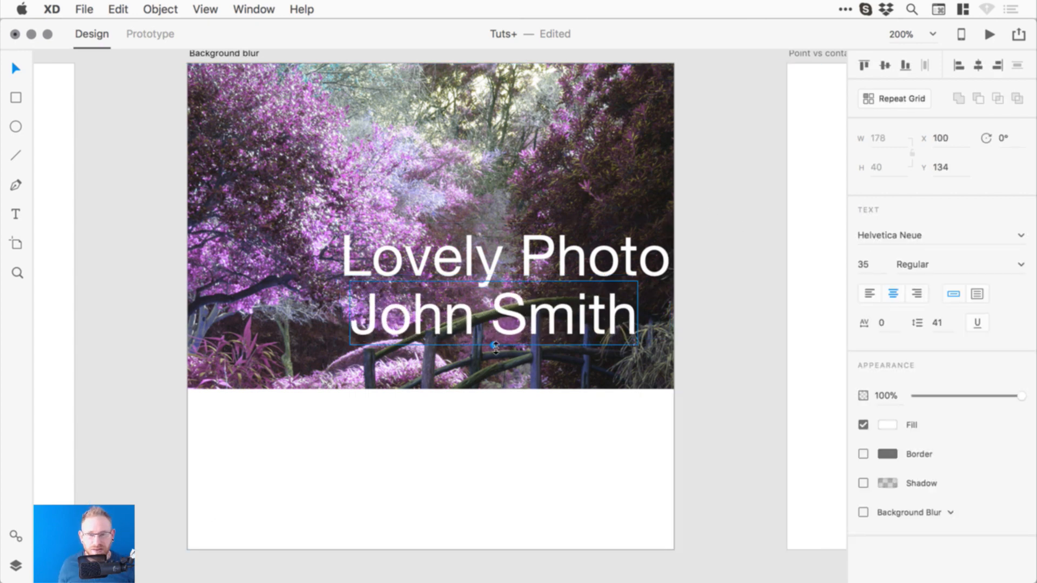
{"action": "left_click_drag", "start_coordinate": [494, 344], "coordinate": [531, 308]}
{"action": "left_click", "coordinate": [565, 263], "text": "shift"}
{"action": "left_click", "coordinate": [981, 66]}
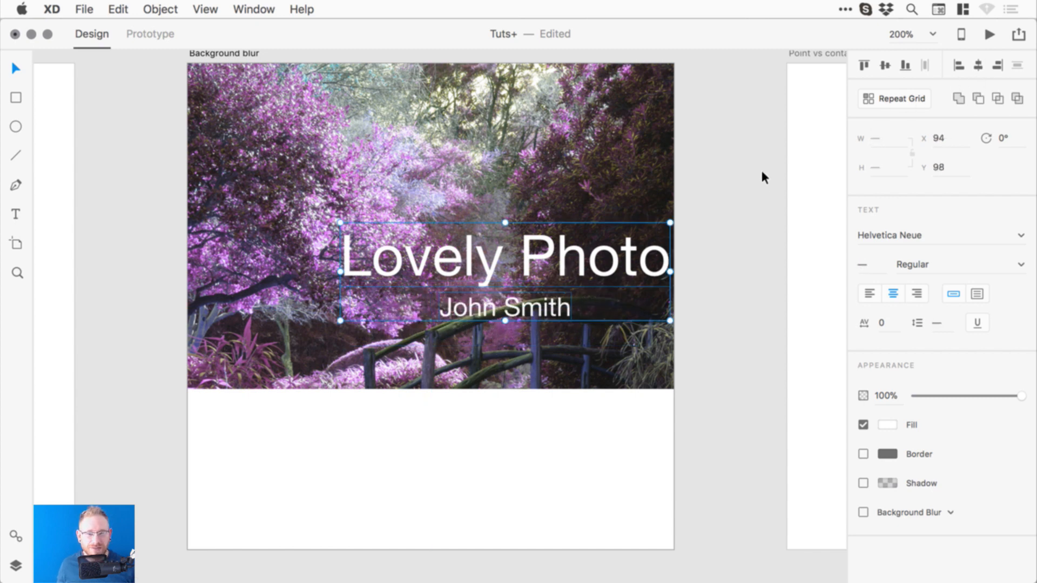
{"action": "left_click_drag", "start_coordinate": [602, 250], "coordinate": [519, 433]}
- Change the bottom rectangle's fill to black #000000
{"action": "left_click", "coordinate": [606, 415]}
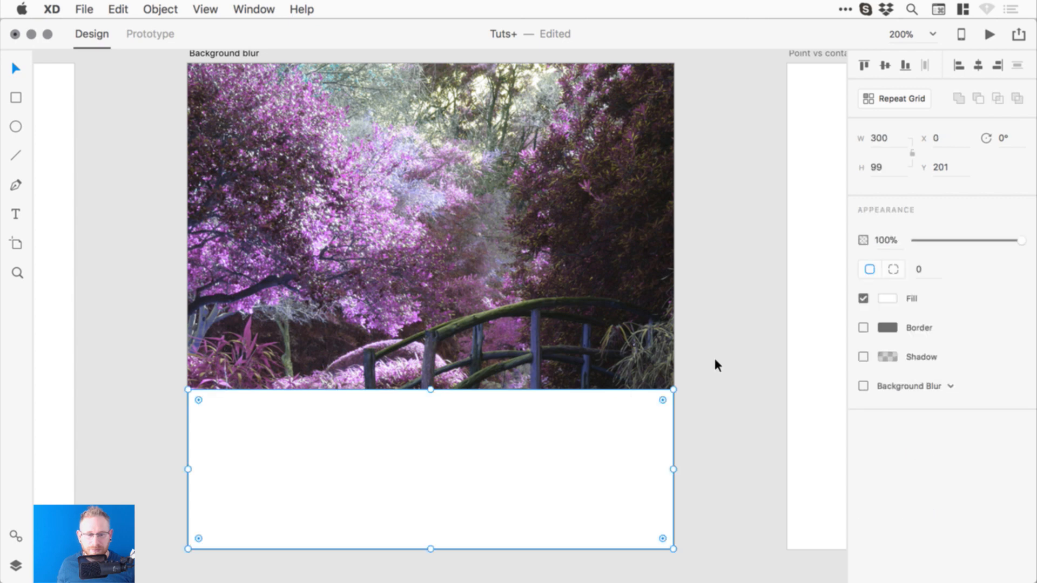
{"action": "left_click", "coordinate": [893, 298]}
{"action": "left_click_drag", "start_coordinate": [801, 301], "coordinate": [693, 347]}
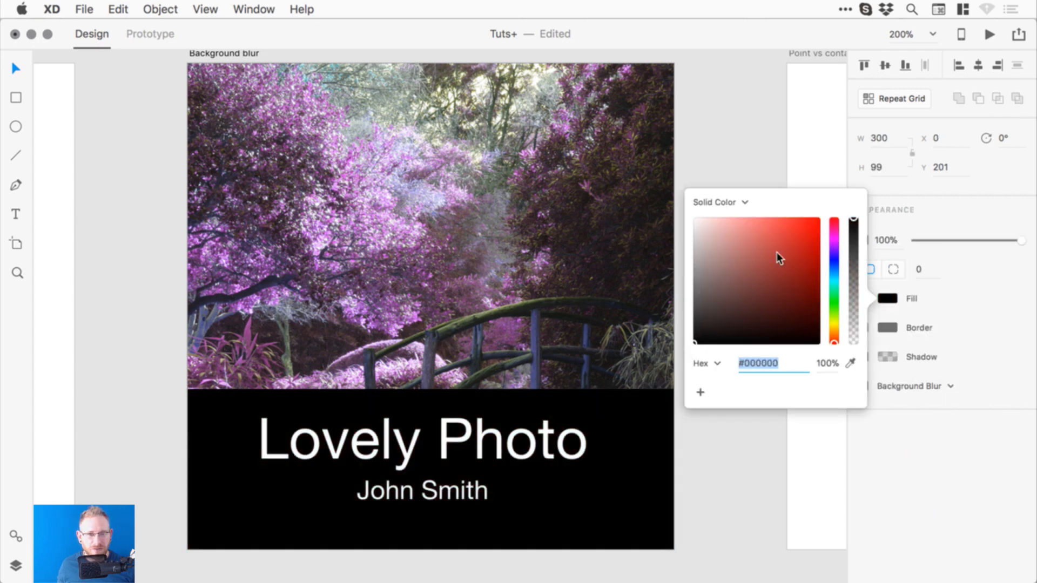
{"action": "left_click", "coordinate": [625, 307]}
- Scale both caption lines smaller, group them, and centre the group horizontally
{"action": "left_click", "coordinate": [423, 457]}
{"action": "left_click", "coordinate": [423, 487], "text": "shift"}
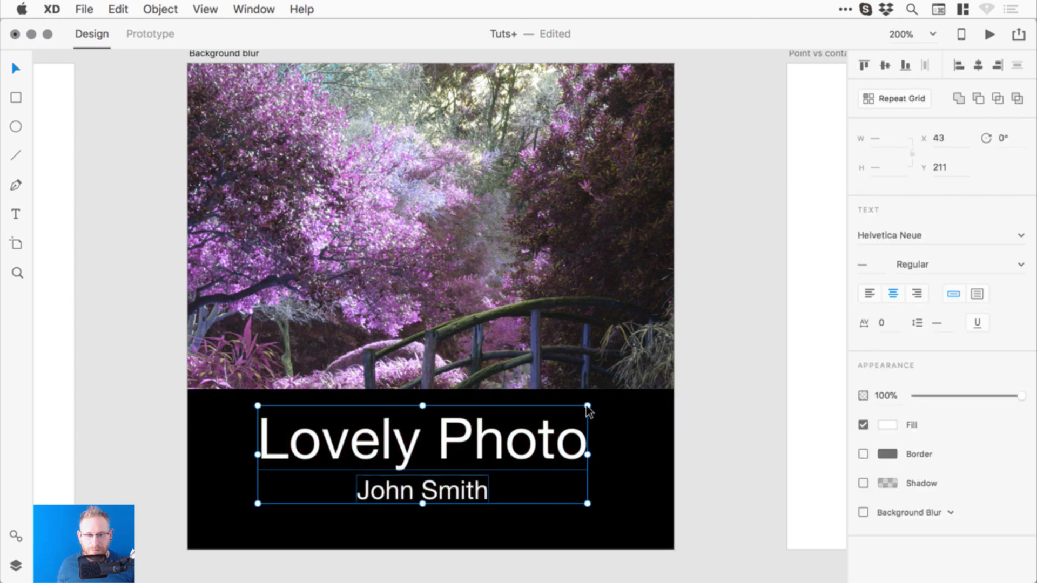
{"action": "left_click_drag", "start_coordinate": [590, 410], "coordinate": [498, 429]}
{"action": "key", "text": "super+g"}
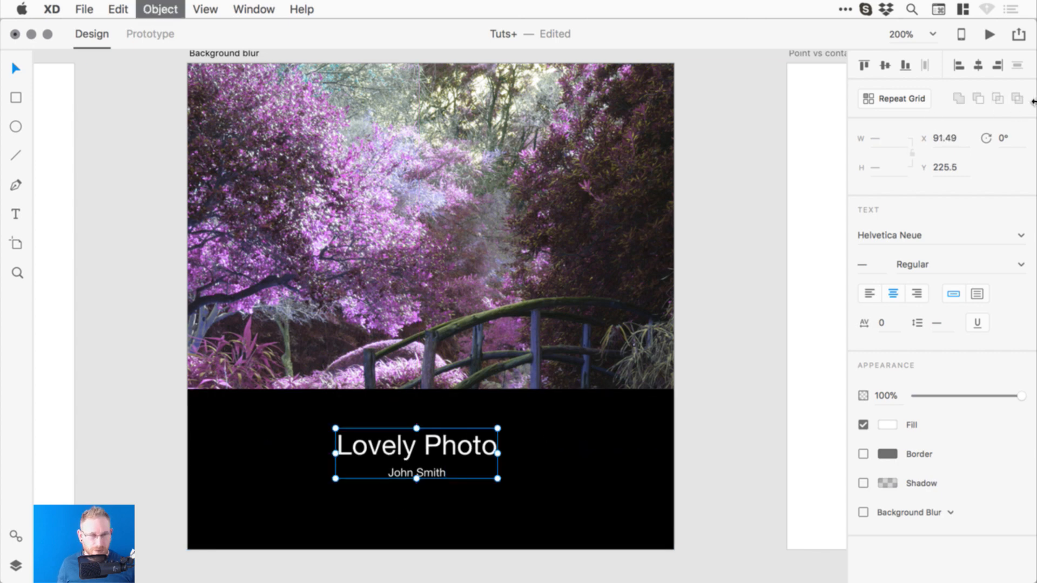
{"action": "left_click", "coordinate": [974, 67]}
{"action": "left_click", "coordinate": [722, 306]}
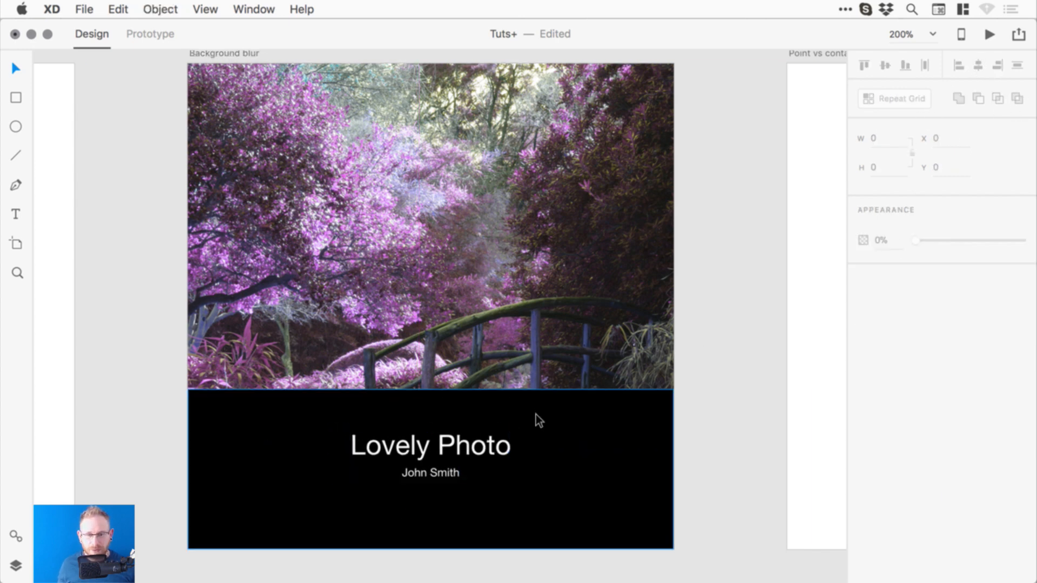
- Delete the black rectangle to preview the photo, then undo to restore it
{"action": "left_click", "coordinate": [539, 415]}
{"action": "key", "text": "Delete"}
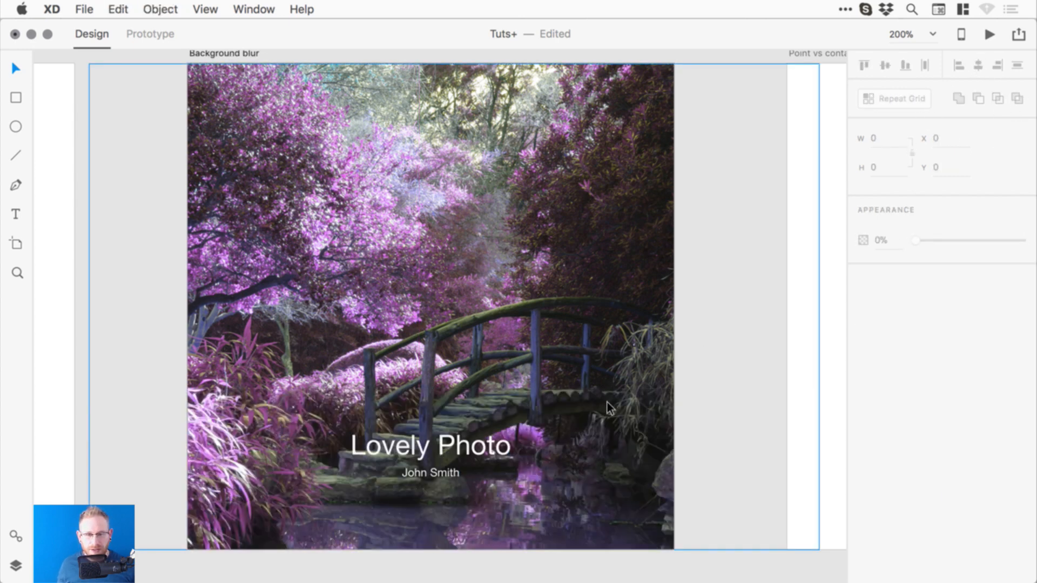
{"action": "scroll", "coordinate": [577, 403], "scroll_direction": "down", "scroll_amount": 1}
{"action": "key", "text": "super+minus"}
{"action": "key", "text": "super+minus"}
{"action": "key", "text": "super+minus"}
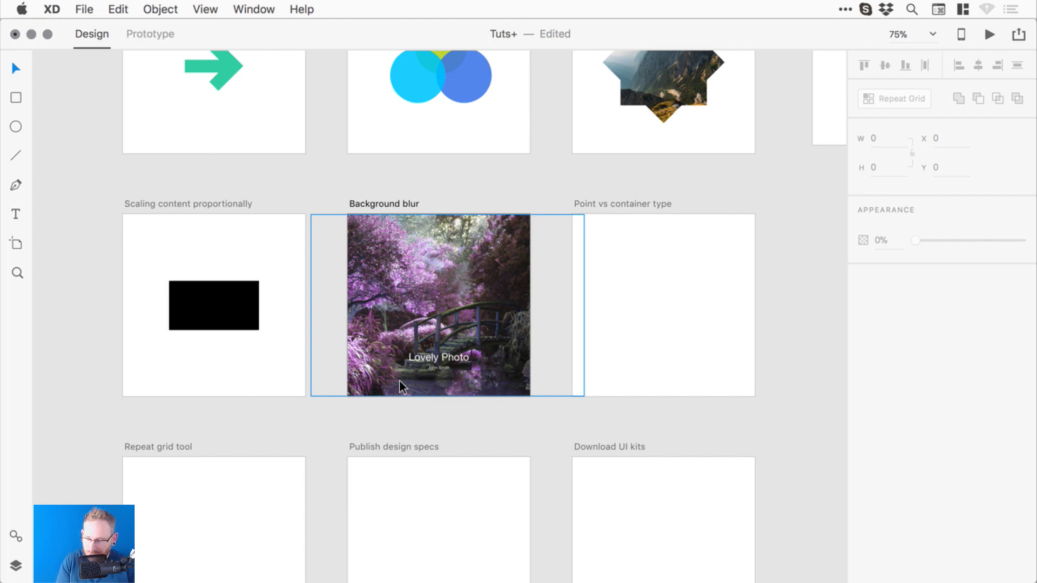
{"action": "key", "text": "super+plus"}
{"action": "key", "text": "super+plus"}
{"action": "key", "text": "super+plus"}
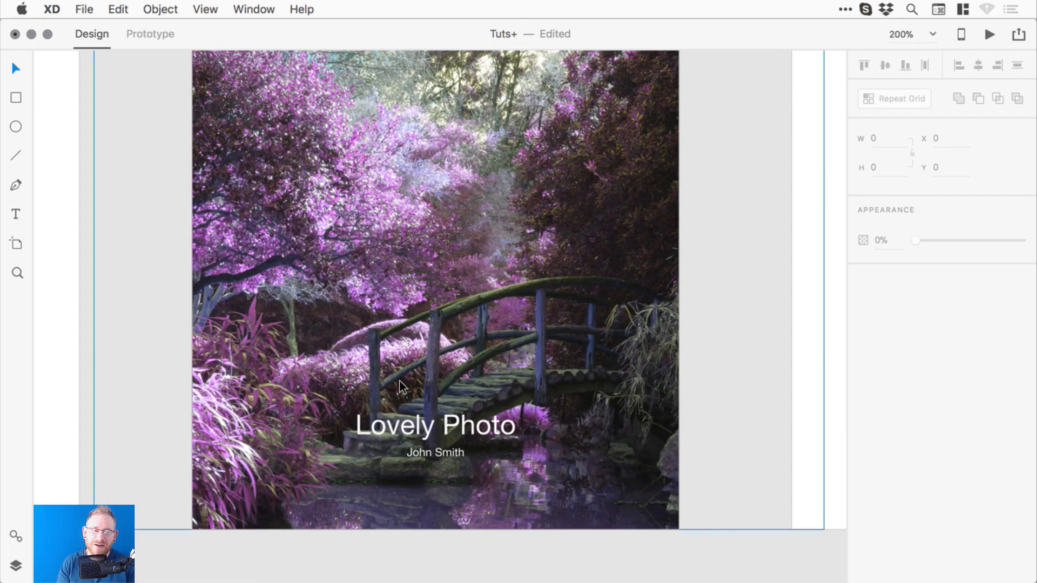
{"action": "key", "text": "super+z"}
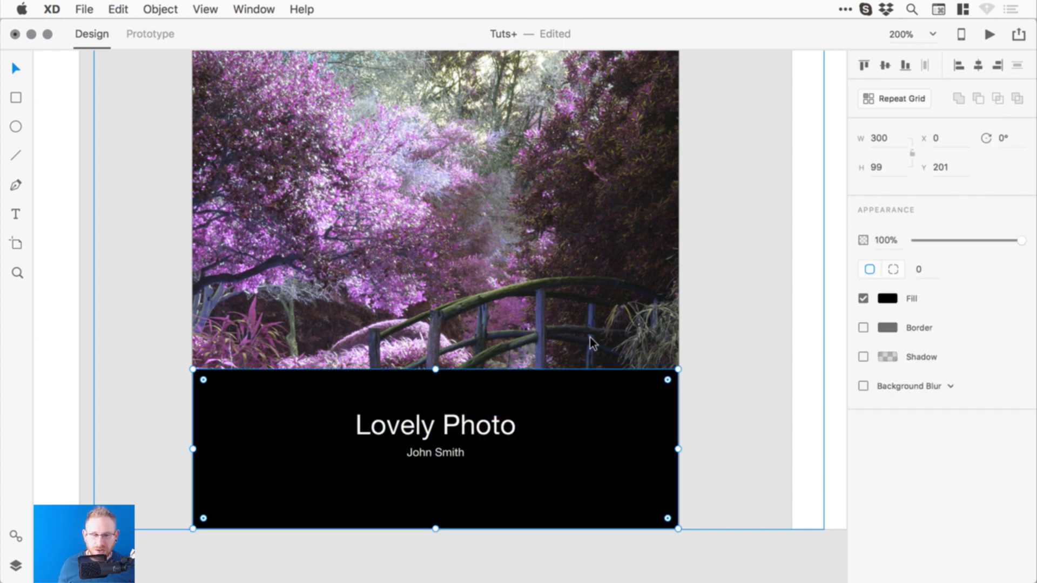
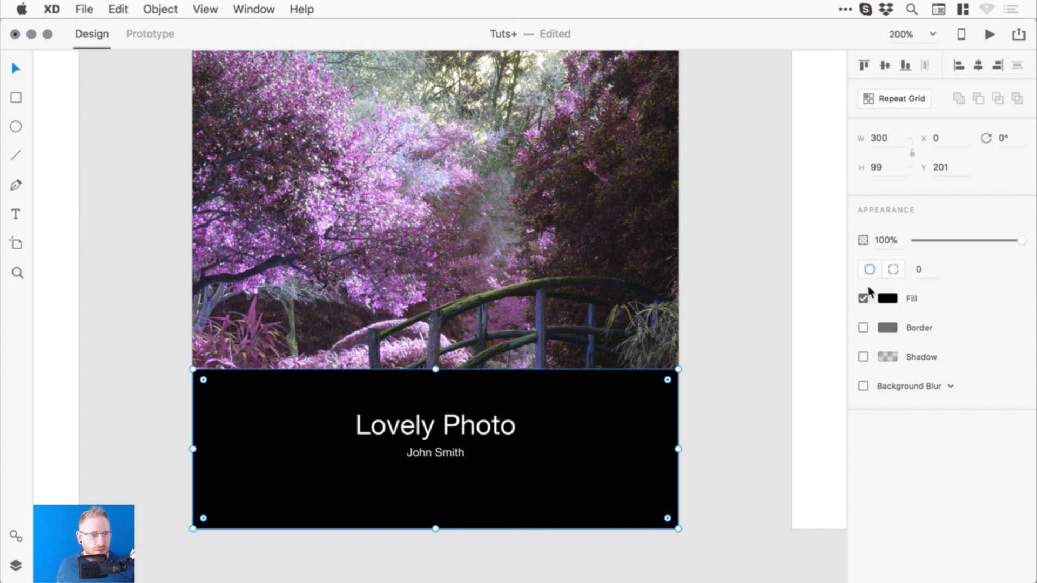
- Give the black banner a background blur with brightness 0, opacity 0% and blur amount 5
{"action": "left_click", "coordinate": [863, 387]}
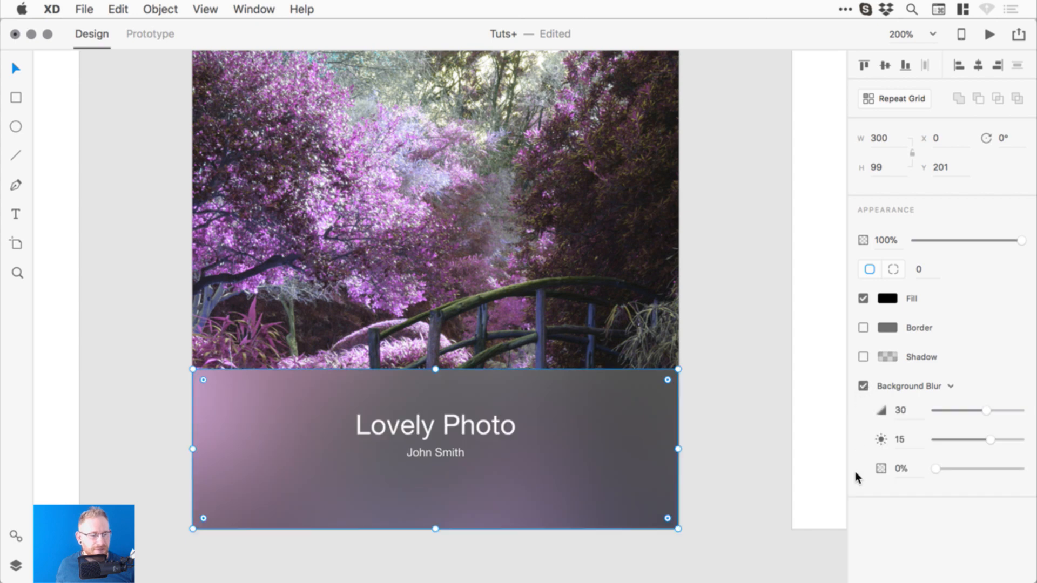
{"action": "left_click", "coordinate": [903, 440]}
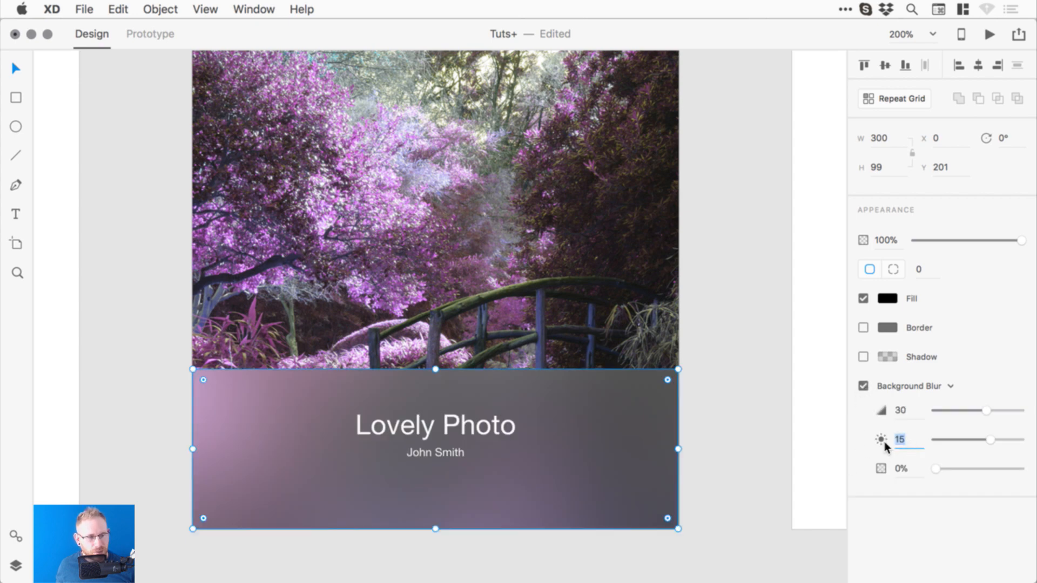
{"action": "type", "text": "0"}
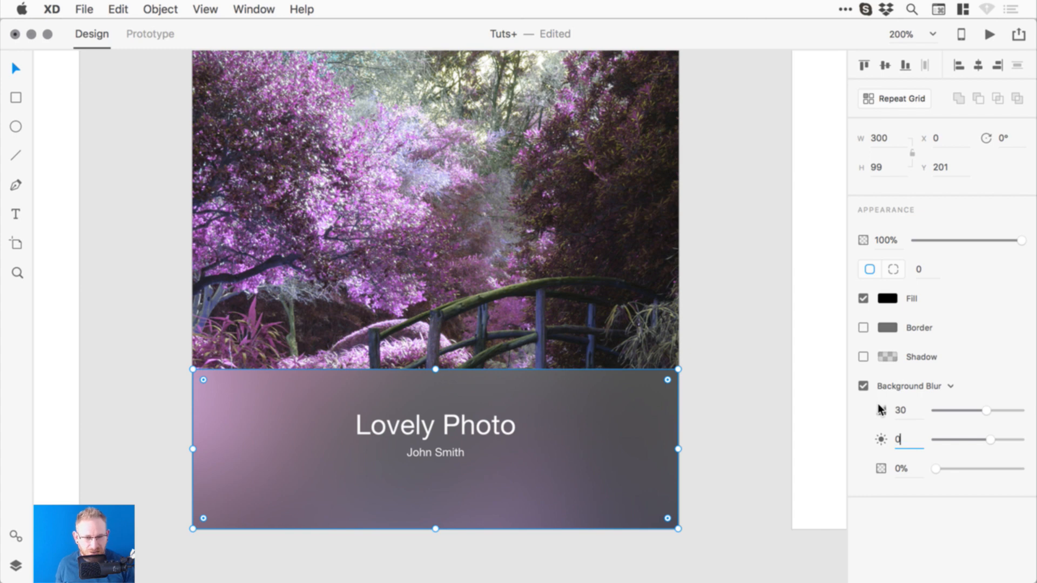
{"action": "key", "text": "Return"}
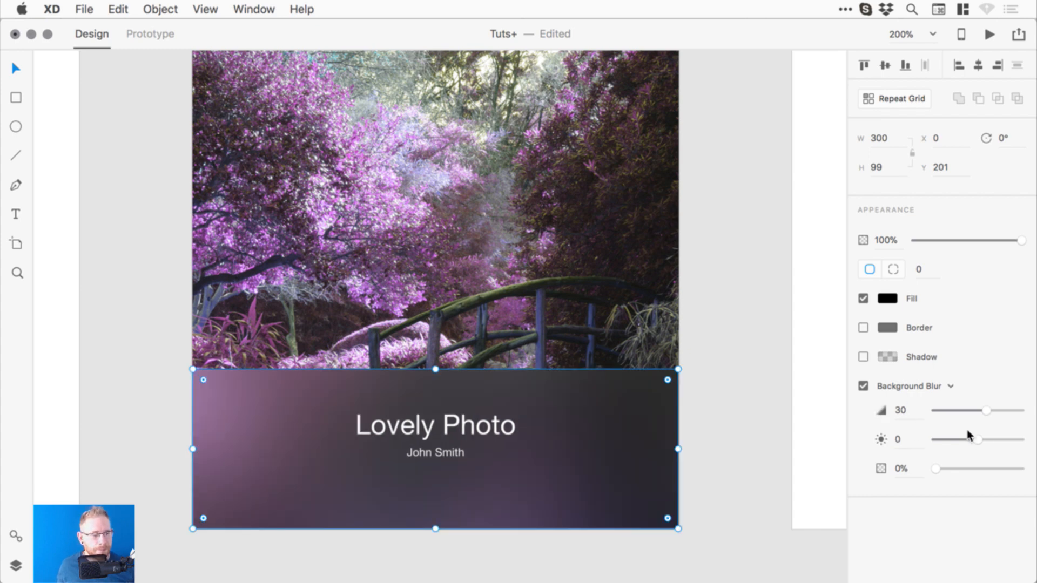
{"action": "left_click_drag", "start_coordinate": [979, 437], "coordinate": [958, 444]}
{"action": "key", "text": "super+z"}
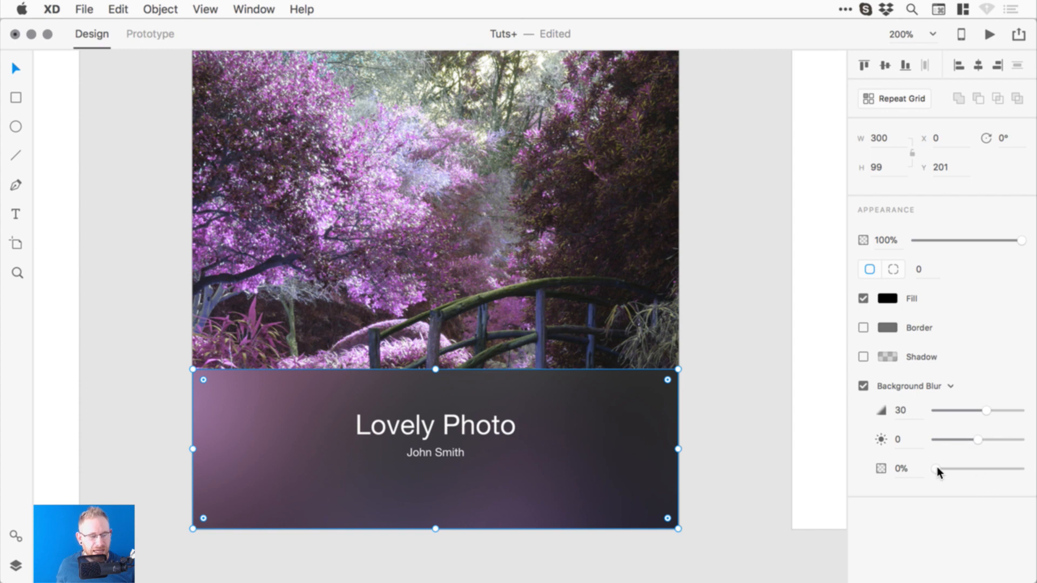
{"action": "left_click_drag", "start_coordinate": [938, 471], "coordinate": [893, 444]}
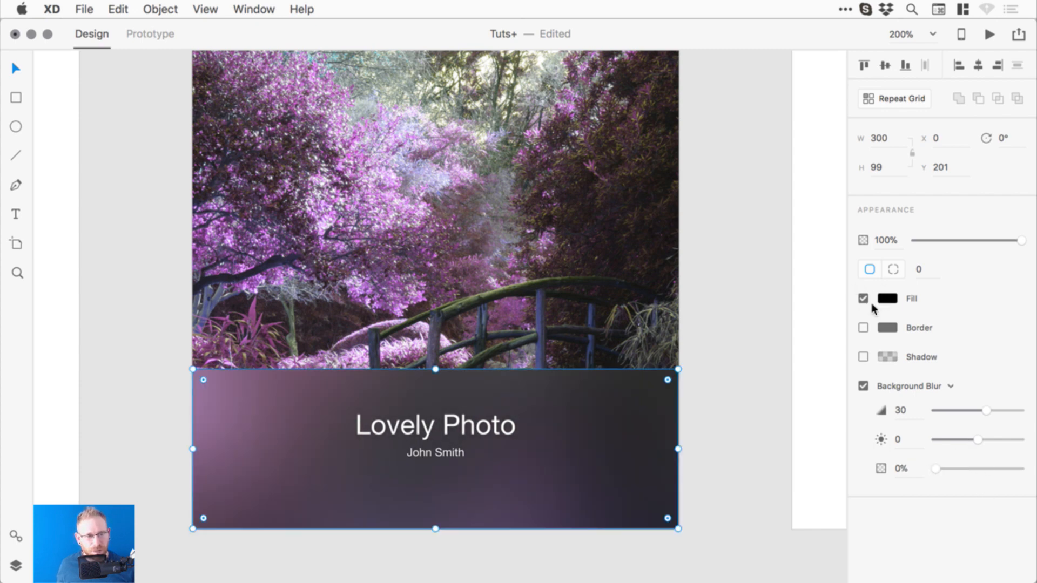
{"action": "left_click_drag", "start_coordinate": [938, 470], "coordinate": [1023, 470]}
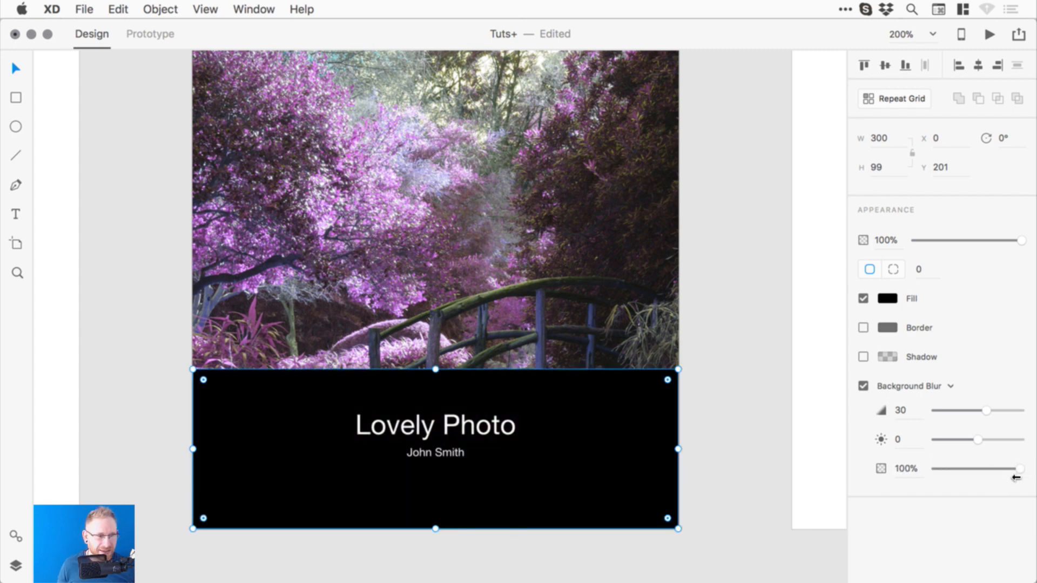
{"action": "left_click_drag", "start_coordinate": [1014, 469], "coordinate": [883, 470]}
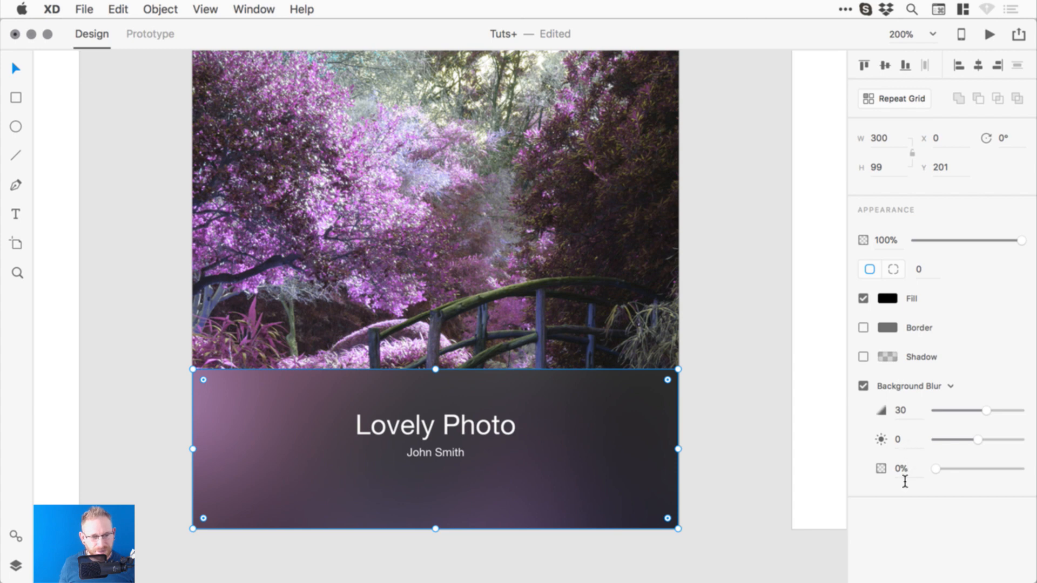
{"action": "left_click_drag", "start_coordinate": [981, 411], "coordinate": [949, 410]}
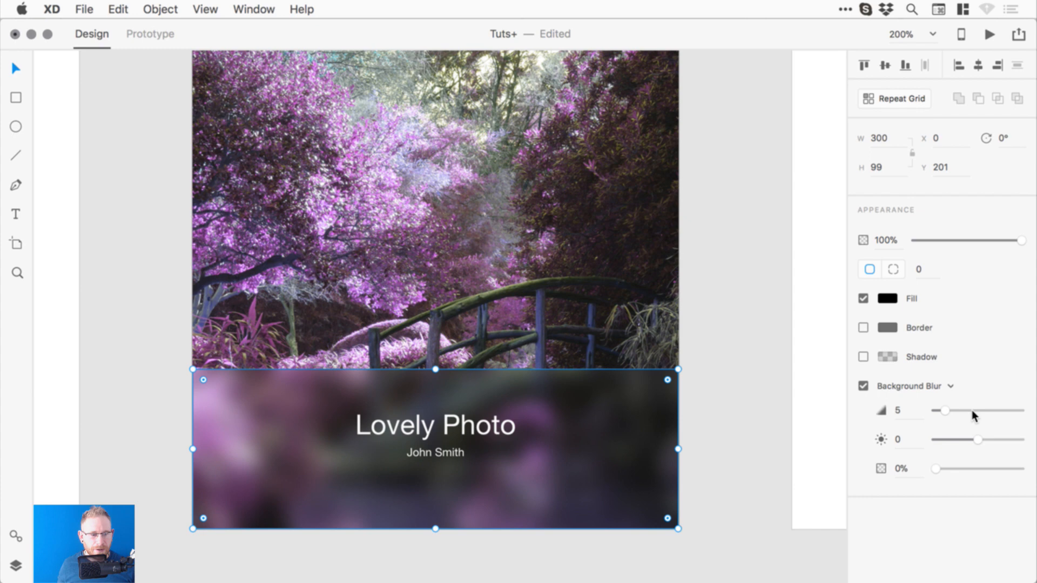
- Lower the caption, shrink the blurred banner to height 47, and set its blur amount to 7
{"action": "left_click", "coordinate": [729, 307]}
{"action": "left_click_drag", "start_coordinate": [441, 448], "coordinate": [441, 465]}
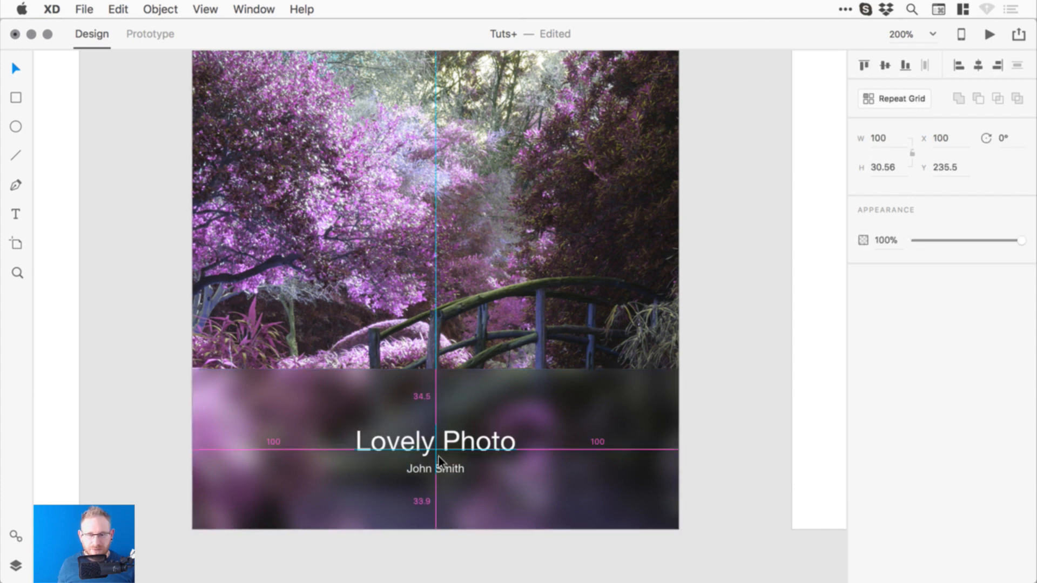
{"action": "left_click", "coordinate": [446, 384]}
{"action": "left_click_drag", "start_coordinate": [436, 370], "coordinate": [435, 411]}
{"action": "left_click", "coordinate": [452, 440]}
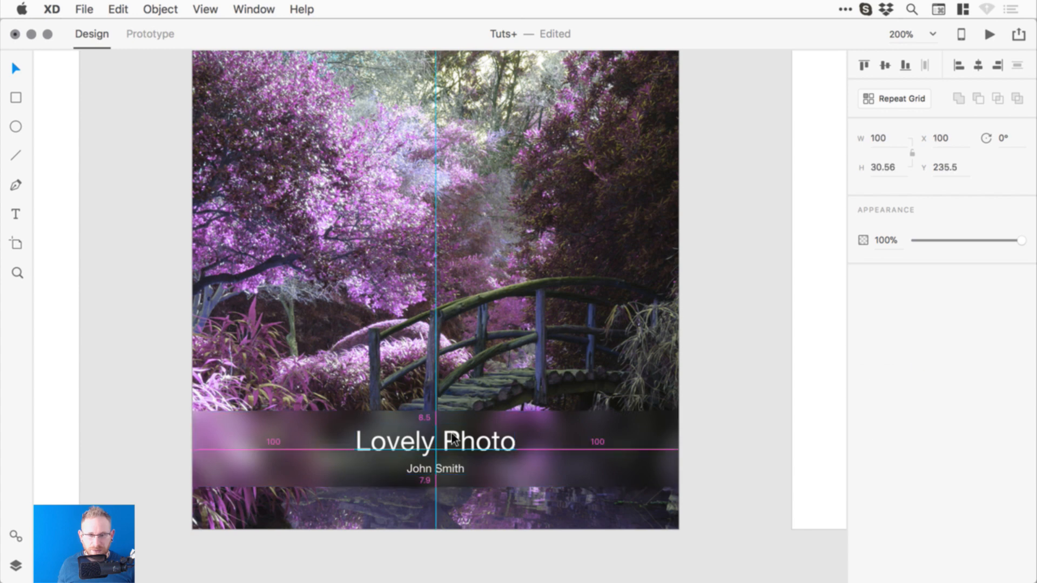
{"action": "left_click", "coordinate": [570, 427]}
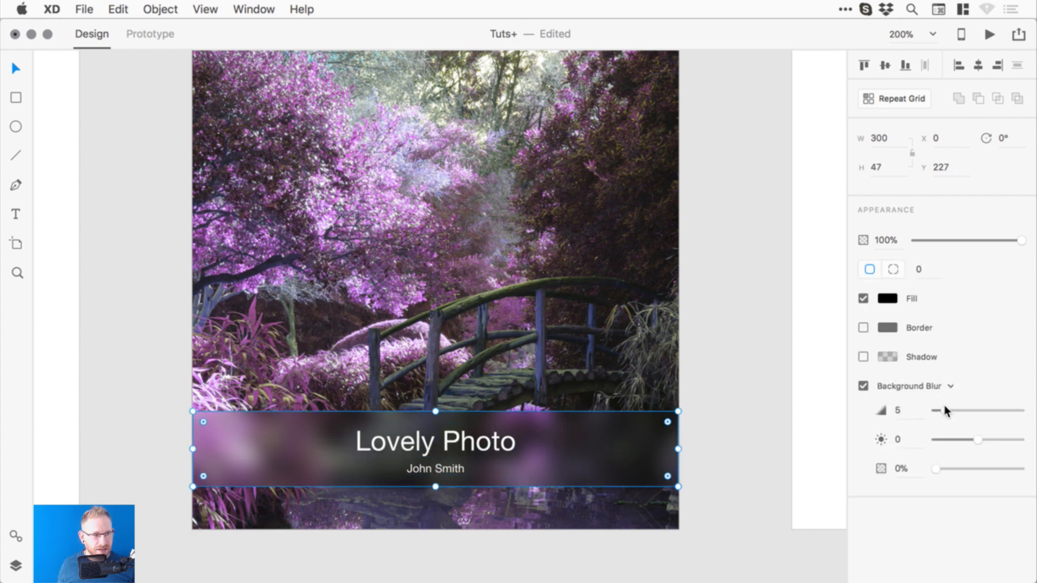
{"action": "mouse_move", "coordinate": [943, 408]}
{"action": "left_mouse_down"}
{"action": "mouse_move", "coordinate": [1011, 408]}
{"action": "mouse_move", "coordinate": [946, 410]}
{"action": "mouse_move", "coordinate": [954, 410]}
{"action": "left_mouse_up"}
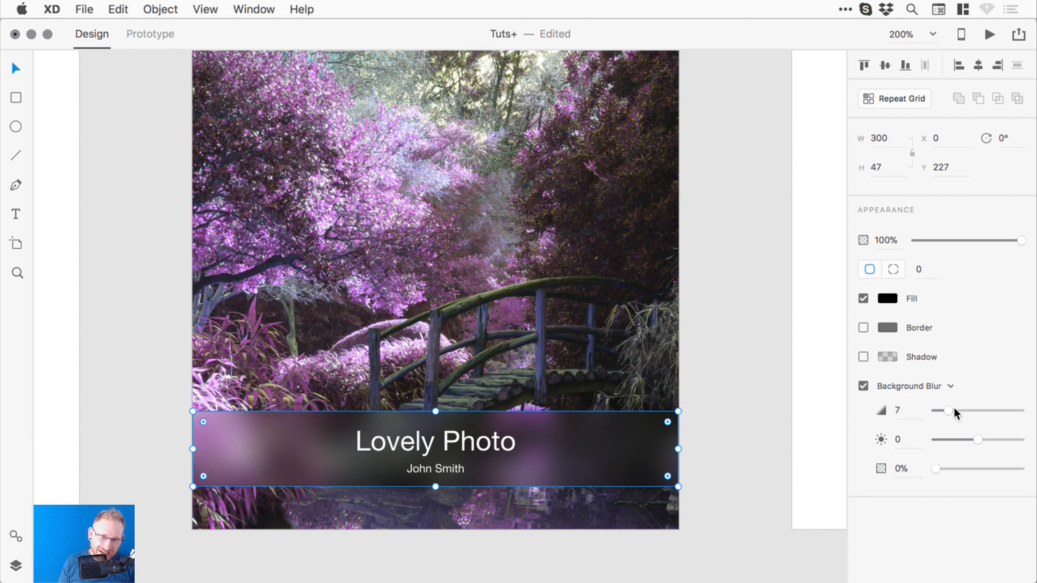
- Centre the Lovely Photo caption in the banner, group the two, and move the group up
{"action": "left_click", "coordinate": [743, 331]}
{"action": "left_click", "coordinate": [472, 440]}
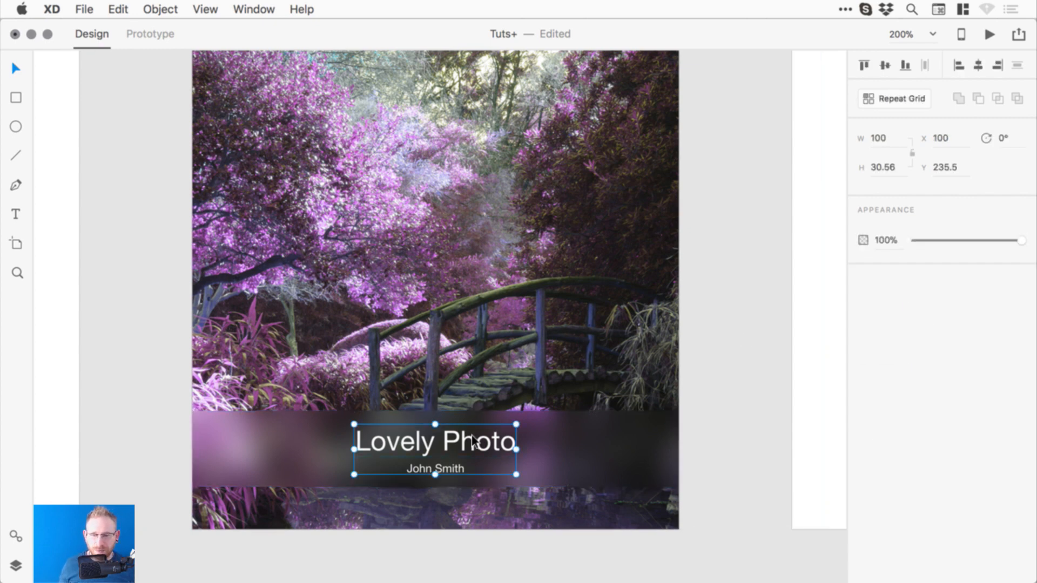
{"action": "left_click_drag", "start_coordinate": [473, 441], "coordinate": [472, 438]}
{"action": "left_click", "coordinate": [592, 438], "text": "shift"}
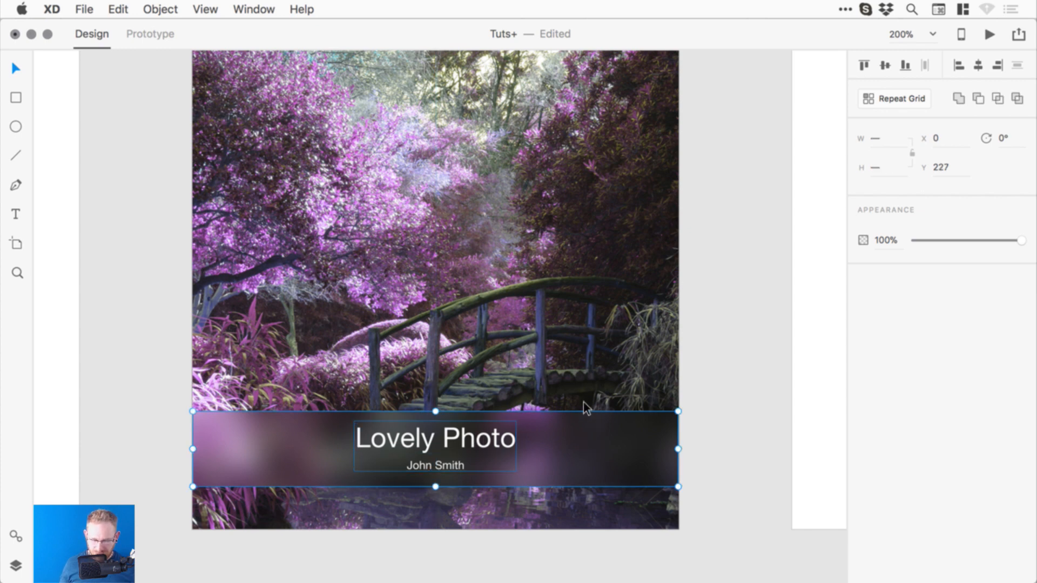
{"action": "key", "text": "super+g"}
{"action": "left_click_drag", "start_coordinate": [586, 449], "coordinate": [497, 276]}
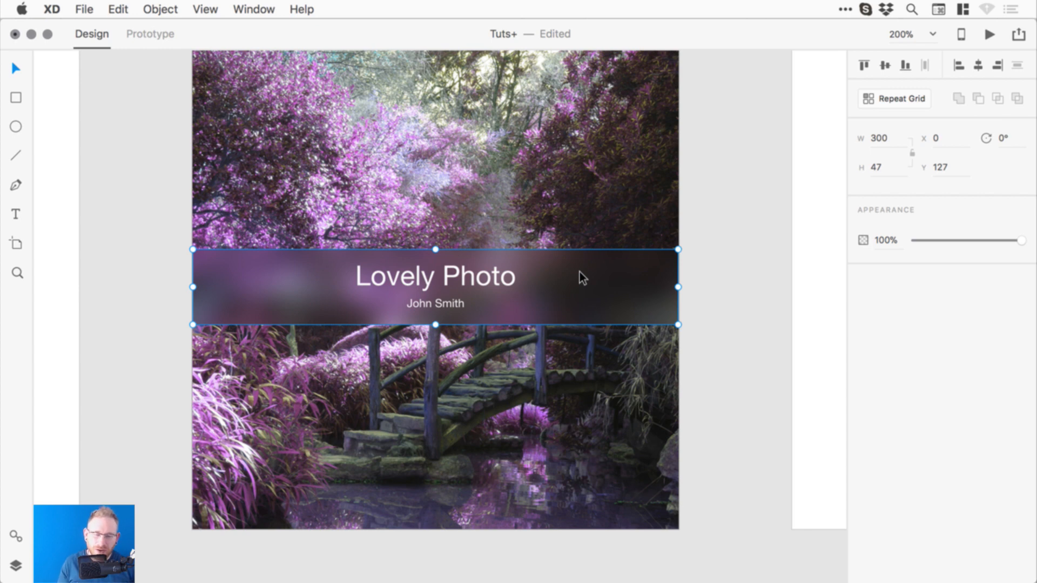
- Resize the banner to fit the caption and place it in the photo's lower-right corner
{"action": "double_click", "coordinate": [647, 280]}
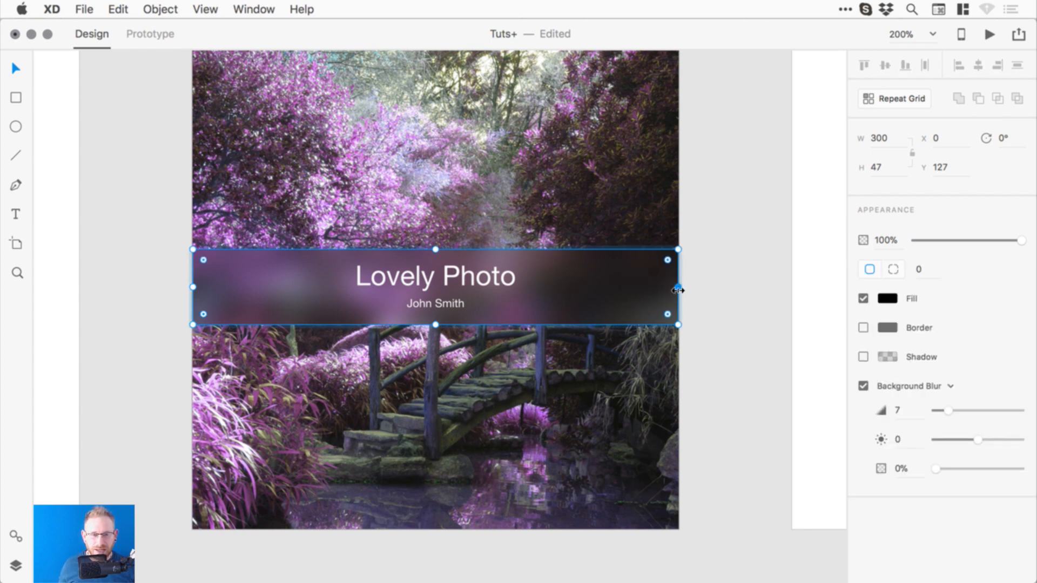
{"action": "left_click_drag", "start_coordinate": [681, 291], "coordinate": [648, 436]}
{"action": "left_click", "coordinate": [741, 255]}
{"action": "left_click", "coordinate": [754, 409]}
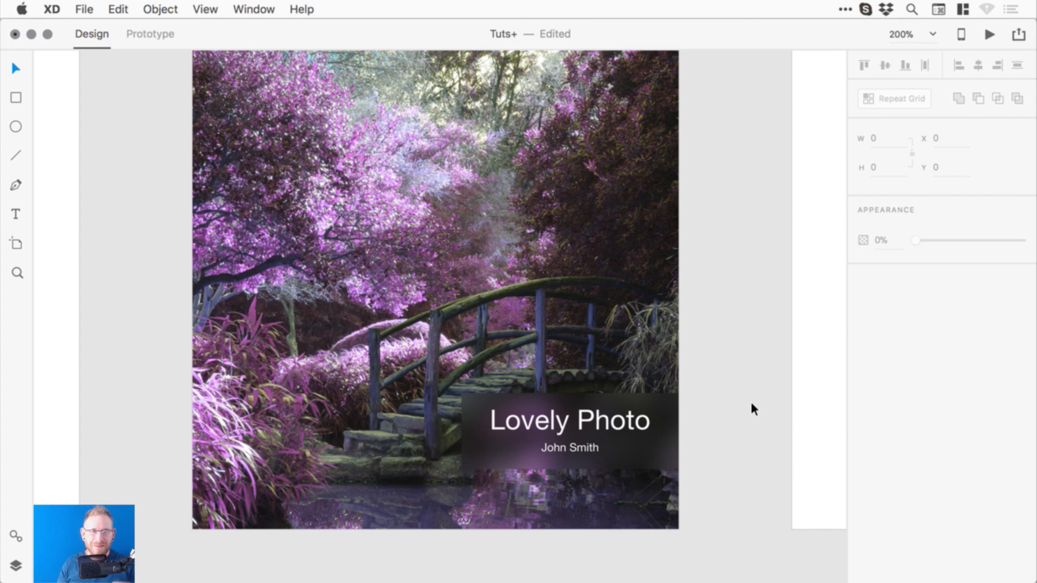
- Save the file and zoom in on the Point vs container type artboard
{"action": "key", "text": "super+s"}
{"action": "key", "text": "super+1"}
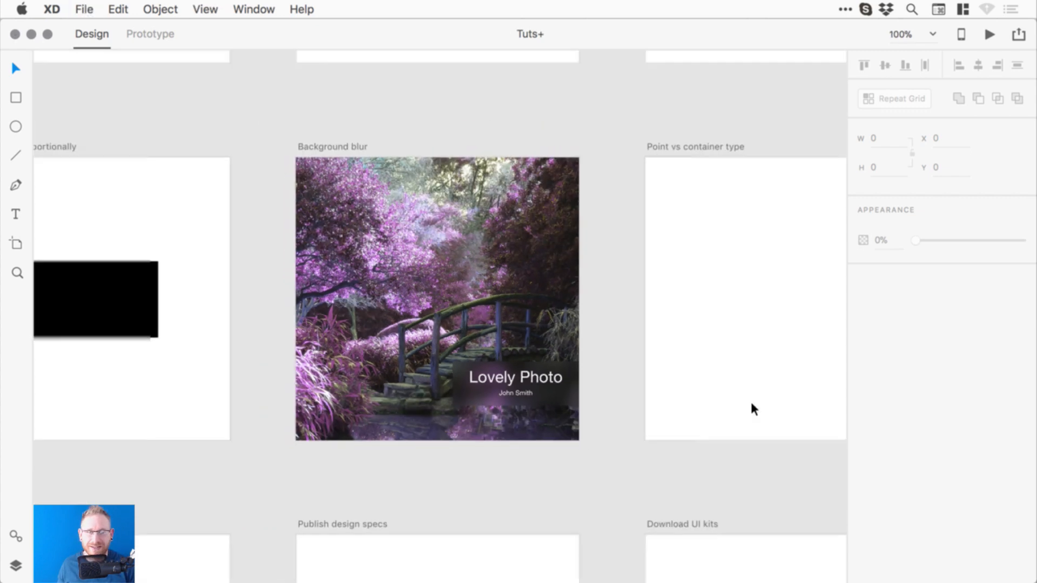
{"action": "key", "text": "super+minus"}
{"action": "left_click_drag", "start_coordinate": [674, 286], "coordinate": [576, 292]}
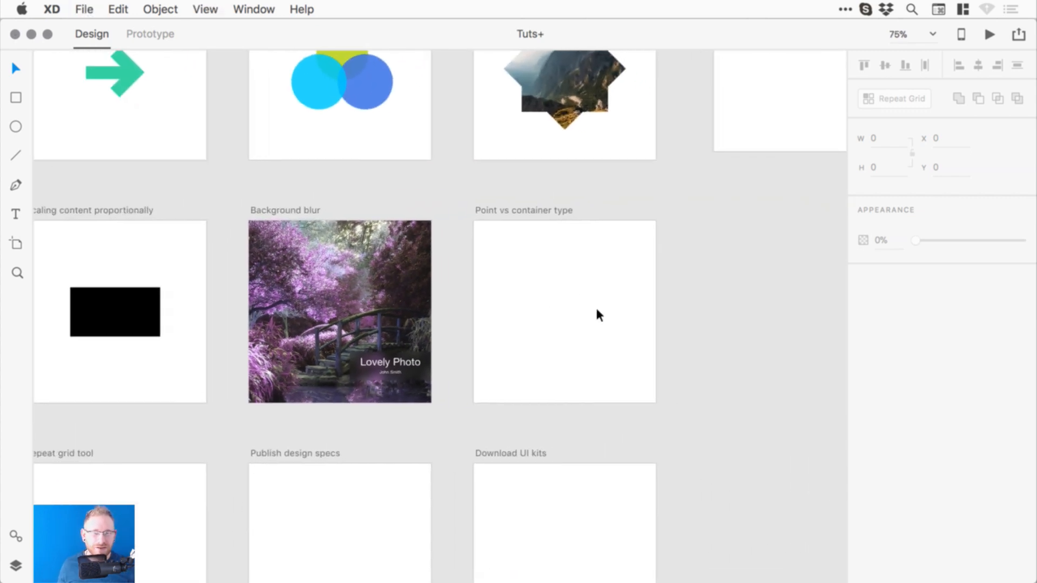
{"action": "key", "text": "z"}
{"action": "left_click", "coordinate": [597, 293]}
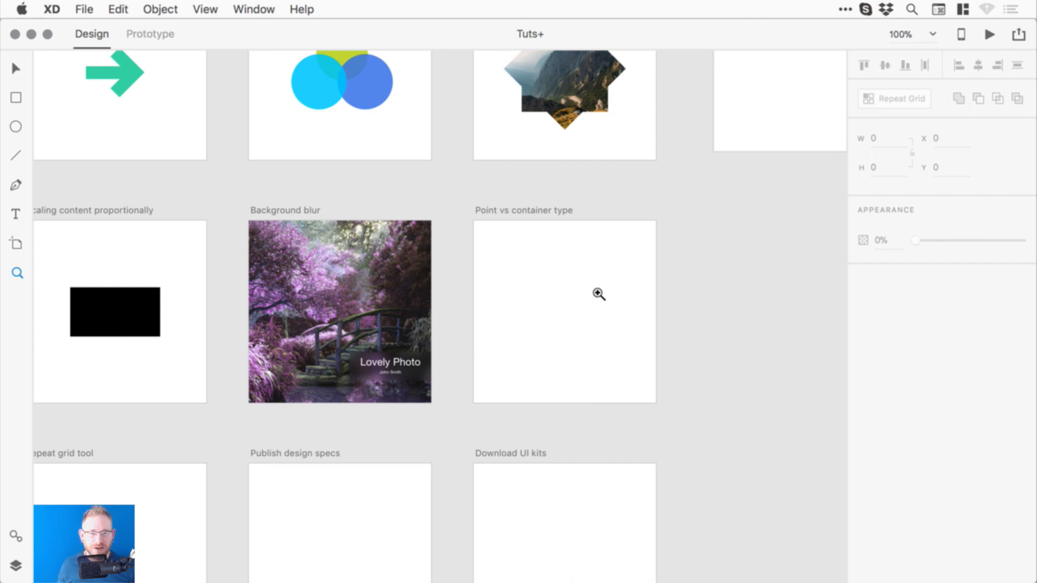
{"action": "left_click_drag", "start_coordinate": [574, 317], "coordinate": [525, 322]}
{"action": "key", "text": "z"}
{"action": "left_click", "coordinate": [541, 313]}
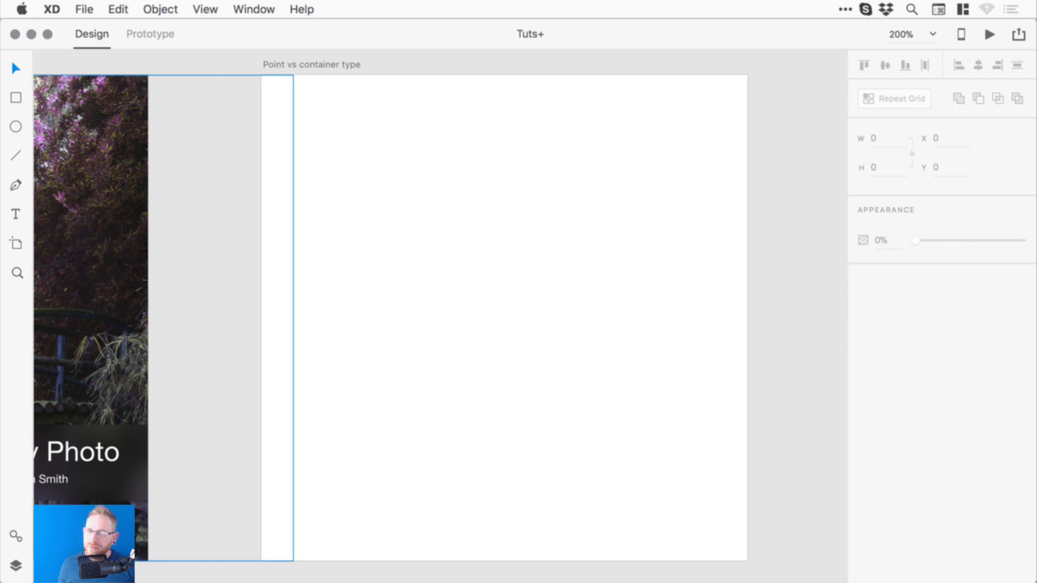
- Add black point text reading 'This is some text' on the artboard
{"action": "left_click", "coordinate": [17, 214]}
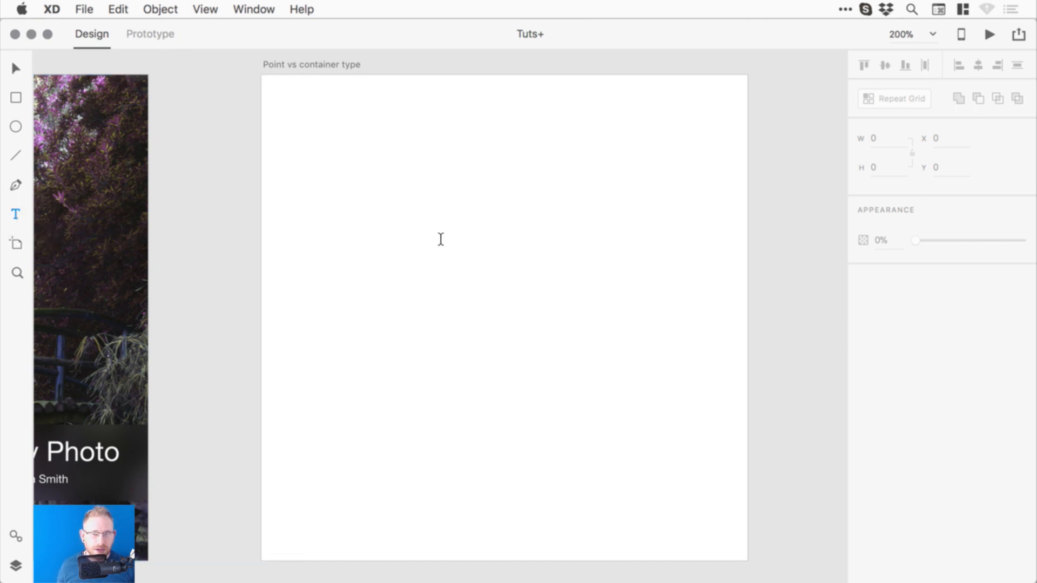
{"action": "left_click", "coordinate": [421, 254]}
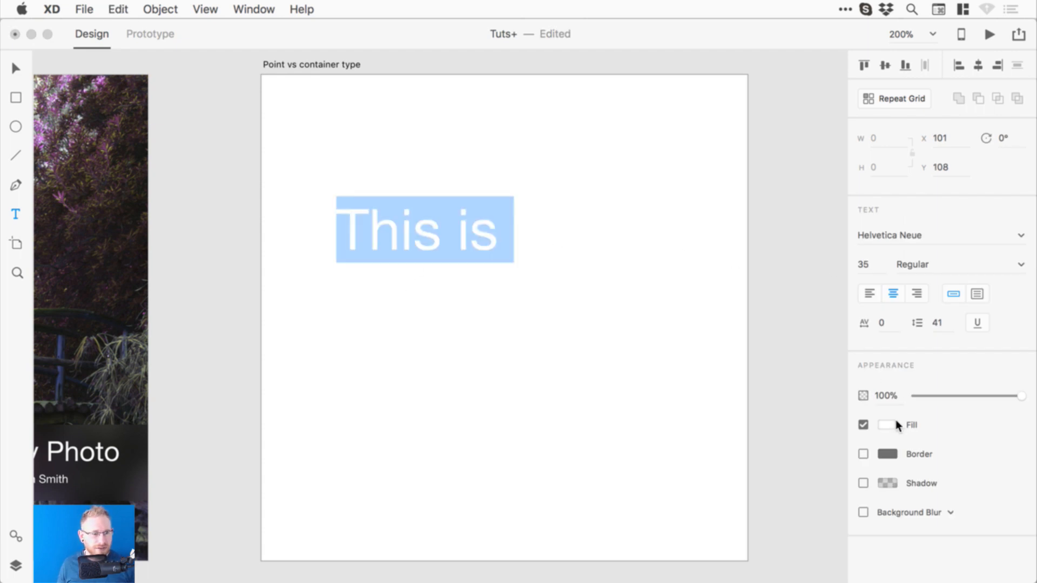
{"action": "left_click", "coordinate": [887, 425]}
{"action": "left_click_drag", "start_coordinate": [741, 359], "coordinate": [663, 433]}
{"action": "left_click", "coordinate": [501, 229]}
{"action": "type", "text": "so"}
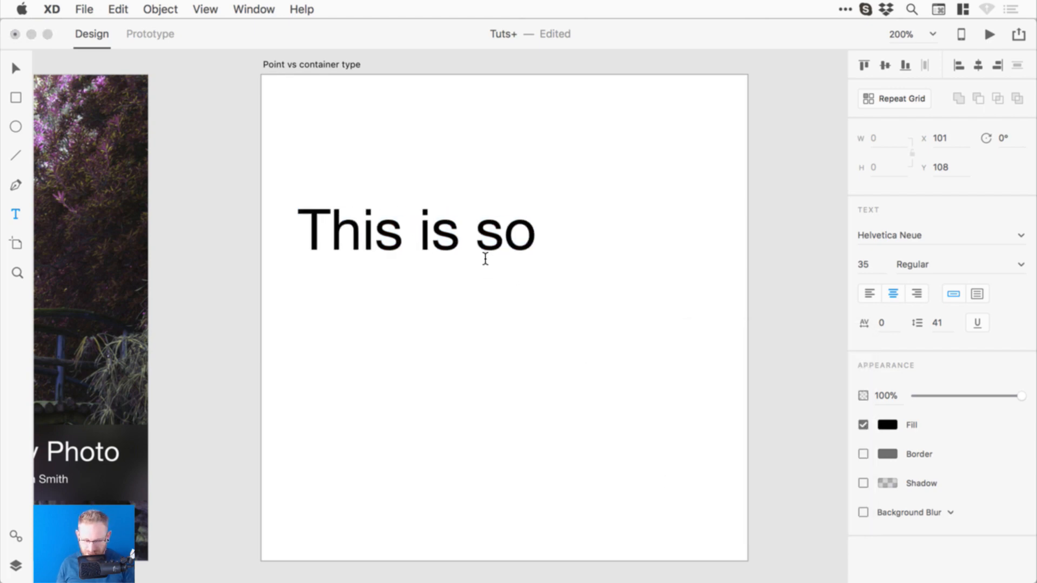
{"action": "type", "text": "me text"}
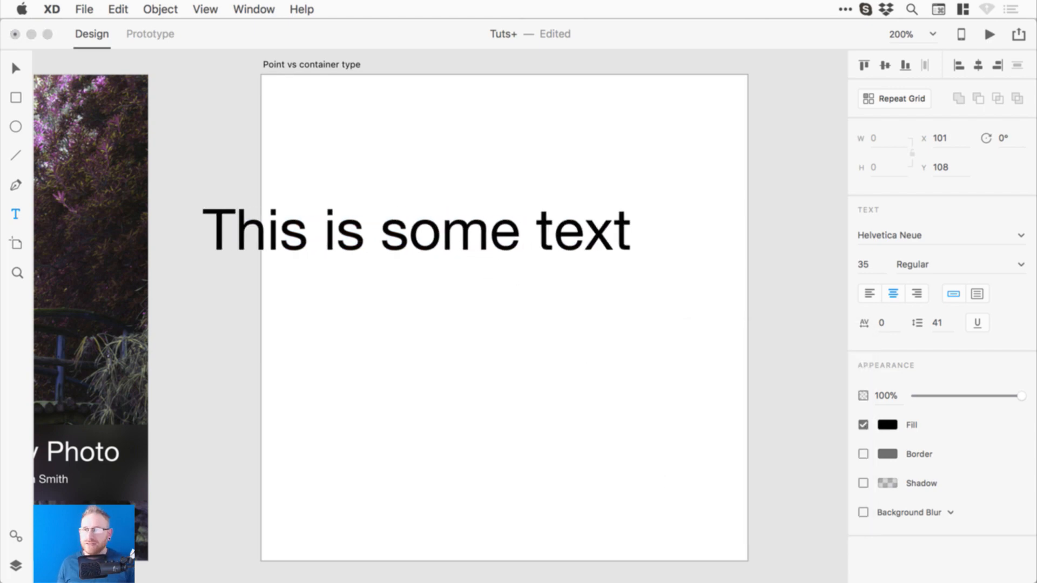
- Left-align the text, set its size to 20, and move it fully onto the artboard
{"action": "left_click", "coordinate": [14, 70]}
{"action": "left_click", "coordinate": [870, 293]}
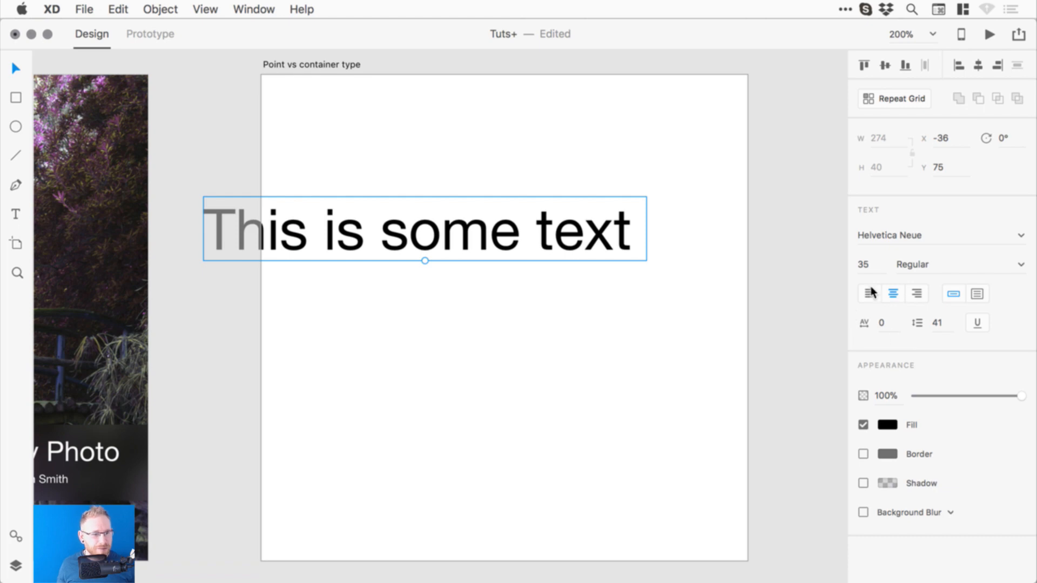
{"action": "left_click", "coordinate": [871, 267]}
{"action": "type", "text": "20"}
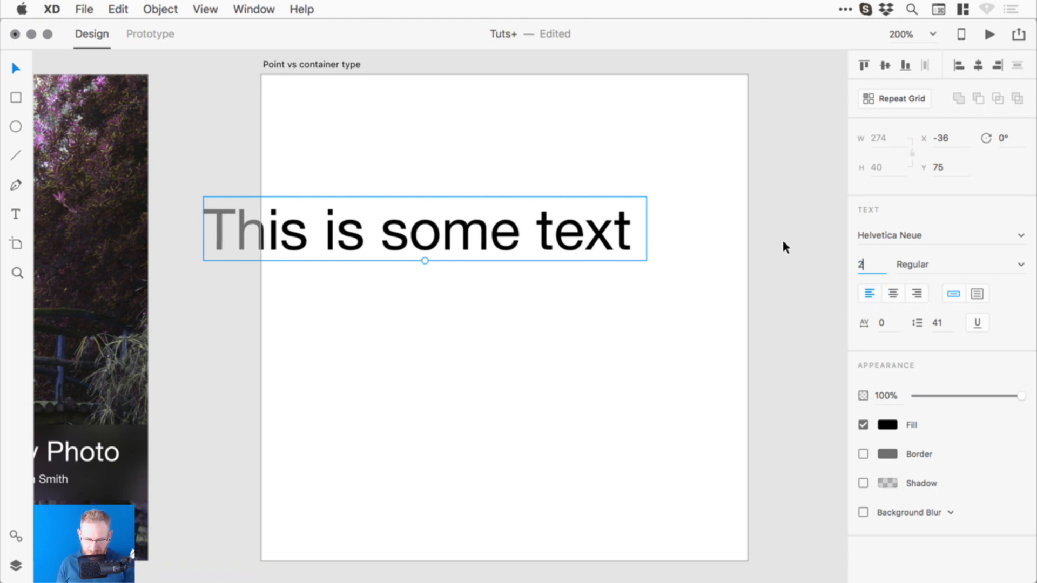
{"action": "key", "text": "Return"}
{"action": "left_click_drag", "start_coordinate": [342, 238], "coordinate": [522, 222]}
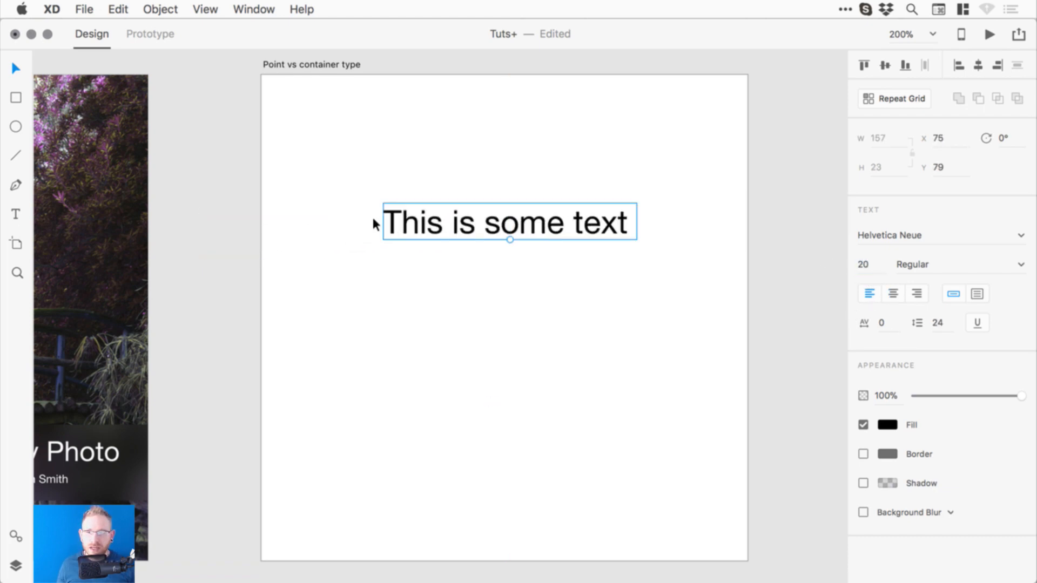
{"action": "left_click", "coordinate": [19, 212]}
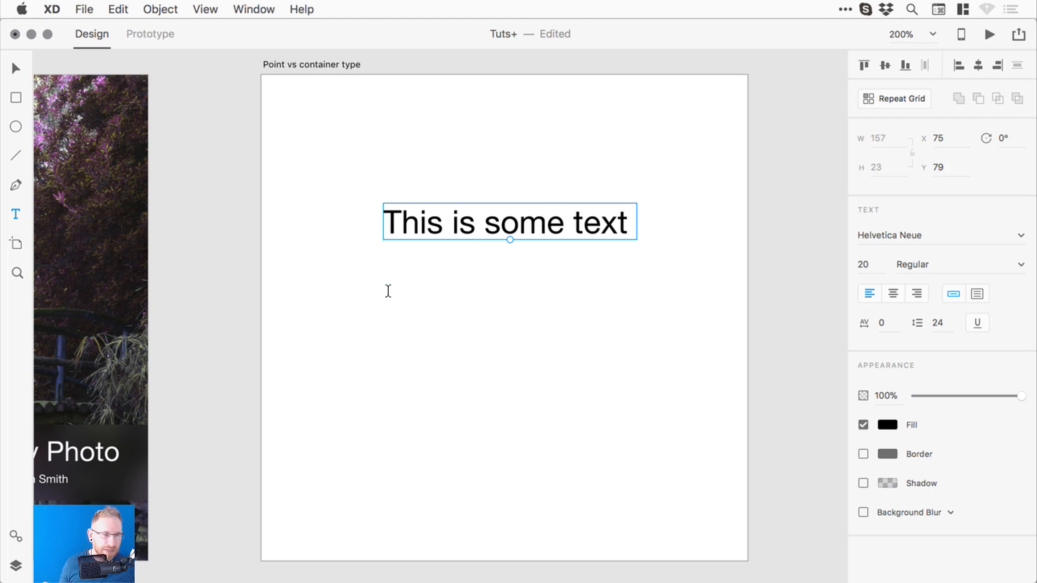
- Draw a text area and type 'Have lots of text and you need it to sit within a box.'
{"action": "left_click_drag", "start_coordinate": [383, 293], "coordinate": [643, 481]}
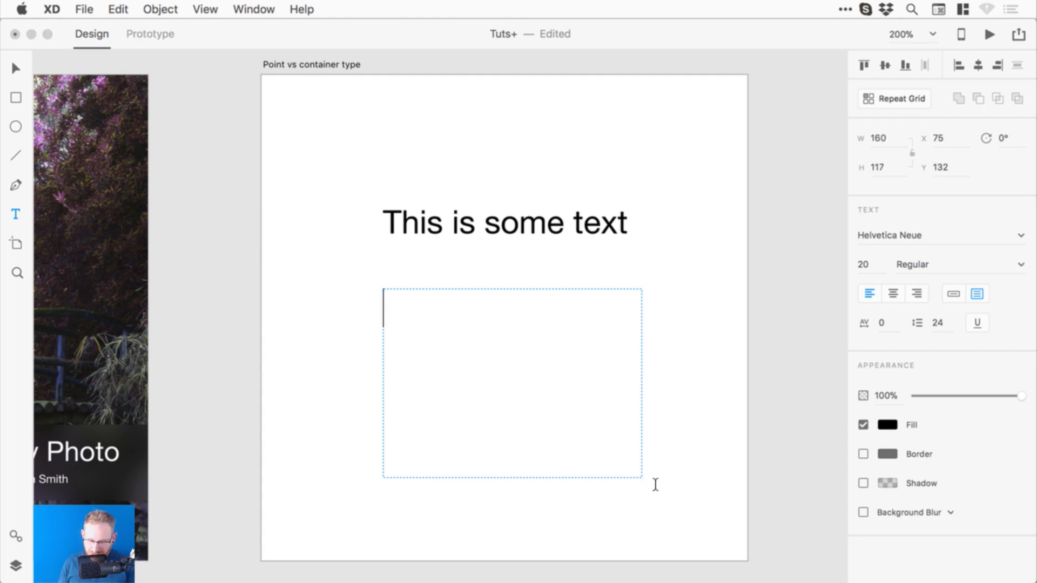
{"action": "type", "text": "Have lots of "}
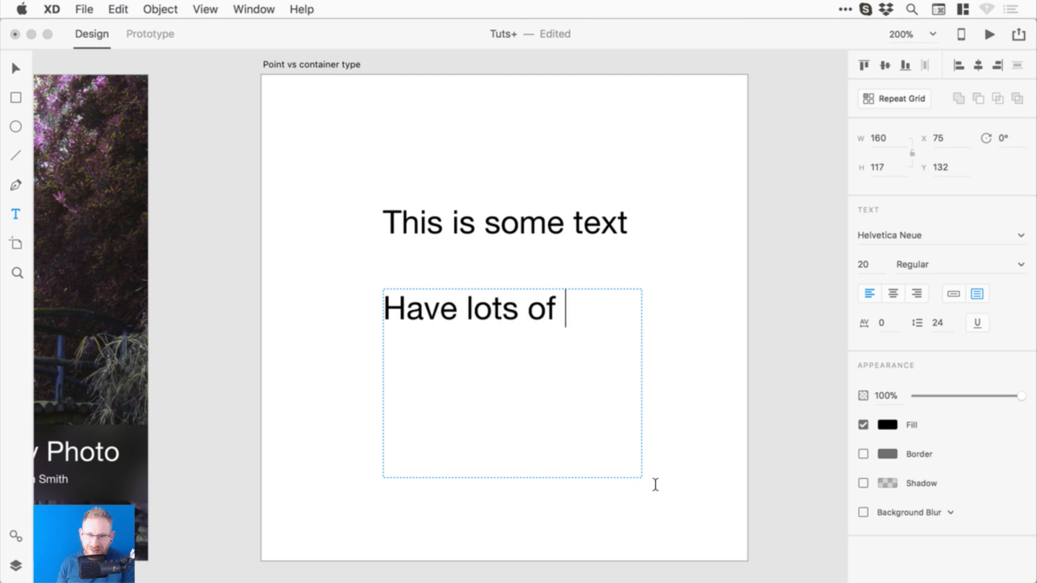
{"action": "type", "text": "tex and y"}
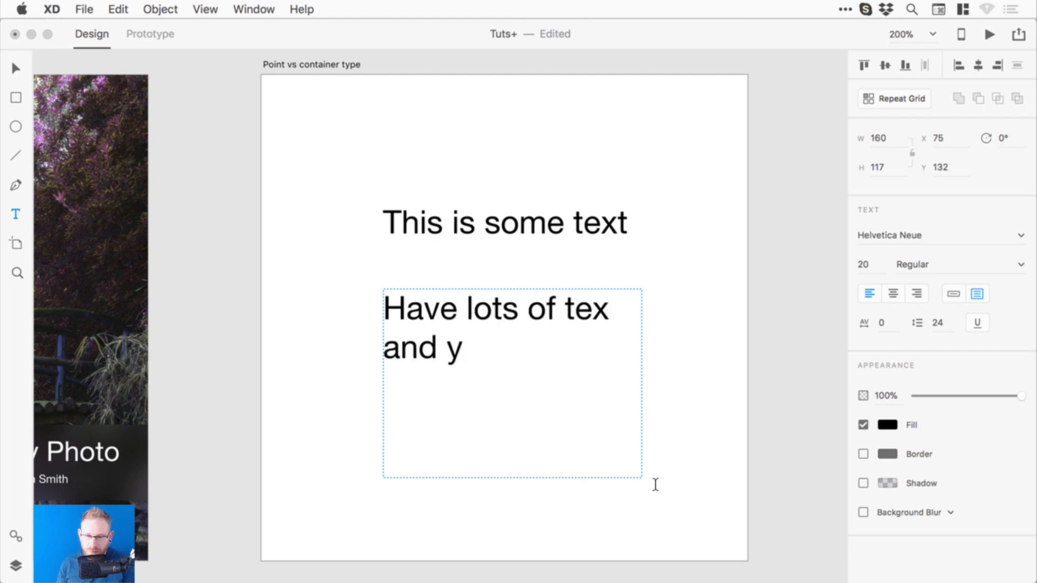
{"action": "type", "text": "ou need it"}
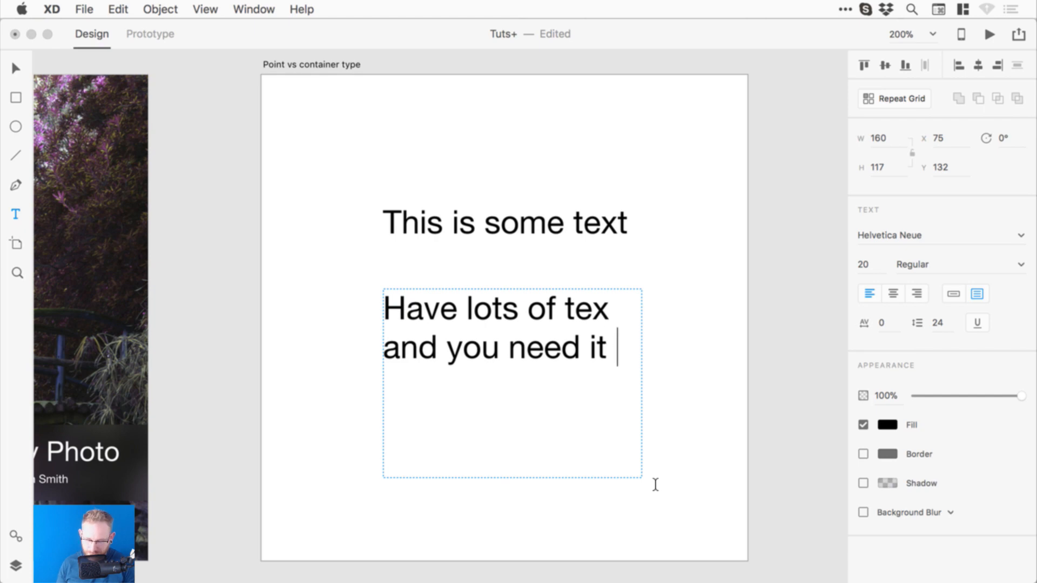
{"action": "type", "text": " to sit with"}
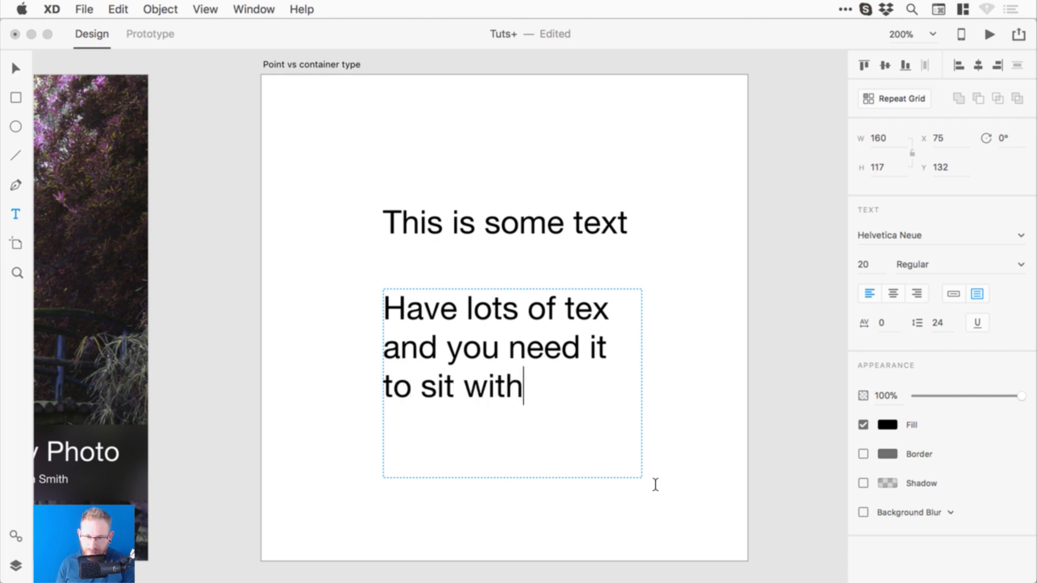
{"action": "type", "text": "in a box"}
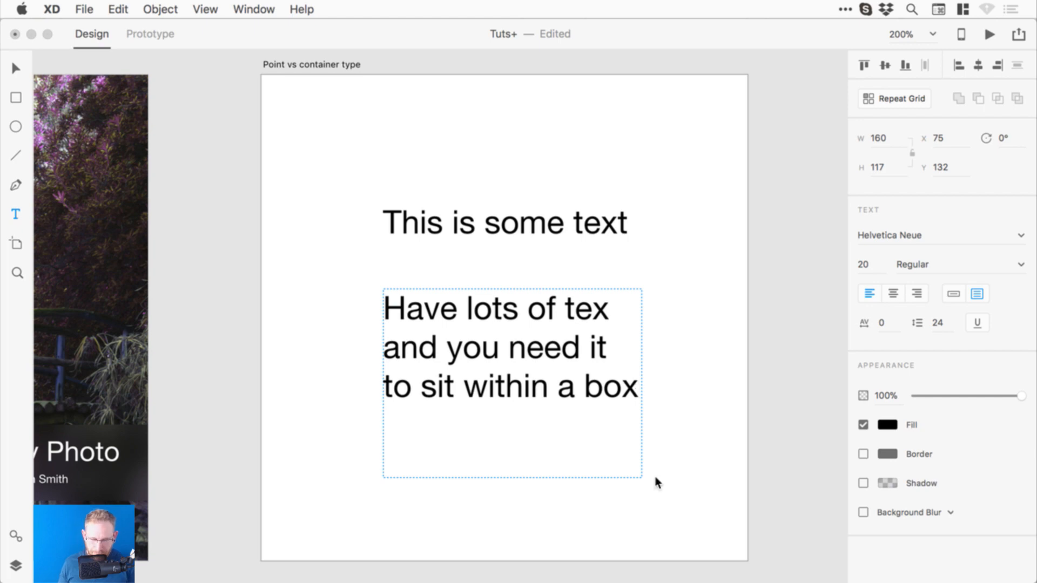
{"action": "type", "text": "."}
{"action": "left_click", "coordinate": [610, 313]}
{"action": "type", "text": "t"}
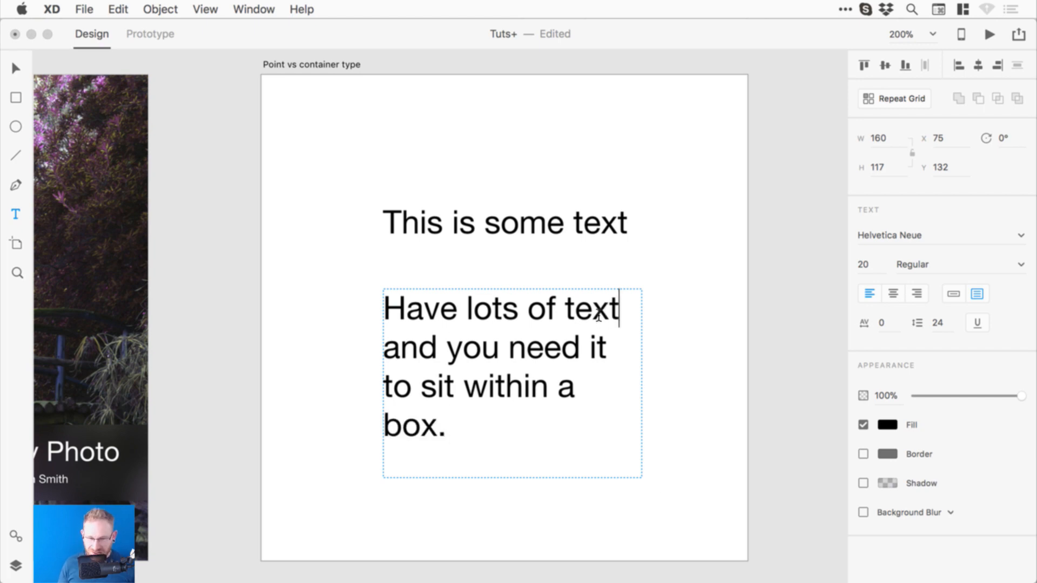
- Set the paragraph to size 10 and paste extra copies of the sentence
{"action": "key", "text": "super+a"}
{"action": "left_click", "coordinate": [863, 264]}
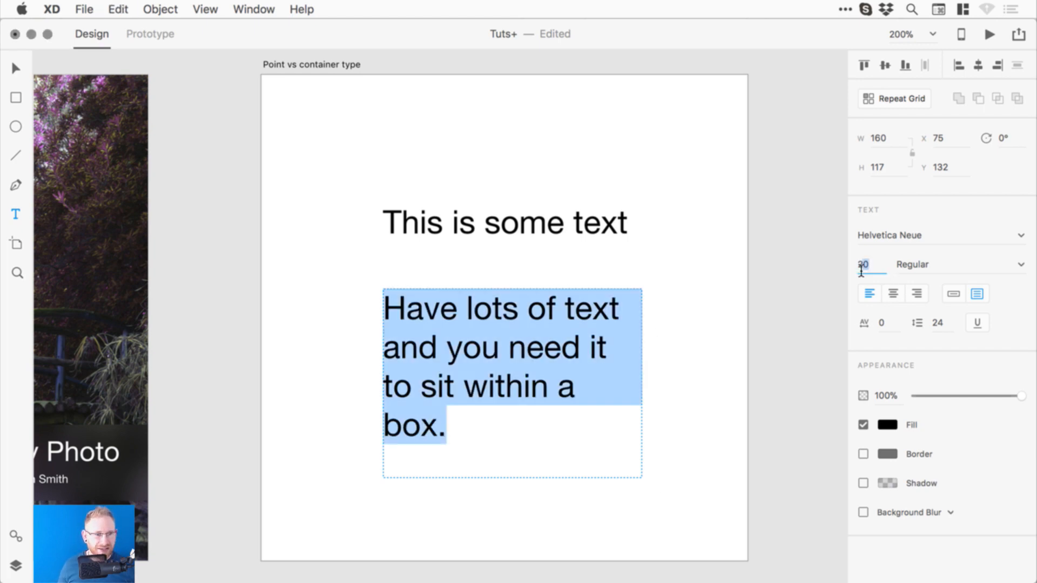
{"action": "type", "text": "14"}
{"action": "key", "text": "Return"}
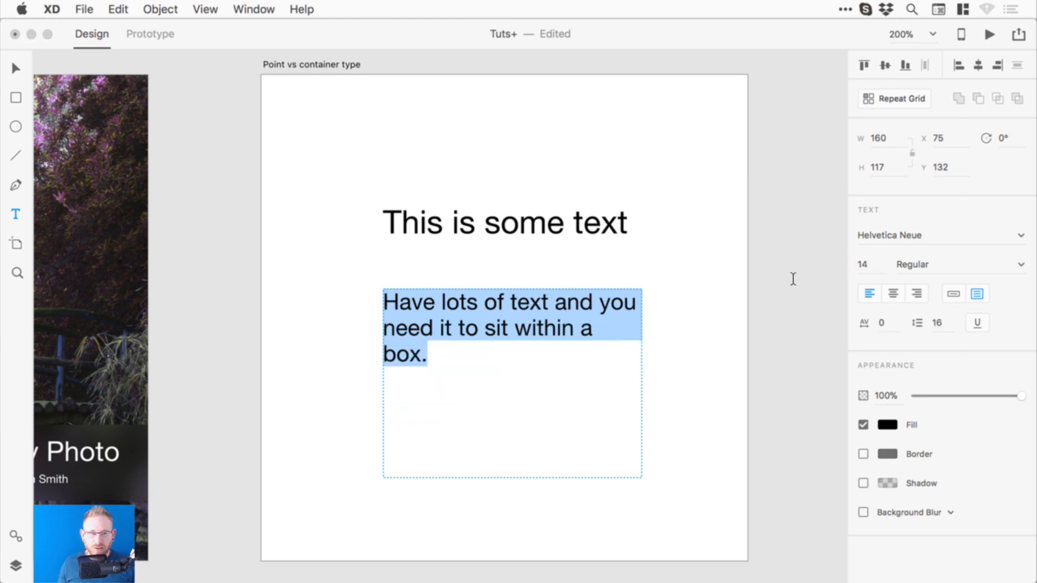
{"action": "key", "text": "Return"}
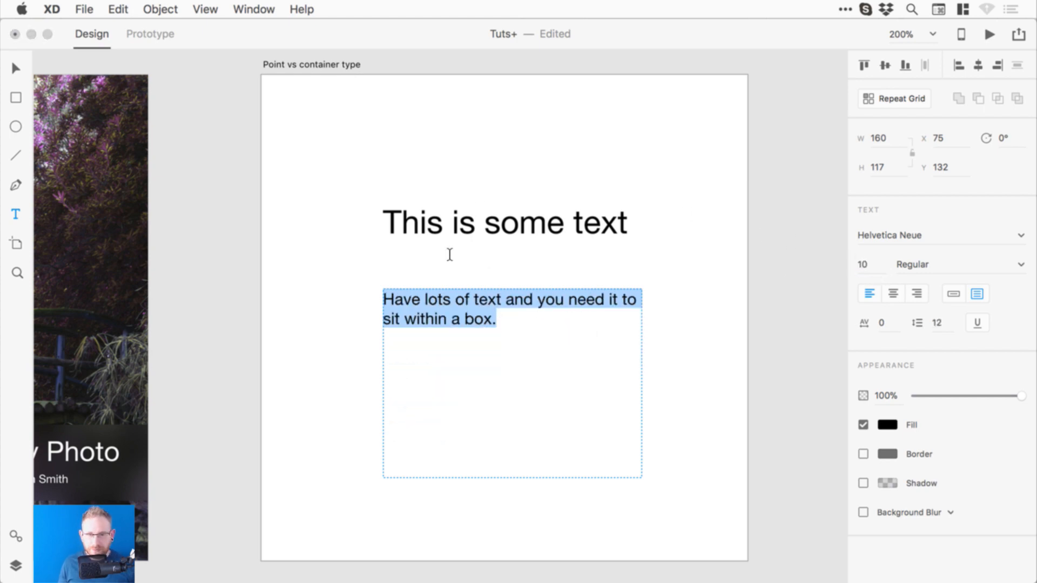
{"action": "left_click", "coordinate": [509, 329]}
{"action": "key", "text": "super+a"}
{"action": "key", "text": "super+c"}
{"action": "key", "text": "super+v"}
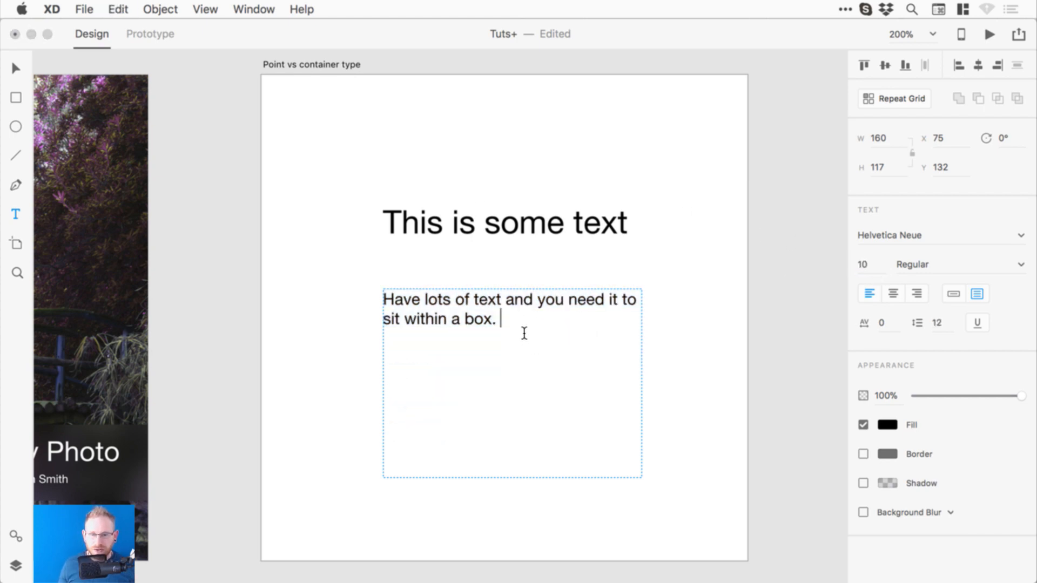
{"action": "key", "text": "super+v"}
{"action": "key", "text": "super+v"}
{"action": "key", "text": "super+v"}
{"action": "key", "text": "super+v"}
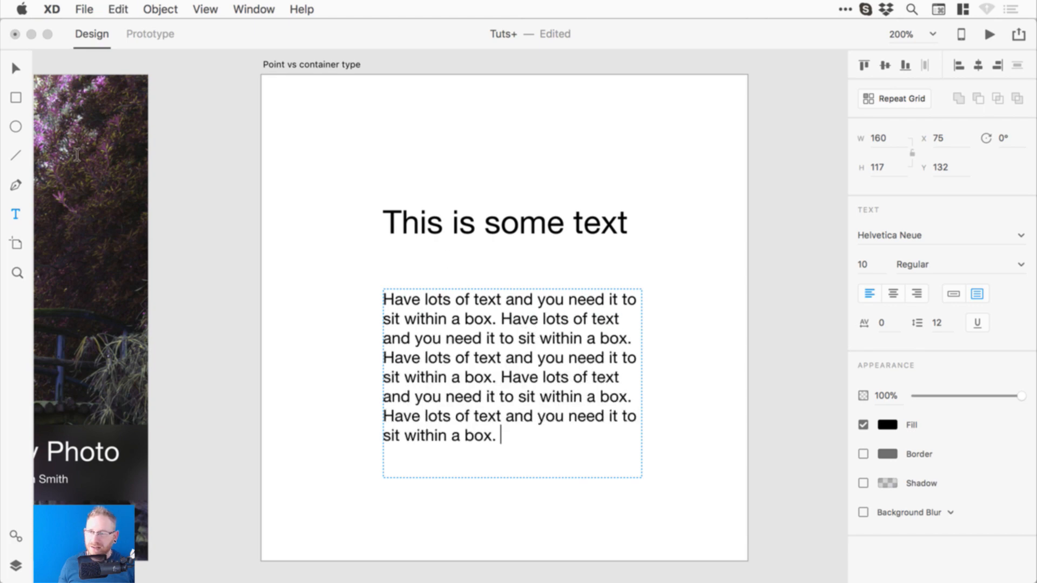
- Move the heading and paragraph together, then widen the paragraph box so text reflows
{"action": "left_click", "coordinate": [16, 68]}
{"action": "left_click_drag", "start_coordinate": [460, 229], "coordinate": [459, 270]}
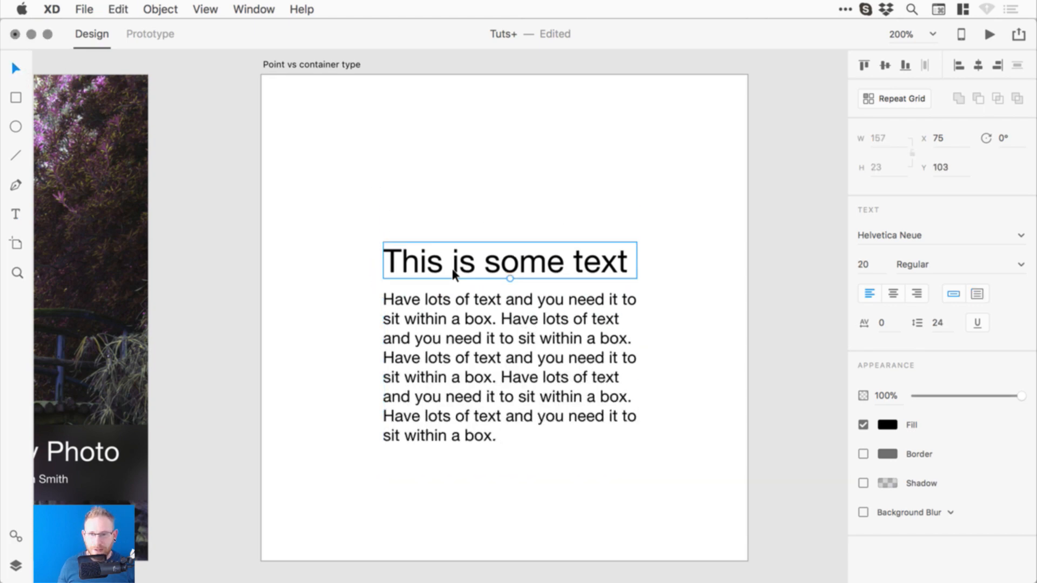
{"action": "left_click", "coordinate": [521, 319], "text": "shift"}
{"action": "left_click_drag", "start_coordinate": [480, 333], "coordinate": [414, 319]}
{"action": "left_click", "coordinate": [615, 311]}
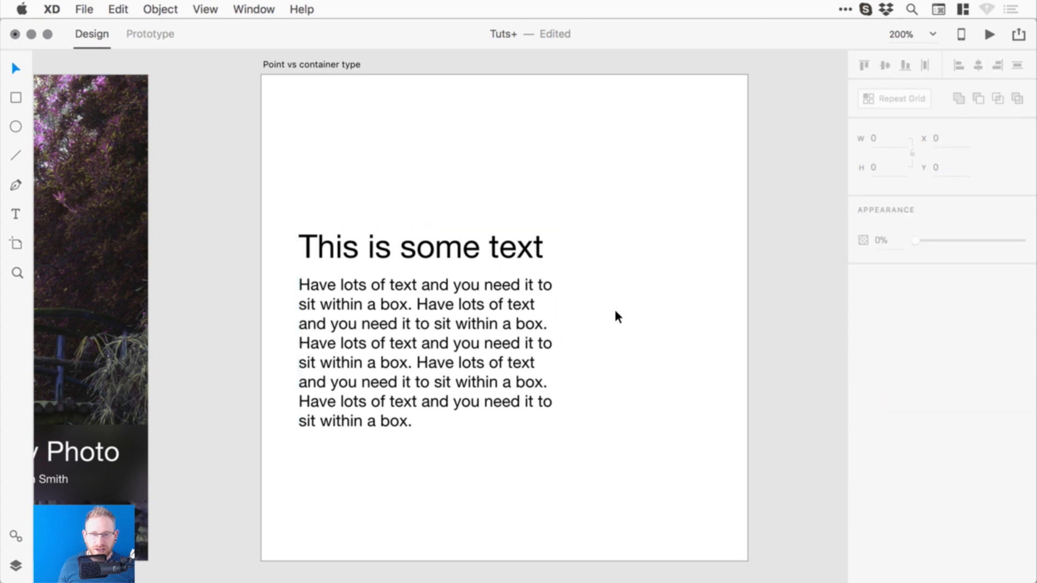
{"action": "double_click", "coordinate": [550, 338]}
{"action": "key", "text": "Escape"}
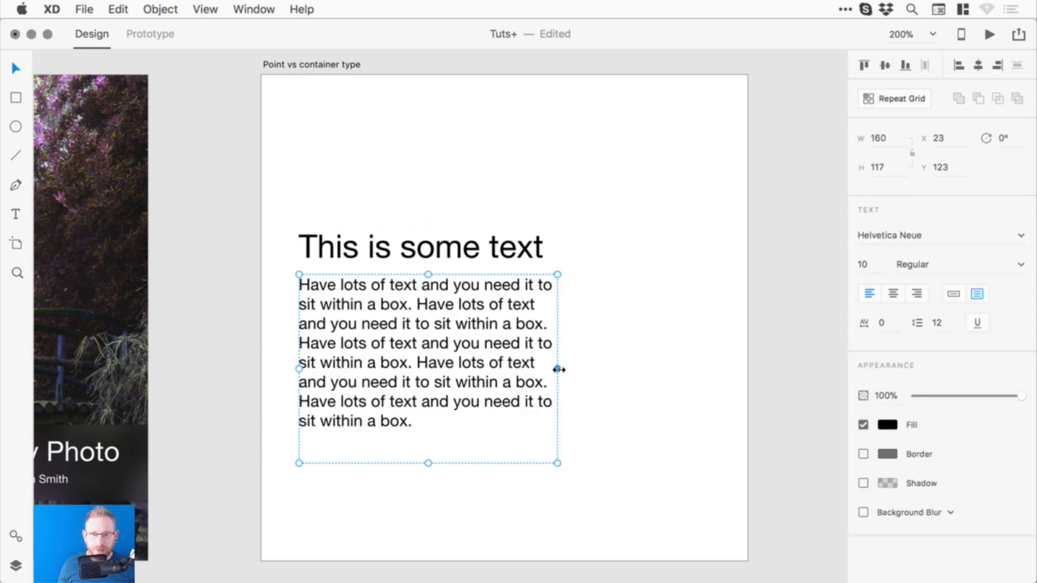
{"action": "left_click_drag", "start_coordinate": [558, 369], "coordinate": [577, 332]}
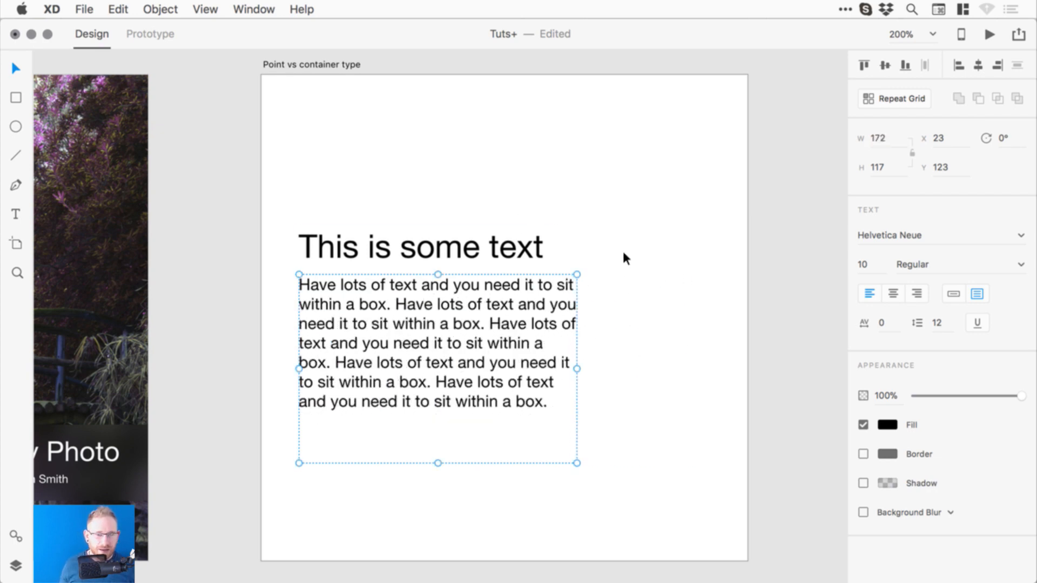
- Scale the paragraph down to 8 pt and return it to area text
{"action": "left_click", "coordinate": [954, 296]}
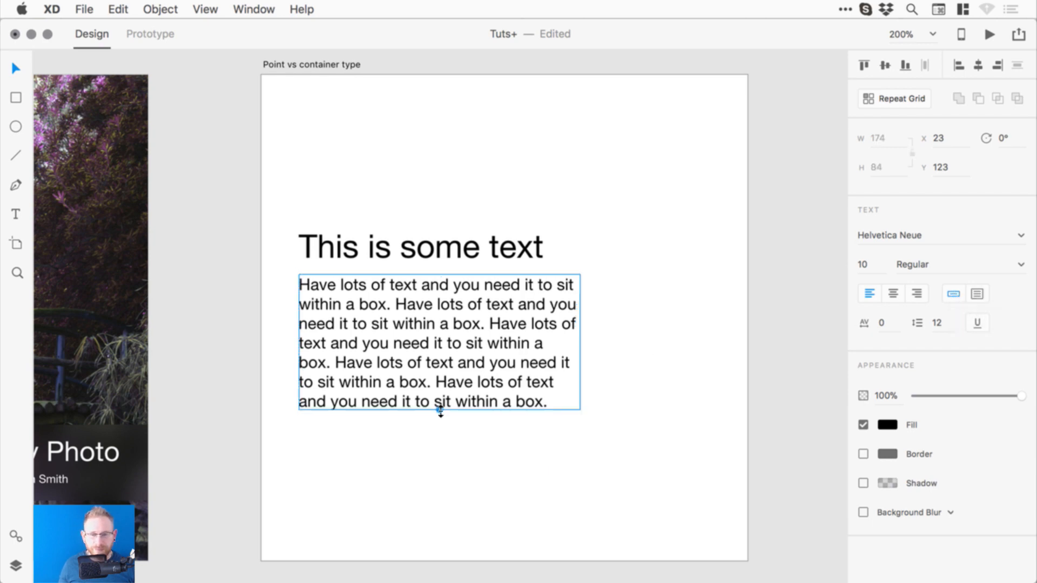
{"action": "left_click_drag", "start_coordinate": [441, 411], "coordinate": [441, 387]}
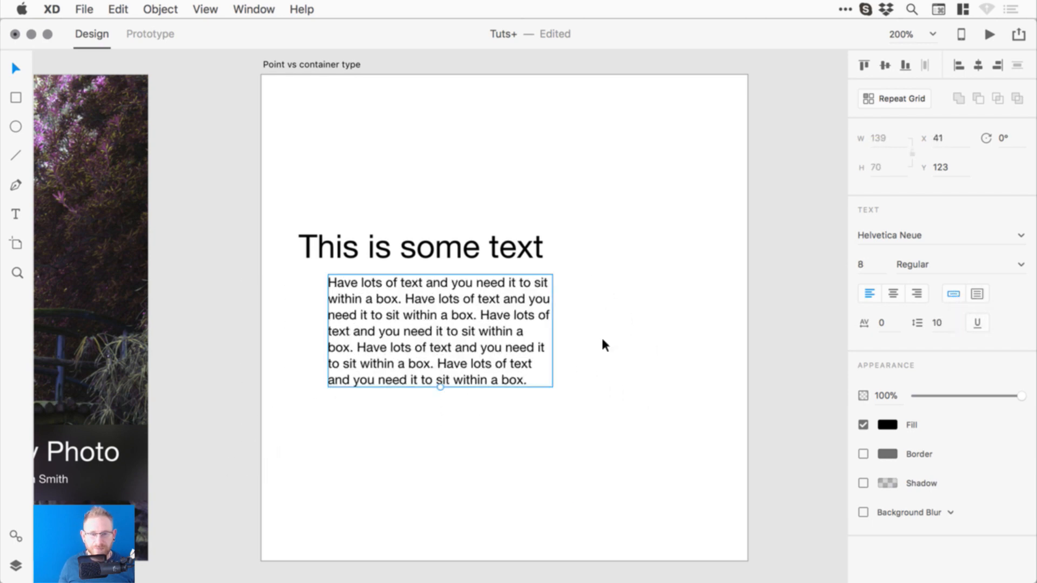
{"action": "left_click", "coordinate": [978, 294]}
- Make the heading area text and move it up near the artboard top
{"action": "left_click", "coordinate": [470, 242]}
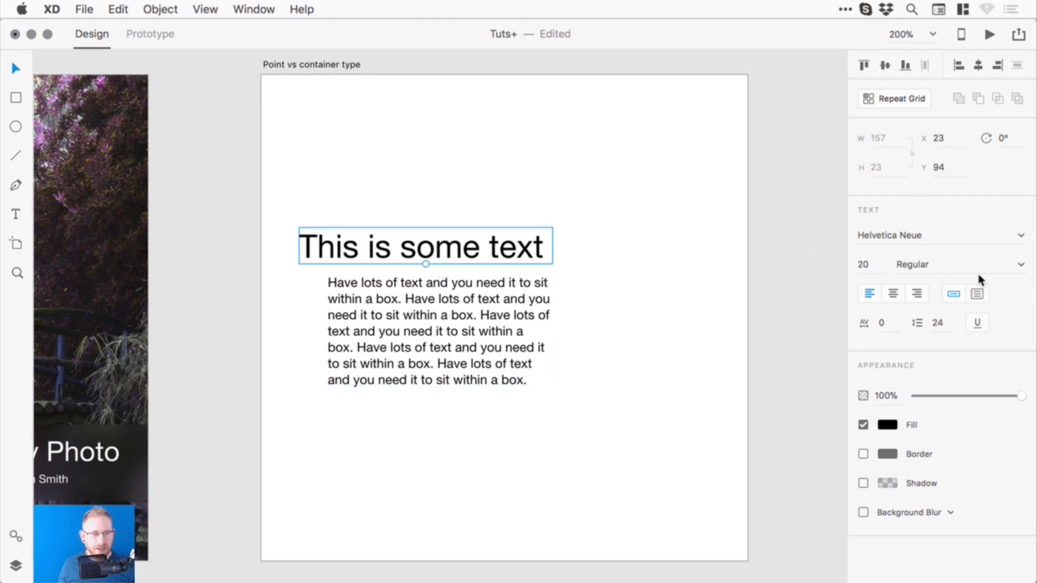
{"action": "left_click", "coordinate": [975, 292]}
{"action": "double_click", "coordinate": [549, 256]}
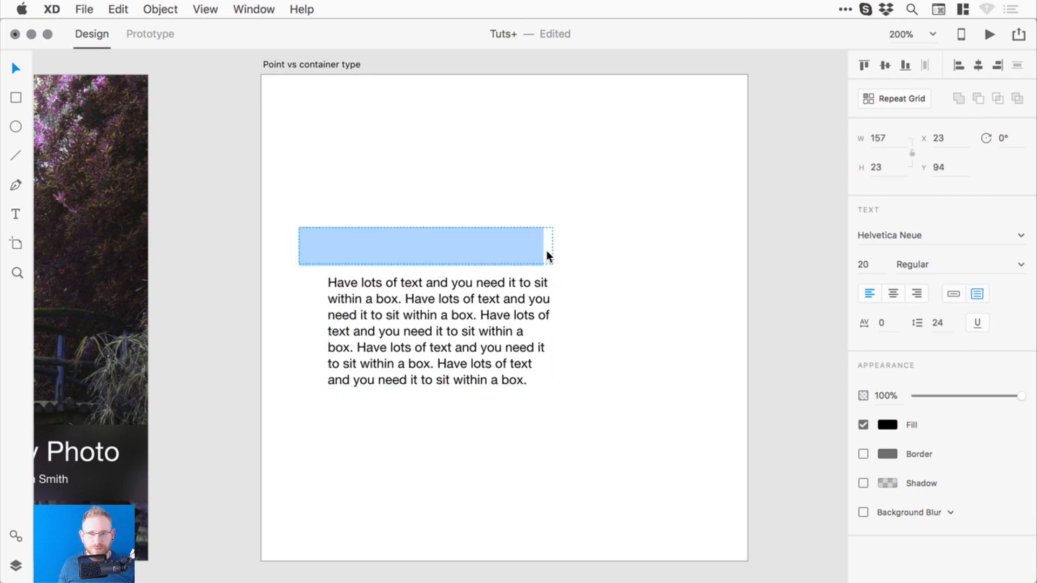
{"action": "left_click", "coordinate": [544, 256]}
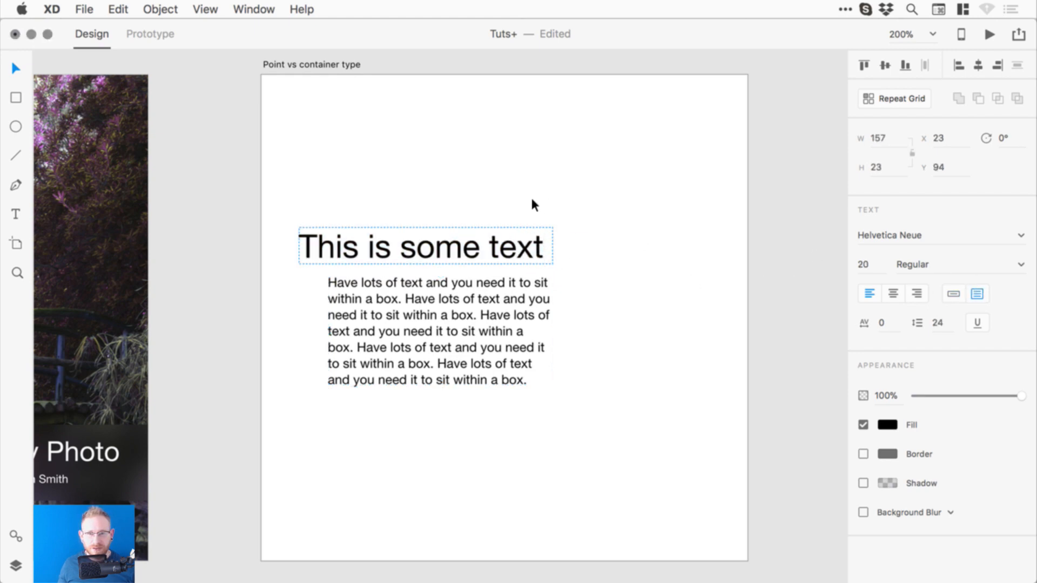
{"action": "key", "text": "Escape"}
{"action": "left_click_drag", "start_coordinate": [503, 245], "coordinate": [514, 157]}
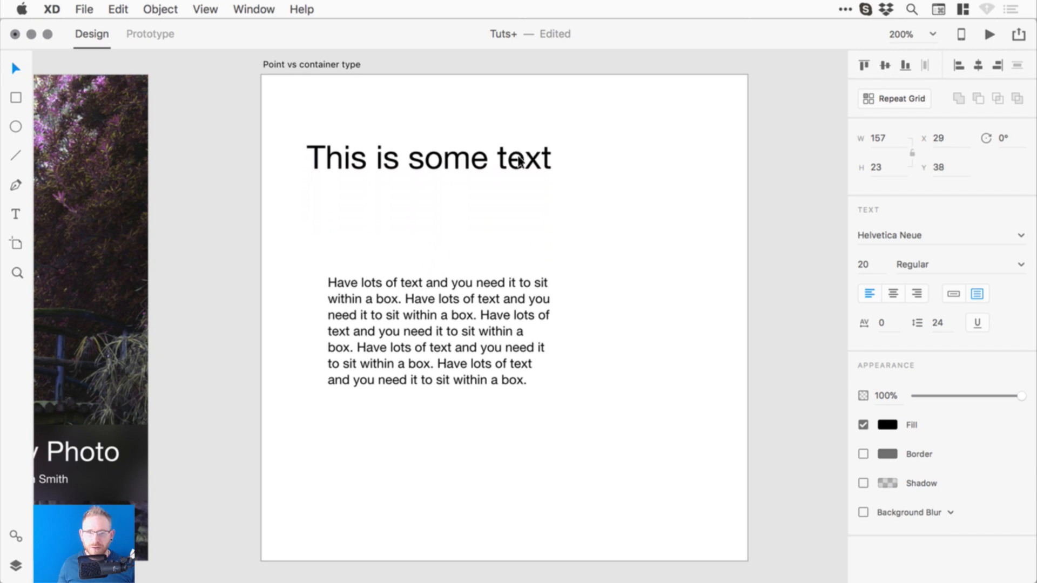
- Add a second line 'dhgfsdhfdsfsfd' to the heading and enlarge its box to show it
{"action": "double_click", "coordinate": [554, 157]}
{"action": "left_click", "coordinate": [556, 160]}
{"action": "key", "text": "Return"}
{"action": "type", "text": "dhgfsdhfd"}
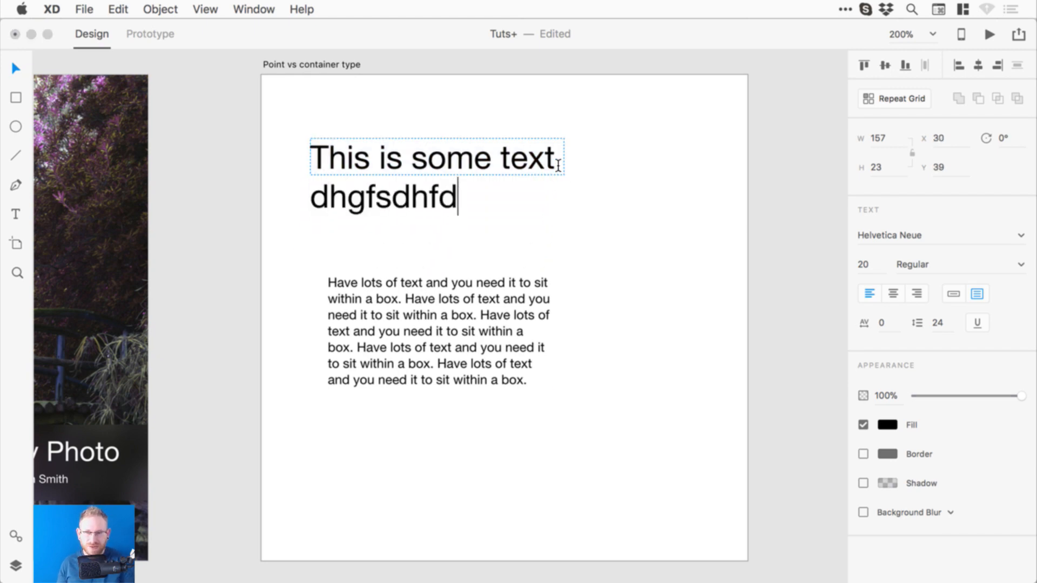
{"action": "type", "text": "sfsfd"}
{"action": "key", "text": "super+z"}
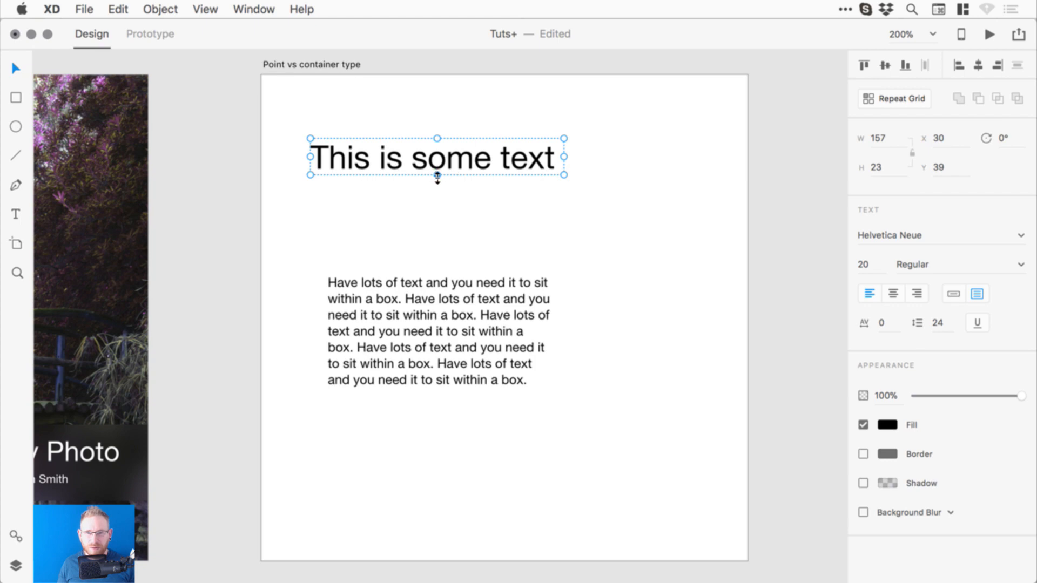
{"action": "mouse_move", "coordinate": [438, 178]}
{"action": "left_mouse_down"}
{"action": "mouse_move", "coordinate": [433, 233]}
{"action": "mouse_move", "coordinate": [438, 180]}
{"action": "left_mouse_up"}
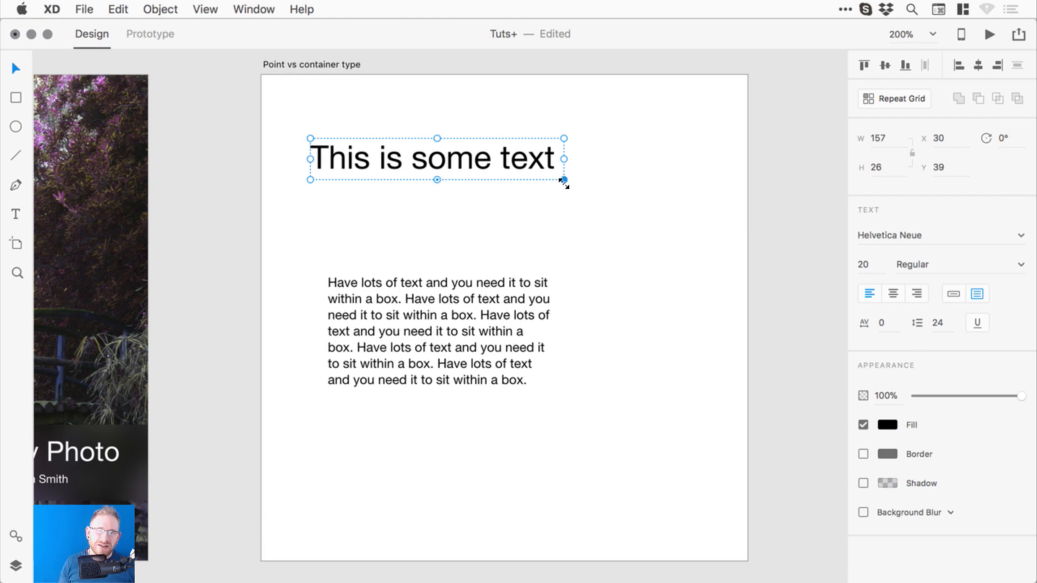
{"action": "left_click_drag", "start_coordinate": [564, 183], "coordinate": [585, 218]}
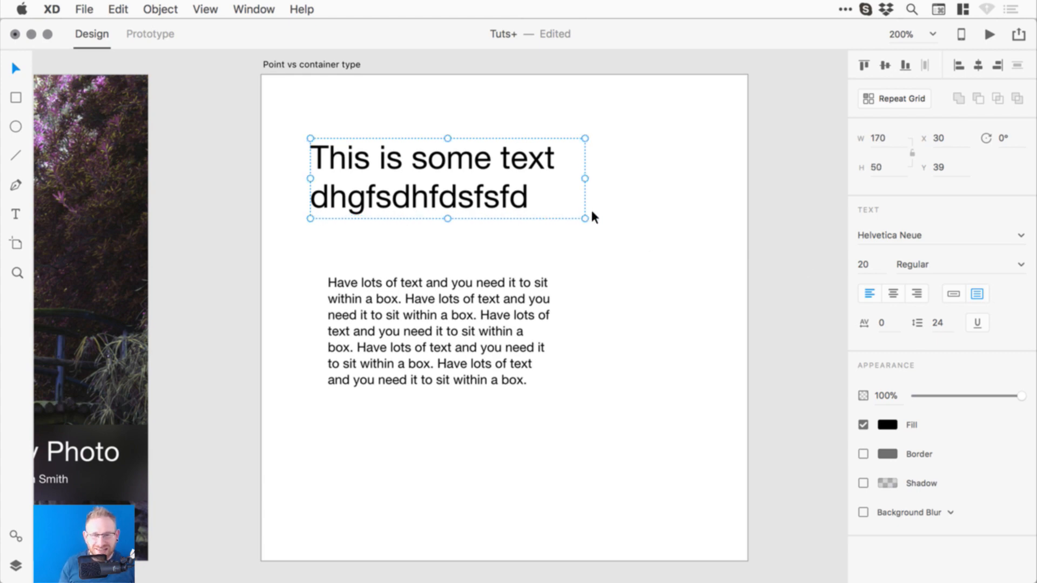
- Shorten the paragraph box and move the heading down above the paragraph
{"action": "left_click", "coordinate": [471, 319]}
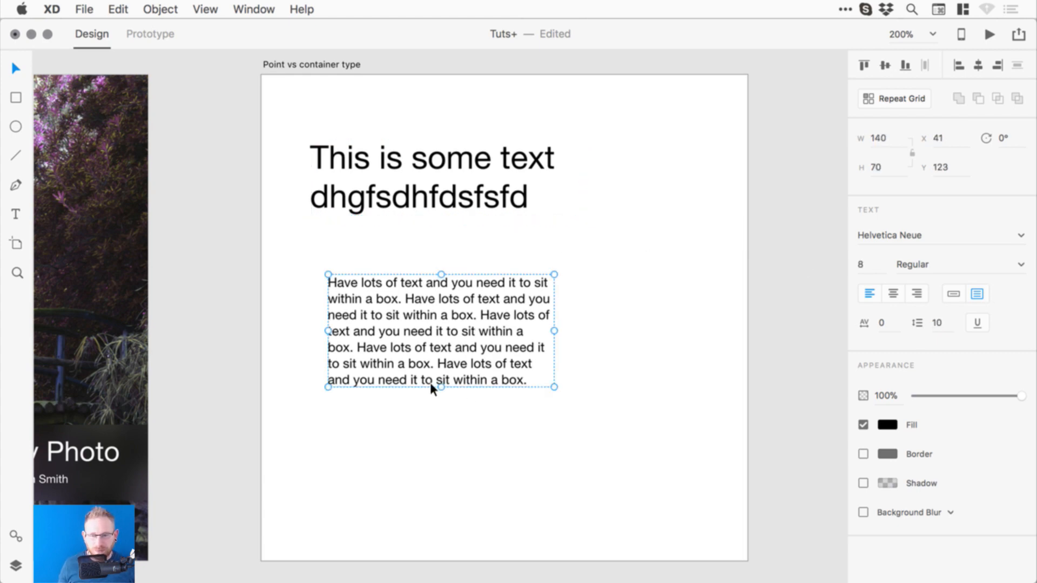
{"action": "left_click_drag", "start_coordinate": [441, 385], "coordinate": [463, 391]}
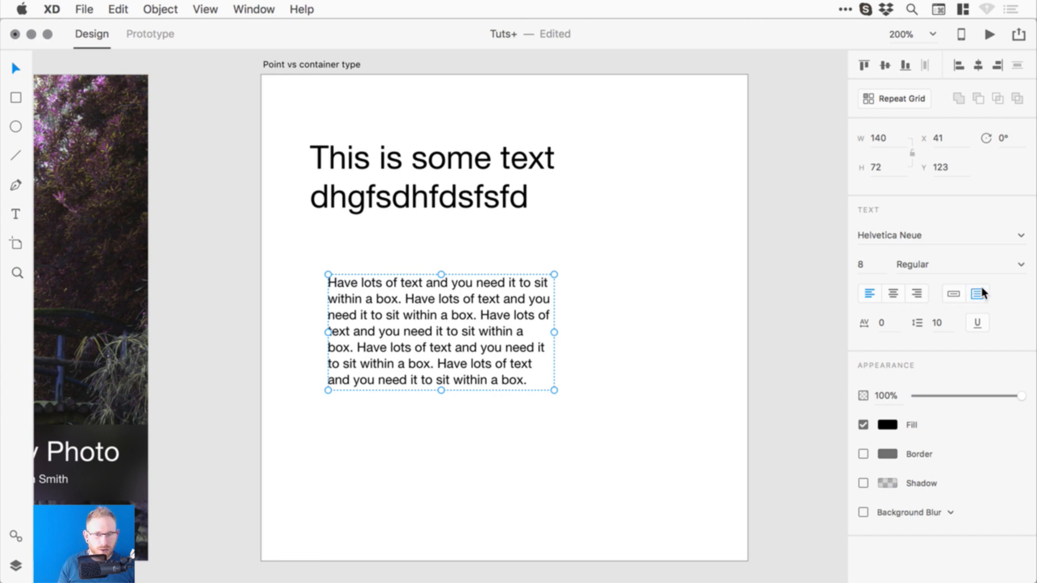
{"action": "left_click_drag", "start_coordinate": [395, 193], "coordinate": [414, 234]}
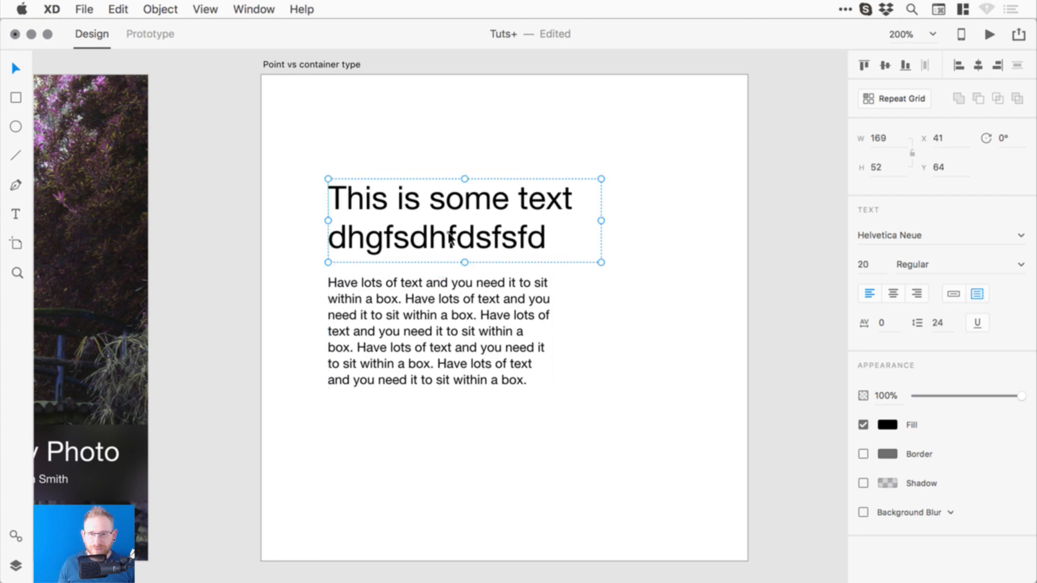
- Delete the stray heading line, shrink the box to one line, and make it point text
{"action": "double_click", "coordinate": [413, 233]}
{"action": "left_click_drag", "start_coordinate": [332, 251], "coordinate": [551, 254]}
{"action": "key", "text": "BackSpace"}
{"action": "key", "text": "Escape"}
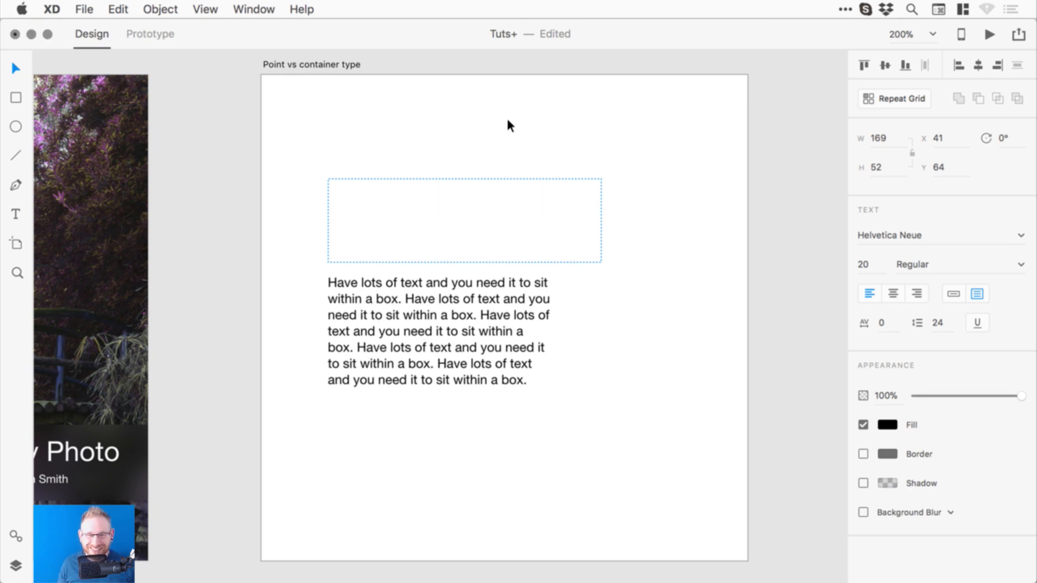
{"action": "left_click_drag", "start_coordinate": [463, 262], "coordinate": [469, 290]}
{"action": "left_click", "coordinate": [955, 294]}
{"action": "left_click", "coordinate": [469, 290]}
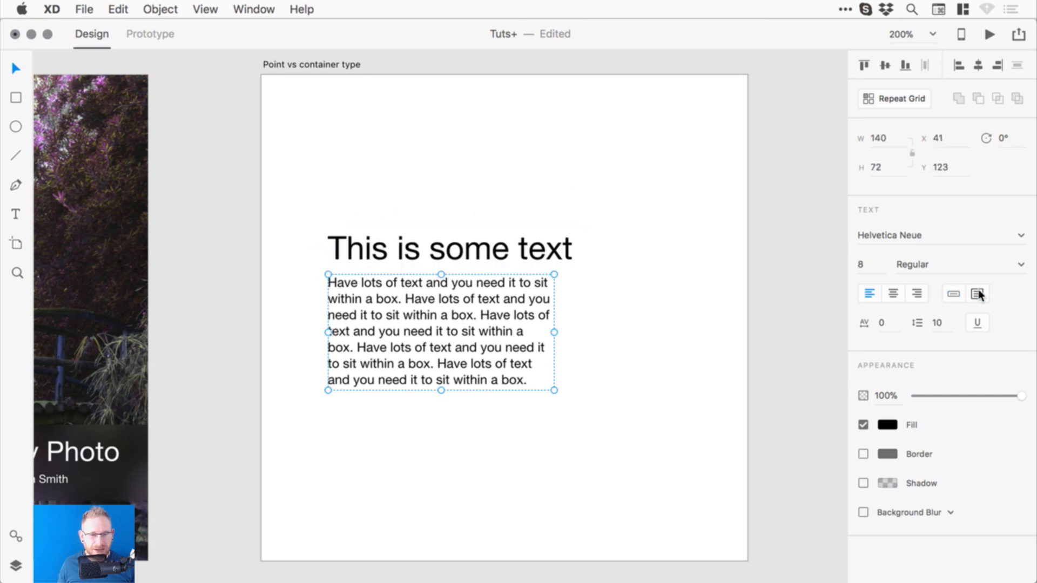
{"action": "left_click", "coordinate": [632, 221]}
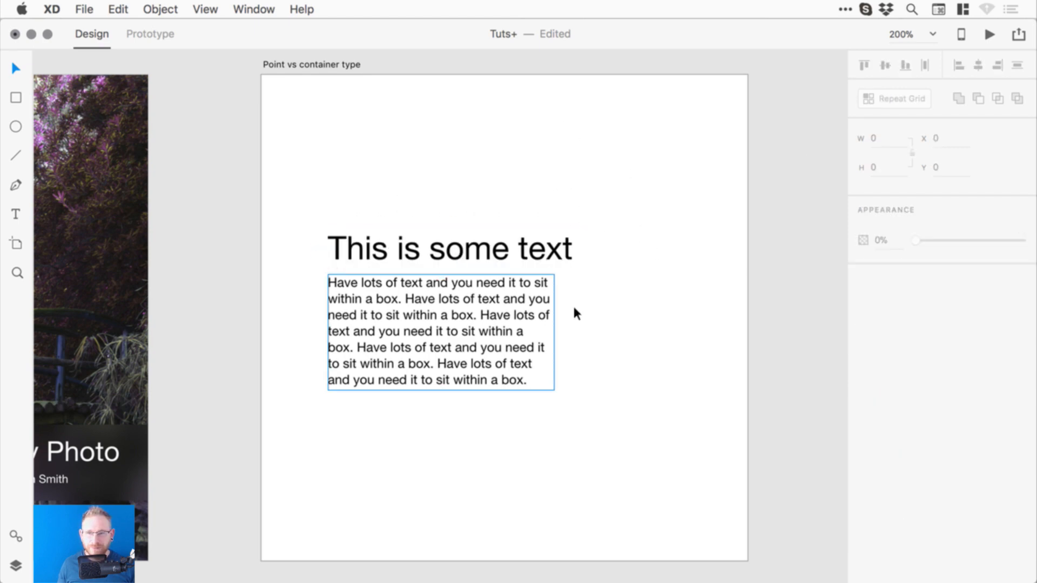
- Pan to the blank Repeat grid tool artboard, select it, and pick the Rectangle tool
{"action": "key", "text": "space"}
{"action": "left_click_drag", "start_coordinate": [395, 373], "coordinate": [726, 192]}
{"action": "left_click_drag", "start_coordinate": [832, 294], "coordinate": [296, 311]}
{"action": "left_click_drag", "start_coordinate": [302, 346], "coordinate": [652, 226]}
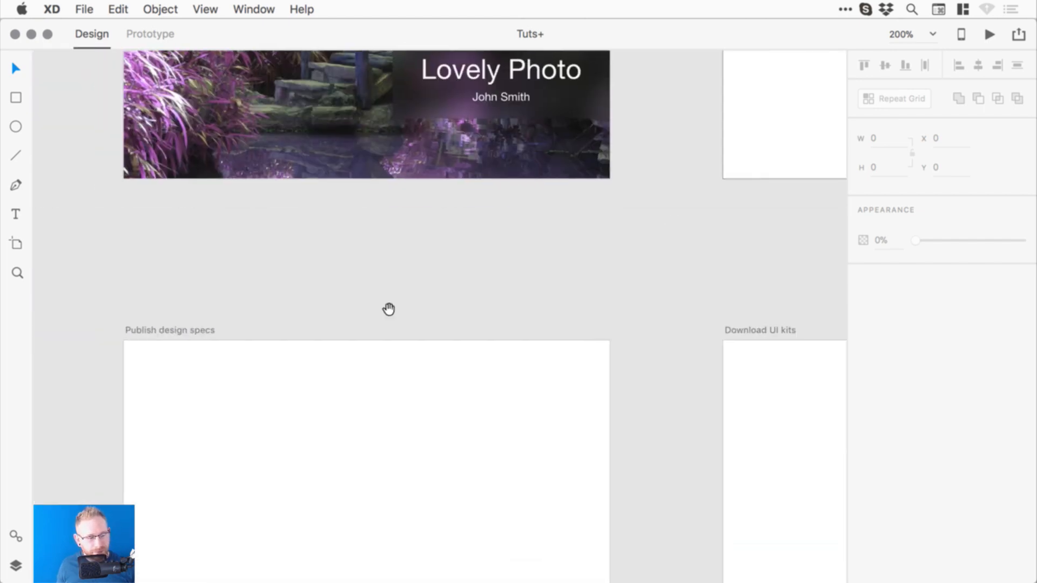
{"action": "left_click_drag", "start_coordinate": [281, 362], "coordinate": [686, 195]}
{"action": "left_click_drag", "start_coordinate": [226, 386], "coordinate": [467, 283]}
{"action": "left_click", "coordinate": [15, 100]}
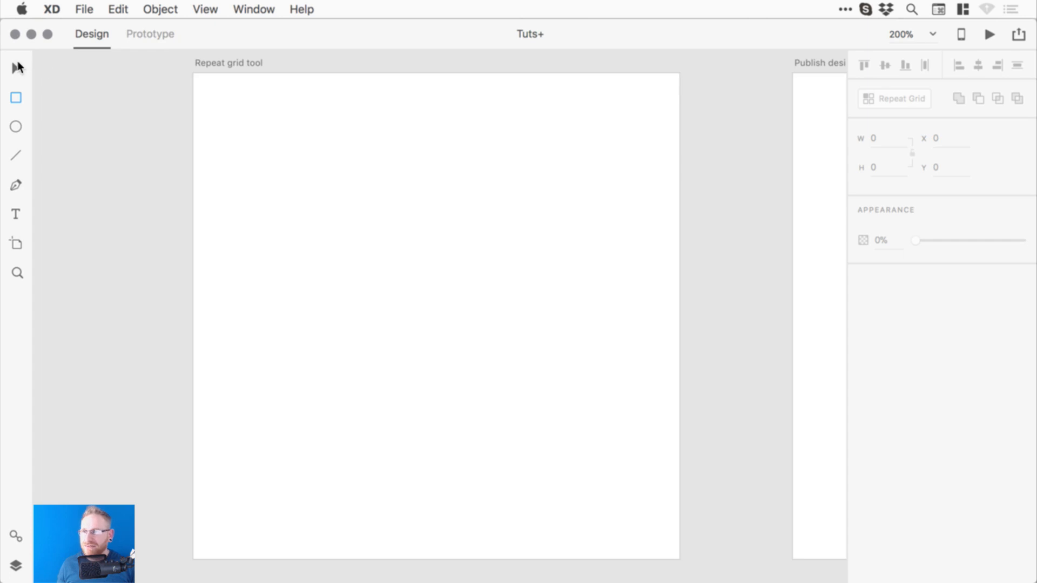
{"action": "left_click", "coordinate": [216, 65]}
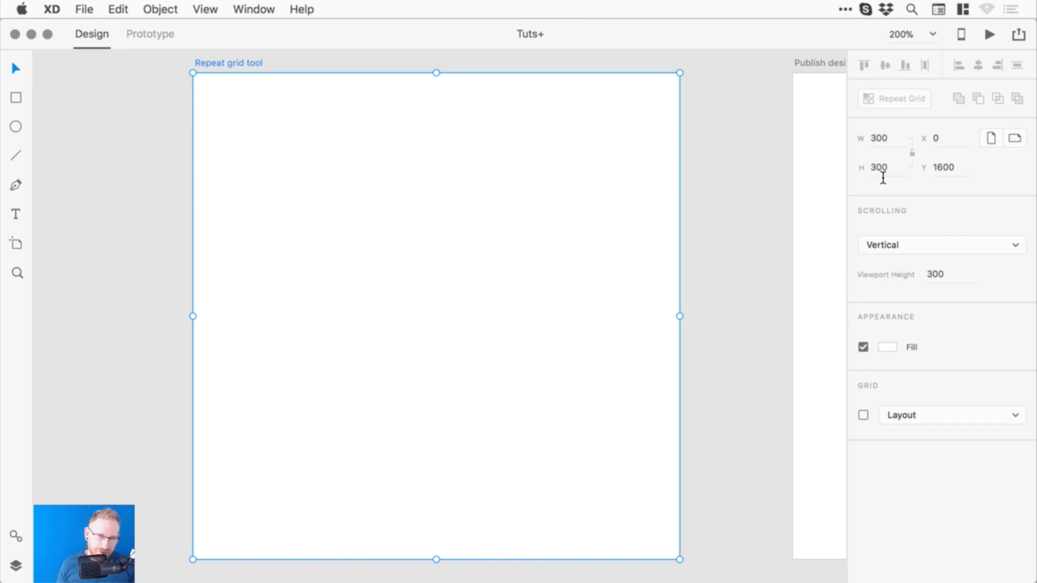
{"action": "left_click", "coordinate": [12, 100]}
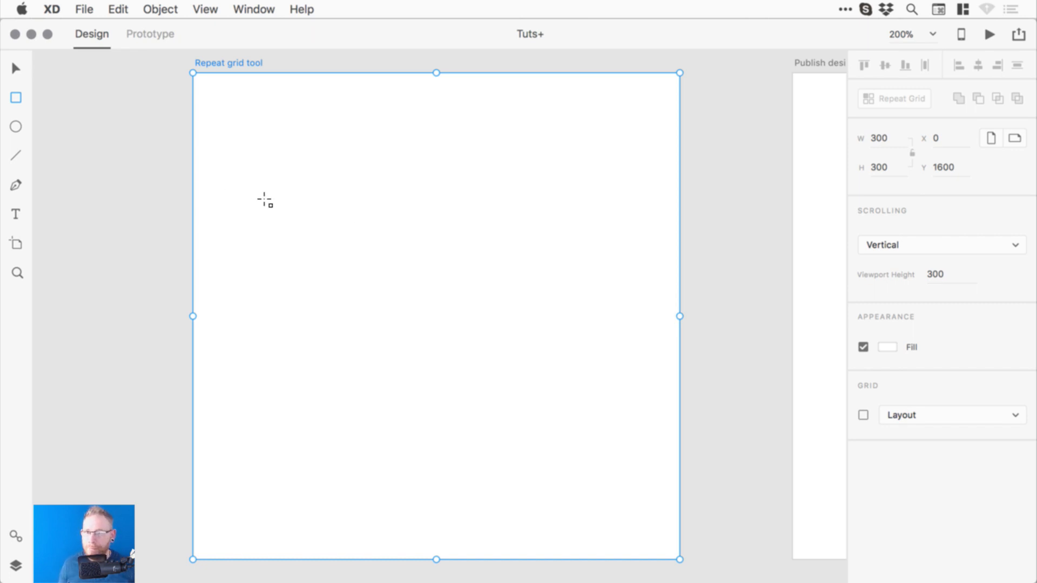
- Draw a square with no border and a grey #A5A5A5 fill
{"action": "left_click_drag", "start_coordinate": [226, 130], "coordinate": [363, 267]}
{"action": "key", "text": "v"}
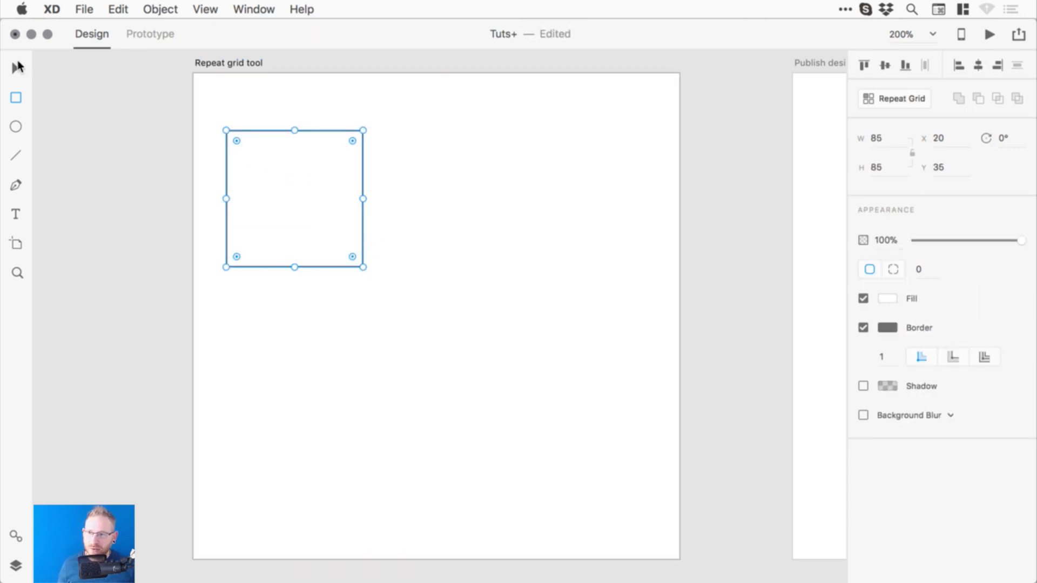
{"action": "left_click", "coordinate": [863, 327]}
{"action": "left_click", "coordinate": [887, 298]}
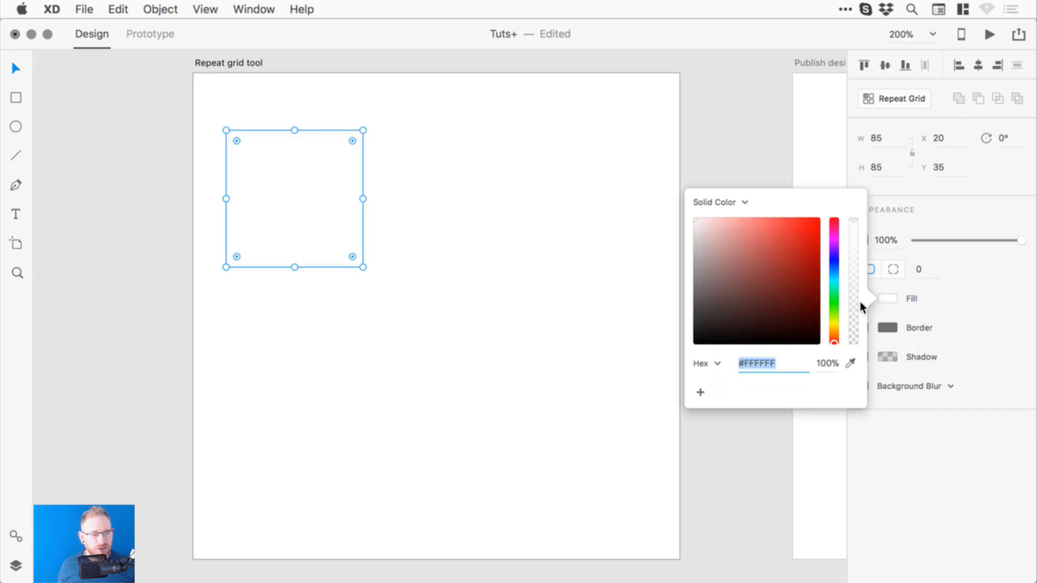
{"action": "left_click_drag", "start_coordinate": [713, 262], "coordinate": [683, 266]}
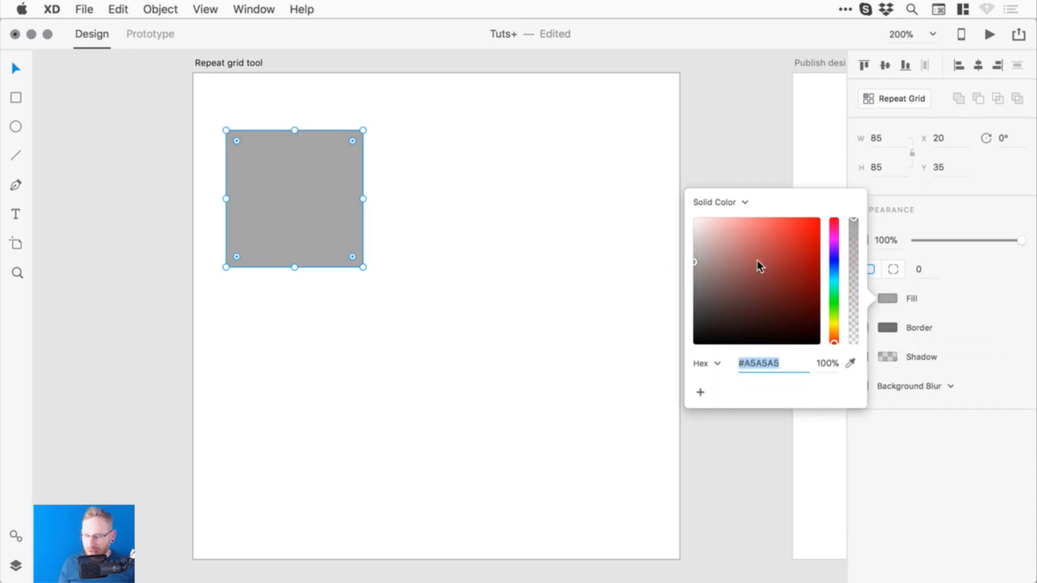
{"action": "left_click", "coordinate": [881, 140]}
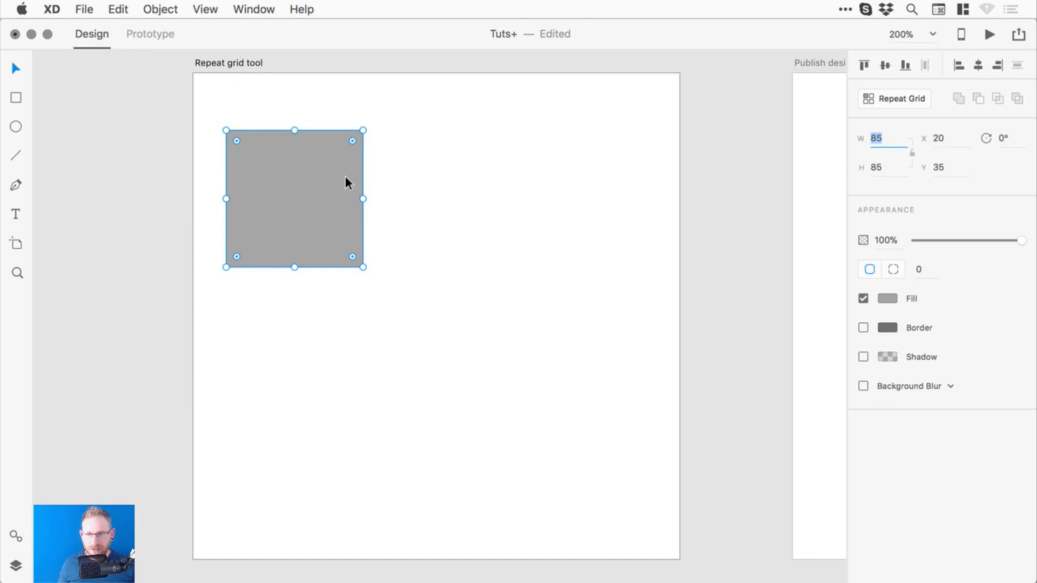
- Move the square to X 0, Y 0 and size it 100 × 100
{"action": "left_click_drag", "start_coordinate": [345, 177], "coordinate": [302, 131]}
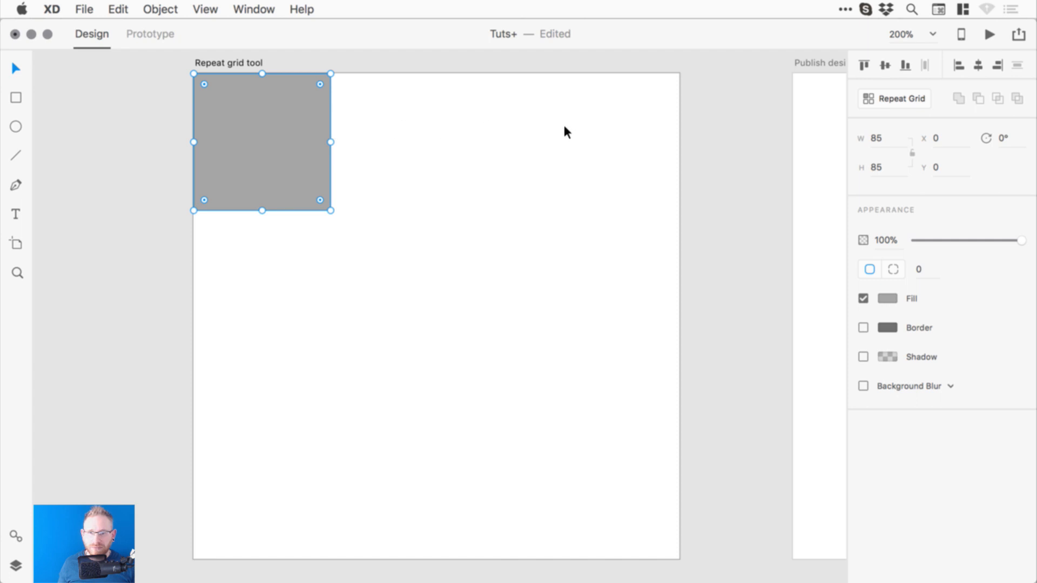
{"action": "left_click", "coordinate": [885, 142]}
{"action": "type", "text": "1"}
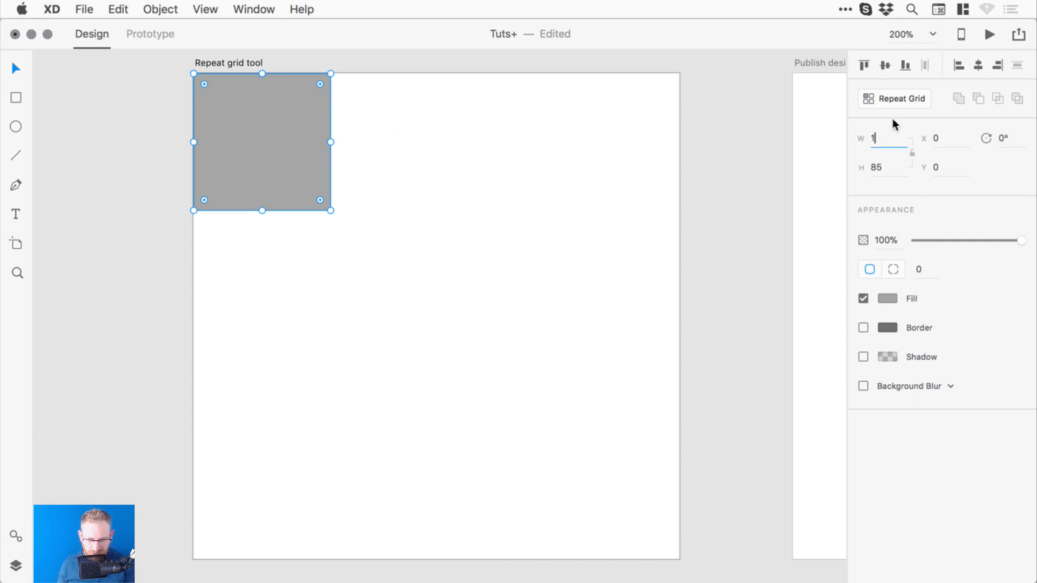
{"action": "type", "text": "00"}
{"action": "key", "text": "Tab"}
{"action": "type", "text": "100"}
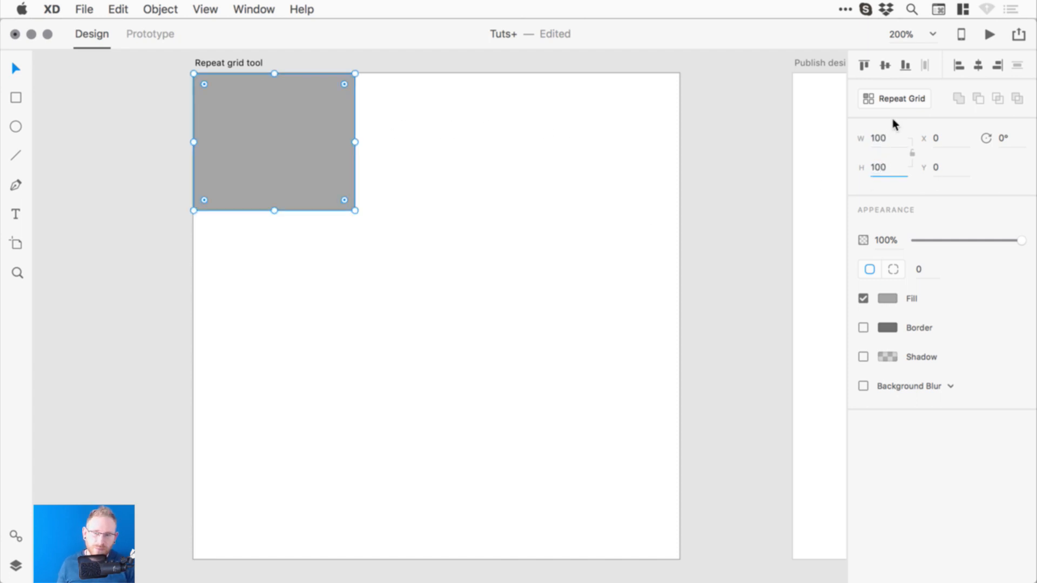
{"action": "key", "text": "Return"}
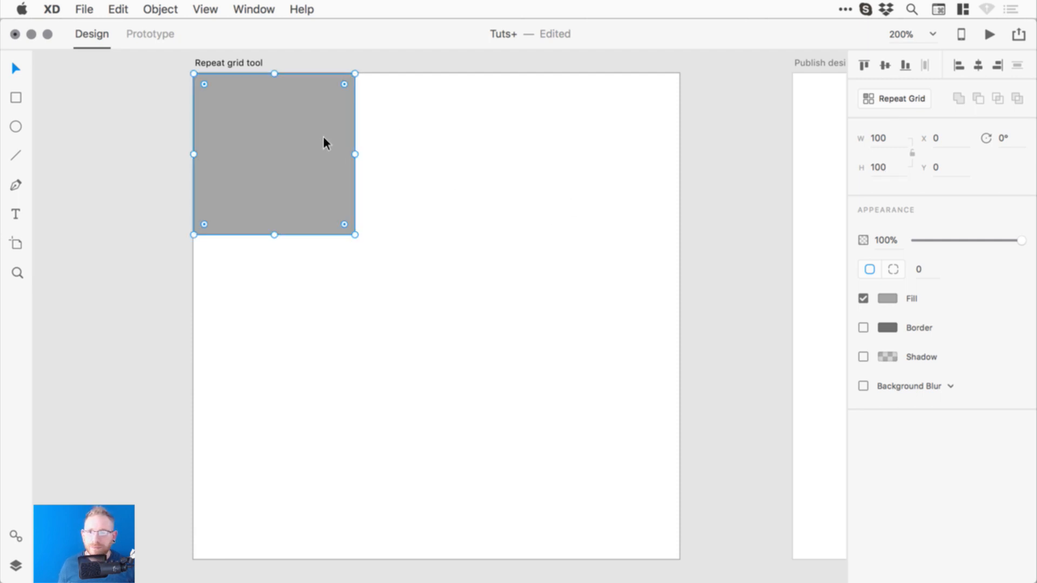
{"action": "left_click_drag", "start_coordinate": [324, 139], "coordinate": [620, 119]}
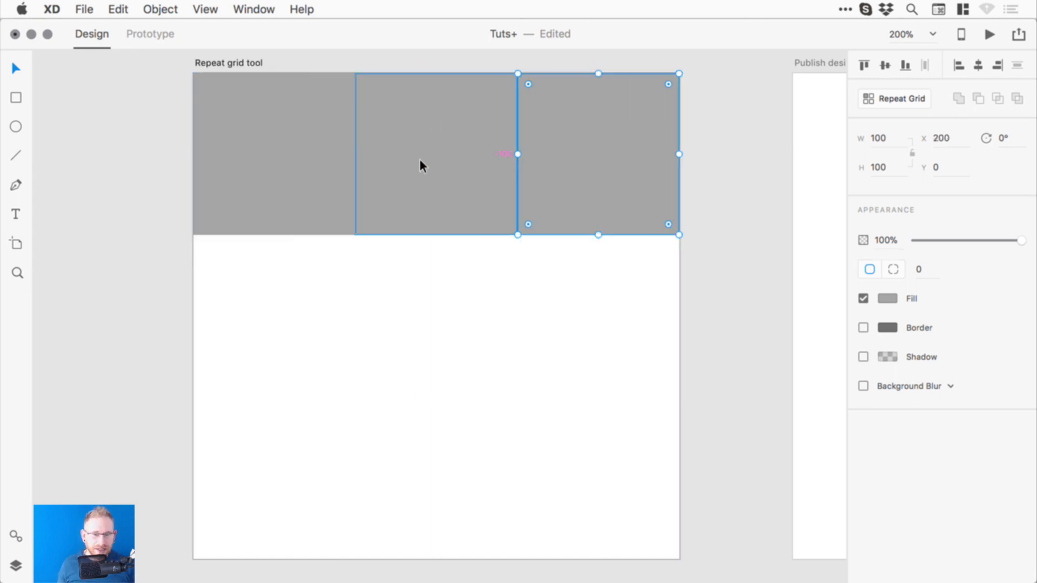
{"action": "key", "text": "super+z"}
{"action": "key", "text": "super+z"}
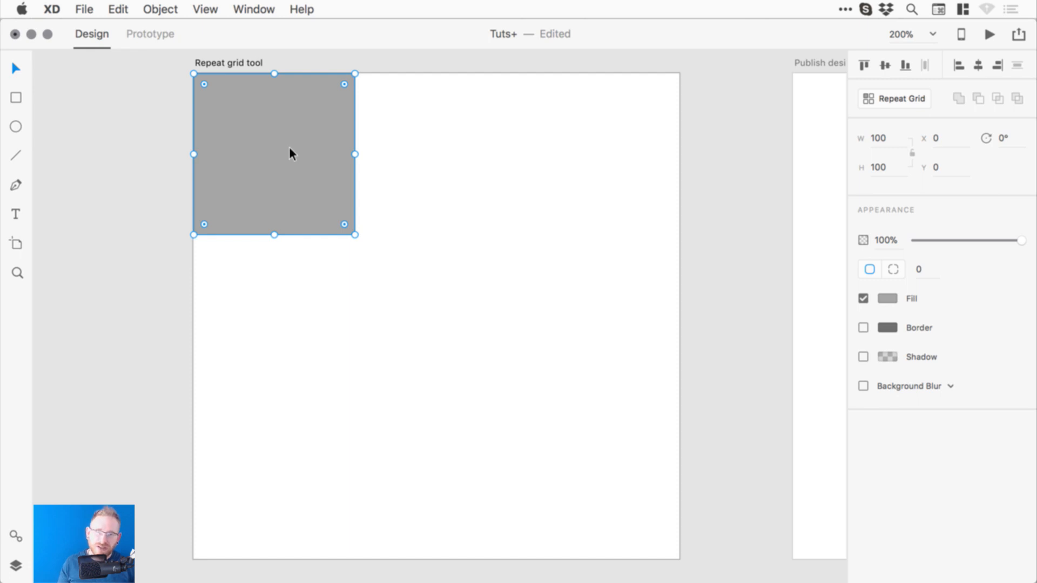
- Turn the square into a 300 × 300 repeat grid with zero column and row gaps
{"action": "left_click", "coordinate": [906, 101]}
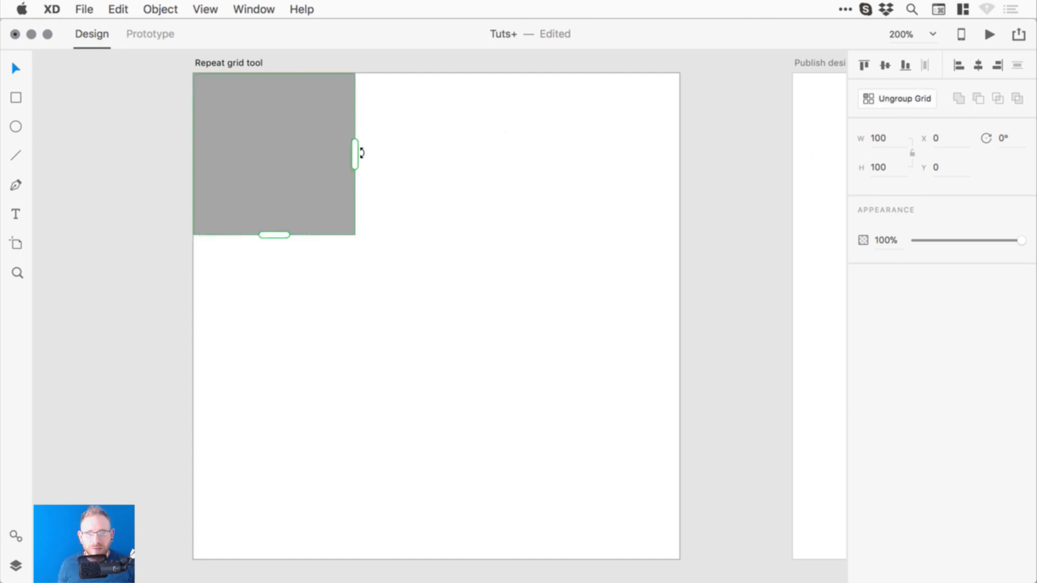
{"action": "left_click_drag", "start_coordinate": [361, 153], "coordinate": [755, 155]}
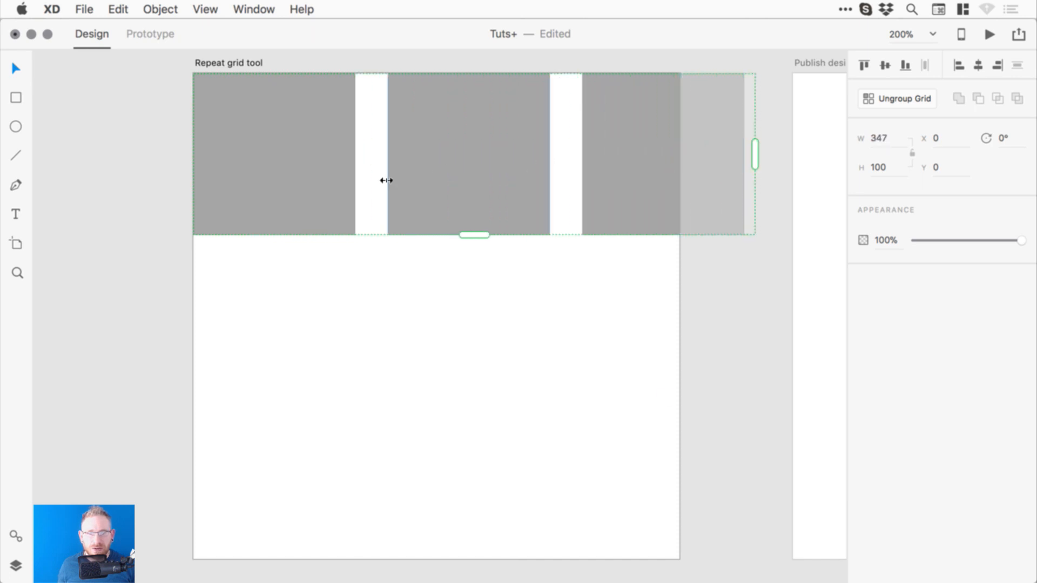
{"action": "left_click_drag", "start_coordinate": [371, 187], "coordinate": [338, 185]}
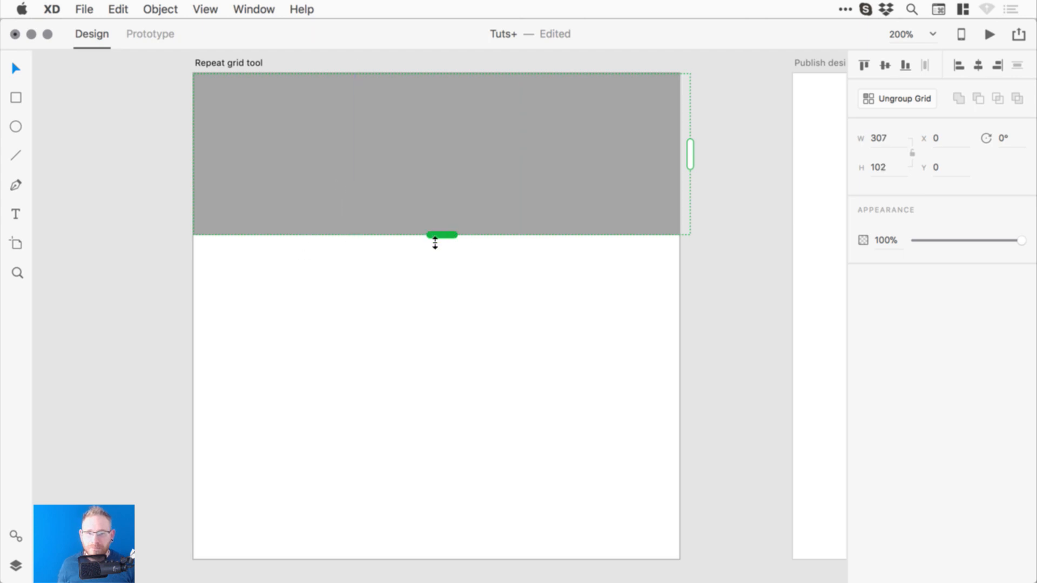
{"action": "left_click_drag", "start_coordinate": [433, 241], "coordinate": [330, 326]}
{"action": "left_click_drag", "start_coordinate": [293, 258], "coordinate": [304, 226]}
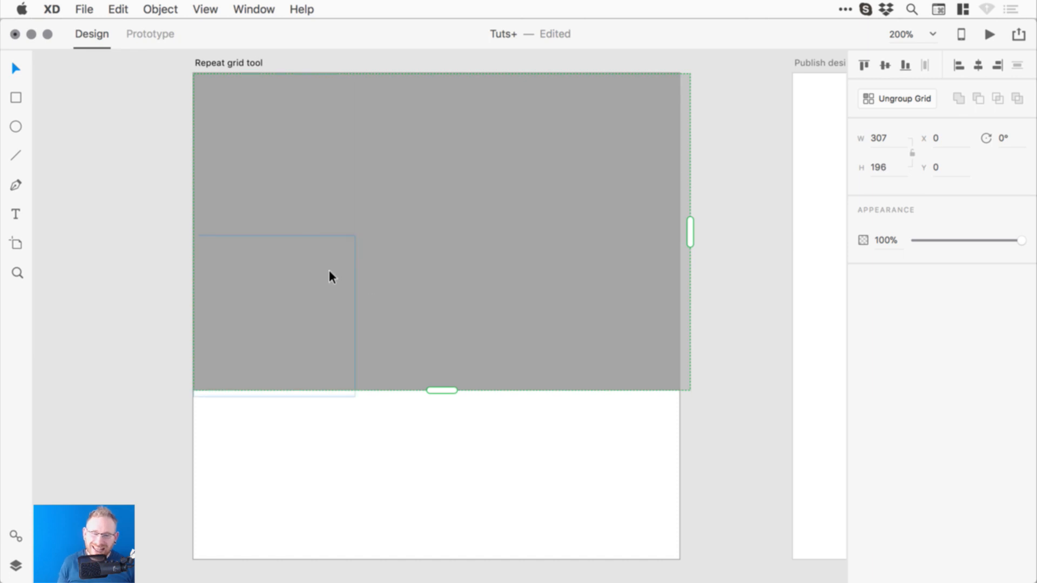
{"action": "left_click_drag", "start_coordinate": [693, 231], "coordinate": [682, 231]}
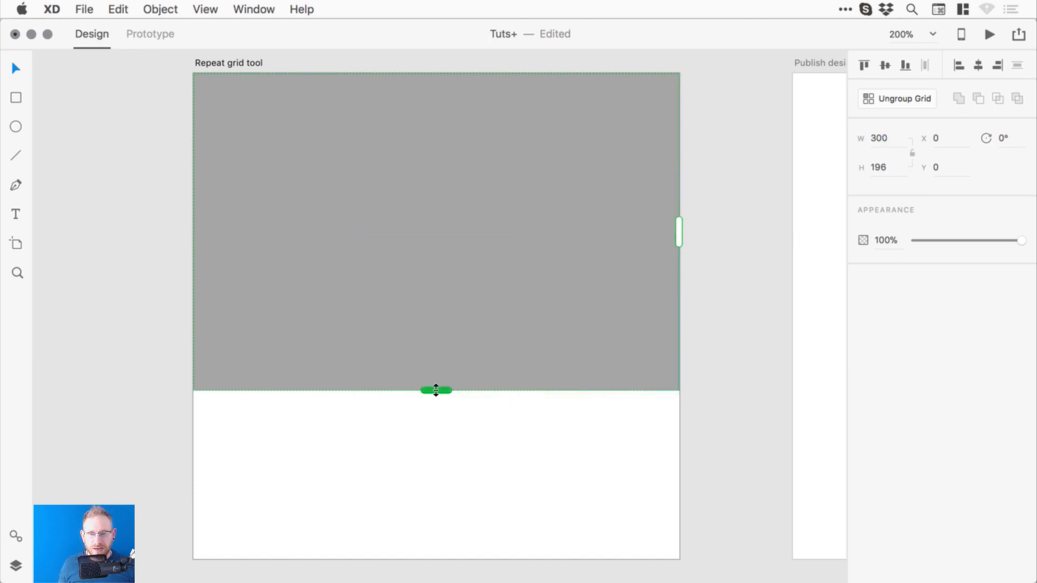
{"action": "left_click_drag", "start_coordinate": [436, 389], "coordinate": [391, 557]}
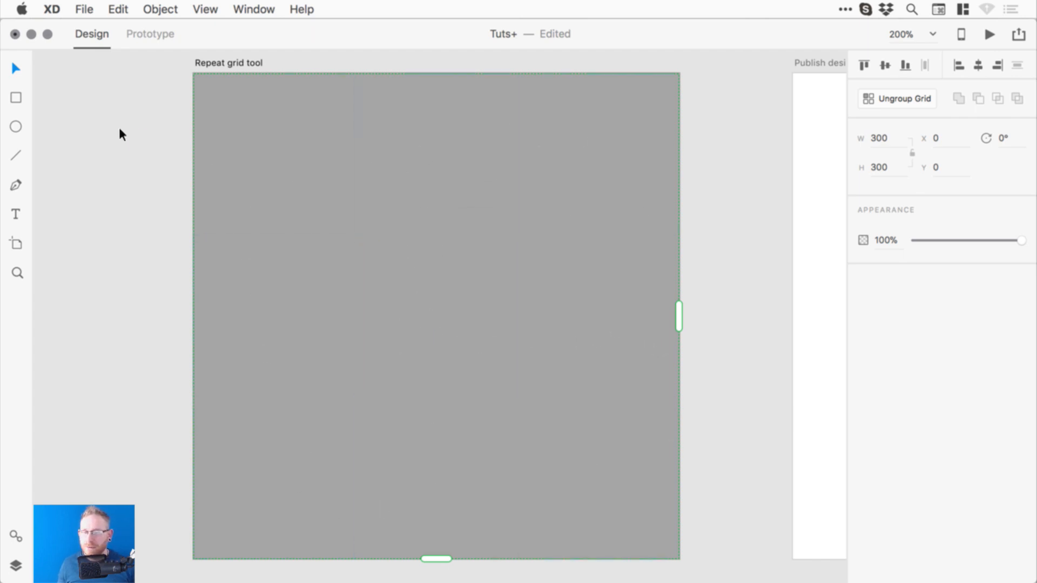
- Drag nine landscape photos from Finder into the repeat grid's cells
{"action": "key", "text": "super+Tab"}
{"action": "key", "text": "super+Tab"}
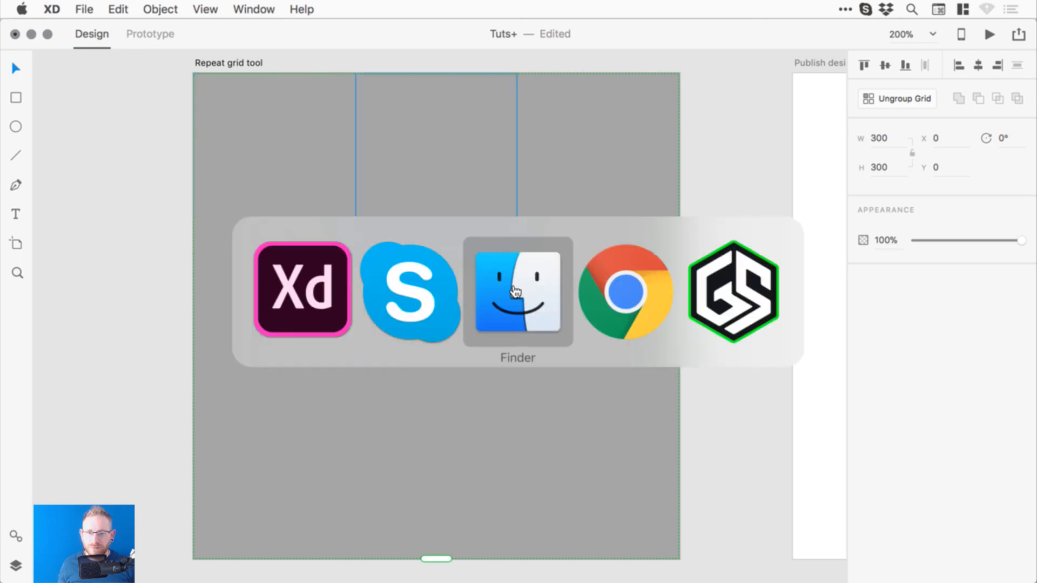
{"action": "left_click_drag", "start_coordinate": [648, 463], "coordinate": [276, 175]}
{"action": "left_click", "coordinate": [108, 219]}
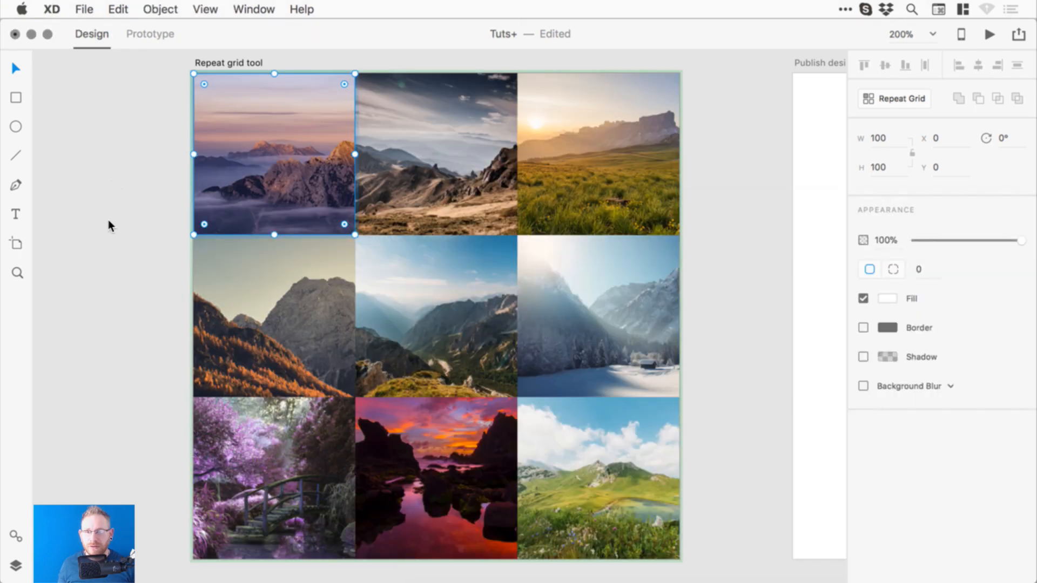
{"action": "left_click", "coordinate": [108, 218]}
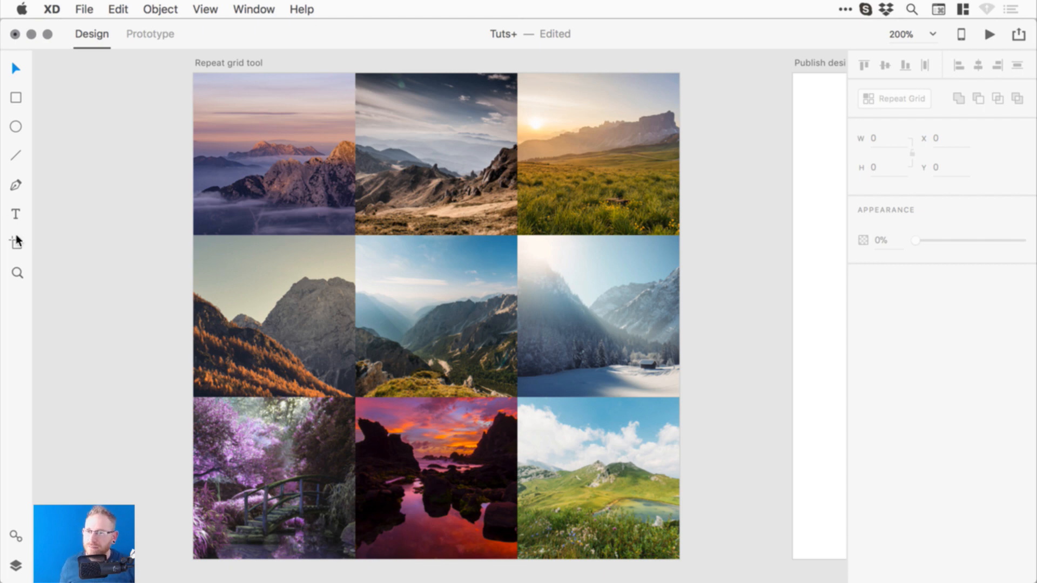
- Add a white text label at the bottom-left of the top-left grid photo
{"action": "double_click", "coordinate": [256, 157]}
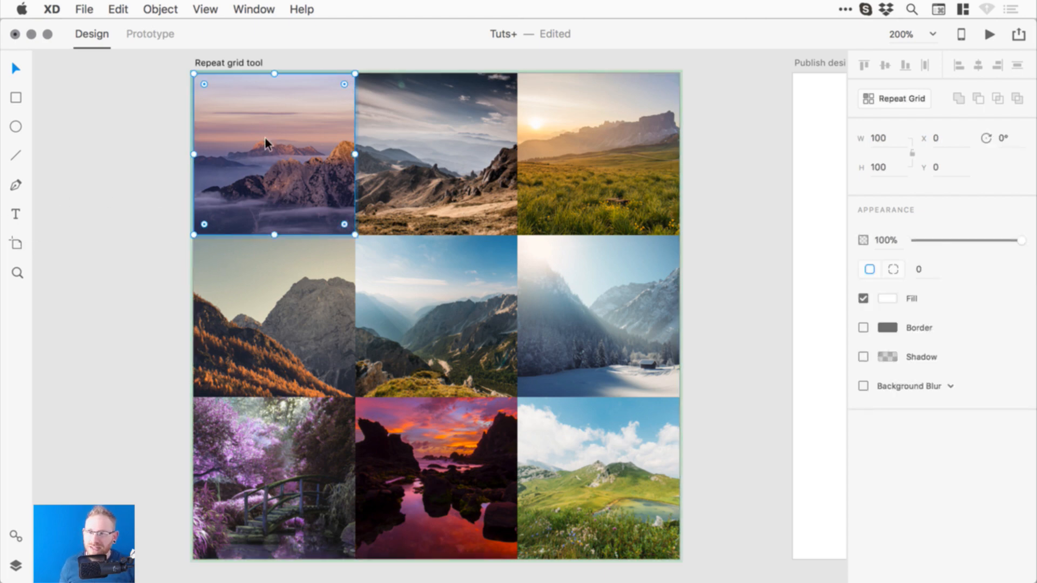
{"action": "left_click", "coordinate": [16, 214]}
{"action": "left_click", "coordinate": [242, 151]}
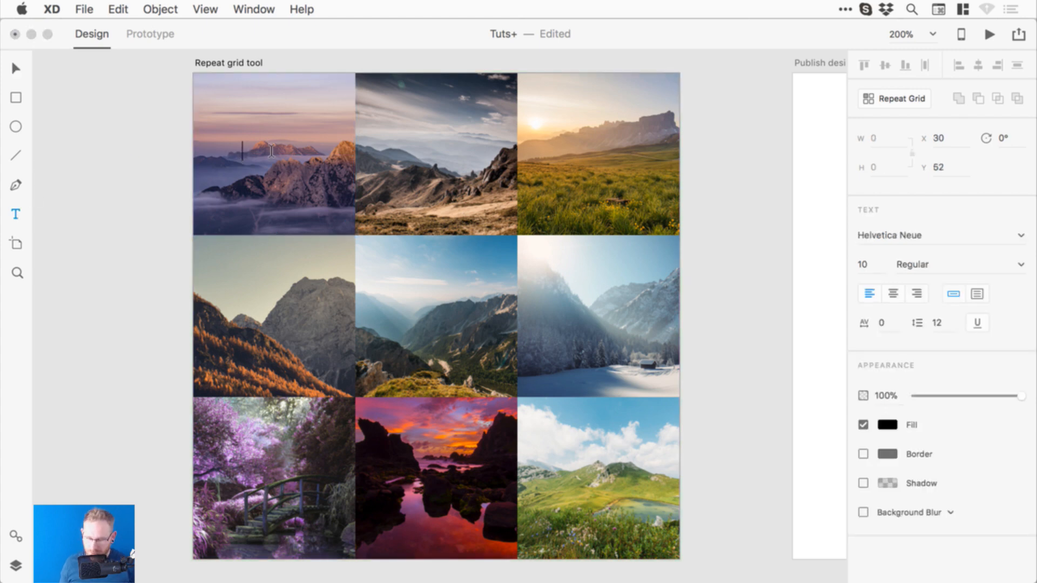
{"action": "type", "text": "Text"}
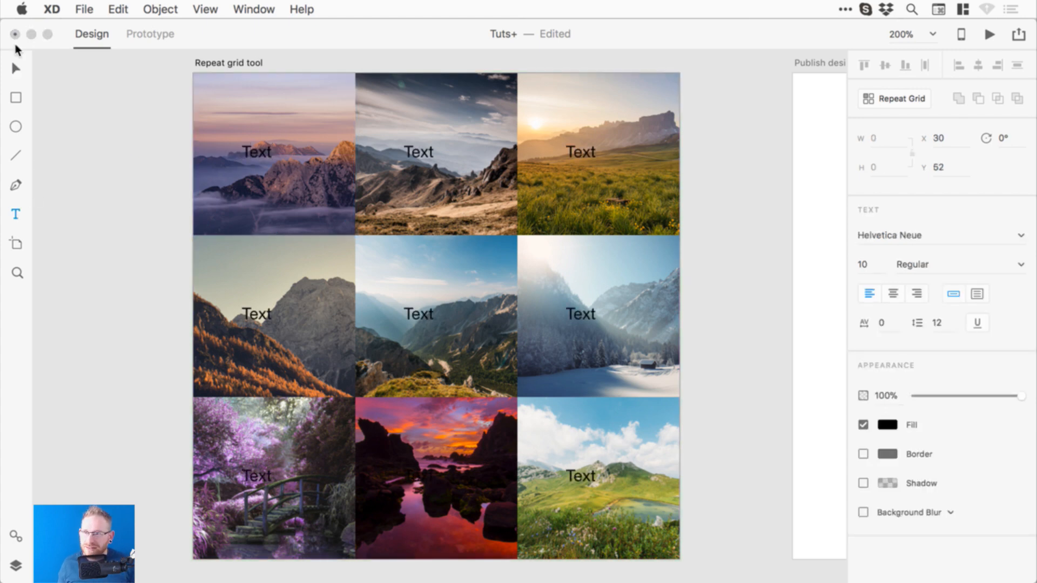
{"action": "key", "text": "Escape"}
{"action": "left_click_drag", "start_coordinate": [260, 148], "coordinate": [234, 198]}
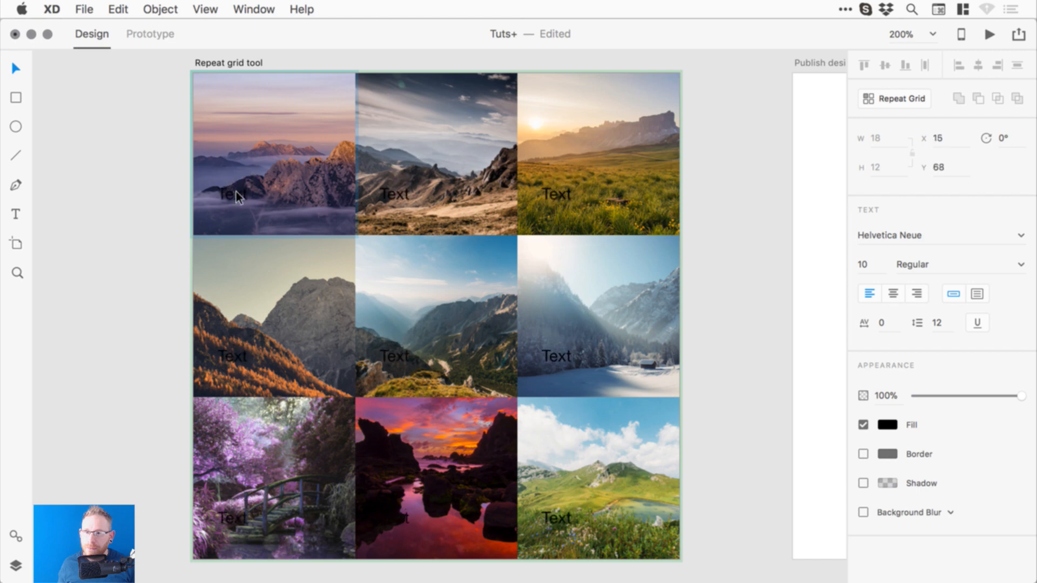
{"action": "left_click", "coordinate": [886, 426]}
{"action": "left_click_drag", "start_coordinate": [767, 387], "coordinate": [666, 312]}
- Change the grid label's text to 'Photo Title'
{"action": "double_click", "coordinate": [221, 201]}
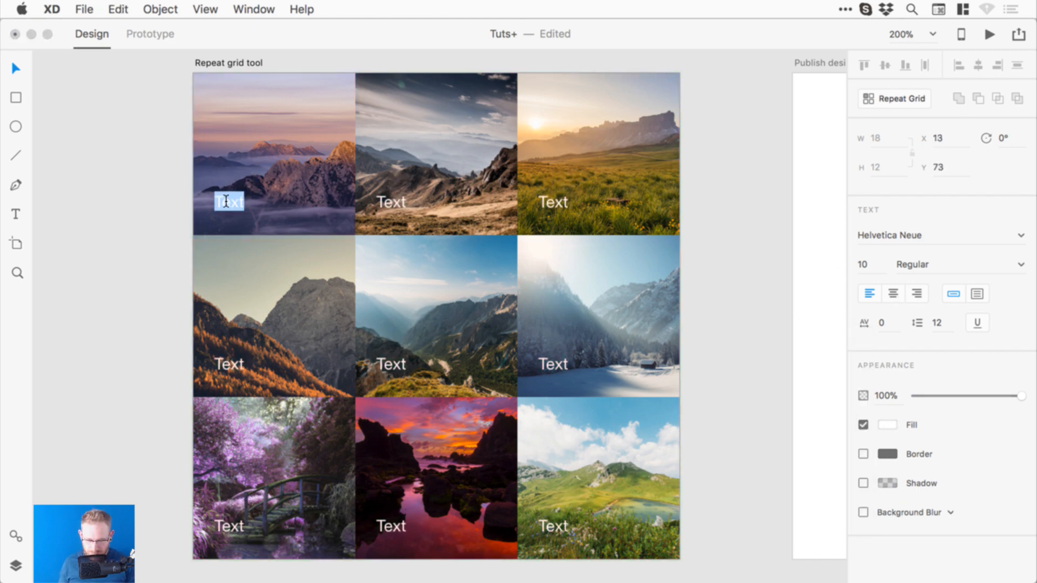
{"action": "type", "text": "Photo Title"}
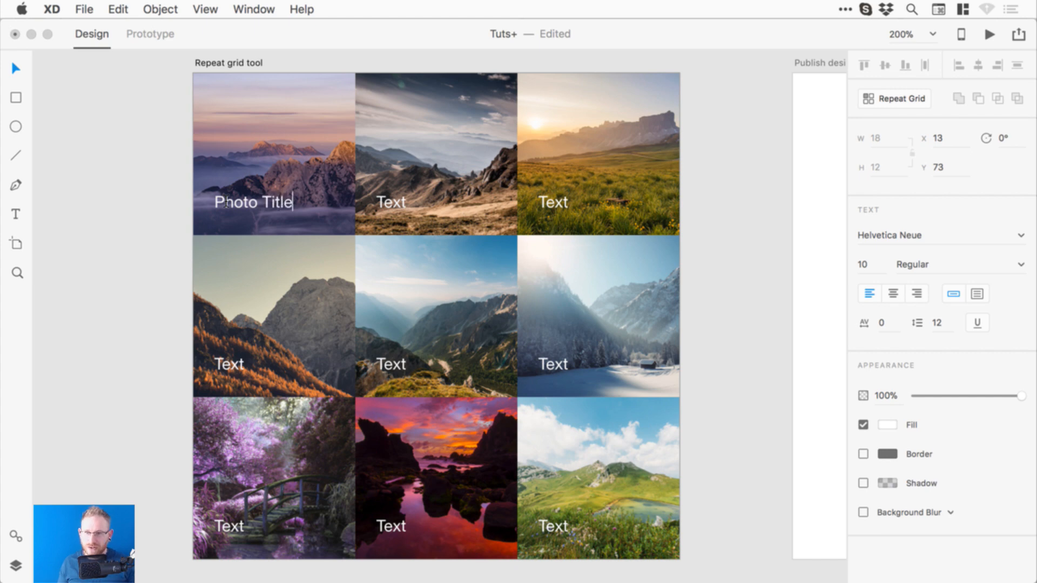
{"action": "left_click", "coordinate": [155, 163]}
{"action": "left_click", "coordinate": [147, 166]}
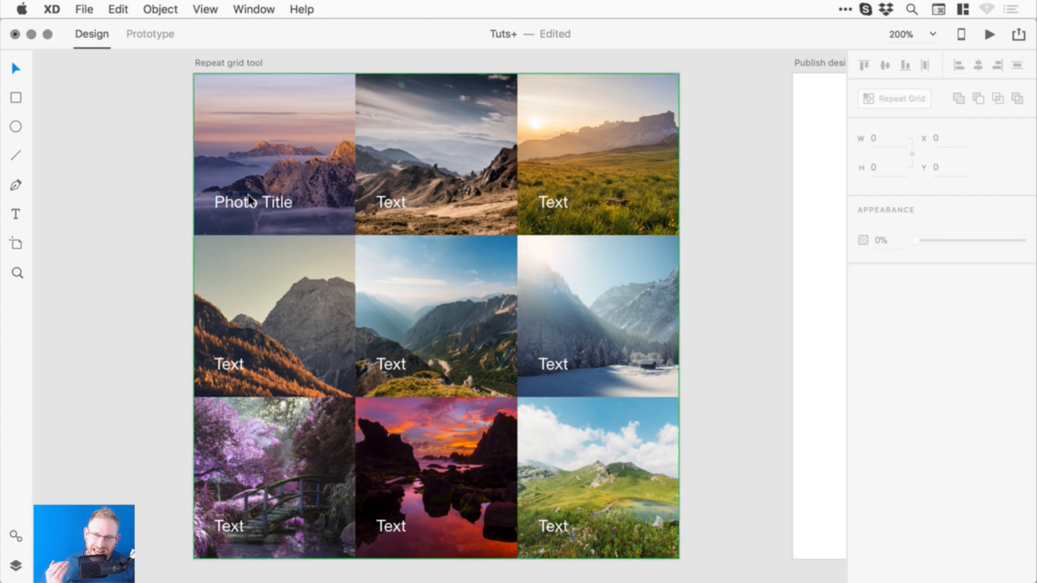
- Caption the second and third cells 'Mountains' and 'Field', and the first 'Misty Mountains'
{"action": "double_click", "coordinate": [400, 199]}
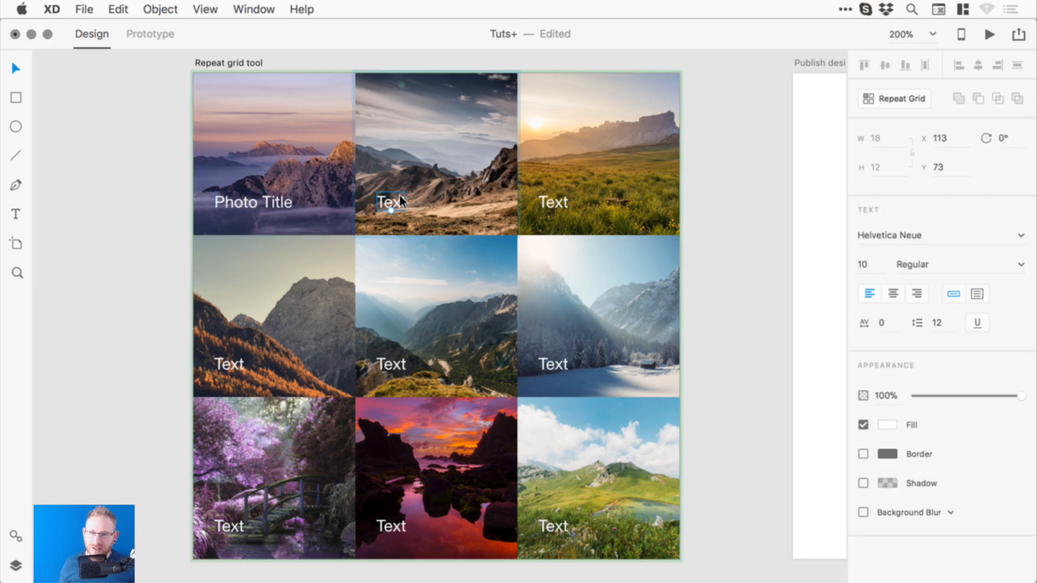
{"action": "double_click", "coordinate": [394, 197]}
{"action": "type", "text": "Mountains"}
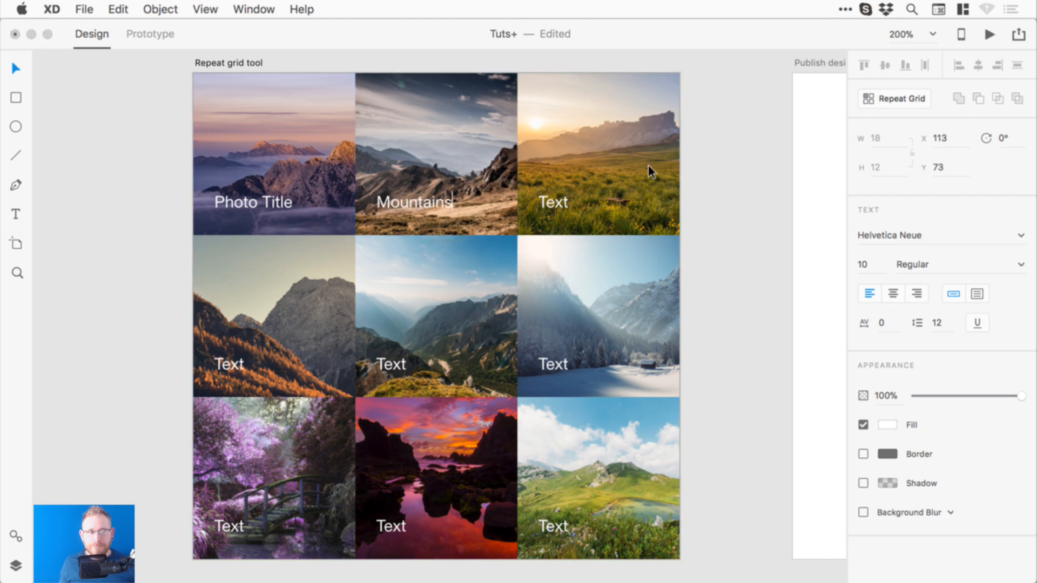
{"action": "key", "text": "Escape"}
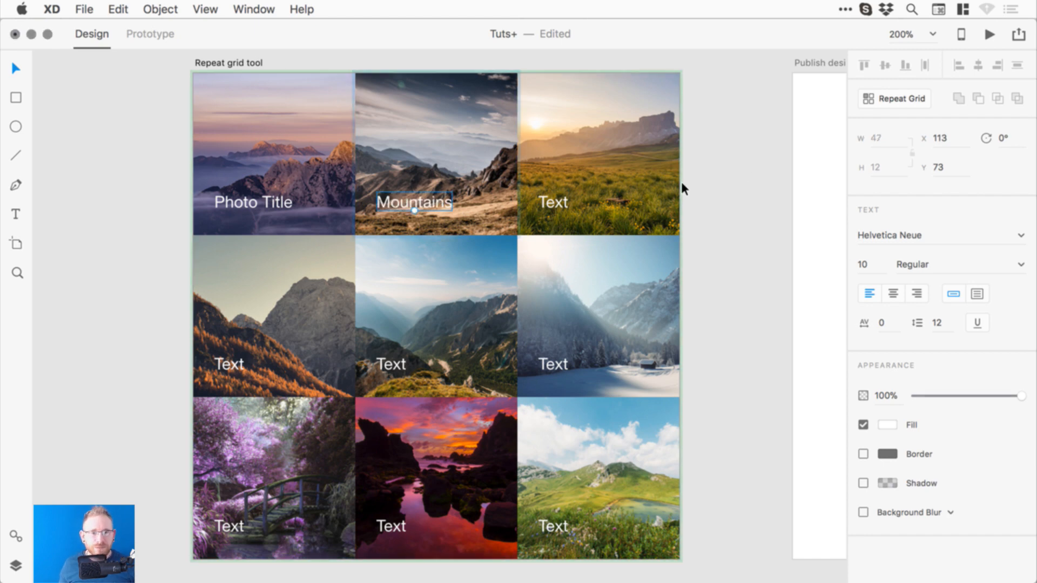
{"action": "double_click", "coordinate": [556, 204]}
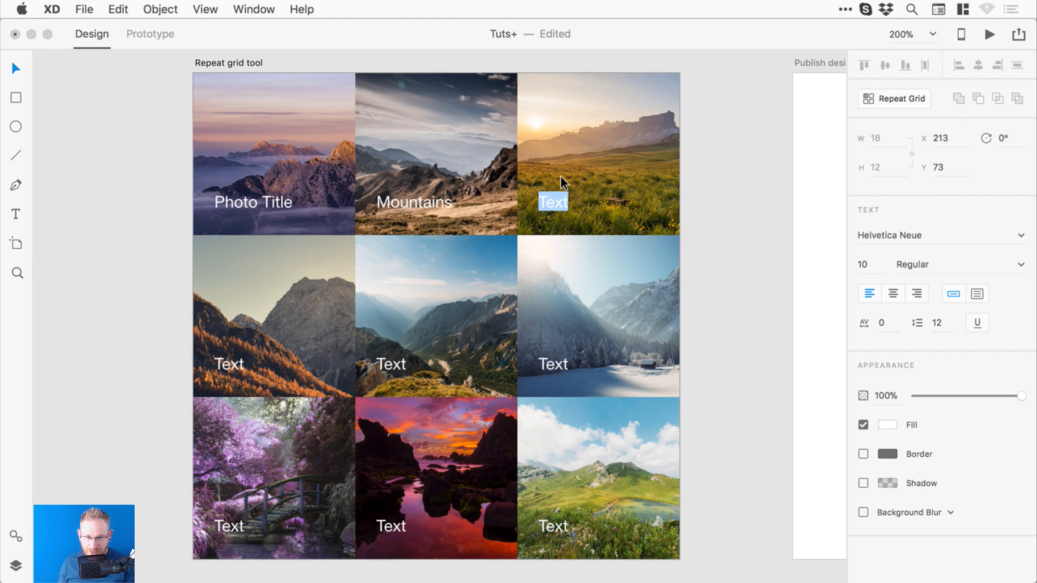
{"action": "type", "text": "Field"}
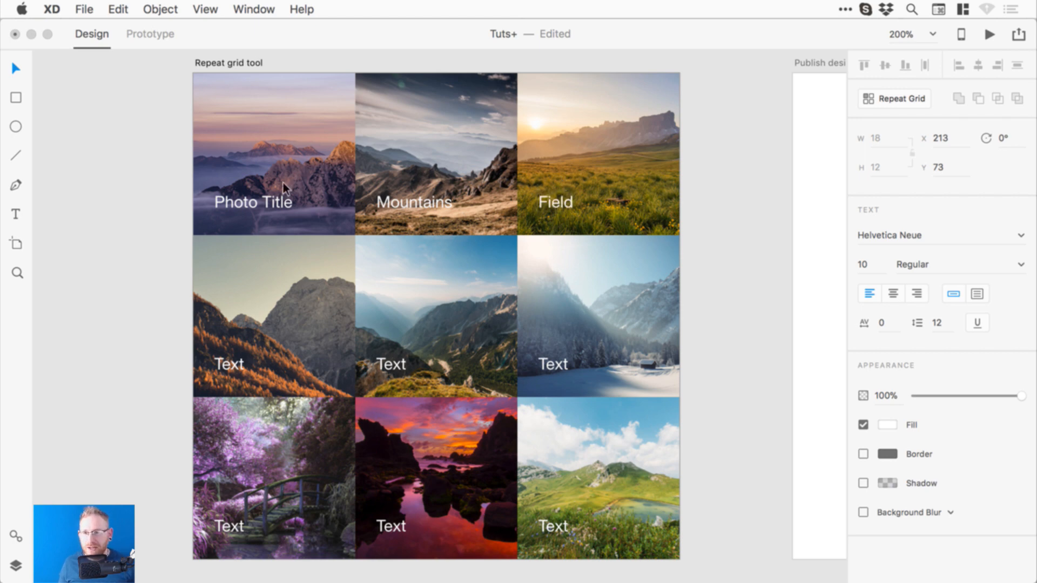
{"action": "double_click", "coordinate": [281, 201]}
{"action": "type", "text": "Misty"}
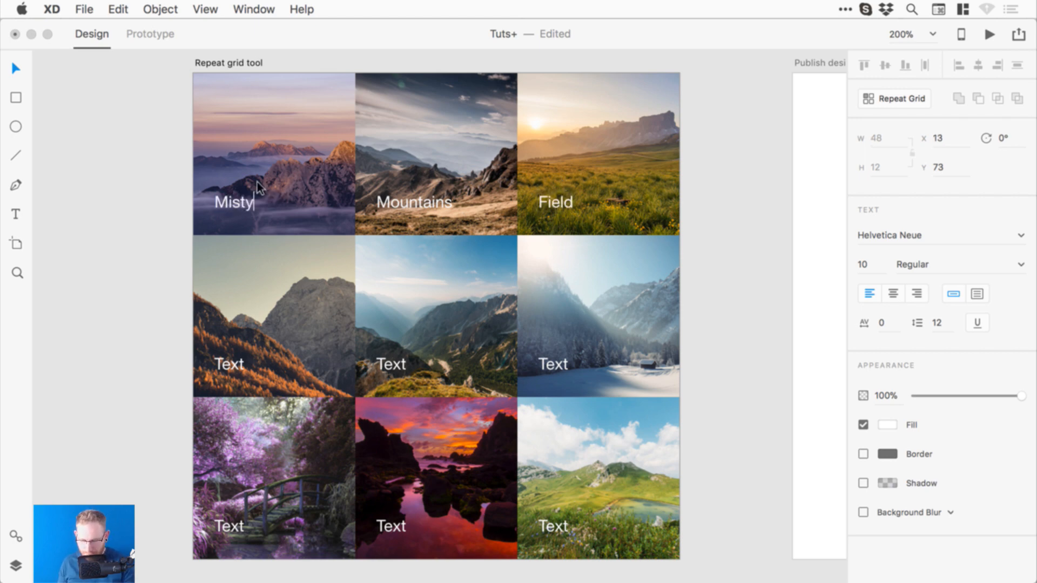
{"action": "type", "text": " Mountains"}
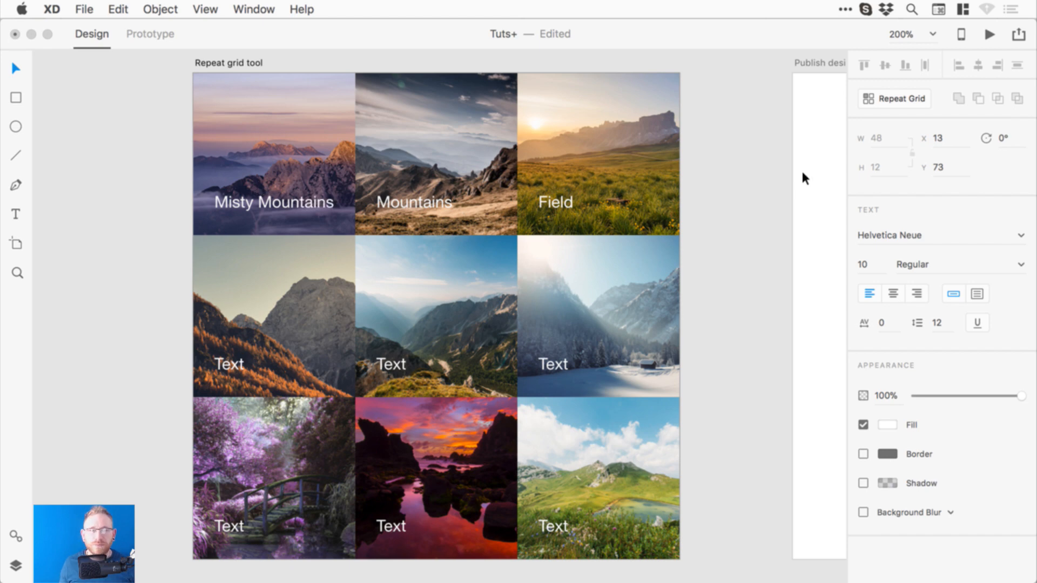
{"action": "left_click", "coordinate": [802, 172]}
- Nudge the grid labels lower-left, try red and green, revert to white, and save
{"action": "mouse_move", "coordinate": [276, 198]}
{"action": "left_mouse_down"}
{"action": "mouse_move", "coordinate": [266, 193]}
{"action": "mouse_move", "coordinate": [268, 212]}
{"action": "left_mouse_up"}
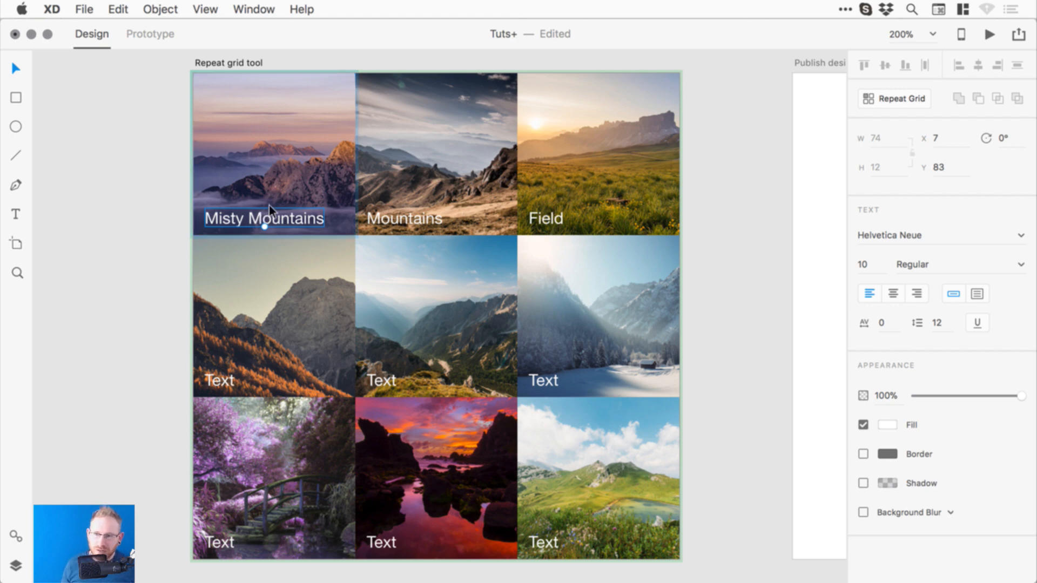
{"action": "left_click", "coordinate": [887, 425]}
{"action": "mouse_move", "coordinate": [738, 361]}
{"action": "left_mouse_down"}
{"action": "mouse_move", "coordinate": [802, 338]}
{"action": "mouse_move", "coordinate": [754, 369]}
{"action": "mouse_move", "coordinate": [786, 391]}
{"action": "left_mouse_up"}
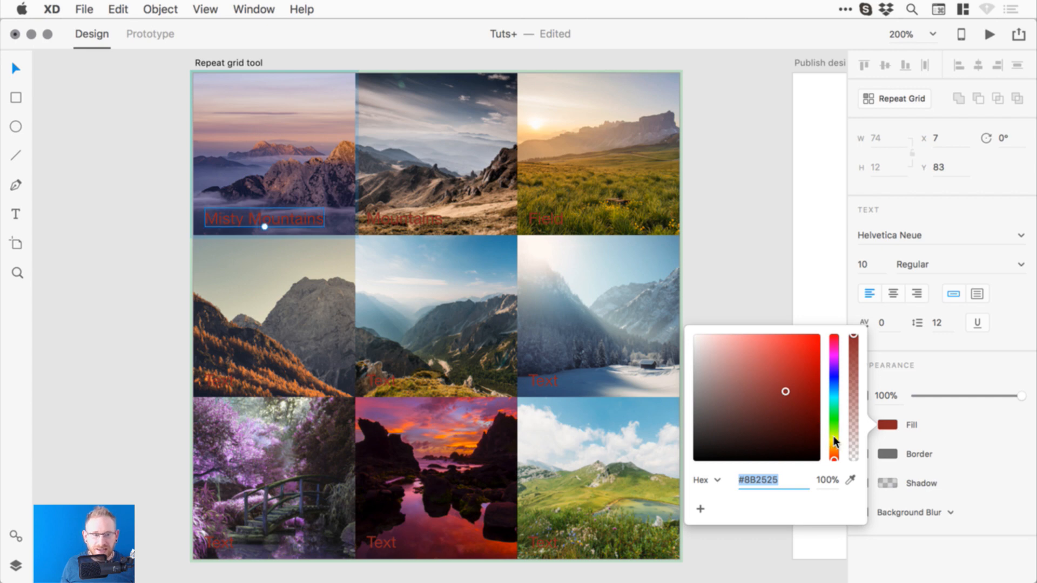
{"action": "left_click_drag", "start_coordinate": [834, 444], "coordinate": [834, 429]}
{"action": "left_click", "coordinate": [764, 250]}
{"action": "key", "text": "super+z"}
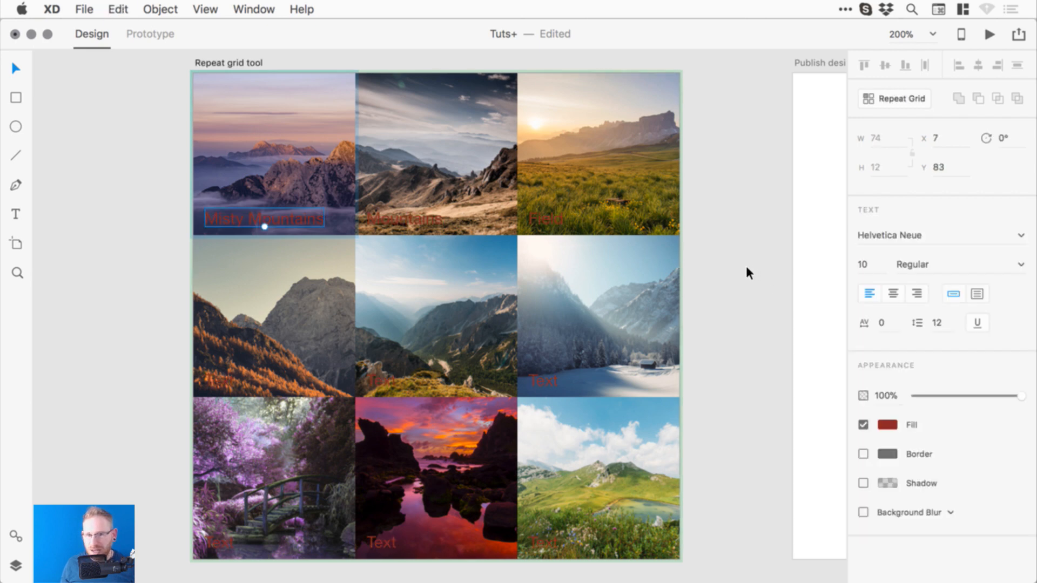
{"action": "key", "text": "super+z"}
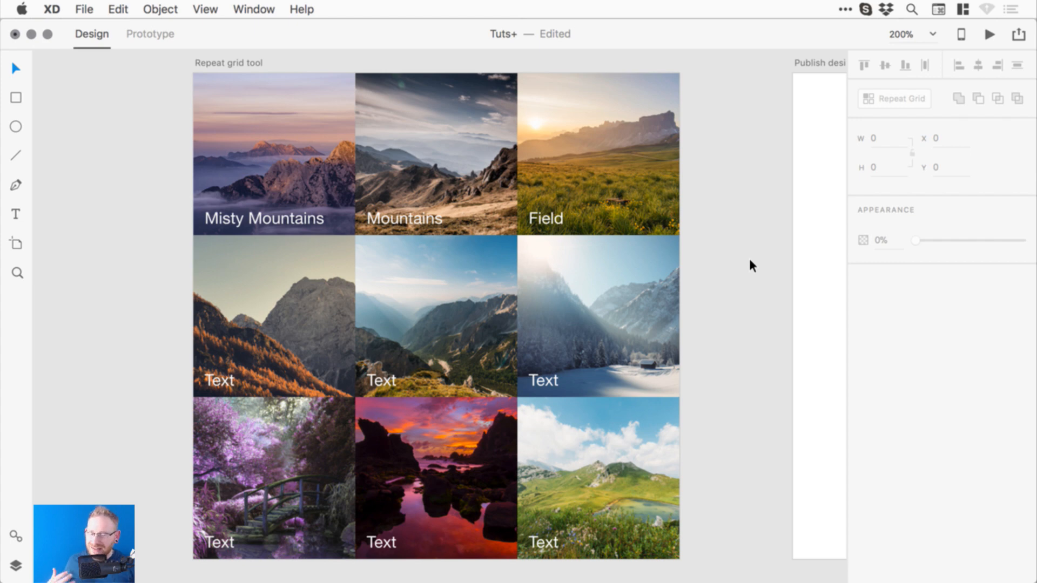
{"action": "key", "text": "super+s"}
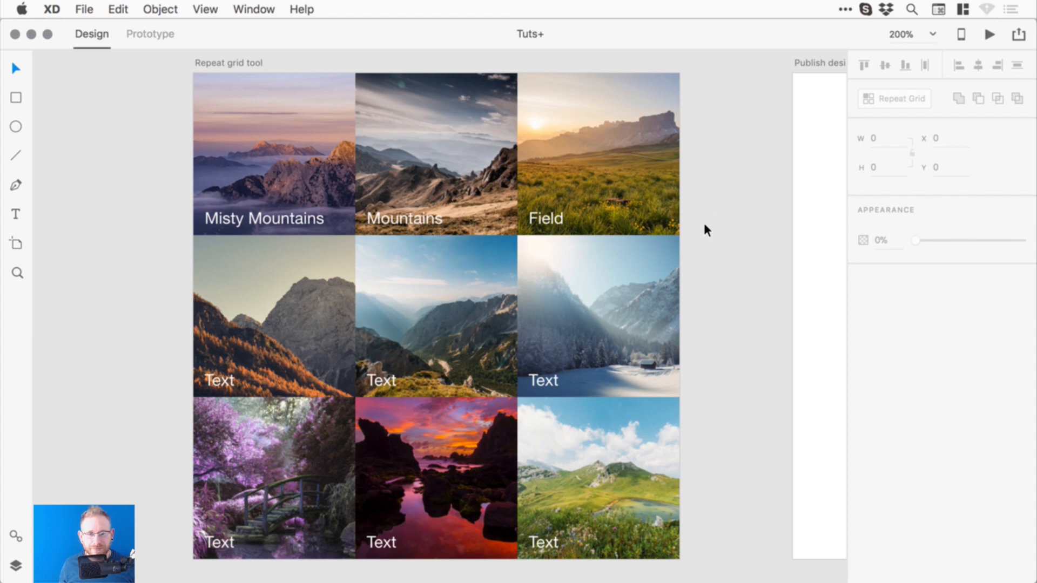
{"action": "left_click", "coordinate": [243, 122]}
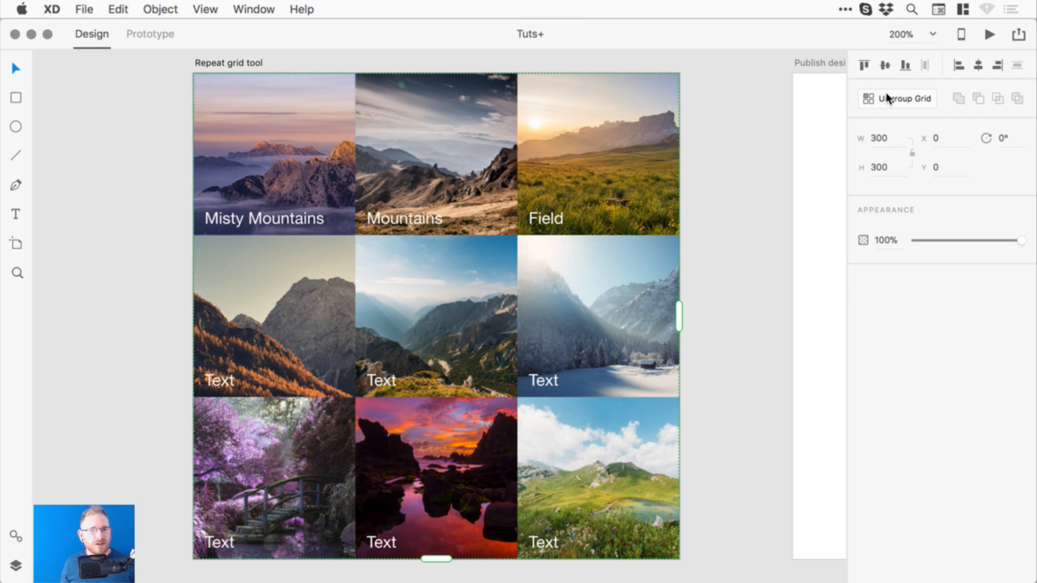
- Ungroup the repeat grid, undo trial moves, and pan to the blank Publish design specs artboard
{"action": "left_click", "coordinate": [899, 98]}
{"action": "left_click", "coordinate": [741, 166]}
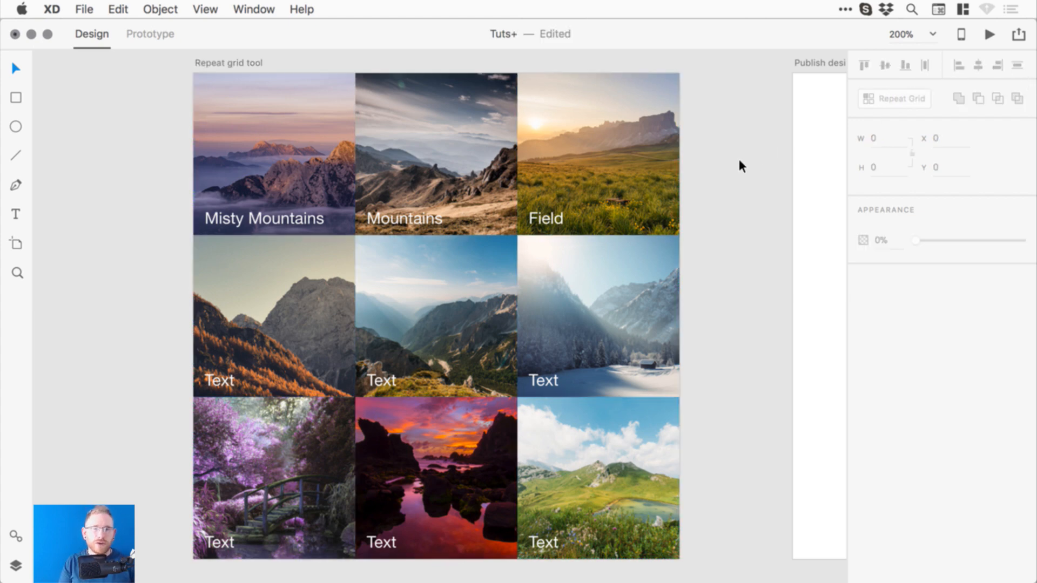
{"action": "left_click_drag", "start_coordinate": [423, 108], "coordinate": [454, 131]}
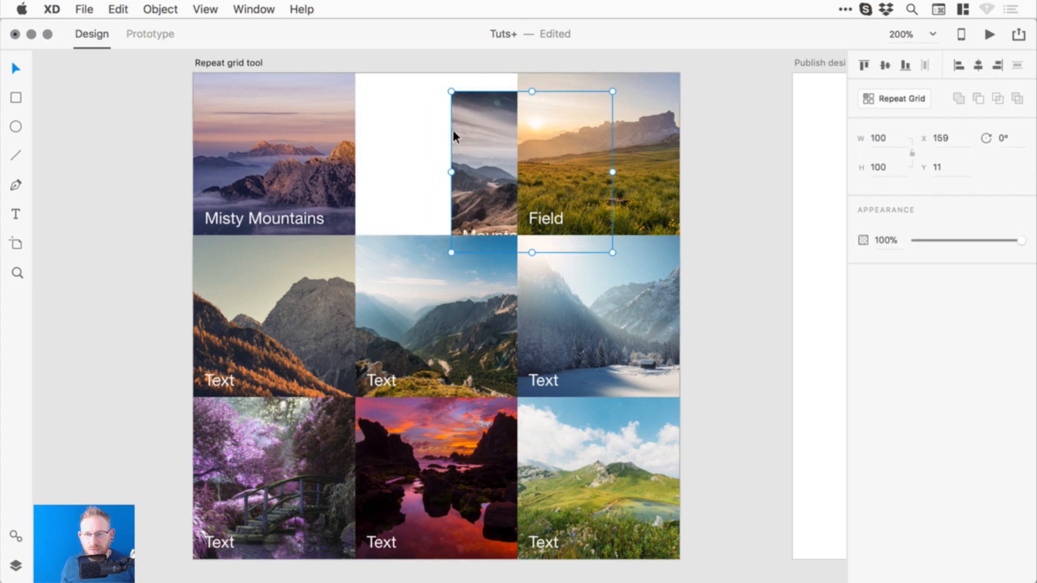
{"action": "key", "text": "super+z"}
{"action": "mouse_move", "coordinate": [284, 201]}
{"action": "left_mouse_down"}
{"action": "mouse_move", "coordinate": [285, 179]}
{"action": "mouse_move", "coordinate": [290, 189]}
{"action": "left_mouse_up"}
{"action": "key", "text": "super+z"}
{"action": "key", "text": "super+shift+g"}
{"action": "key", "text": "super+z"}
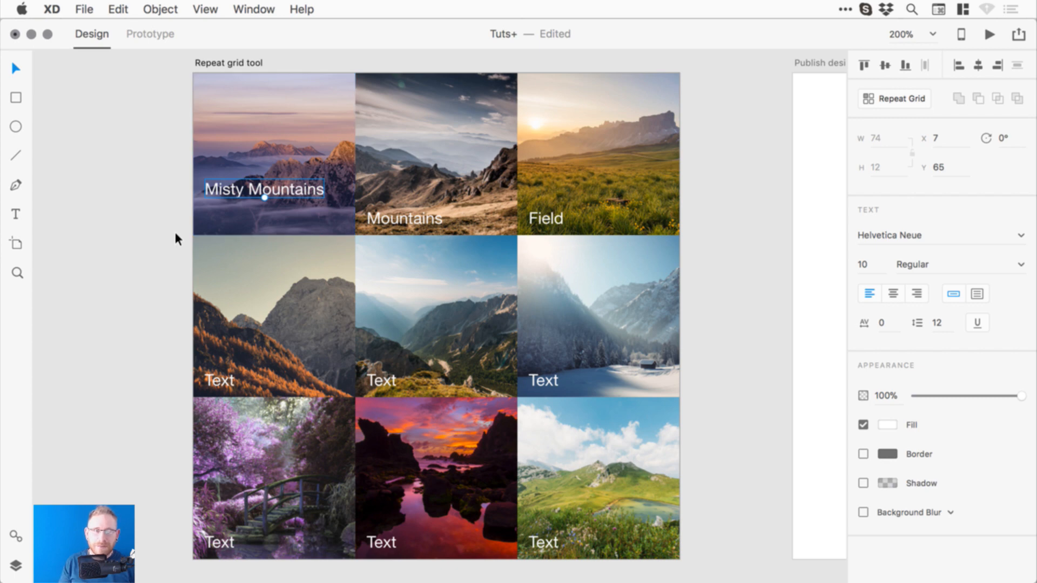
{"action": "key", "text": "super+z"}
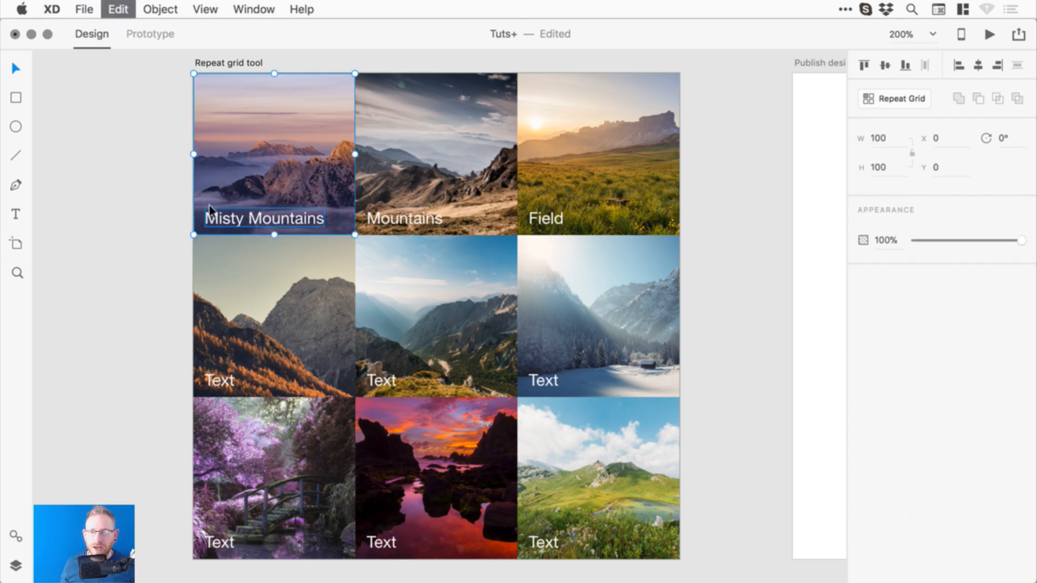
{"action": "key", "text": "Escape"}
{"action": "left_click_drag", "start_coordinate": [672, 271], "coordinate": [350, 274]}
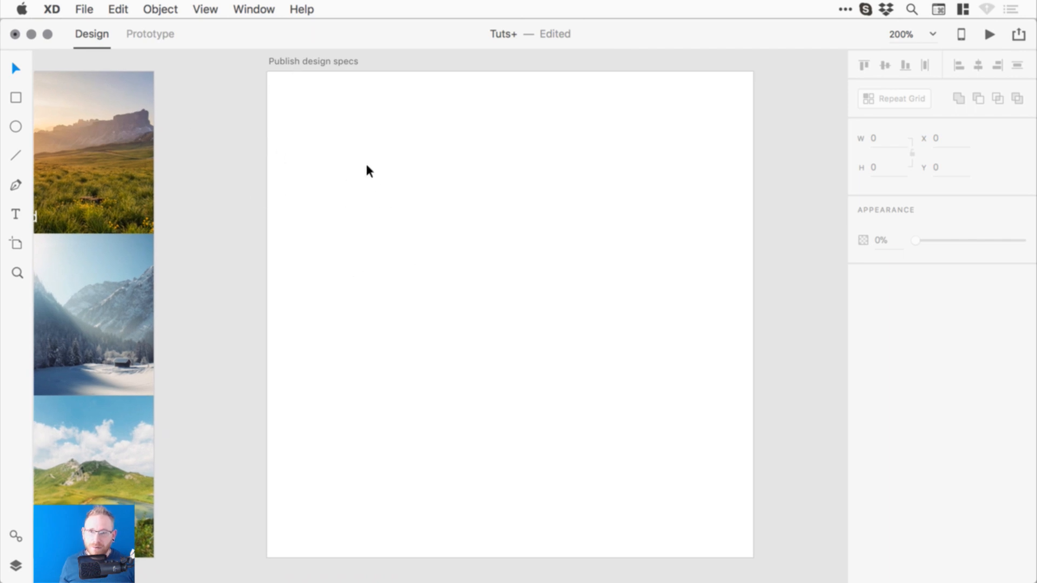
- Save the document and select the 'Publish design specs' artboard
{"action": "key", "text": "super+s"}
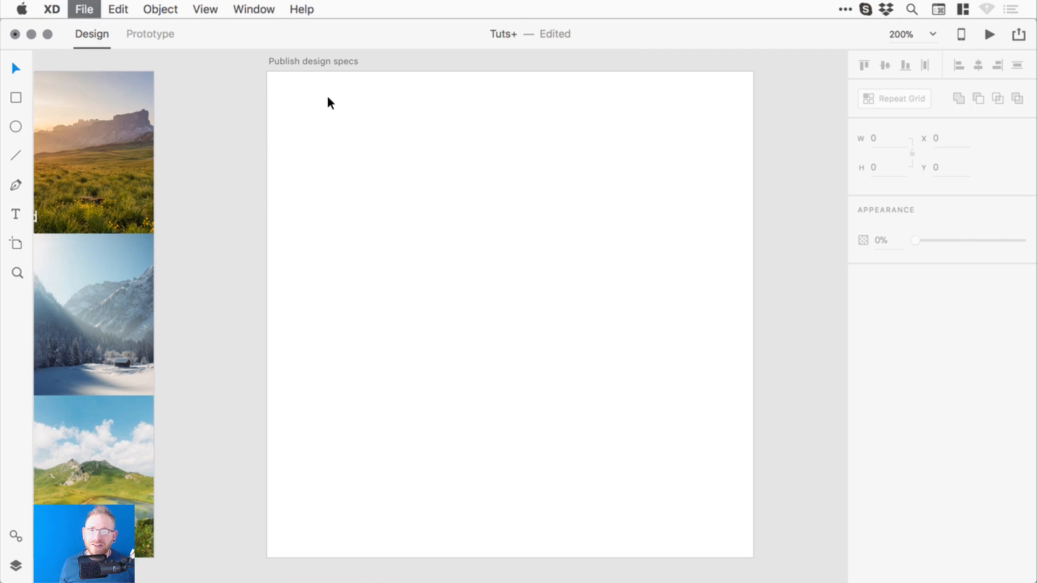
{"action": "left_click", "coordinate": [333, 60]}
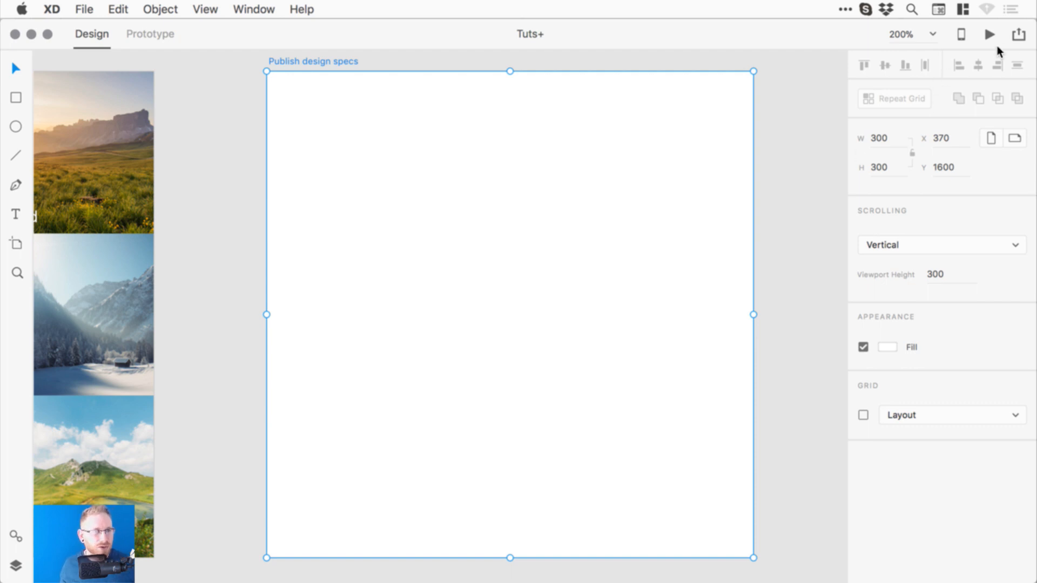
- Publish the Tuts+ design specs to a new shareable link
{"action": "left_click", "coordinate": [1018, 34]}
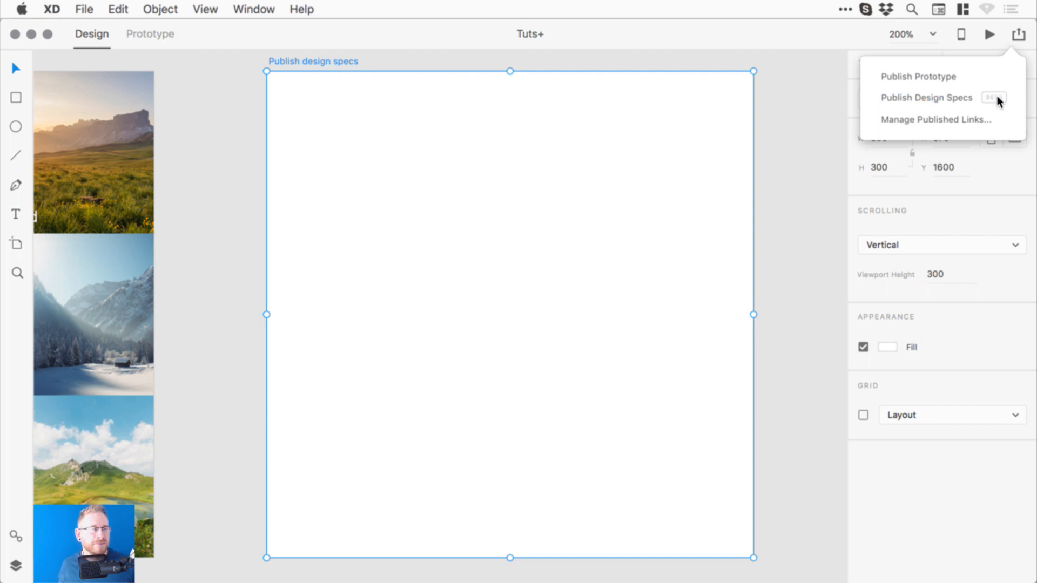
{"action": "left_click", "coordinate": [945, 98]}
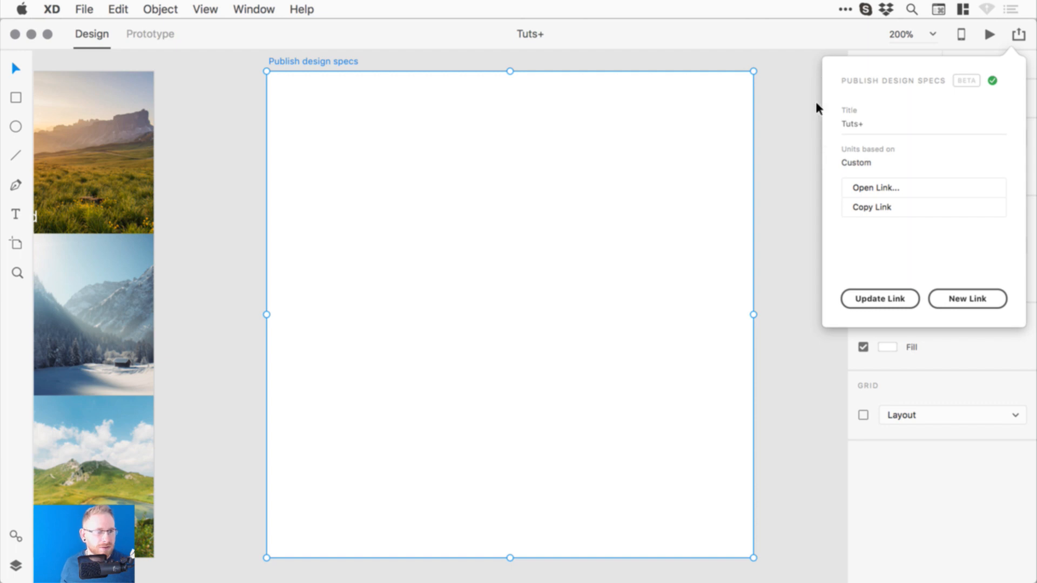
{"action": "left_click", "coordinate": [968, 300]}
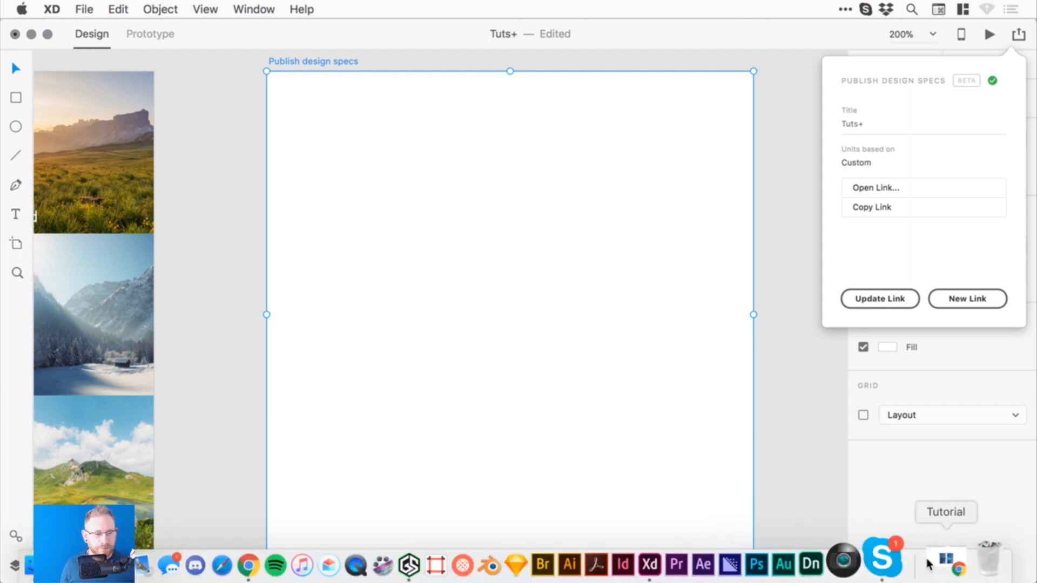
- In the Tutorial specs, inspect the Search Results screen's App title, label, background and menu icon
{"action": "left_click", "coordinate": [930, 559]}
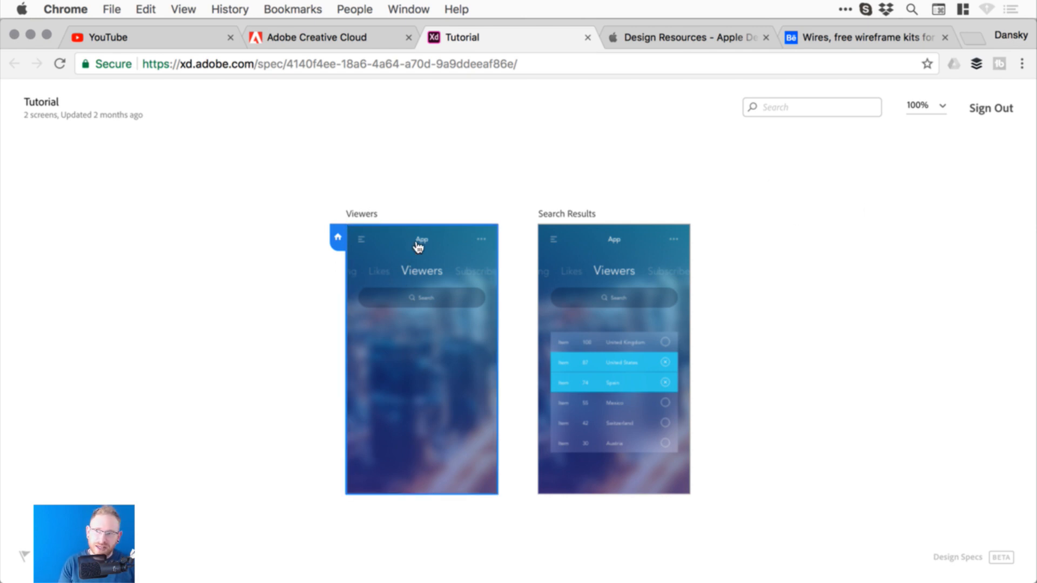
{"action": "left_click", "coordinate": [619, 258]}
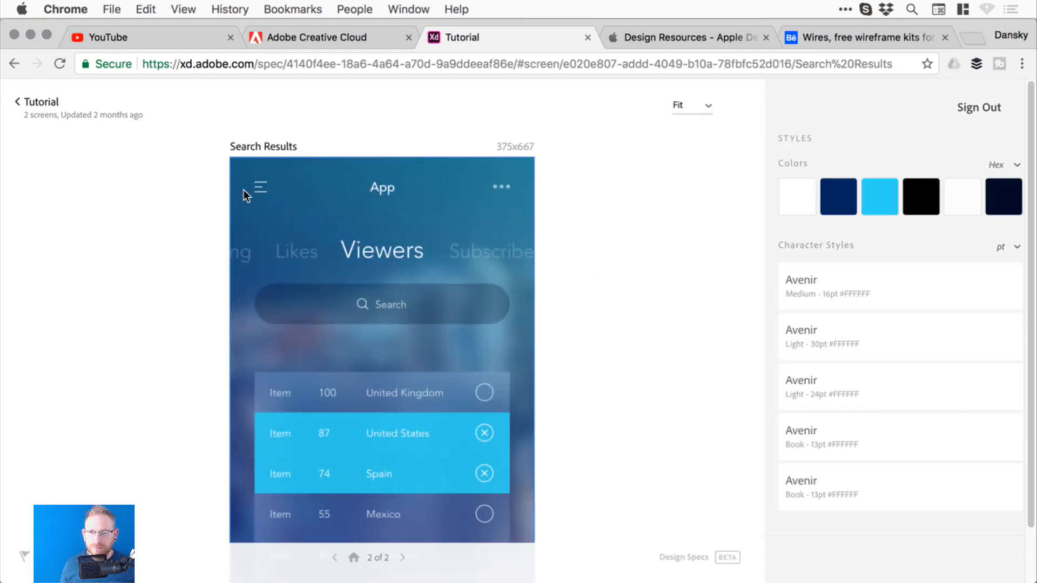
{"action": "left_click", "coordinate": [379, 184]}
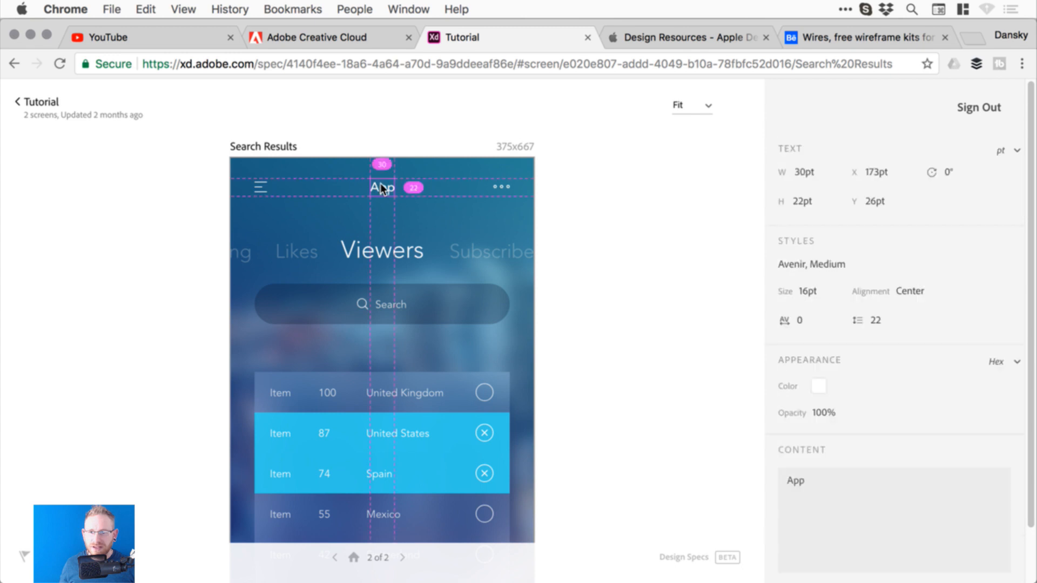
{"action": "left_click", "coordinate": [378, 243]}
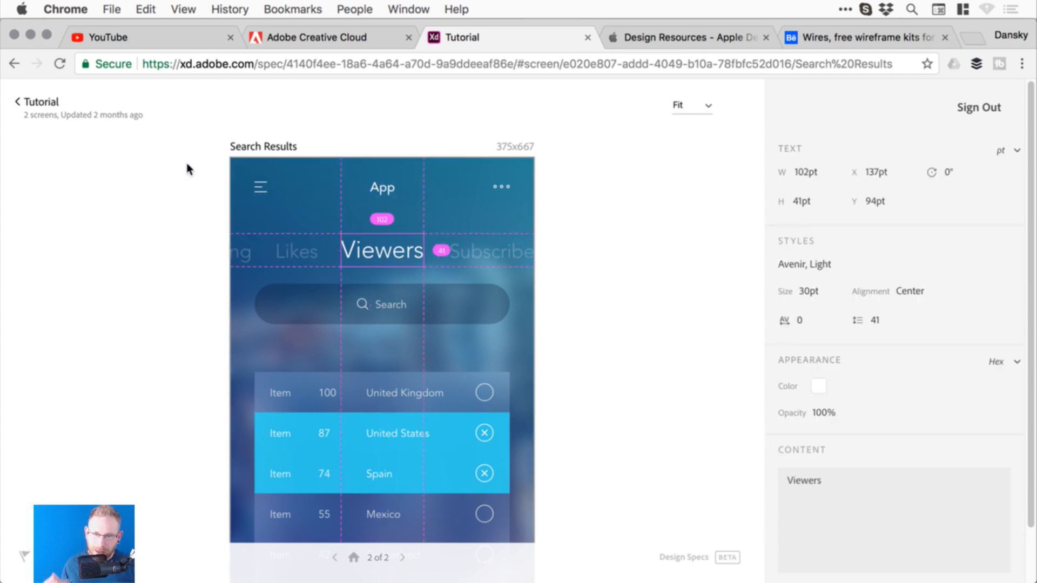
{"action": "left_click", "coordinate": [251, 189]}
{"action": "left_click", "coordinate": [262, 185]}
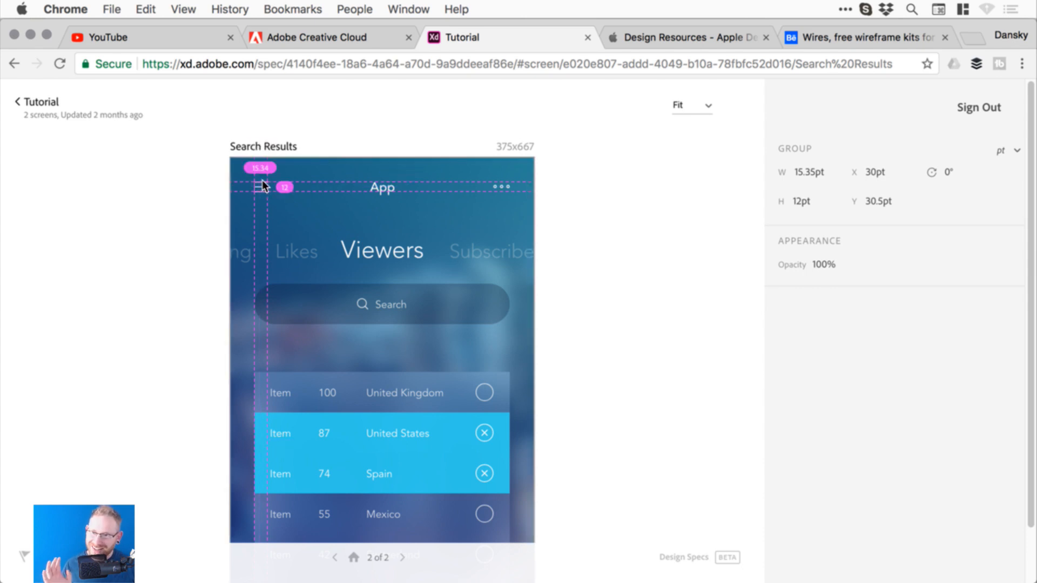
{"action": "left_click", "coordinate": [381, 187]}
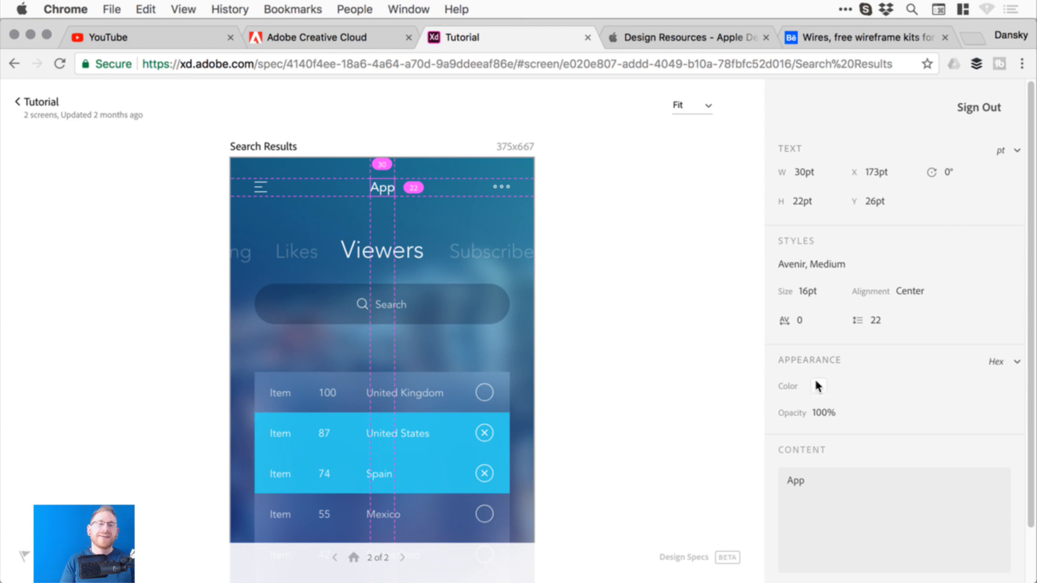
- Copy the App title's text content and colour value
{"action": "left_click", "coordinate": [816, 476]}
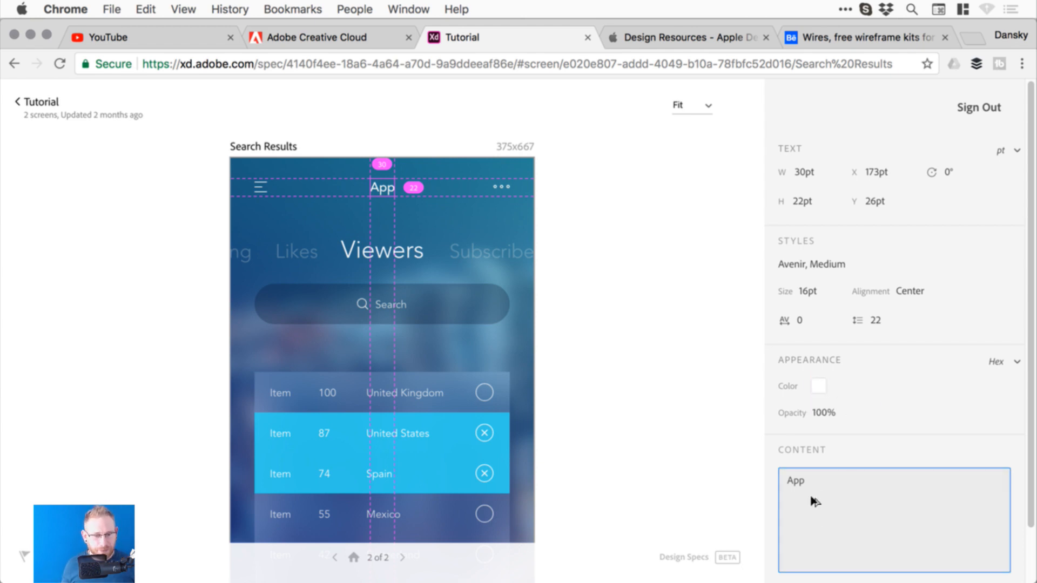
{"action": "left_click", "coordinate": [817, 484]}
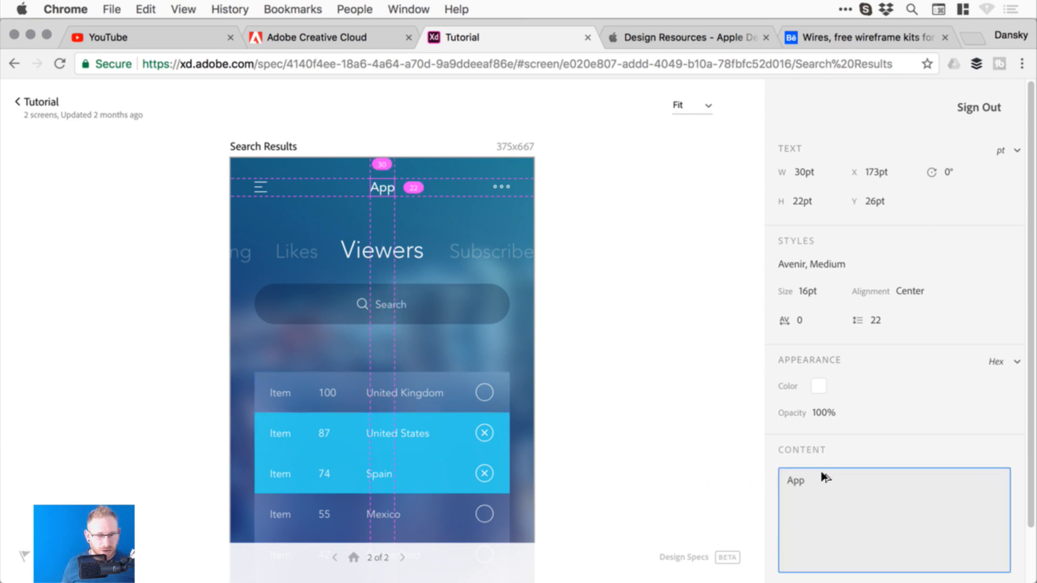
{"action": "left_click", "coordinate": [819, 385]}
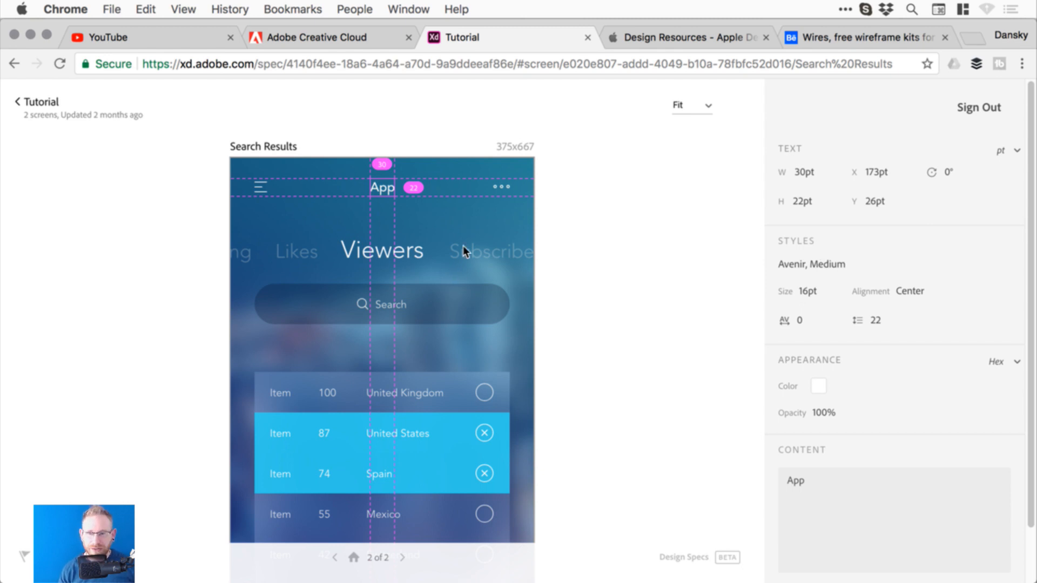
- Inspect the Viewers and Search text, fit the view, then return to the Viewers screen
{"action": "left_click", "coordinate": [403, 252]}
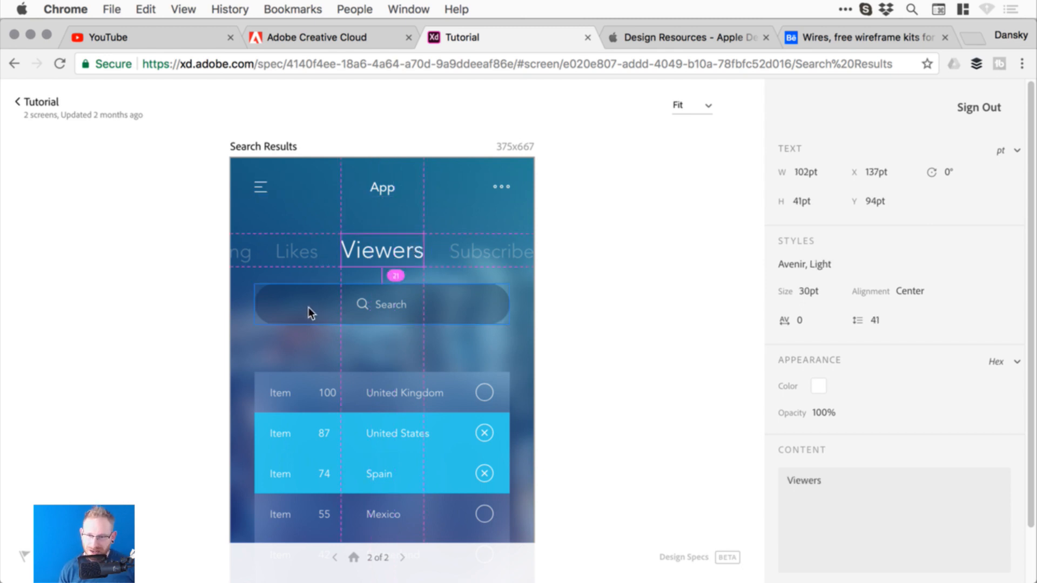
{"action": "left_click", "coordinate": [403, 302]}
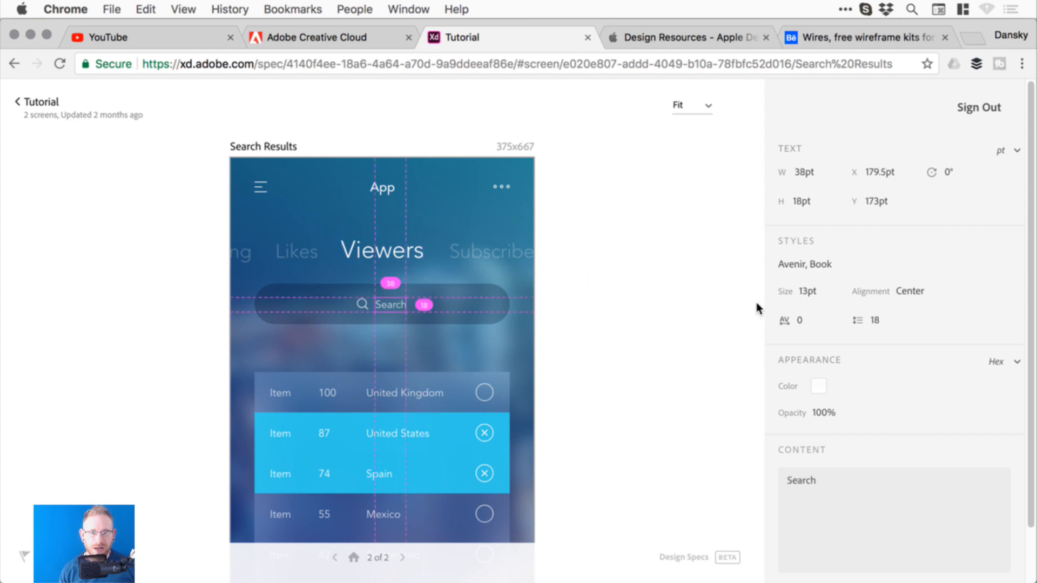
{"action": "left_click", "coordinate": [706, 108]}
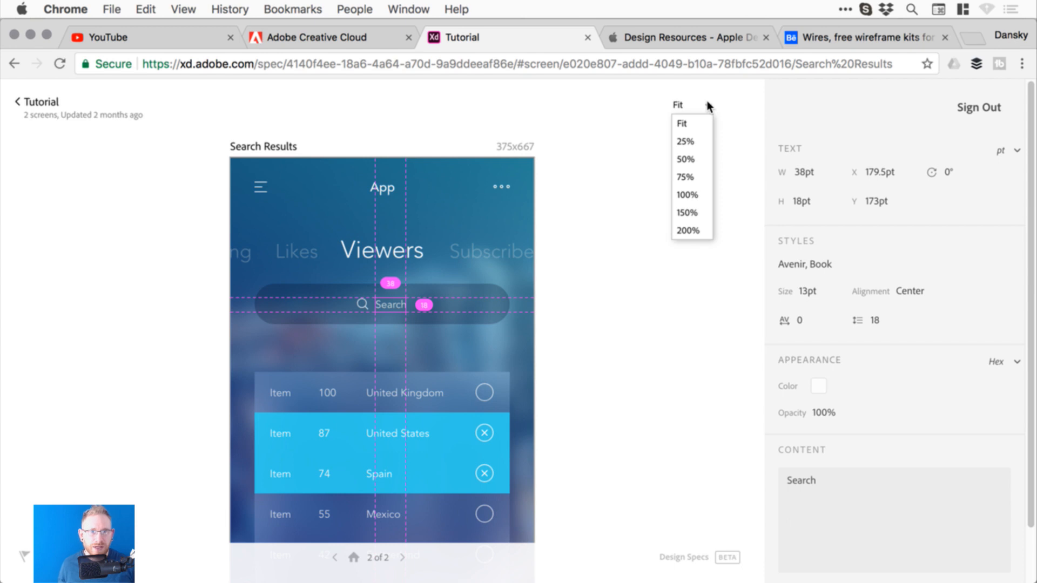
{"action": "left_click", "coordinate": [679, 124]}
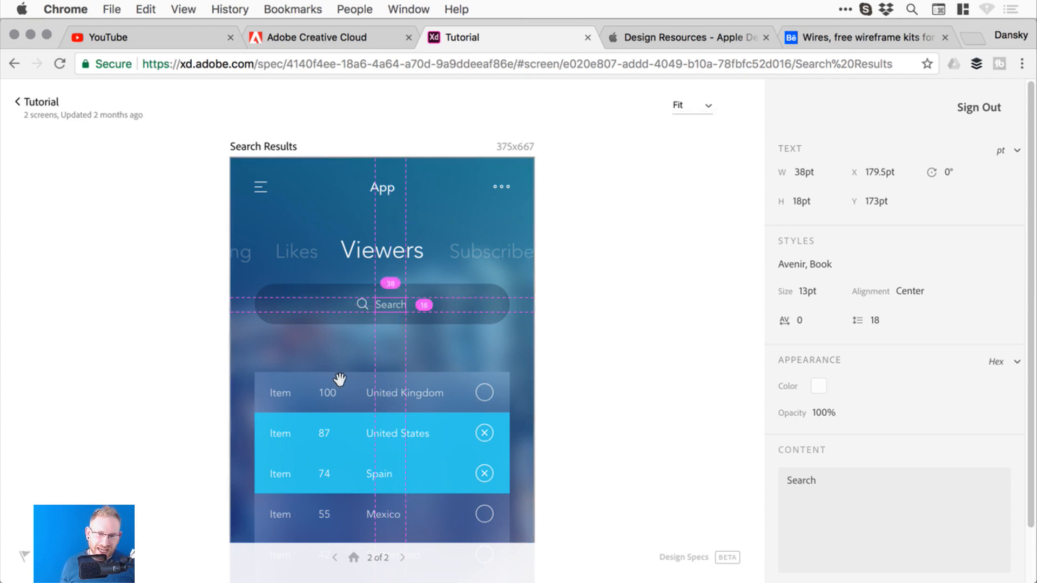
{"action": "left_click_drag", "start_coordinate": [340, 378], "coordinate": [336, 263]}
{"action": "mouse_move", "coordinate": [339, 424]}
{"action": "left_mouse_down"}
{"action": "mouse_move", "coordinate": [343, 261]}
{"action": "mouse_move", "coordinate": [354, 375]}
{"action": "mouse_move", "coordinate": [348, 299]}
{"action": "mouse_move", "coordinate": [348, 437]}
{"action": "left_mouse_up"}
{"action": "left_click", "coordinate": [335, 558]}
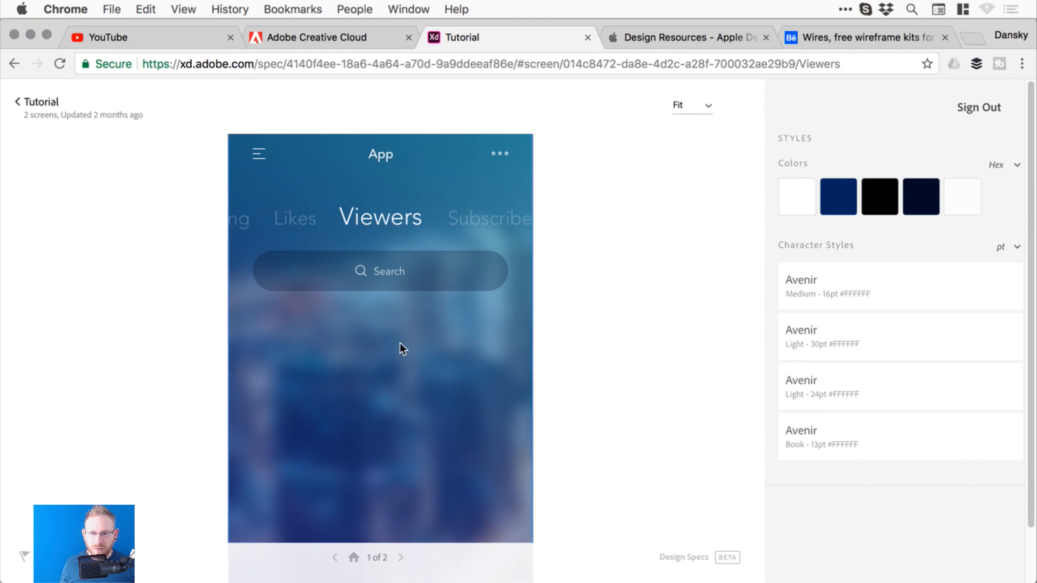
- Inspect the Viewers background's gradient specs and read each swatch's hex value
{"action": "left_click", "coordinate": [400, 349]}
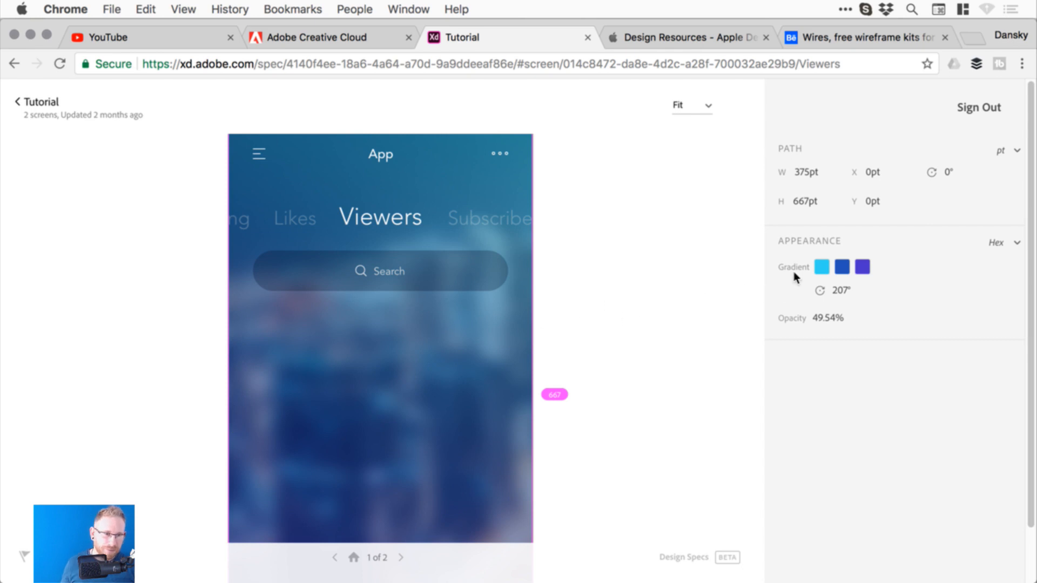
{"action": "mouse_move", "coordinate": [824, 261]}
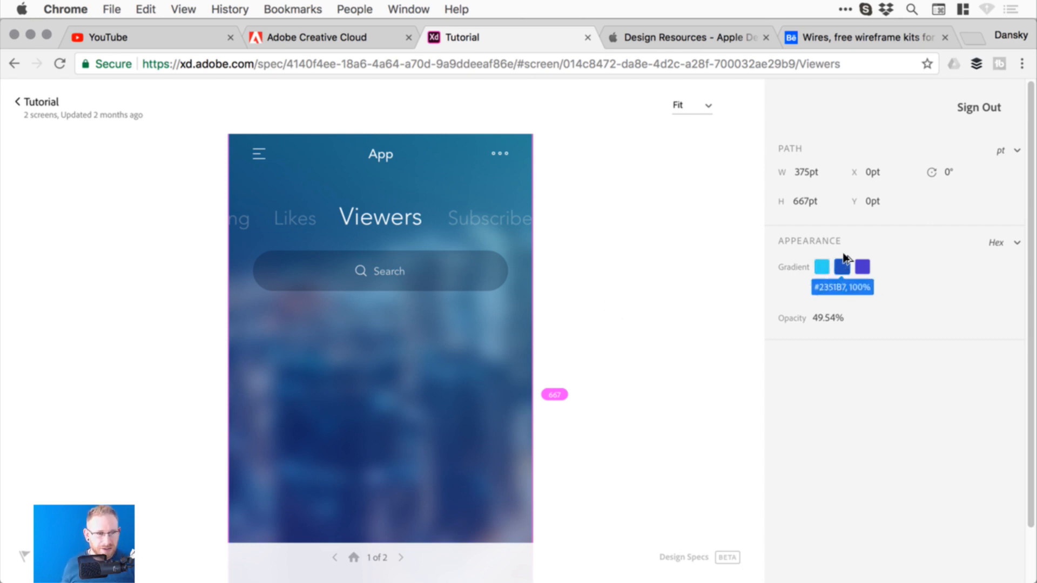
{"action": "mouse_move", "coordinate": [859, 260]}
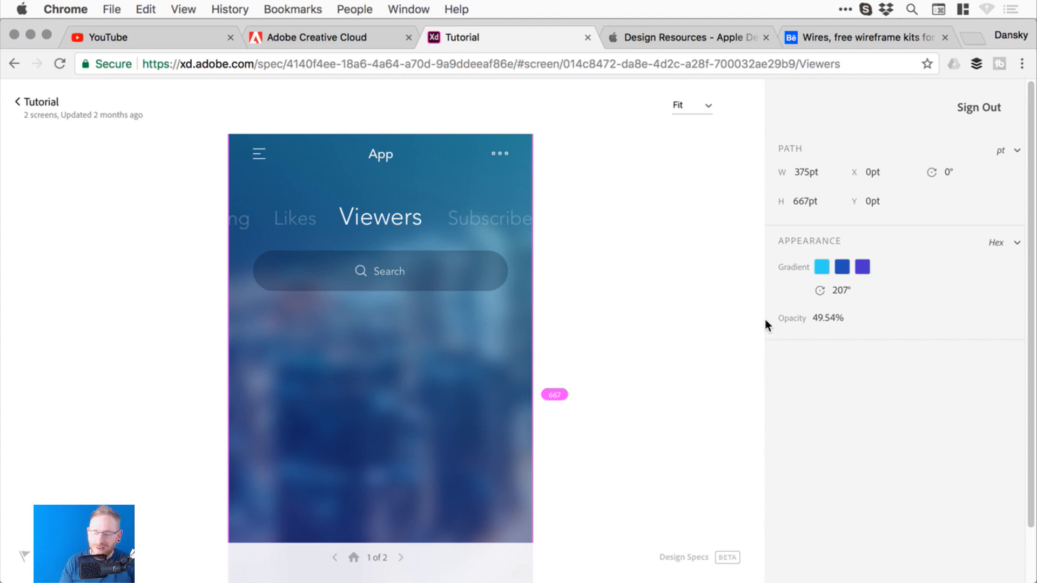
- Back in XD, close the Publish Design Specs panel and scroll to the Download UI kits artboard
{"action": "key", "text": "super+Tab"}
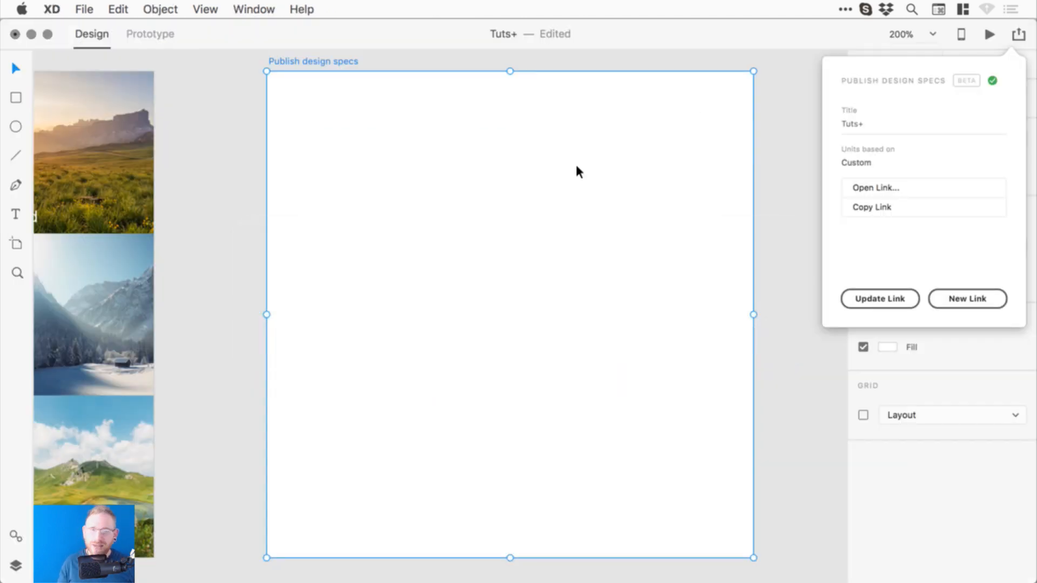
{"action": "left_click", "coordinate": [208, 181]}
{"action": "scroll", "coordinate": [650, 241], "scroll_direction": "right", "scroll_amount": 10}
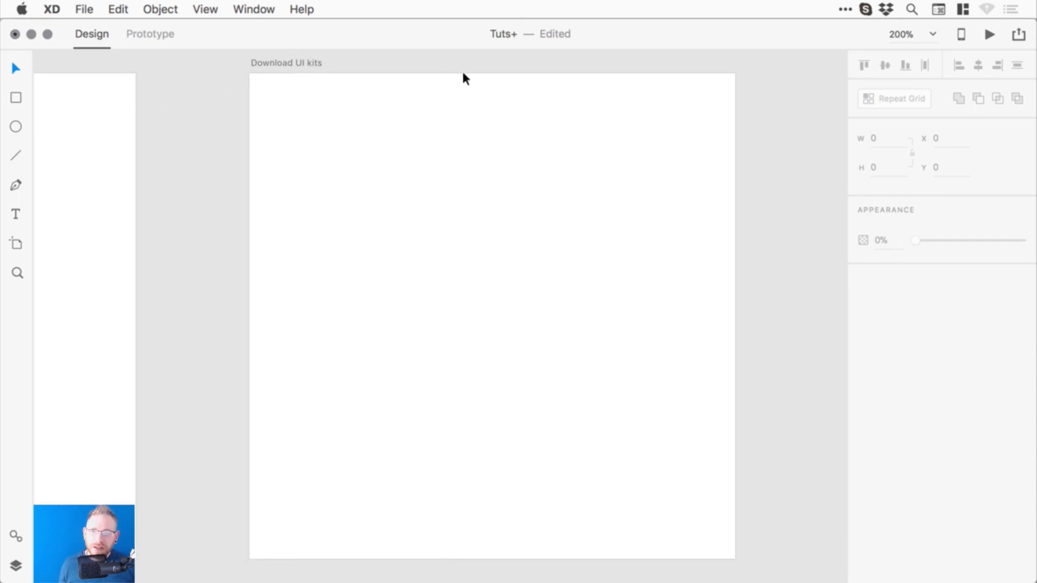
- Check File > Get UI Kits without choosing a kit, then return to Chrome
{"action": "left_click", "coordinate": [84, 8]}
{"action": "mouse_move", "coordinate": [124, 62]}
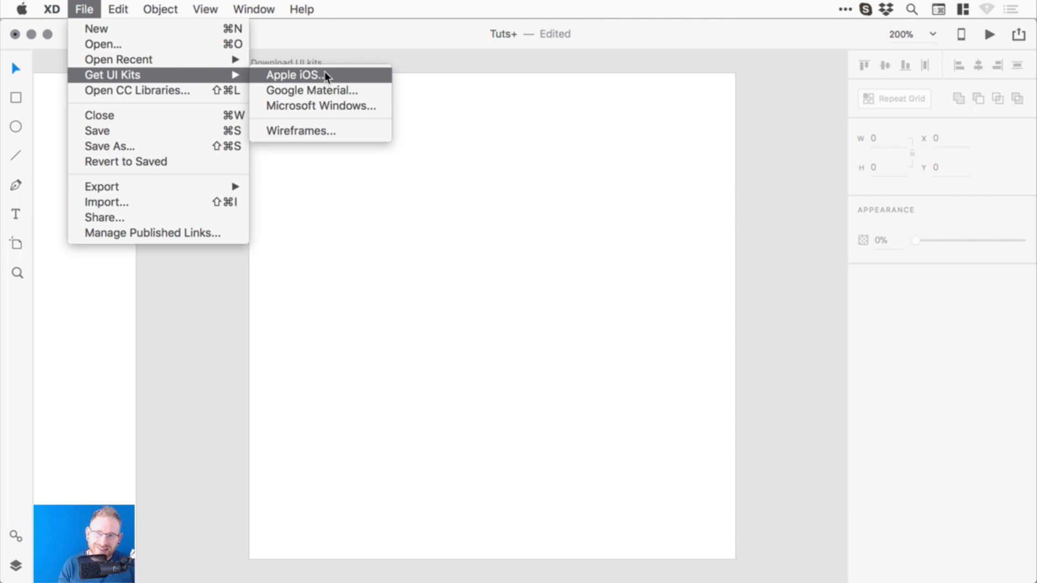
{"action": "left_click", "coordinate": [205, 385]}
{"action": "mouse_move", "coordinate": [351, 580]}
{"action": "left_click", "coordinate": [297, 564]}
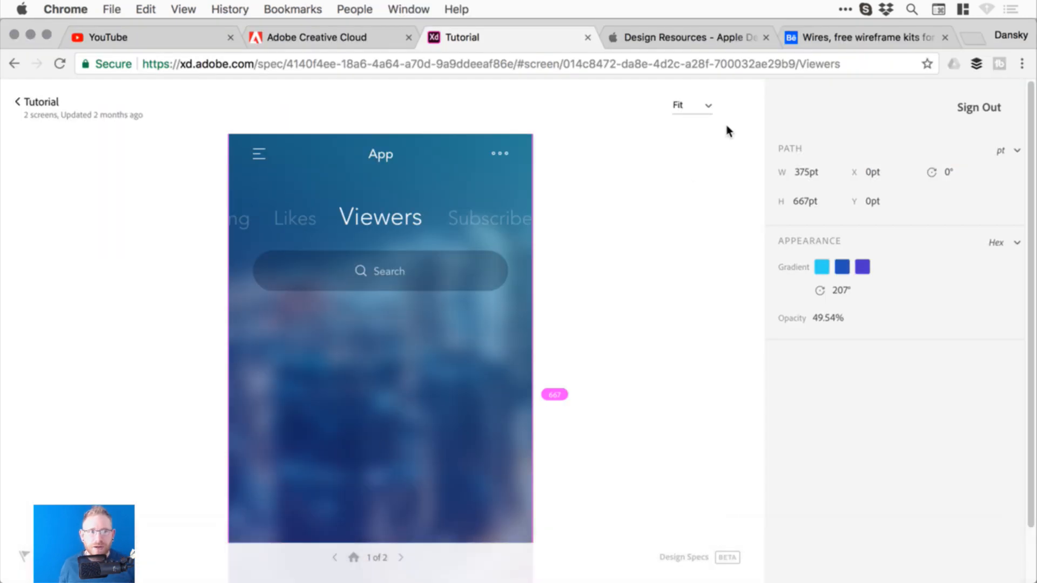
- Switch to Apple's UI Design Resources tab and scroll down to the iOS Apps XD download
{"action": "left_click", "coordinate": [712, 36]}
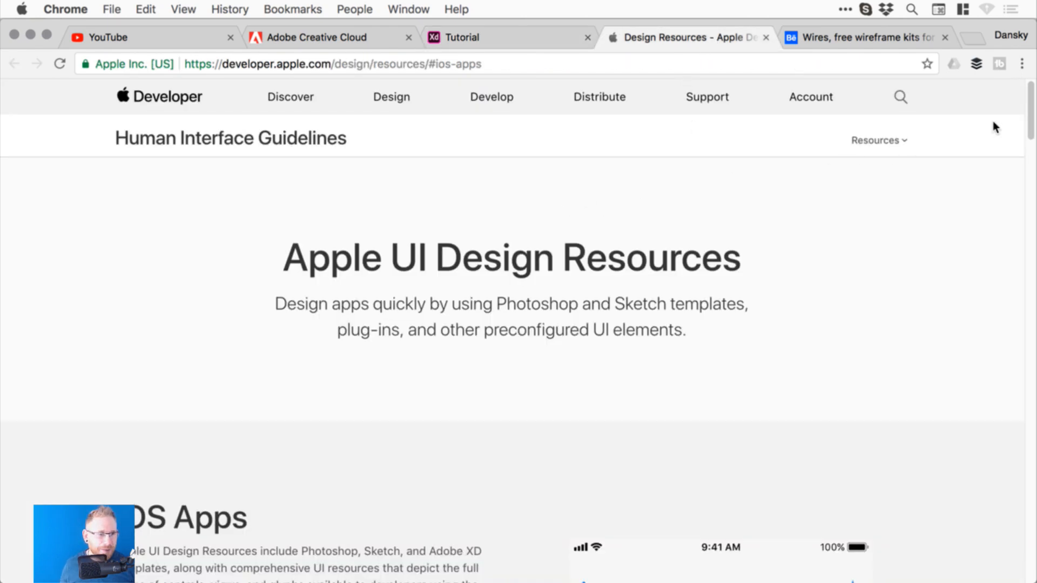
{"action": "left_click_drag", "start_coordinate": [1030, 120], "coordinate": [1021, 154]}
{"action": "scroll", "coordinate": [1021, 154], "scroll_direction": "down", "scroll_amount": 1}
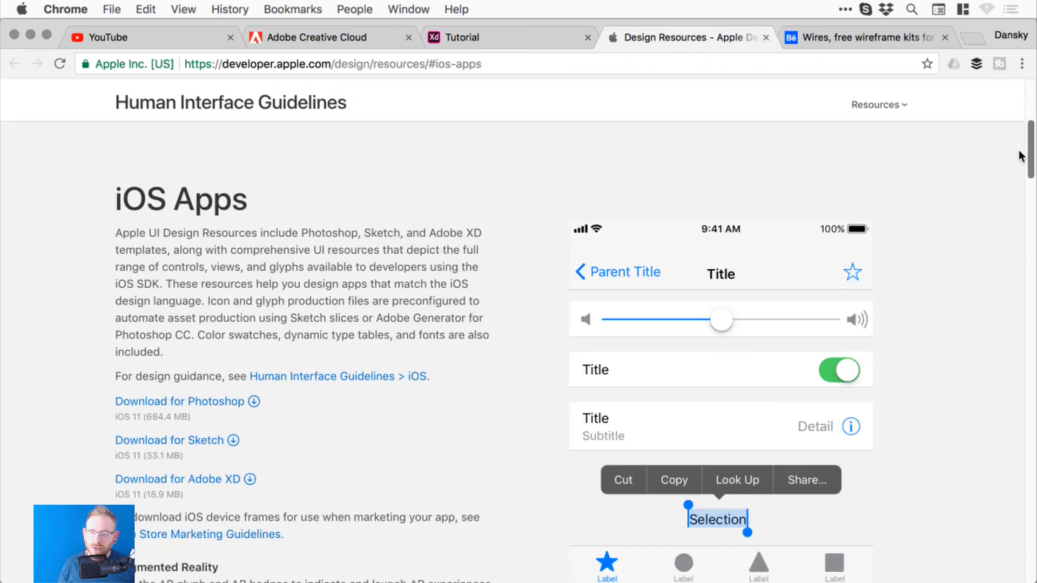
{"action": "scroll", "coordinate": [1019, 156], "scroll_direction": "down", "scroll_amount": 3}
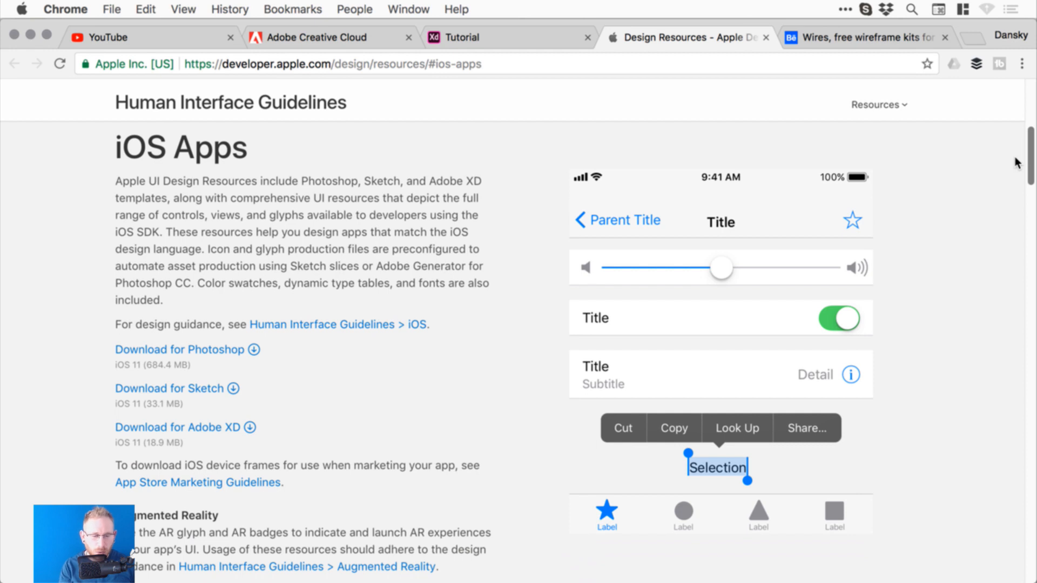
{"action": "scroll", "coordinate": [1016, 163], "scroll_direction": "down", "scroll_amount": 1}
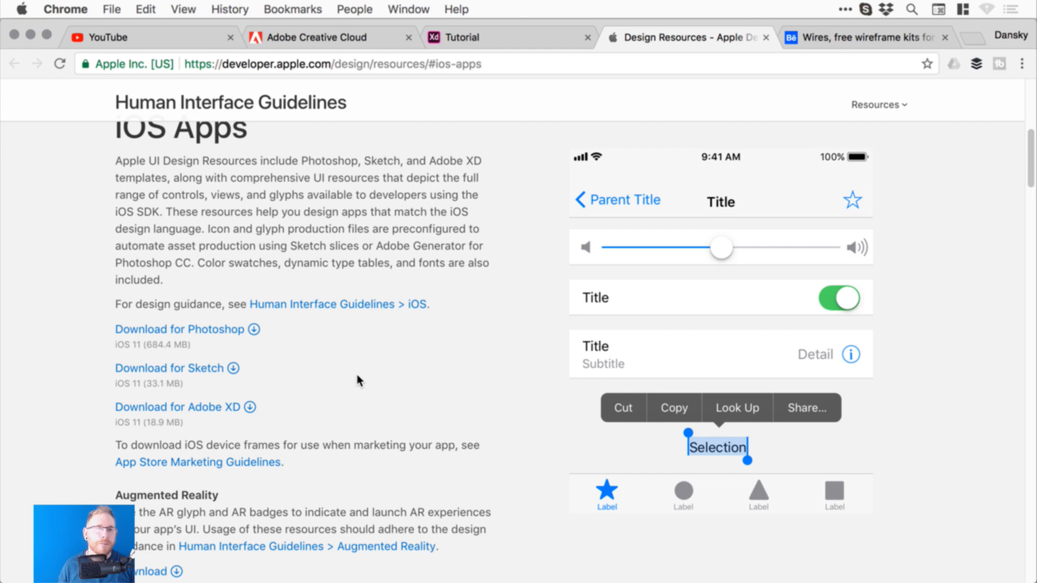
- Switch to the Behance Wires tab, check its owners list, and scroll to the 170 mobile/90 web template counts
{"action": "left_click", "coordinate": [873, 37]}
{"action": "left_click", "coordinate": [884, 194]}
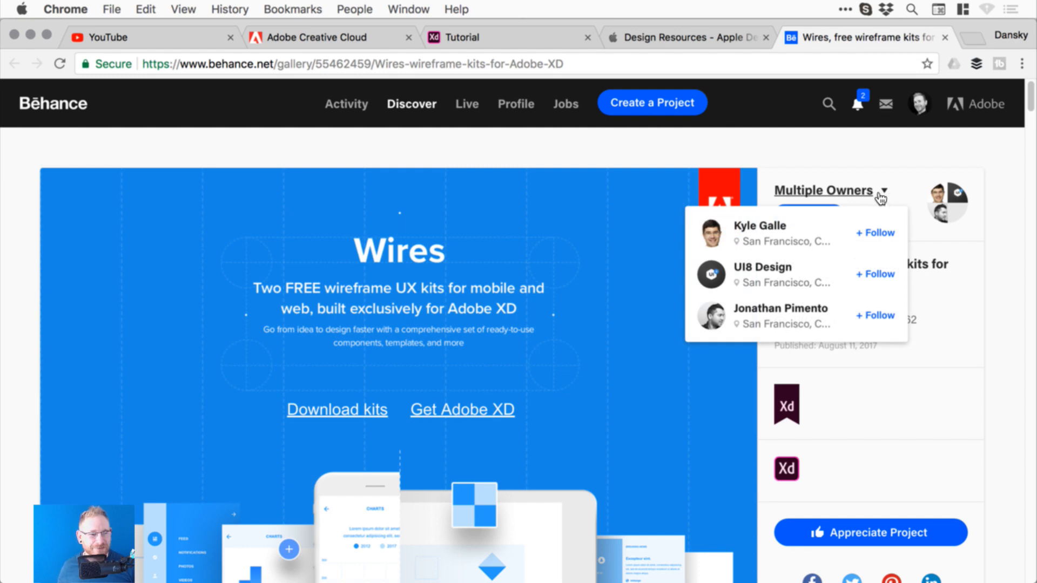
{"action": "left_click", "coordinate": [881, 199]}
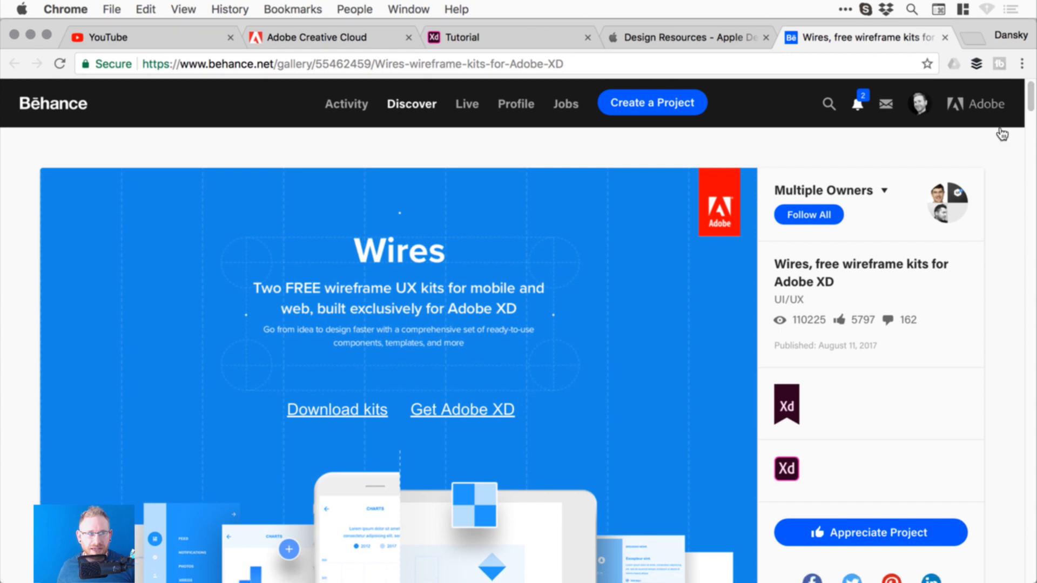
{"action": "left_click_drag", "start_coordinate": [1032, 101], "coordinate": [1032, 112]}
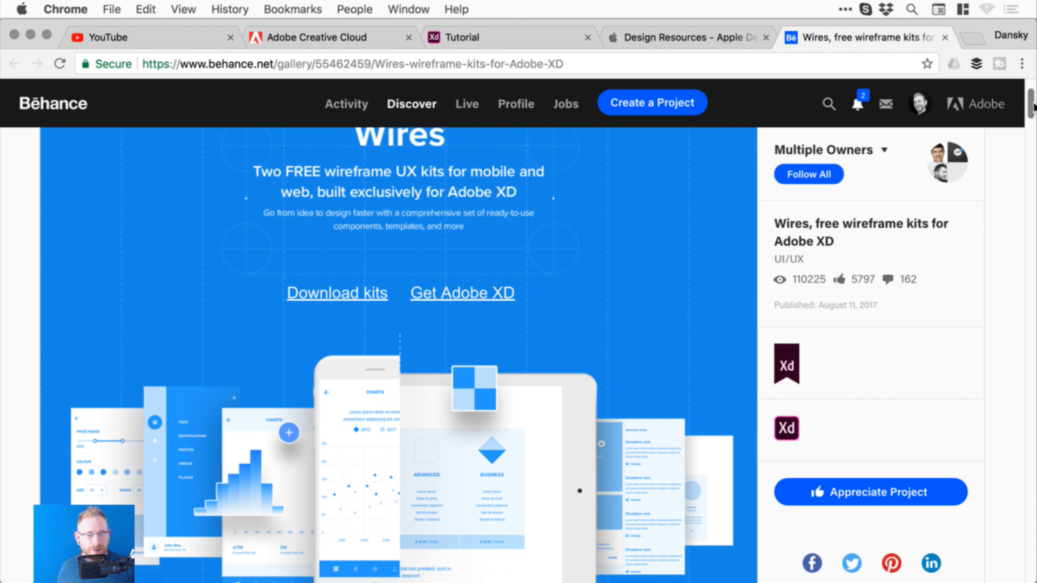
{"action": "left_click_drag", "start_coordinate": [1032, 111], "coordinate": [1029, 142]}
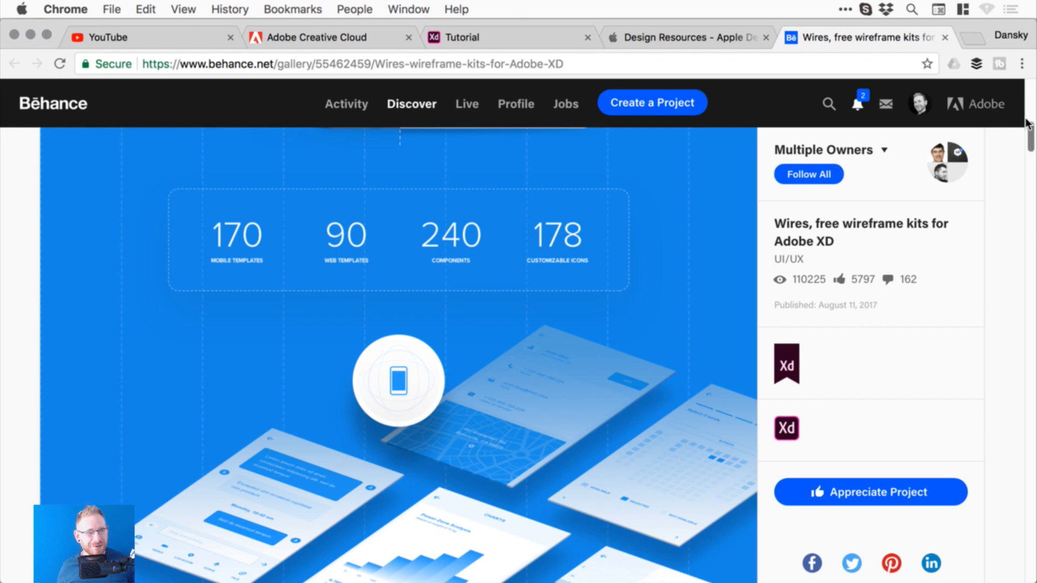
{"action": "scroll", "coordinate": [1033, 141], "scroll_direction": "up", "scroll_amount": 1}
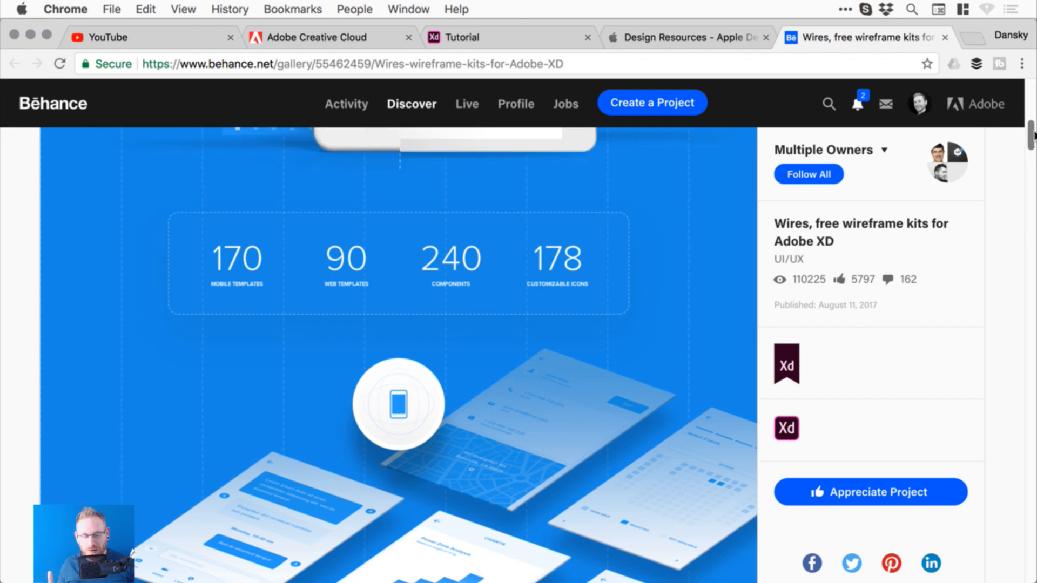
{"action": "scroll", "coordinate": [1032, 140], "scroll_direction": "down", "scroll_amount": 2}
{"action": "left_click_drag", "start_coordinate": [1033, 139], "coordinate": [1030, 157]}
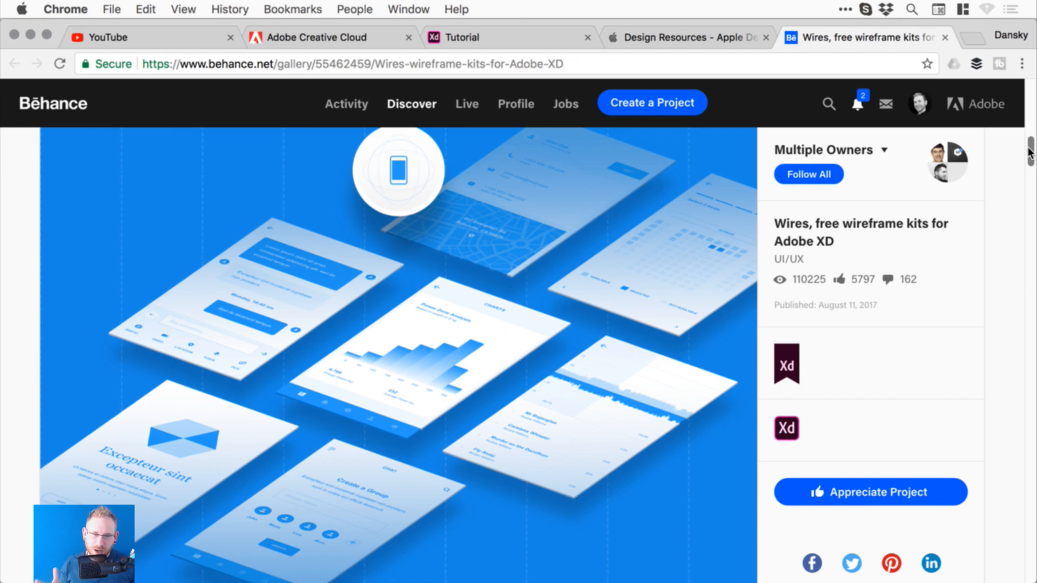
- Scroll the Behance Wires page to its final phone mockups, then return to Adobe XD
{"action": "left_click_drag", "start_coordinate": [1029, 152], "coordinate": [1031, 353]}
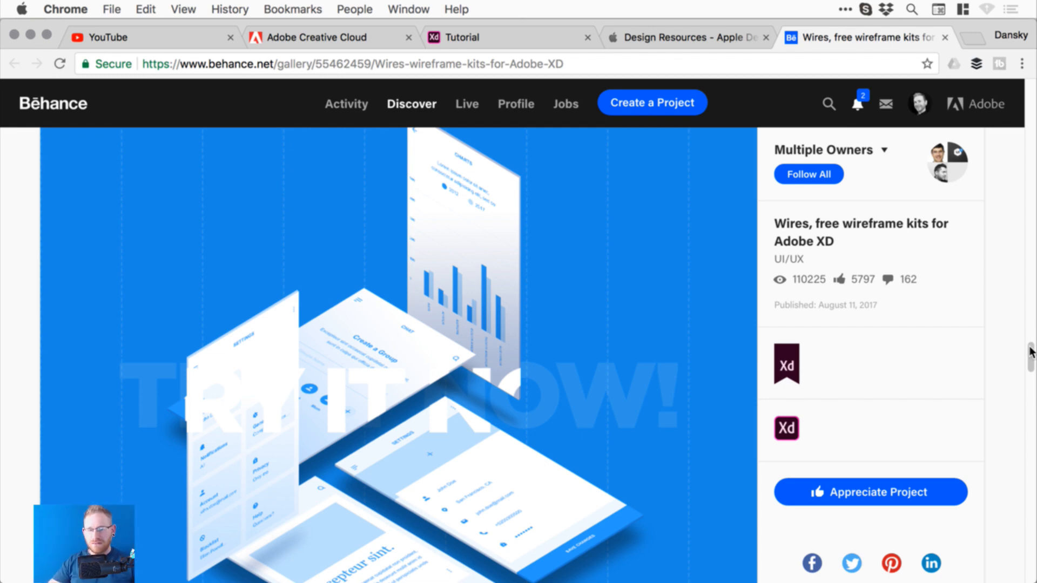
{"action": "key", "text": "cmd+Tab"}
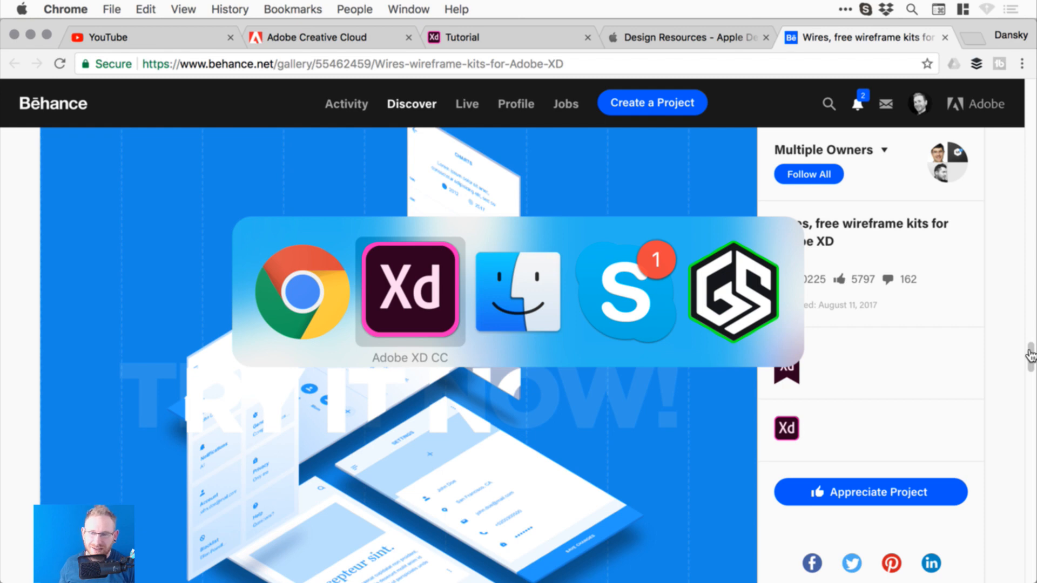
{"action": "left_click", "coordinate": [328, 300]}
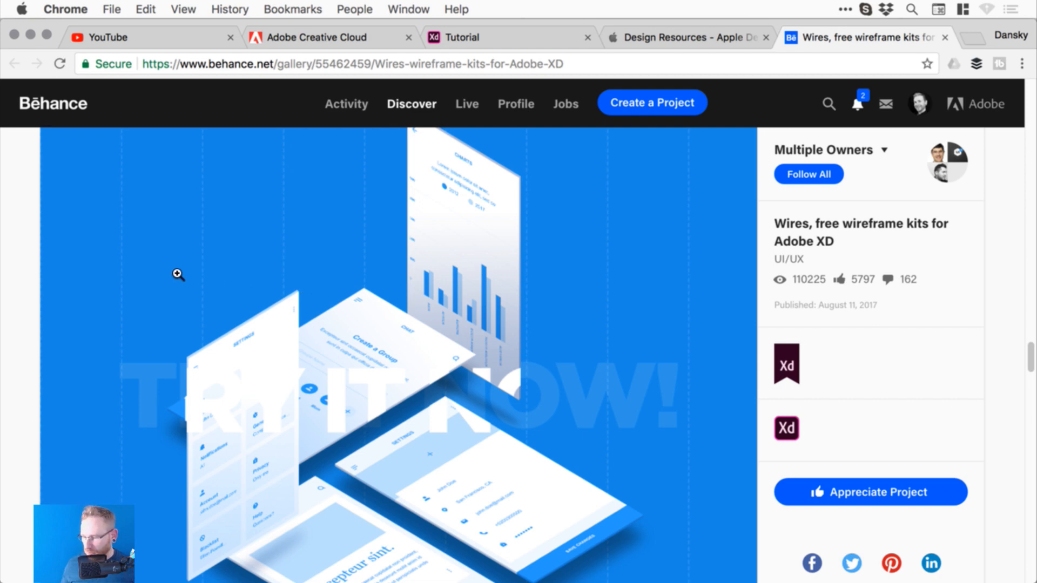
{"action": "key", "text": "super+Tab"}
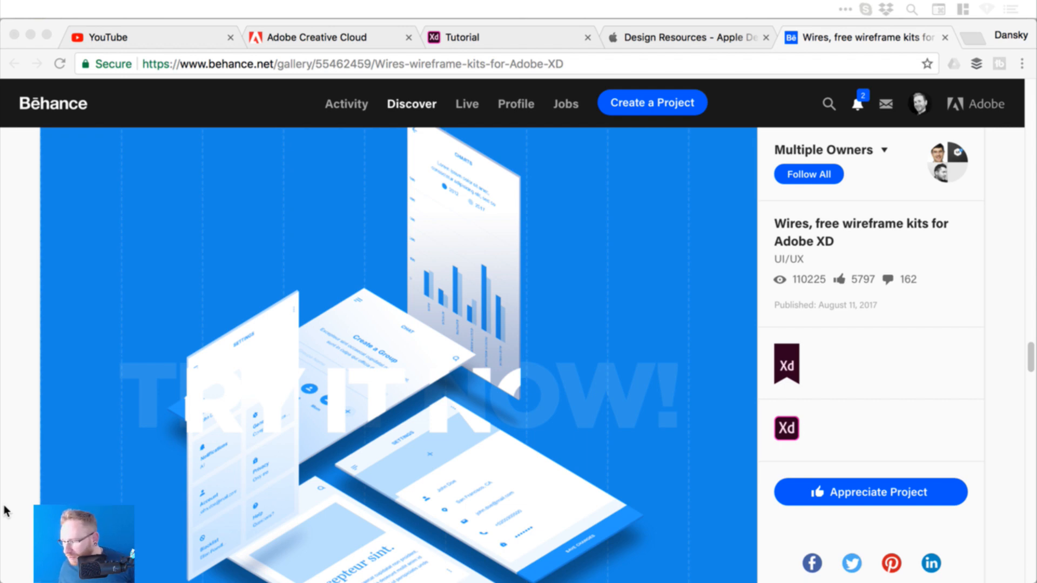
{"action": "key", "text": "super+Tab"}
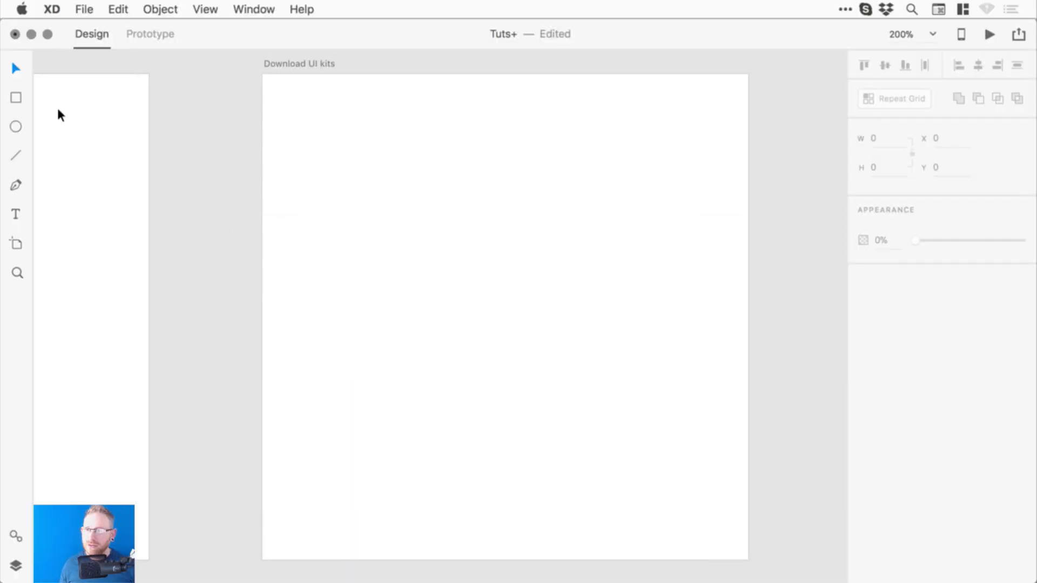
- Draw a borderless teal rectangle near the top of the Download UI kits artboard
{"action": "left_click", "coordinate": [15, 98]}
{"action": "left_click_drag", "start_coordinate": [379, 178], "coordinate": [546, 232]}
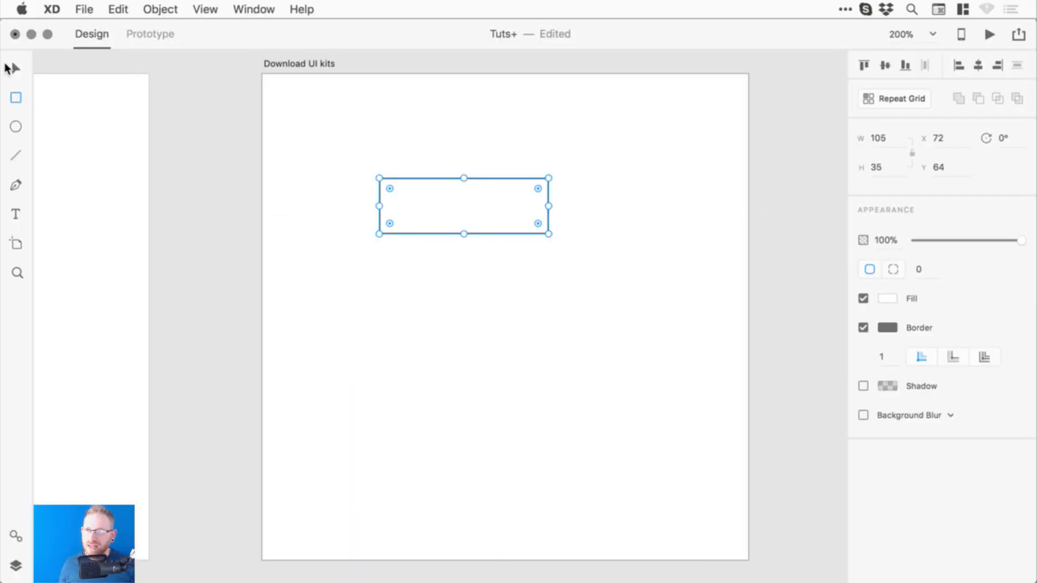
{"action": "left_click", "coordinate": [864, 328]}
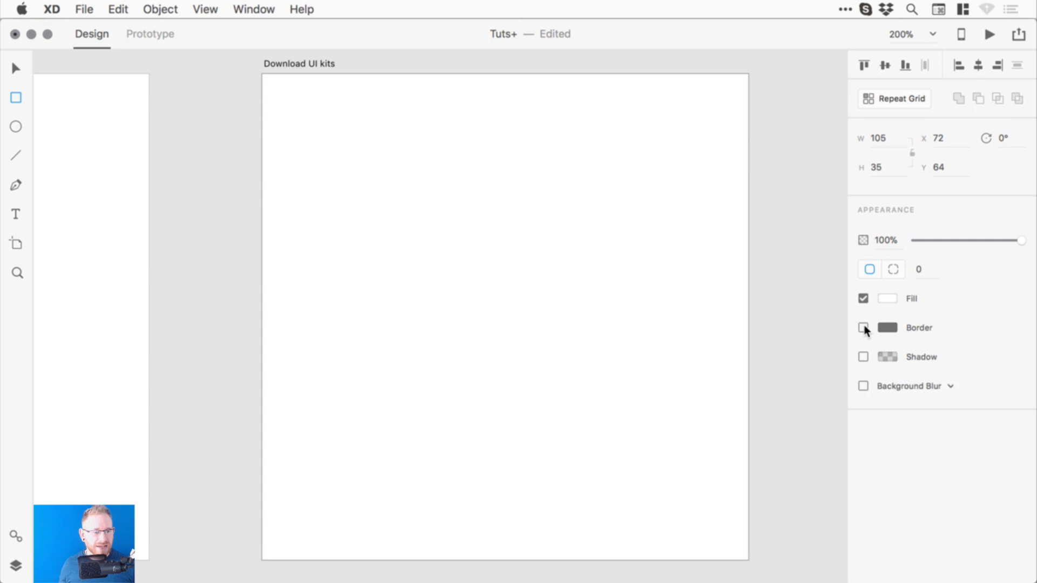
{"action": "left_click", "coordinate": [887, 298]}
{"action": "left_click_drag", "start_coordinate": [764, 280], "coordinate": [772, 243]}
{"action": "left_click_drag", "start_coordinate": [836, 270], "coordinate": [835, 286]}
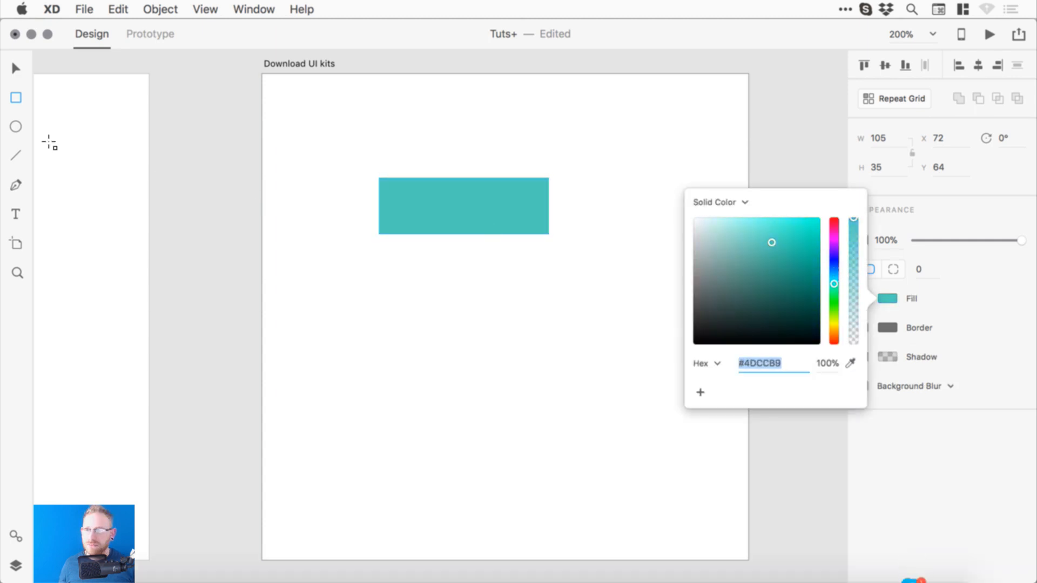
- Add centre-aligned white 'Click here' text and place it on the teal rectangle
{"action": "left_click", "coordinate": [15, 214]}
{"action": "left_click", "coordinate": [430, 301]}
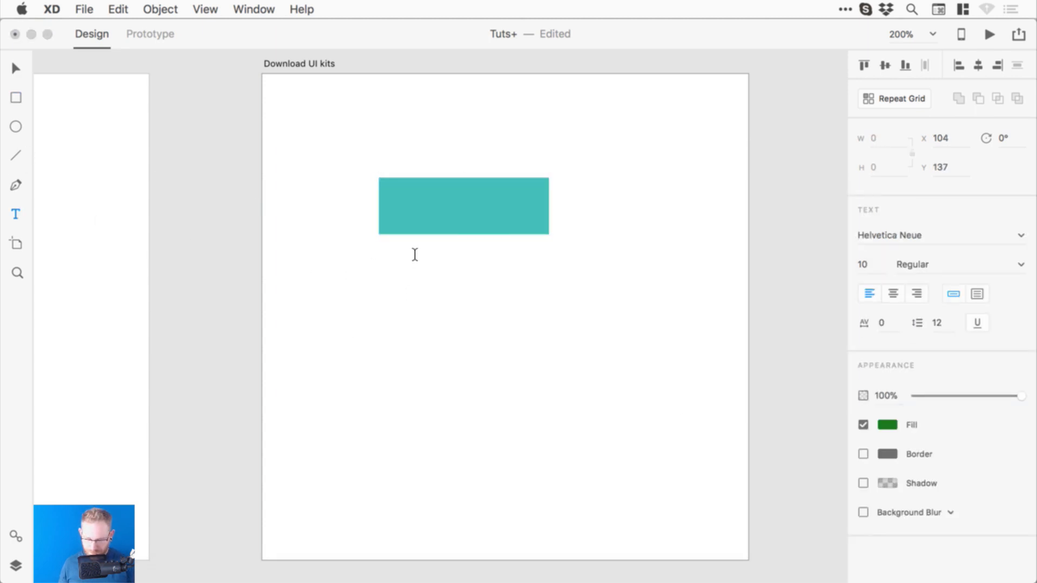
{"action": "type", "text": "Click here"}
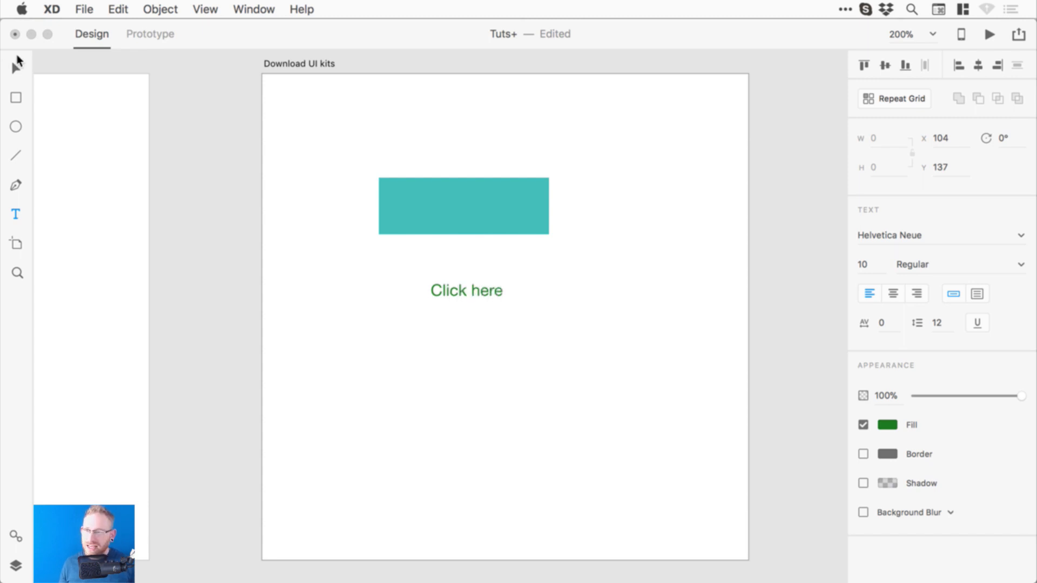
{"action": "key", "text": "Escape"}
{"action": "left_click", "coordinate": [893, 294]}
{"action": "left_click", "coordinate": [887, 424]}
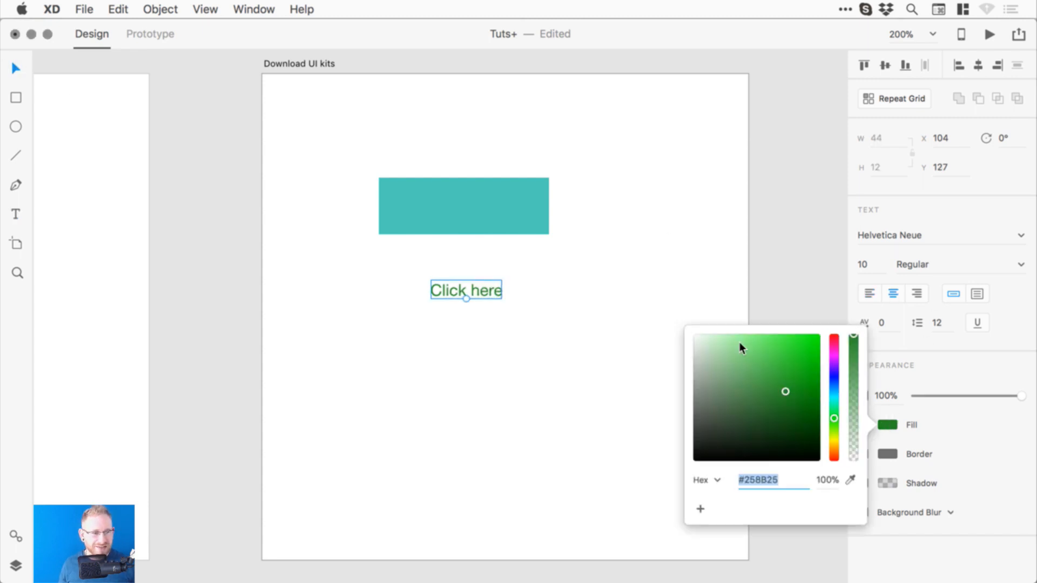
{"action": "left_click_drag", "start_coordinate": [746, 378], "coordinate": [666, 320]}
{"action": "left_click_drag", "start_coordinate": [453, 292], "coordinate": [429, 199]}
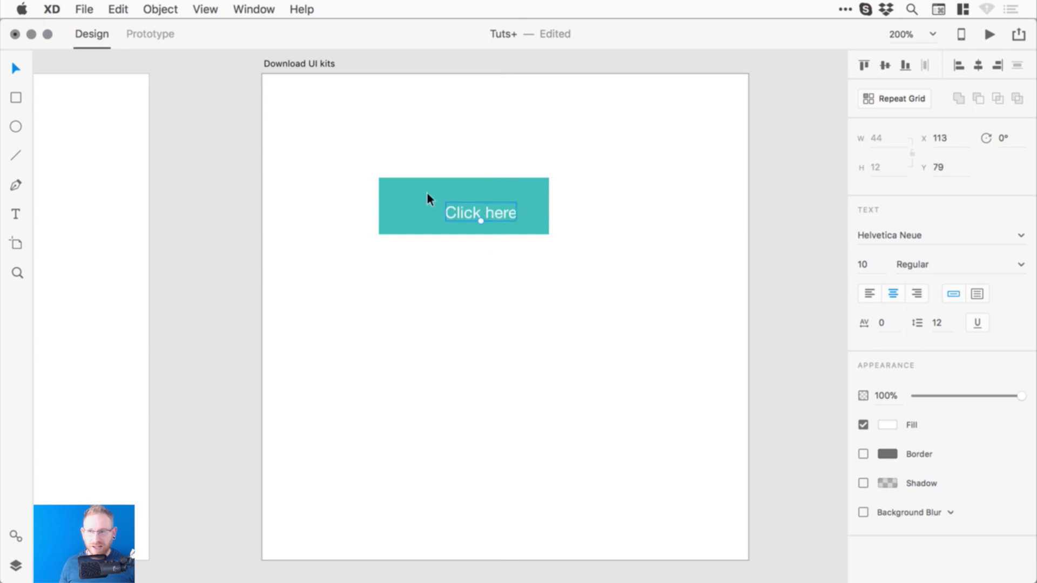
- Align the text to the rectangle's middle and centre
{"action": "left_click", "coordinate": [160, 10]}
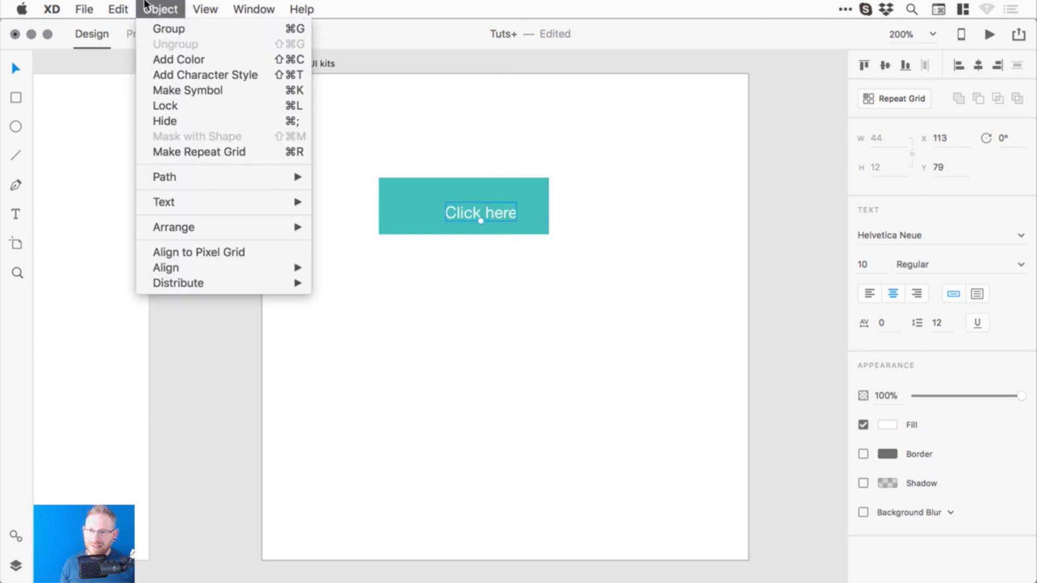
{"action": "left_click", "coordinate": [160, 5]}
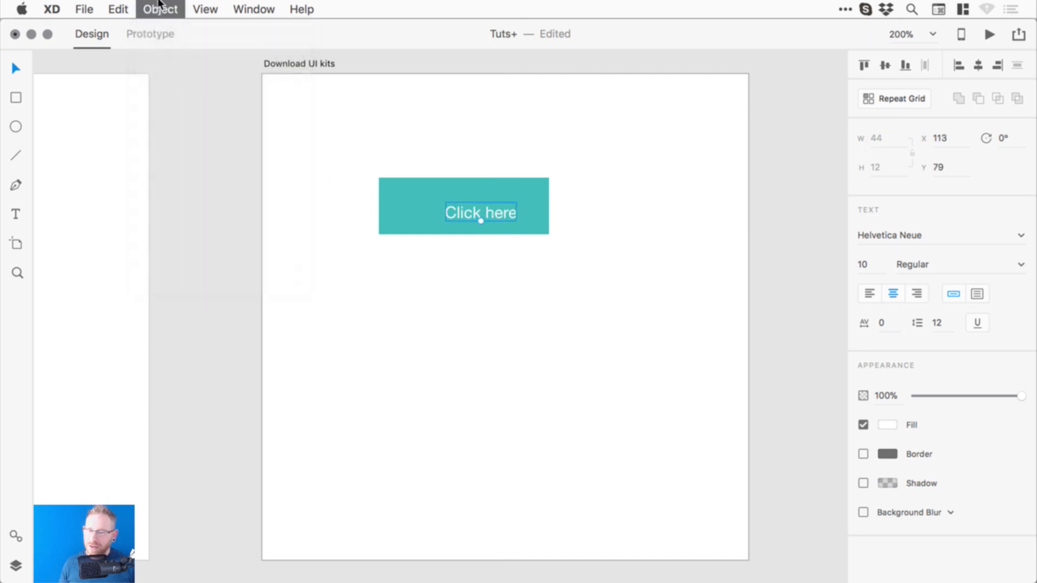
{"action": "left_click", "coordinate": [528, 194], "text": "shift"}
{"action": "left_click", "coordinate": [889, 65]}
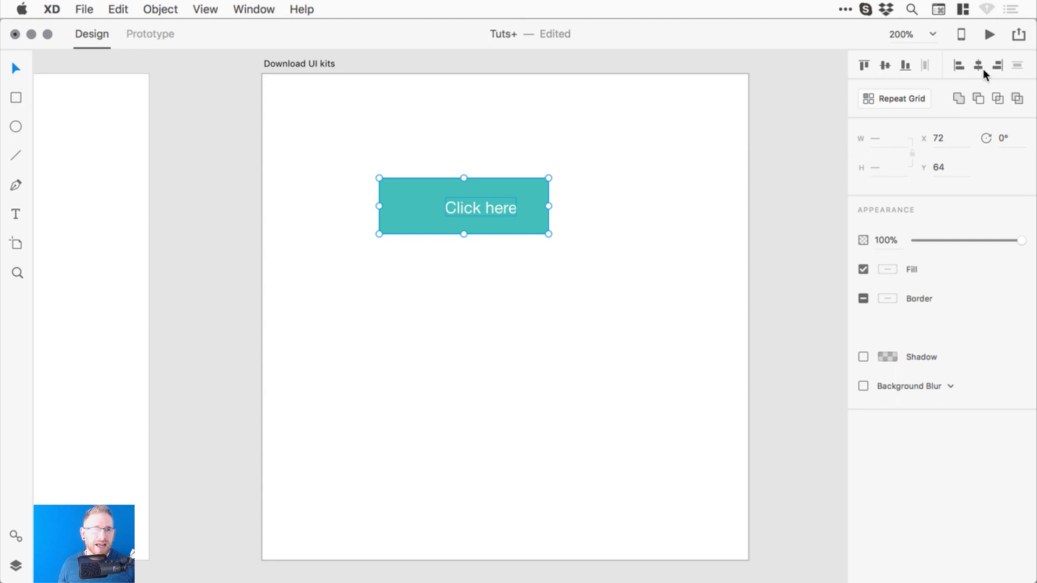
{"action": "left_click", "coordinate": [978, 65]}
- Resize the teal rectangle from its centre to 79×27
{"action": "left_click", "coordinate": [607, 181]}
{"action": "left_click", "coordinate": [540, 200]}
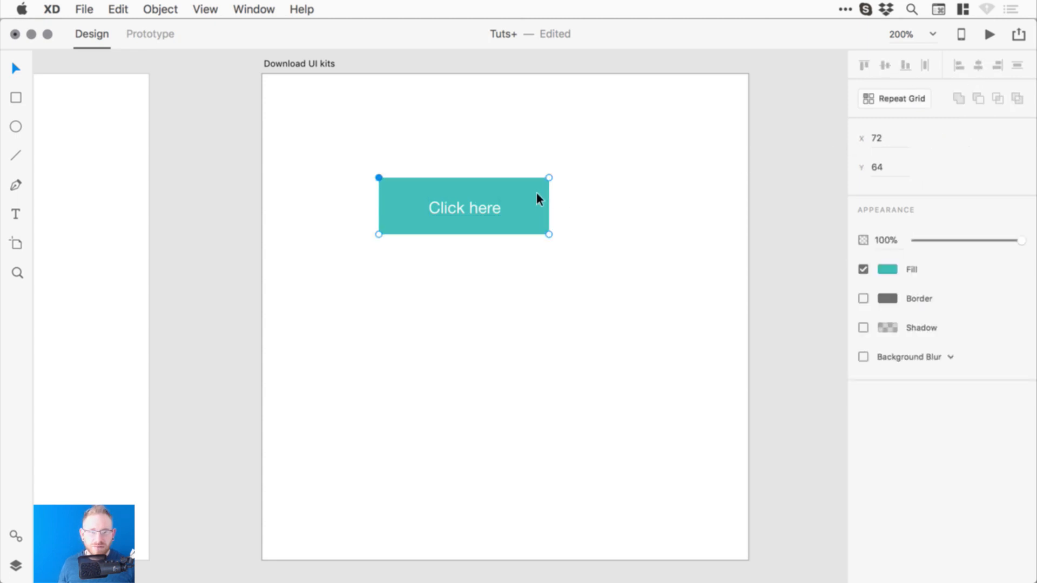
{"action": "left_click", "coordinate": [720, 182]}
{"action": "left_click", "coordinate": [774, 168]}
{"action": "left_click", "coordinate": [548, 194]}
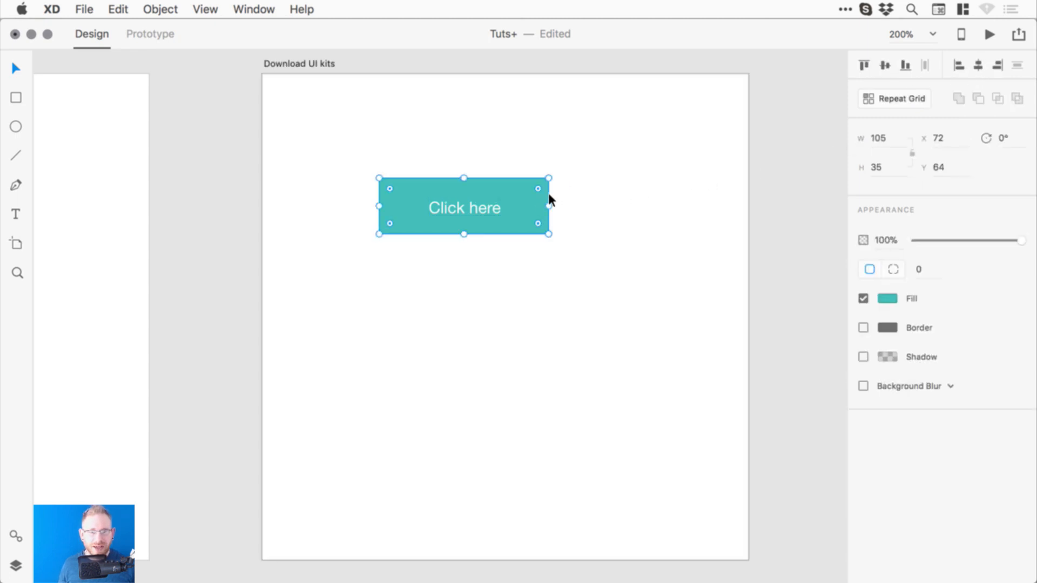
{"action": "left_click_drag", "start_coordinate": [549, 209], "coordinate": [528, 209]}
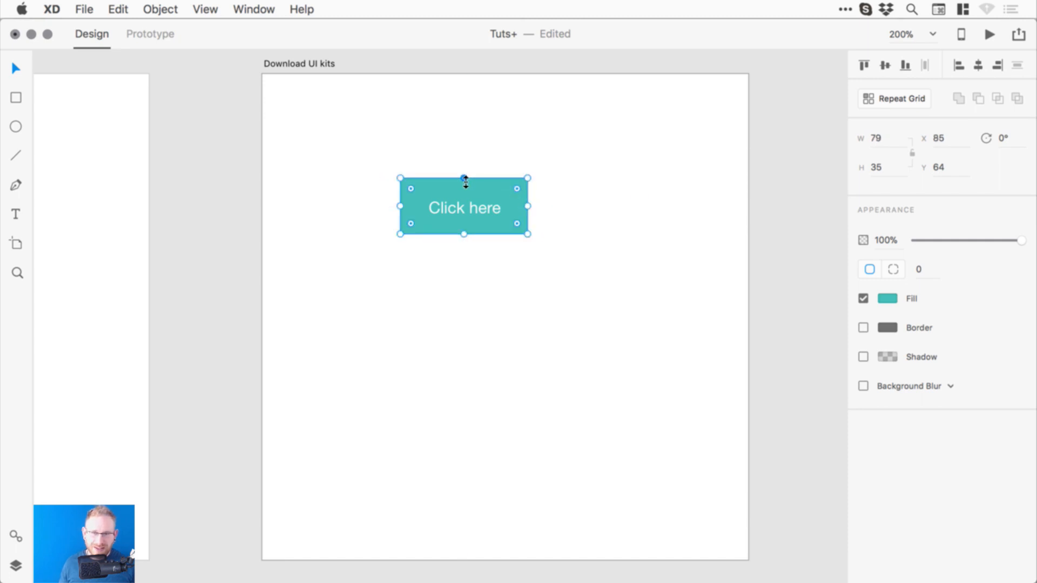
{"action": "left_click_drag", "start_coordinate": [465, 180], "coordinate": [466, 184]}
- Nudge the 'Click here' text up one pixel
{"action": "left_click", "coordinate": [478, 206]}
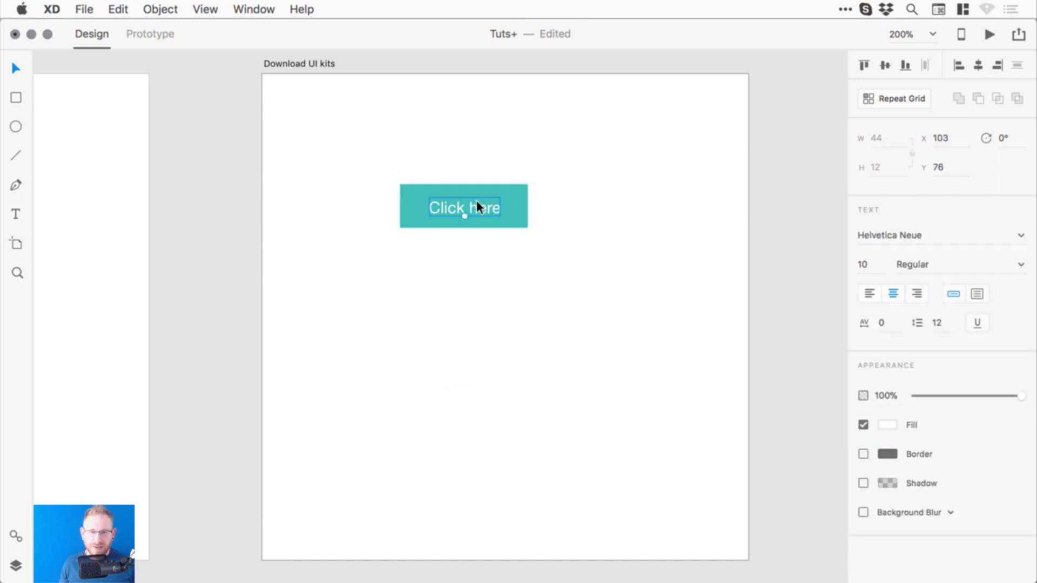
{"action": "key", "text": "Up"}
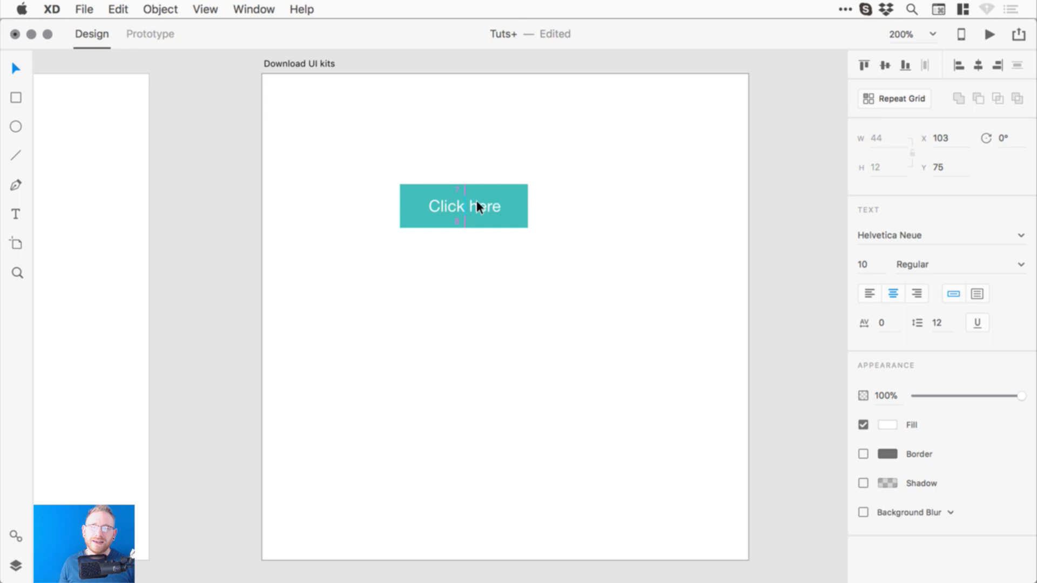
{"action": "left_click", "coordinate": [818, 171]}
{"action": "left_click_drag", "start_coordinate": [613, 180], "coordinate": [616, 188]}
- Give the rectangle a corner radius of 4, then select it together with the text
{"action": "left_click", "coordinate": [528, 195]}
{"action": "left_click", "coordinate": [919, 269]}
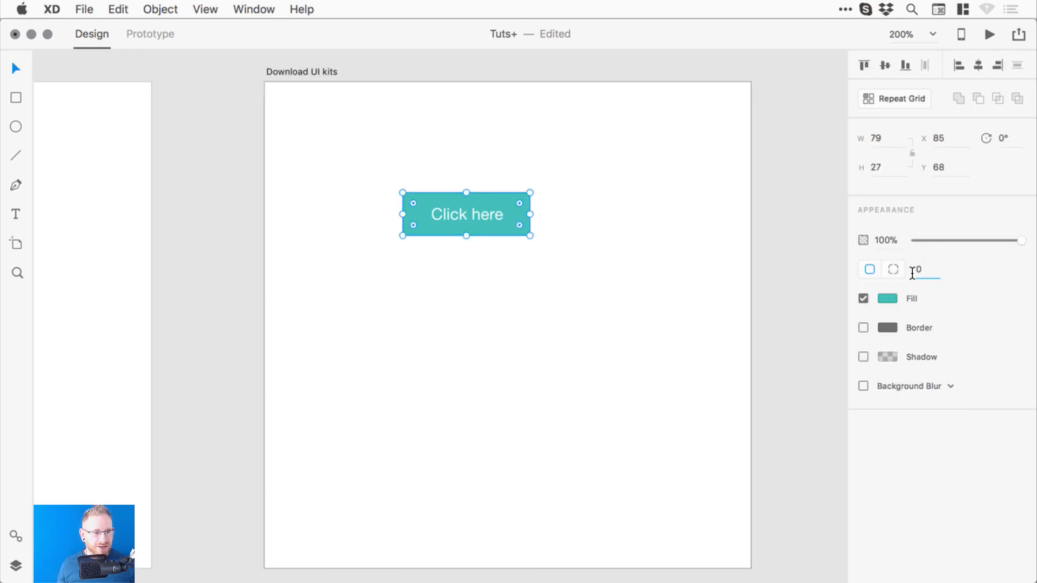
{"action": "type", "text": "4"}
{"action": "key", "text": "Escape"}
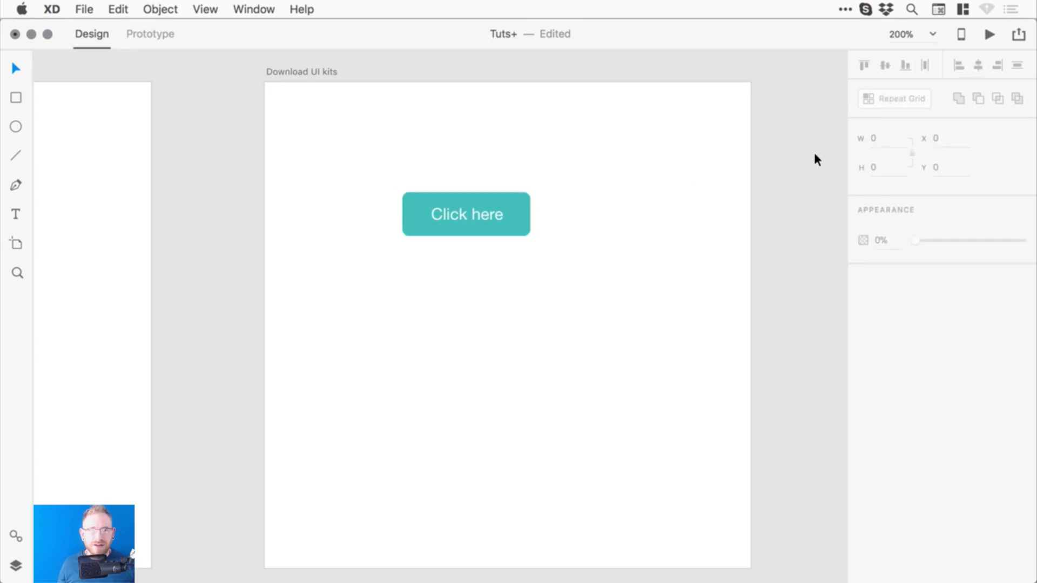
{"action": "left_click", "coordinate": [473, 214]}
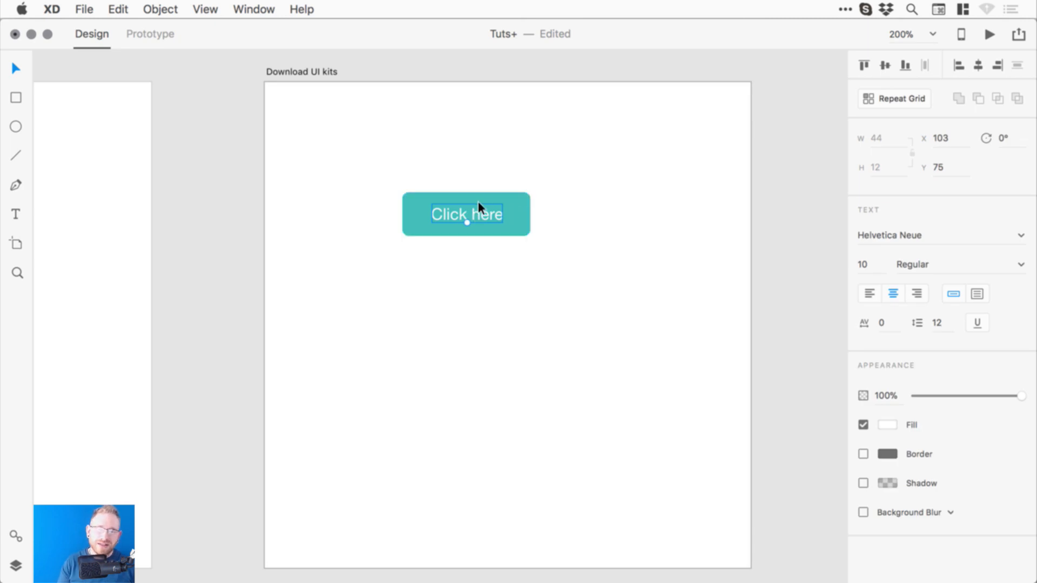
{"action": "left_click", "coordinate": [523, 207], "text": "shift"}
- Group the text and rectangle and rename the group layer 'Button'
{"action": "left_click", "coordinate": [162, 8]}
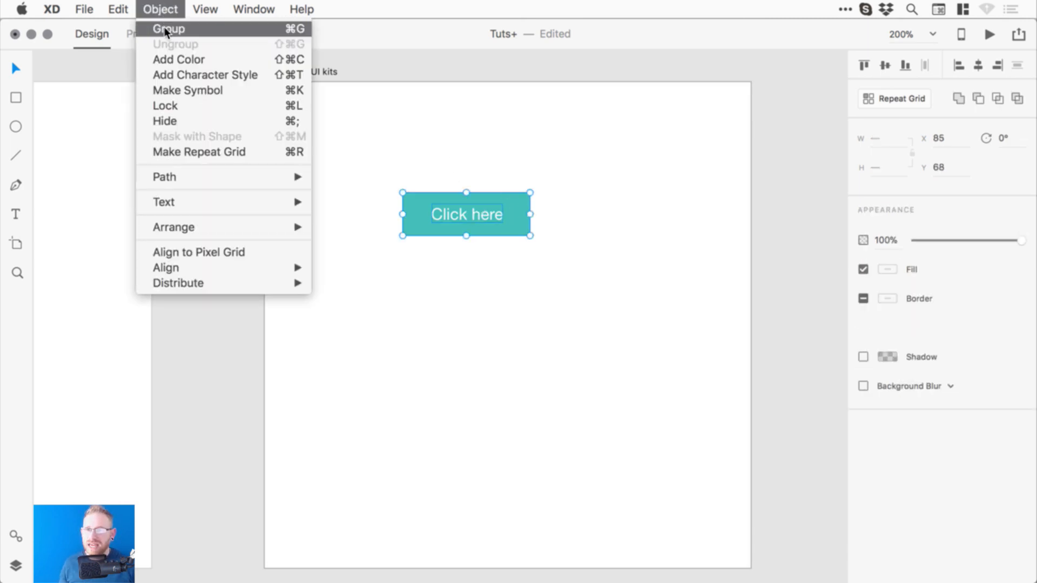
{"action": "left_click", "coordinate": [165, 30]}
{"action": "left_click", "coordinate": [17, 566]}
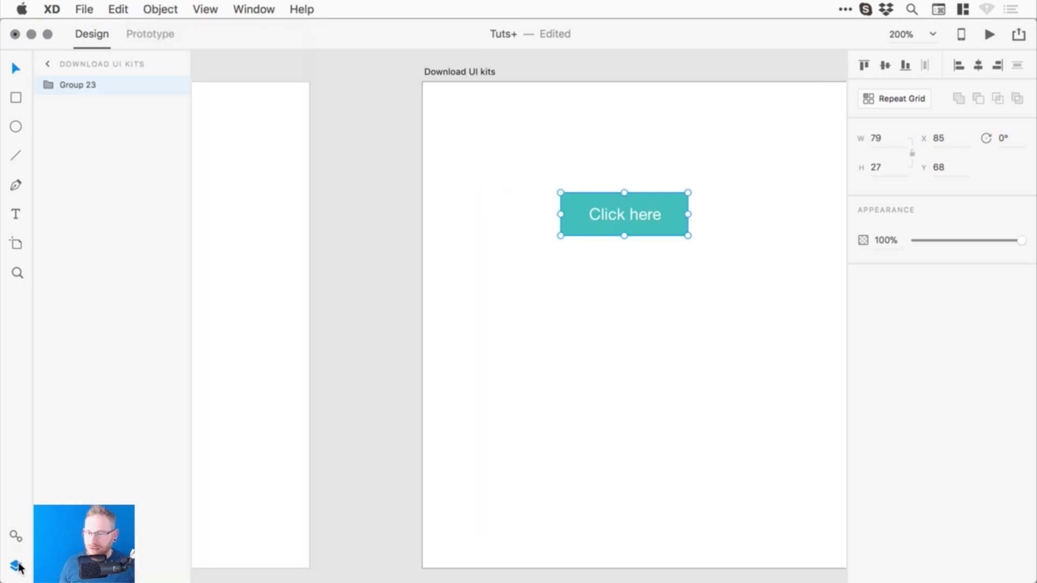
{"action": "double_click", "coordinate": [76, 85]}
{"action": "type", "text": "B"}
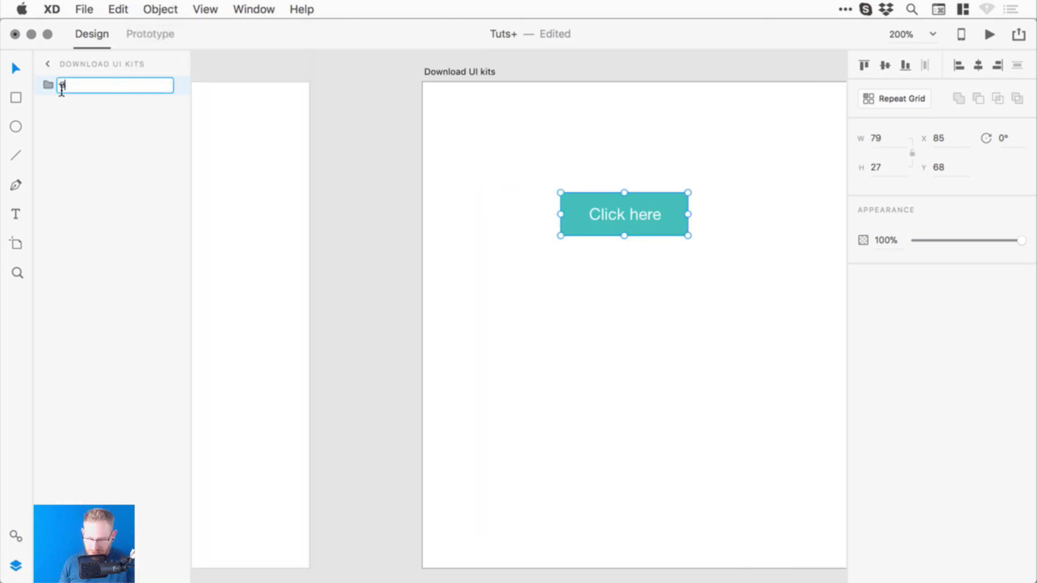
{"action": "type", "text": "utton"}
{"action": "key", "text": "Return"}
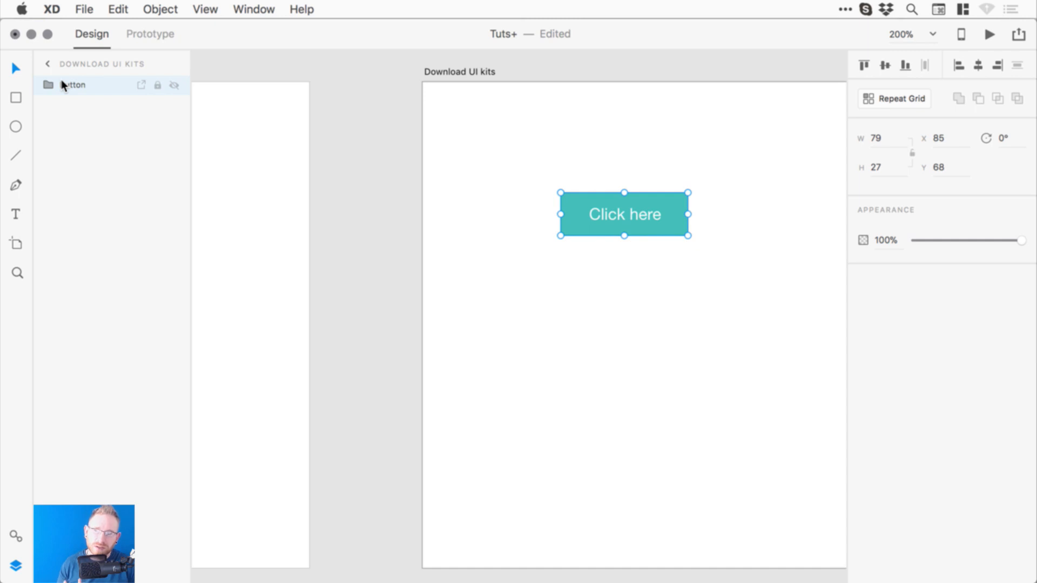
{"action": "left_click", "coordinate": [87, 9]}
{"action": "mouse_move", "coordinate": [144, 189]}
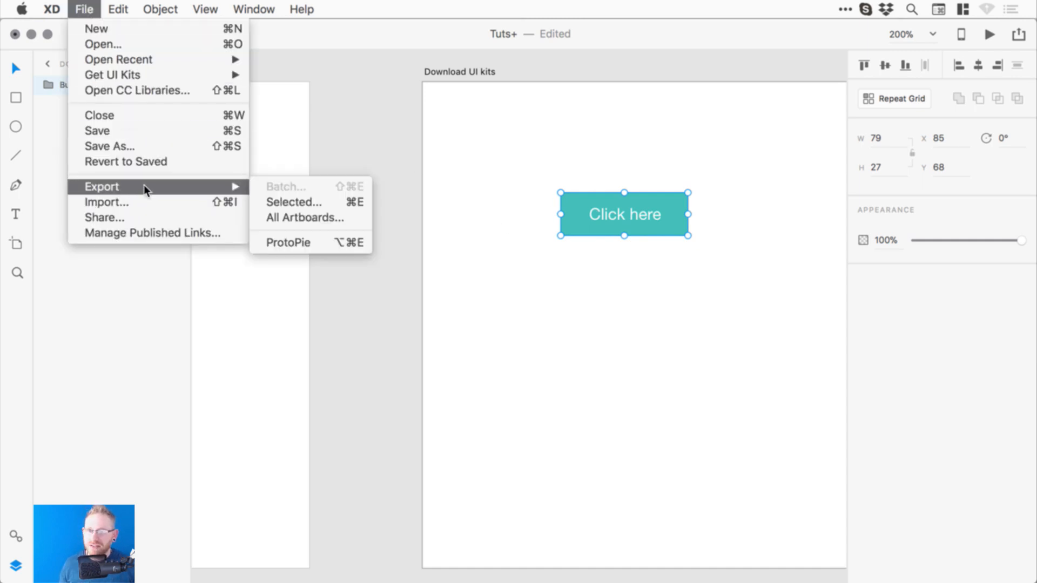
- Export the selected Button group, trying Web, iOS and Android targets at 1x / mdpi
{"action": "left_click", "coordinate": [317, 205]}
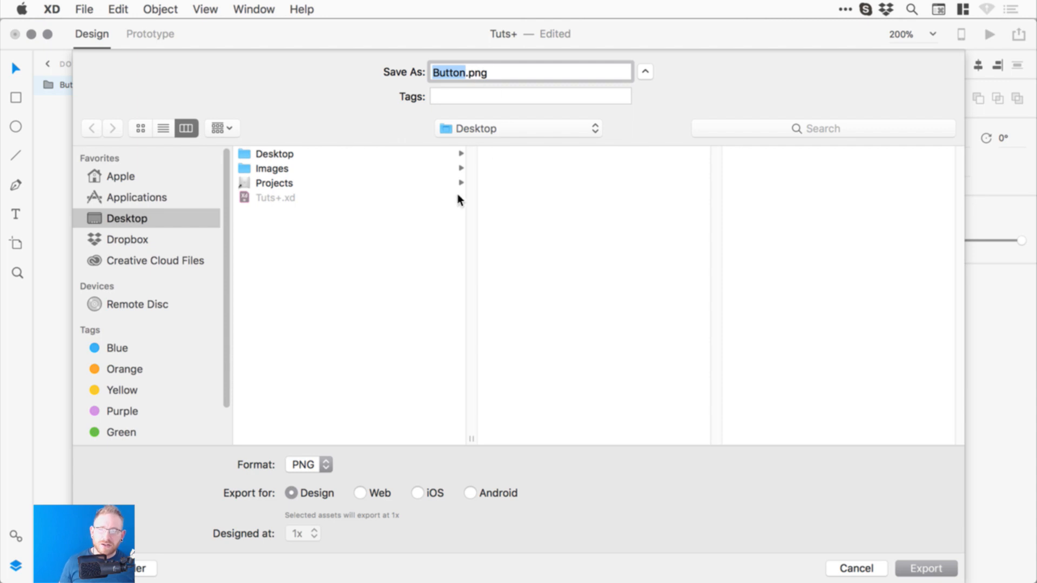
{"action": "left_click", "coordinate": [316, 465]}
{"action": "left_click", "coordinate": [319, 465]}
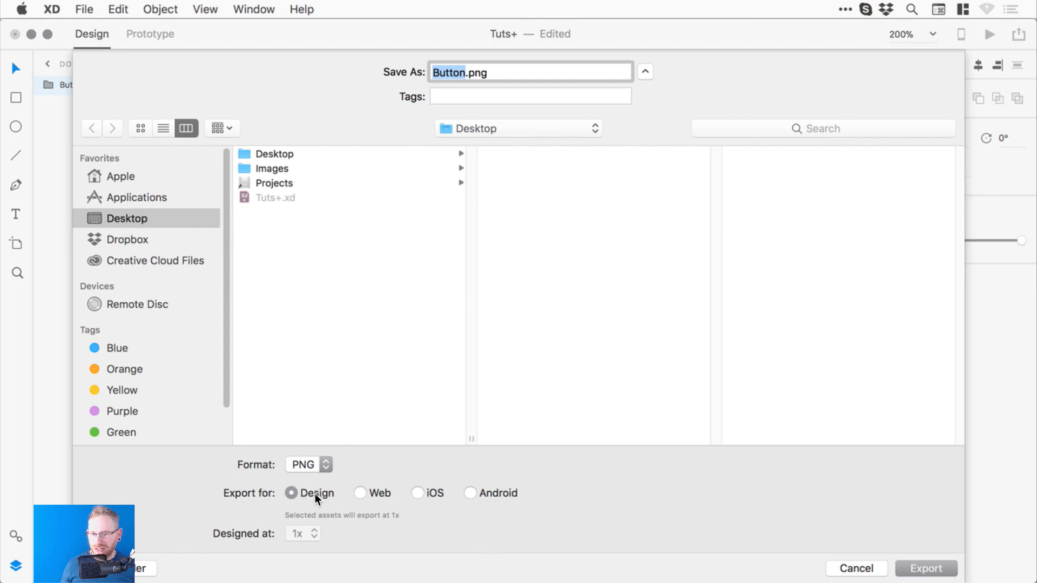
{"action": "left_click", "coordinate": [360, 493]}
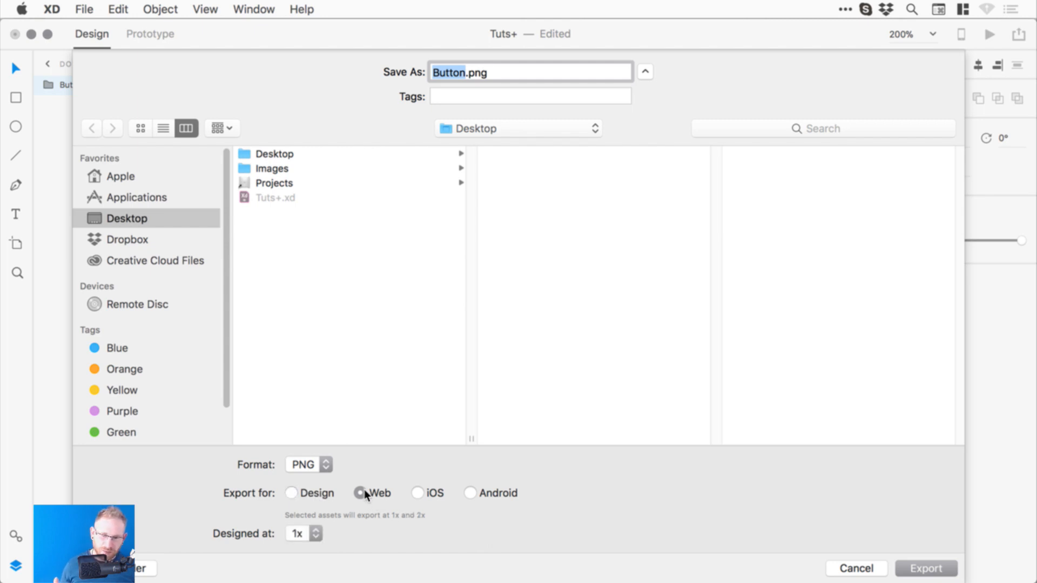
{"action": "left_click", "coordinate": [312, 534]}
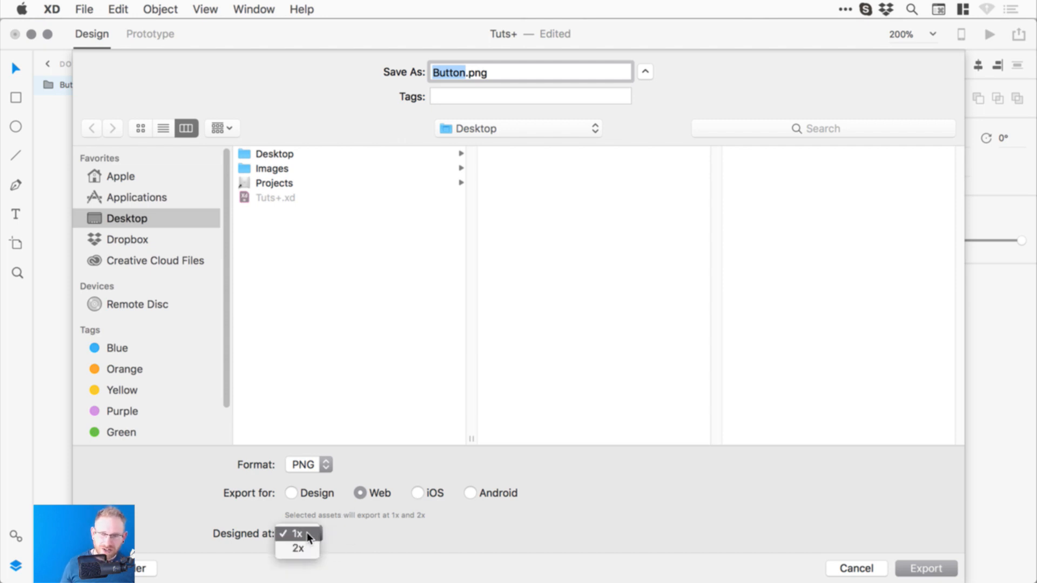
{"action": "left_click", "coordinate": [419, 516]}
{"action": "left_click", "coordinate": [418, 492]}
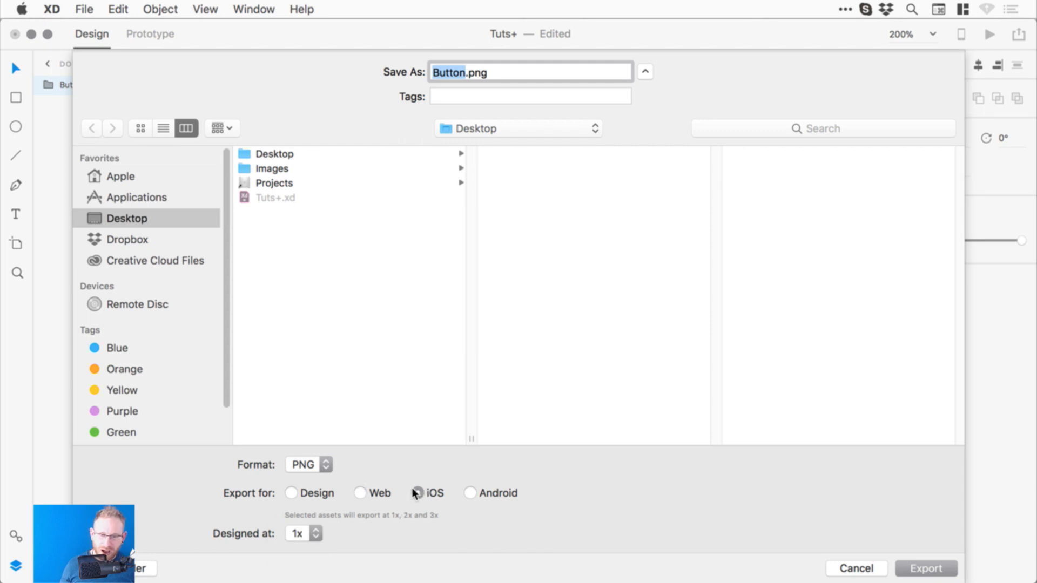
{"action": "left_click", "coordinate": [312, 533]}
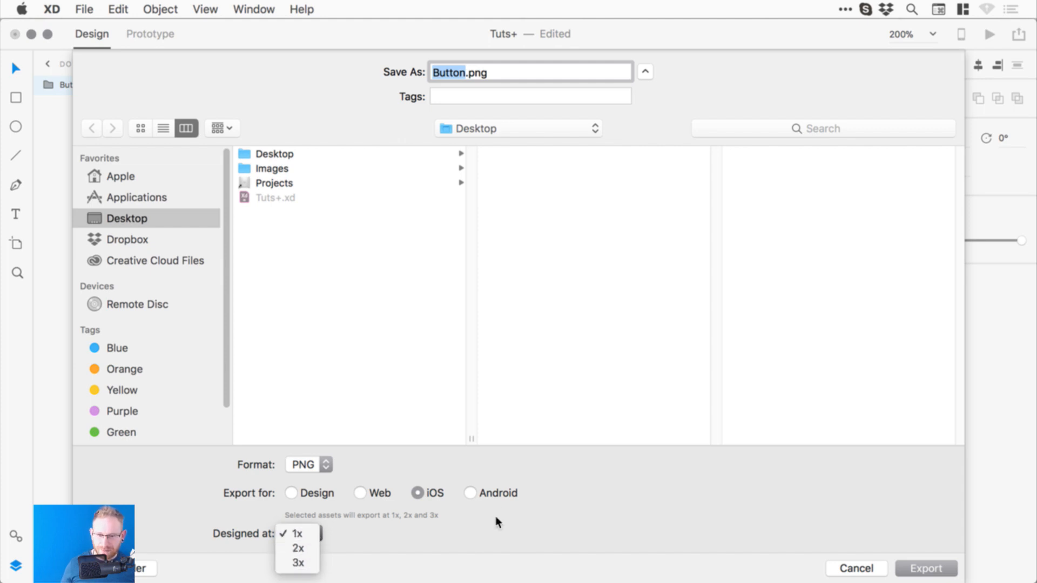
{"action": "left_click", "coordinate": [475, 497]}
{"action": "left_click", "coordinate": [470, 493]}
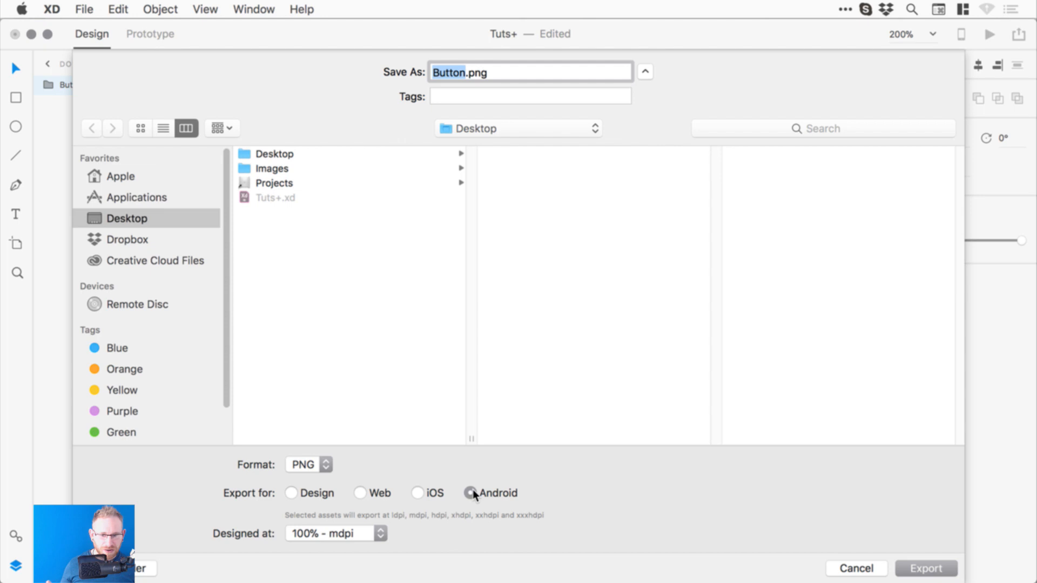
{"action": "left_click", "coordinate": [374, 532]}
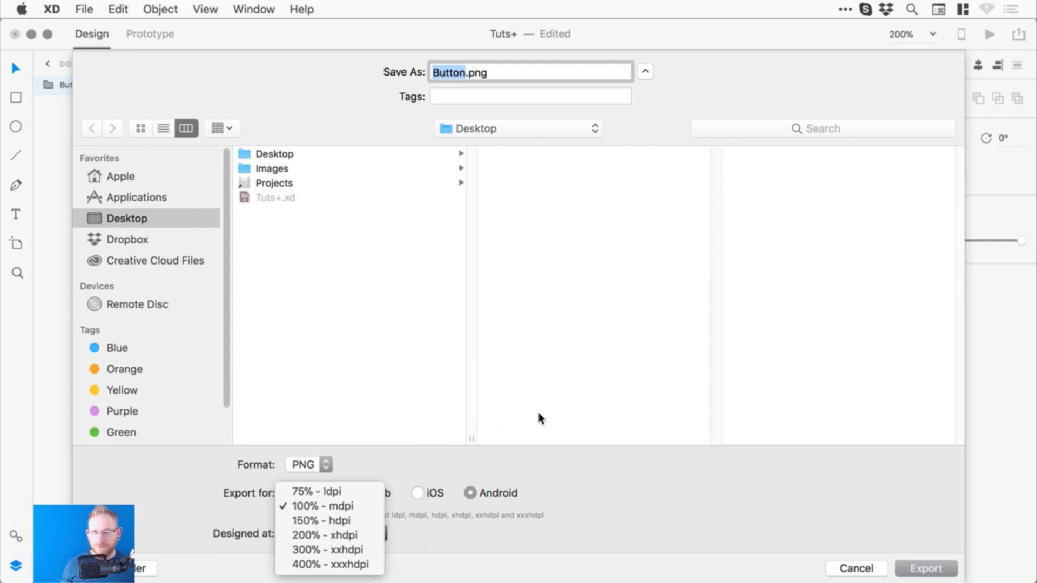
{"action": "left_click", "coordinate": [461, 475]}
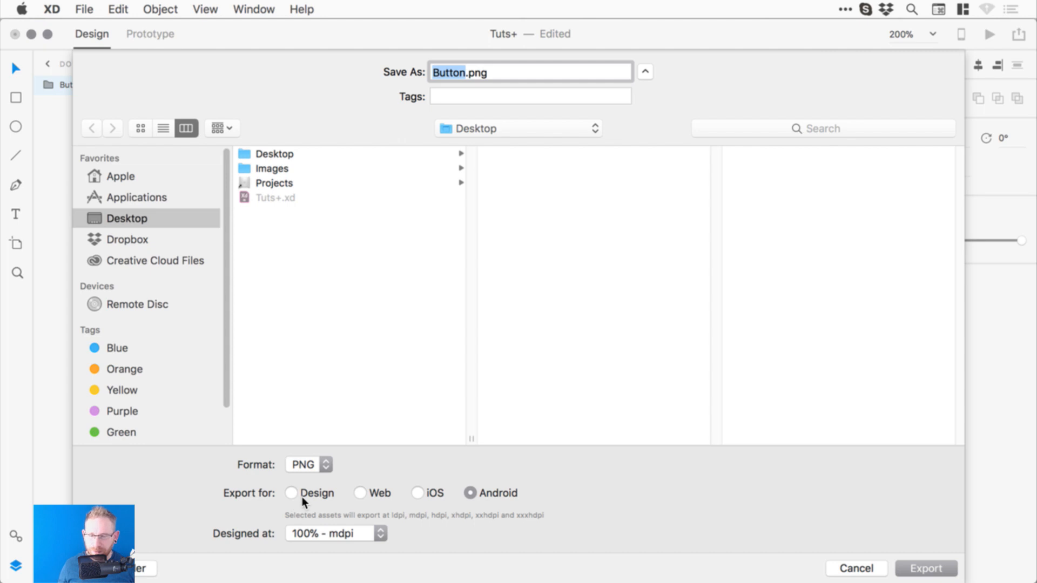
- Switch back to Design with PNG format and export Button.png to the Desktop
{"action": "left_click", "coordinate": [307, 494]}
{"action": "left_click", "coordinate": [306, 466]}
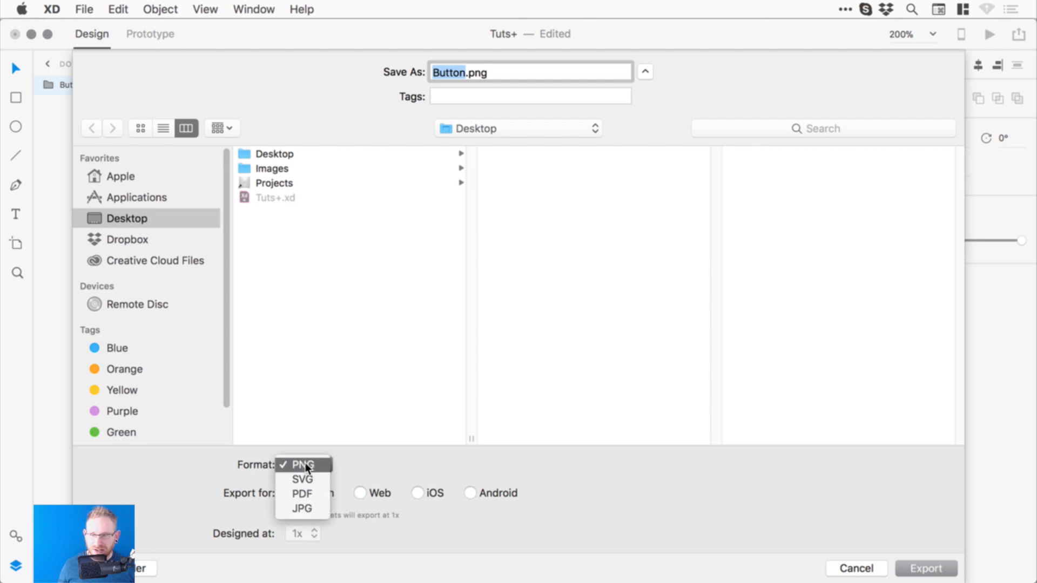
{"action": "left_click", "coordinate": [303, 479]}
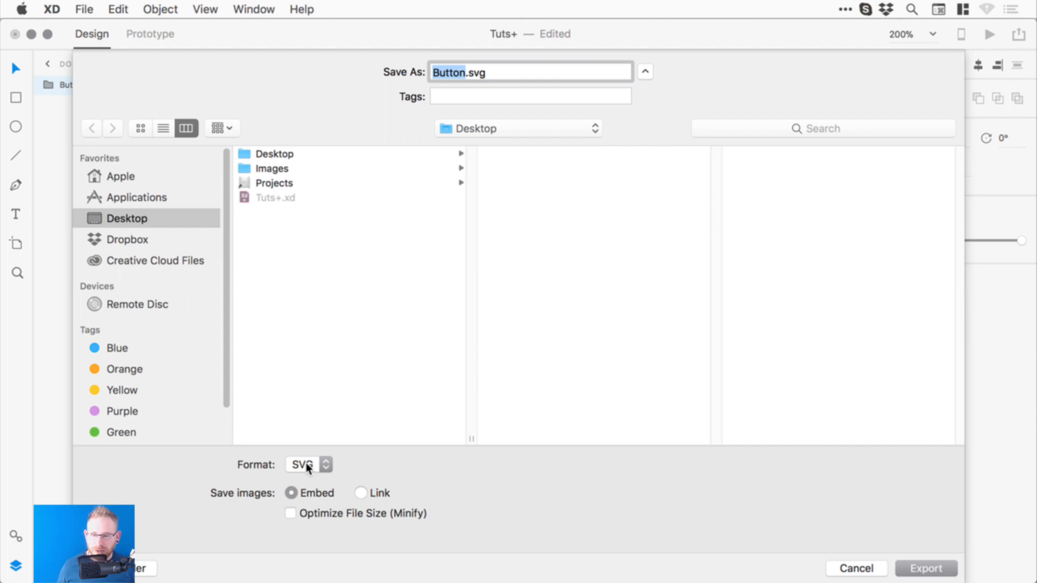
{"action": "left_click", "coordinate": [307, 466]}
{"action": "left_click", "coordinate": [303, 450]}
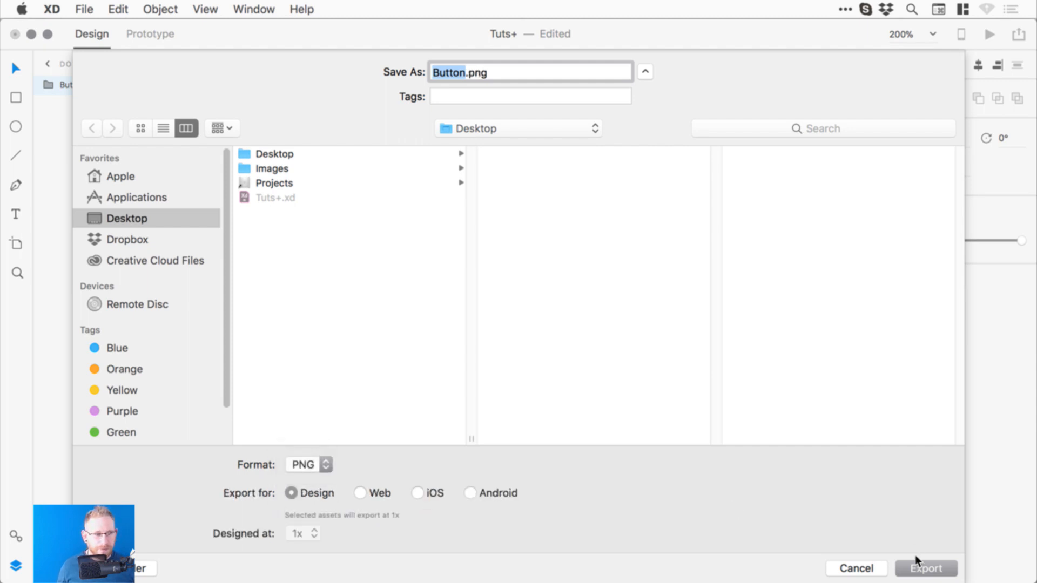
{"action": "left_click", "coordinate": [925, 569]}
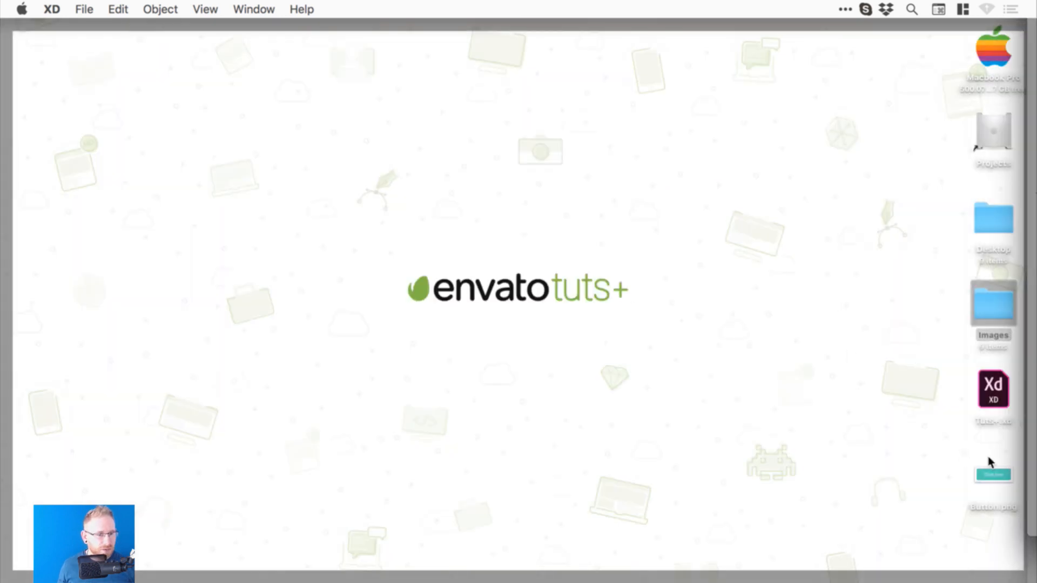
{"action": "left_click", "coordinate": [993, 477]}
{"action": "key", "text": "space"}
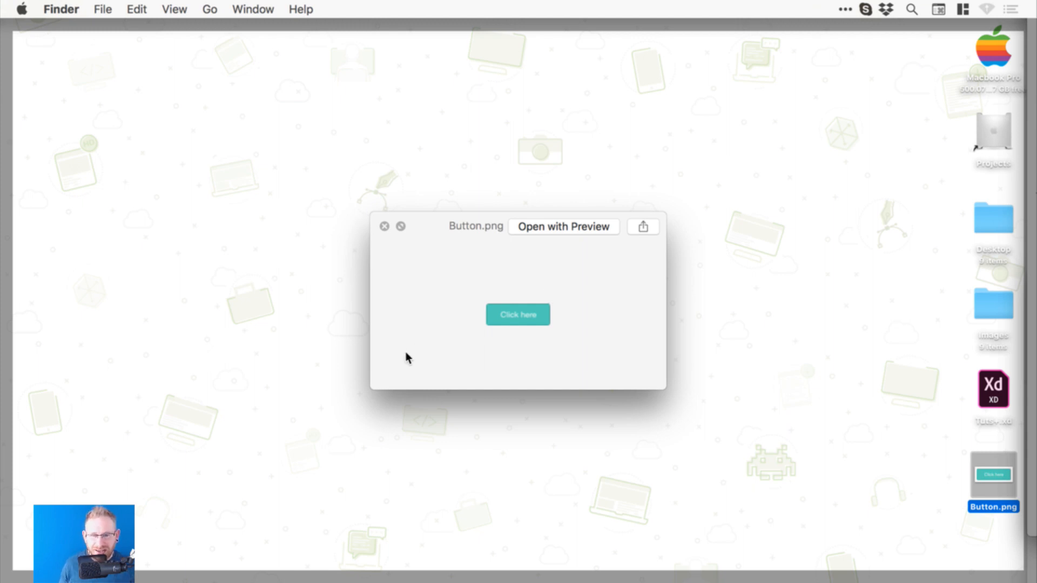
{"action": "key", "text": "space"}
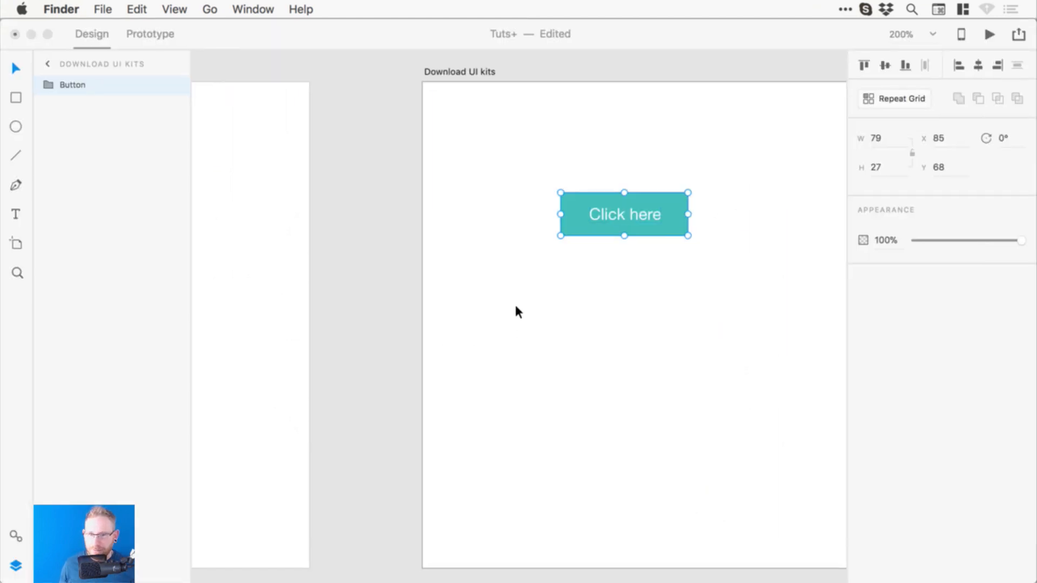
- Export the selected Button group again in SVG format to the Desktop
{"action": "left_click", "coordinate": [317, 71]}
{"action": "left_click", "coordinate": [84, 9]}
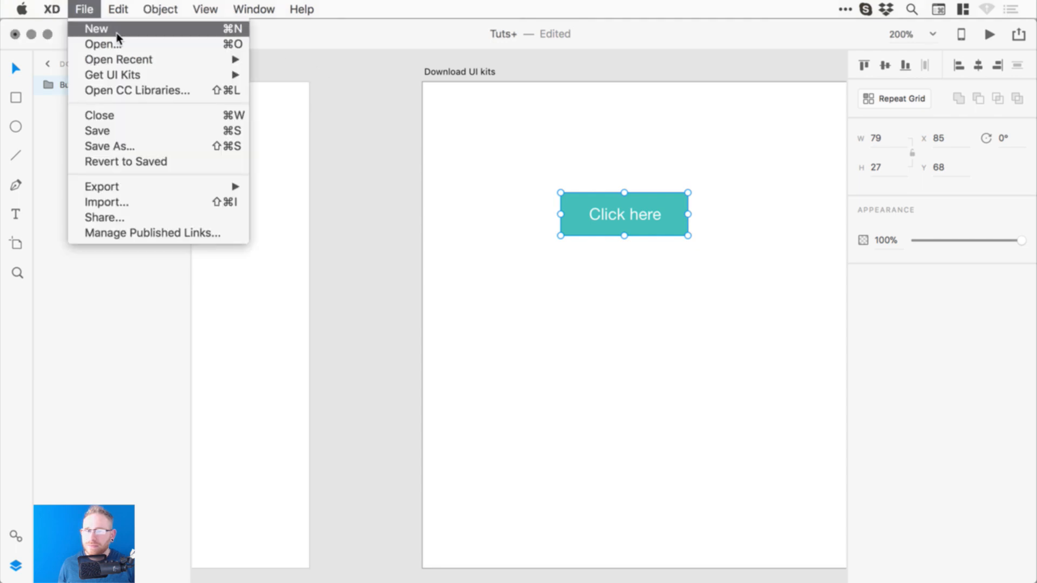
{"action": "mouse_move", "coordinate": [231, 186]}
{"action": "left_click", "coordinate": [292, 203]}
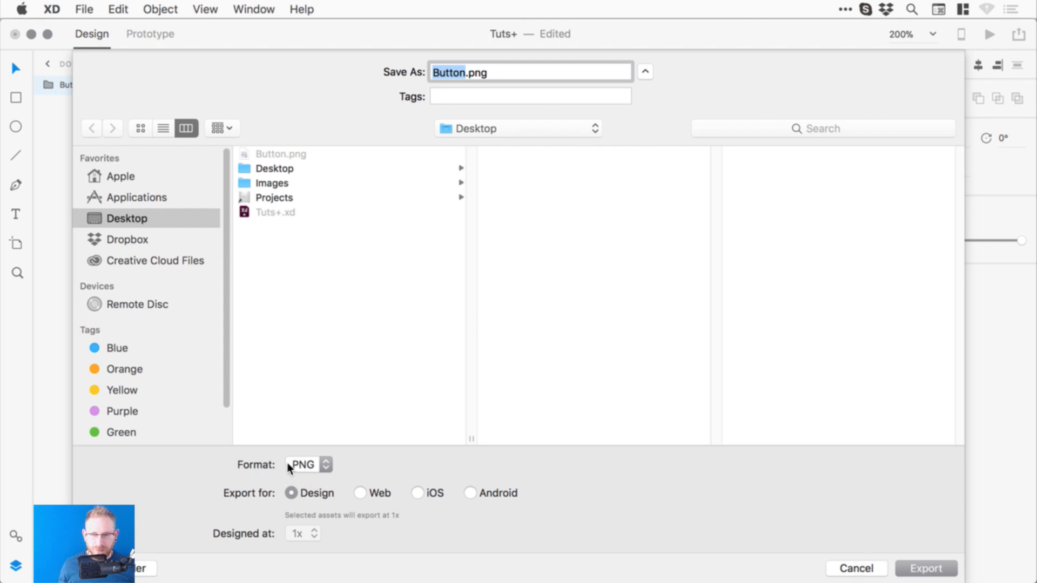
{"action": "left_click", "coordinate": [303, 465]}
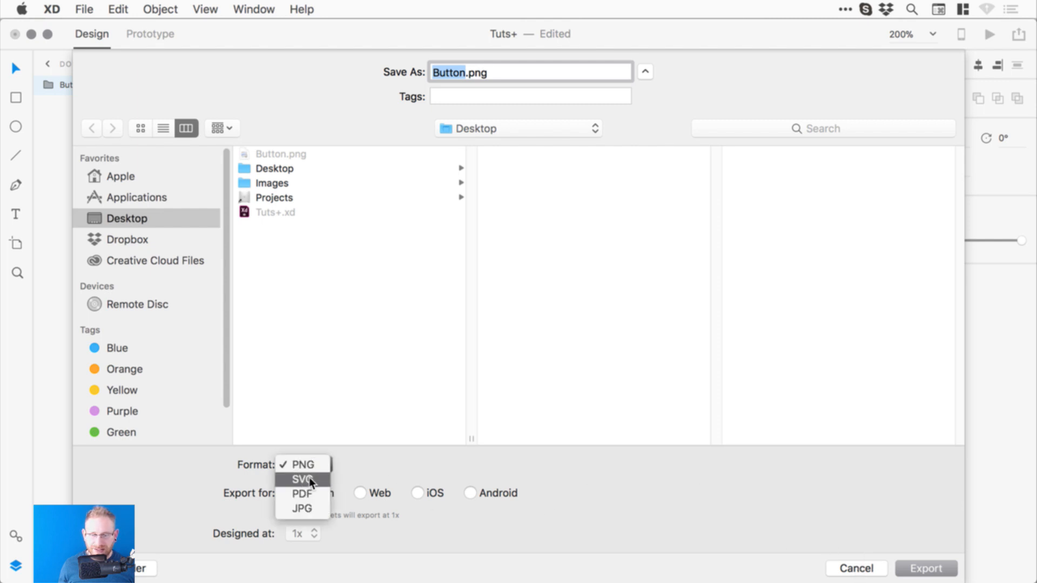
{"action": "left_click", "coordinate": [309, 479]}
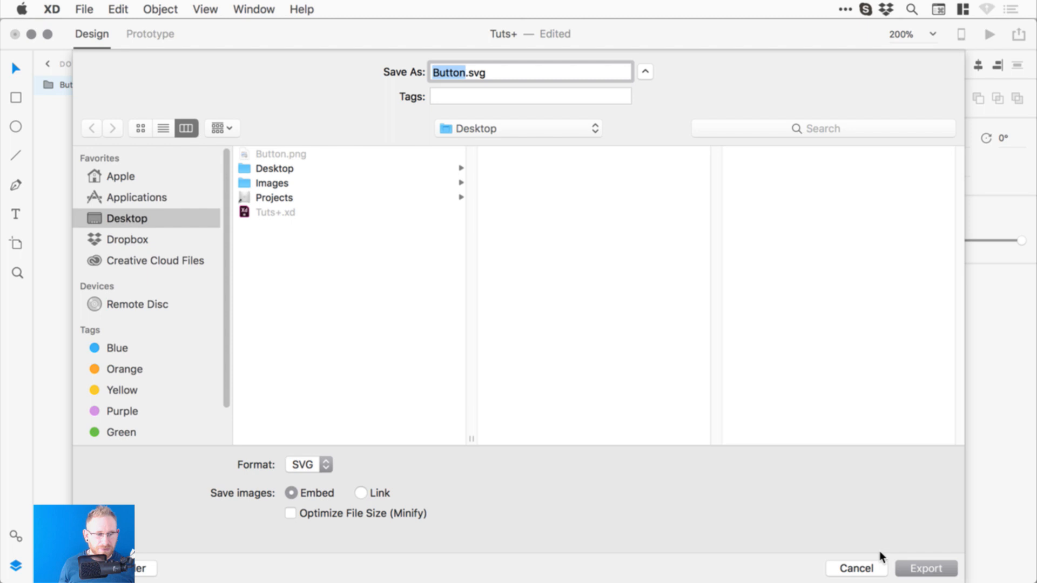
{"action": "left_click", "coordinate": [929, 569]}
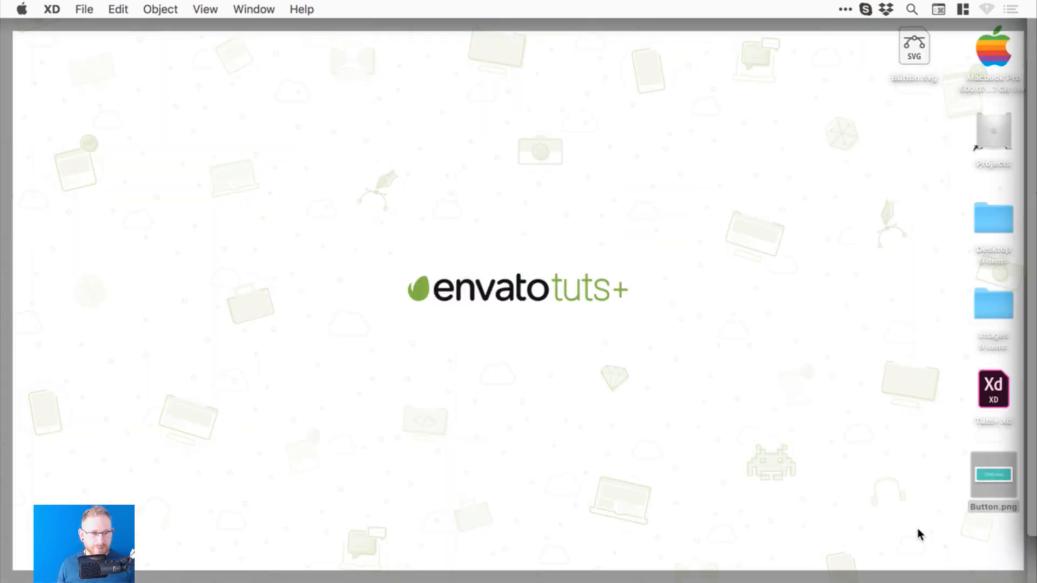
- Preview the exported Button.svg on the desktop, then close the preview
{"action": "left_click", "coordinate": [922, 54]}
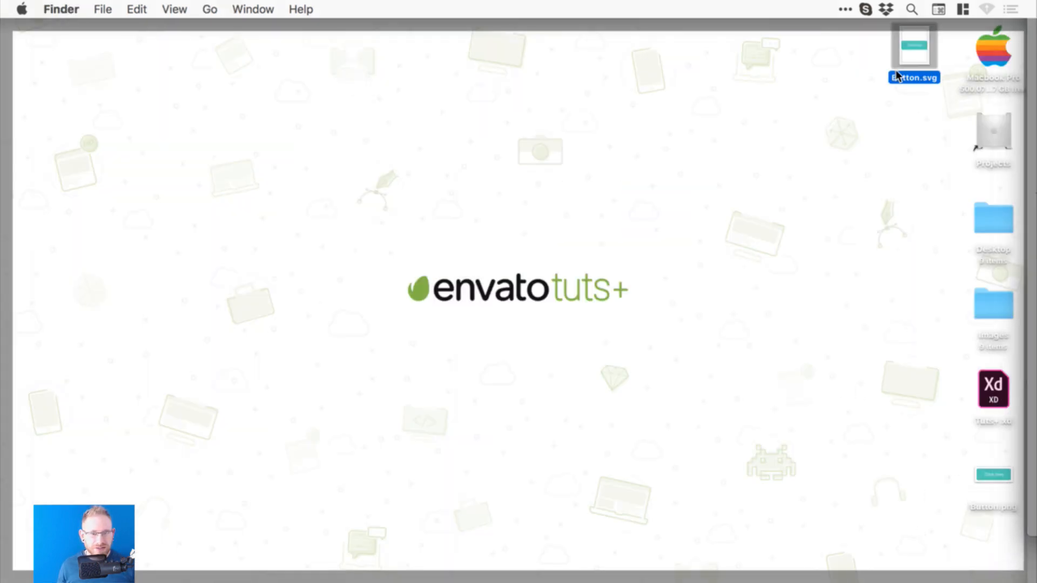
{"action": "key", "text": "space"}
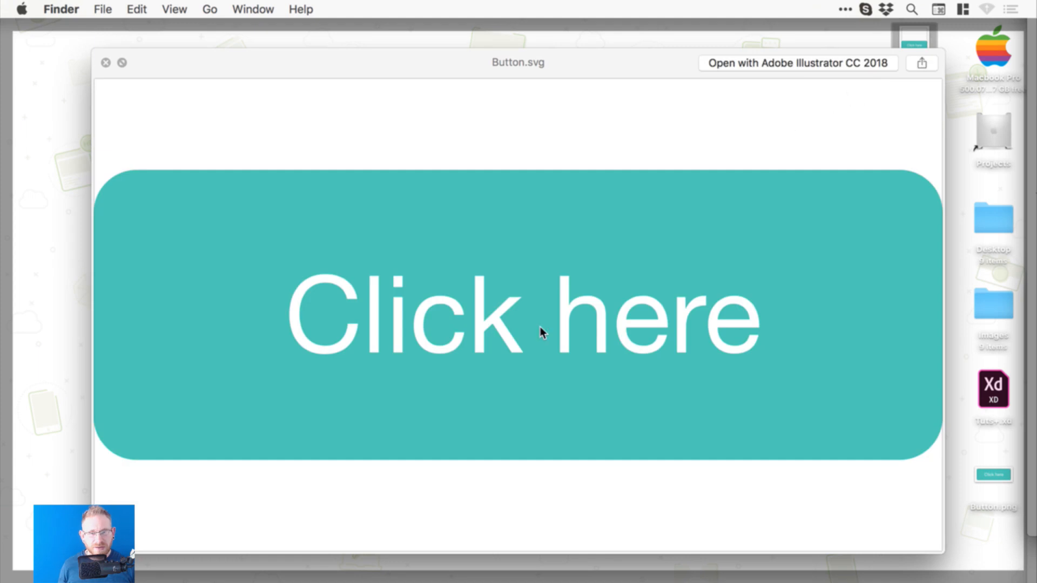
{"action": "key", "text": "space"}
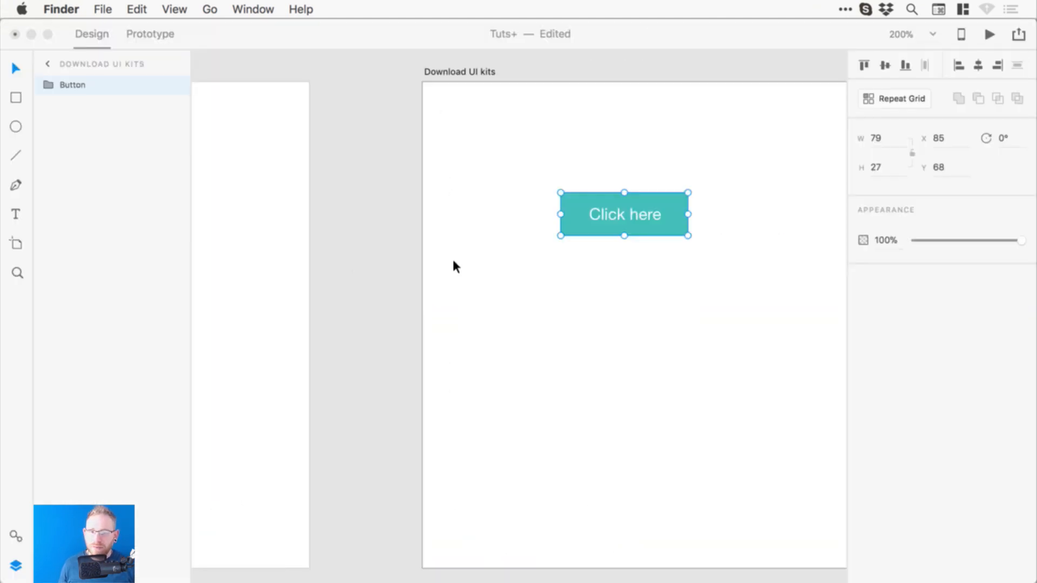
- Reselect the Click here button and hide the artboard list to widen the canvas
{"action": "left_click", "coordinate": [595, 193]}
{"action": "left_click", "coordinate": [509, 181]}
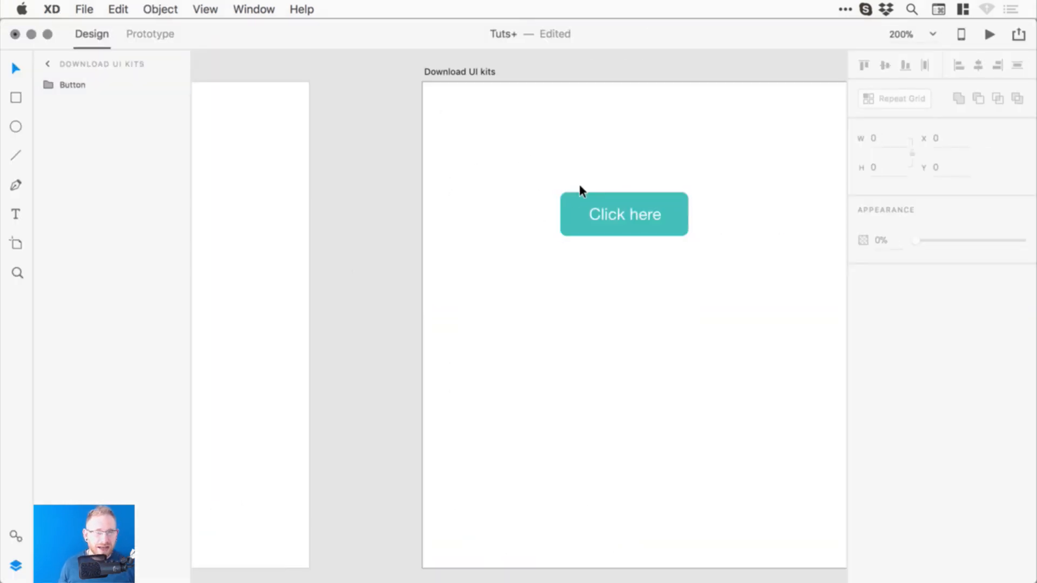
{"action": "left_click", "coordinate": [583, 196]}
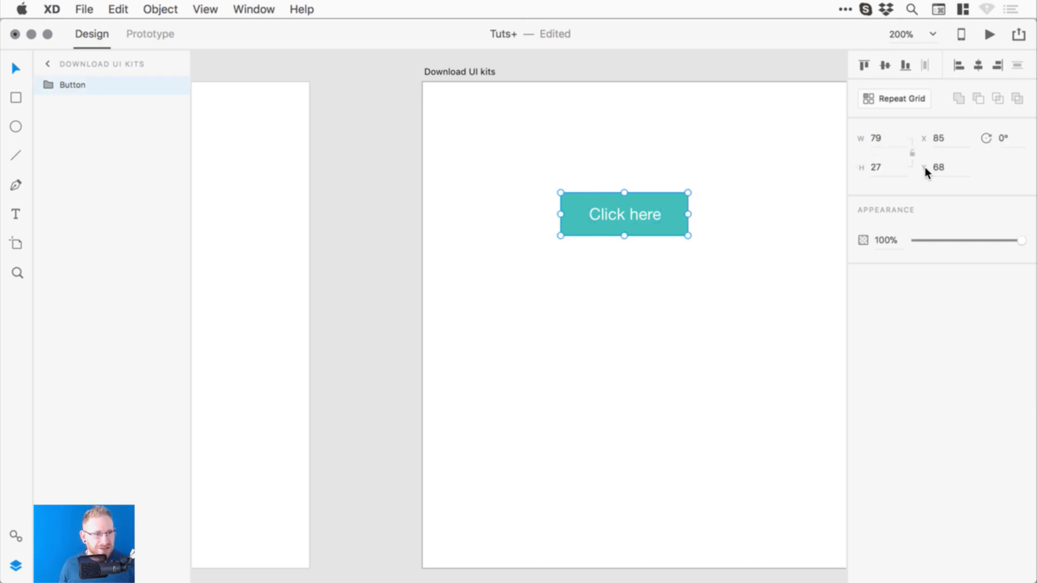
{"action": "double_click", "coordinate": [647, 211]}
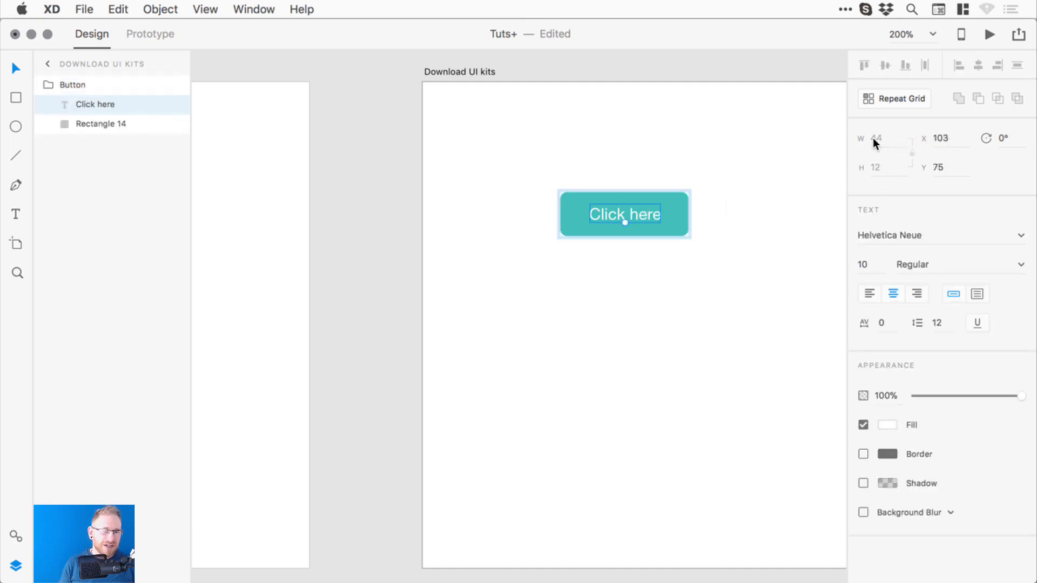
{"action": "left_click", "coordinate": [377, 157]}
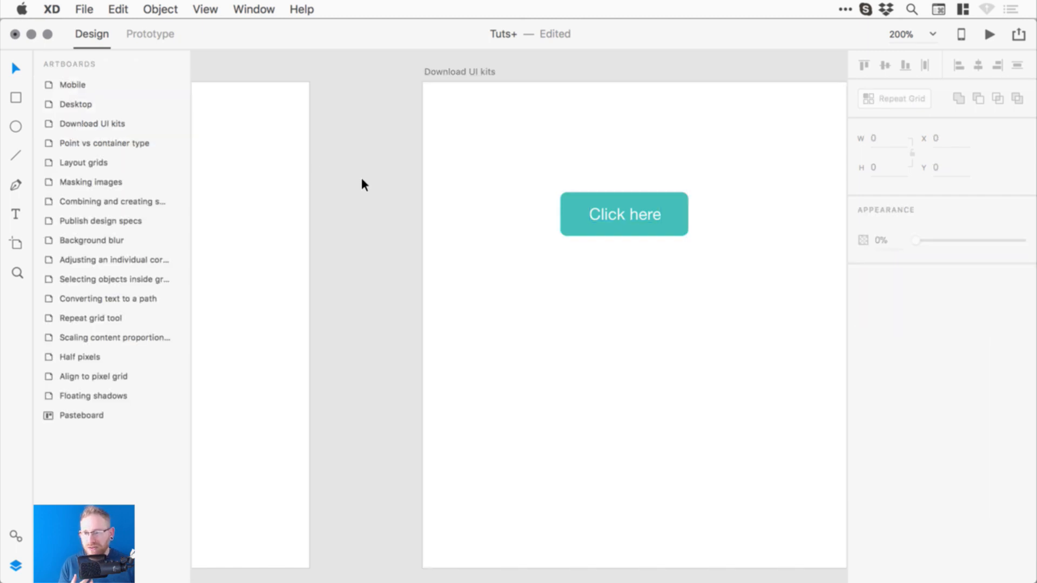
{"action": "key", "text": "super+y"}
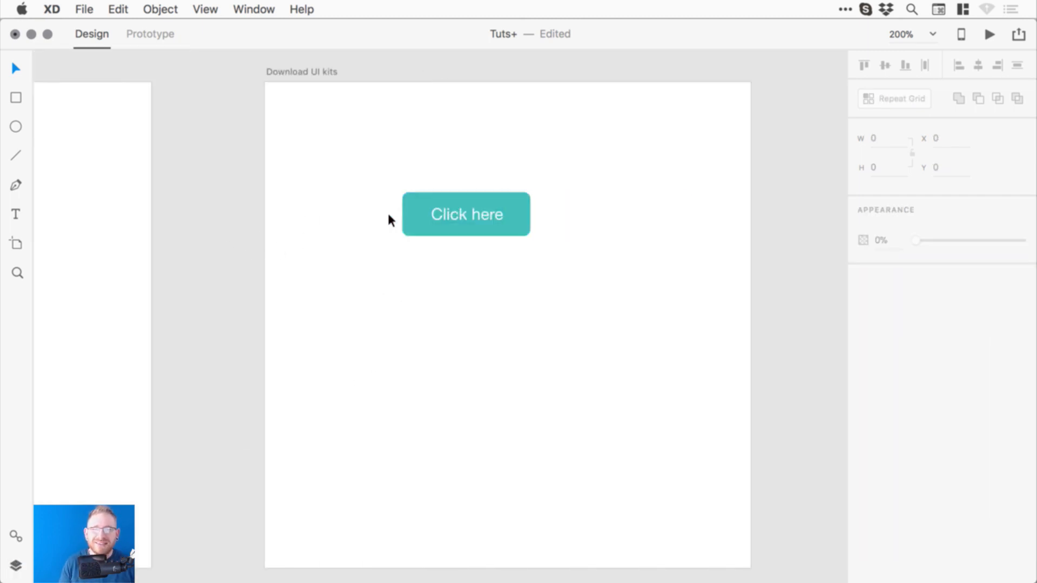
- Move the button to the artboard's vertical middle, centre it horizontally, and save
{"action": "left_click_drag", "start_coordinate": [389, 216], "coordinate": [566, 201]}
{"action": "left_click", "coordinate": [885, 65]}
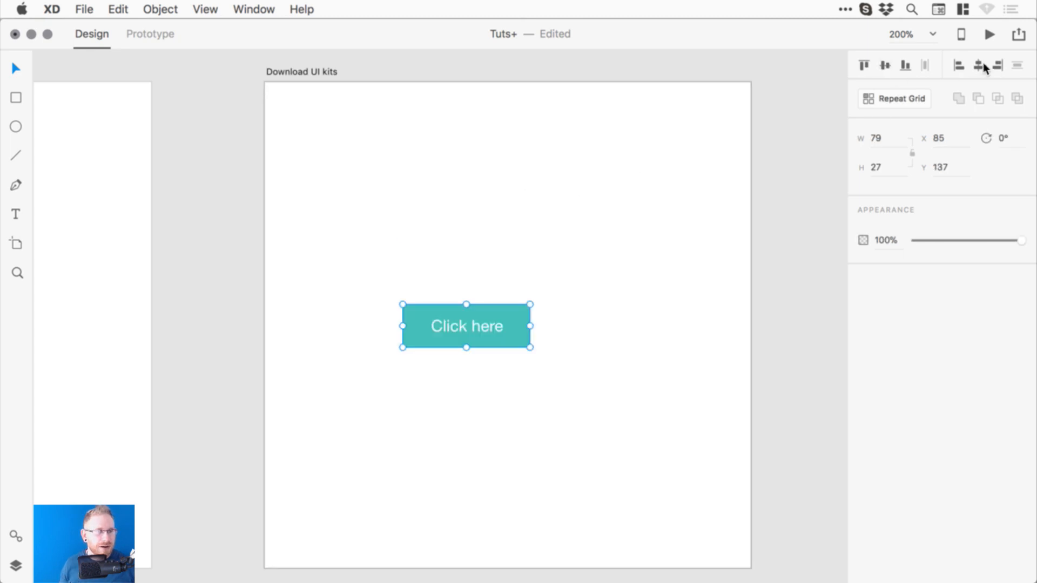
{"action": "left_click", "coordinate": [983, 67]}
{"action": "left_click", "coordinate": [780, 299]}
{"action": "key", "text": "super+s"}
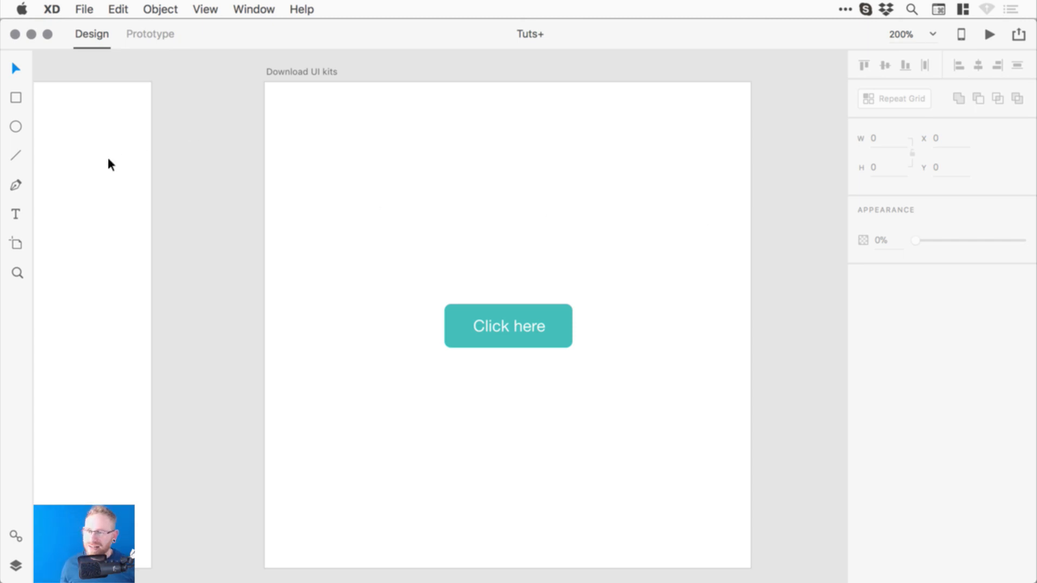
- Add a new text object above the button and colour it near-black
{"action": "left_click", "coordinate": [20, 216]}
{"action": "left_click", "coordinate": [450, 181]}
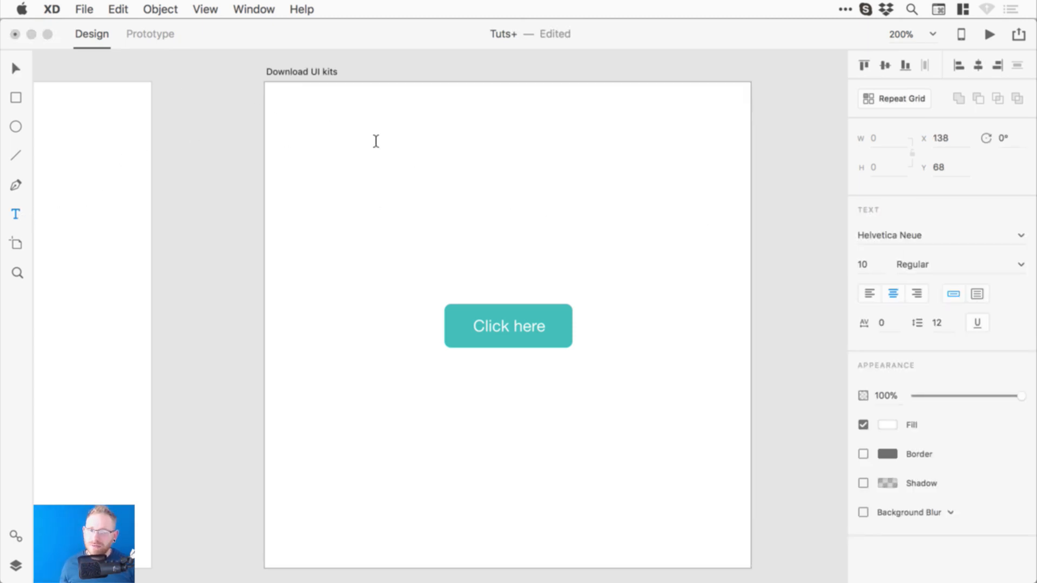
{"action": "key", "text": "Escape"}
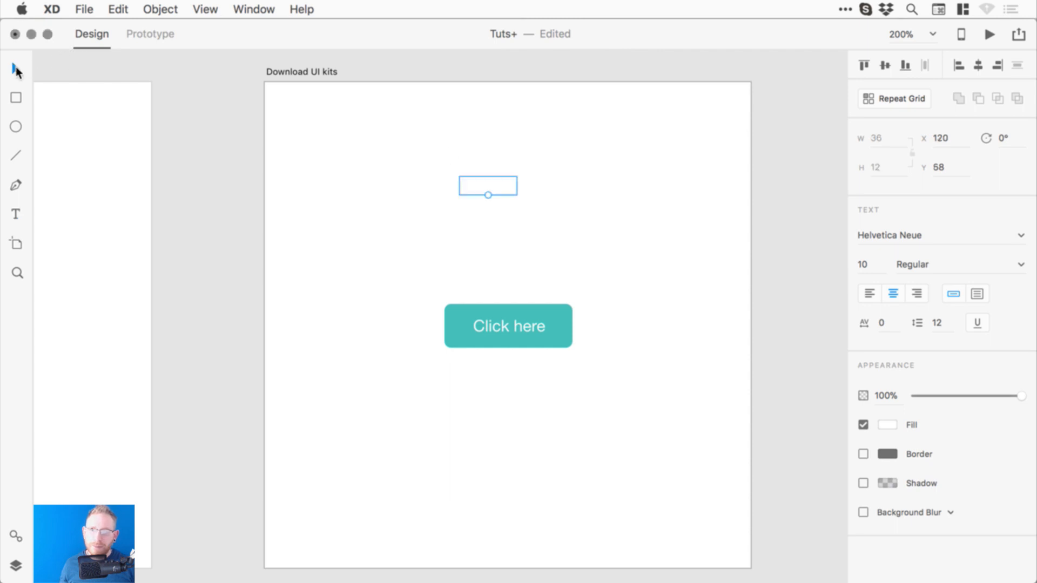
{"action": "left_click", "coordinate": [886, 424]}
{"action": "left_click_drag", "start_coordinate": [714, 372], "coordinate": [704, 440]}
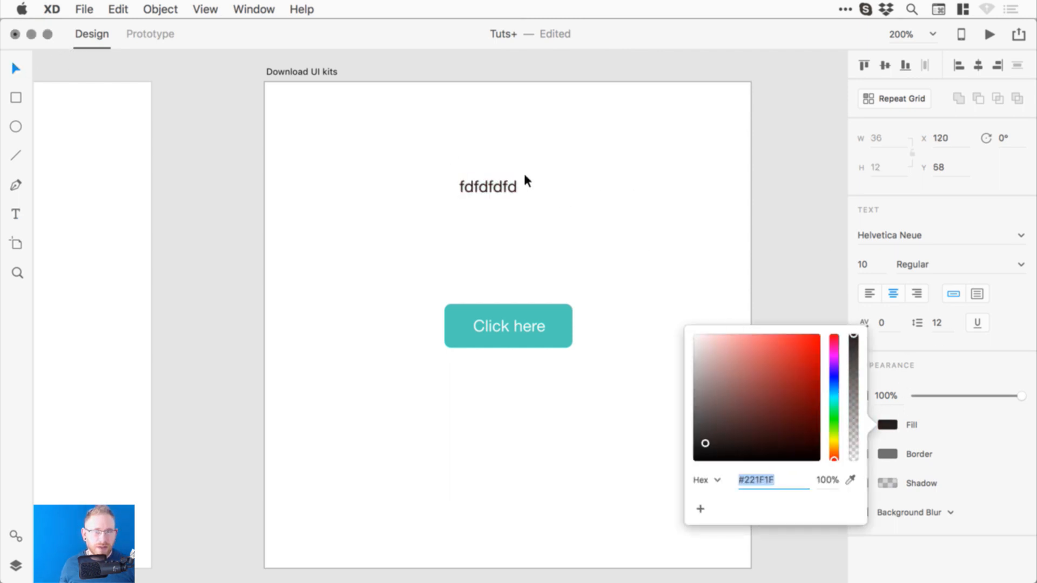
{"action": "left_click", "coordinate": [506, 187]}
- Underline the text, type 'Underline gdfdfsdjfkdshfd', and zoom in on it
{"action": "double_click", "coordinate": [507, 187]}
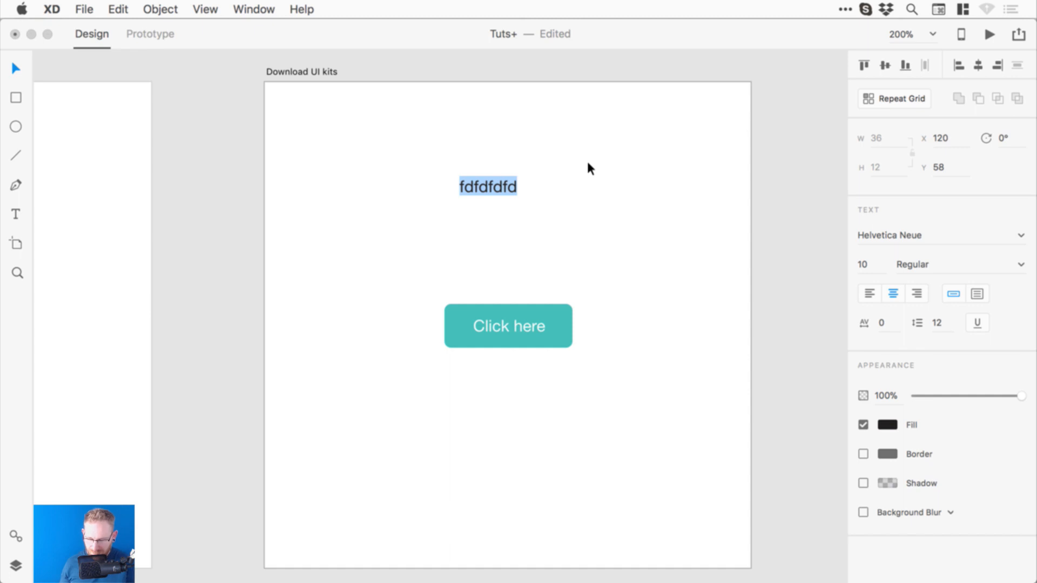
{"action": "left_click", "coordinate": [978, 323]}
{"action": "type", "text": "Underline"}
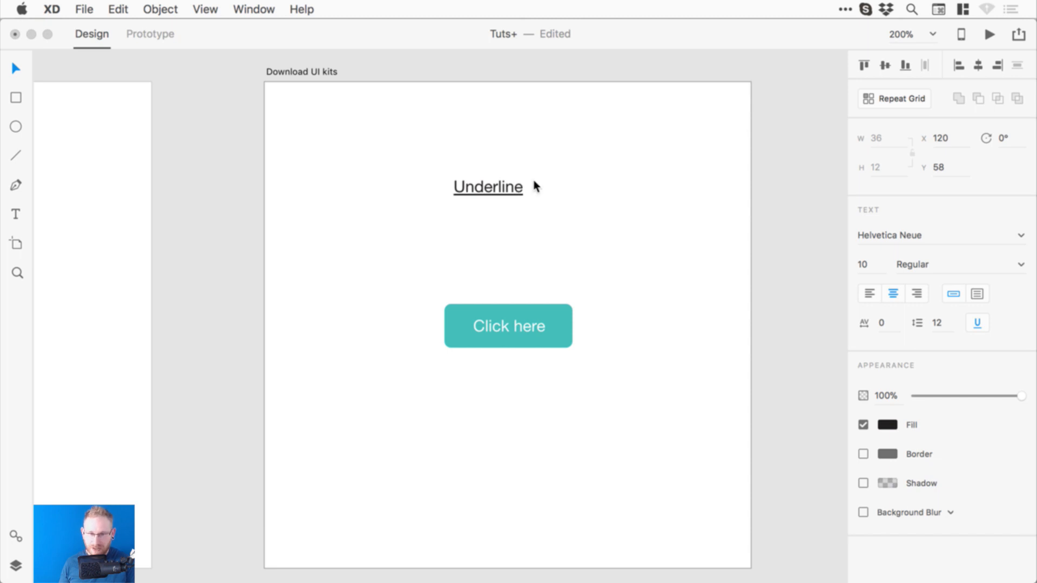
{"action": "type", "text": " gdfdfsdjfkdshfd"}
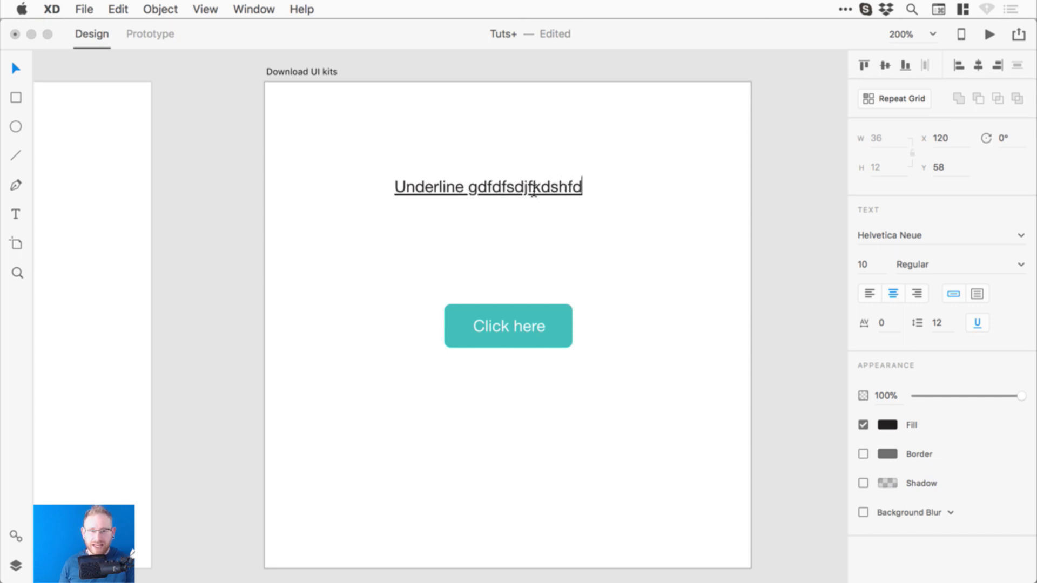
{"action": "key", "text": "Escape"}
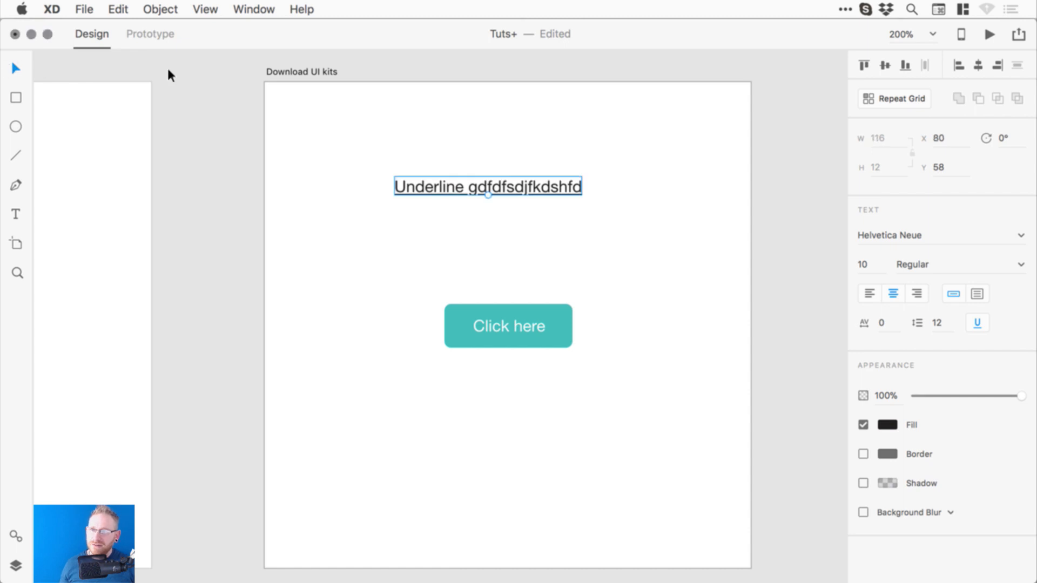
{"action": "key", "text": "super+space"}
{"action": "left_click_drag", "start_coordinate": [372, 156], "coordinate": [781, 273]}
- Drag the underlined text until it is centred above the Click here button
{"action": "left_click", "coordinate": [781, 247]}
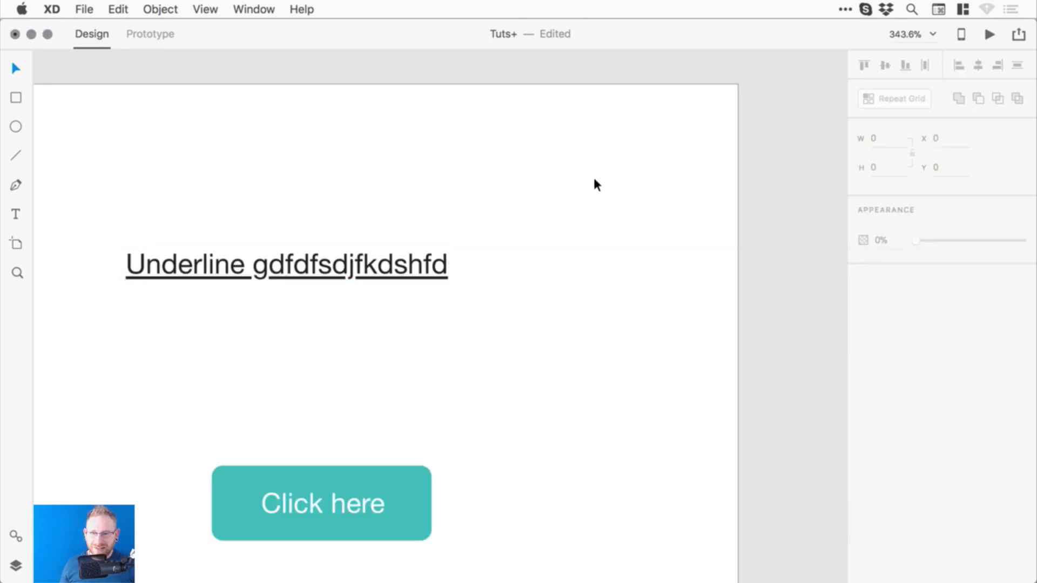
{"action": "left_click_drag", "start_coordinate": [542, 211], "coordinate": [598, 206]}
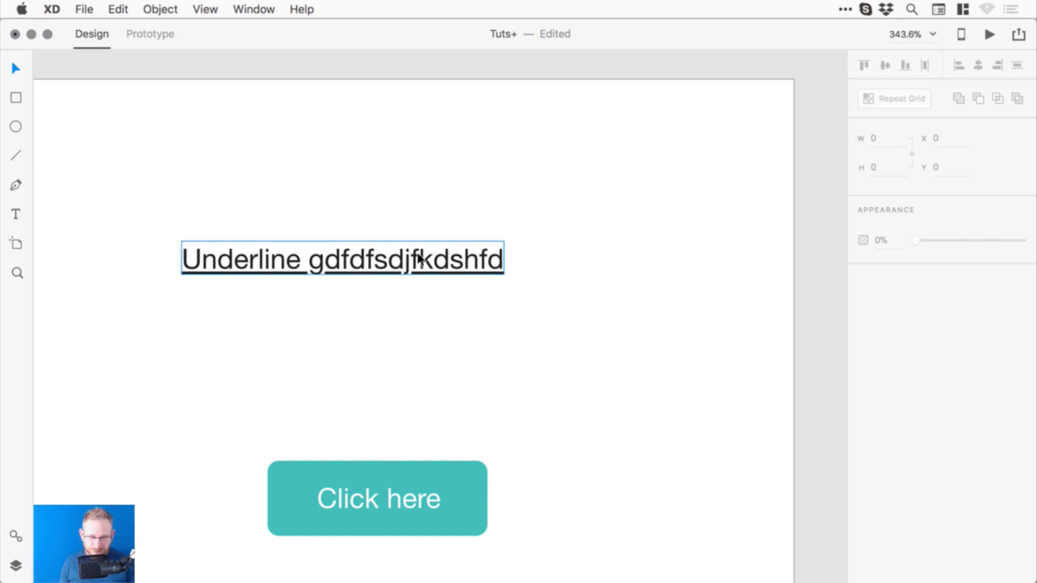
{"action": "scroll", "coordinate": [419, 259], "scroll_direction": "down", "scroll_amount": 2}
{"action": "left_click", "coordinate": [394, 269]}
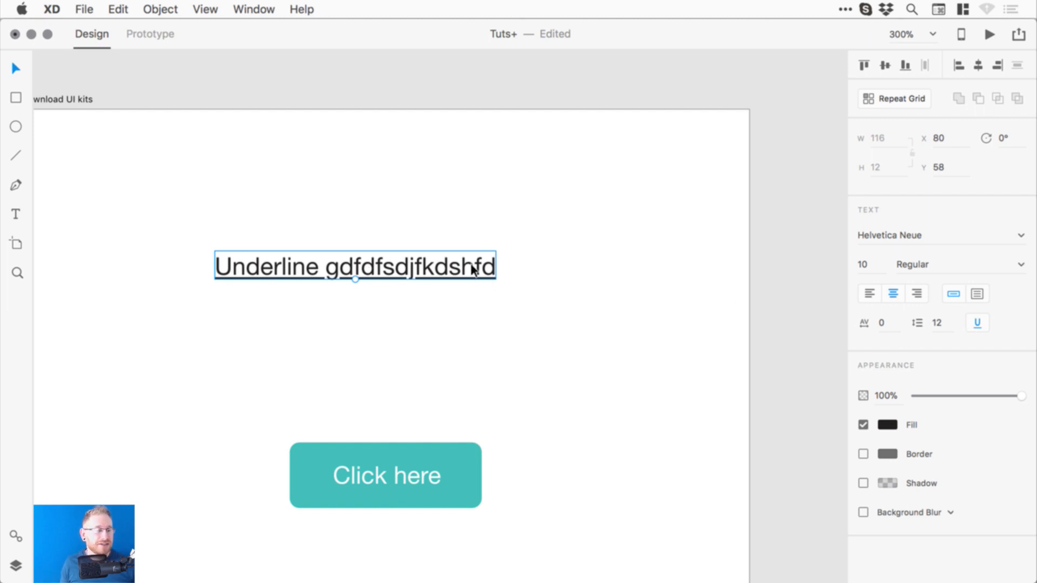
{"action": "scroll", "coordinate": [405, 304], "scroll_direction": "left", "scroll_amount": 2}
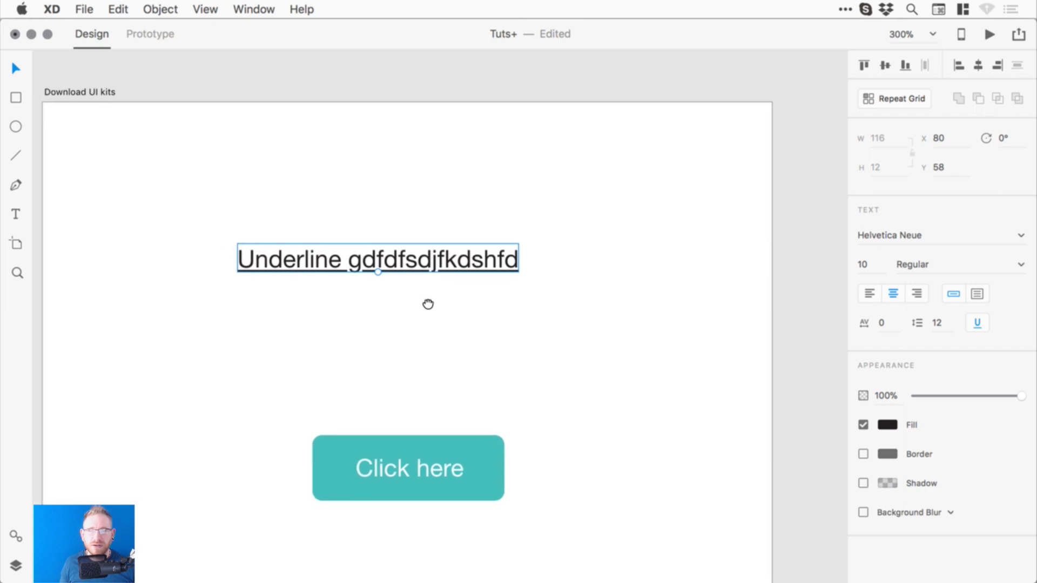
{"action": "left_click_drag", "start_coordinate": [413, 265], "coordinate": [567, 270]}
- Delete the stray letters so the text reads 'Underline', then zoom out to all artboards
{"action": "double_click", "coordinate": [369, 269]}
{"action": "left_click", "coordinate": [372, 269]}
{"action": "key", "text": "BackSpace"}
{"action": "key", "text": "Escape"}
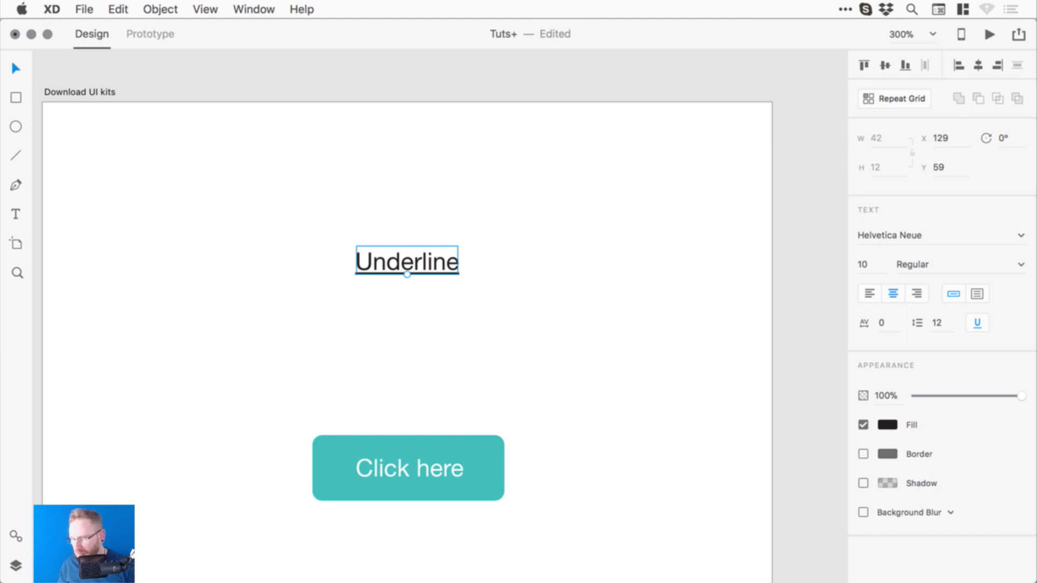
{"action": "left_click", "coordinate": [787, 194]}
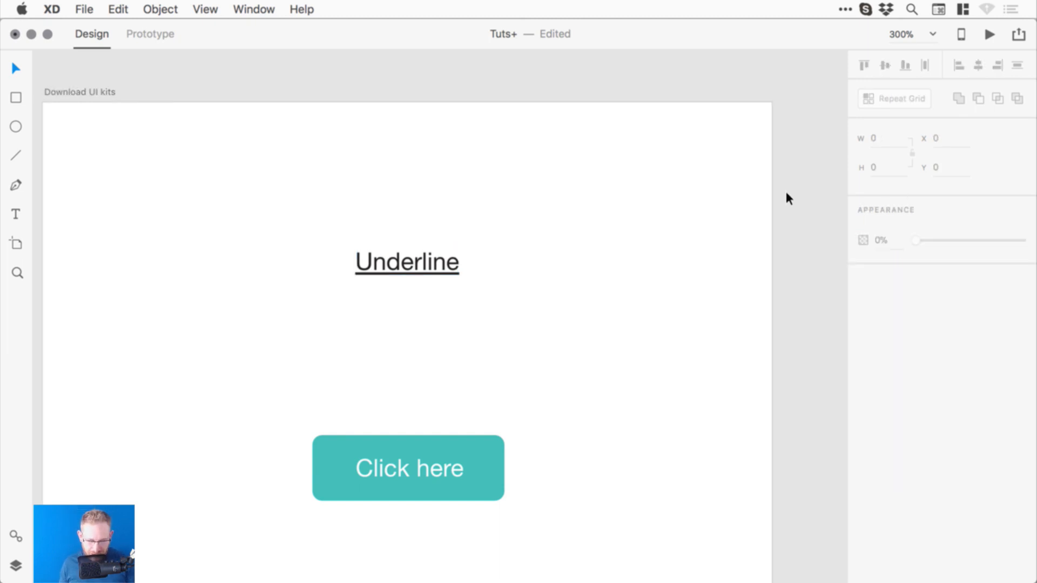
{"action": "key", "text": "super+minus"}
{"action": "key", "text": "super+0"}
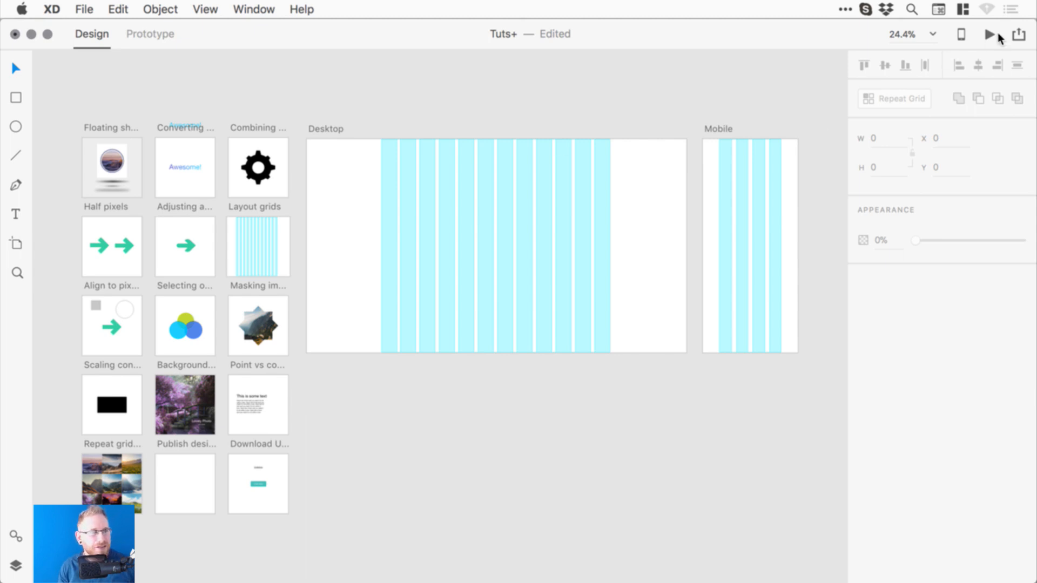
{"action": "left_click", "coordinate": [1018, 34]}
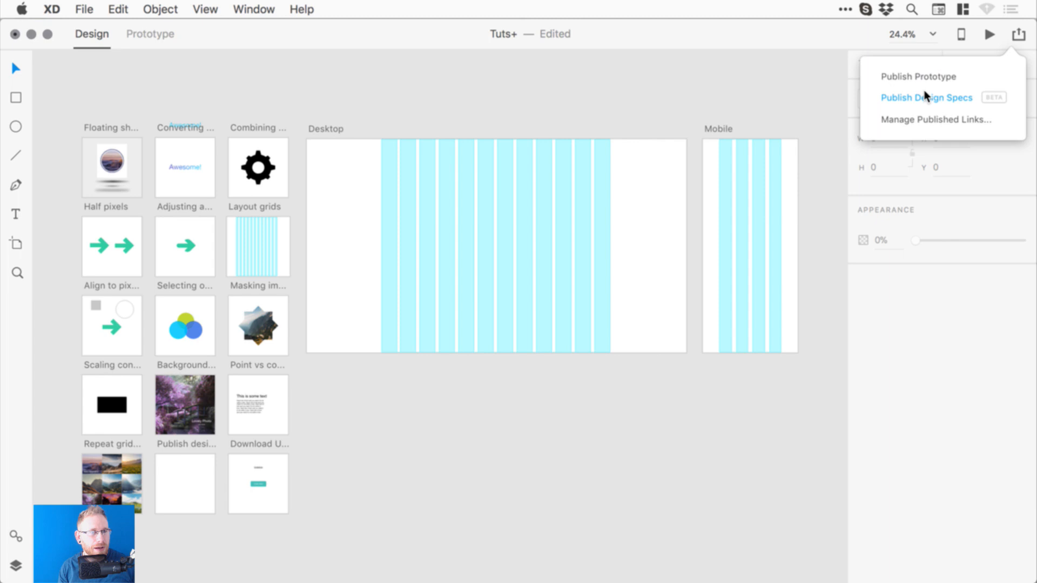
{"action": "left_click", "coordinate": [1018, 34]}
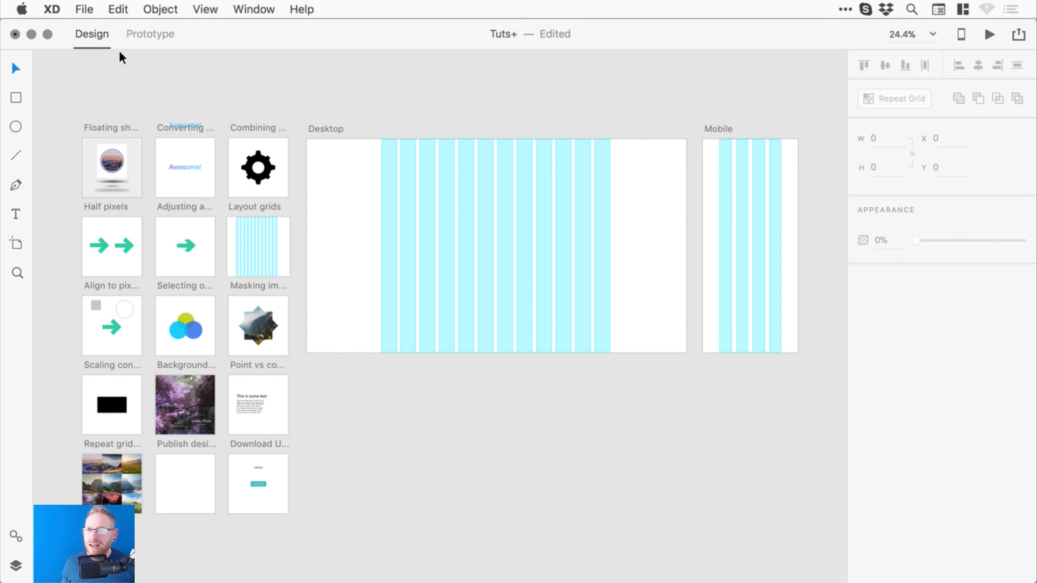
{"action": "left_click", "coordinate": [82, 8]}
{"action": "mouse_move", "coordinate": [141, 185]}
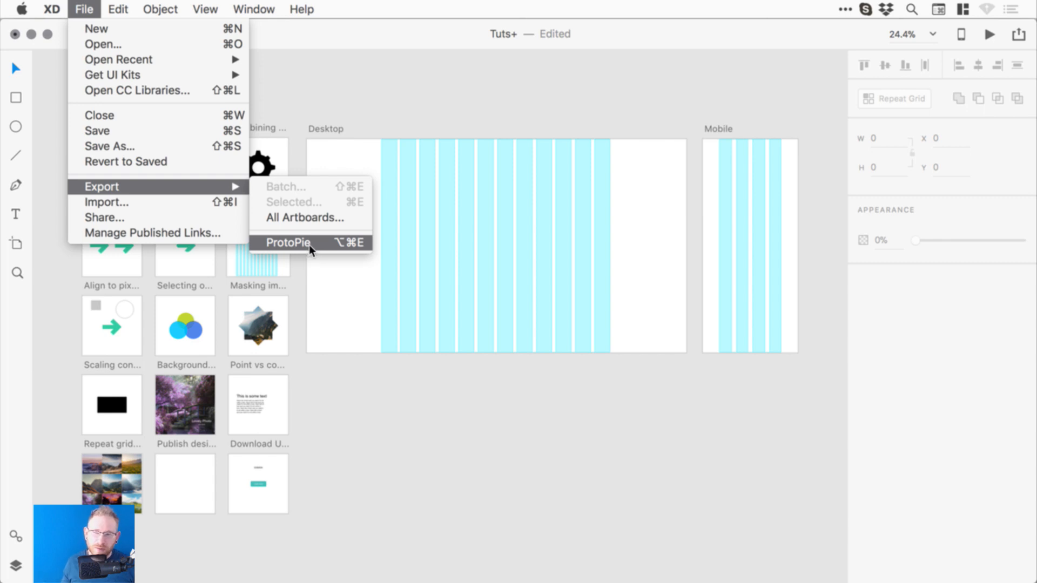
{"action": "left_click", "coordinate": [528, 88]}
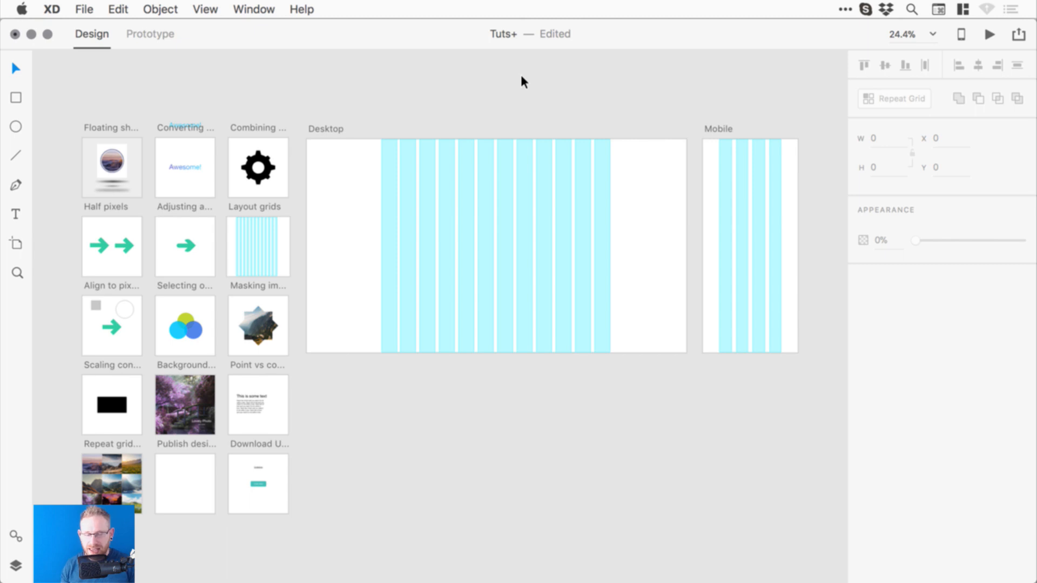